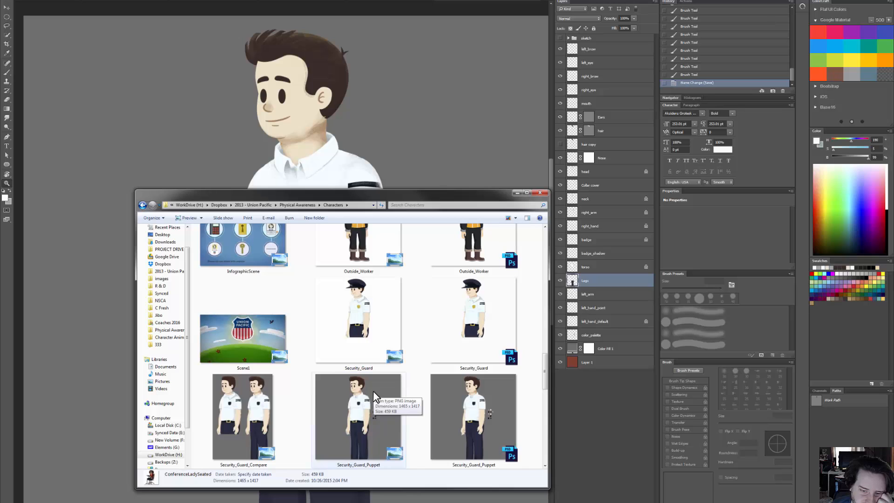
Step: Open the Security_Guard image from the Characters folder and place the viewer and folder windows side by side
{"action": "scroll", "coordinate": [373, 390], "scroll_direction": "down", "scroll_amount": 2}
{"action": "scroll", "coordinate": [373, 392], "scroll_direction": "up", "scroll_amount": 1}
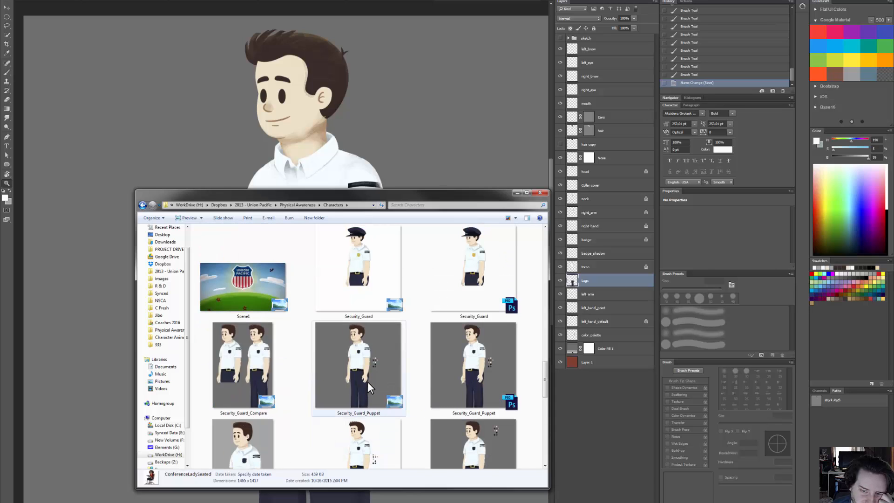
{"action": "double_click", "coordinate": [367, 293]}
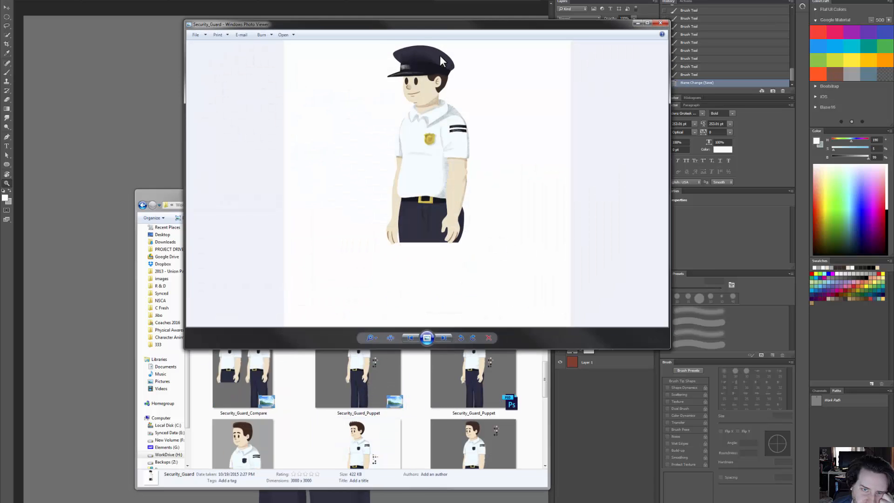
{"action": "left_click_drag", "start_coordinate": [437, 28], "coordinate": [551, 78]}
{"action": "left_click_drag", "start_coordinate": [251, 194], "coordinate": [145, 204]}
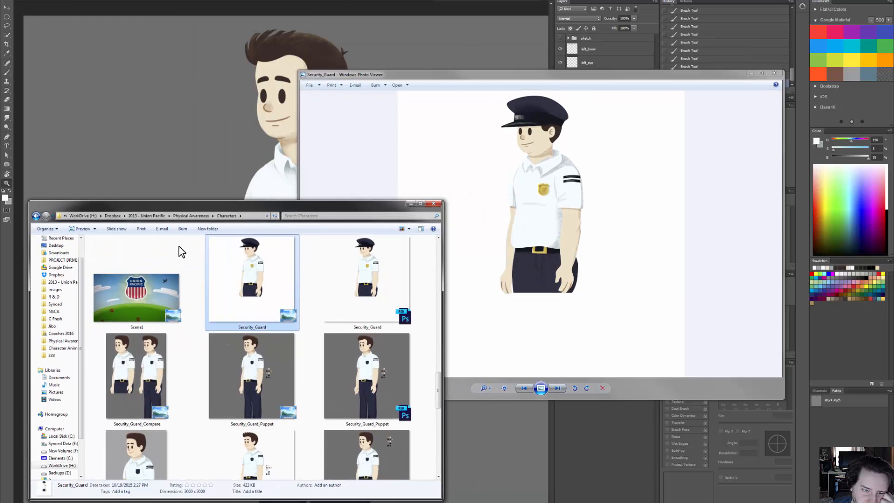
Step: Open the colorKeys image from the Physical Awareness folder and examine the guard in the "Employees Only" frame
{"action": "left_click", "coordinate": [195, 216]}
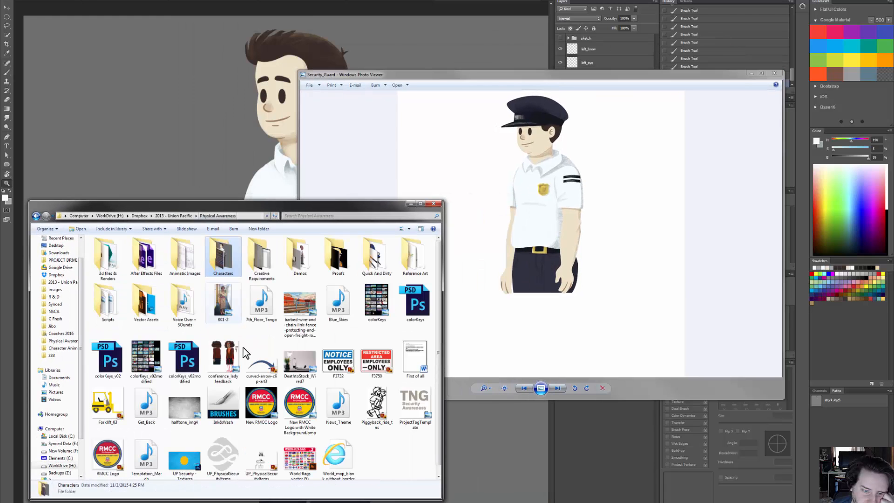
{"action": "double_click", "coordinate": [376, 304]}
{"action": "scroll", "coordinate": [349, 227], "scroll_direction": "up", "scroll_amount": 6}
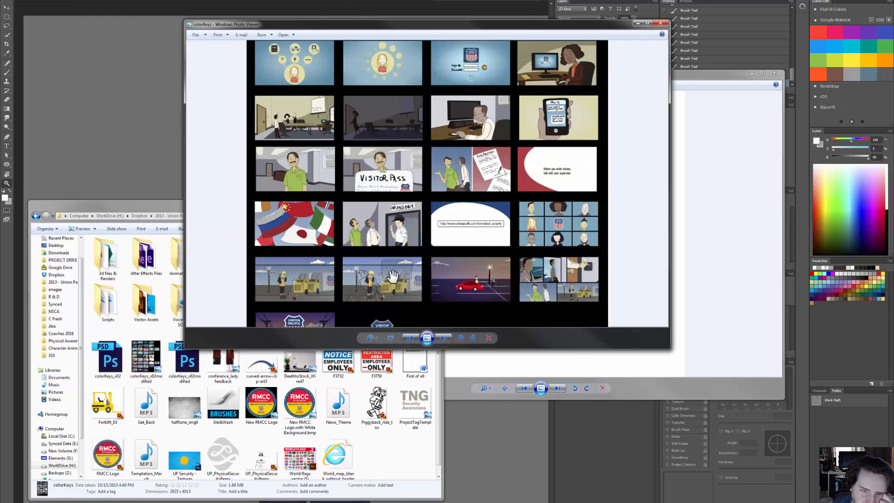
{"action": "scroll", "coordinate": [414, 219], "scroll_direction": "up", "scroll_amount": 1}
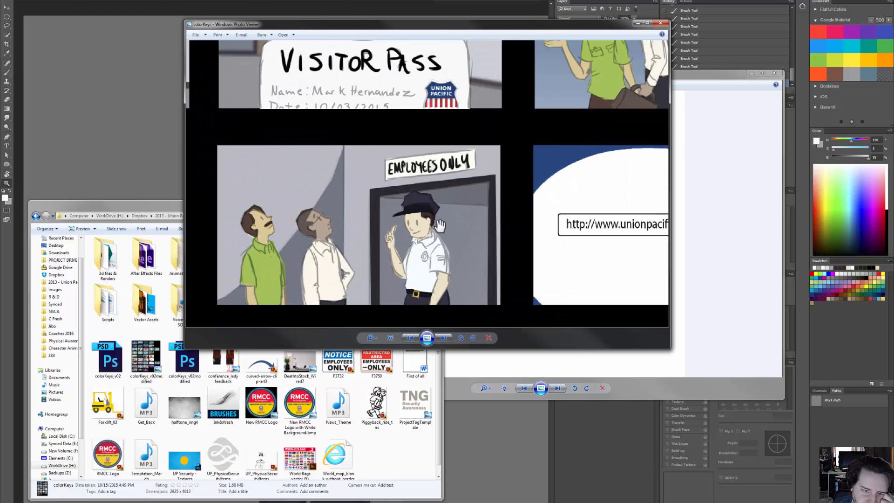
{"action": "left_click_drag", "start_coordinate": [354, 226], "coordinate": [369, 213]}
{"action": "left_click_drag", "start_coordinate": [445, 196], "coordinate": [432, 208]}
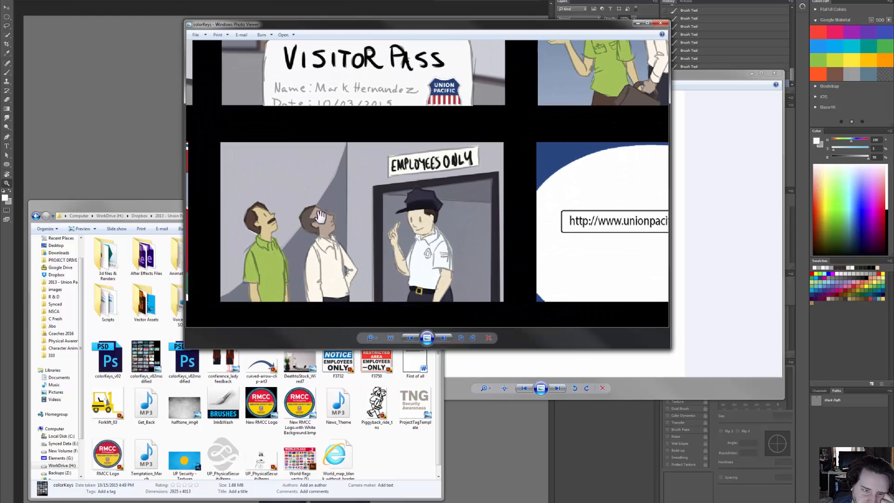
{"action": "left_click_drag", "start_coordinate": [331, 241], "coordinate": [323, 230]}
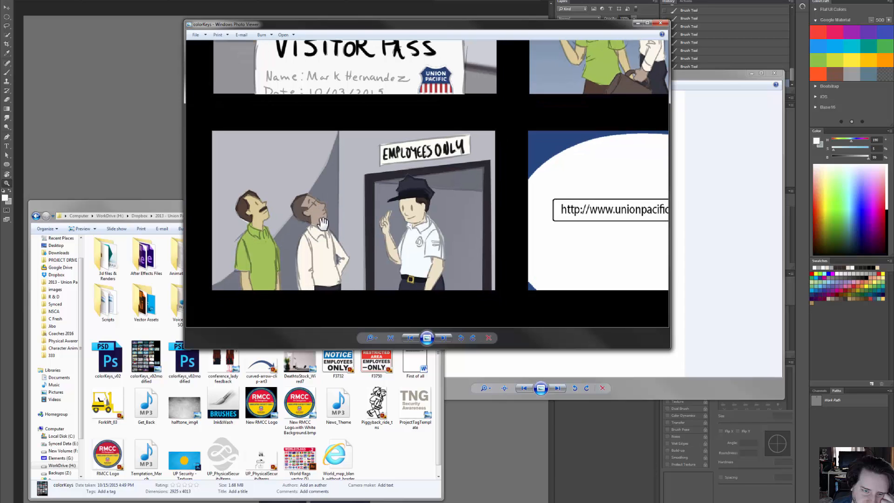
{"action": "left_click_drag", "start_coordinate": [406, 217], "coordinate": [381, 229]}
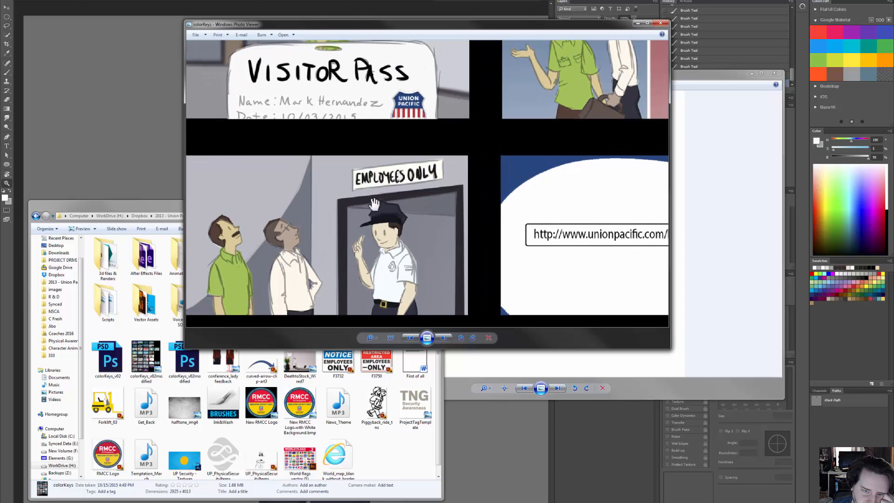
Step: Examine the original Security_Guard image up close, from the cap and badge down to the belt and hands
{"action": "left_click", "coordinate": [695, 238]}
{"action": "scroll", "coordinate": [552, 205], "scroll_direction": "up", "scroll_amount": 3}
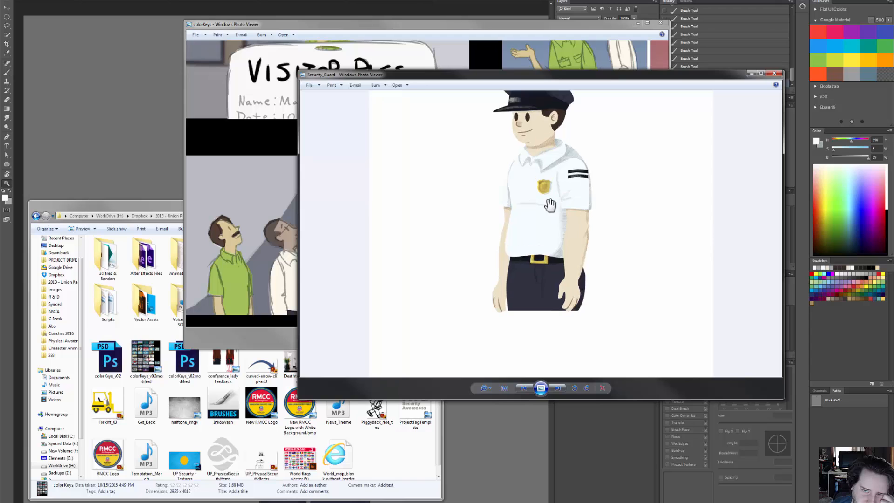
{"action": "scroll", "coordinate": [547, 200], "scroll_direction": "down", "scroll_amount": 3}
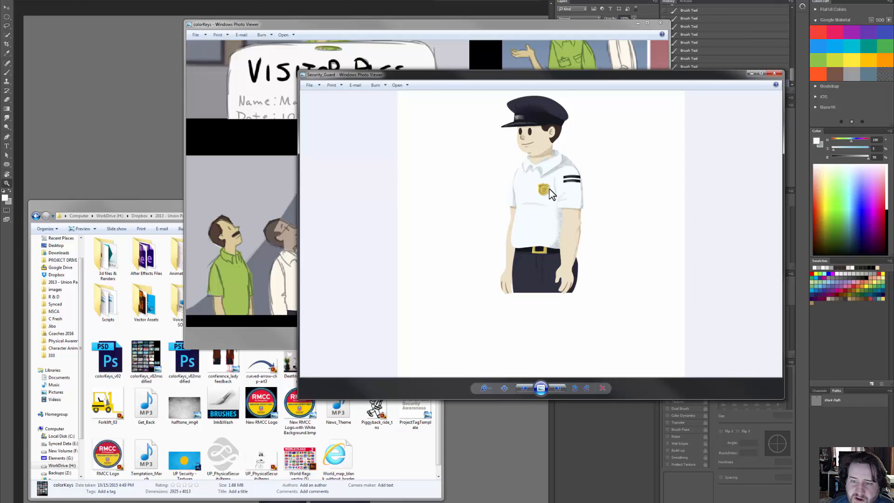
{"action": "scroll", "coordinate": [522, 282], "scroll_direction": "up", "scroll_amount": 3}
{"action": "left_click_drag", "start_coordinate": [532, 332], "coordinate": [523, 220]}
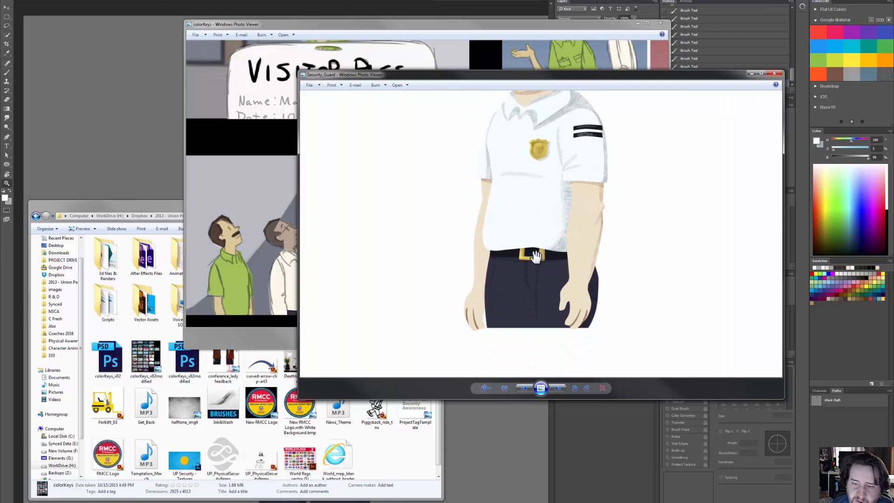
{"action": "left_click_drag", "start_coordinate": [535, 142], "coordinate": [533, 254]}
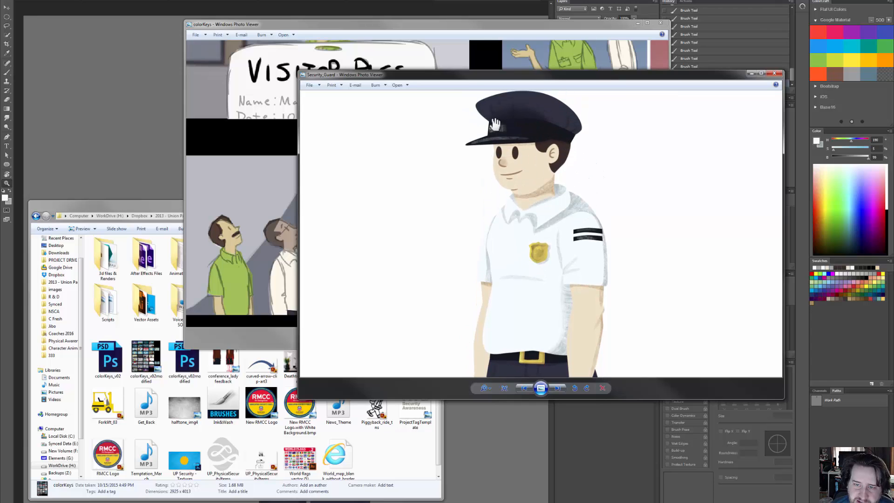
{"action": "left_click_drag", "start_coordinate": [546, 361], "coordinate": [546, 268]}
Step: Bring up the Security_Guard_Compare image and compare the hair, face and neck shading of the two guard versions
{"action": "left_click", "coordinate": [559, 388]}
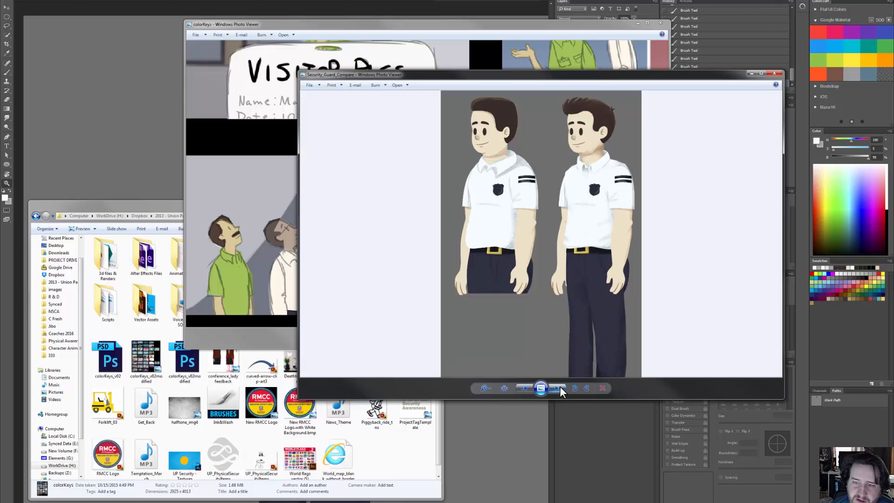
{"action": "scroll", "coordinate": [580, 158], "scroll_direction": "up", "scroll_amount": 3}
{"action": "left_click_drag", "start_coordinate": [572, 166], "coordinate": [532, 234]}
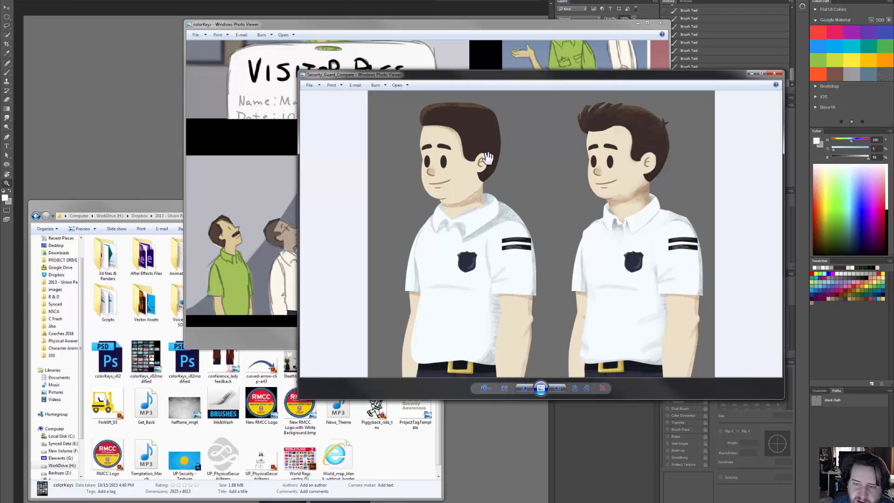
{"action": "scroll", "coordinate": [601, 173], "scroll_direction": "up", "scroll_amount": 4}
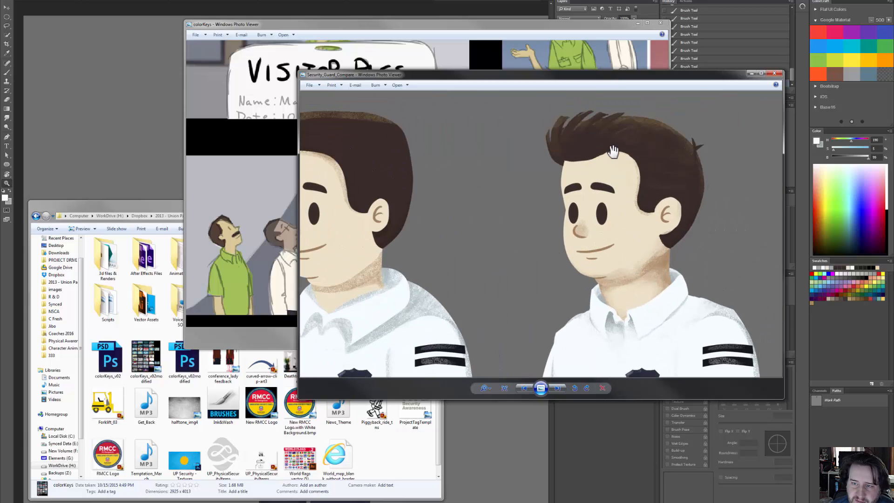
{"action": "scroll", "coordinate": [613, 152], "scroll_direction": "up", "scroll_amount": 3}
{"action": "scroll", "coordinate": [620, 195], "scroll_direction": "down", "scroll_amount": 3}
{"action": "left_click_drag", "start_coordinate": [364, 182], "coordinate": [572, 201]}
{"action": "left_click_drag", "start_coordinate": [661, 239], "coordinate": [363, 210]}
{"action": "left_click_drag", "start_coordinate": [595, 160], "coordinate": [583, 206]}
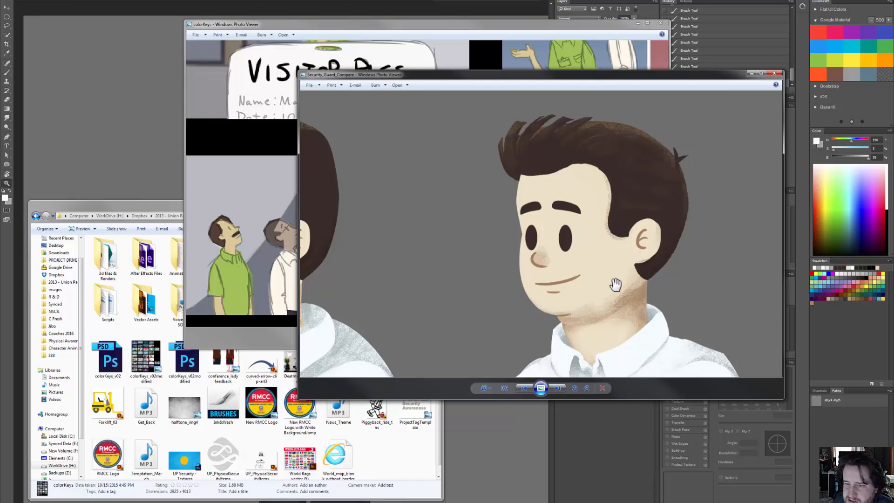
Step: Compare the shirts, arms and trousers of the two guard versions in the comparison image
{"action": "scroll", "coordinate": [612, 276], "scroll_direction": "down", "scroll_amount": 4}
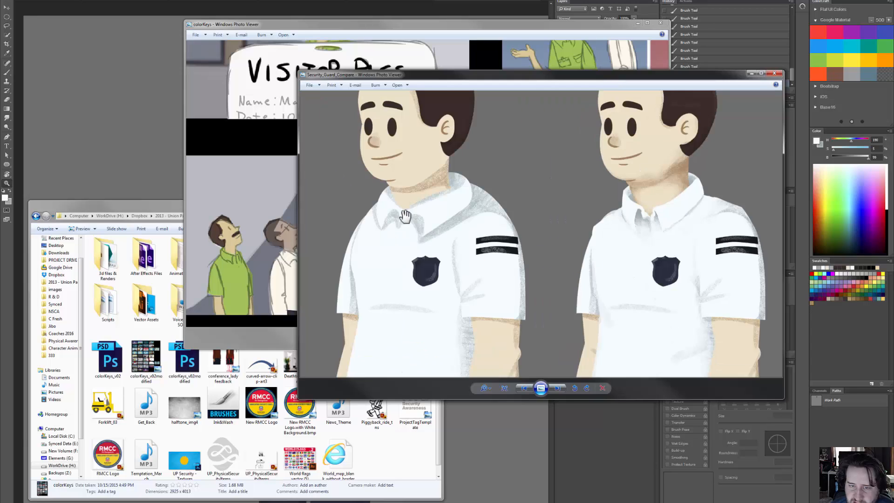
{"action": "scroll", "coordinate": [659, 245], "scroll_direction": "down", "scroll_amount": 5}
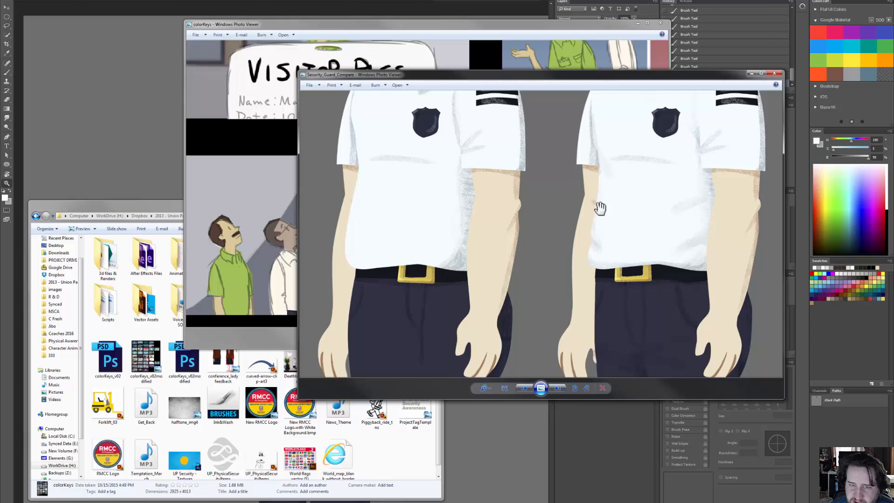
{"action": "scroll", "coordinate": [605, 214], "scroll_direction": "down", "scroll_amount": 1}
{"action": "scroll", "coordinate": [640, 211], "scroll_direction": "up", "scroll_amount": 1}
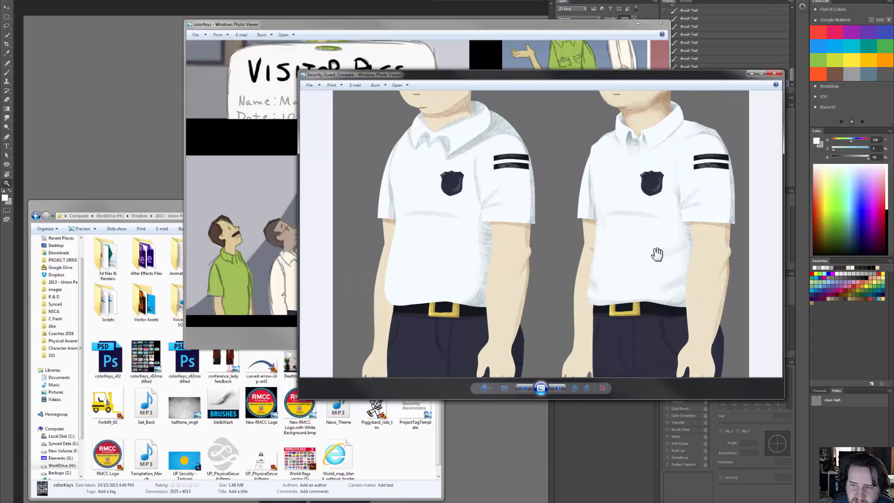
{"action": "scroll", "coordinate": [657, 253], "scroll_direction": "down", "scroll_amount": 4}
{"action": "scroll", "coordinate": [634, 239], "scroll_direction": "down", "scroll_amount": 1}
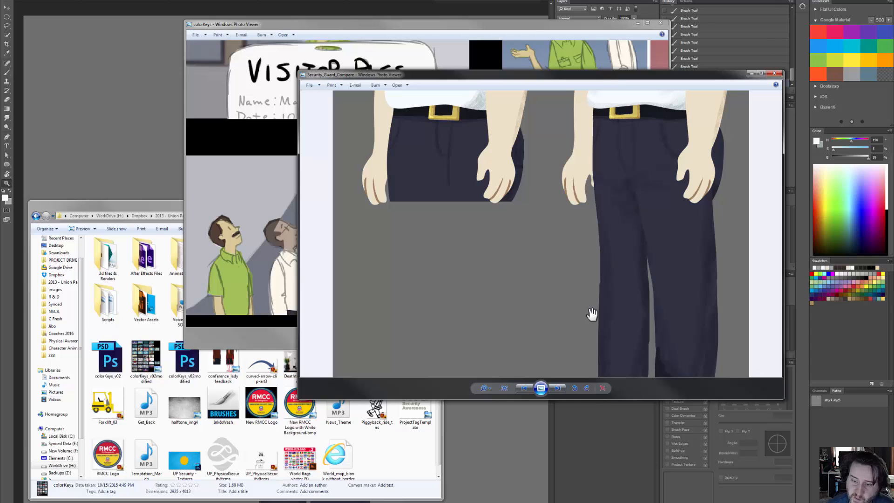
Step: Switch back to Photoshop and inspect the vector mask path of the guard's hair layer up close
{"action": "left_click", "coordinate": [562, 387]}
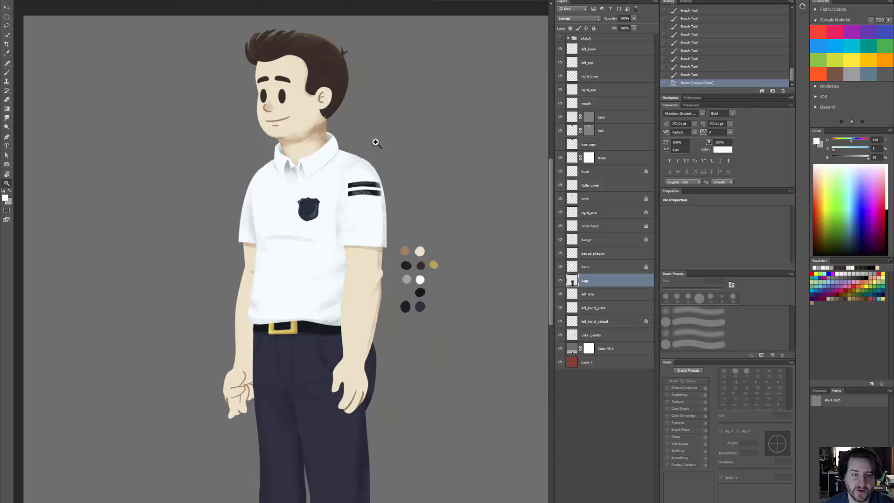
{"action": "left_click_drag", "start_coordinate": [298, 58], "coordinate": [289, 124]}
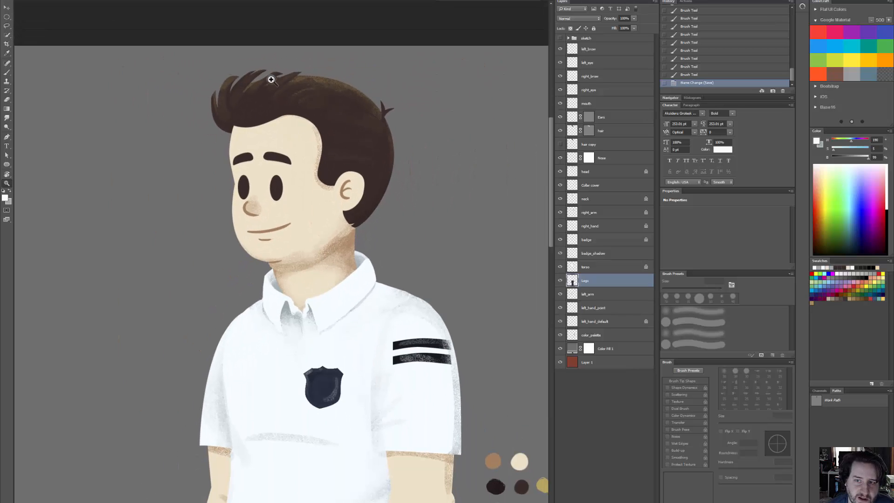
{"action": "left_click", "coordinate": [589, 118]}
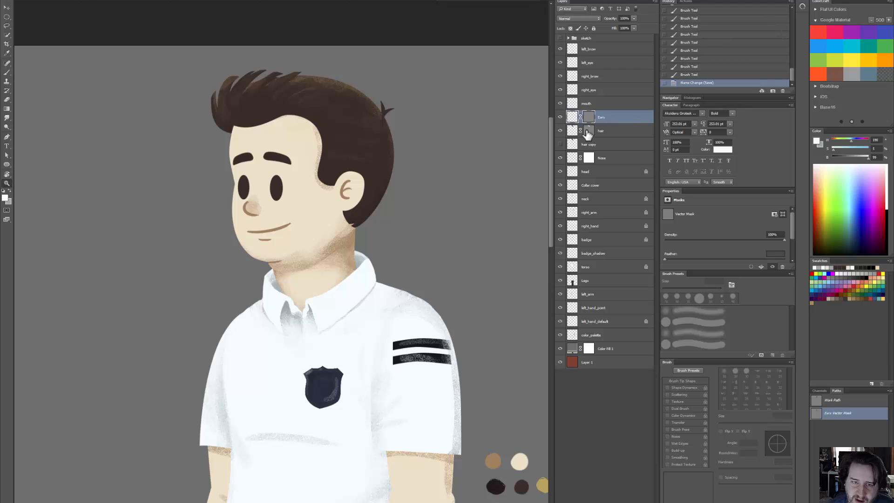
{"action": "left_click", "coordinate": [587, 132]}
{"action": "left_click_drag", "start_coordinate": [7, 153], "coordinate": [35, 161]}
{"action": "key", "text": "z"}
{"action": "left_click_drag", "start_coordinate": [258, 85], "coordinate": [283, 79]}
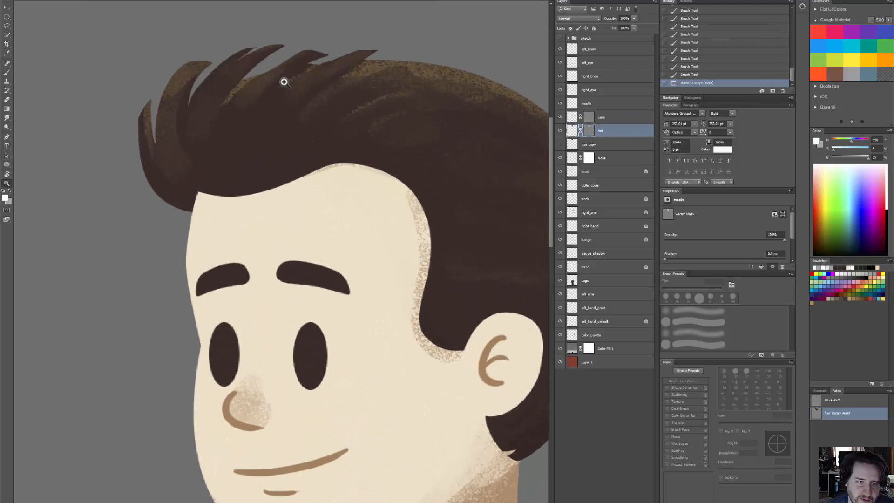
{"action": "left_click", "coordinate": [7, 155]}
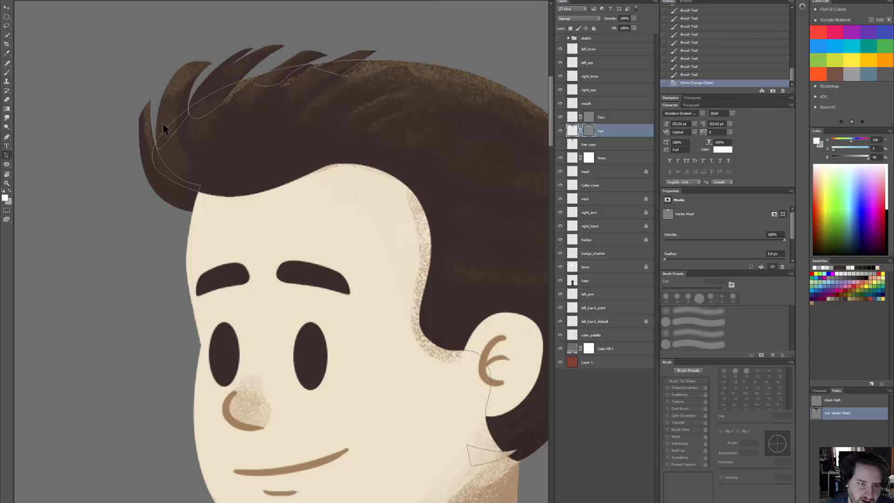
Step: Show the hair copy layer, hide the masked hair layer above it, and select hair copy
{"action": "left_click", "coordinate": [560, 145]}
{"action": "left_click", "coordinate": [575, 147]}
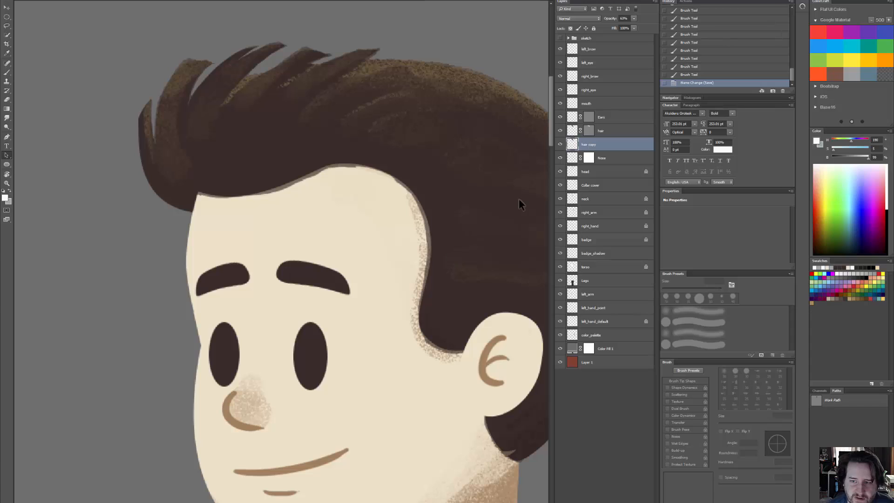
{"action": "left_click_drag", "start_coordinate": [272, 223], "coordinate": [433, 256]}
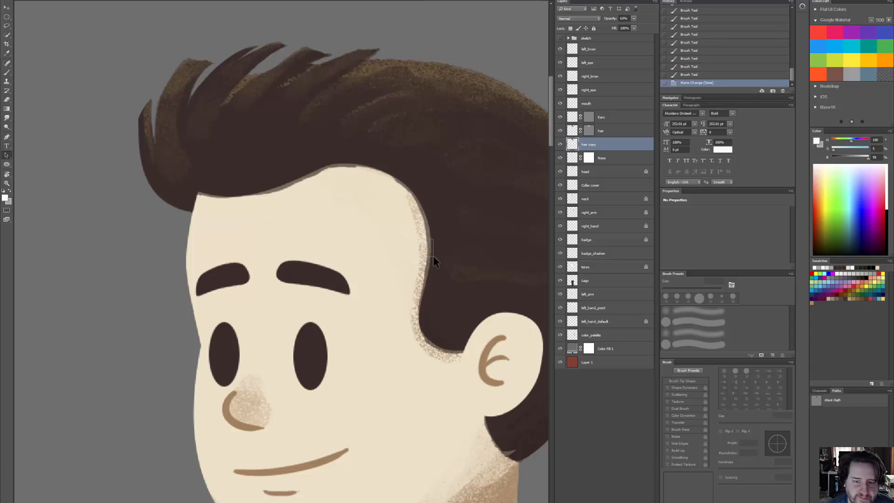
{"action": "left_click", "coordinate": [561, 131]}
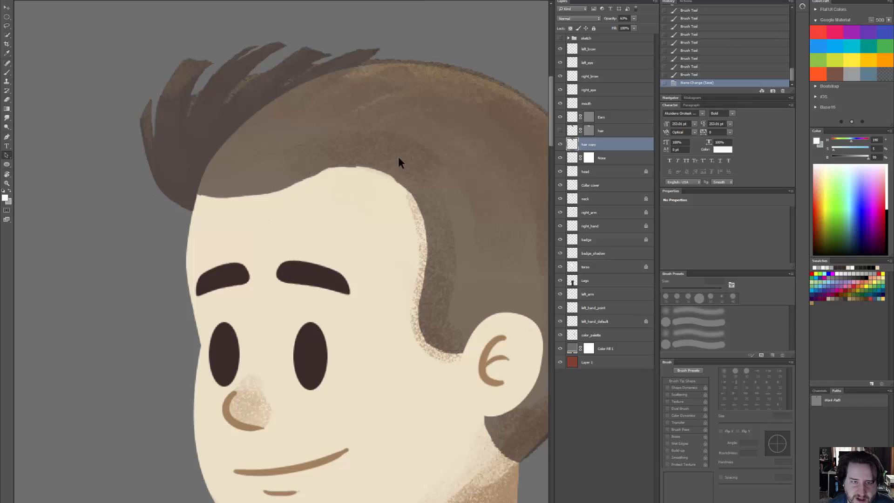
{"action": "left_click", "coordinate": [572, 159]}
{"action": "left_click", "coordinate": [572, 147]}
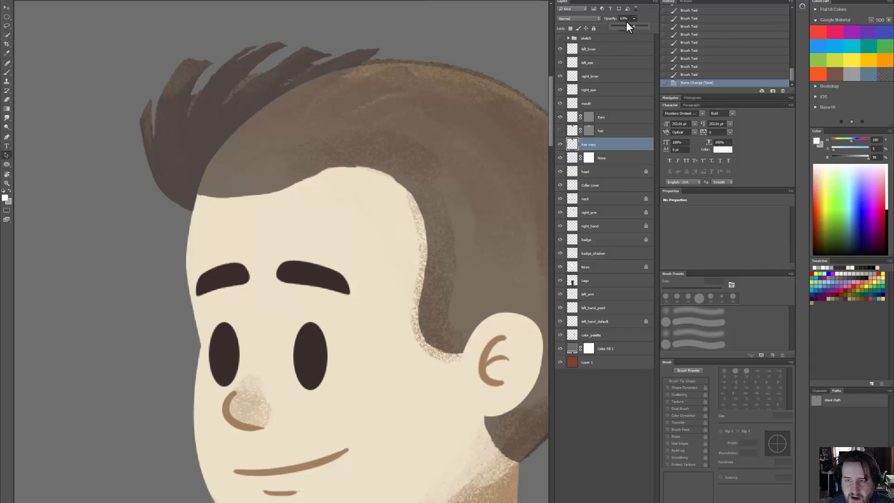
Step: Set the hair copy layer's opacity to 100% and check the hair's silhouette against the head
{"action": "left_click_drag", "start_coordinate": [659, 27], "coordinate": [667, 25]}
{"action": "key", "text": "z"}
{"action": "left_click_drag", "start_coordinate": [463, 149], "coordinate": [429, 157]}
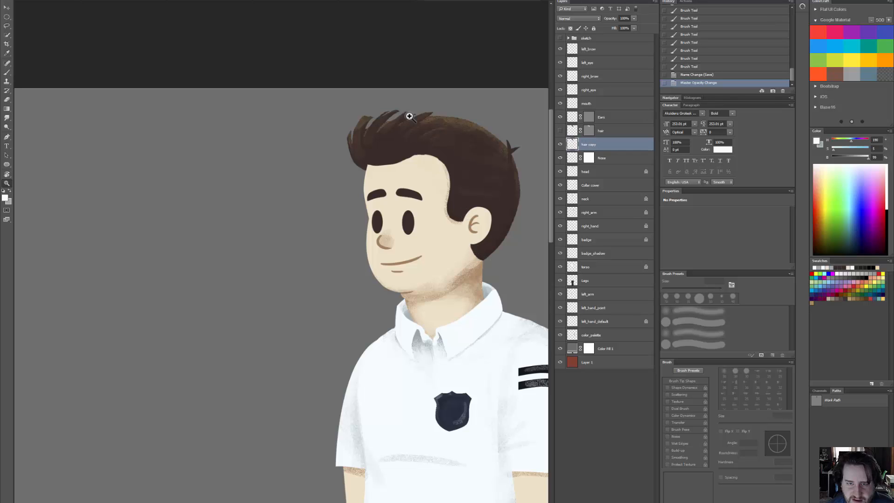
{"action": "left_click_drag", "start_coordinate": [409, 116], "coordinate": [371, 121]}
{"action": "left_click_drag", "start_coordinate": [418, 158], "coordinate": [259, 126]}
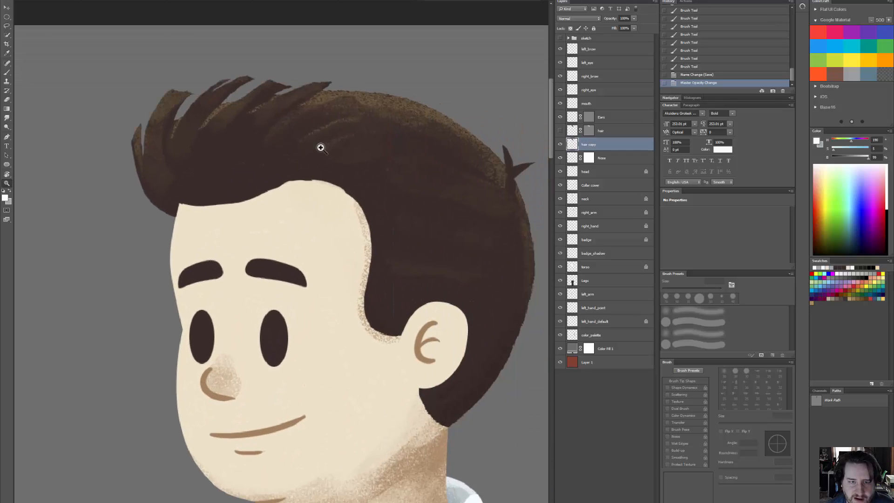
Step: Show the masked hair layer again and hide the hair copy layer
{"action": "left_click_drag", "start_coordinate": [321, 146], "coordinate": [307, 148]}
{"action": "left_click_drag", "start_coordinate": [408, 201], "coordinate": [404, 201]}
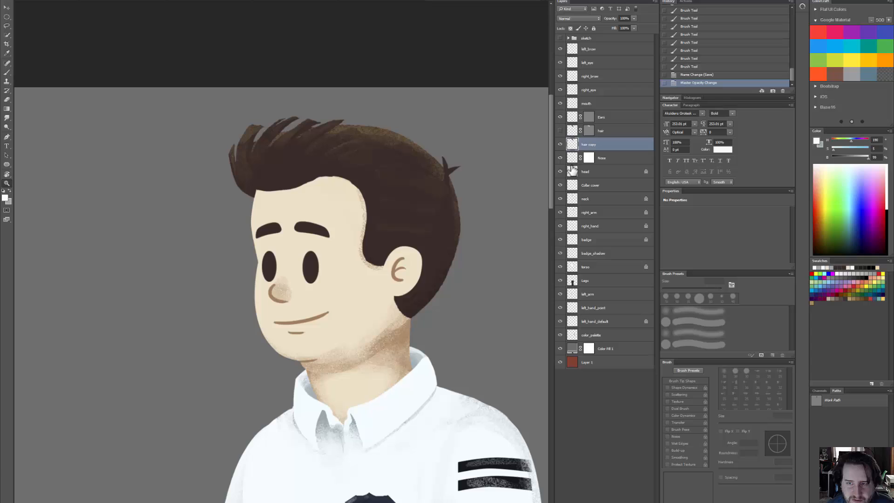
{"action": "left_click", "coordinate": [561, 146]}
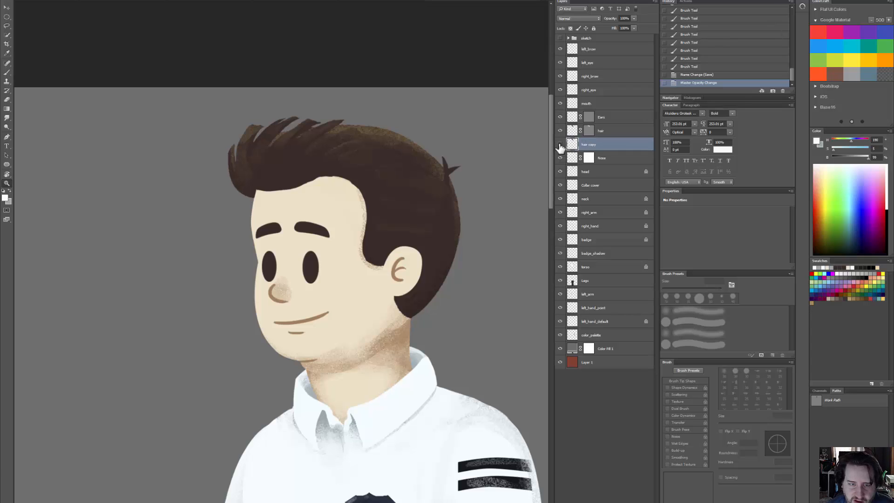
{"action": "left_click", "coordinate": [560, 144]}
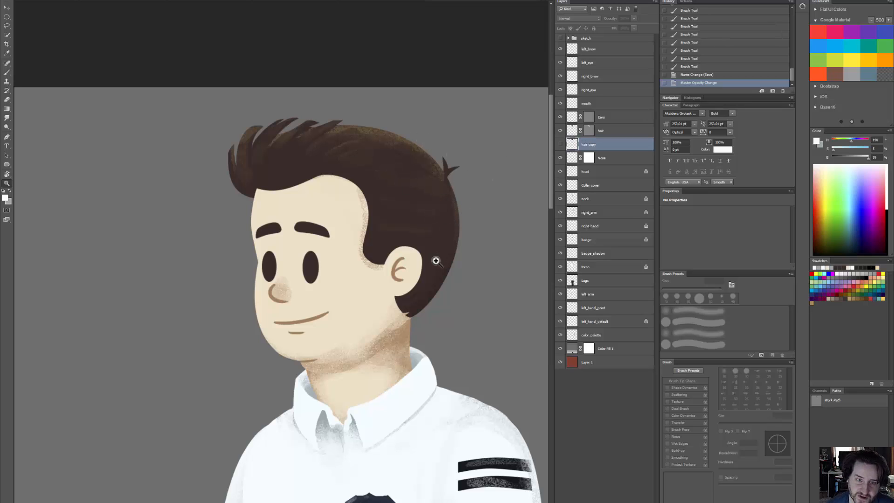
Step: Try moving the left_hand_point layer away from the guard's body, and undo the move
{"action": "left_click_drag", "start_coordinate": [350, 185], "coordinate": [357, 181]}
{"action": "left_click_drag", "start_coordinate": [398, 211], "coordinate": [377, 211]}
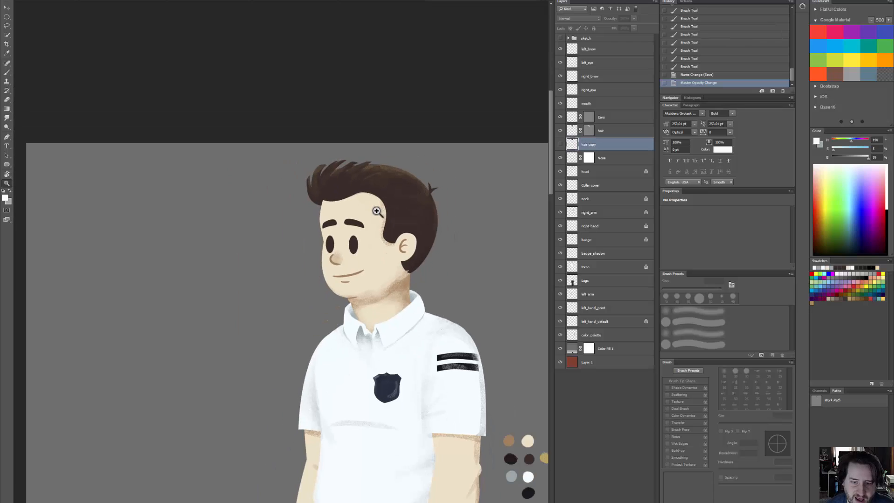
{"action": "left_click_drag", "start_coordinate": [395, 282], "coordinate": [291, 130]}
{"action": "left_click_drag", "start_coordinate": [324, 278], "coordinate": [339, 216]}
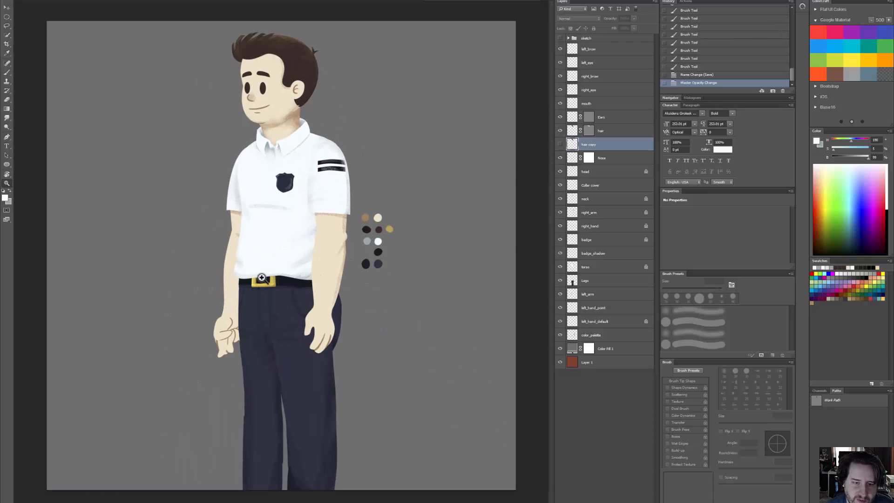
{"action": "left_click_drag", "start_coordinate": [261, 278], "coordinate": [259, 297]}
{"action": "left_click_drag", "start_coordinate": [259, 337], "coordinate": [273, 345]}
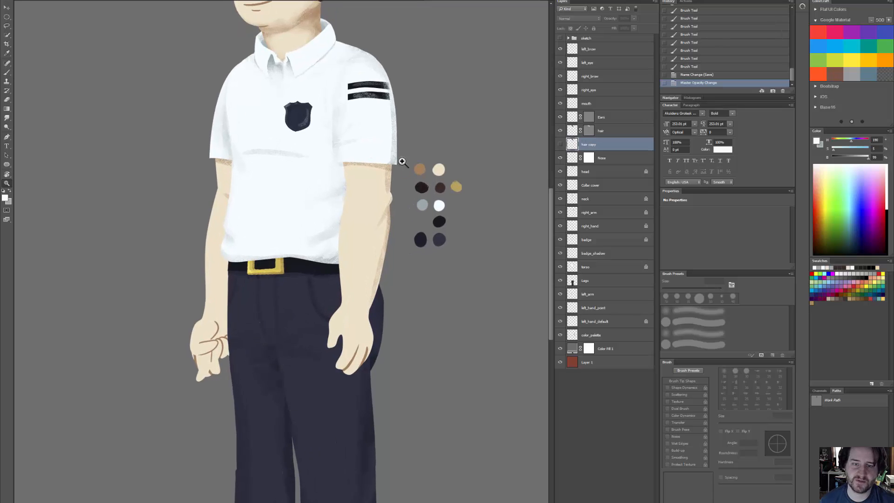
{"action": "left_click_drag", "start_coordinate": [407, 176], "coordinate": [404, 235]}
{"action": "key", "text": "v"}
{"action": "left_click_drag", "start_coordinate": [201, 399], "coordinate": [170, 409]}
{"action": "key", "text": "ctrl+z"}
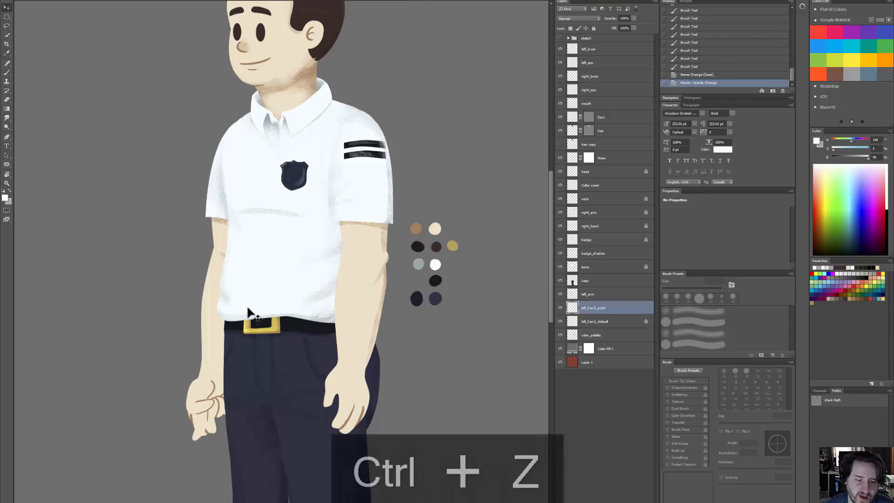
{"action": "left_click_drag", "start_coordinate": [382, 209], "coordinate": [392, 298]}
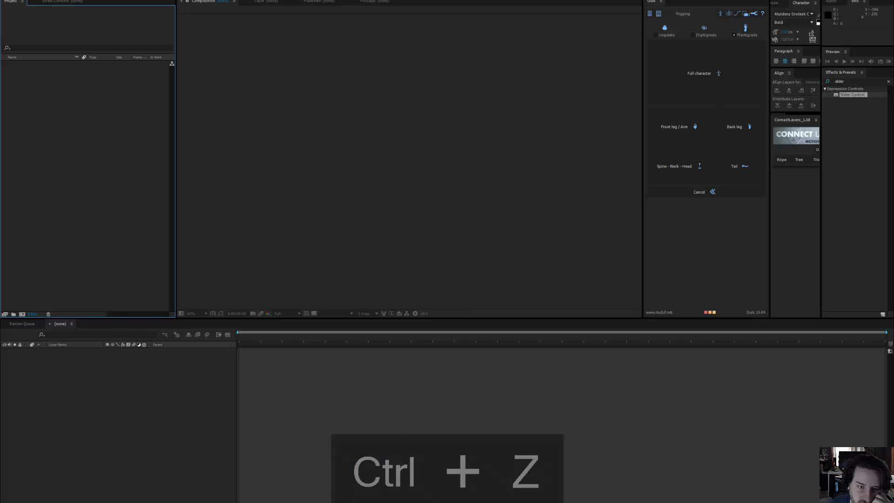
{"action": "right_click", "coordinate": [75, 145]}
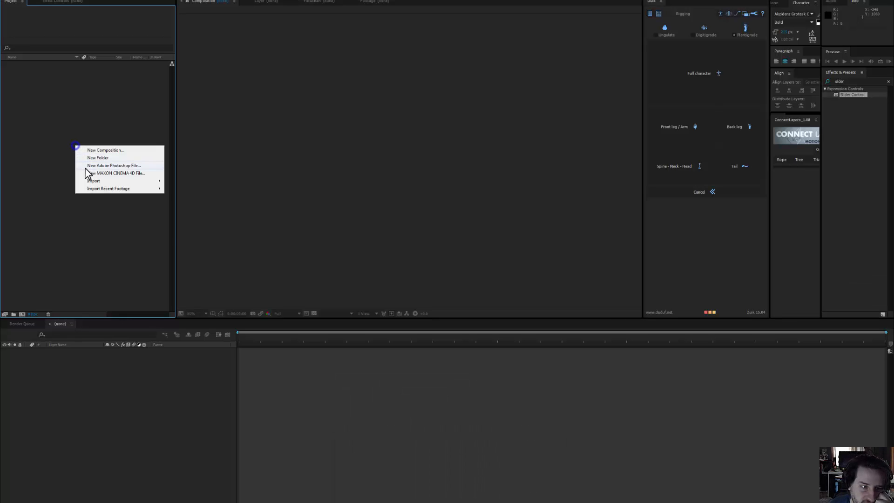
{"action": "key", "text": "Escape"}
{"action": "right_click", "coordinate": [148, 181]}
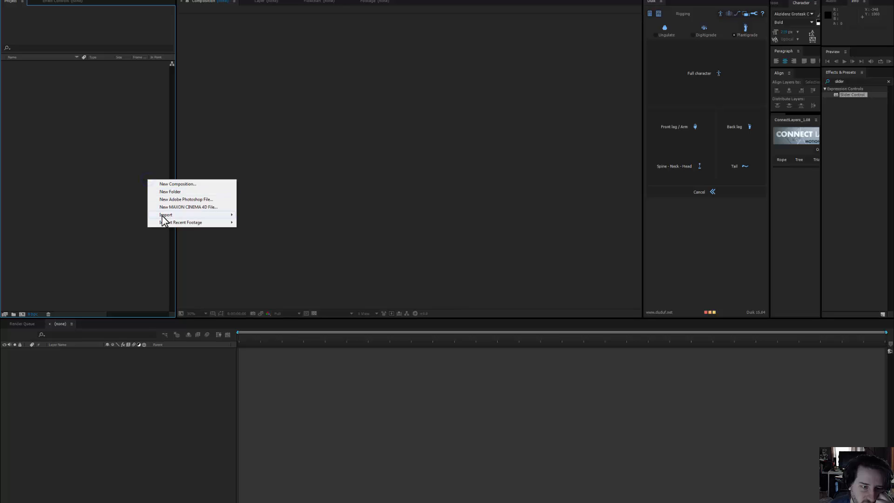
{"action": "mouse_move", "coordinate": [165, 217]}
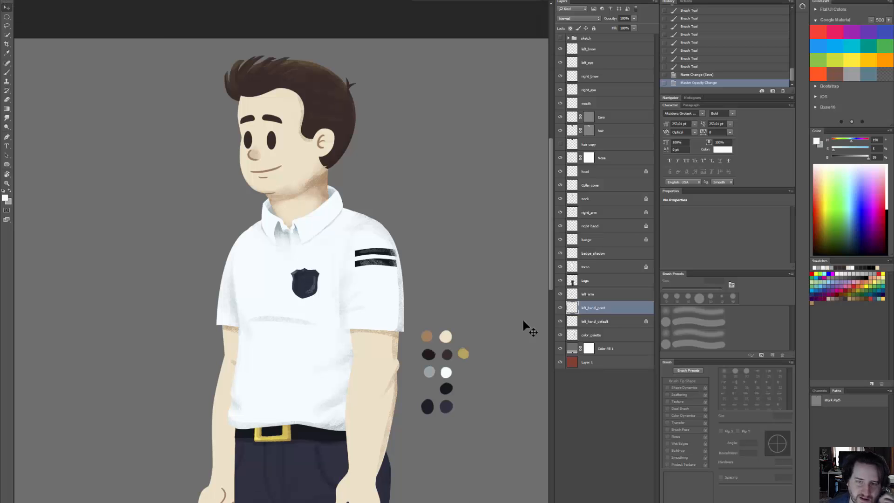
Step: Select the left_brow, head and right_arm layers in turn, try moving the right arm off the body, and undo the move
{"action": "left_click", "coordinate": [588, 50]}
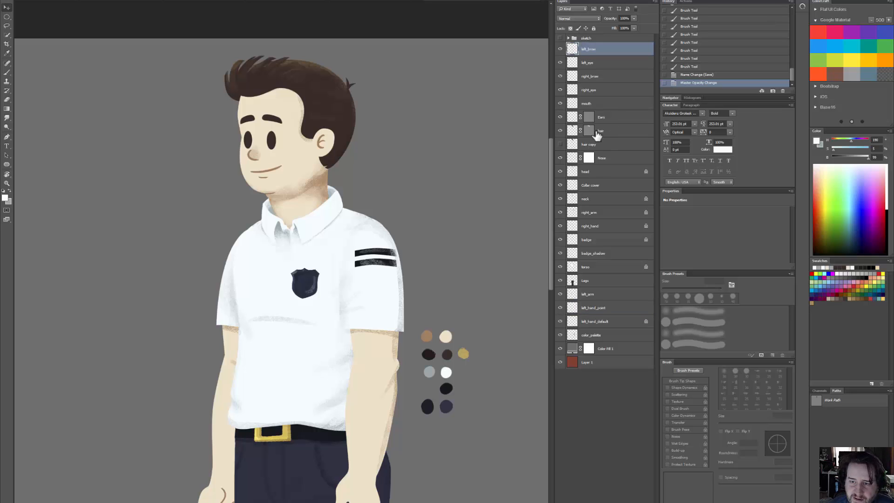
{"action": "left_click", "coordinate": [586, 175]}
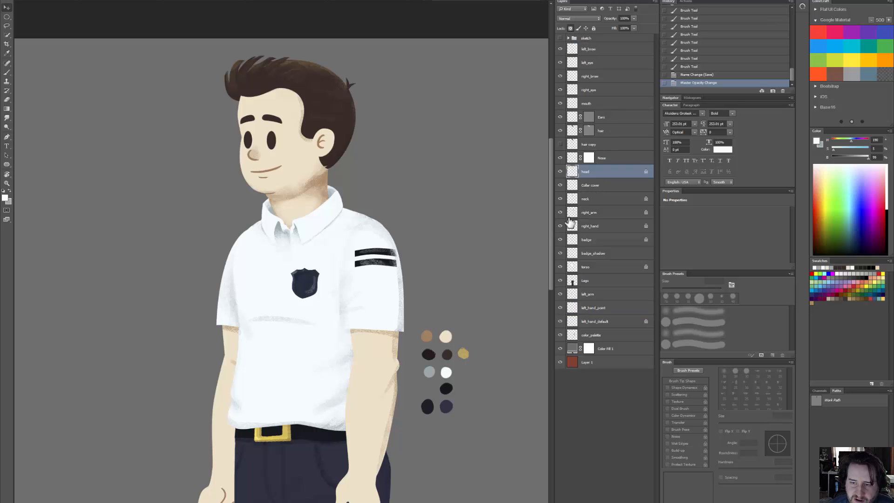
{"action": "left_click", "coordinate": [570, 217]}
{"action": "left_click_drag", "start_coordinate": [421, 292], "coordinate": [375, 207]}
{"action": "left_click_drag", "start_coordinate": [331, 296], "coordinate": [444, 281]}
{"action": "key", "text": "ctrl+z"}
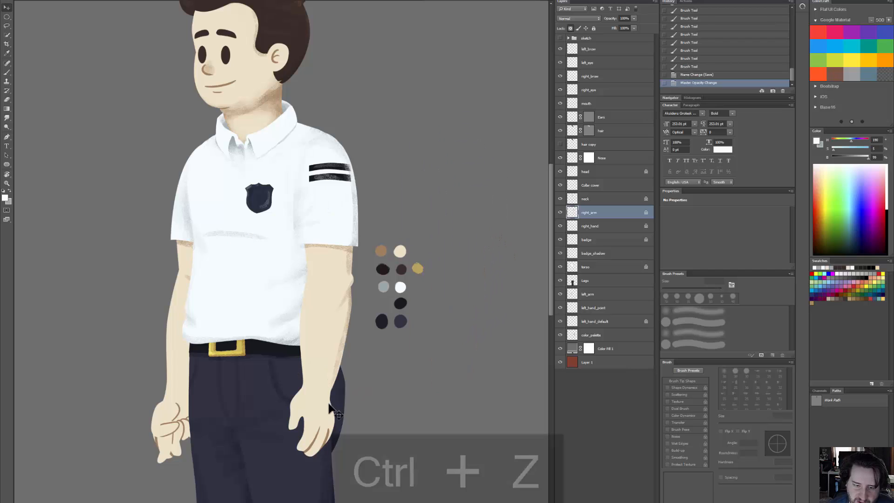
Step: Try moving the torso and badge layers aside one at a time, undoing each move
{"action": "left_click_drag", "start_coordinate": [304, 353], "coordinate": [324, 344]}
{"action": "left_click_drag", "start_coordinate": [267, 248], "coordinate": [171, 239]}
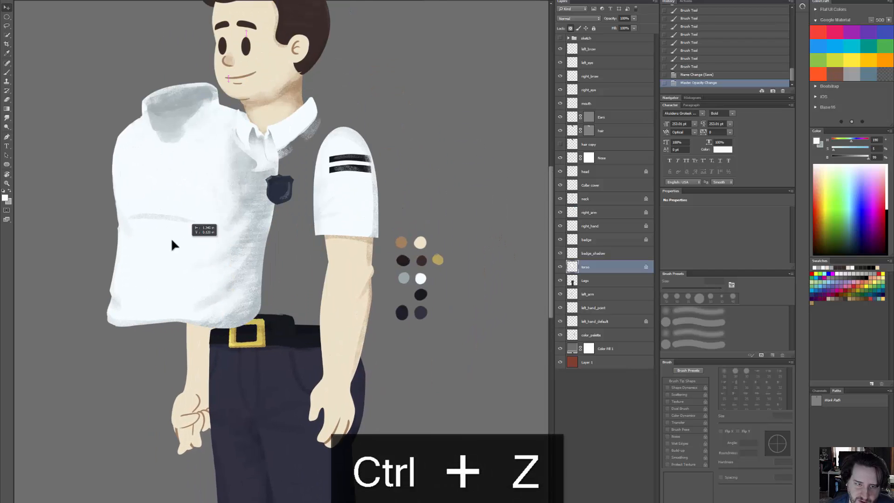
{"action": "key", "text": "ctrl+z"}
{"action": "left_click_drag", "start_coordinate": [276, 190], "coordinate": [258, 207]}
{"action": "key", "text": "ctrl+z"}
Step: Try moving the shirt collar piece and the head layer out of place, undoing each move
{"action": "left_click_drag", "start_coordinate": [277, 174], "coordinate": [216, 204]}
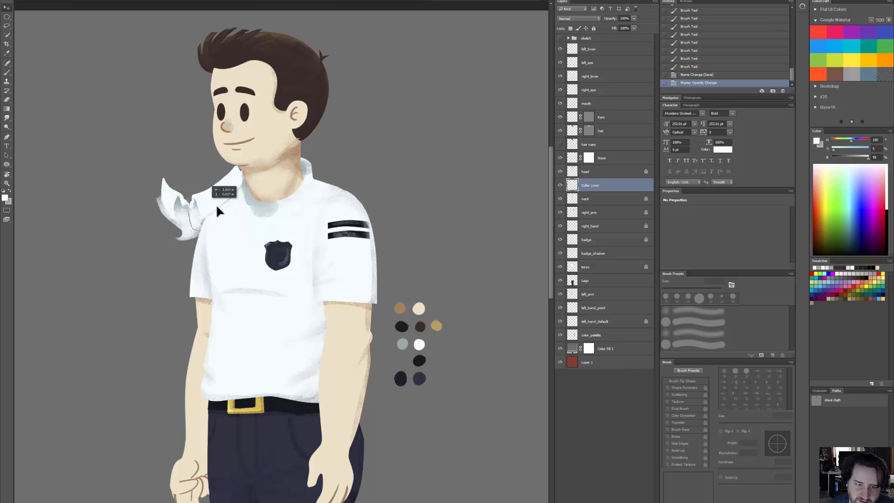
{"action": "key", "text": "ctrl+z"}
{"action": "mouse_move", "coordinate": [295, 180]}
{"action": "left_mouse_down"}
{"action": "mouse_move", "coordinate": [251, 179]}
{"action": "mouse_move", "coordinate": [290, 180]}
{"action": "left_mouse_up"}
{"action": "key", "text": "ctrl+z"}
{"action": "mouse_move", "coordinate": [281, 142]}
{"action": "left_mouse_down"}
{"action": "mouse_move", "coordinate": [197, 143]}
{"action": "mouse_move", "coordinate": [252, 161]}
{"action": "mouse_move", "coordinate": [295, 145]}
{"action": "left_mouse_up"}
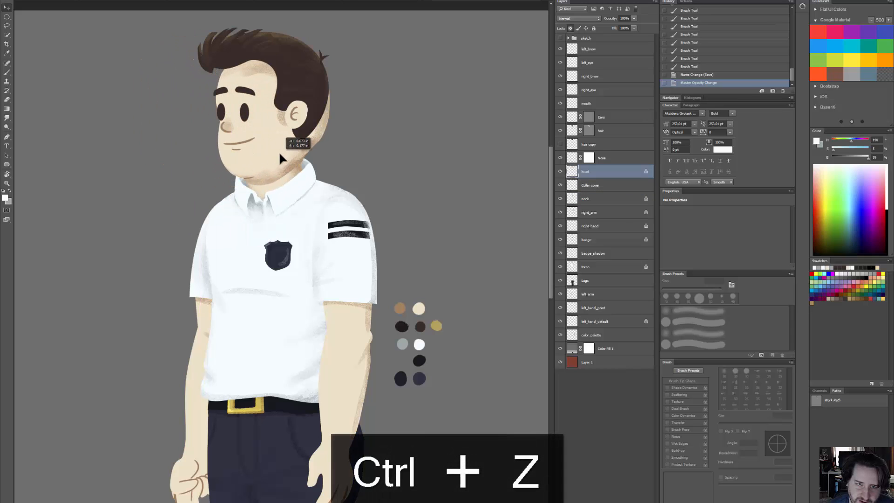
{"action": "key", "text": "ctrl+z"}
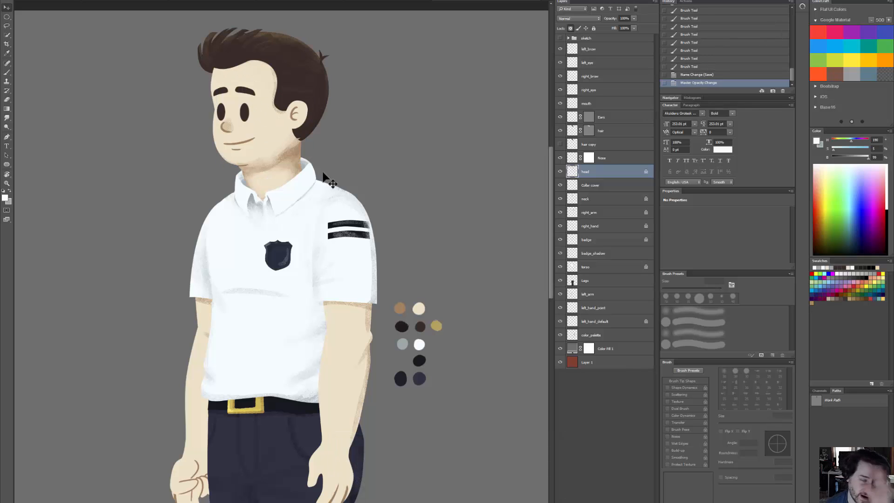
Step: Switch to After Effects, start a file import, and choose the Security_Guard_Puppet Photoshop file in the Characters folder
{"action": "key", "text": "alt+Tab"}
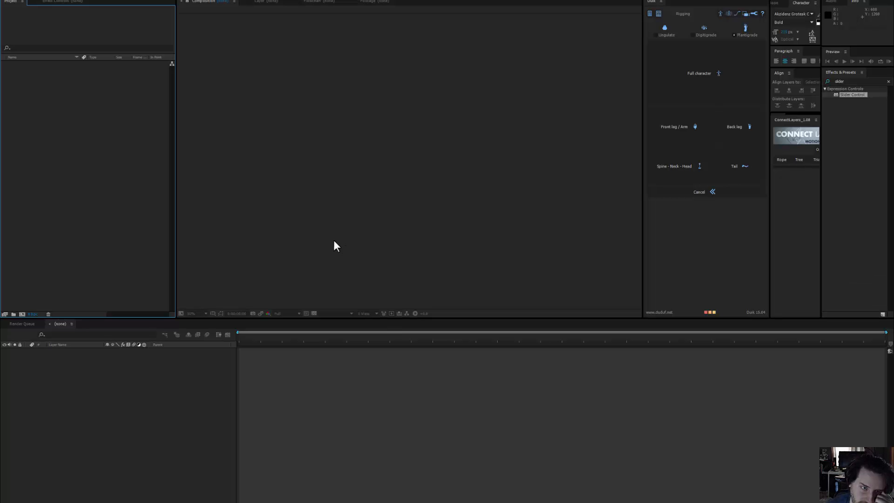
{"action": "right_click", "coordinate": [99, 171]}
{"action": "mouse_move", "coordinate": [121, 205]}
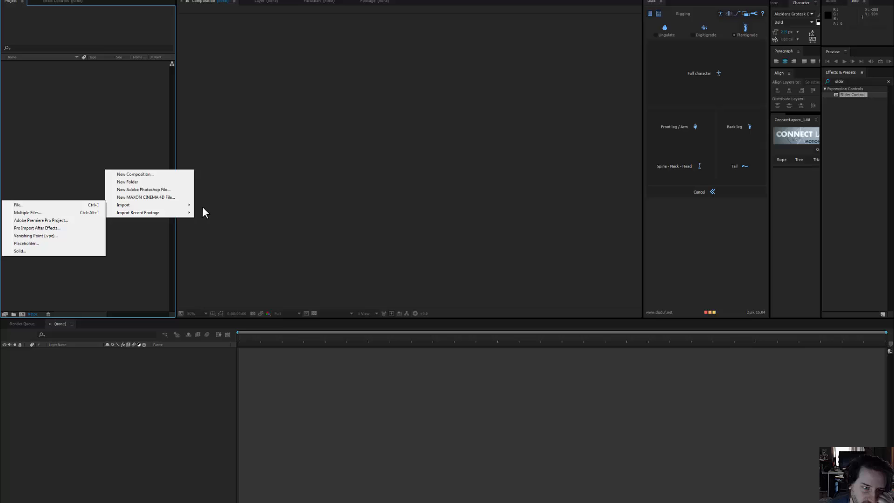
{"action": "left_click", "coordinate": [83, 206]}
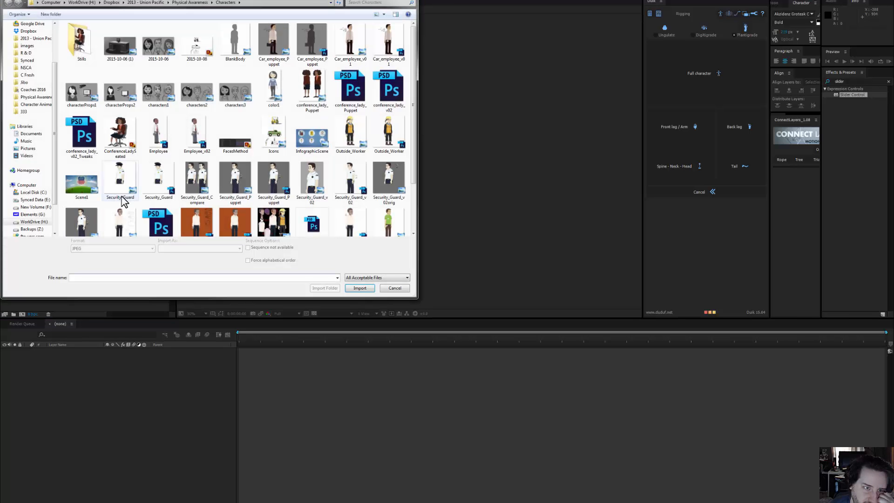
{"action": "left_click", "coordinate": [286, 177]}
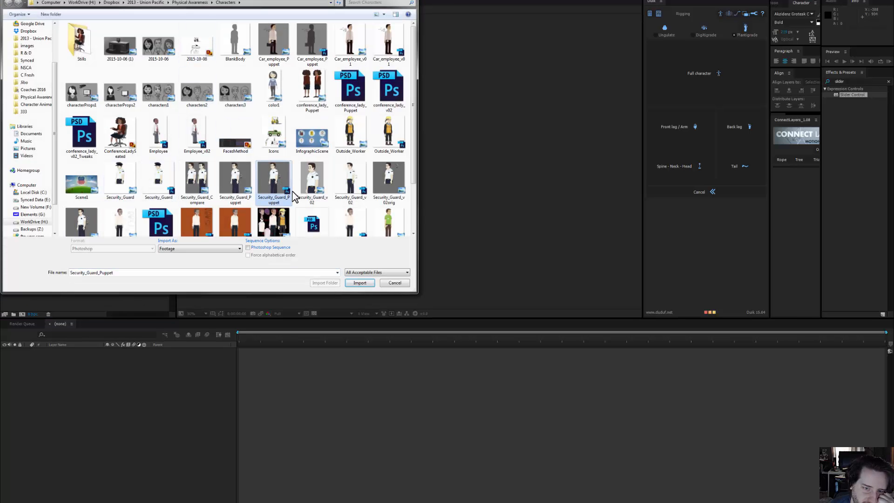
{"action": "left_click", "coordinate": [328, 198]}
{"action": "scroll", "coordinate": [328, 200], "scroll_direction": "down", "scroll_amount": 1}
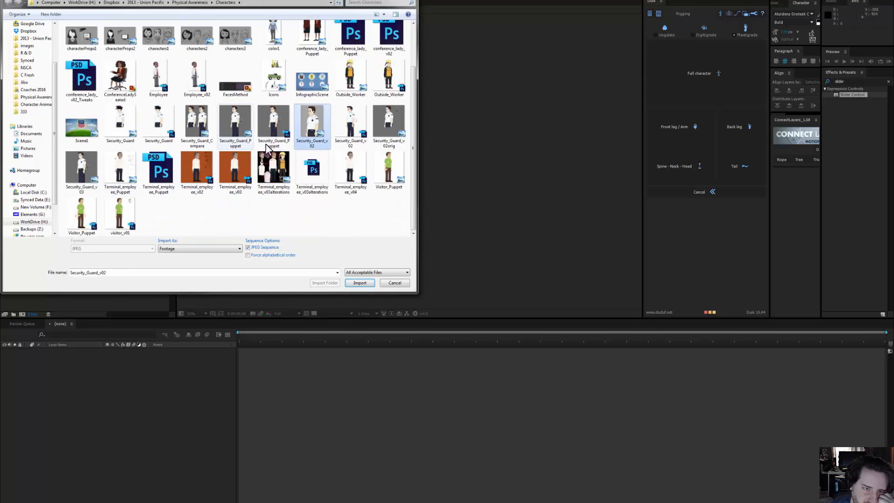
{"action": "left_click", "coordinate": [276, 126]}
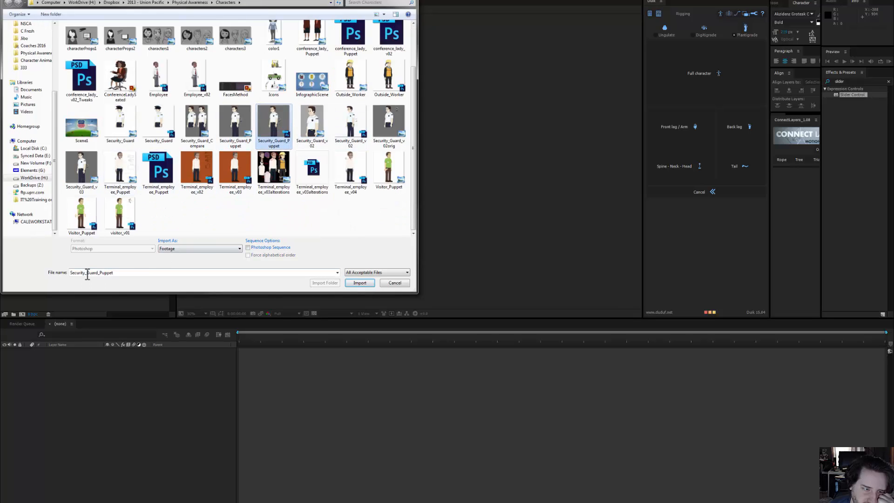
Step: Import the file as Composition - Retain Layer Sizes with Editable Layer Styles
{"action": "left_click", "coordinate": [201, 250]}
{"action": "left_click", "coordinate": [191, 262]}
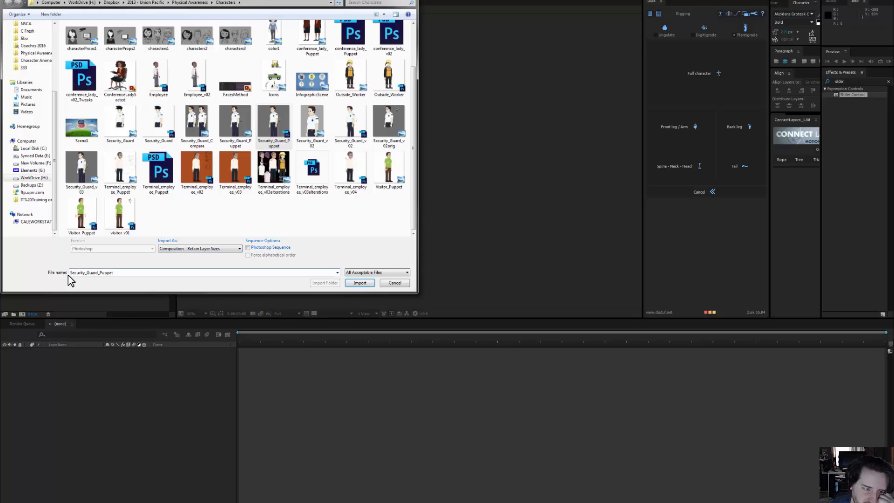
{"action": "left_click", "coordinate": [362, 283]}
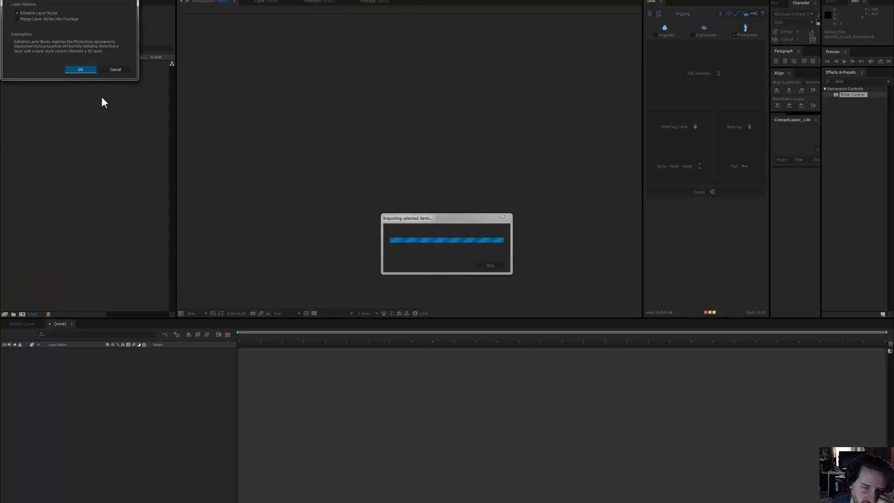
{"action": "left_click", "coordinate": [86, 71]}
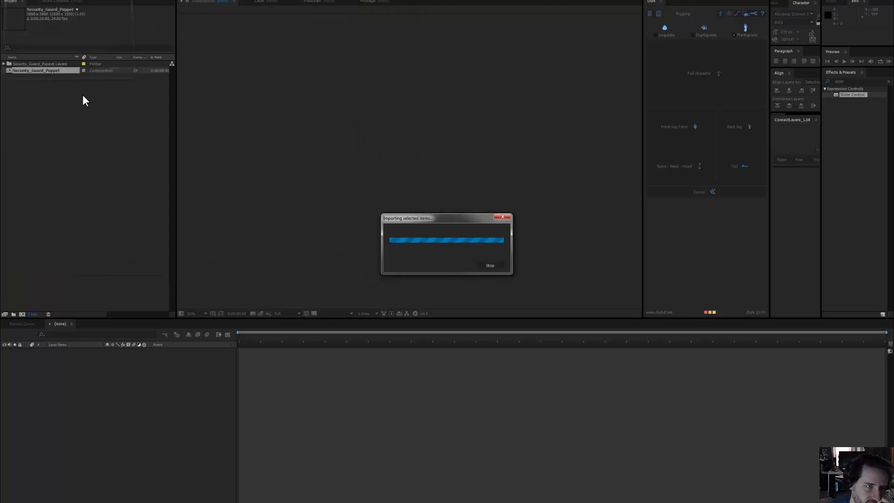
Step: Open the Security_Guard_Puppet composition and examine the imported hair layer and its masks on the guard's head
{"action": "double_click", "coordinate": [47, 71]}
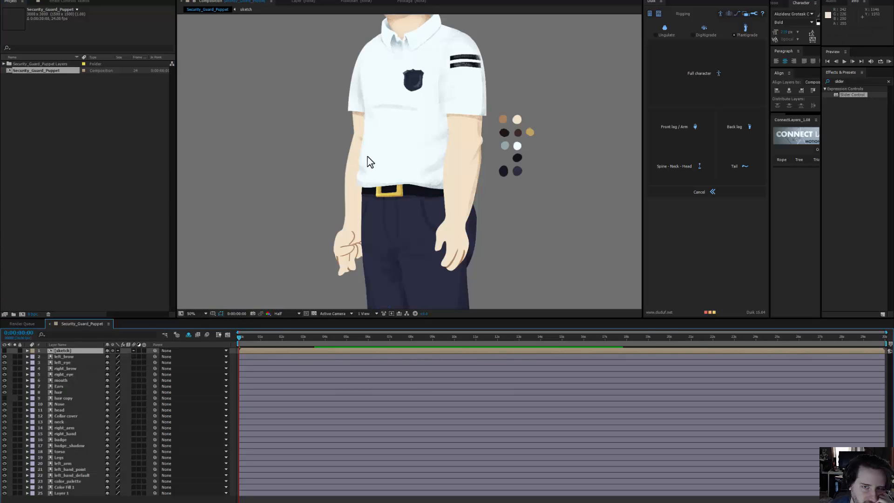
{"action": "left_click_drag", "start_coordinate": [379, 110], "coordinate": [329, 222]}
{"action": "left_click_drag", "start_coordinate": [337, 155], "coordinate": [338, 190]}
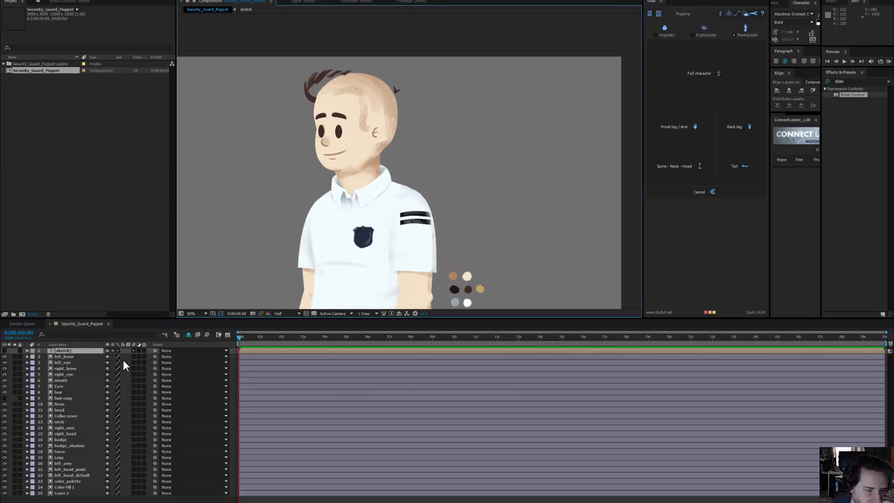
{"action": "left_click", "coordinate": [57, 392]}
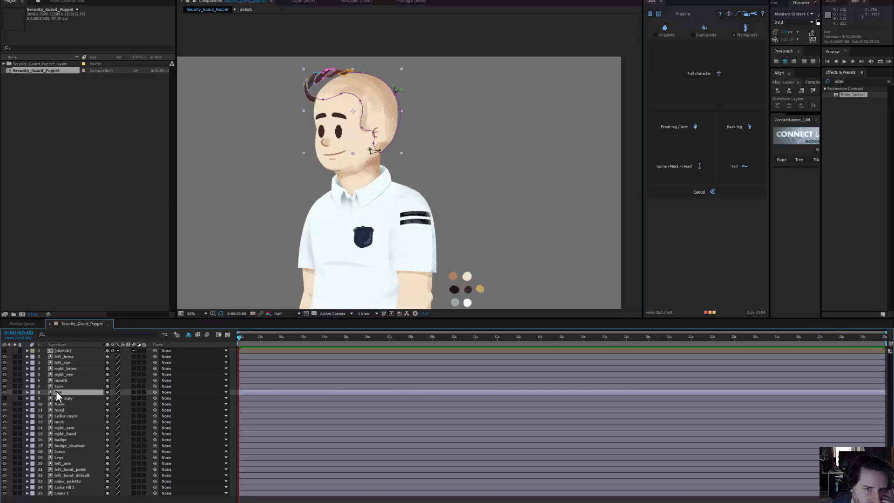
{"action": "left_click", "coordinate": [27, 392]}
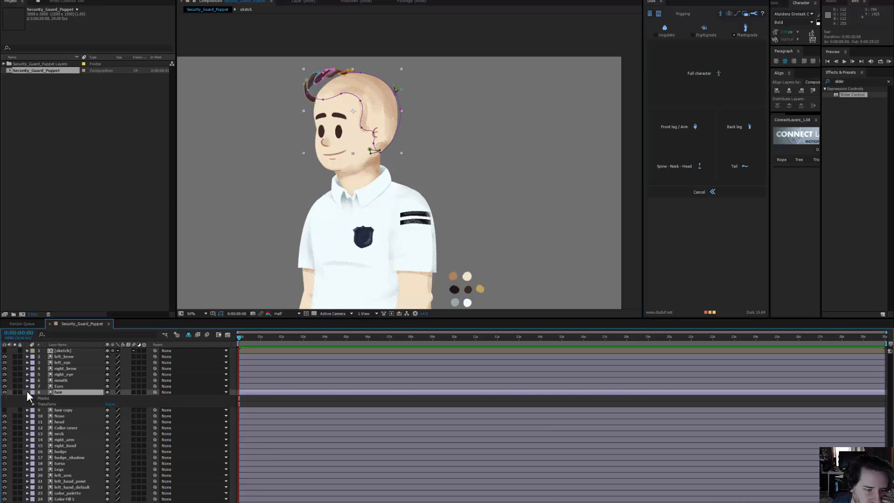
{"action": "left_click", "coordinate": [26, 392]}
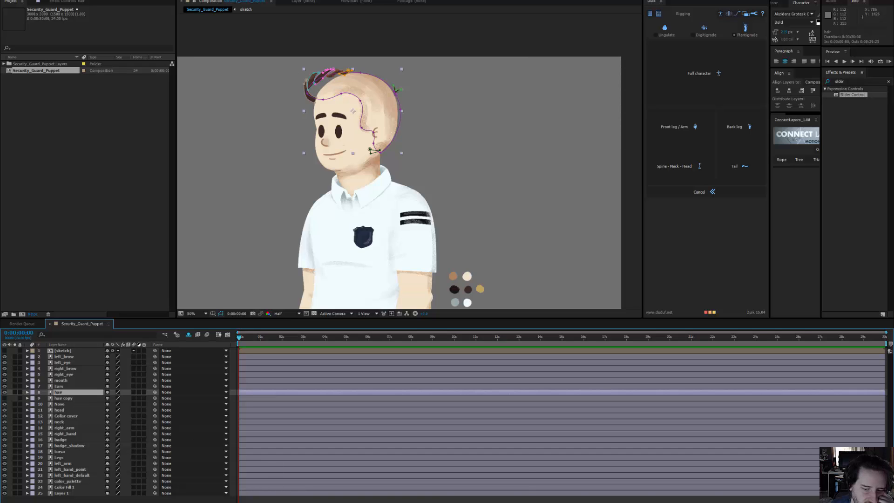
Step: Switch back to Photoshop and rename the hair layer as "hair with vector mask"
{"action": "mouse_move", "coordinate": [464, 501]}
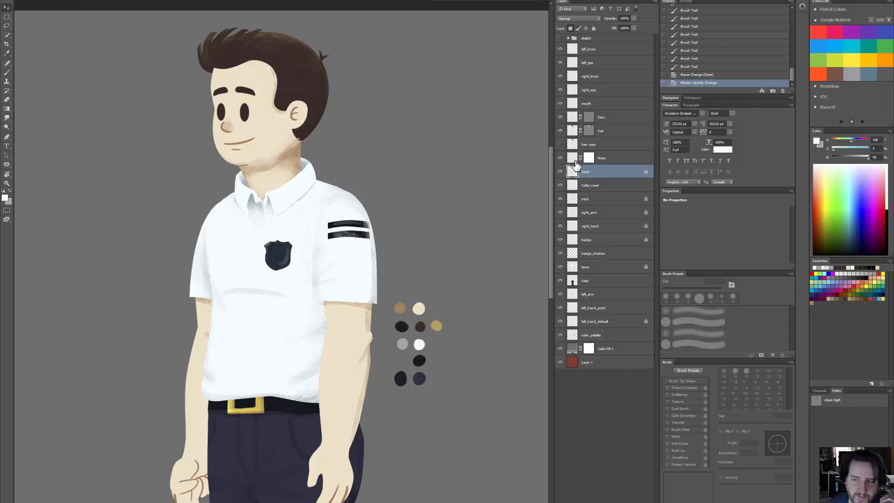
{"action": "double_click", "coordinate": [602, 132]}
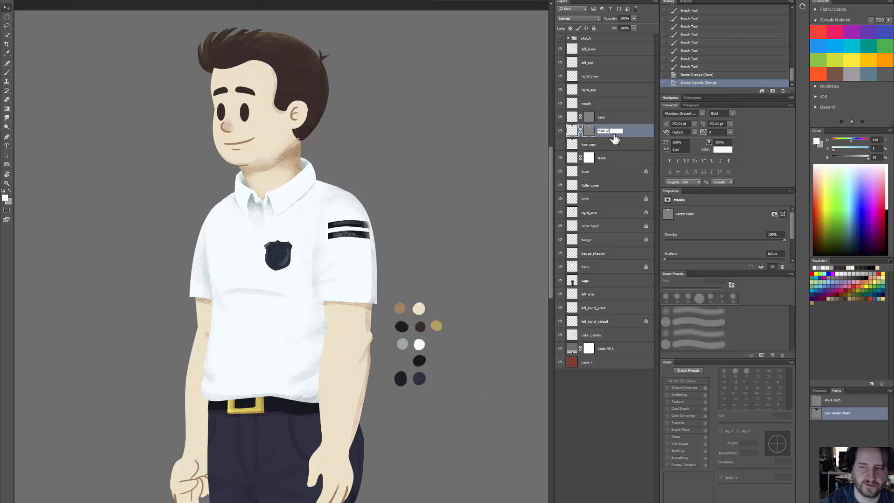
{"action": "type", "text": "with vector mask"}
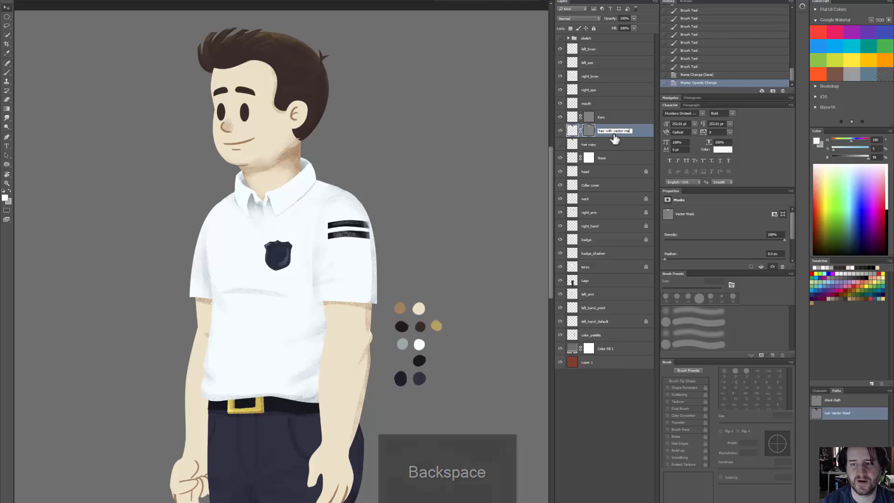
{"action": "key", "text": "Return"}
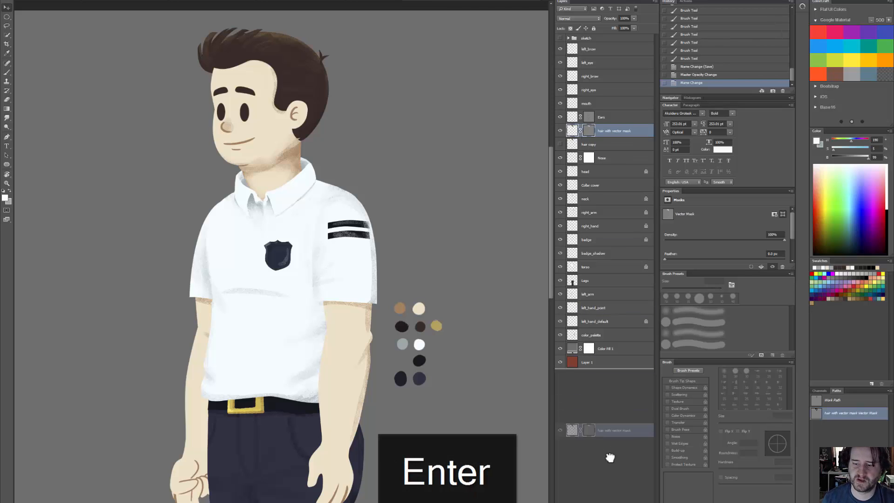
Step: Duplicate the "hair with vector mask" layer and rasterize the duplicate's vector mask into a layer mask
{"action": "key", "text": "ctrl+d"}
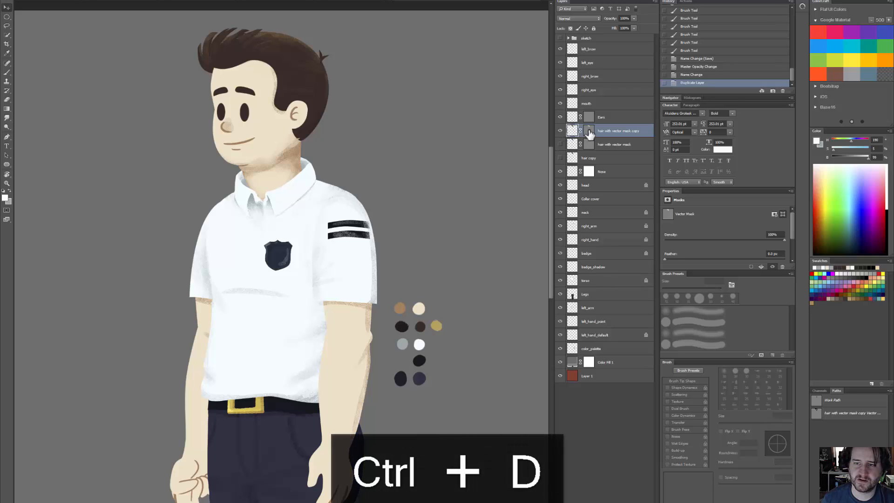
{"action": "right_click", "coordinate": [590, 132]}
{"action": "left_click", "coordinate": [623, 152]}
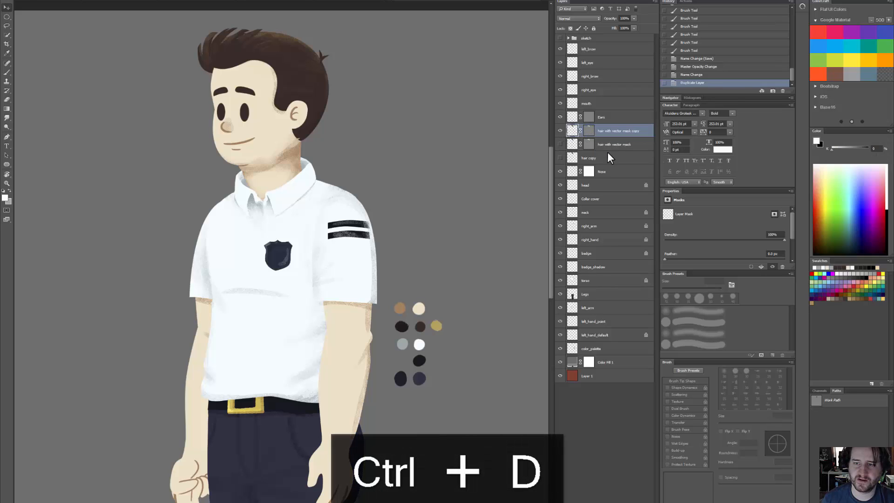
Step: Apply the layer mask on the "hair with vector mask copy" layer, check its visibility, and save the Photoshop document
{"action": "key", "text": "ctrl+e"}
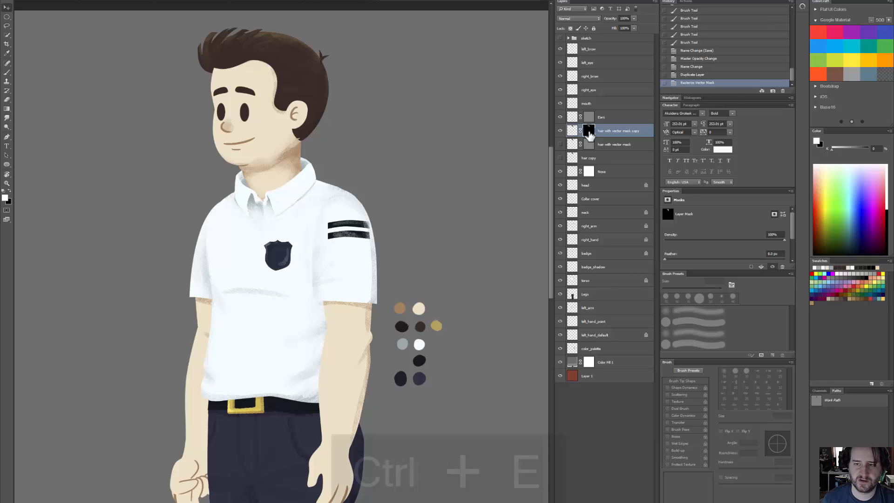
{"action": "right_click", "coordinate": [589, 132]}
{"action": "right_click", "coordinate": [589, 132]}
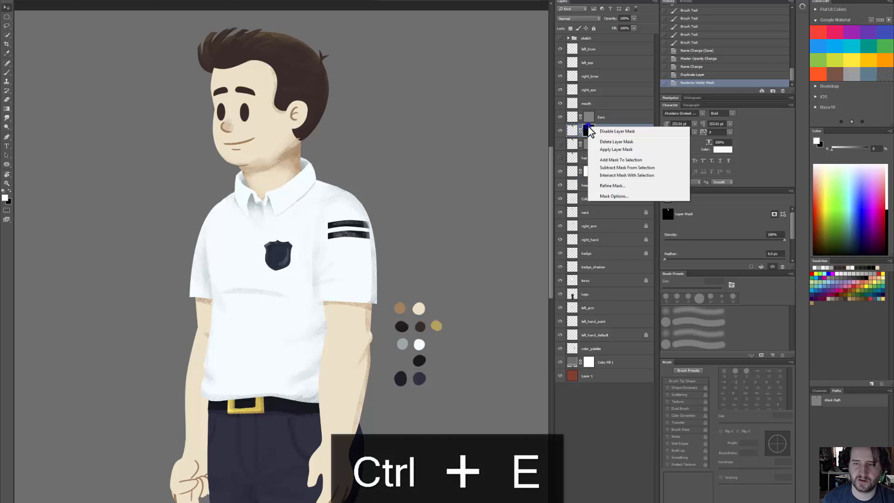
{"action": "left_click", "coordinate": [607, 150]}
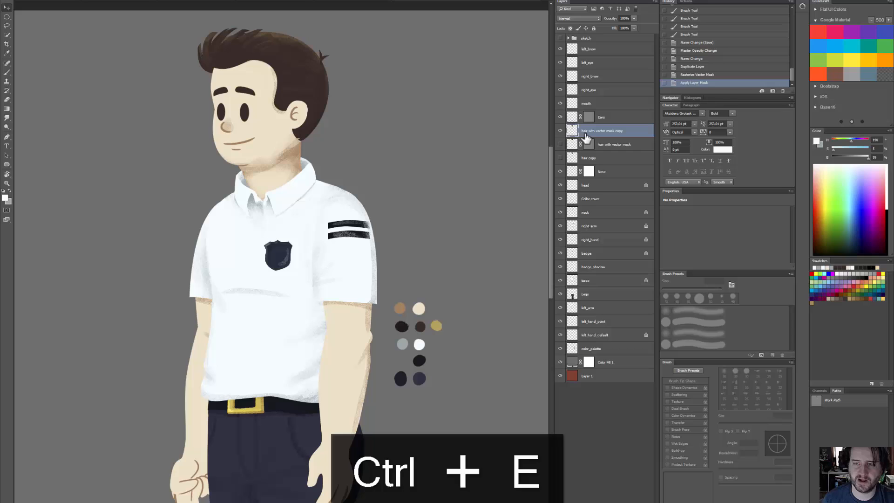
{"action": "left_click", "coordinate": [560, 131]}
{"action": "left_click", "coordinate": [560, 131]}
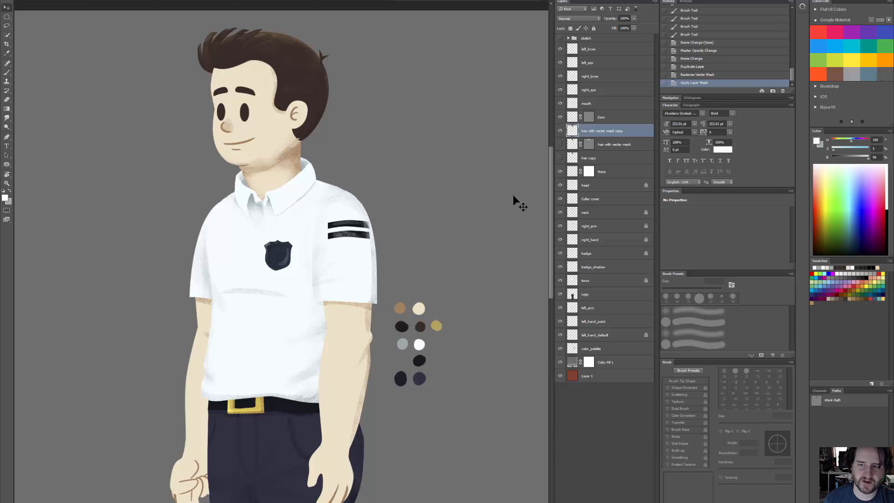
{"action": "key", "text": "ctrl+s"}
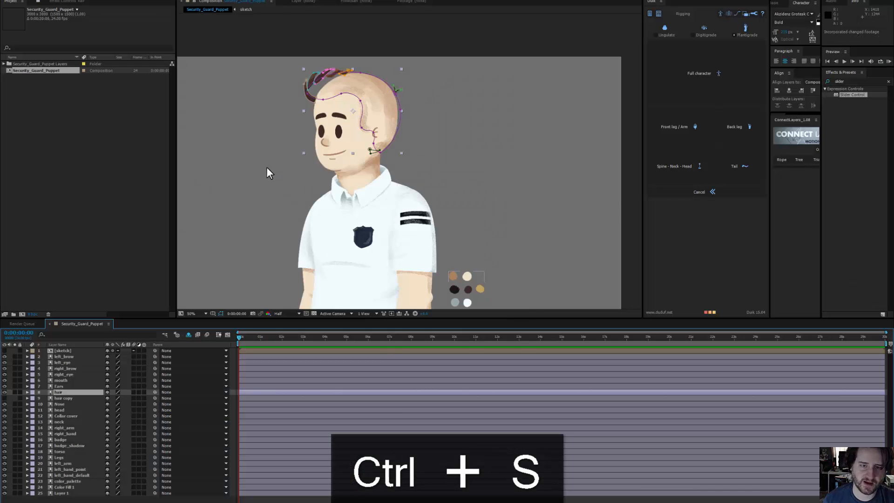
Step: Switch to After Effects and close the current project
{"action": "left_click", "coordinate": [7, 0]}
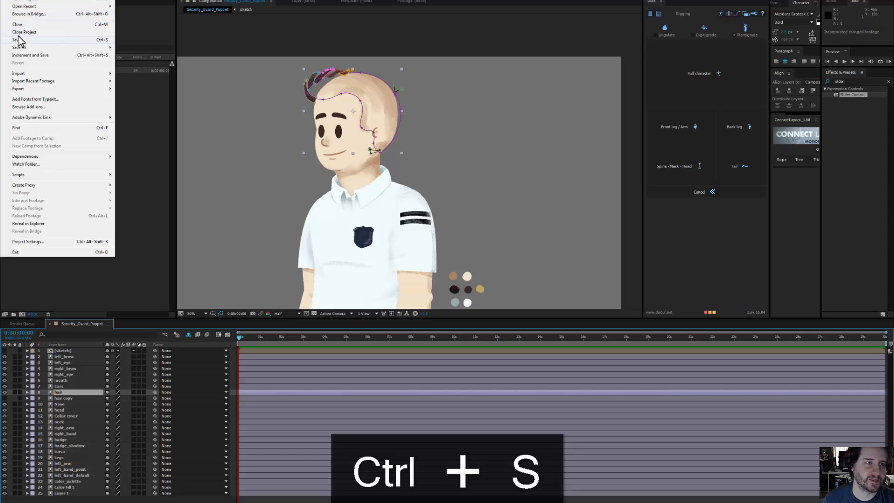
{"action": "left_click", "coordinate": [126, 0]}
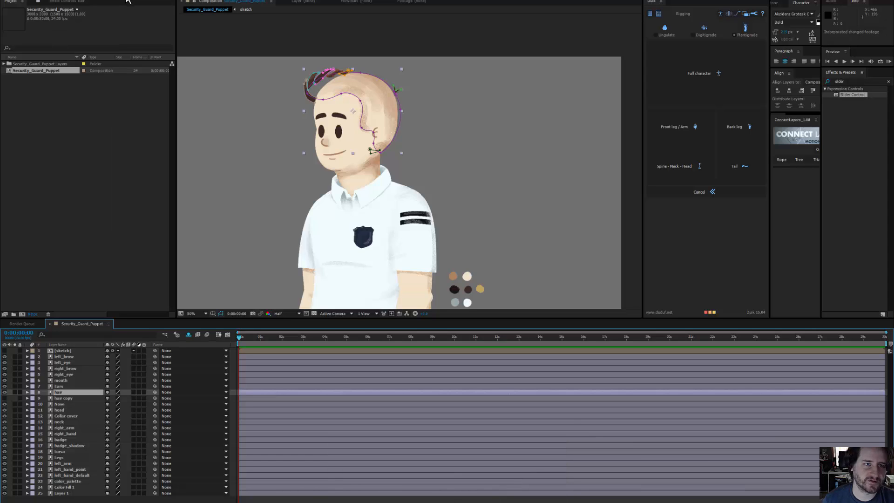
{"action": "left_click", "coordinate": [455, 257]}
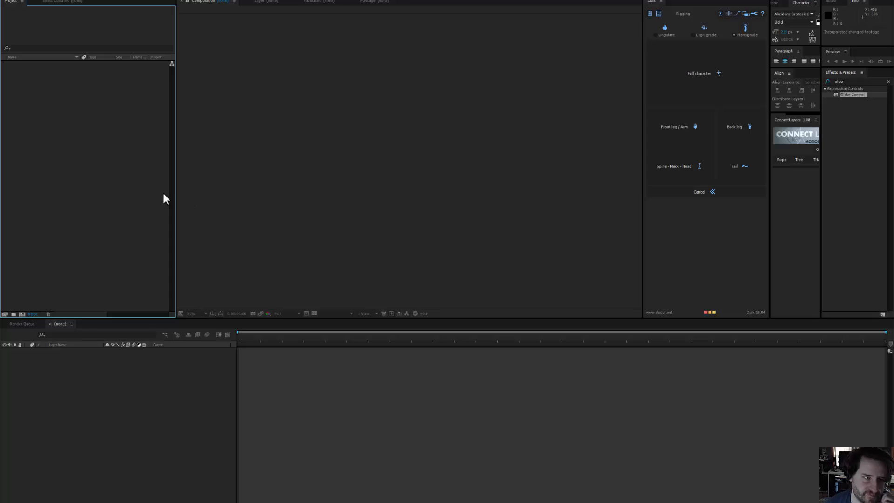
Step: Import the Security_Guard_Puppet Photoshop file as Composition - Retain Layer Sizes with Editable Layer Styles
{"action": "right_click", "coordinate": [53, 182]}
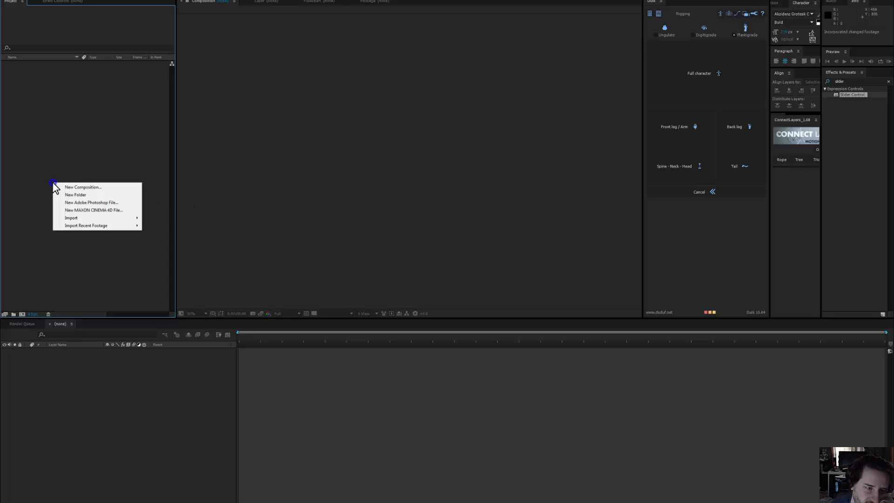
{"action": "left_click", "coordinate": [161, 216]}
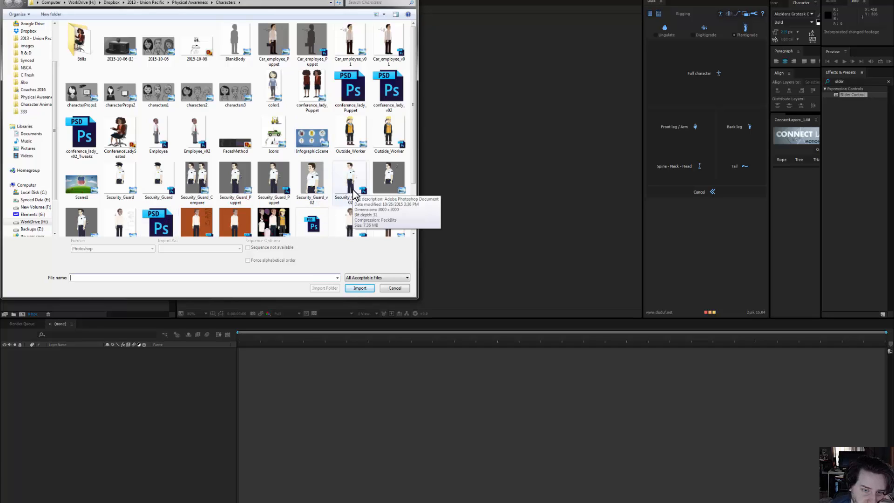
{"action": "left_click", "coordinate": [274, 179]}
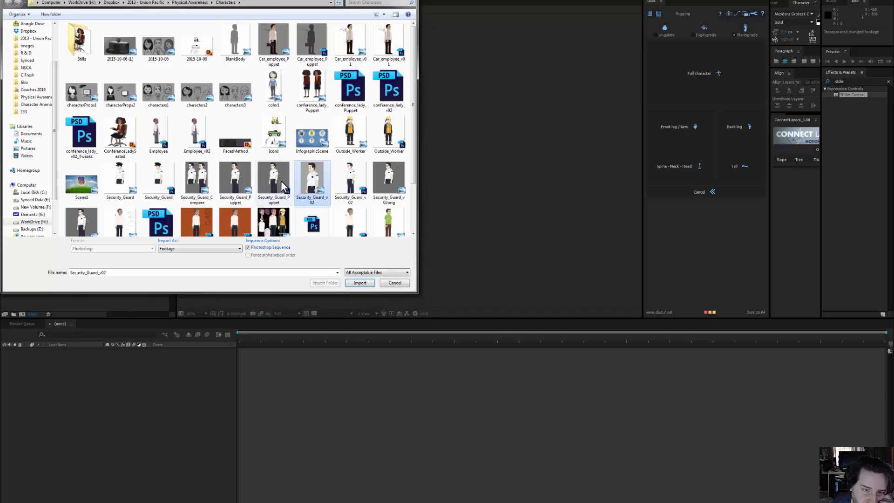
{"action": "left_click", "coordinate": [230, 248]}
{"action": "left_click", "coordinate": [228, 265]}
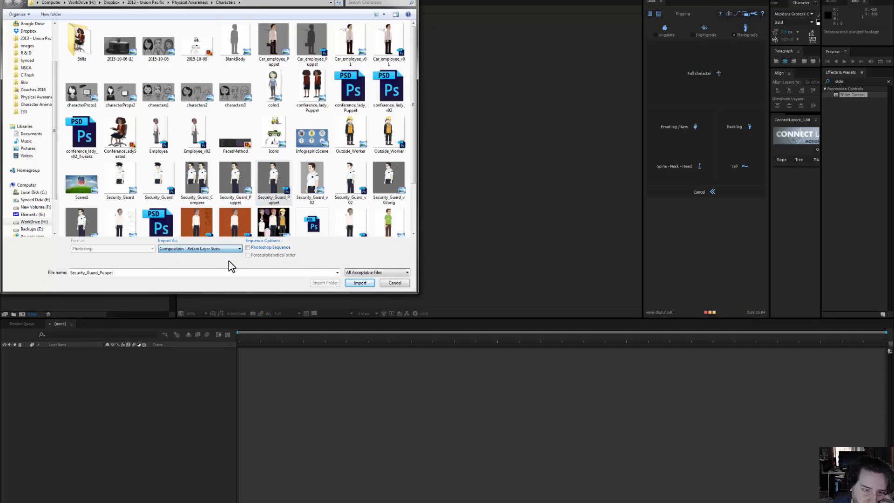
{"action": "left_click", "coordinate": [357, 283]}
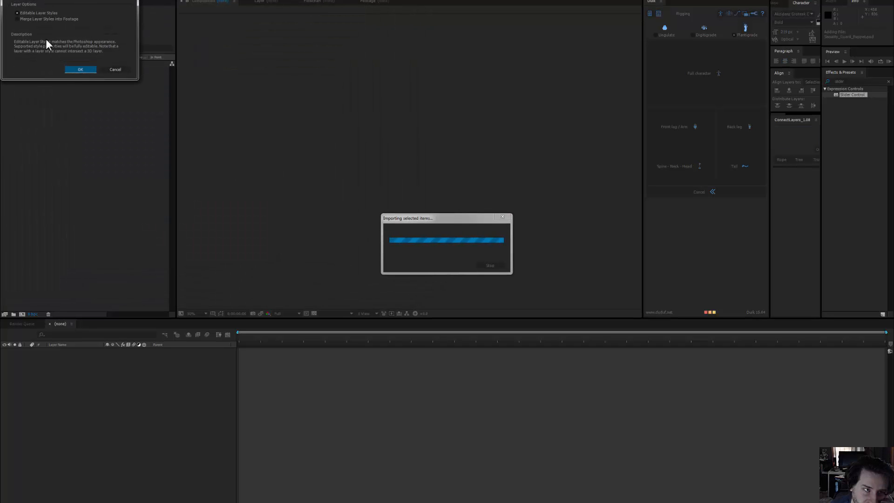
{"action": "left_click", "coordinate": [85, 72]}
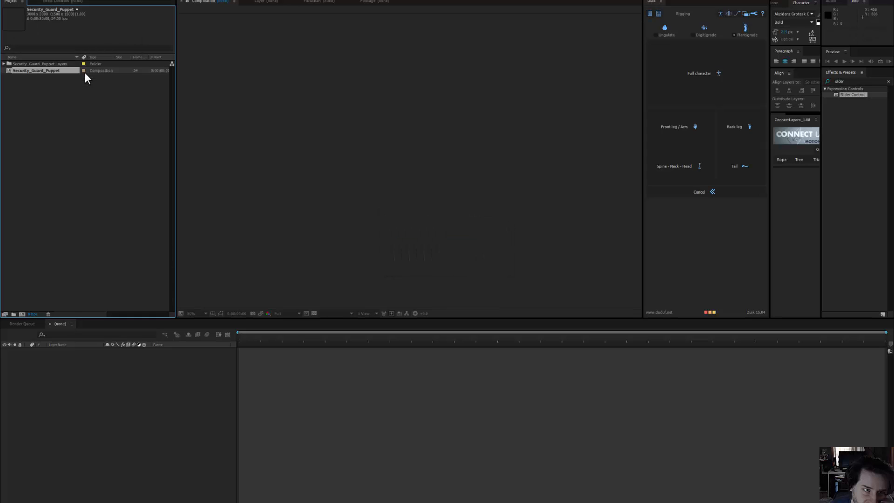
Step: Open the Security_Guard_Puppet composition, try moving the hair layer copy, and undo the move
{"action": "double_click", "coordinate": [21, 71]}
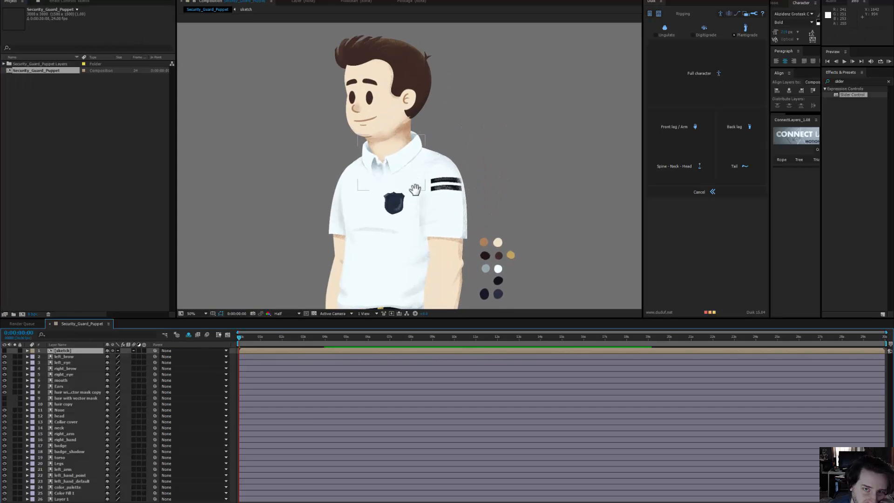
{"action": "left_click_drag", "start_coordinate": [414, 189], "coordinate": [413, 226]}
{"action": "left_click_drag", "start_coordinate": [396, 106], "coordinate": [408, 87]}
{"action": "key", "text": "ctrl+z"}
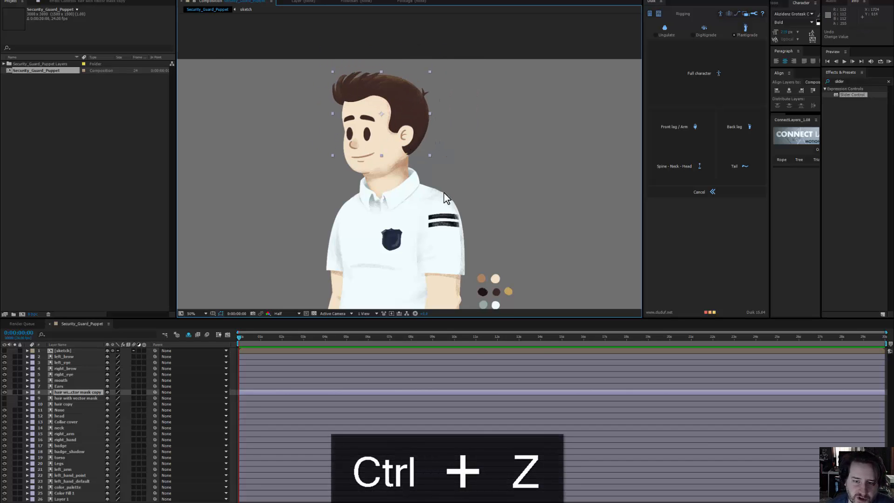
Step: Examine the guard's torso, arms, hands and legs in the composition
{"action": "left_click_drag", "start_coordinate": [445, 195], "coordinate": [428, 116]}
{"action": "scroll", "coordinate": [428, 119], "scroll_direction": "down", "scroll_amount": 2}
{"action": "left_click_drag", "start_coordinate": [422, 192], "coordinate": [414, 163]}
{"action": "scroll", "coordinate": [414, 163], "scroll_direction": "up", "scroll_amount": 2}
{"action": "left_click_drag", "start_coordinate": [419, 221], "coordinate": [422, 142]}
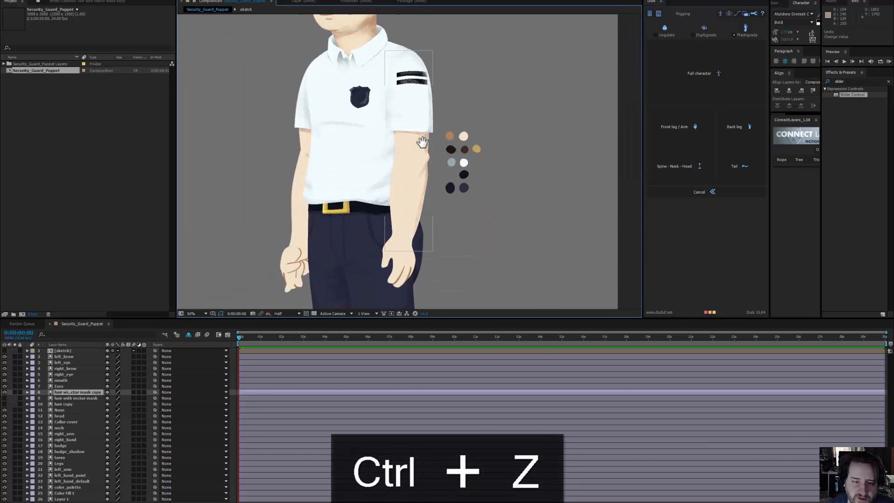
{"action": "scroll", "coordinate": [393, 222], "scroll_direction": "down", "scroll_amount": 5}
{"action": "scroll", "coordinate": [393, 228], "scroll_direction": "up", "scroll_amount": 5}
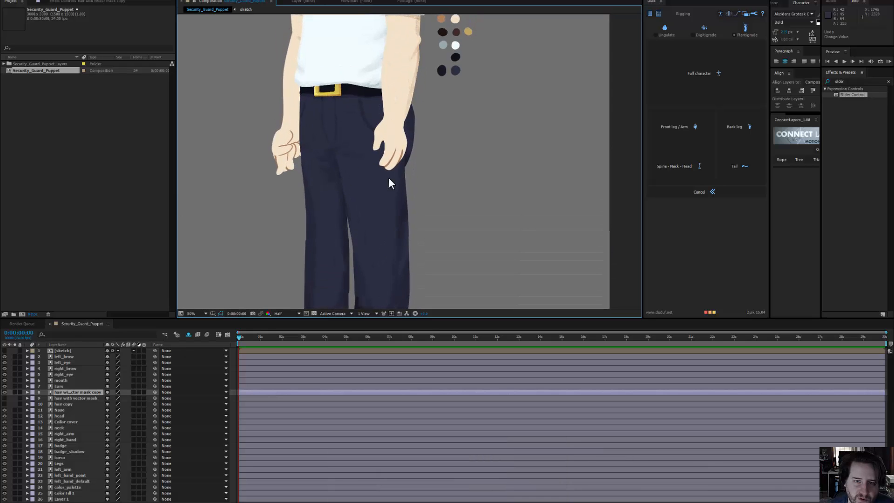
{"action": "scroll", "coordinate": [388, 178], "scroll_direction": "up", "scroll_amount": 5}
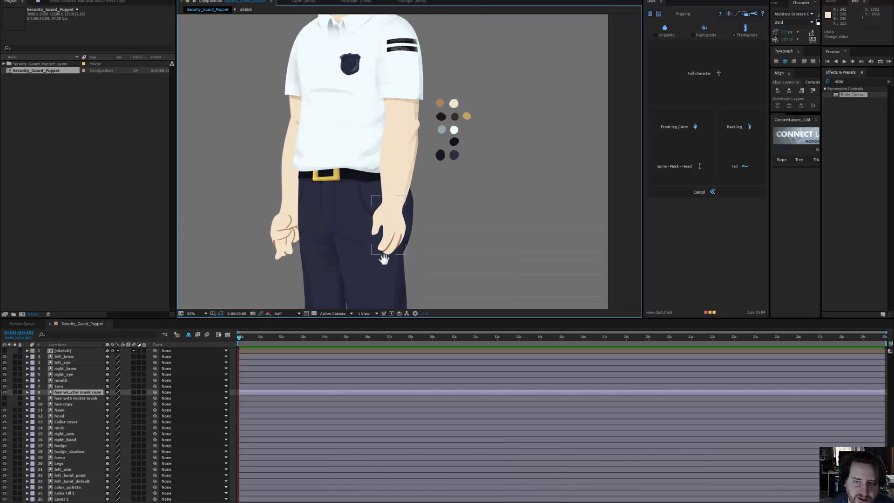
Step: Open the Spine - Neck - Head autorig dialog and move the hair layer copy's anchor point down to the jaw below the ear
{"action": "left_click", "coordinate": [686, 169]}
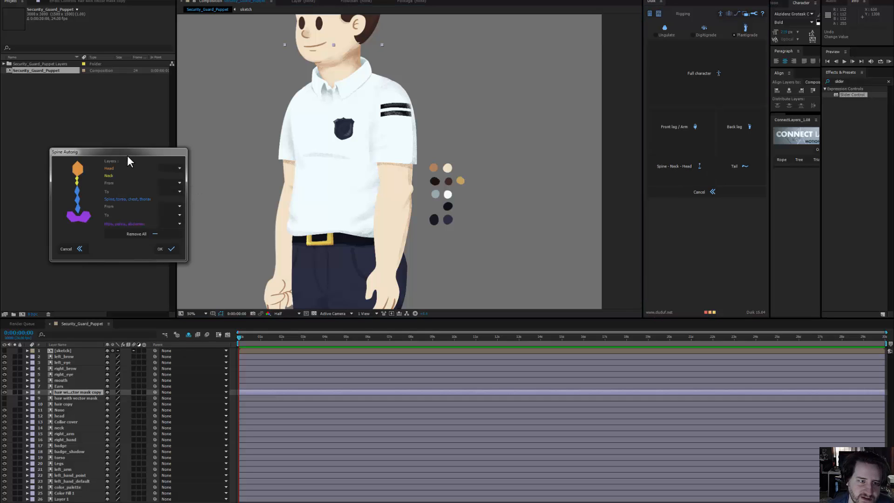
{"action": "left_click_drag", "start_coordinate": [128, 155], "coordinate": [104, 169]}
{"action": "scroll", "coordinate": [357, 107], "scroll_direction": "up", "scroll_amount": 3}
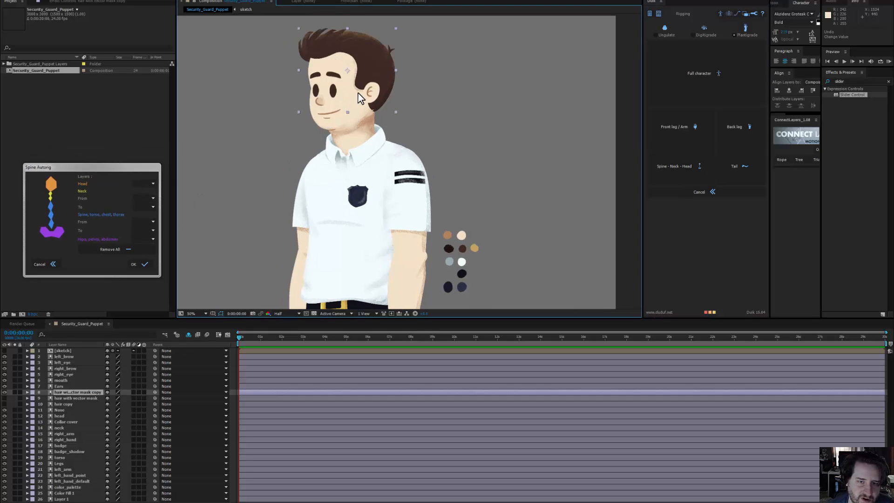
{"action": "left_click_drag", "start_coordinate": [349, 74], "coordinate": [359, 108]}
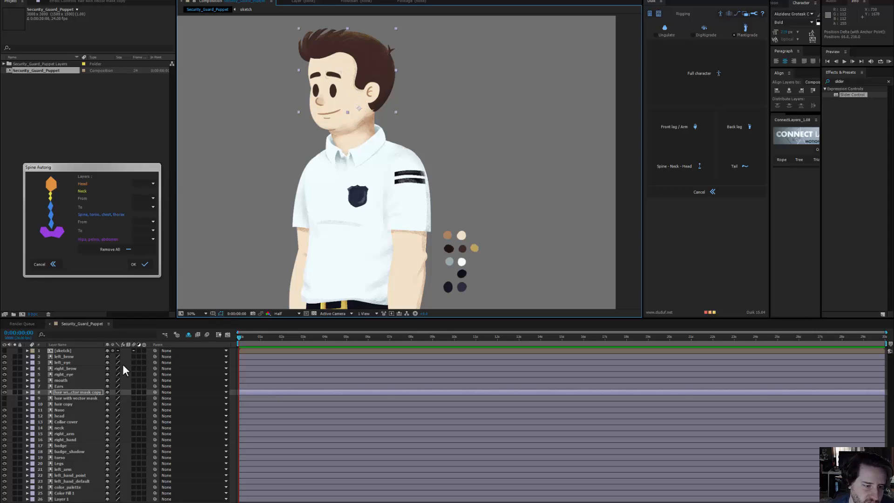
Step: Parent the layers from left_brow through Ears to the "hair with vector mask copy" layer
{"action": "left_click", "coordinate": [61, 386]}
{"action": "left_click", "coordinate": [65, 357], "text": "shift"}
{"action": "left_click_drag", "start_coordinate": [155, 357], "coordinate": [74, 391]}
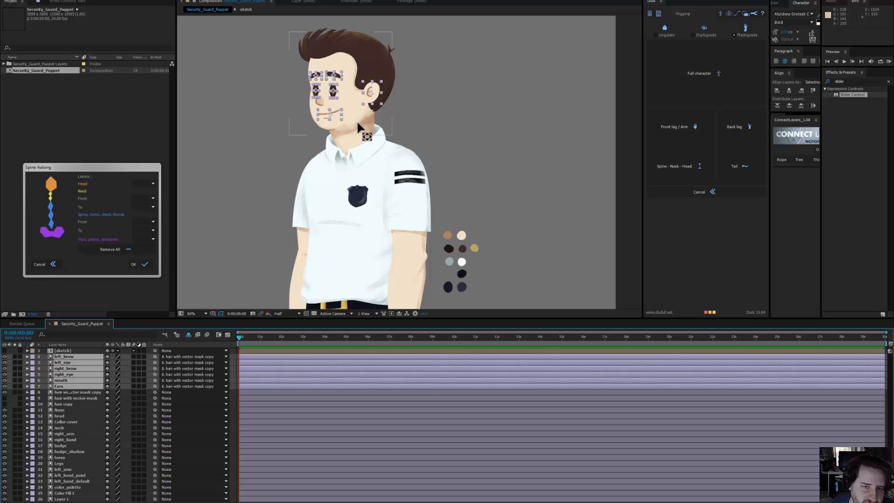
Step: Place the head layer's anchor point at the jaw near the neck, test the head's rotation, and undo the rotation
{"action": "key", "text": "w"}
{"action": "left_click_drag", "start_coordinate": [358, 121], "coordinate": [355, 107]}
{"action": "key", "text": "ctrl+z"}
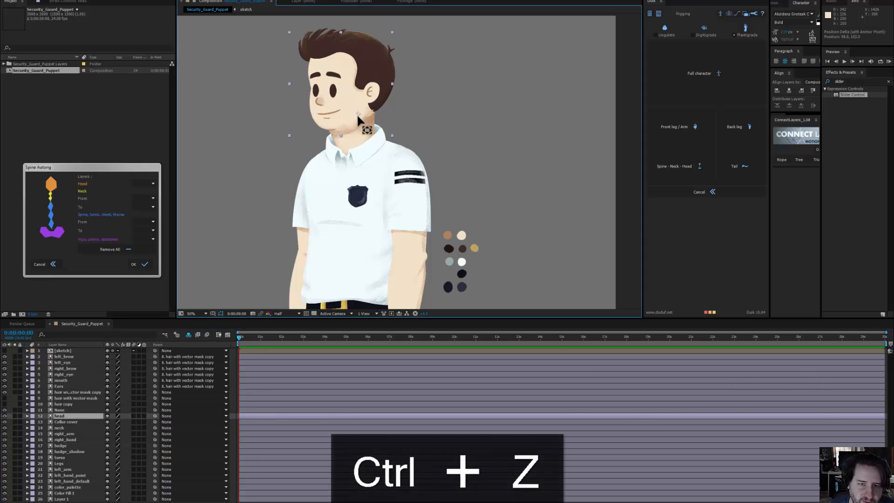
{"action": "left_click_drag", "start_coordinate": [359, 114], "coordinate": [335, 97]}
{"action": "key", "text": "ctrl+z"}
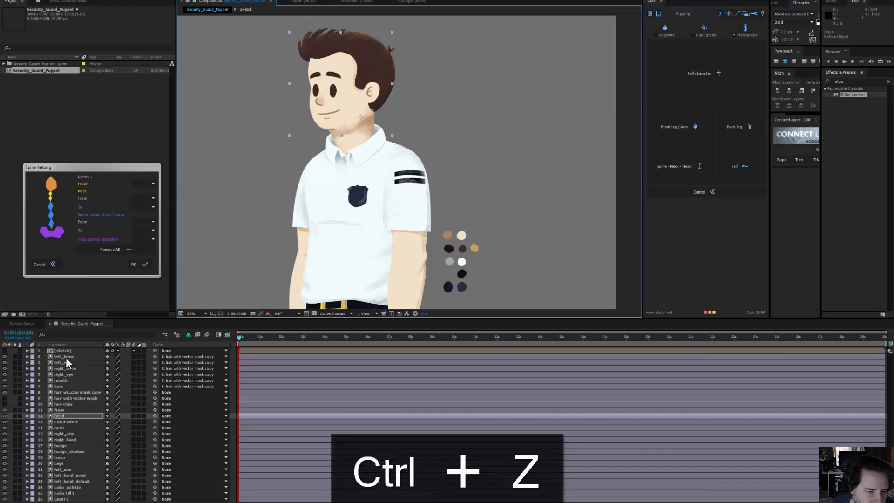
Step: Clear the existing parents of the layers from left_brow through Nose and parent them all to the head layer
{"action": "left_click", "coordinate": [65, 357]}
{"action": "left_click", "coordinate": [66, 410], "text": "shift"}
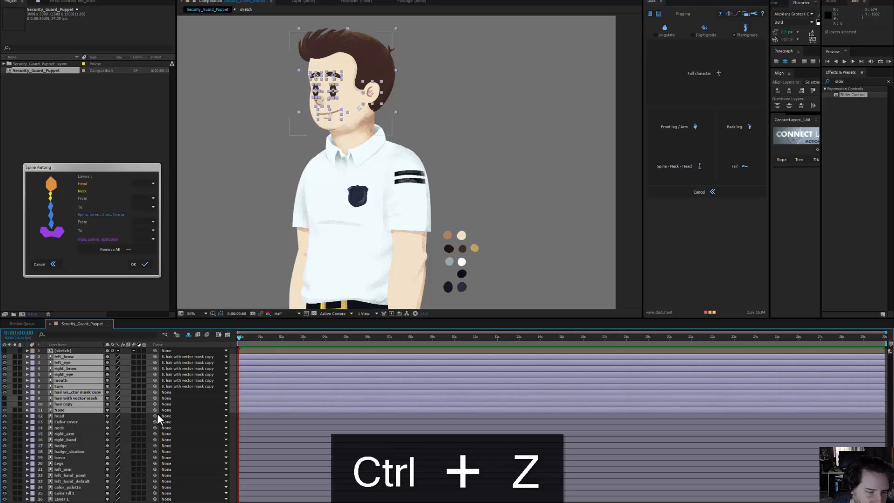
{"action": "left_click_drag", "start_coordinate": [156, 413], "coordinate": [62, 415]}
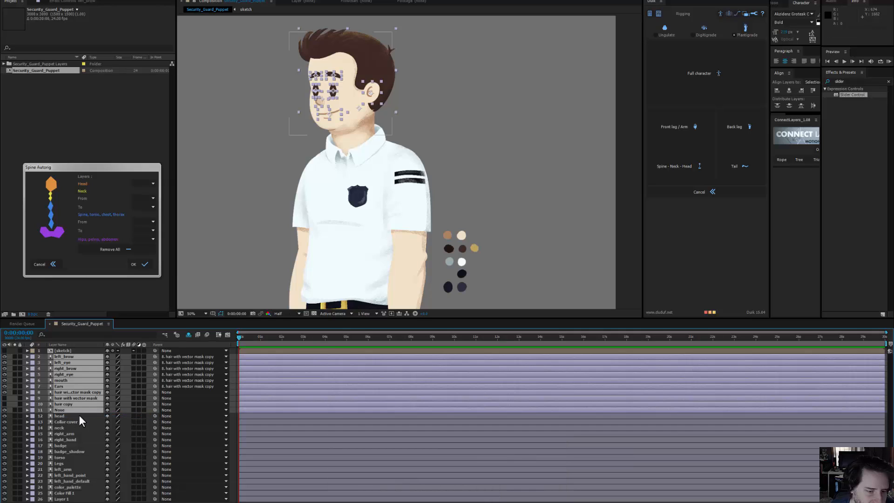
{"action": "left_click", "coordinate": [189, 357]}
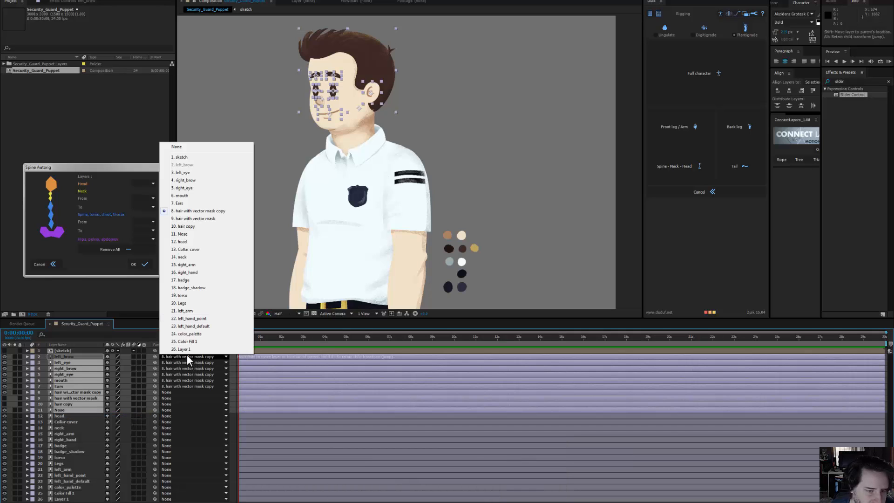
{"action": "left_click", "coordinate": [191, 146]}
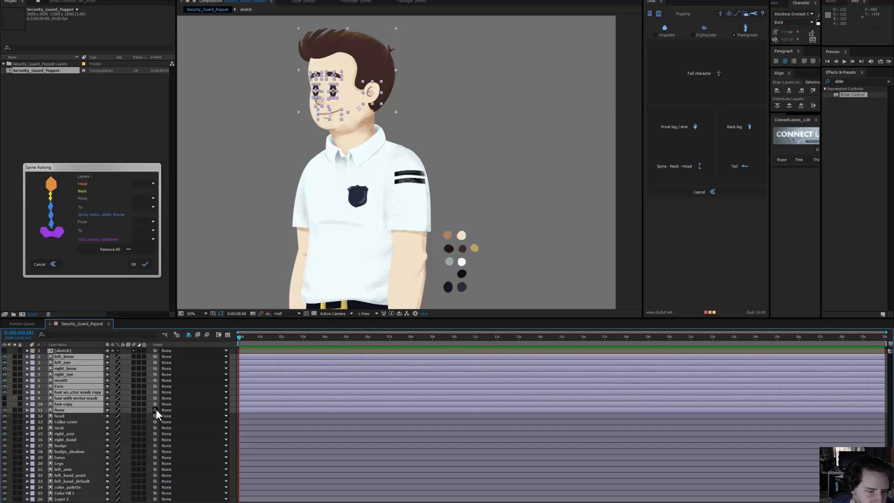
{"action": "left_click_drag", "start_coordinate": [156, 409], "coordinate": [68, 414]}
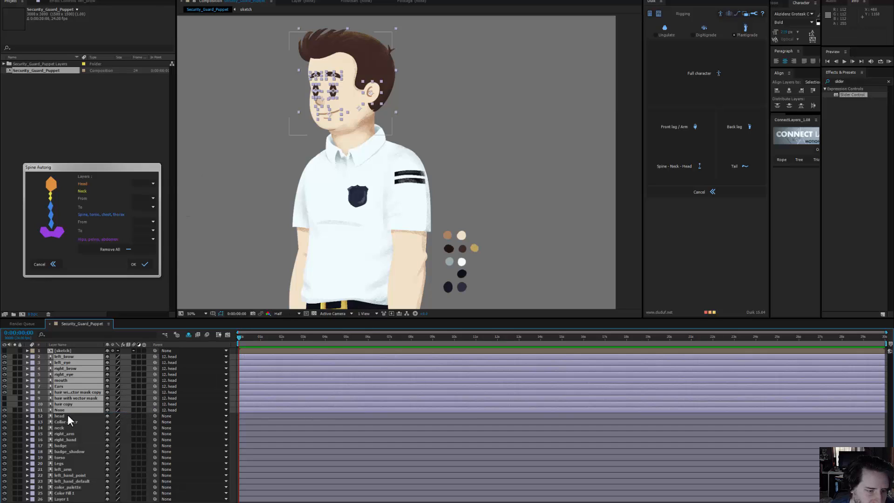
Step: Try rotating the head layer together with its parented face and hair layers, and undo the rotation
{"action": "left_click", "coordinate": [68, 415]}
{"action": "left_click_drag", "start_coordinate": [359, 107], "coordinate": [357, 87]}
{"action": "key", "text": "ctrl+z"}
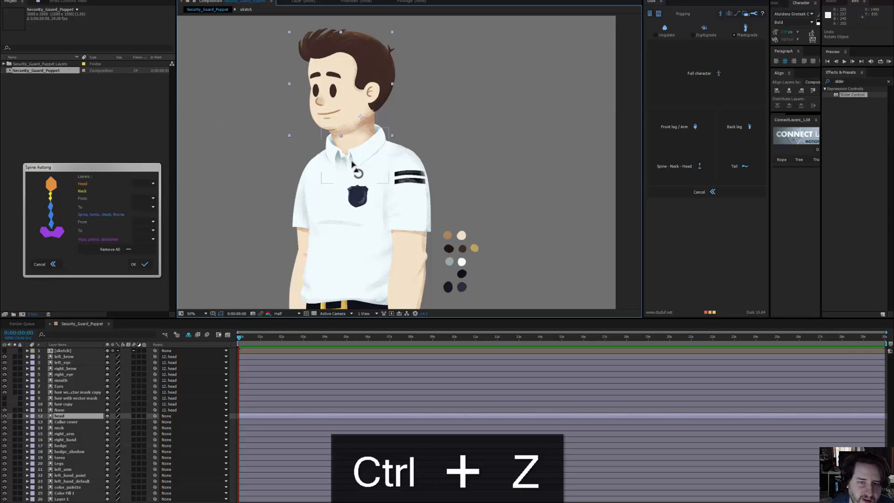
Step: Move the head layer's anchor point slightly higher behind the jaw, test the head's rotation, and undo the rotation
{"action": "key", "text": "y"}
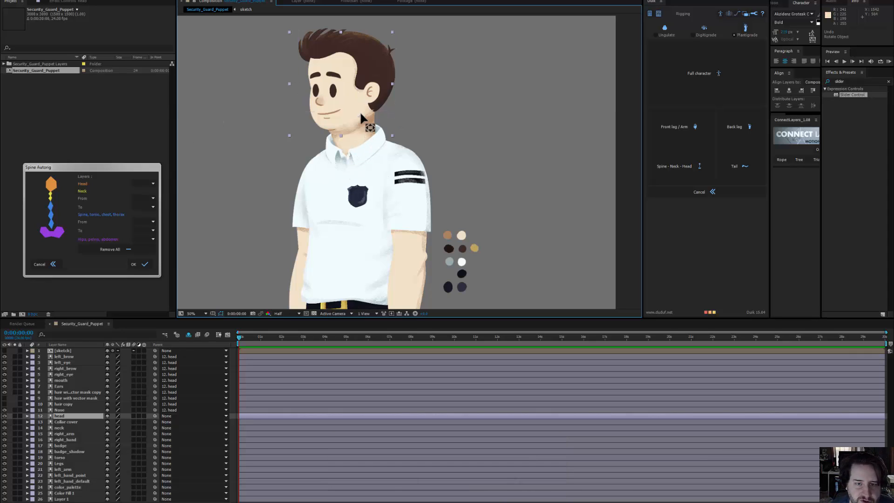
{"action": "left_click_drag", "start_coordinate": [361, 116], "coordinate": [367, 95]}
{"action": "key", "text": "w"}
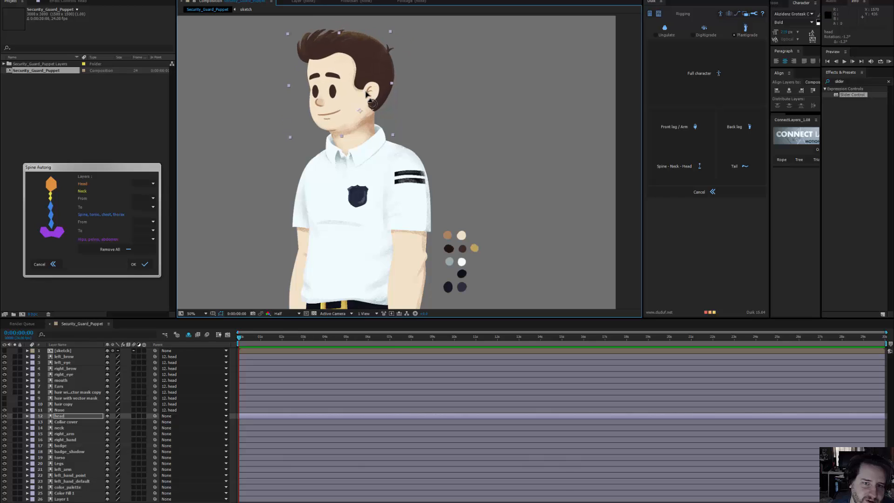
{"action": "key", "text": "ctrl+z"}
Step: Try moving the Collar cover layer and undo the move
{"action": "key", "text": "ctrl+z"}
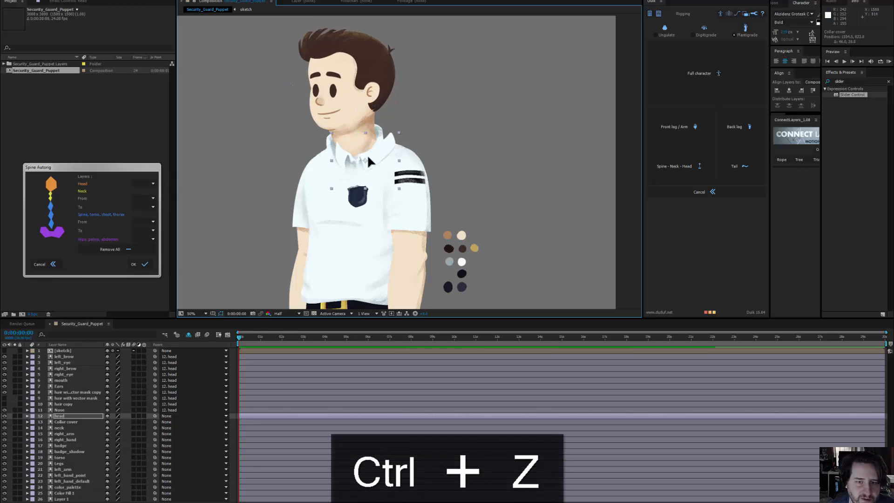
{"action": "left_click", "coordinate": [376, 138]}
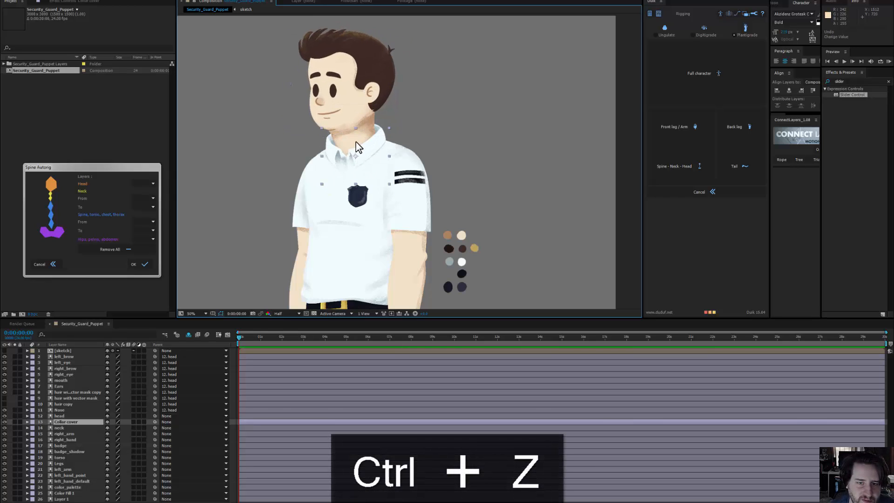
Step: Move the neck layer's anchor point slightly higher inside the collar, test the neck's rotation, and undo the rotation
{"action": "left_click", "coordinate": [65, 427]}
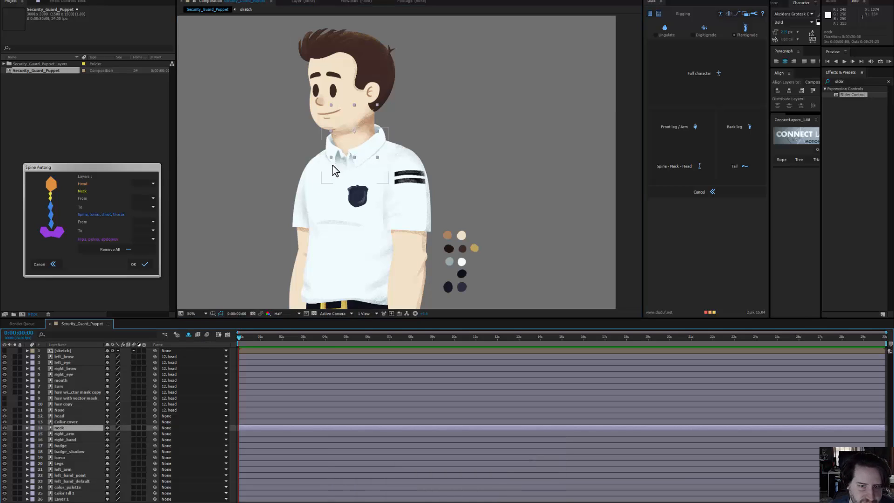
{"action": "key", "text": "w"}
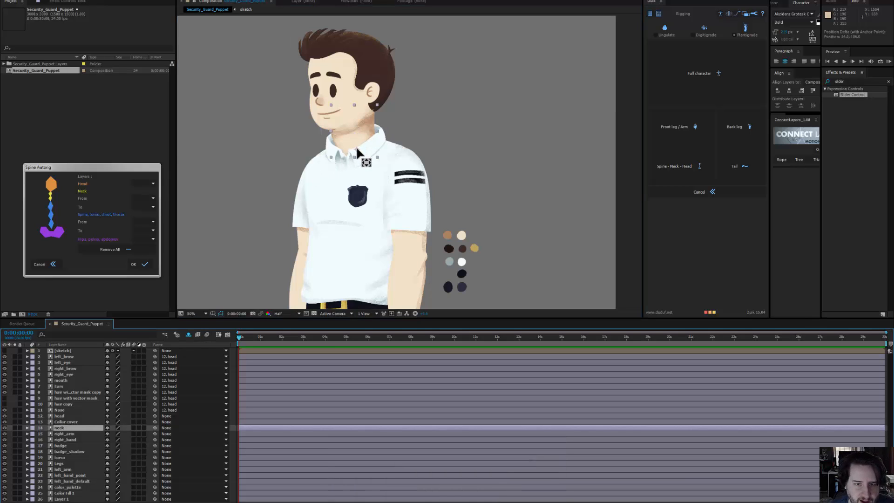
{"action": "left_click_drag", "start_coordinate": [356, 146], "coordinate": [360, 141]}
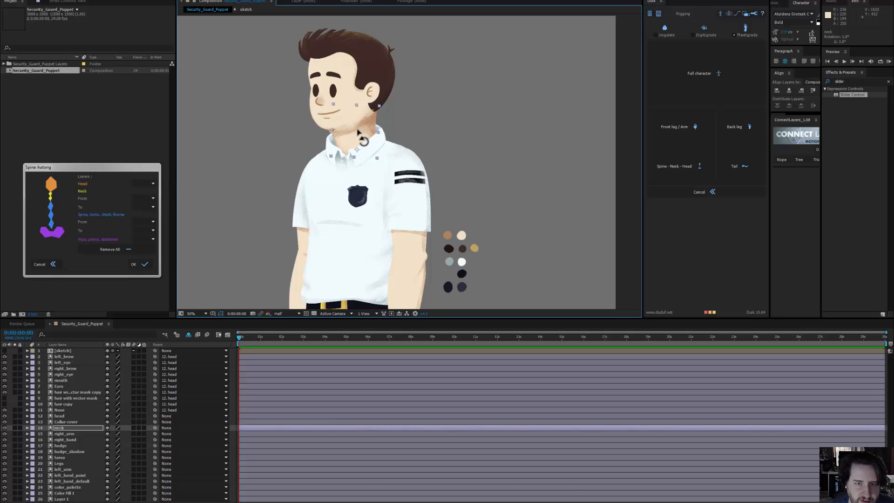
{"action": "key", "text": "ctrl+z"}
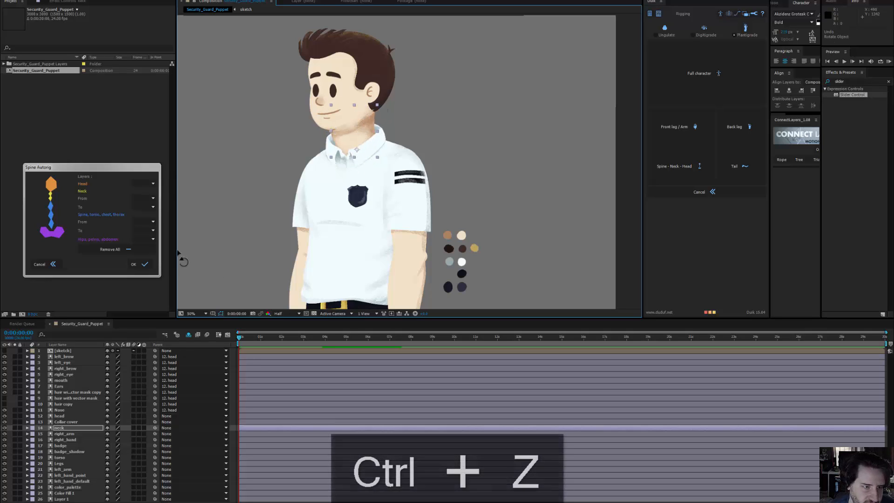
{"action": "left_click", "coordinate": [143, 184]}
{"action": "left_click", "coordinate": [119, 179]}
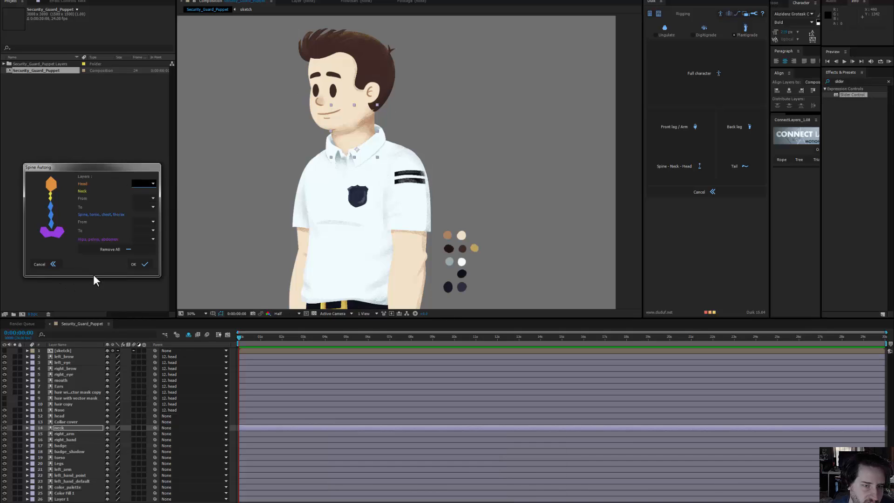
Step: Show the rulers and place a vertical guide down the torso from the back of the neck
{"action": "left_click_drag", "start_coordinate": [314, 230], "coordinate": [301, 179]}
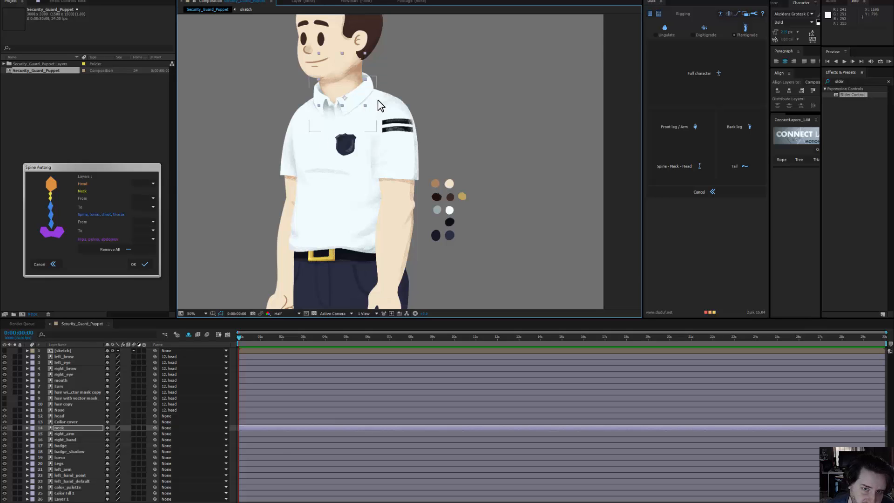
{"action": "key", "text": "ctrl+r"}
{"action": "left_click_drag", "start_coordinate": [176, 157], "coordinate": [175, 156]}
{"action": "left_click_drag", "start_coordinate": [178, 186], "coordinate": [371, 189]}
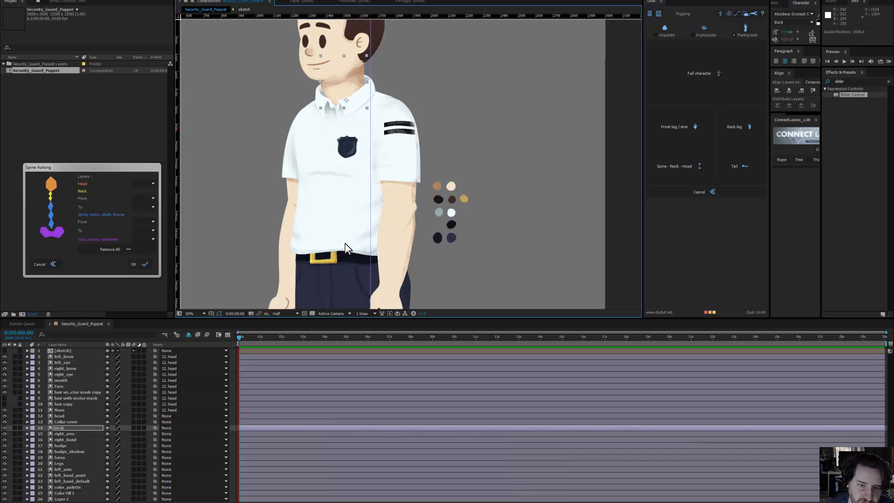
{"action": "scroll", "coordinate": [357, 130], "scroll_direction": "down", "scroll_amount": 1}
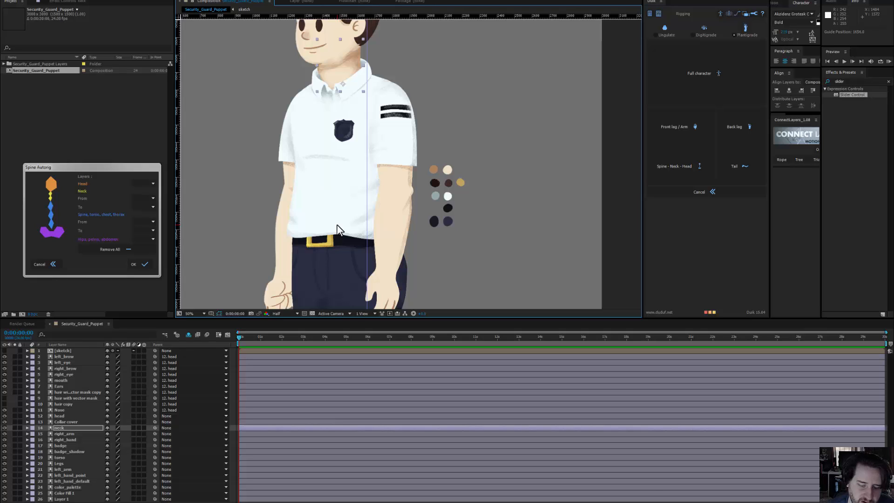
Step: Sketch freehand annotation lines over the character for the spine curve, the hips with legs, and the shoulders
{"action": "key", "text": "ctrl+shift+d"}
{"action": "left_click_drag", "start_coordinate": [347, 87], "coordinate": [360, 141]}
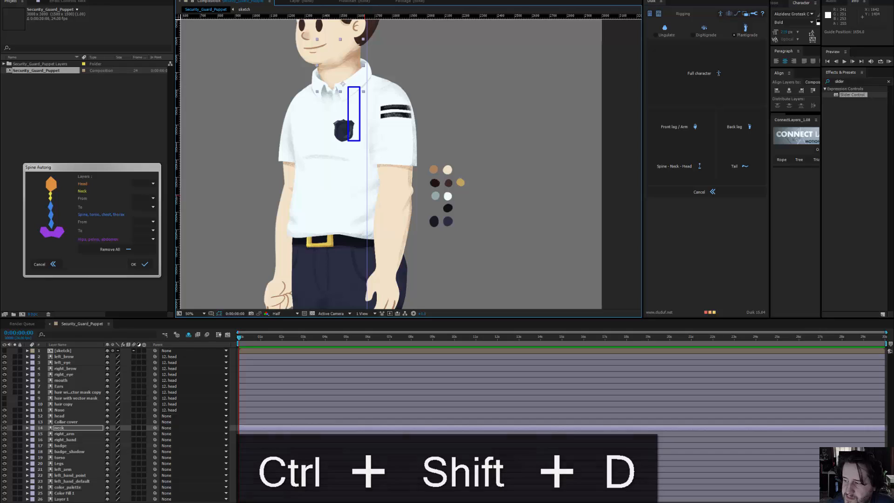
{"action": "key", "text": "ctrl+z"}
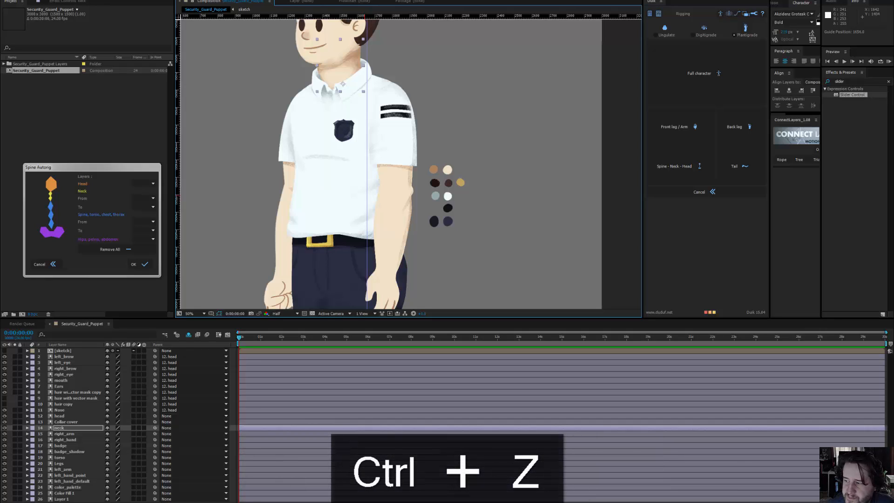
{"action": "left_click_drag", "start_coordinate": [354, 72], "coordinate": [339, 213]}
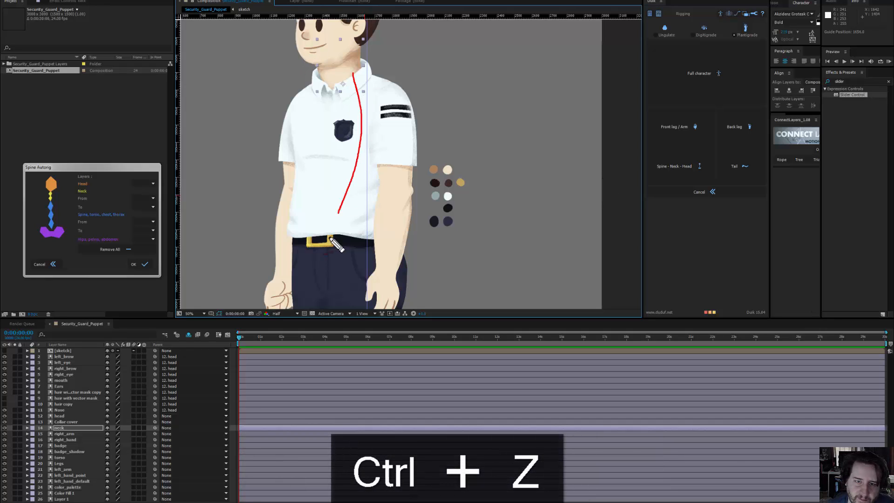
{"action": "mouse_move", "coordinate": [326, 276]}
{"action": "left_mouse_down"}
{"action": "mouse_move", "coordinate": [325, 289]}
{"action": "mouse_move", "coordinate": [347, 256]}
{"action": "mouse_move", "coordinate": [315, 254]}
{"action": "left_mouse_up"}
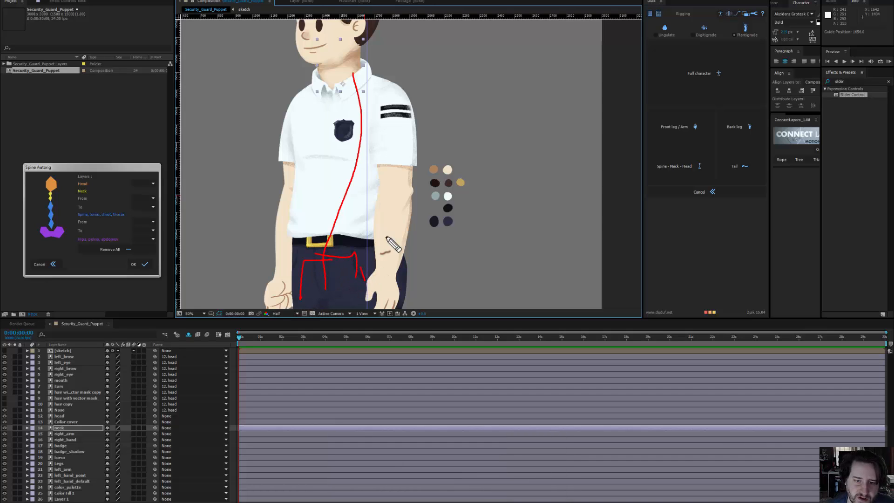
{"action": "mouse_move", "coordinate": [322, 93]}
{"action": "left_mouse_down"}
{"action": "mouse_move", "coordinate": [389, 96]}
{"action": "mouse_move", "coordinate": [401, 110]}
{"action": "mouse_move", "coordinate": [344, 93]}
{"action": "mouse_move", "coordinate": [317, 94]}
{"action": "mouse_move", "coordinate": [305, 110]}
{"action": "left_mouse_up"}
{"action": "mouse_move", "coordinate": [351, 66]}
{"action": "left_mouse_down"}
{"action": "mouse_move", "coordinate": [361, 144]}
{"action": "mouse_move", "coordinate": [335, 230]}
{"action": "left_mouse_up"}
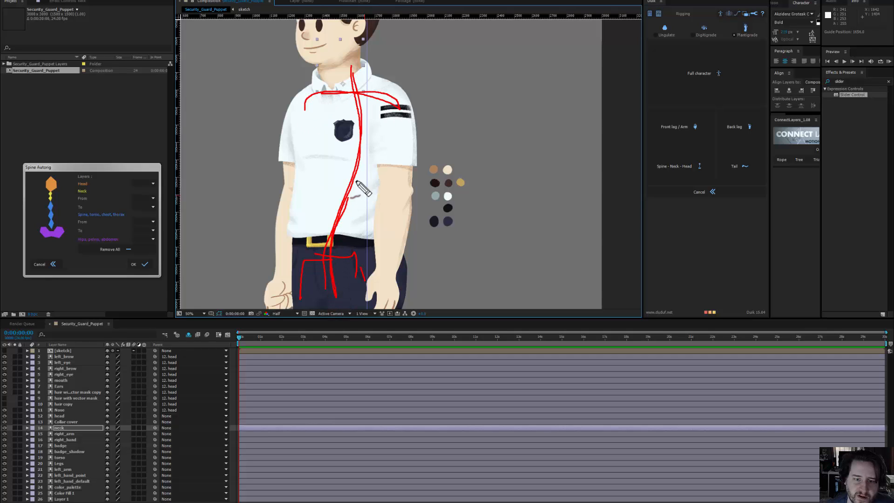
{"action": "left_click_drag", "start_coordinate": [359, 123], "coordinate": [326, 249]}
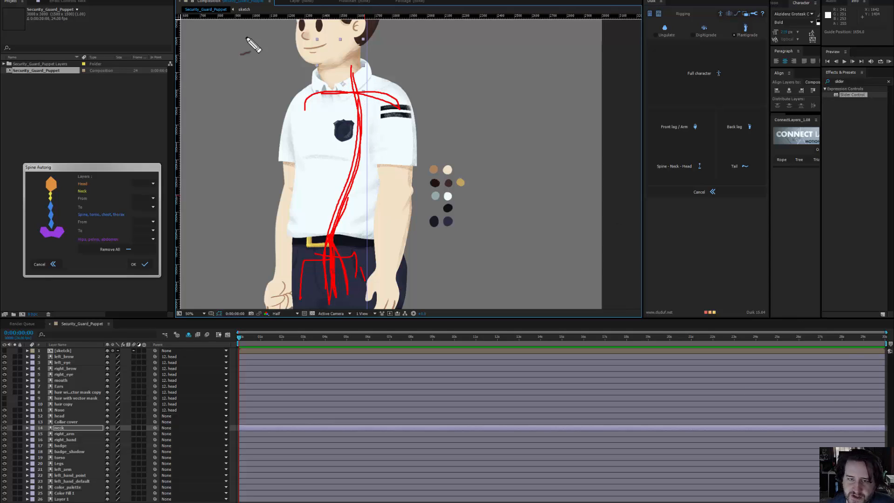
{"action": "mouse_move", "coordinate": [332, 74]}
{"action": "left_mouse_down"}
{"action": "mouse_move", "coordinate": [333, 165]}
{"action": "mouse_move", "coordinate": [330, 46]}
{"action": "left_mouse_up"}
Step: Undo all the annotation strokes drawn over the character
{"action": "key", "text": "ctrl+z"}
{"action": "key", "text": "ctrl+z"}
{"action": "key", "text": "ctrl+z"}
{"action": "key", "text": "ctrl+z"}
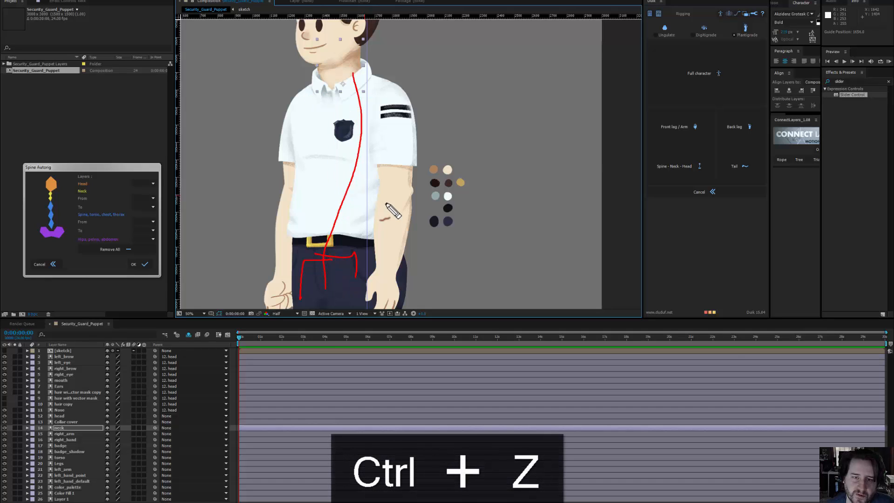
{"action": "key", "text": "ctrl+z"}
{"action": "key", "text": "ctrl+z"}
{"action": "key", "text": "ctrl+z"}
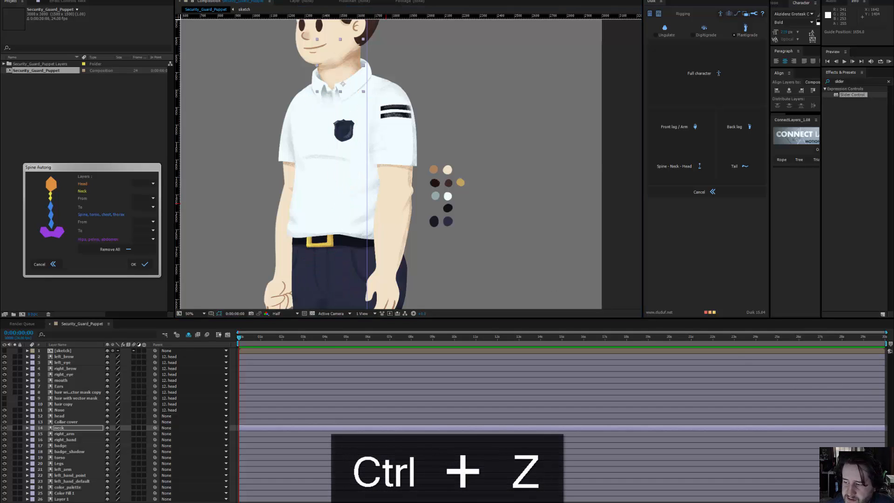
Step: Examine the character's waist, hips and legs down to the trouser hems in relation to the vertical guide
{"action": "left_click_drag", "start_coordinate": [361, 237], "coordinate": [341, 132]}
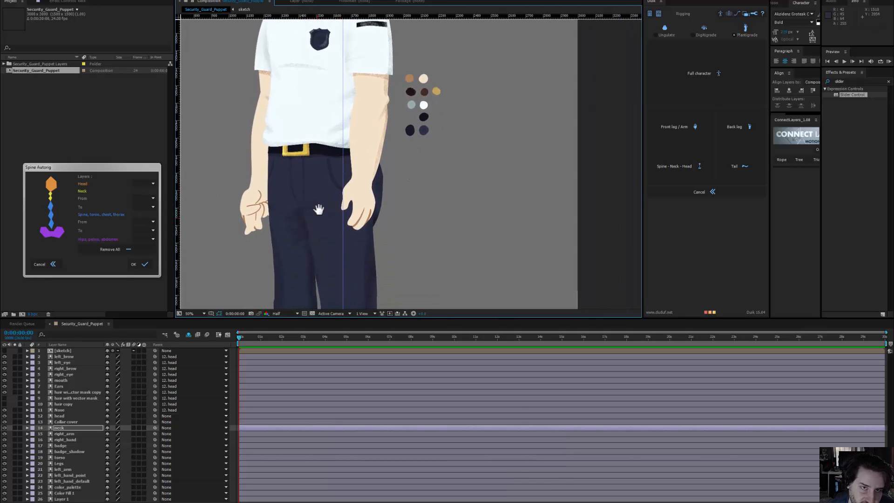
{"action": "left_click_drag", "start_coordinate": [319, 210], "coordinate": [297, 140]}
{"action": "scroll", "coordinate": [298, 140], "scroll_direction": "down", "scroll_amount": 2}
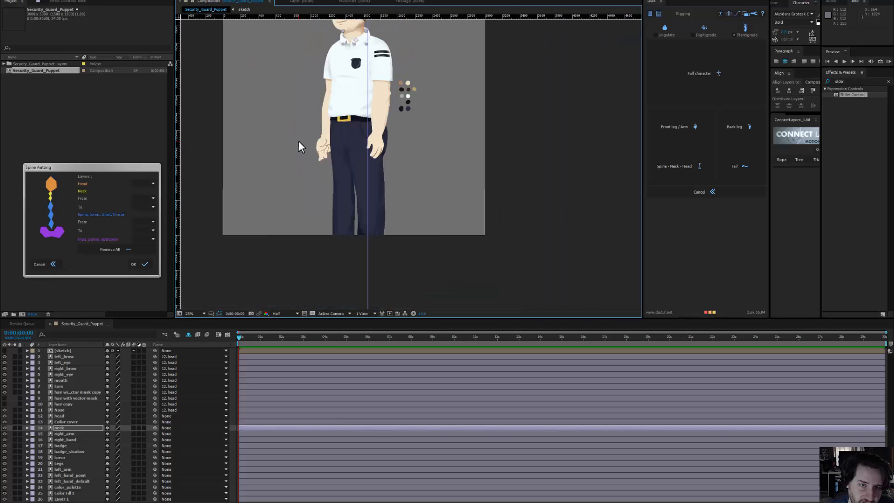
{"action": "scroll", "coordinate": [345, 140], "scroll_direction": "up", "scroll_amount": 2}
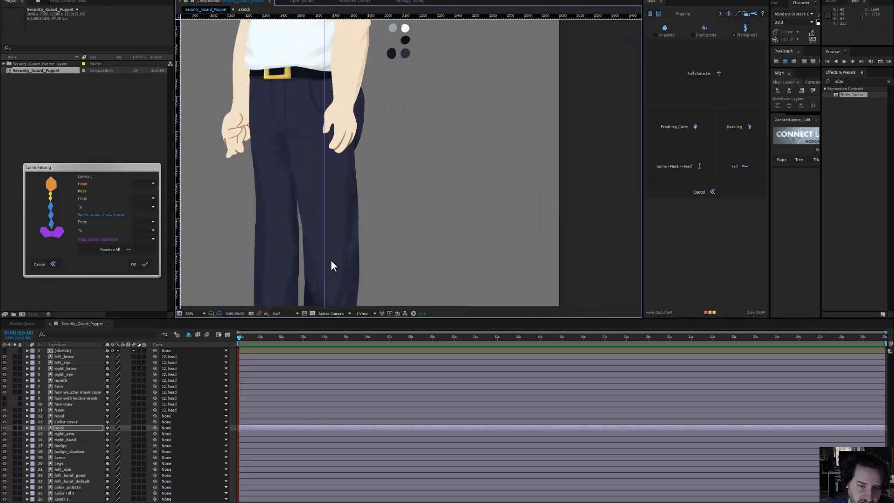
{"action": "left_click_drag", "start_coordinate": [347, 286], "coordinate": [331, 263]}
{"action": "scroll", "coordinate": [357, 217], "scroll_direction": "up", "scroll_amount": 1}
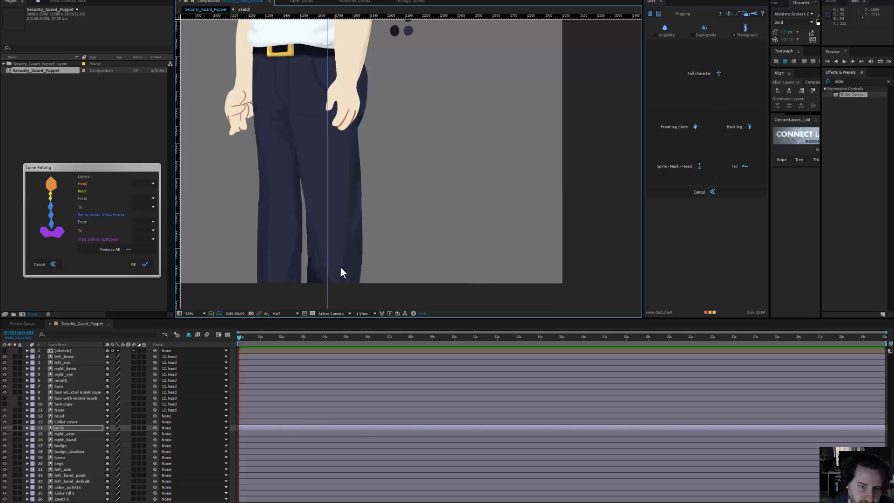
{"action": "scroll", "coordinate": [333, 242], "scroll_direction": "up", "scroll_amount": 2}
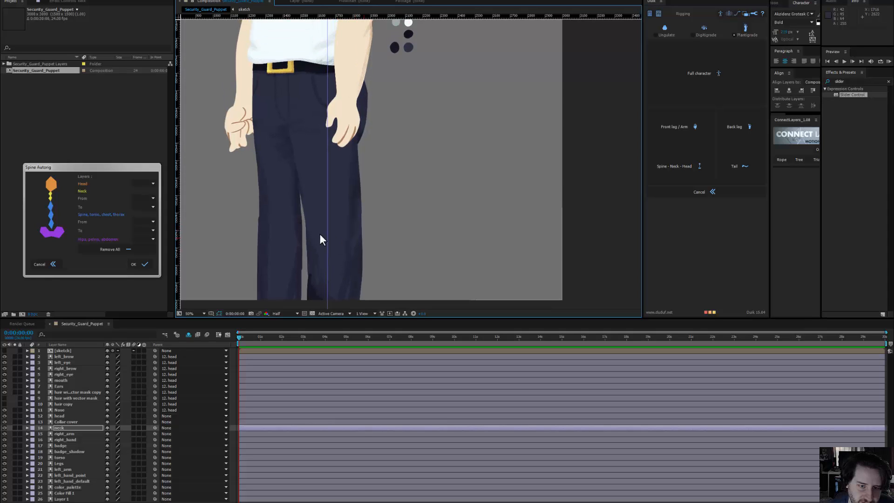
{"action": "scroll", "coordinate": [345, 196], "scroll_direction": "up", "scroll_amount": 2}
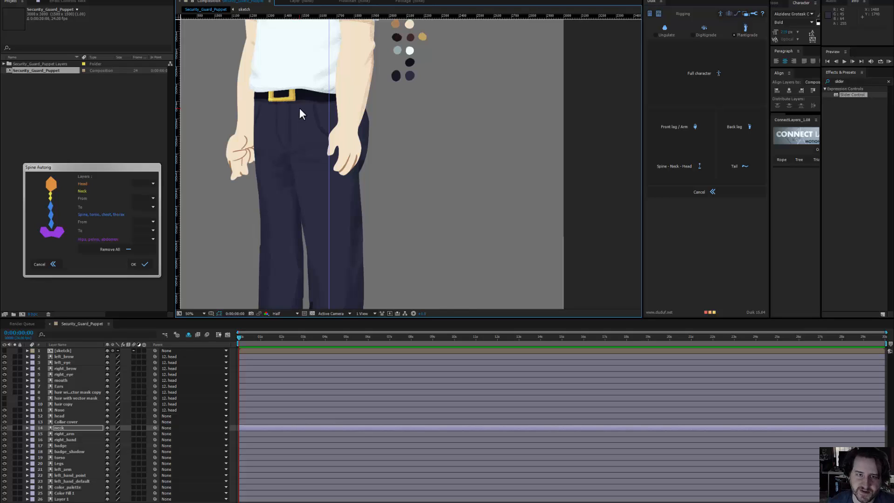
{"action": "left_click_drag", "start_coordinate": [295, 99], "coordinate": [325, 201]}
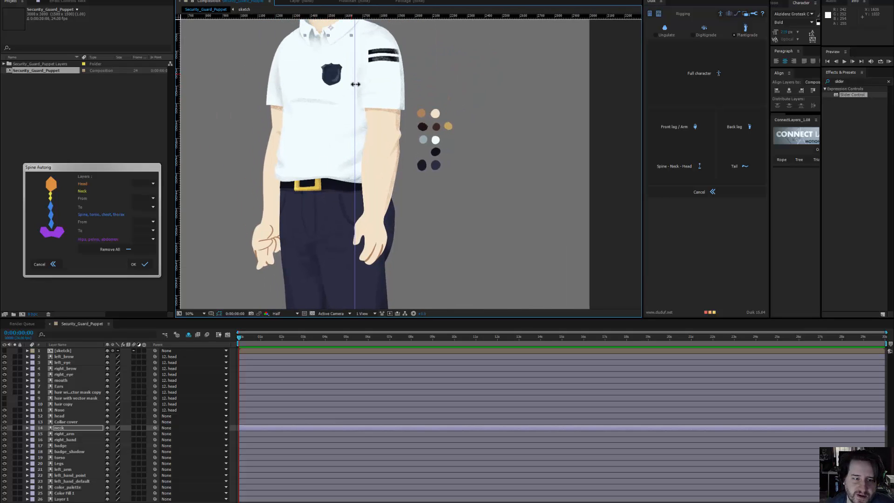
Step: Select the Legs layer, add a vertical guide down the middle of the front leg, and shift the existing guide slightly to centre the other leg
{"action": "left_click", "coordinate": [314, 233]}
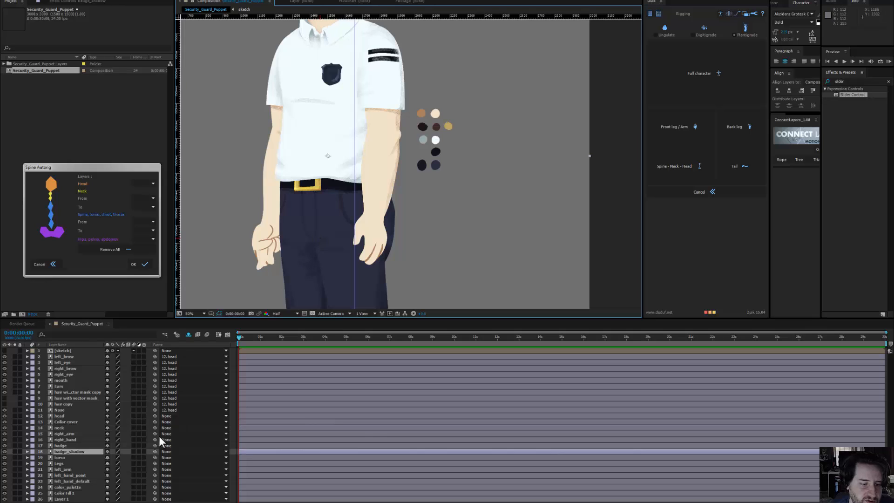
{"action": "left_click", "coordinate": [60, 457]}
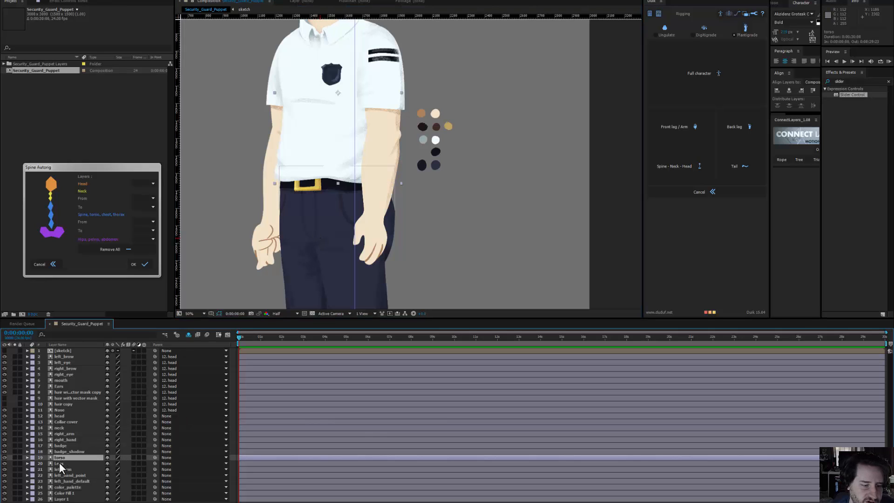
{"action": "left_click", "coordinate": [58, 463]}
{"action": "left_click_drag", "start_coordinate": [321, 249], "coordinate": [371, 141]}
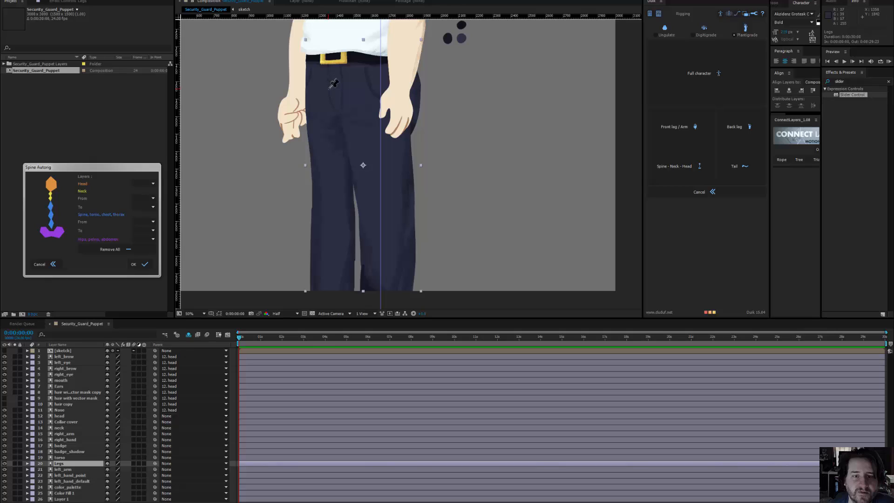
{"action": "left_click_drag", "start_coordinate": [176, 159], "coordinate": [328, 161]}
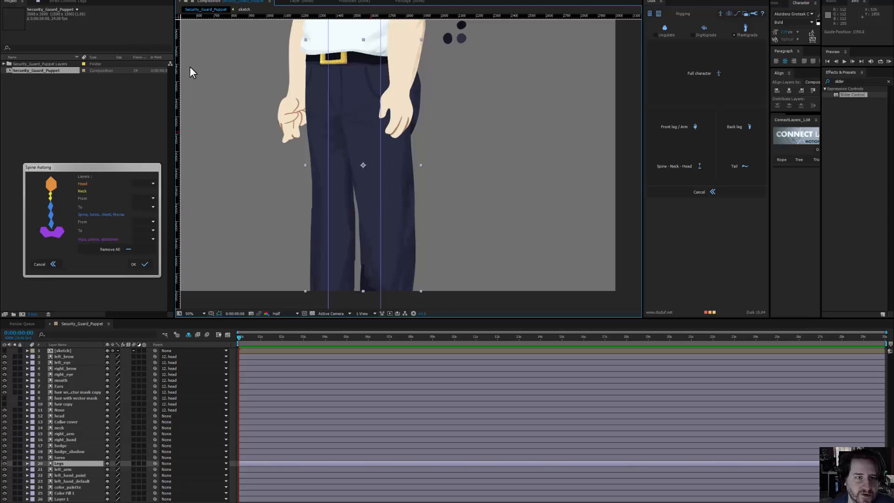
{"action": "left_click_drag", "start_coordinate": [380, 121], "coordinate": [379, 121]}
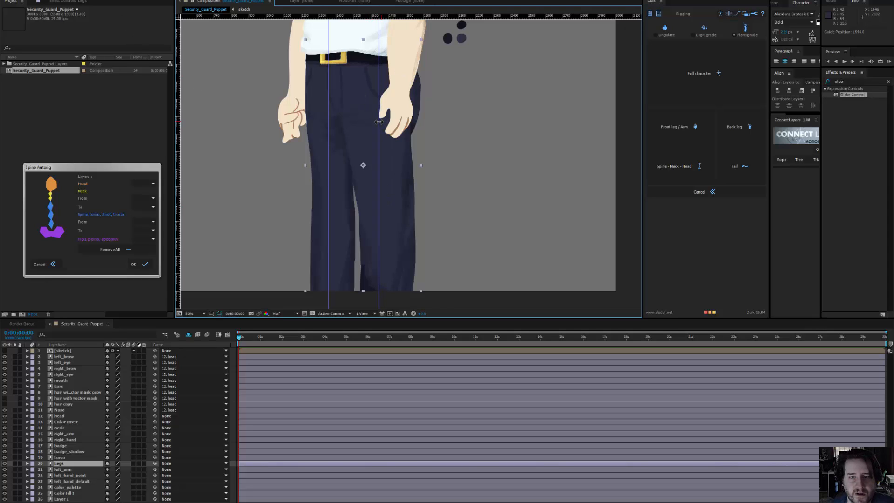
Step: Place Puppet pins on the Legs layer at the hip, knee and hem of each leg along the two guides
{"action": "left_click", "coordinate": [135, 1]}
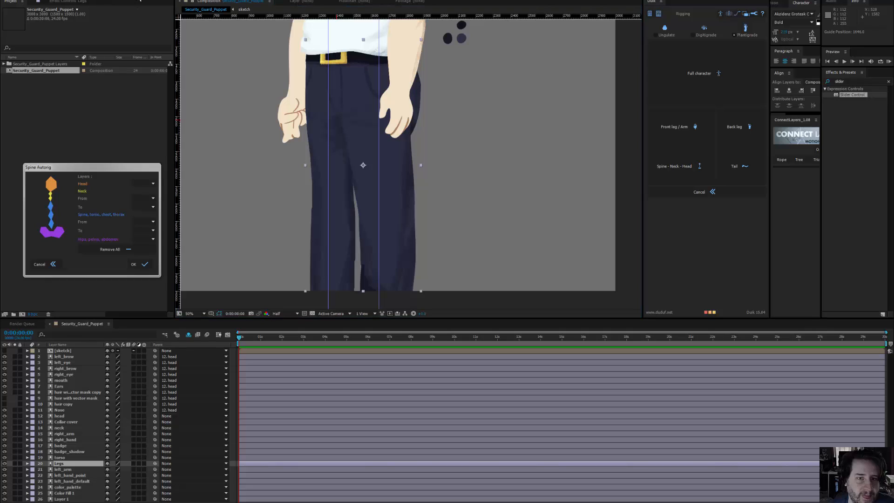
{"action": "left_click", "coordinate": [327, 91]}
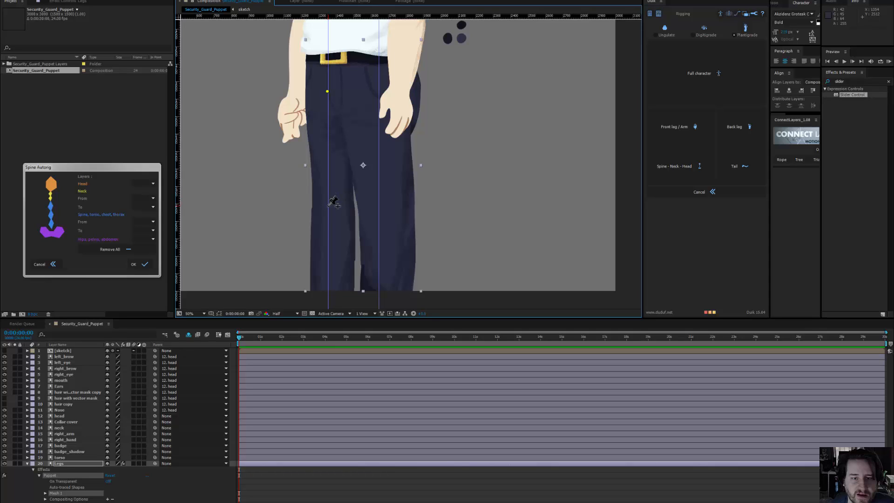
{"action": "left_click", "coordinate": [328, 206]}
{"action": "left_click", "coordinate": [328, 289]}
{"action": "left_click", "coordinate": [378, 90]}
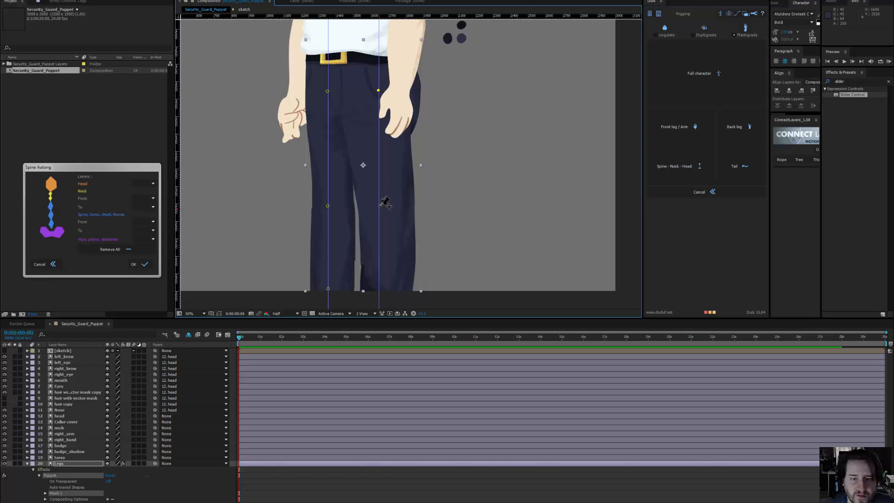
{"action": "left_click", "coordinate": [379, 208]}
{"action": "left_click", "coordinate": [379, 289]}
Step: Add a Puppet pin at the pelvis midway between the two hip pins and expand the Puppet effect's Mesh 1 properties
{"action": "left_click_drag", "start_coordinate": [405, 96], "coordinate": [411, 112]}
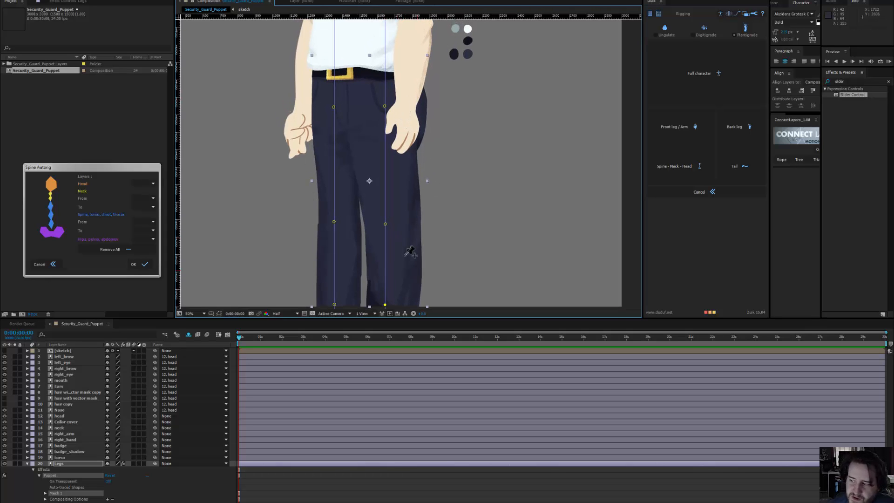
{"action": "left_click_drag", "start_coordinate": [410, 251], "coordinate": [401, 210]}
{"action": "left_click_drag", "start_coordinate": [384, 113], "coordinate": [391, 213]}
{"action": "left_click_drag", "start_coordinate": [381, 140], "coordinate": [380, 163]}
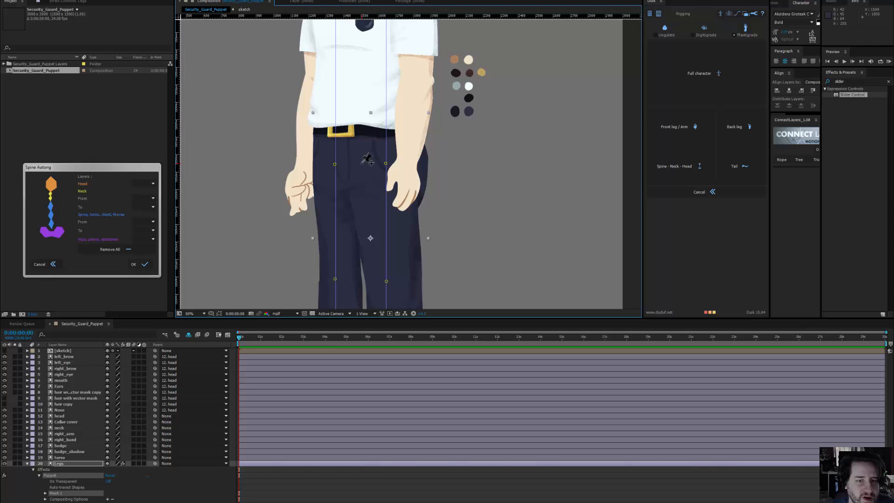
{"action": "left_click", "coordinate": [361, 163]}
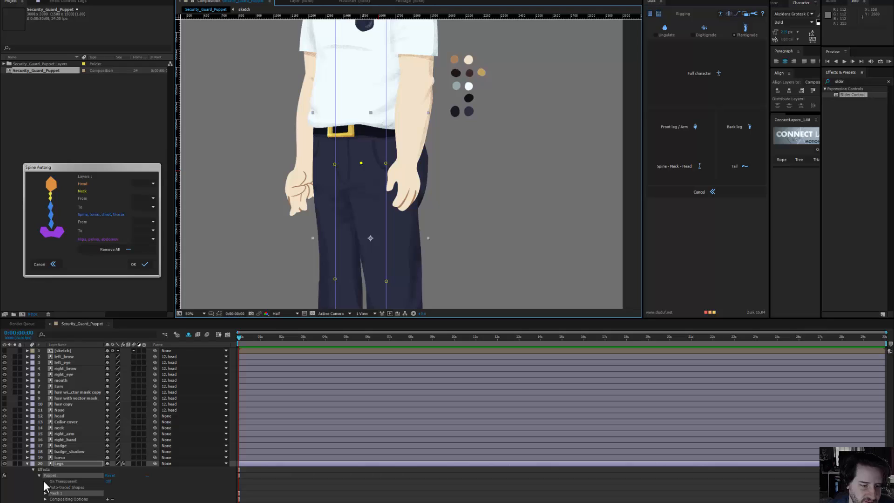
{"action": "left_click", "coordinate": [45, 494]}
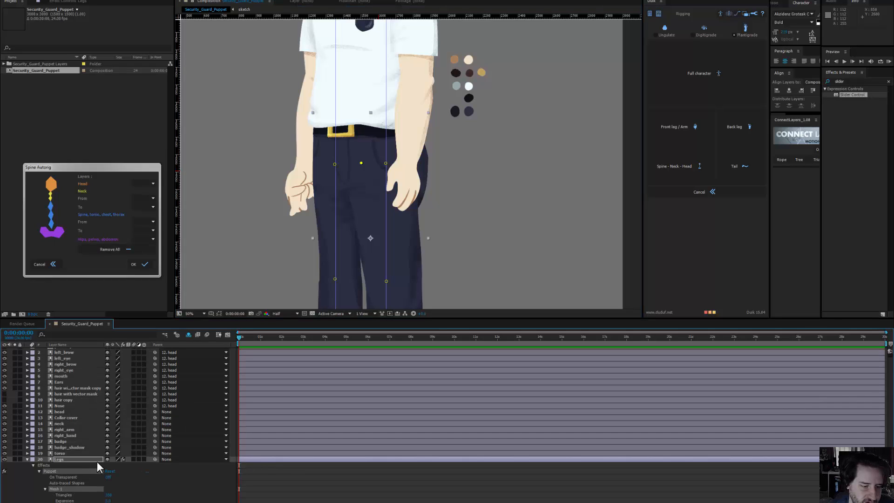
Step: Expand the Deform group of the Legs layer's Puppet mesh and rename Puppet Pin 7 as SG_Hips
{"action": "scroll", "coordinate": [97, 462], "scroll_direction": "down", "scroll_amount": 3}
{"action": "left_click", "coordinate": [51, 459]}
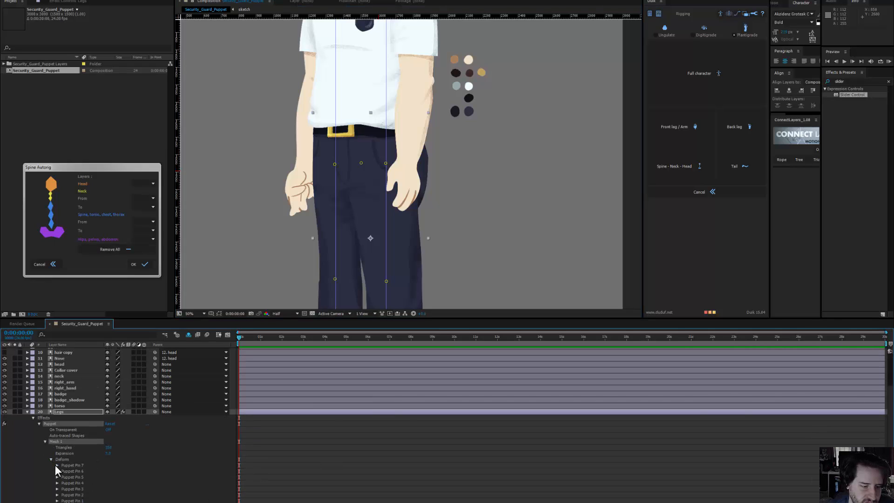
{"action": "left_click", "coordinate": [79, 465]}
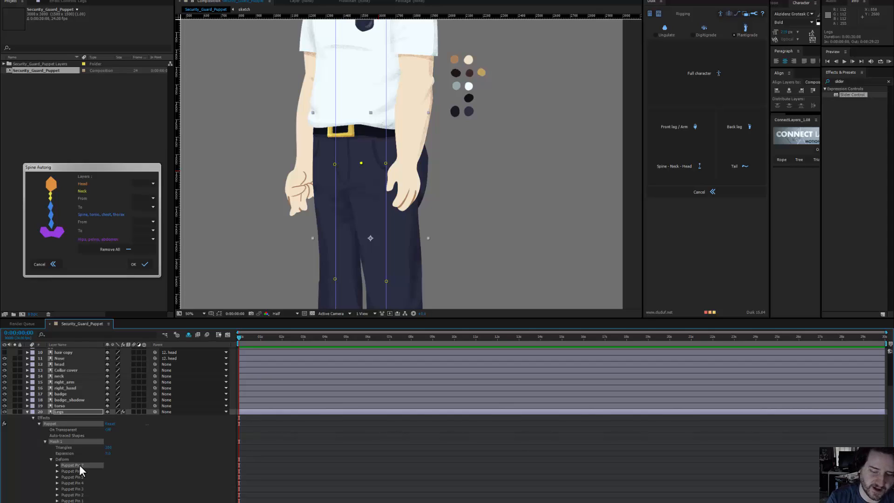
{"action": "key", "text": "Return"}
{"action": "type", "text": "SG"}
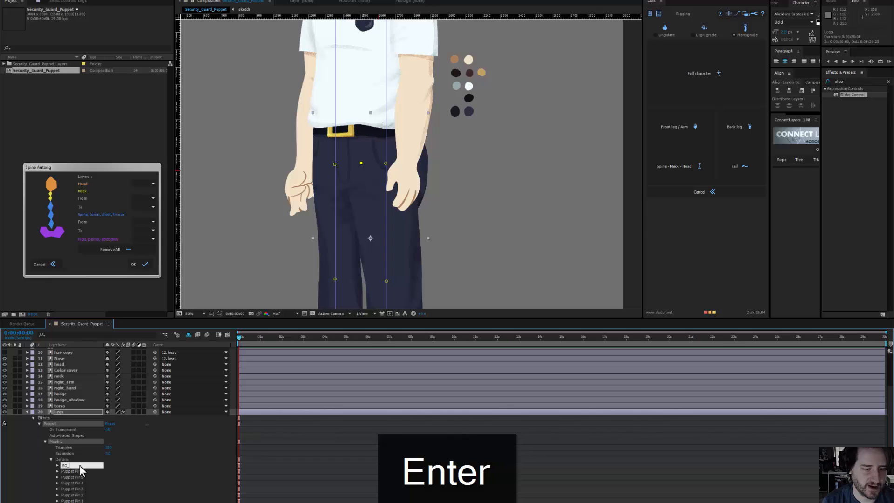
{"action": "type", "text": "_"}
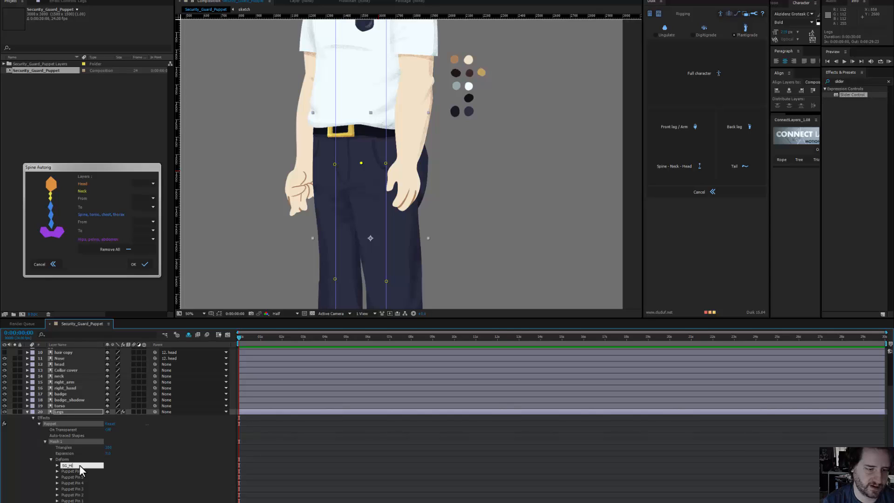
{"action": "key", "text": "Return"}
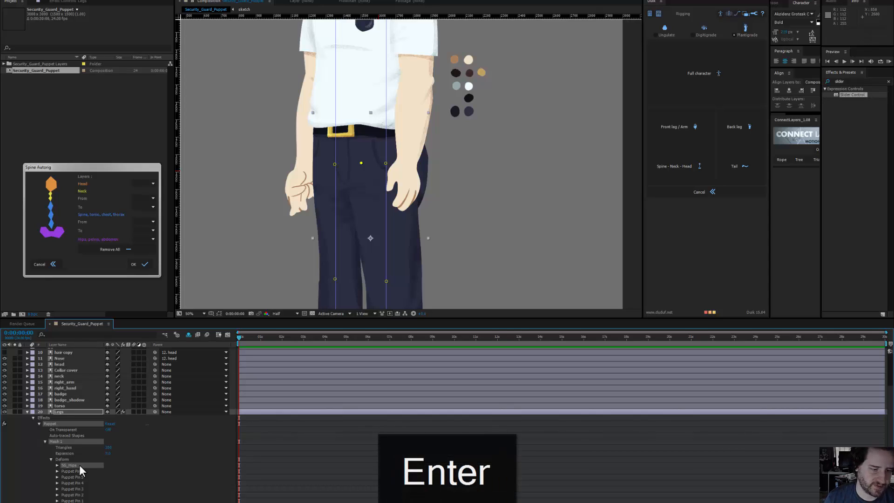
Step: Rename Puppet Pin 1 as SG_LL_Thigh, copying the SG_LL_ prefix for reuse
{"action": "left_click", "coordinate": [78, 470]}
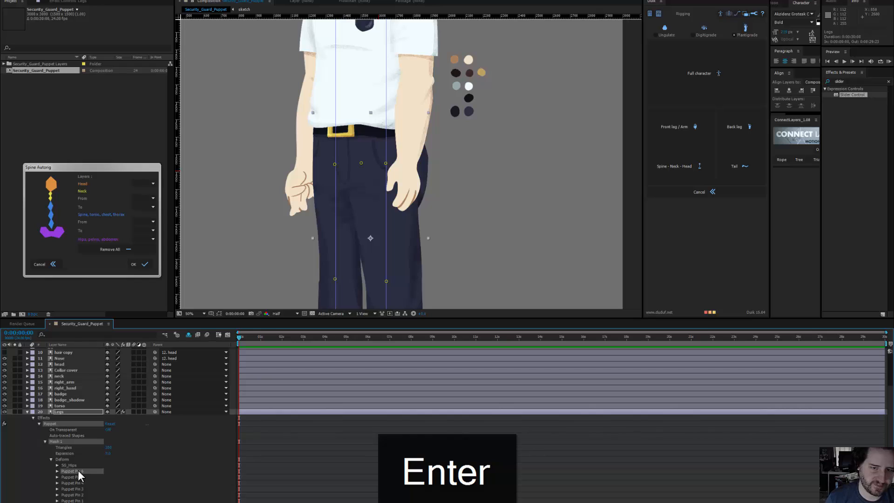
{"action": "left_click_drag", "start_coordinate": [396, 250], "coordinate": [375, 188]}
{"action": "left_click", "coordinate": [77, 500]}
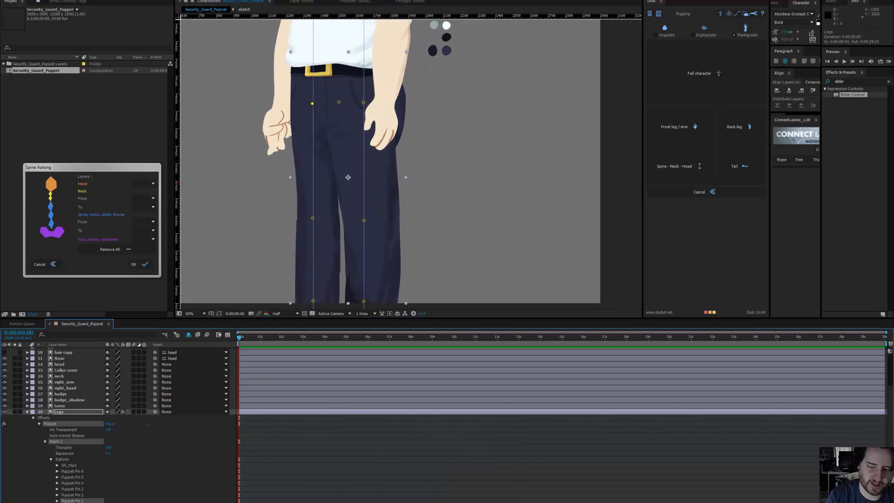
{"action": "key", "text": "Return"}
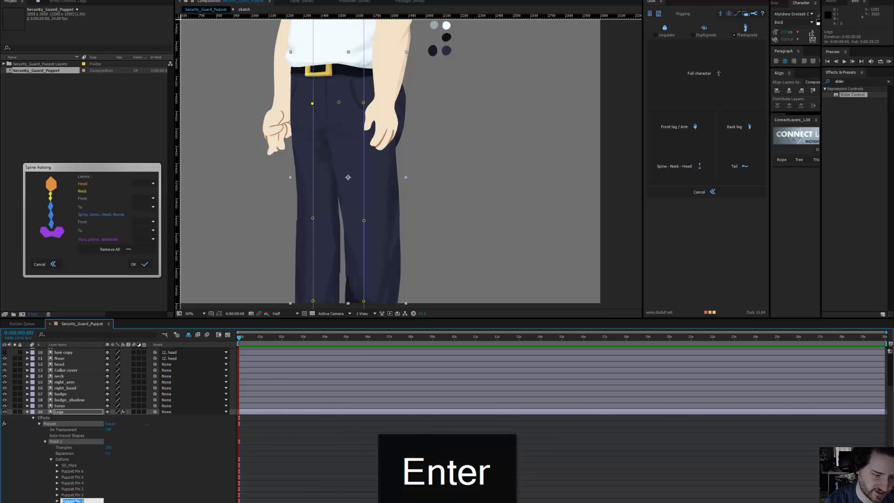
{"action": "key", "text": "BackSpace"}
{"action": "type", "text": "SG"}
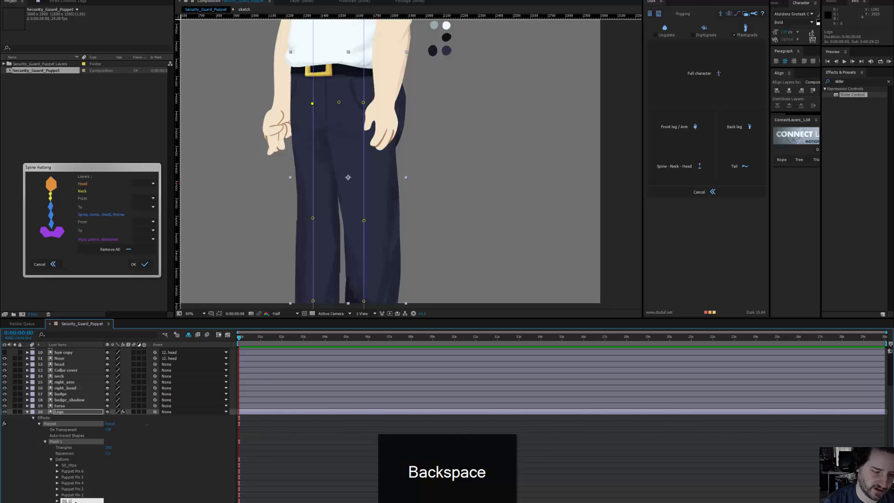
{"action": "type", "text": "_LL_"}
{"action": "key", "text": "shift+Left"}
{"action": "key", "text": "shift+Left"}
{"action": "key", "text": "shift+Left"}
{"action": "key", "text": "shift+Left"}
{"action": "key", "text": "shift+Left"}
{"action": "key", "text": "shift+Left"}
{"action": "key", "text": "ctrl+c"}
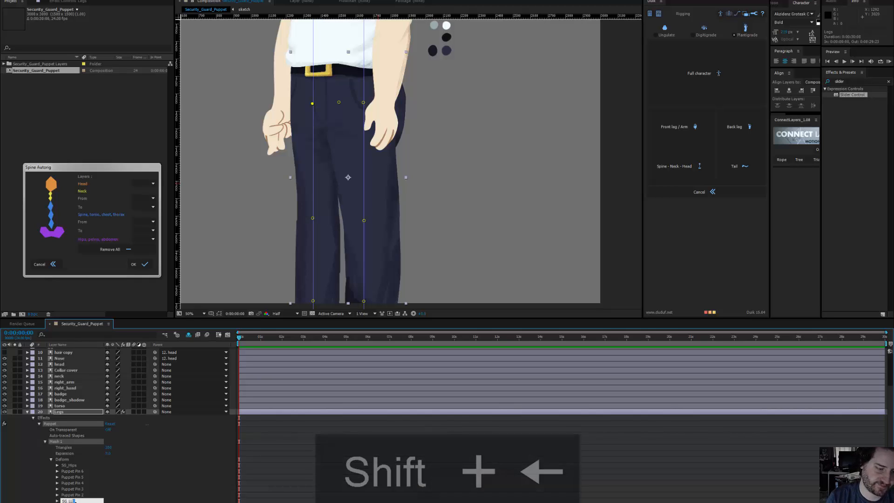
{"action": "key", "text": "Right"}
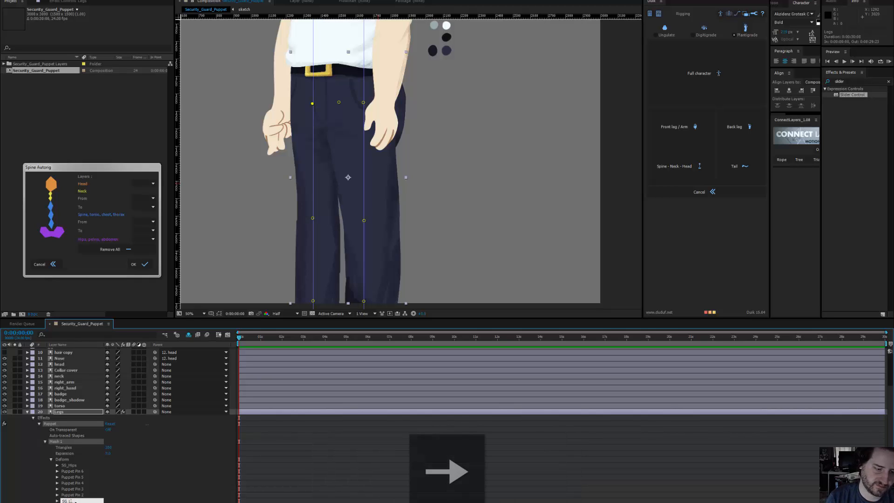
{"action": "type", "text": "Thigh"}
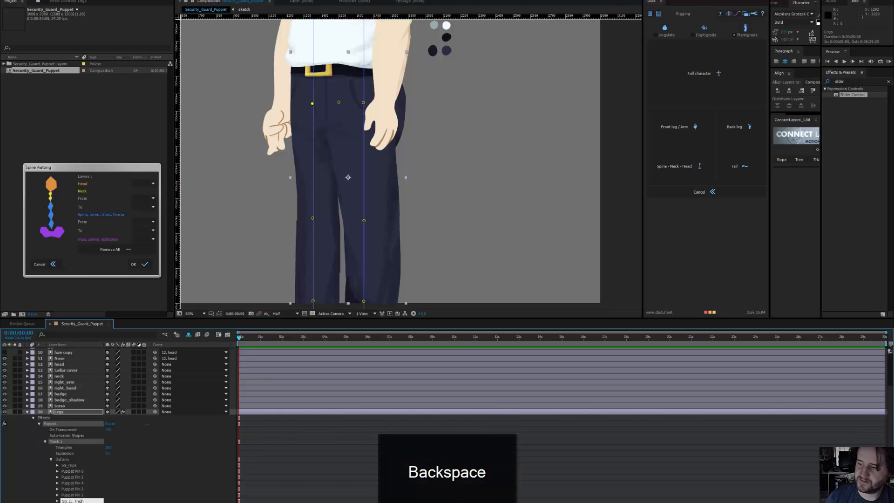
Step: Switch to the UP Security Priority and Task Sheet in Google Docs, examine its leg pin and Back Leg Autorig naming reference, and move the window aside
{"action": "key", "text": "alt+Tab"}
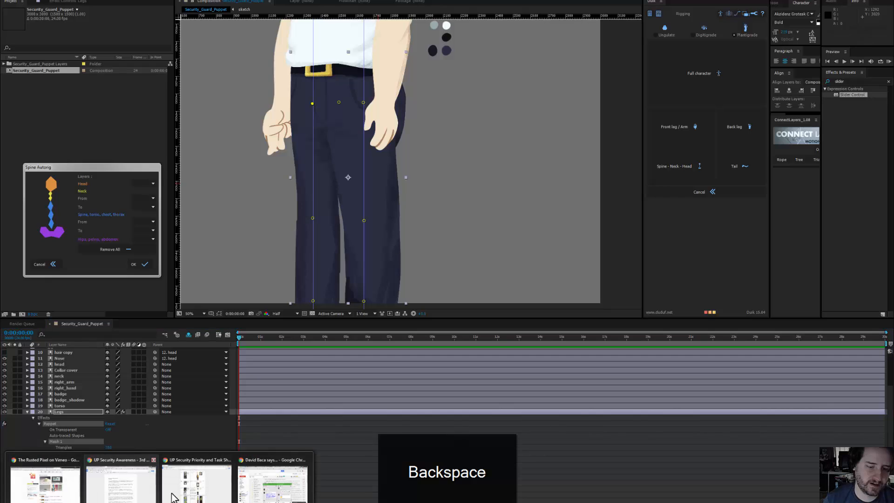
{"action": "scroll", "coordinate": [190, 391], "scroll_direction": "down", "scroll_amount": 20}
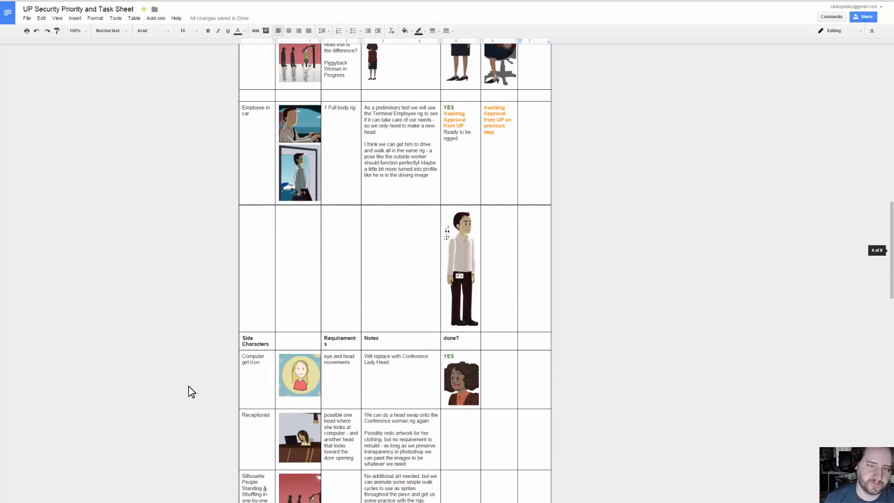
{"action": "scroll", "coordinate": [189, 386], "scroll_direction": "up", "scroll_amount": 2}
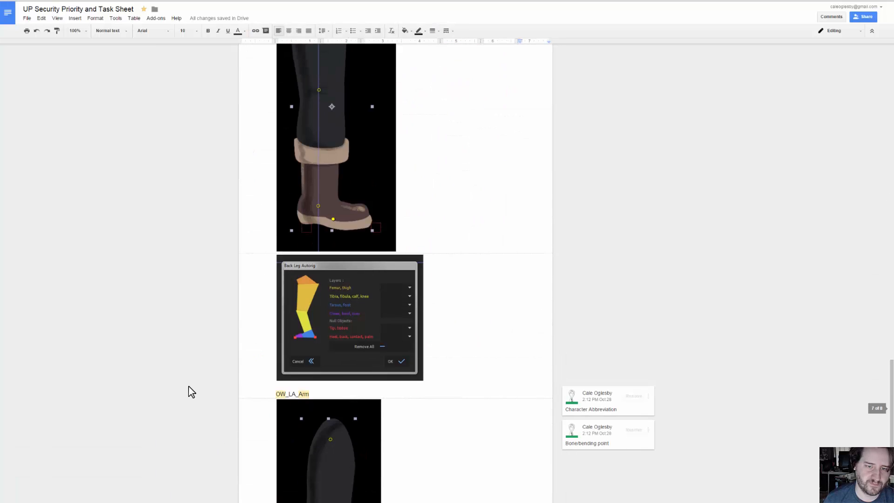
{"action": "left_click_drag", "start_coordinate": [431, 1], "coordinate": [394, 28]}
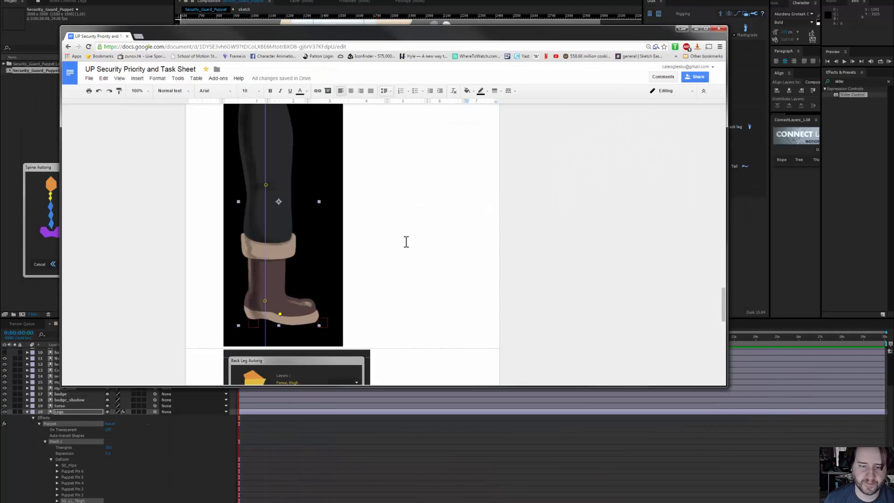
{"action": "scroll", "coordinate": [406, 242], "scroll_direction": "down", "scroll_amount": 3}
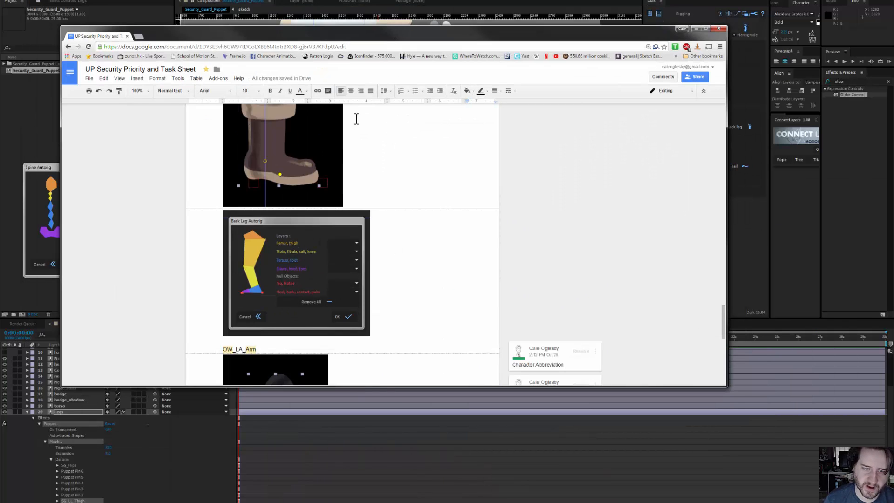
{"action": "left_click_drag", "start_coordinate": [395, 35], "coordinate": [893, 170]}
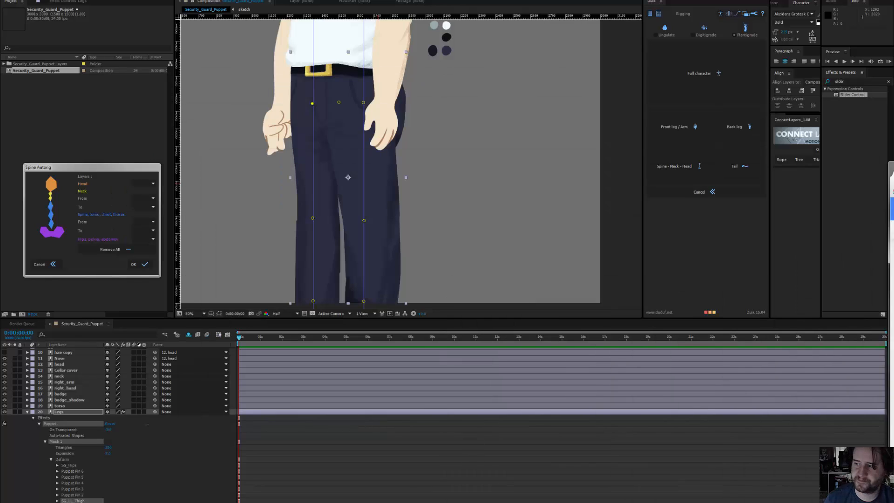
Step: Rename Puppet Pin 2 on the Legs layer as SG_LL_Knee, reusing the copied prefix
{"action": "left_click", "coordinate": [80, 495]}
{"action": "key", "text": "Return"}
{"action": "key", "text": "ctrl+v"}
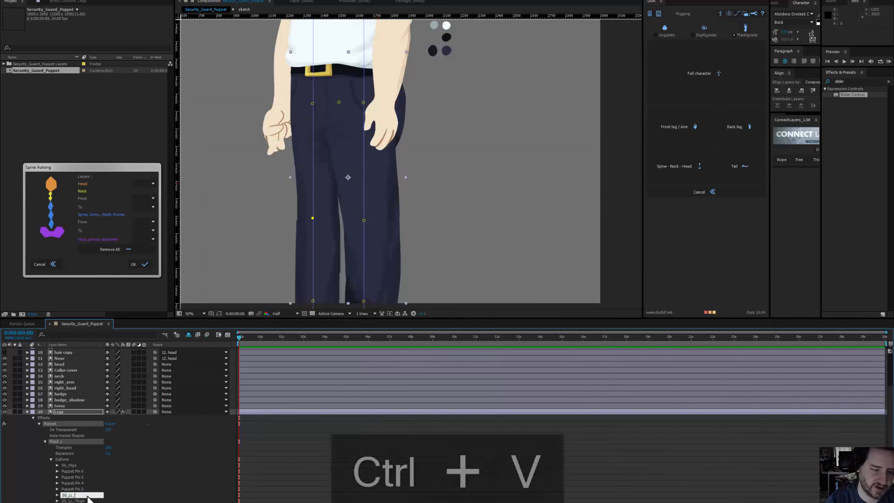
{"action": "type", "text": "Knee"}
{"action": "key", "text": "Return"}
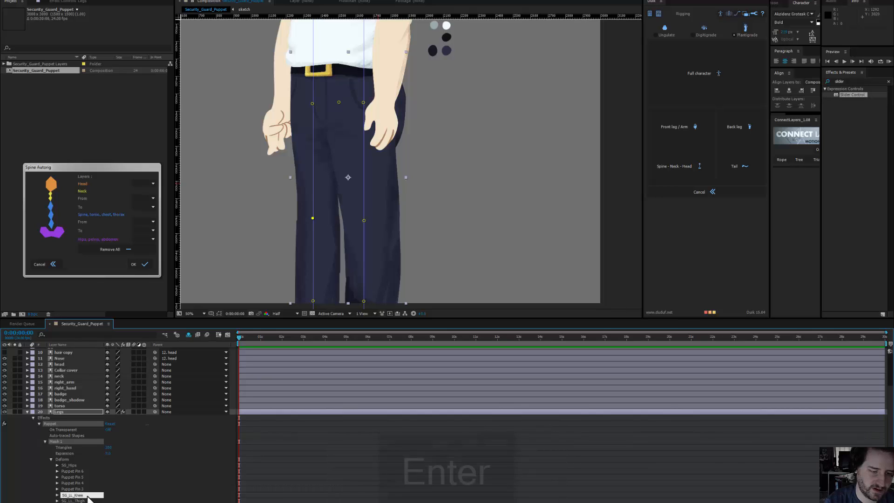
Step: Rename Puppet Pin 3 as SG_LL_Foot, reusing the copied prefix
{"action": "left_click", "coordinate": [77, 490]}
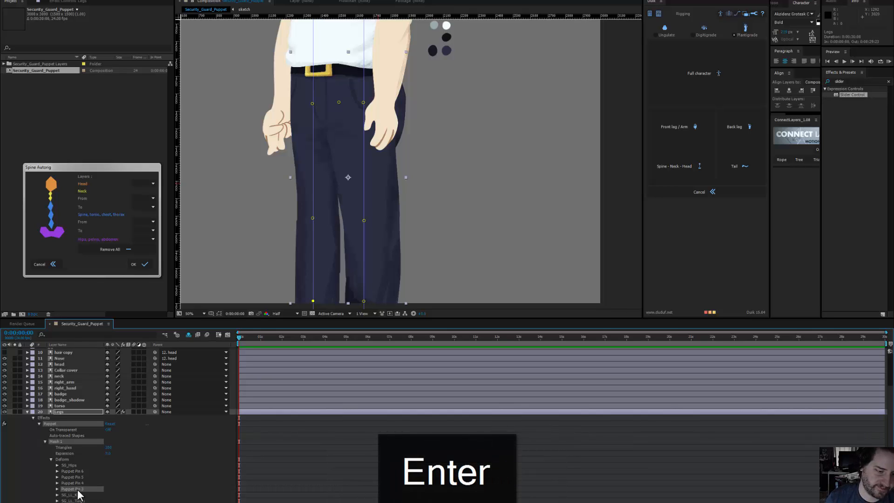
{"action": "key", "text": "Return"}
{"action": "key", "text": "ctrl+v"}
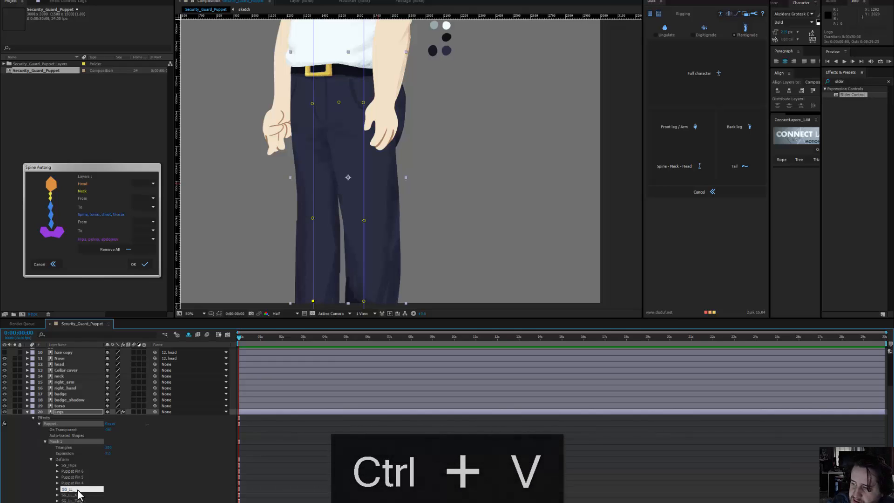
{"action": "type", "text": "Foot"}
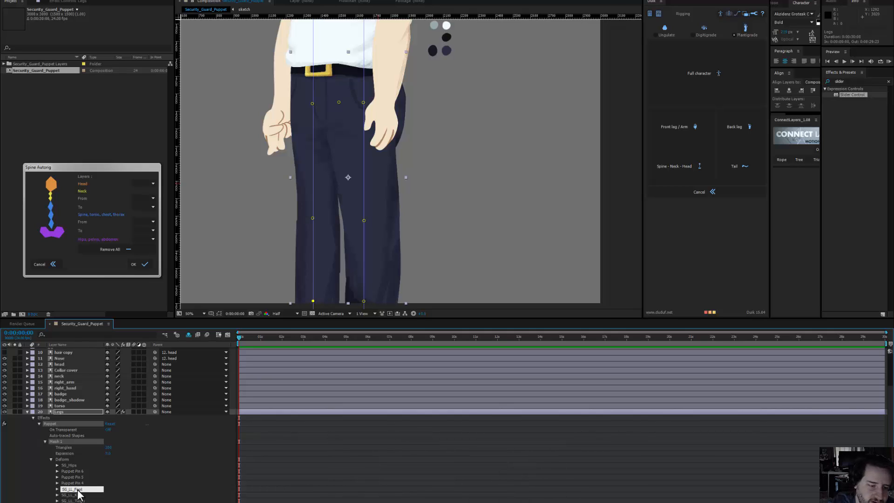
{"action": "key", "text": "Return"}
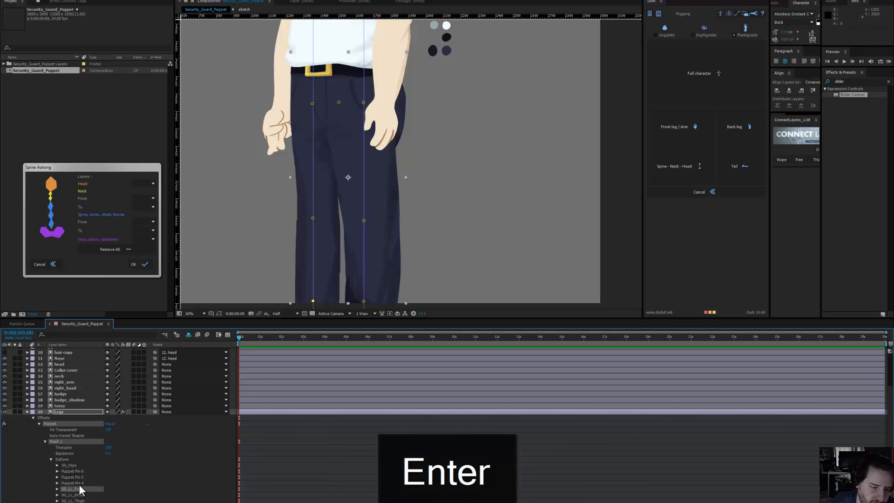
Step: Rename Puppet Pin 4 as SG_RL_Thigh, changing the pasted prefix to SG_RL_ and copying it for reuse
{"action": "left_click", "coordinate": [80, 484]}
{"action": "key", "text": "Return"}
{"action": "key", "text": "ctrl+v"}
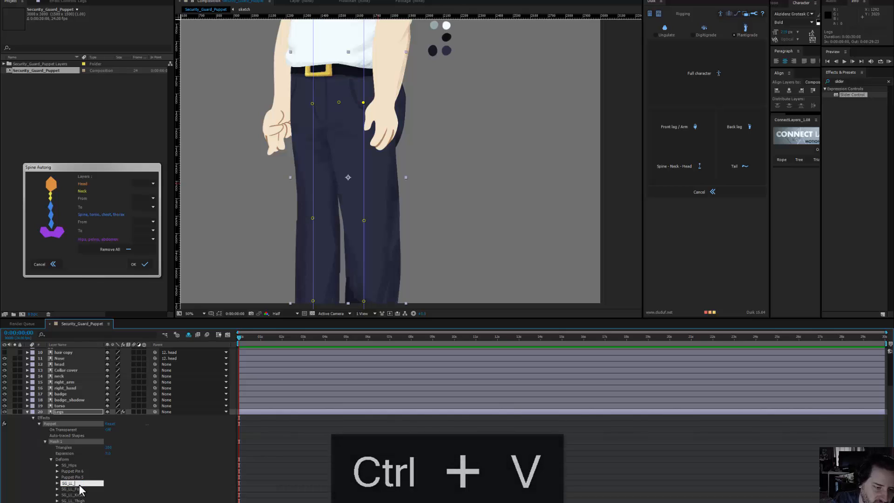
{"action": "key", "text": "Left"}
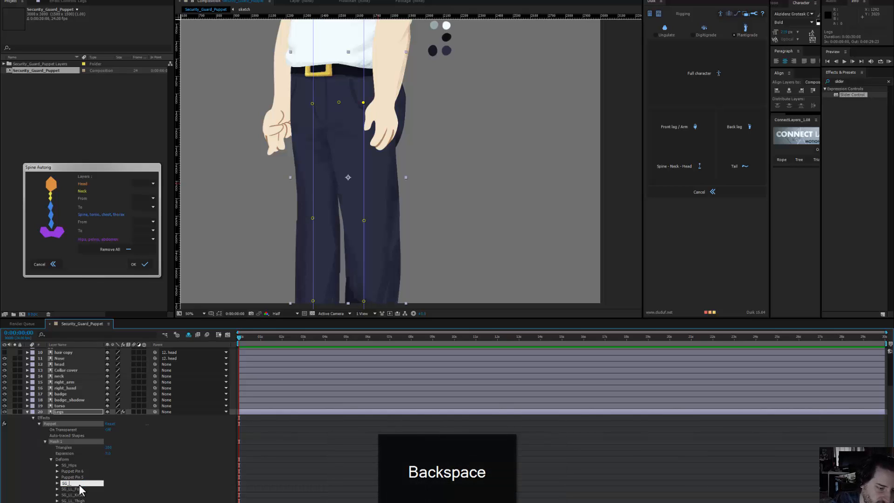
{"action": "key", "text": "shift+Left"}
{"action": "key", "text": "shift+Left"}
{"action": "key", "text": "shift+Left"}
{"action": "key", "text": "shift+Left"}
{"action": "key", "text": "shift+Left"}
{"action": "key", "text": "shift+Left"}
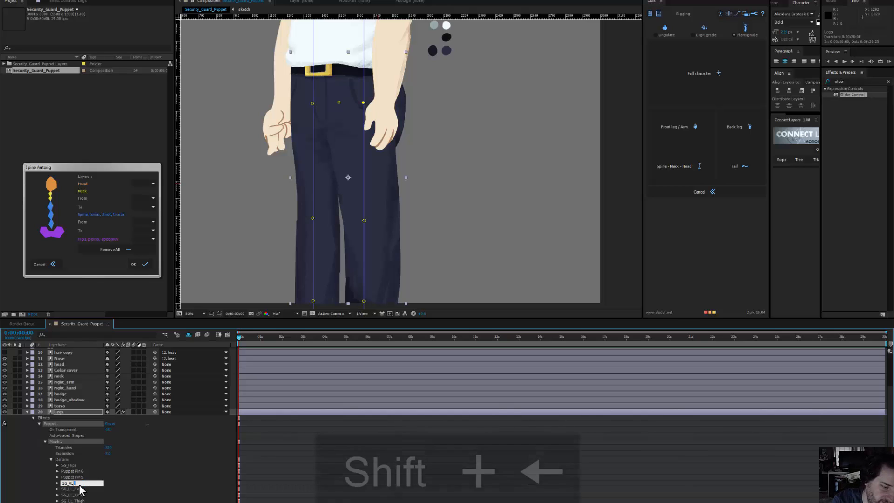
{"action": "key", "text": "ctrl+c"}
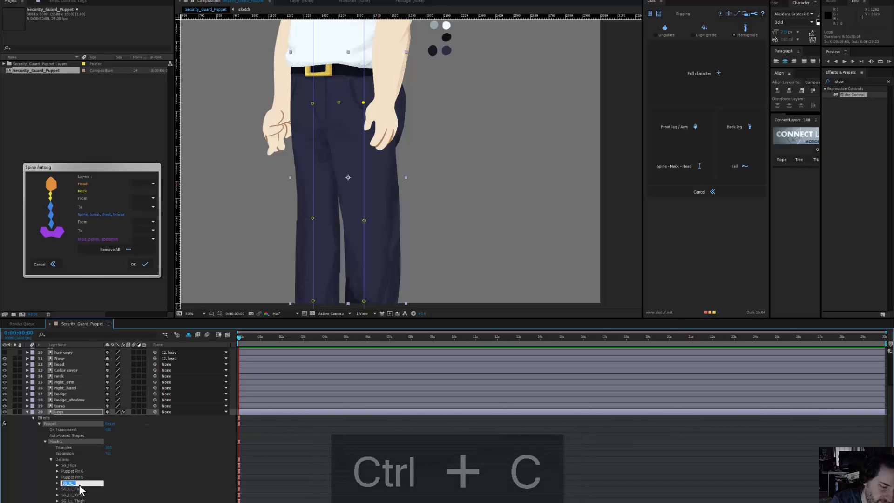
{"action": "key", "text": "Right"}
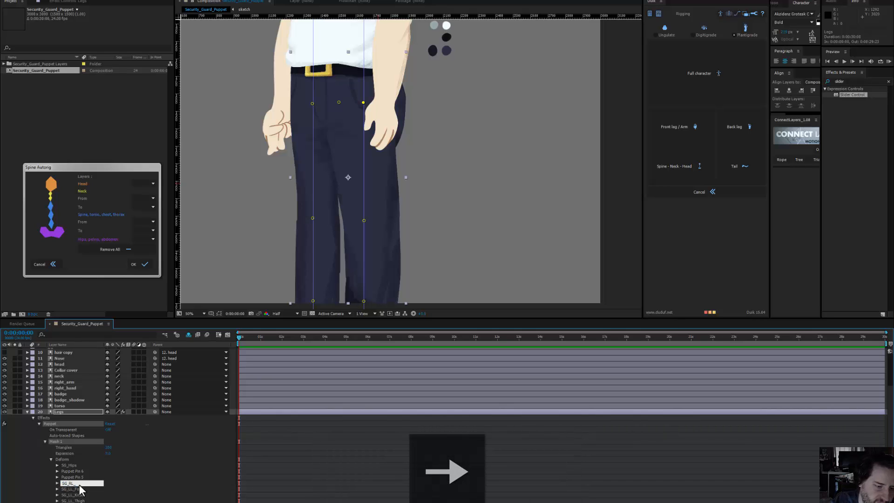
{"action": "key", "text": "Return"}
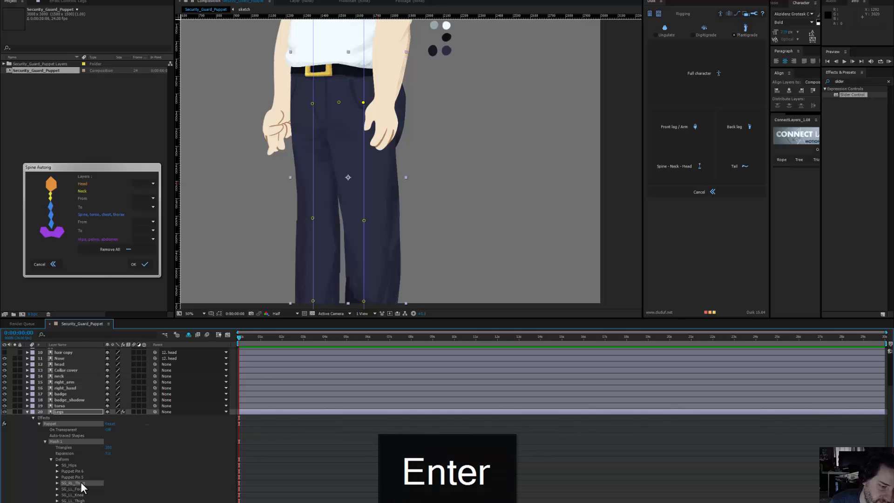
{"action": "key", "text": "Down"}
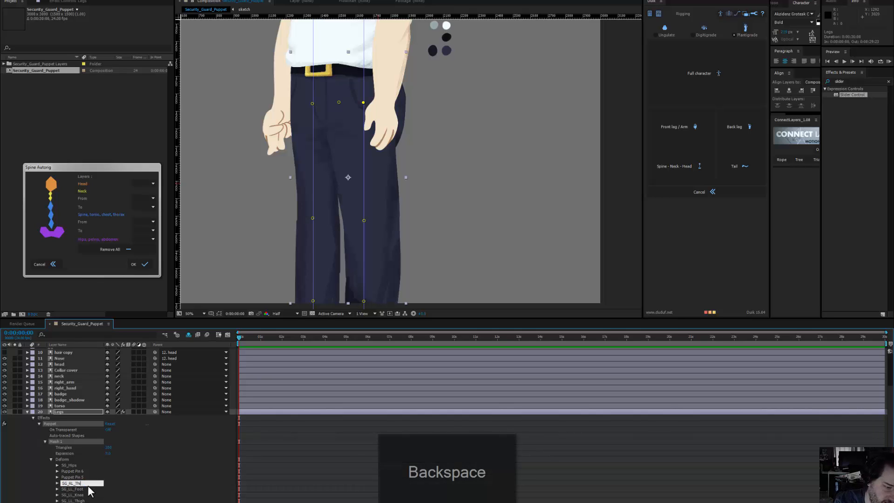
{"action": "type", "text": "gh"}
{"action": "key", "text": "Return"}
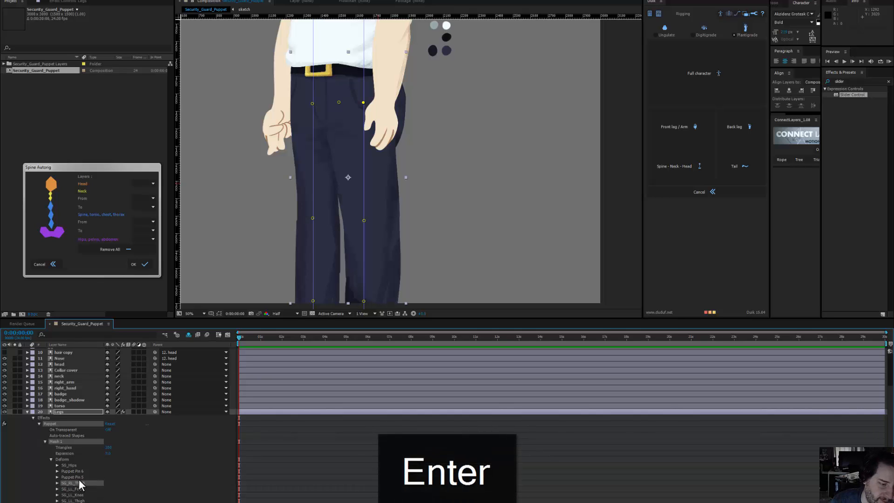
Step: Rename Puppet Pin 5 as SG_RL_Knee, reusing the copied SG_RL_ prefix
{"action": "left_click", "coordinate": [79, 478]}
{"action": "key", "text": "Return"}
{"action": "key", "text": "ctrl+v"}
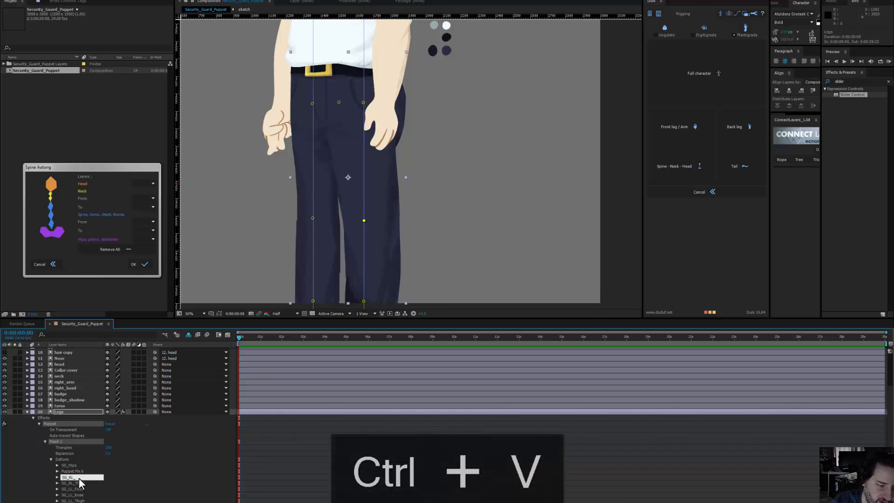
{"action": "key", "text": "Return"}
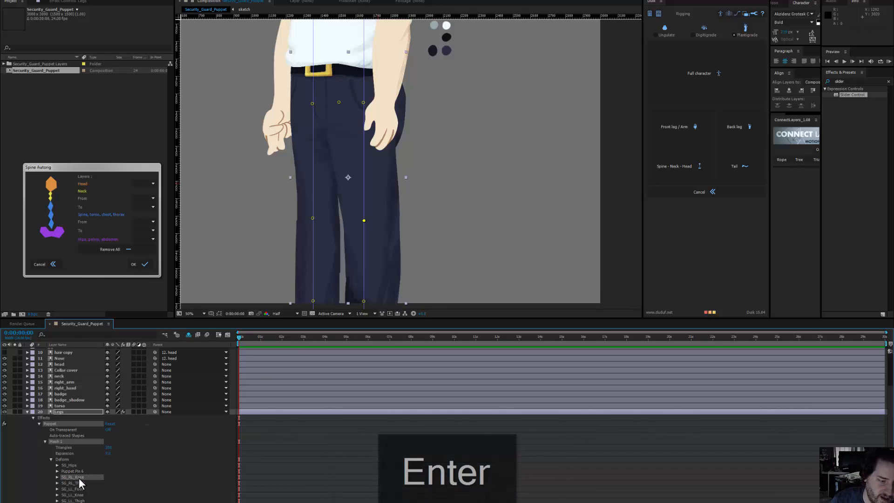
Step: Rename Puppet Pin 6 on the Legs layer as SG_RL_Hips, reusing the copied SG_RL_ prefix
{"action": "left_click", "coordinate": [76, 471]}
{"action": "key", "text": "Return"}
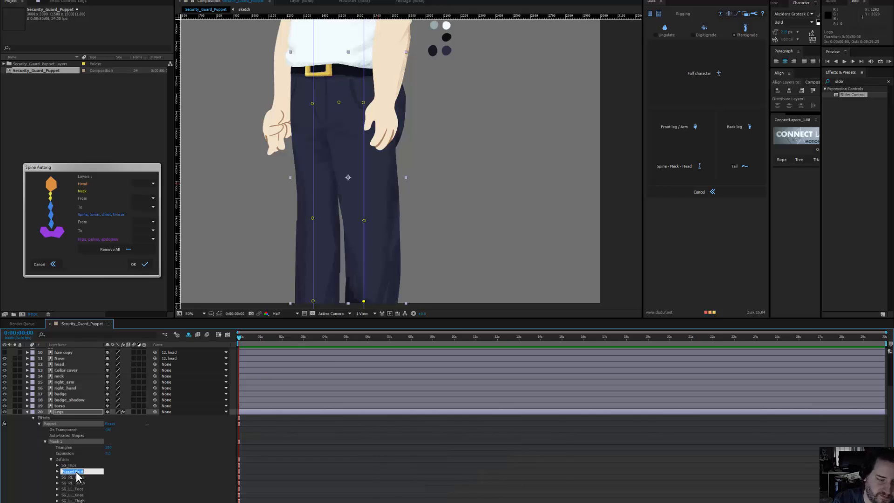
{"action": "key", "text": "ctrl+v"}
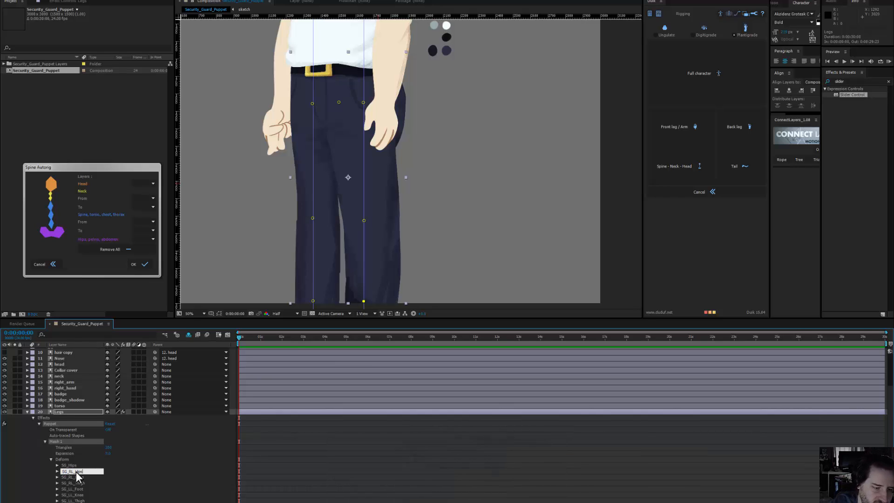
{"action": "key", "text": "Return"}
Step: Generate Duik bones for all the Puppet pins on the Legs layer
{"action": "left_click", "coordinate": [63, 414]}
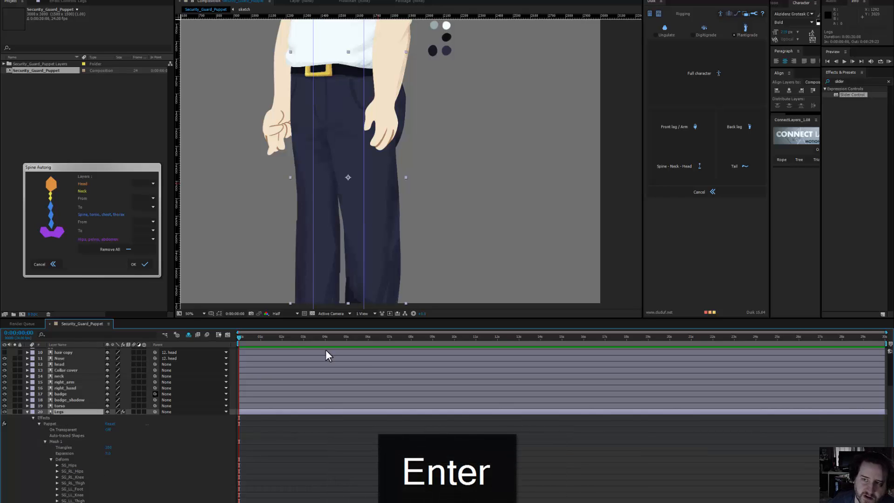
{"action": "left_click", "coordinate": [721, 13]}
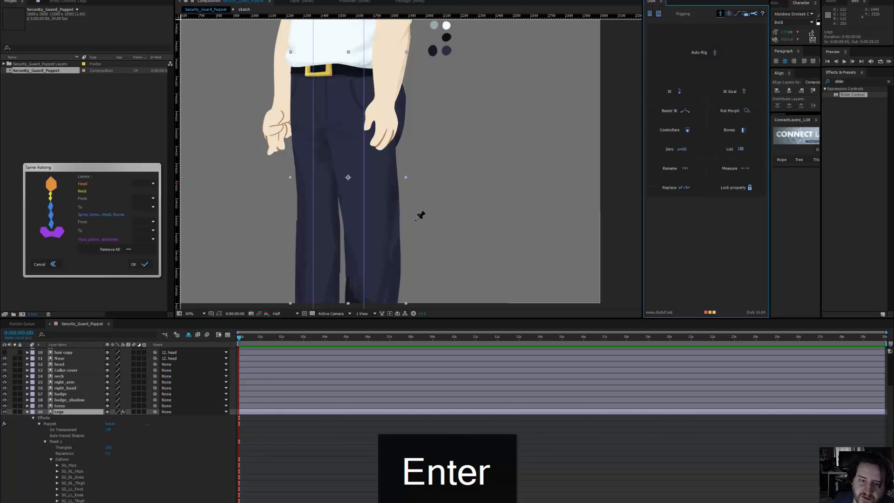
{"action": "left_click", "coordinate": [733, 132]}
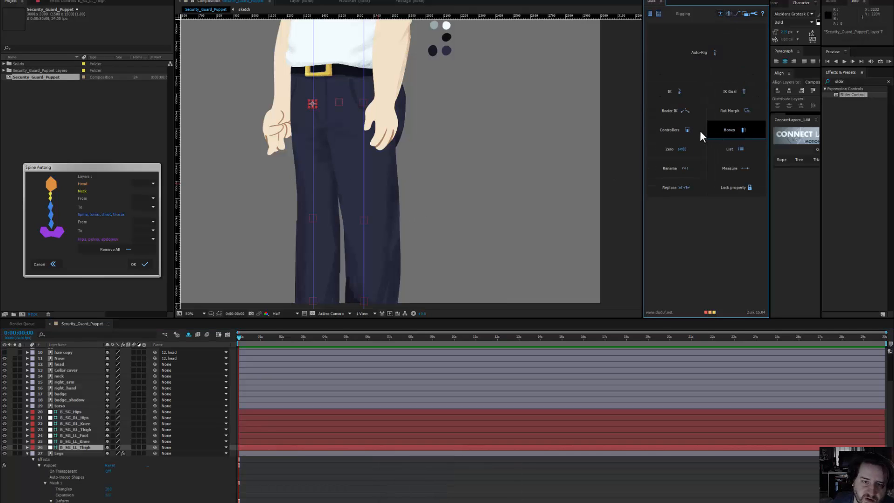
Step: Test the B_SG_Hips bone by moving it sideways in the composition, and undo the move
{"action": "left_click", "coordinate": [339, 102]}
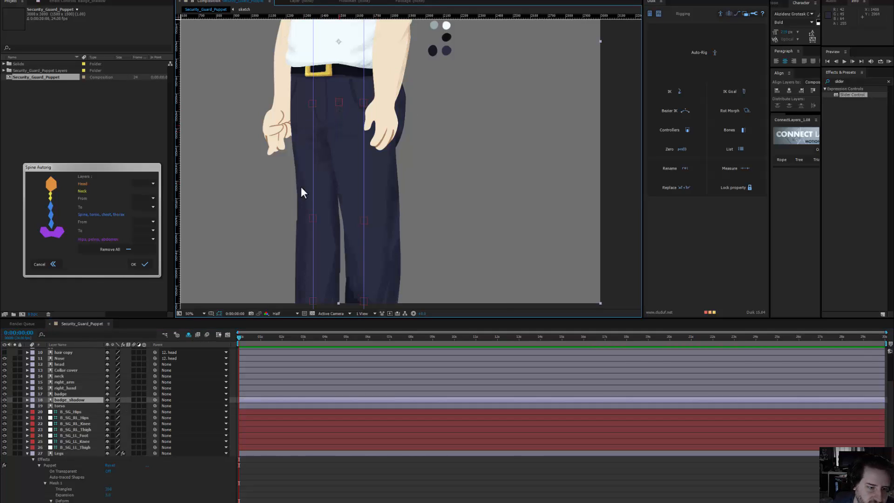
{"action": "left_click", "coordinate": [71, 412]}
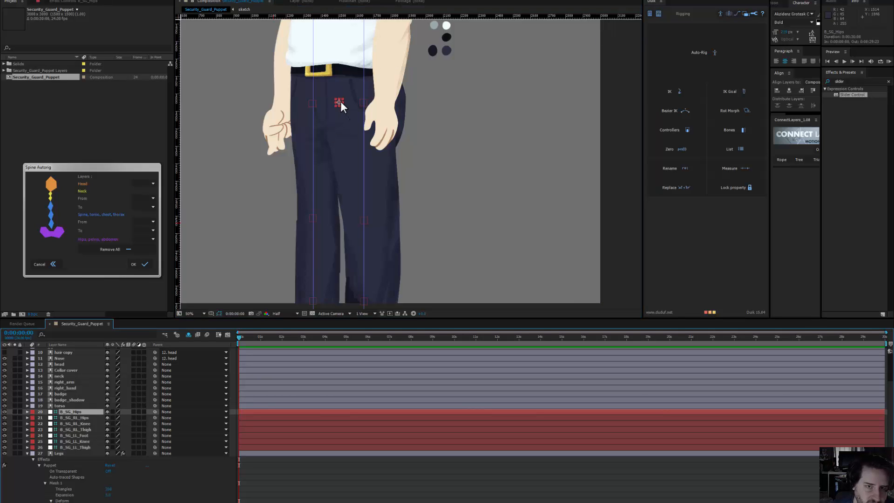
{"action": "mouse_move", "coordinate": [340, 101]}
{"action": "left_mouse_down"}
{"action": "mouse_move", "coordinate": [354, 114]}
{"action": "mouse_move", "coordinate": [337, 93]}
{"action": "mouse_move", "coordinate": [353, 116]}
{"action": "left_mouse_up"}
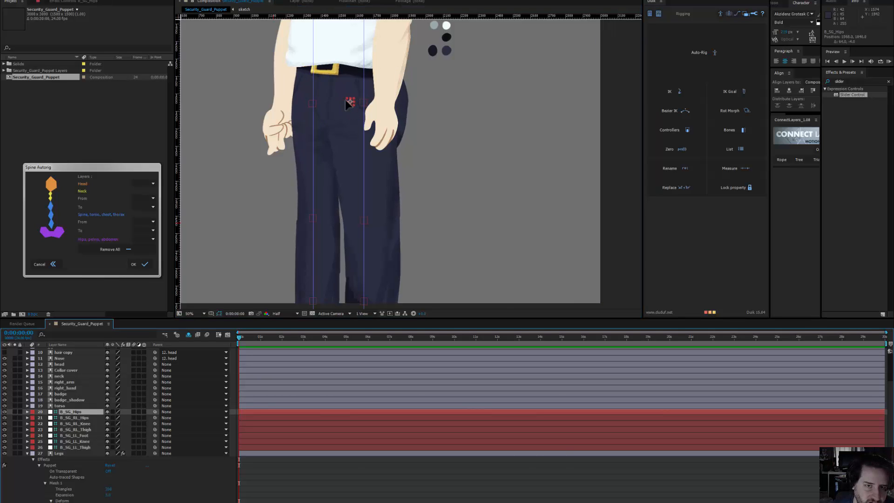
{"action": "key", "text": "ctrl+z"}
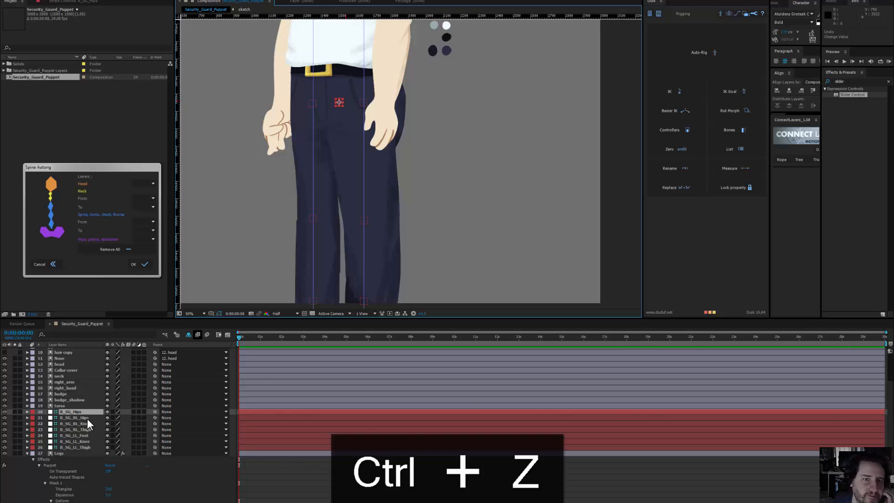
Step: Inspect which layers Duik's Back Leg autorig requires, and cancel it without assigning any
{"action": "left_click_drag", "start_coordinate": [383, 129], "coordinate": [362, 228]}
{"action": "left_click_drag", "start_coordinate": [437, 184], "coordinate": [490, 128]}
{"action": "scroll", "coordinate": [484, 135], "scroll_direction": "down", "scroll_amount": 2}
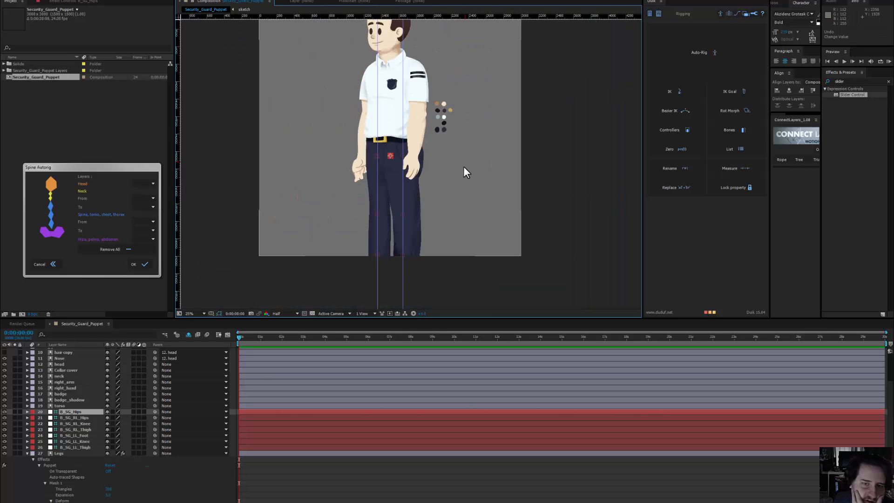
{"action": "left_click", "coordinate": [679, 63]}
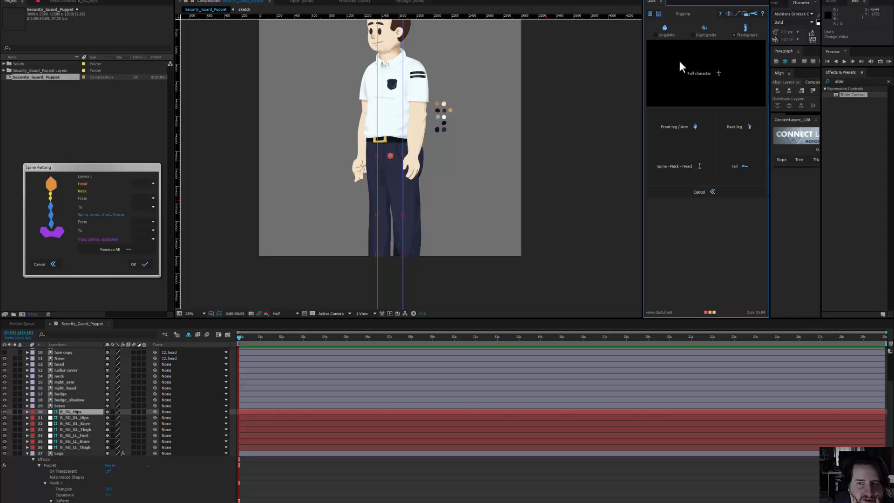
{"action": "left_click", "coordinate": [678, 88]}
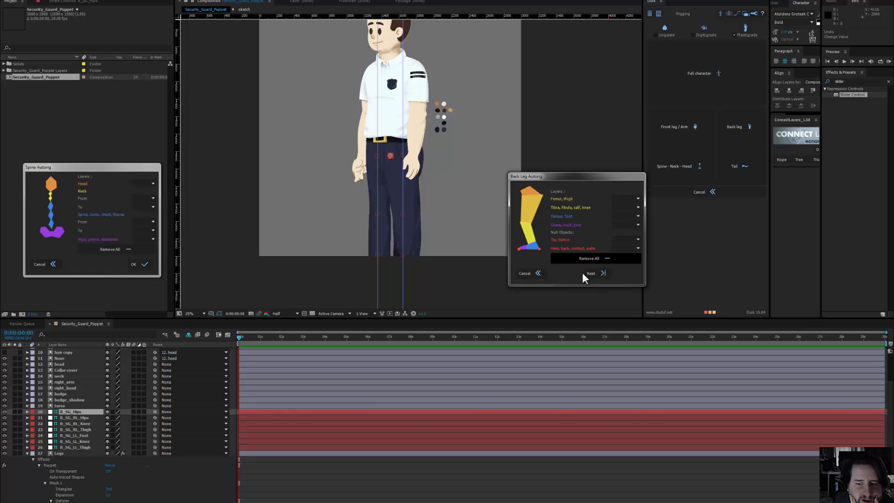
{"action": "left_click", "coordinate": [532, 271]}
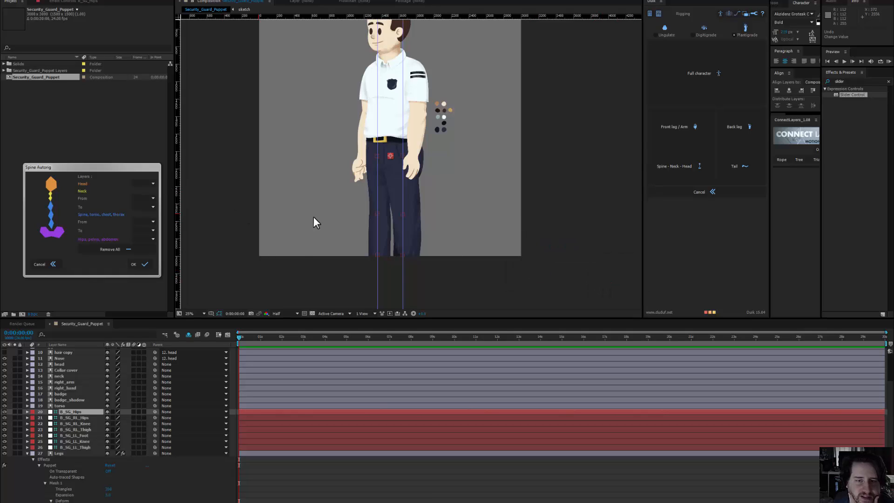
Step: Try shifting the right_arm layer slightly in the composition, and undo the move
{"action": "left_click_drag", "start_coordinate": [457, 149], "coordinate": [438, 184]}
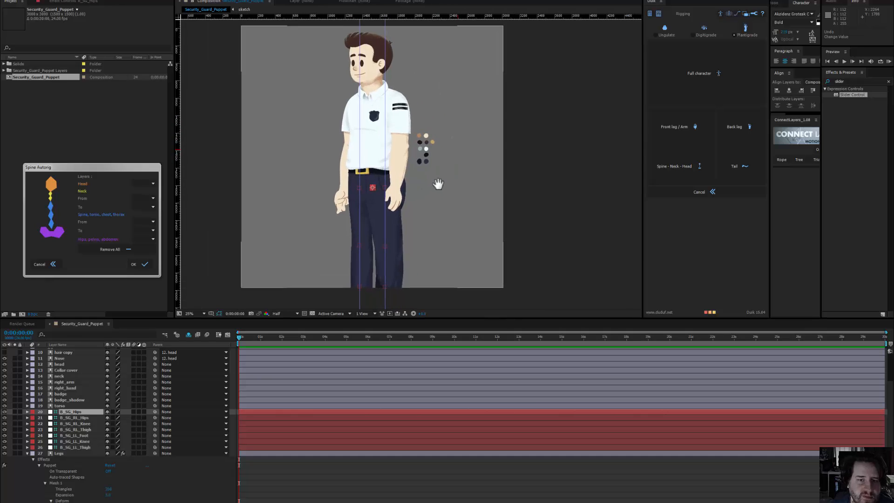
{"action": "left_click", "coordinate": [405, 119]}
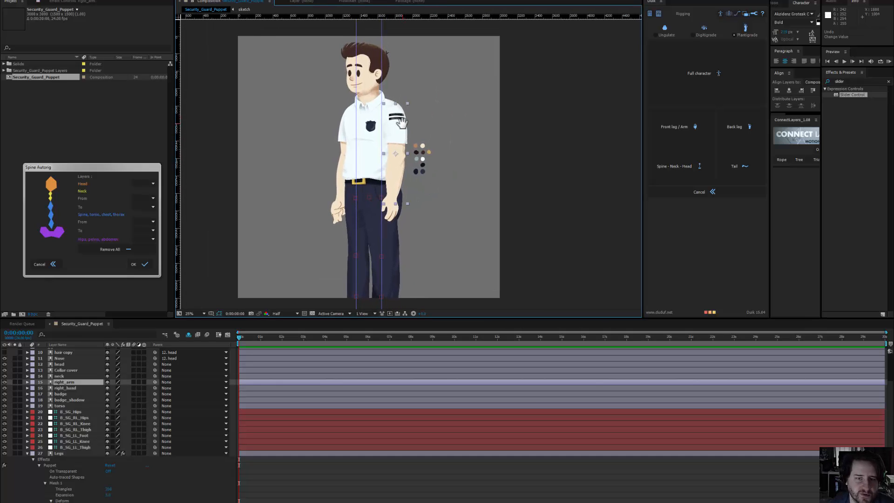
{"action": "scroll", "coordinate": [404, 154], "scroll_direction": "up", "scroll_amount": 1}
{"action": "mouse_move", "coordinate": [392, 137]}
{"action": "left_mouse_down"}
{"action": "mouse_move", "coordinate": [440, 135]}
{"action": "mouse_move", "coordinate": [403, 141]}
{"action": "left_mouse_up"}
{"action": "key", "text": "ctrl+z"}
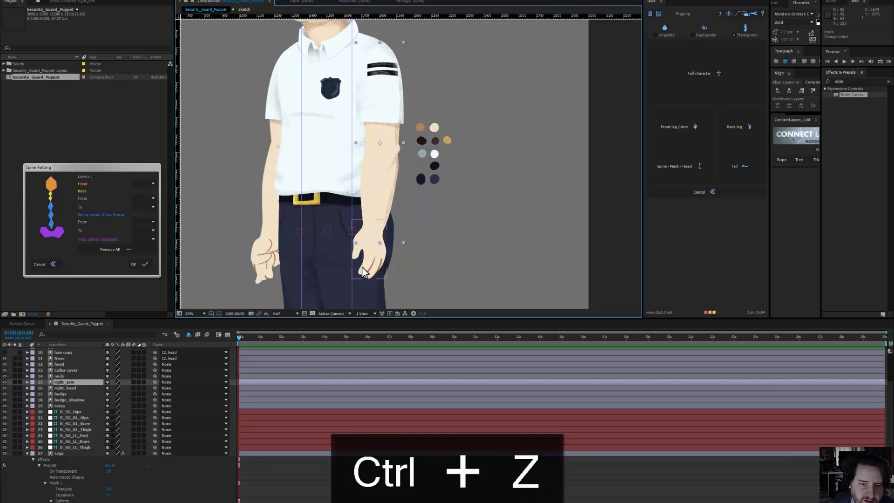
Step: Lower the opacity of the right_hand, left_hand_point and left_hand_default layers together so the hands are semi-transparent
{"action": "left_click", "coordinate": [363, 267]}
{"action": "left_click", "coordinate": [267, 271], "text": "shift"}
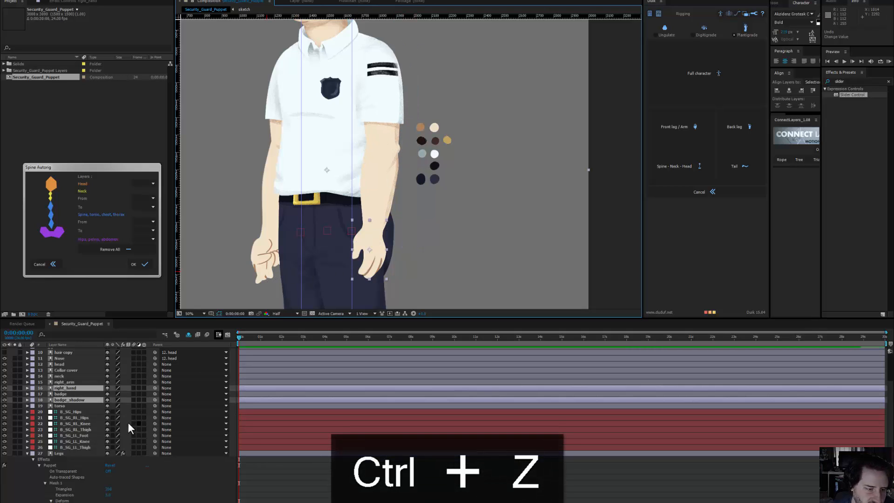
{"action": "left_click", "coordinate": [60, 390]}
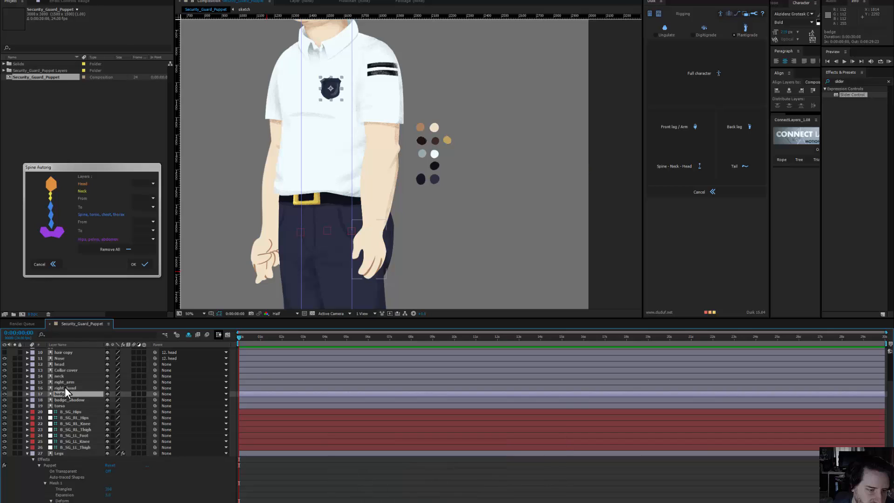
{"action": "scroll", "coordinate": [66, 384], "scroll_direction": "up", "scroll_amount": 1}
{"action": "scroll", "coordinate": [66, 383], "scroll_direction": "down", "scroll_amount": 6}
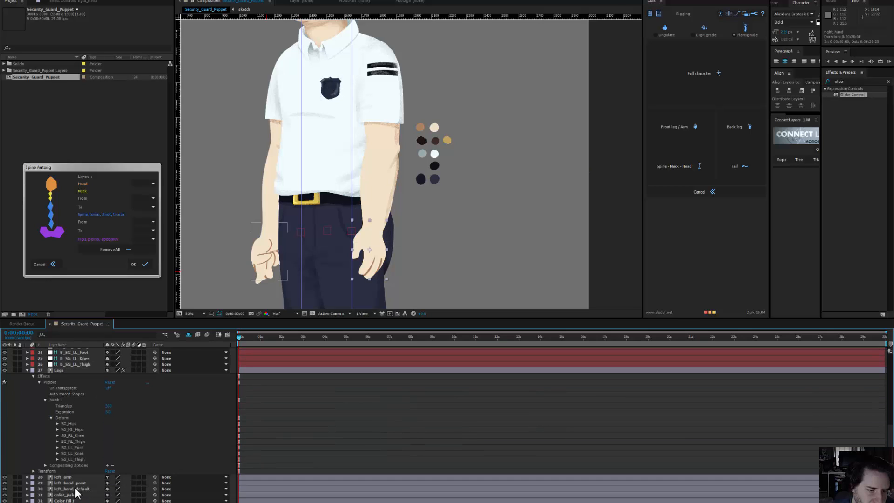
{"action": "left_click", "coordinate": [76, 489], "text": "ctrl"}
{"action": "left_click", "coordinate": [76, 483], "text": "ctrl"}
{"action": "scroll", "coordinate": [88, 486], "scroll_direction": "up", "scroll_amount": 3}
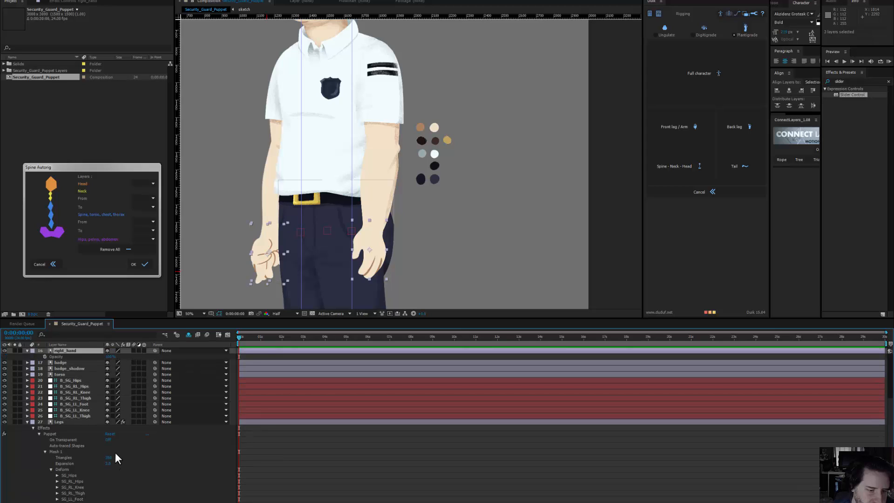
{"action": "left_click_drag", "start_coordinate": [109, 359], "coordinate": [84, 360]}
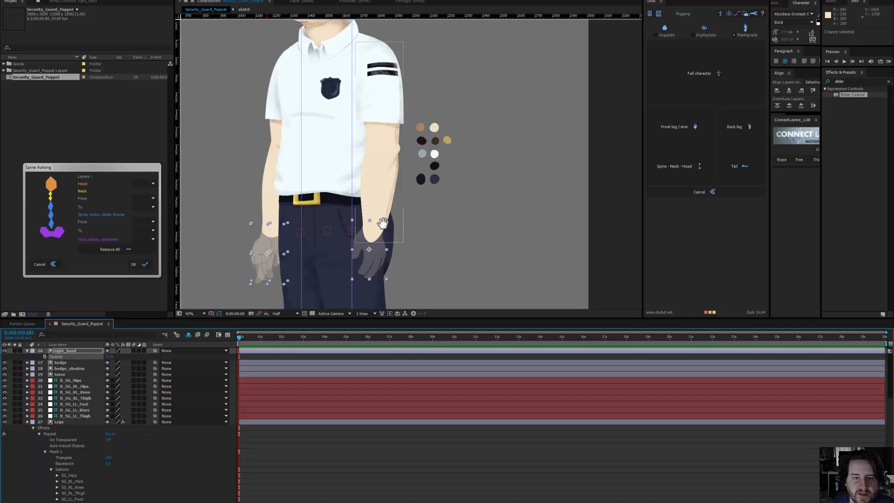
Step: Check which layer is picked when selecting on the shirt and around the character, and look through the layer stack
{"action": "left_click_drag", "start_coordinate": [383, 224], "coordinate": [380, 249]}
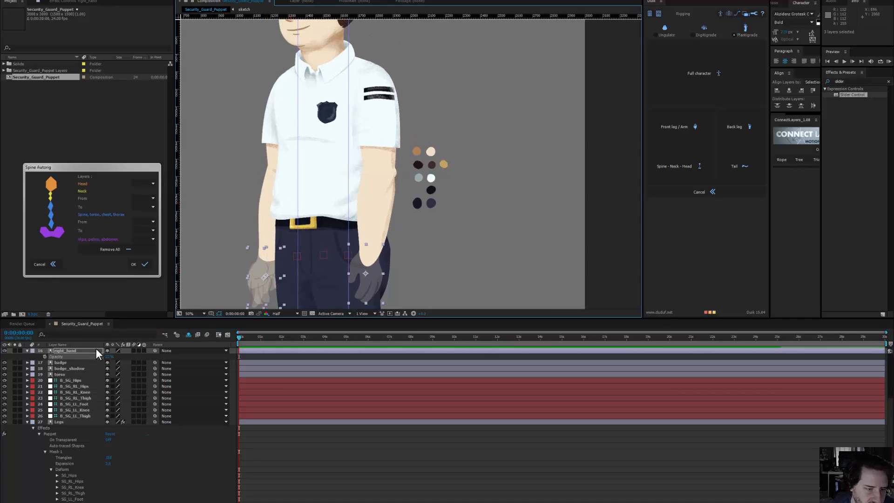
{"action": "left_click", "coordinate": [318, 148]}
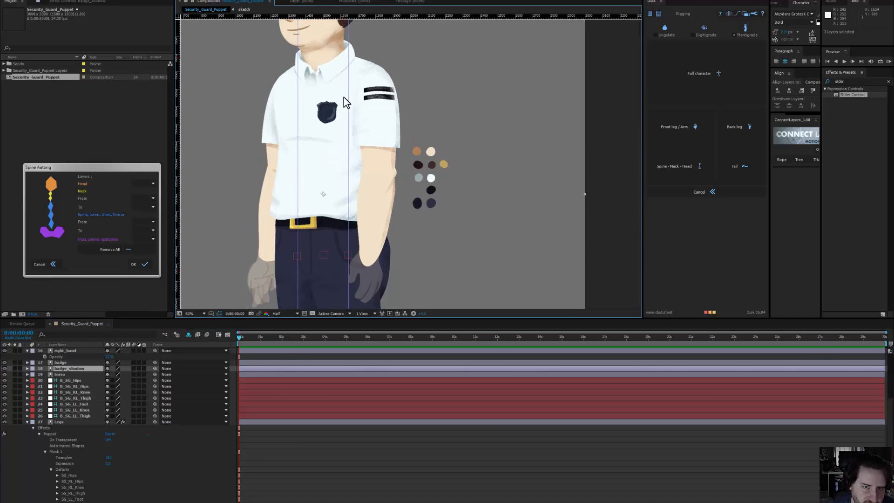
{"action": "left_click", "coordinate": [512, 92]}
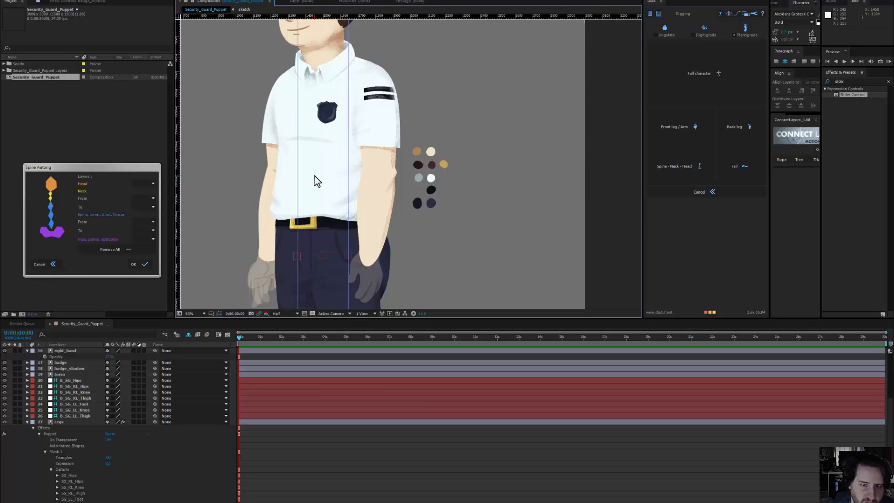
{"action": "key", "text": "comma"}
{"action": "left_click", "coordinate": [472, 221]}
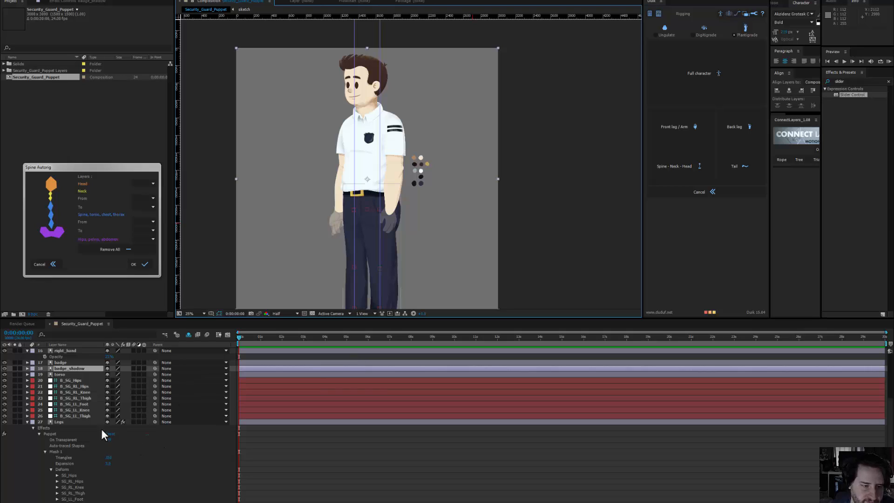
{"action": "scroll", "coordinate": [82, 440], "scroll_direction": "down", "scroll_amount": 4}
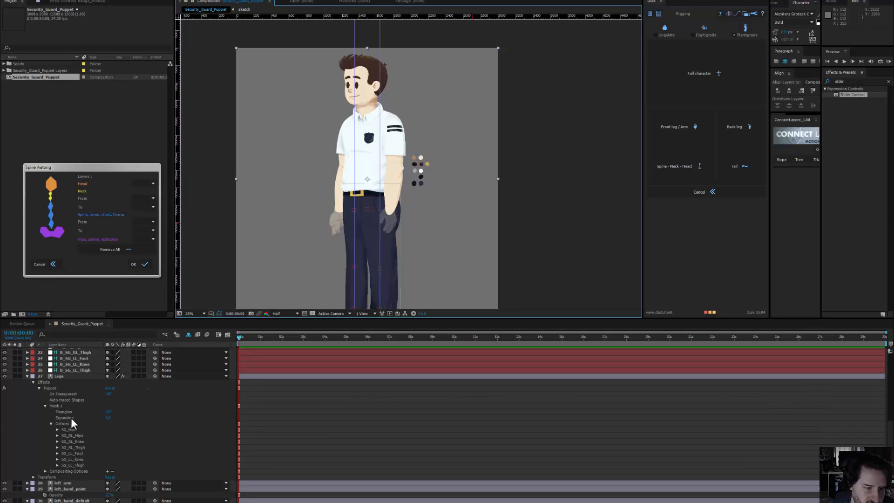
{"action": "scroll", "coordinate": [49, 498], "scroll_direction": "down", "scroll_amount": 2}
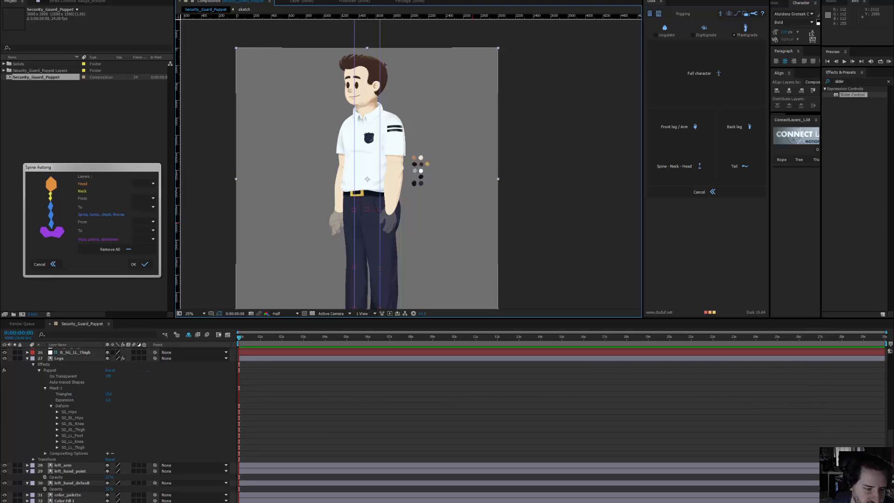
{"action": "left_click", "coordinate": [55, 486]}
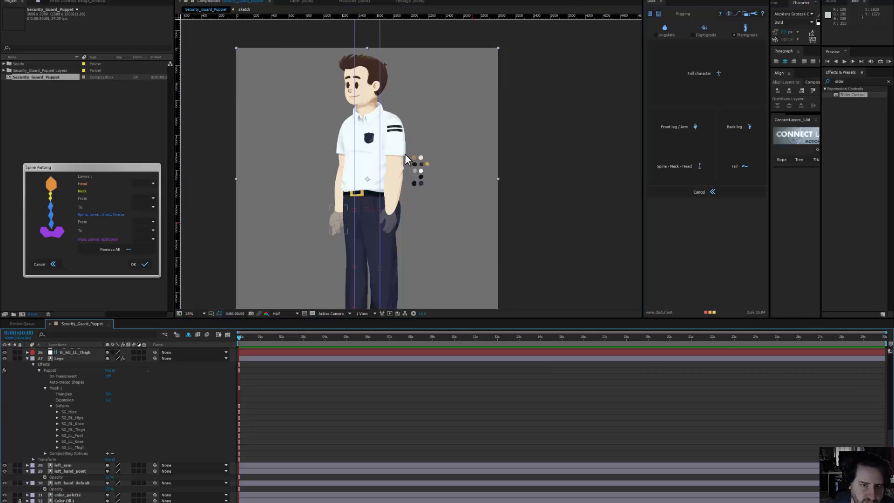
{"action": "left_click", "coordinate": [376, 127]}
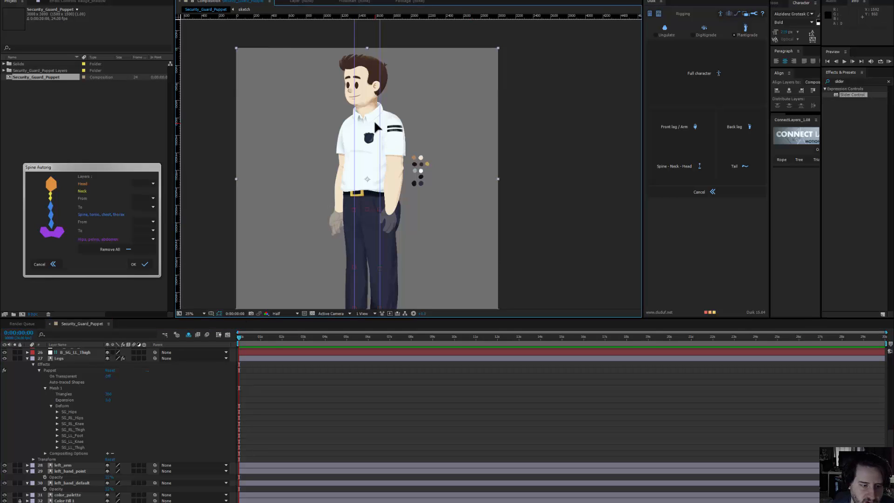
{"action": "scroll", "coordinate": [86, 408], "scroll_direction": "up", "scroll_amount": 8}
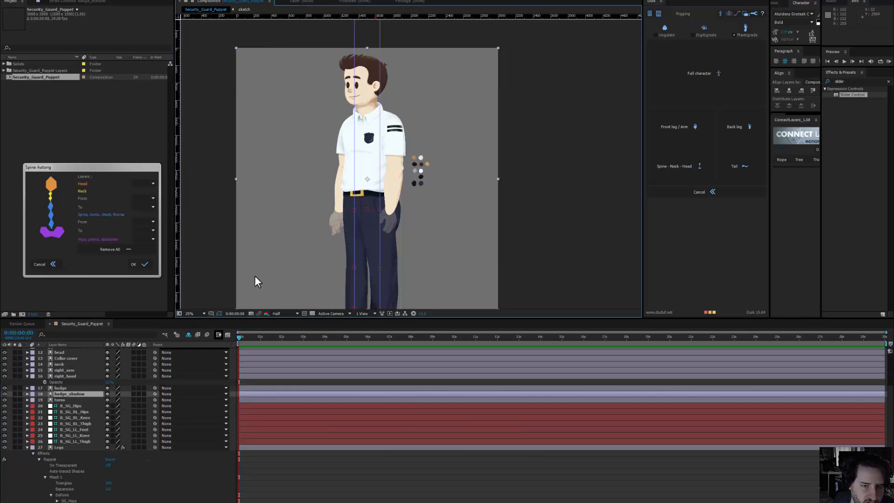
Step: Select the canvas-sized badge_shadow layer in the composition, hide it and delete it
{"action": "left_click", "coordinate": [586, 219]}
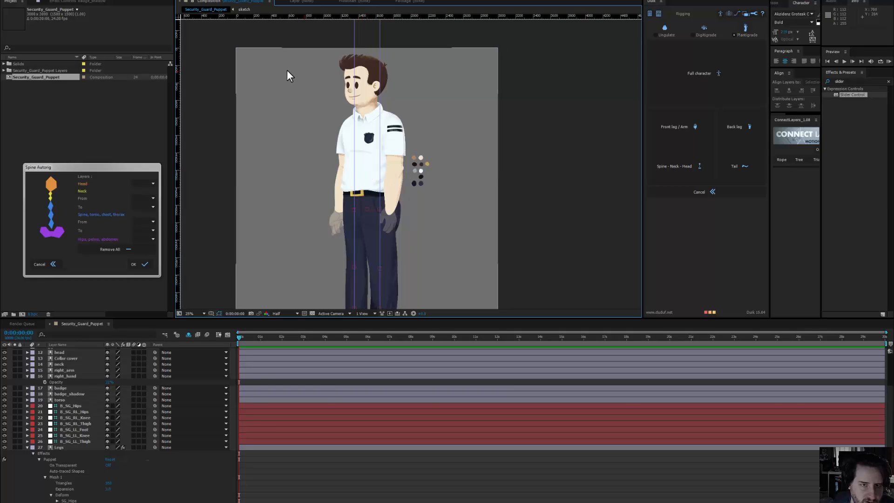
{"action": "left_click", "coordinate": [242, 131]}
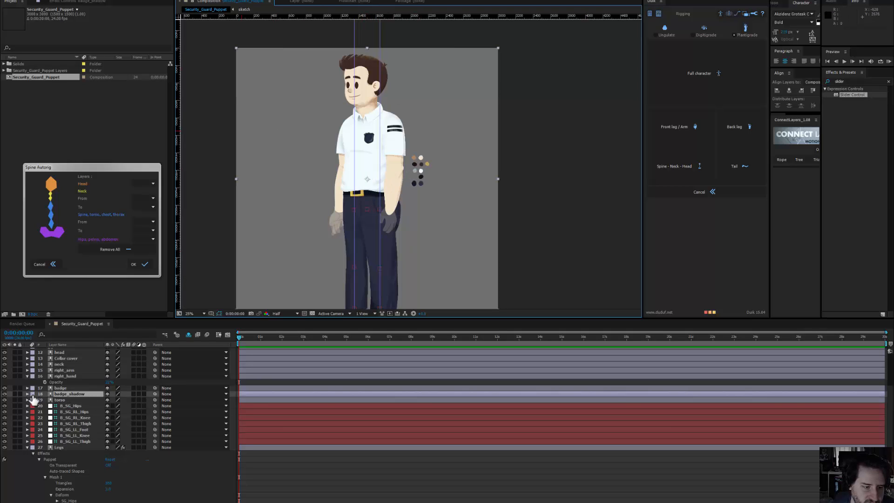
{"action": "left_click", "coordinate": [4, 394]}
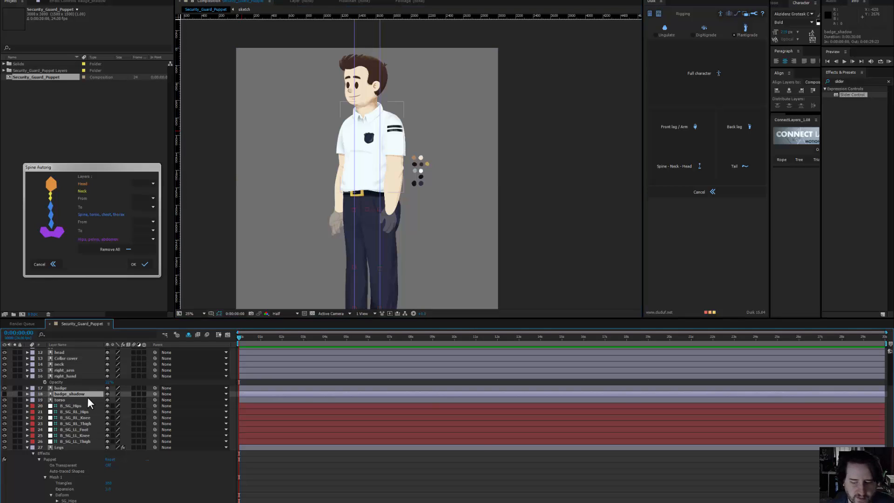
{"action": "key", "text": "Delete"}
Step: Switch to Photoshop and check whether the badge_shadow layer contains any pixels
{"action": "left_click", "coordinate": [295, 144]}
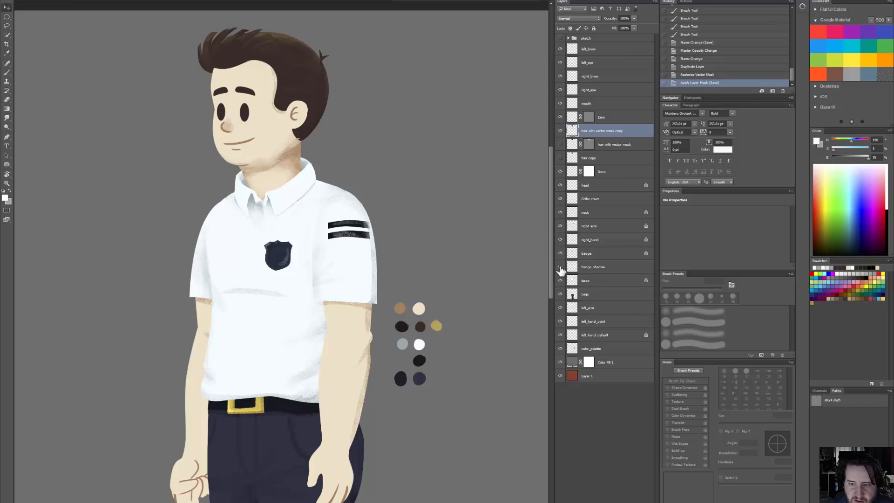
{"action": "left_click", "coordinate": [594, 267]}
{"action": "key", "text": "z"}
{"action": "left_click_drag", "start_coordinate": [498, 288], "coordinate": [467, 296]}
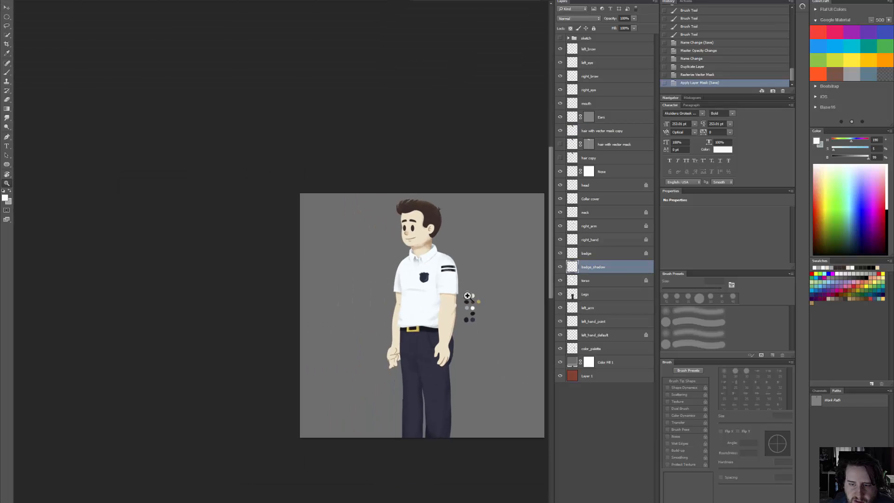
{"action": "key", "text": "v"}
{"action": "left_click_drag", "start_coordinate": [358, 192], "coordinate": [404, 221]}
{"action": "key", "text": "ctrl+z"}
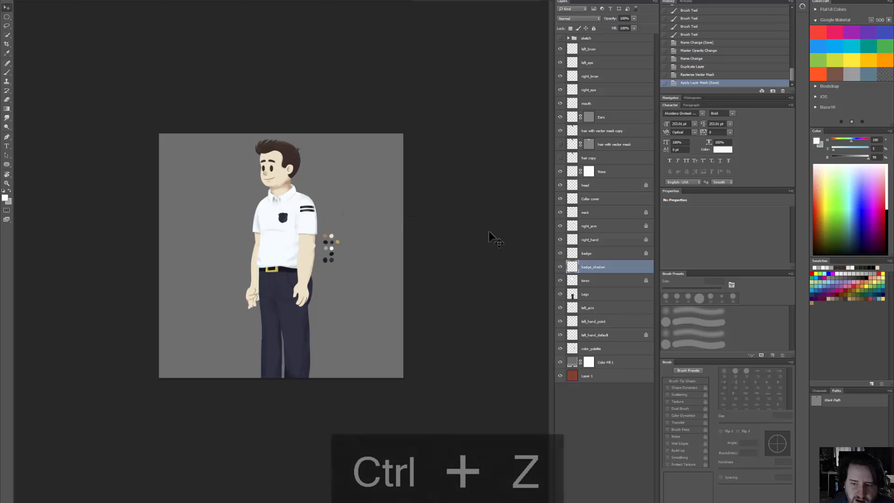
{"action": "left_click", "coordinate": [574, 269], "text": "ctrl"}
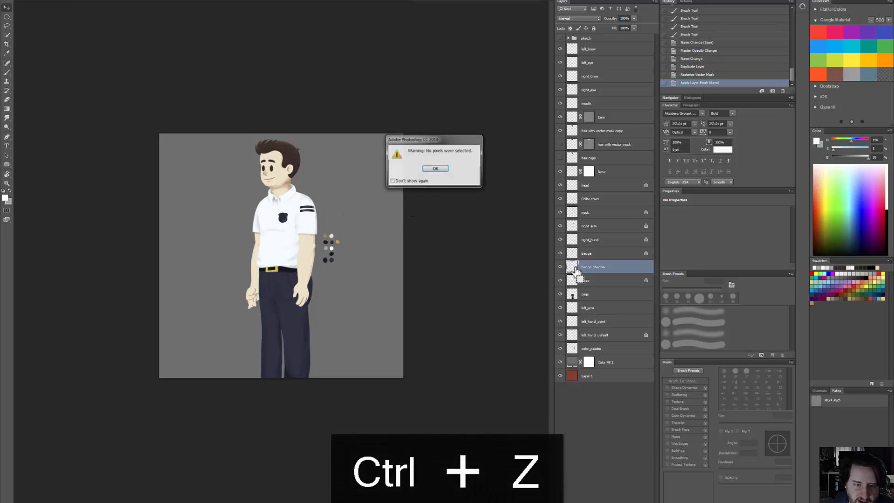
{"action": "left_click", "coordinate": [438, 169]}
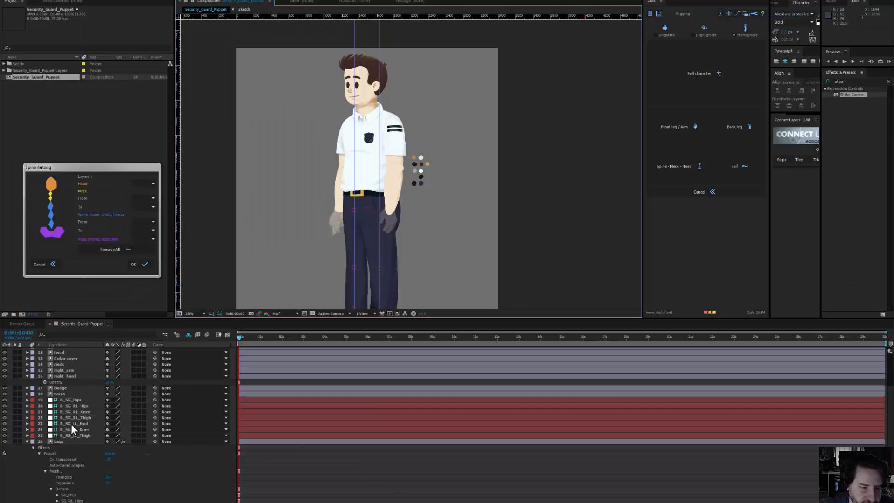
Step: Return to After Effects, search the composition's layers for "badge s", and look through the layer stack
{"action": "left_click", "coordinate": [71, 417]}
{"action": "key", "text": "a"}
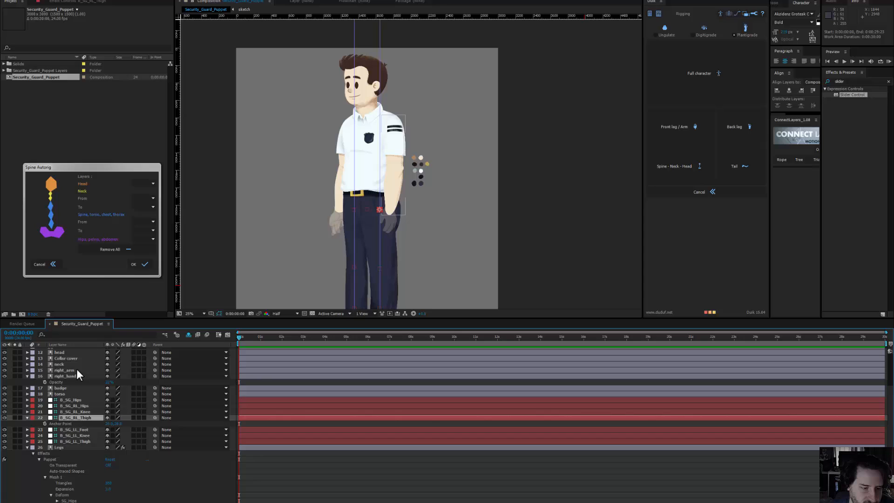
{"action": "left_click", "coordinate": [79, 334]}
{"action": "type", "text": "badge s"}
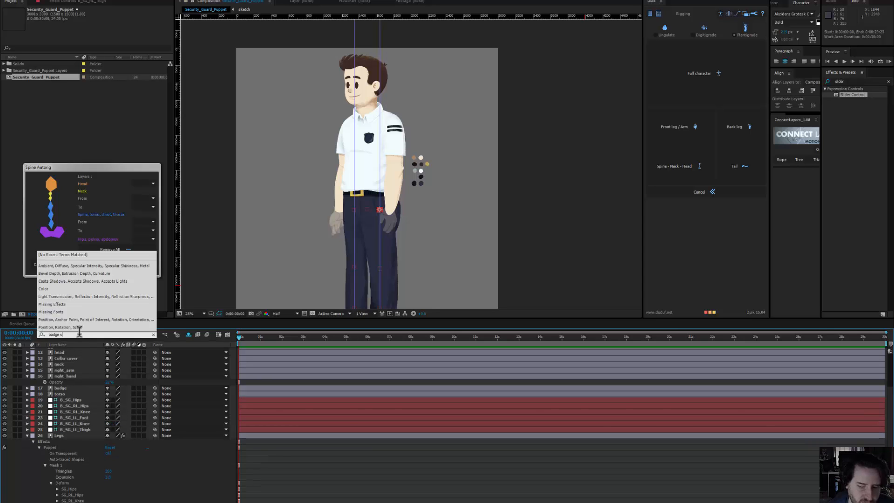
{"action": "key", "text": "Return"}
{"action": "scroll", "coordinate": [75, 404], "scroll_direction": "up", "scroll_amount": 3}
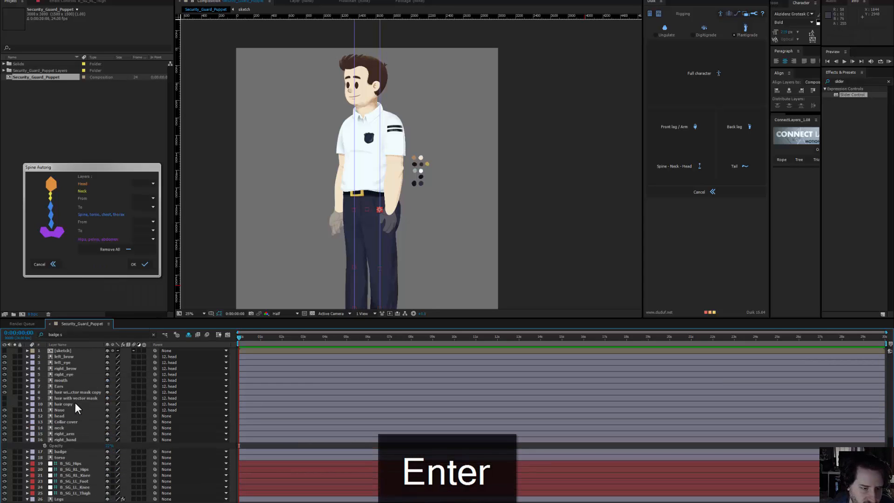
{"action": "scroll", "coordinate": [385, 203], "scroll_direction": "up", "scroll_amount": 2}
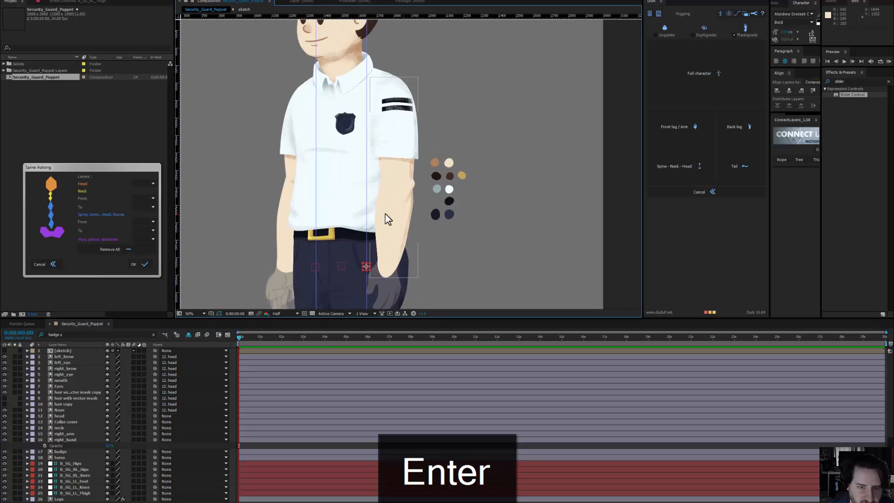
Step: Lower the torso layer's opacity so the shirt is semi-transparent
{"action": "left_click", "coordinate": [395, 197]}
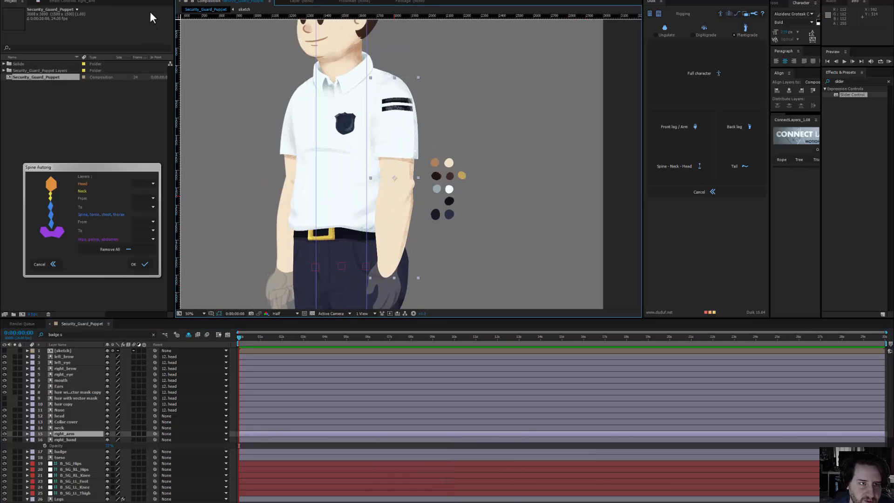
{"action": "left_click", "coordinate": [342, 194]}
{"action": "key", "text": "t"}
{"action": "left_click_drag", "start_coordinate": [109, 457], "coordinate": [90, 459]}
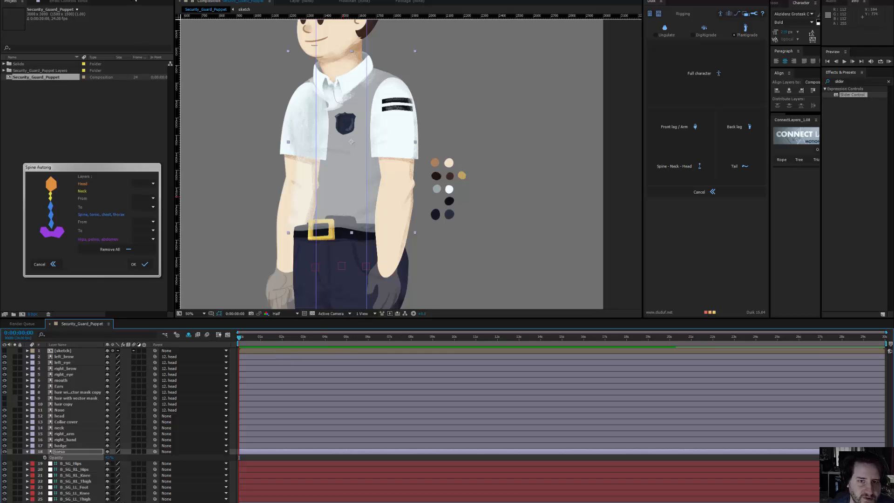
Step: With the torso layer selected, place Puppet pins at the right shoulder and elbow, try one at the wrist, and deselect everything
{"action": "left_click", "coordinate": [393, 95]}
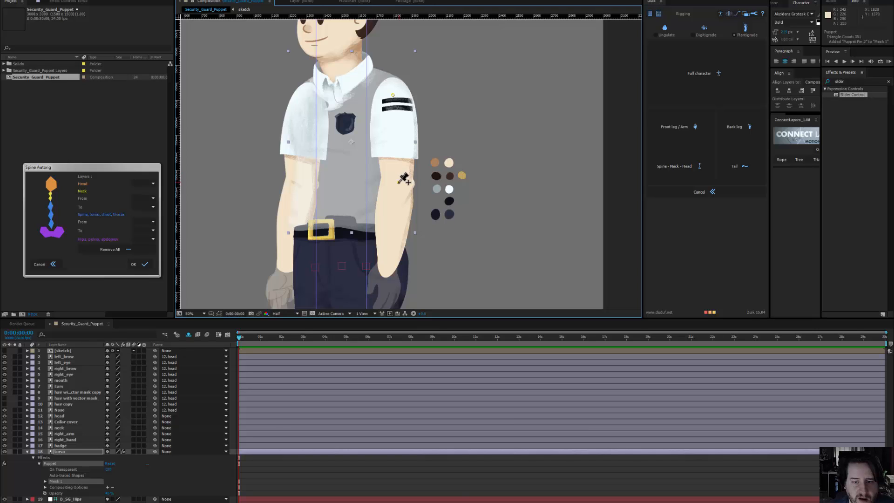
{"action": "left_click", "coordinate": [399, 182]}
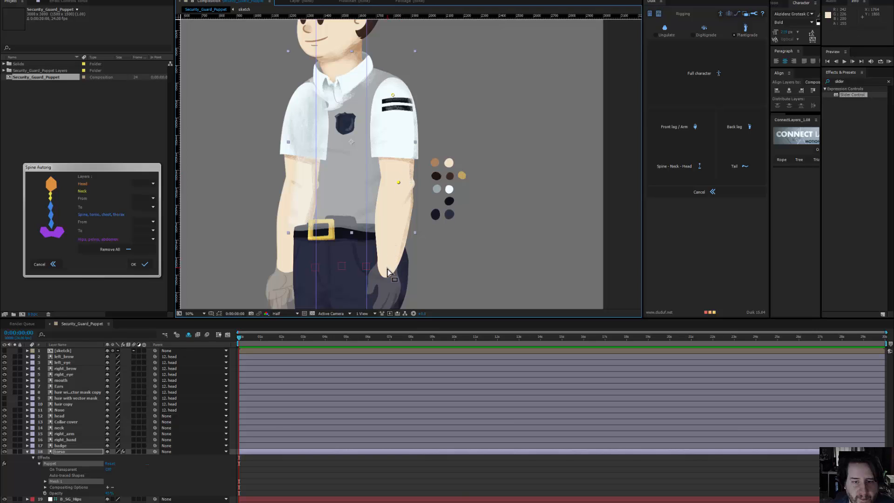
{"action": "left_click", "coordinate": [388, 269]}
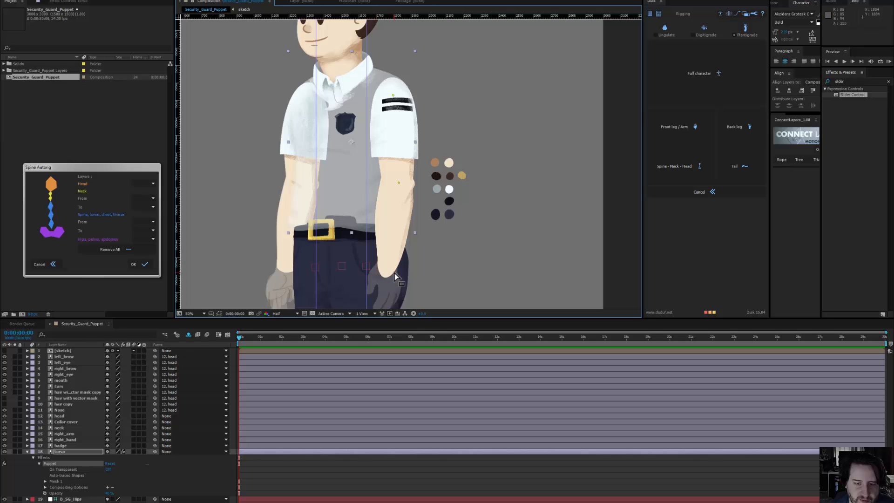
{"action": "left_click", "coordinate": [397, 262]}
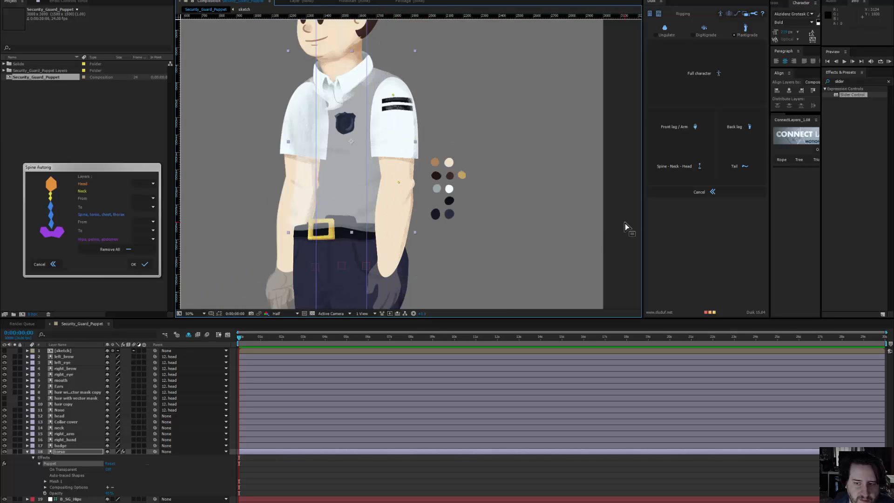
{"action": "left_click", "coordinate": [13, 2]}
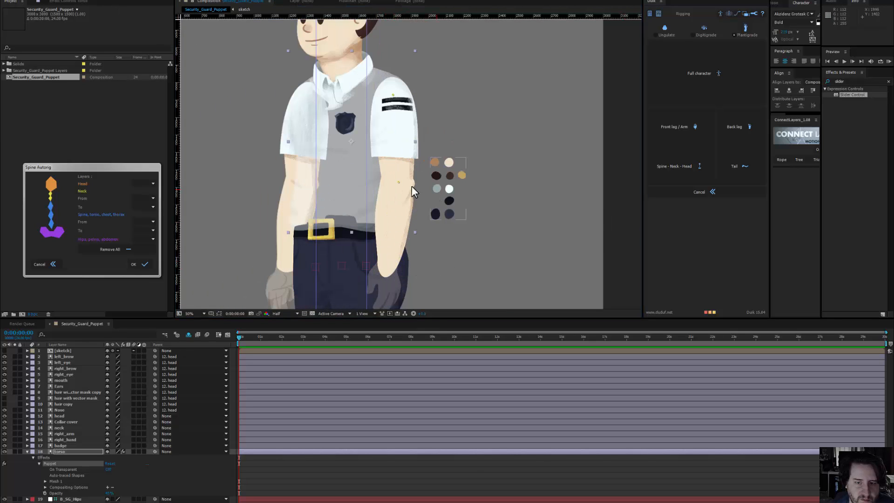
{"action": "left_click", "coordinate": [566, 216]}
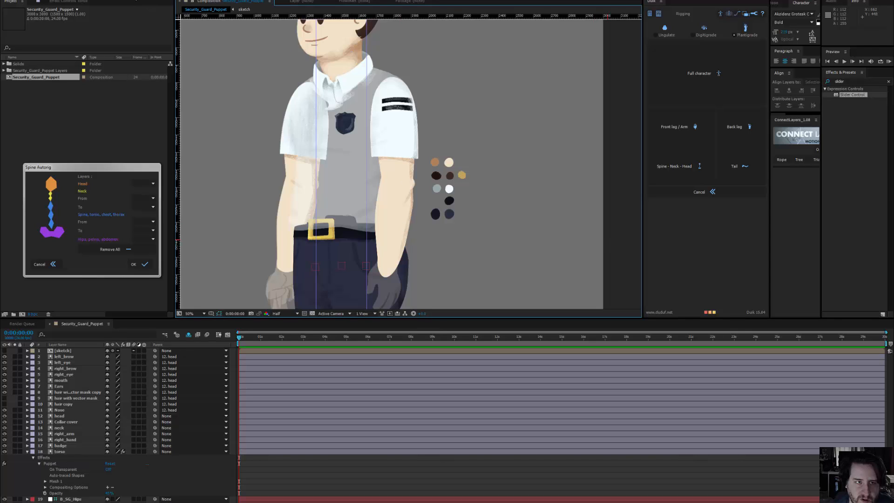
Step: Try a Puppet pin at the wrist of the right_arm layer, inspect its mesh properties, and undo the pin
{"action": "left_click", "coordinate": [386, 266]}
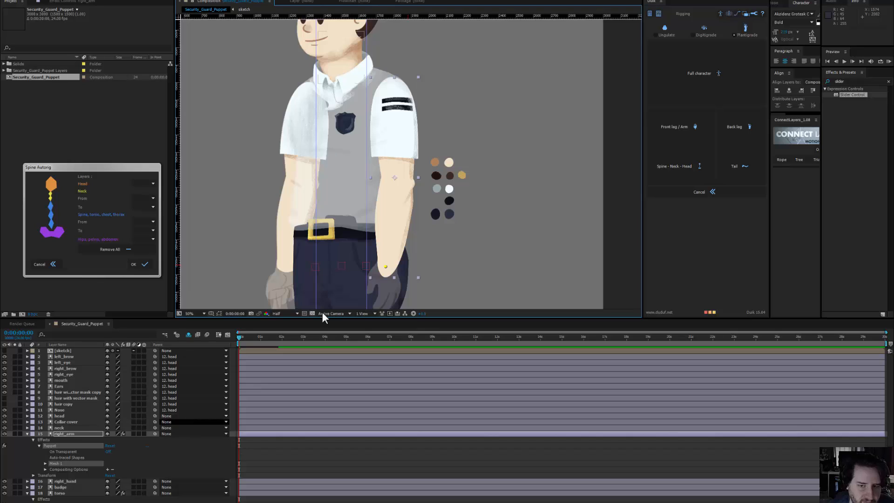
{"action": "key", "text": "ctrl+z"}
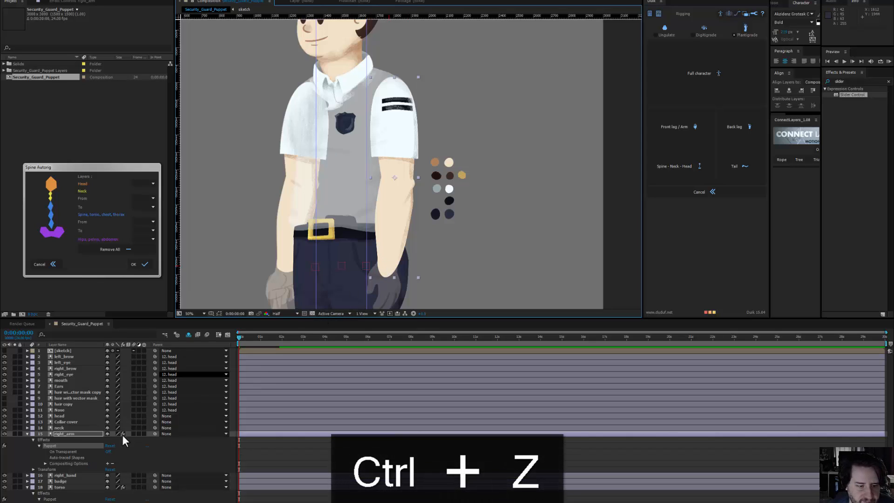
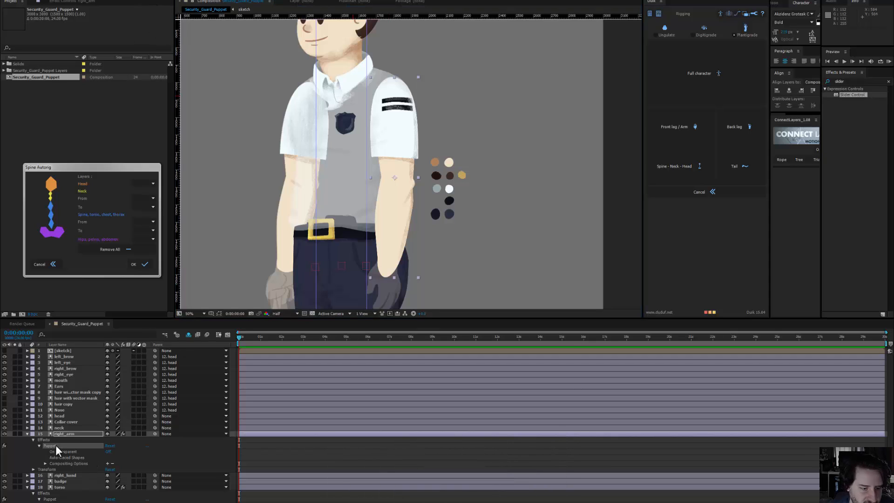
{"action": "left_click", "coordinate": [46, 462]}
{"action": "left_click", "coordinate": [45, 463]}
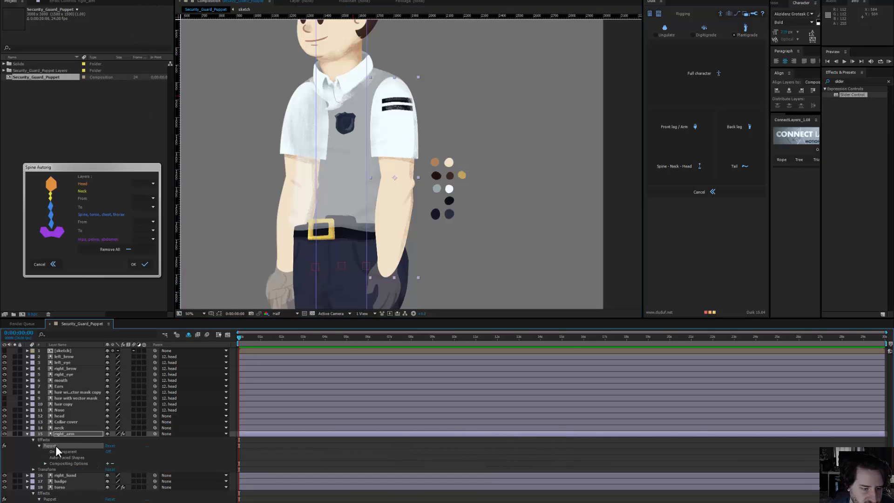
{"action": "left_click", "coordinate": [55, 446]}
{"action": "left_click", "coordinate": [6, 1]}
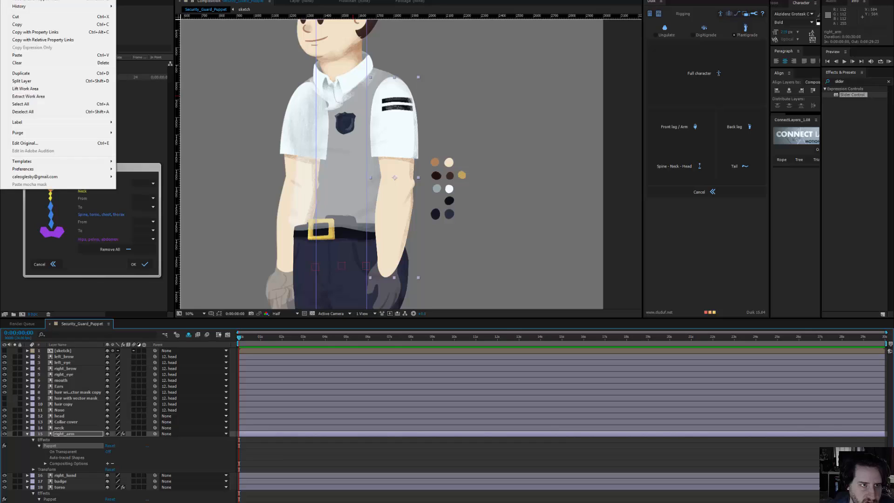
{"action": "left_click", "coordinate": [25, 2]}
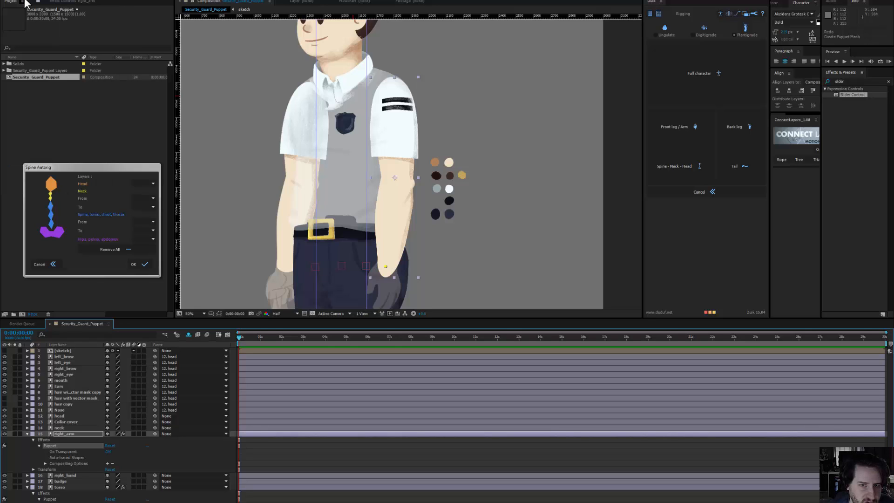
{"action": "left_click", "coordinate": [45, 463]}
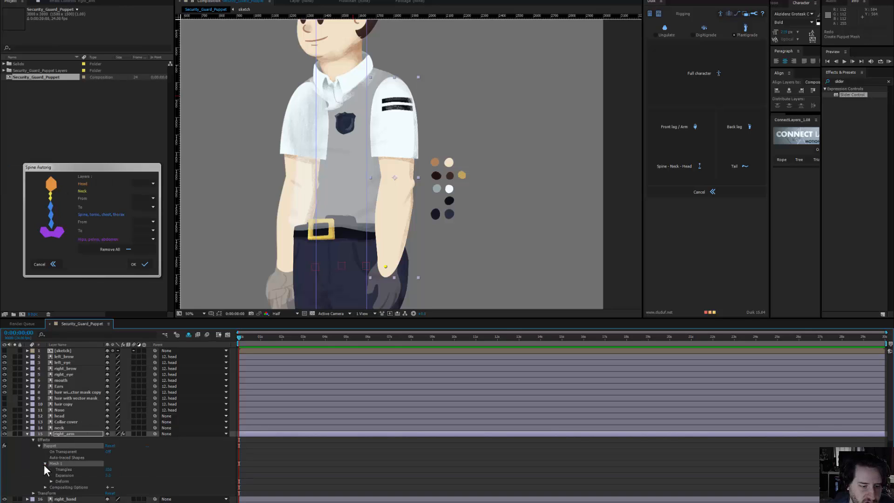
{"action": "left_click", "coordinate": [51, 481]}
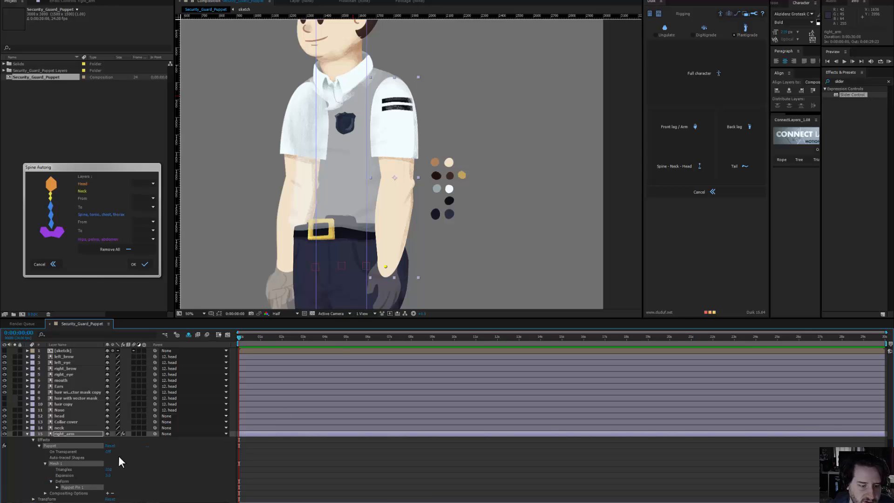
{"action": "key", "text": "ctrl+z"}
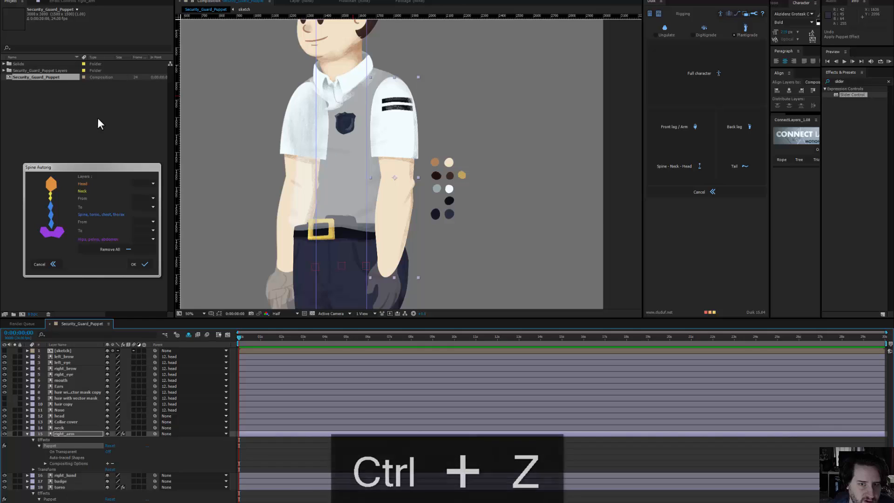
Step: Place Puppet pins at the shoulder, elbow and wrist of the right_arm layer
{"action": "left_click", "coordinate": [394, 94]}
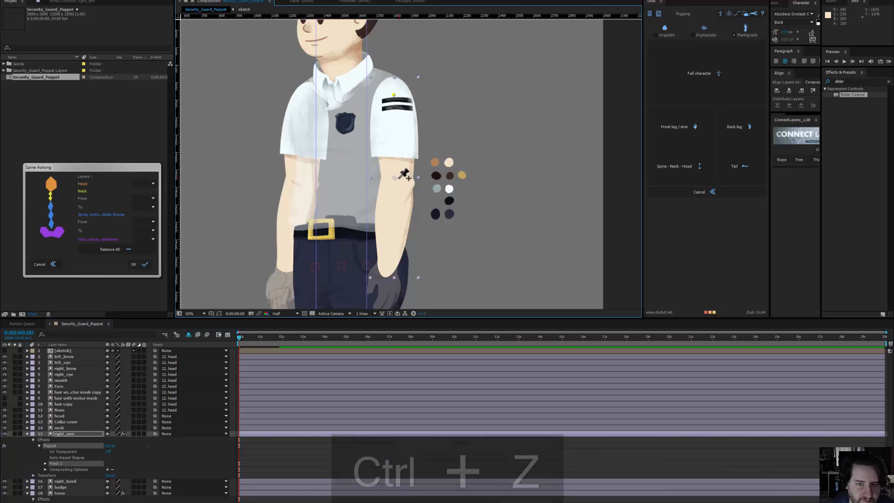
{"action": "left_click", "coordinate": [399, 180]}
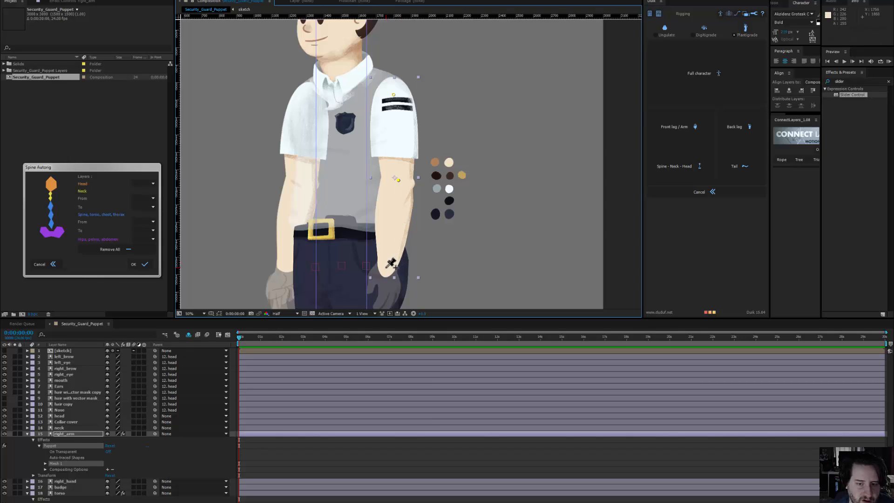
{"action": "left_click", "coordinate": [386, 268]}
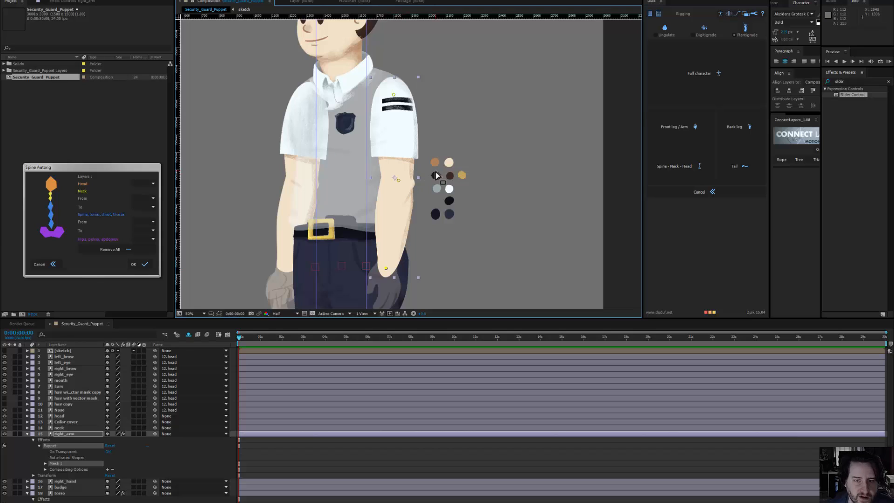
Step: Reveal the right_arm layer's Puppet pins and start the shoulder pin's new name with the prefix SG_RA_
{"action": "left_click", "coordinate": [45, 463]}
{"action": "scroll", "coordinate": [97, 443], "scroll_direction": "down", "scroll_amount": 3}
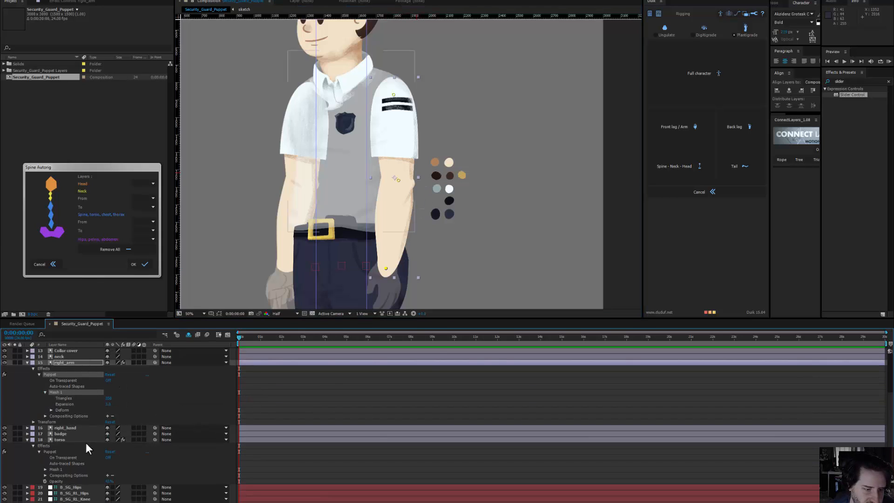
{"action": "left_click", "coordinate": [51, 410]}
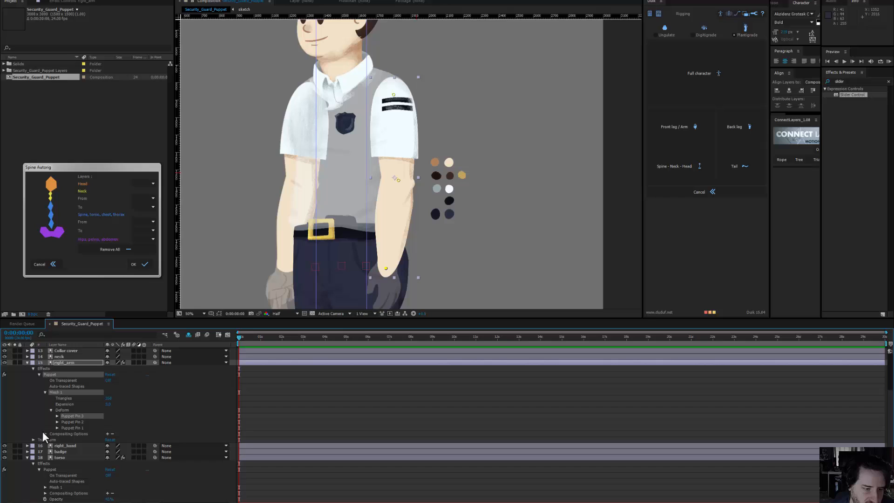
{"action": "left_click", "coordinate": [84, 425]}
{"action": "key", "text": "Return"}
{"action": "type", "text": "SG_RL_"}
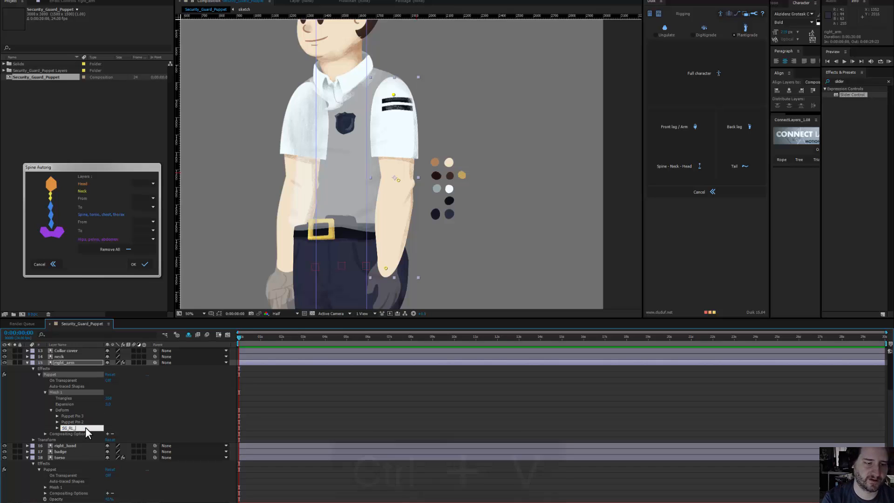
{"action": "key", "text": "Left"}
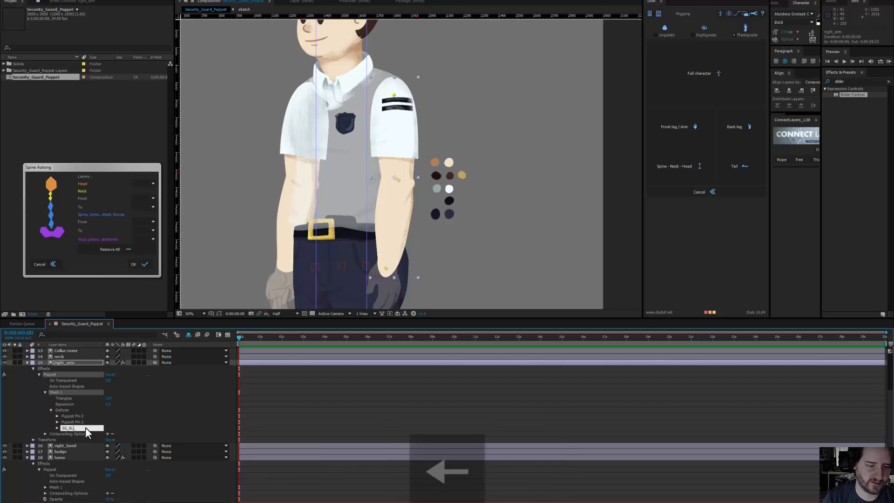
{"action": "key", "text": "BackSpace"}
{"action": "type", "text": "A"}
Step: Copy the SG_RA_ prefix from the shoulder pin's name for reuse
{"action": "key", "text": "Right"}
{"action": "key", "text": "shift+Left"}
{"action": "key", "text": "shift+Left"}
{"action": "key", "text": "shift+Left"}
{"action": "key", "text": "shift+Left"}
{"action": "key", "text": "shift+Left"}
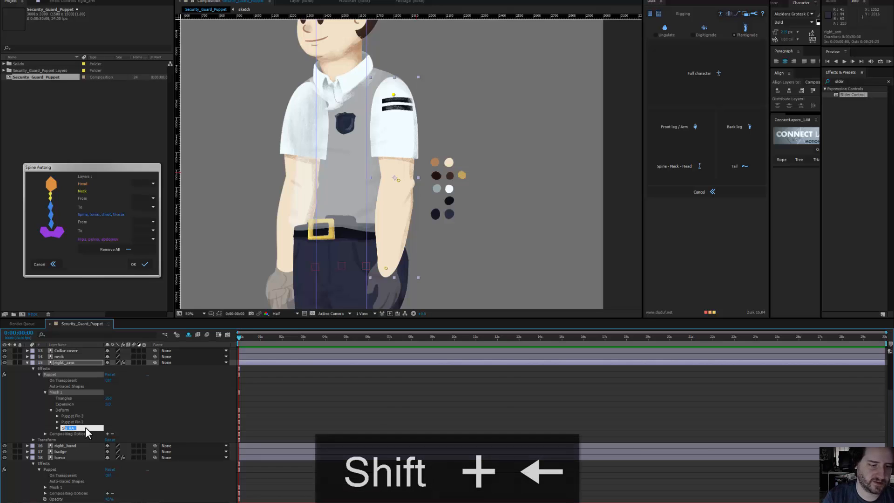
{"action": "key", "text": "shift+Left"}
{"action": "key", "text": "ctrl+c"}
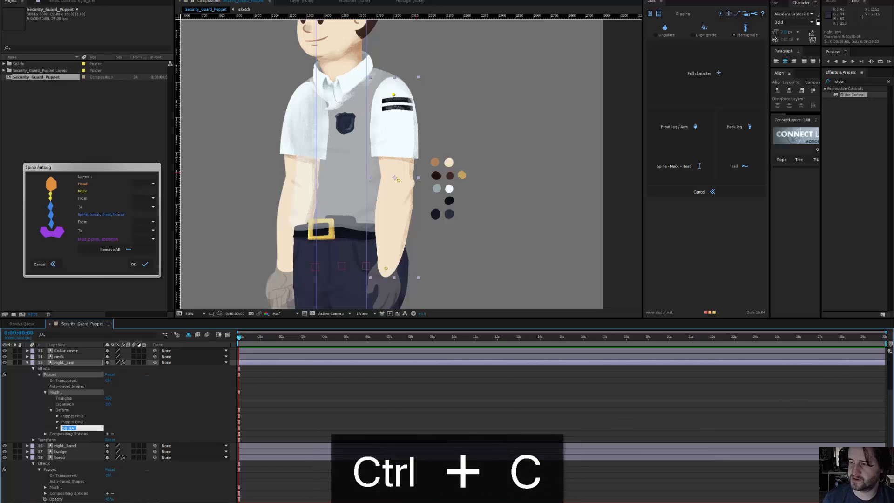
Step: Name the right_arm layer's shoulder pin SG_RA_Arm and its elbow pin SG_RA_Elbow
{"action": "key", "text": "Return"}
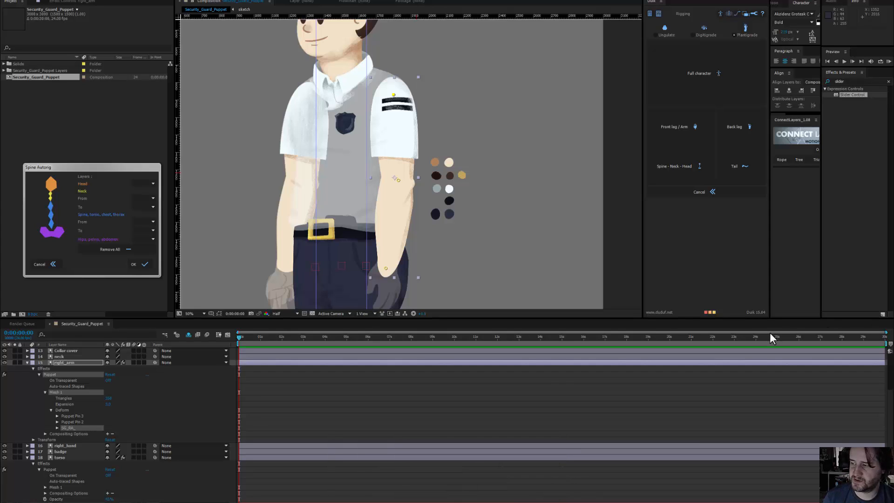
{"action": "left_click", "coordinate": [85, 427]}
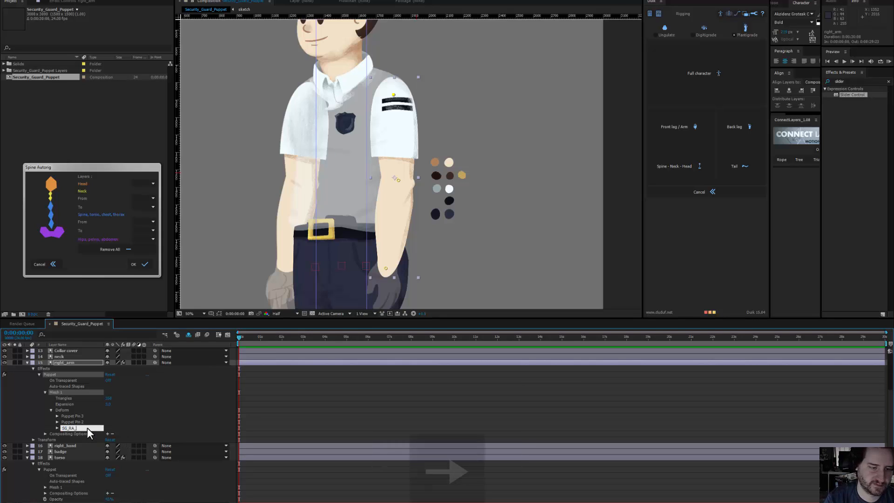
{"action": "key", "text": "Return"}
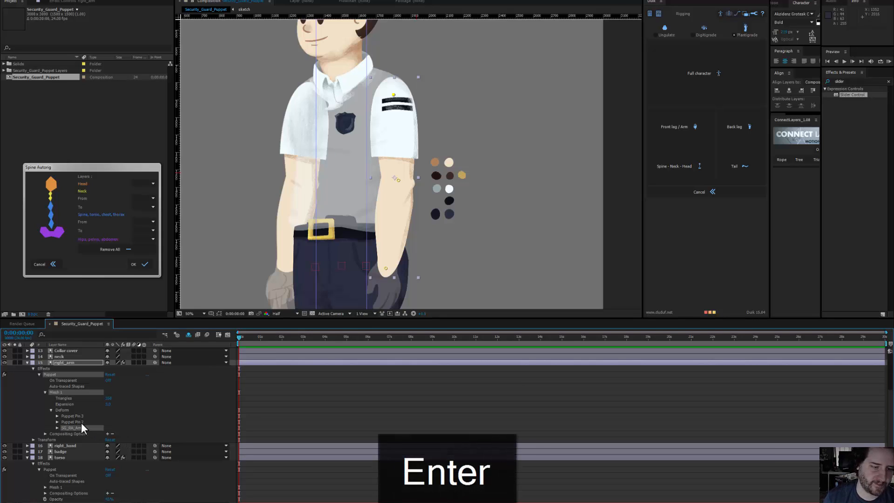
{"action": "left_click", "coordinate": [83, 421]}
{"action": "key", "text": "Return"}
{"action": "key", "text": "ctrl+v"}
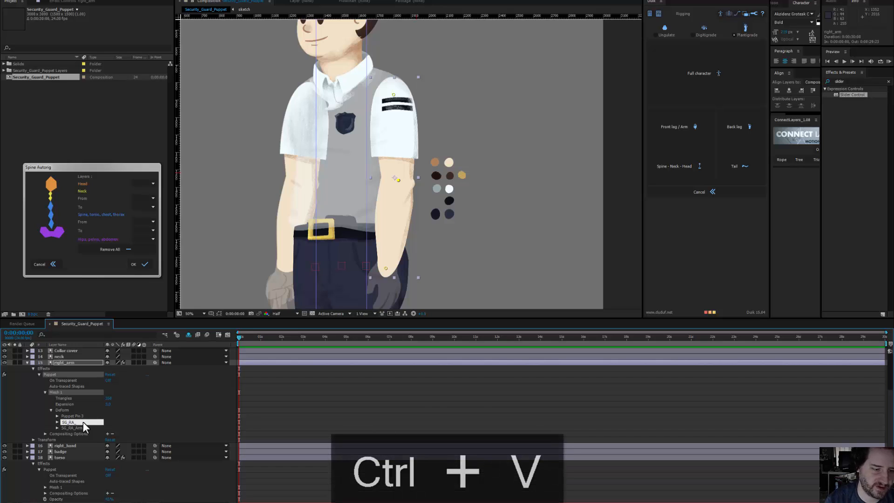
{"action": "key", "text": "Return"}
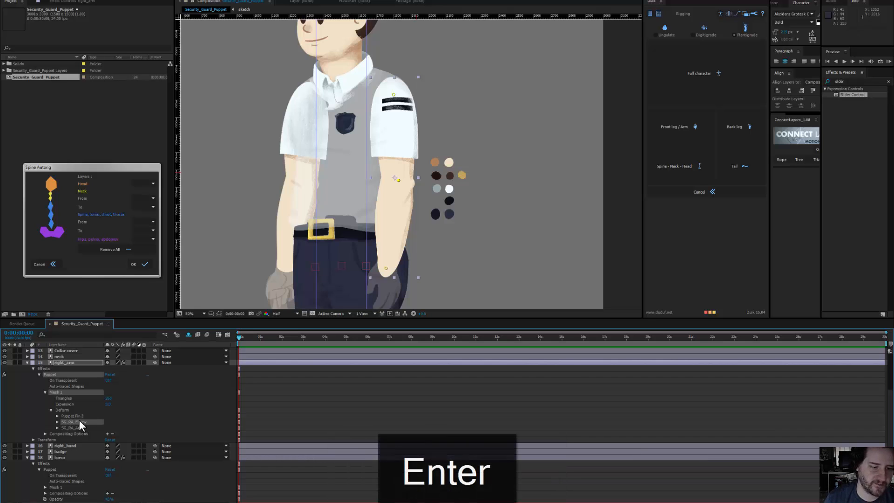
Step: Rename the right_arm layer's wrist pin as SG_RA_Hand
{"action": "left_click", "coordinate": [80, 415]}
{"action": "key", "text": "Return"}
{"action": "key", "text": "ctrl+v"}
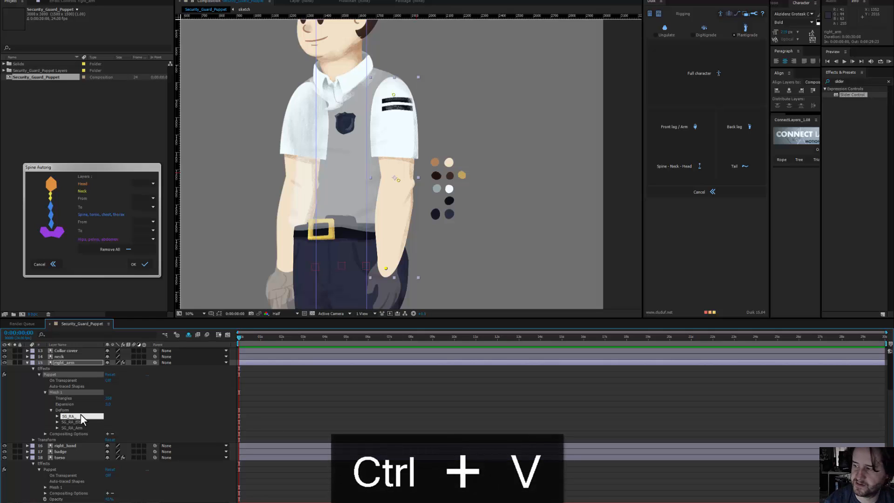
{"action": "type", "text": "Hand"}
{"action": "key", "text": "Return"}
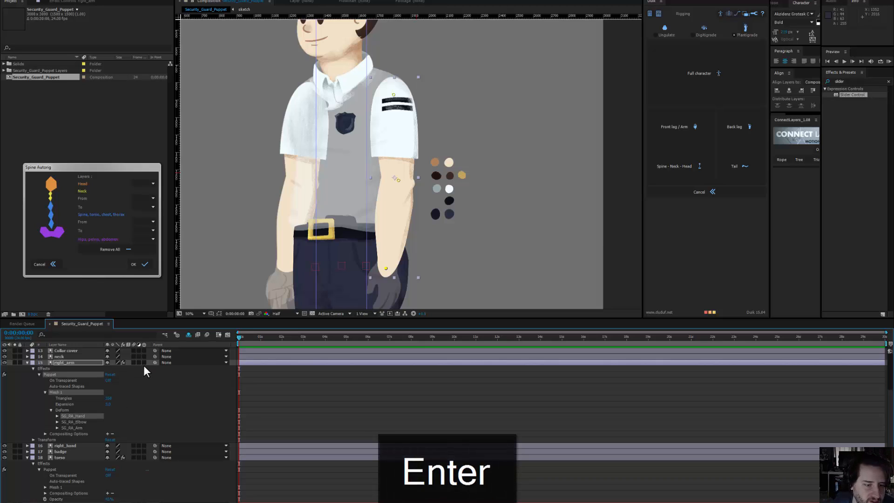
Step: Create Duik bones for all the Puppet pins of the right_arm layer
{"action": "left_click", "coordinate": [66, 362]}
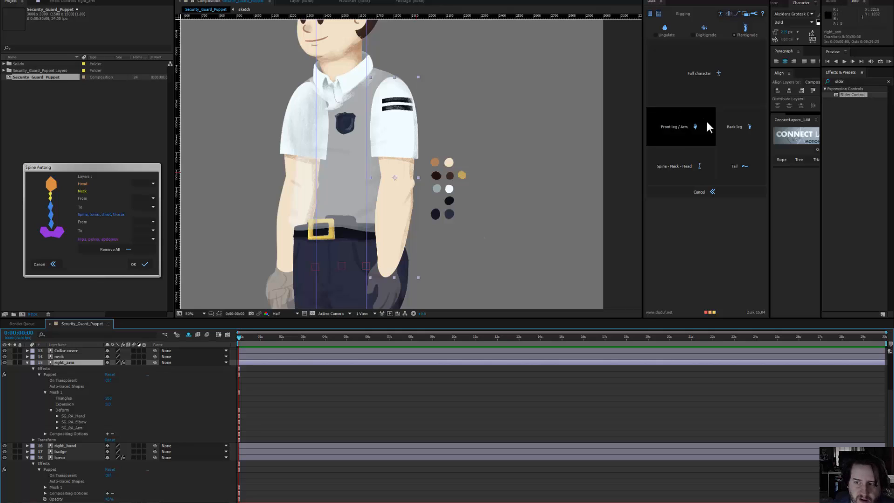
{"action": "left_click", "coordinate": [719, 14]}
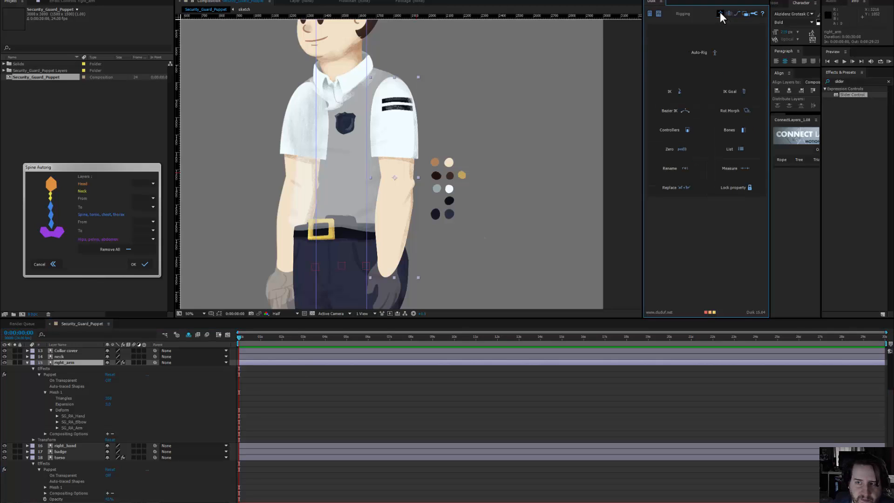
{"action": "left_click", "coordinate": [730, 133]}
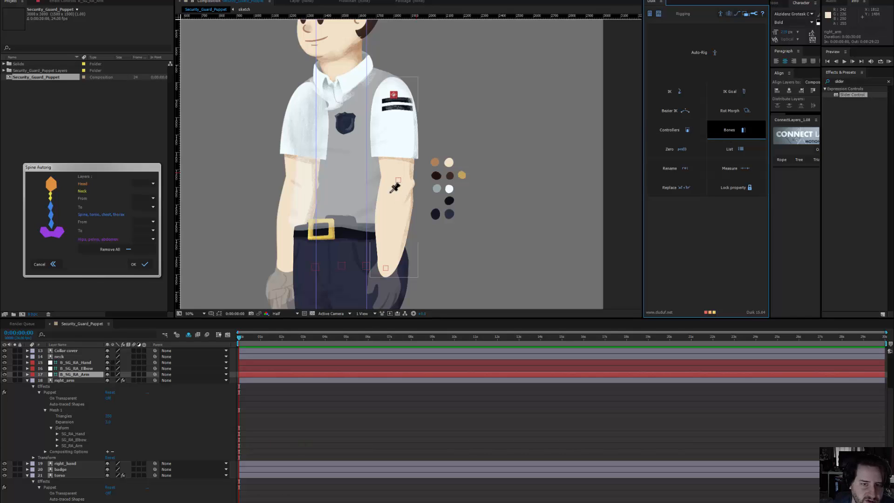
Step: Place Puppet pins at the shoulder, elbow and wrist of the left_arm layer
{"action": "left_click", "coordinate": [286, 149]}
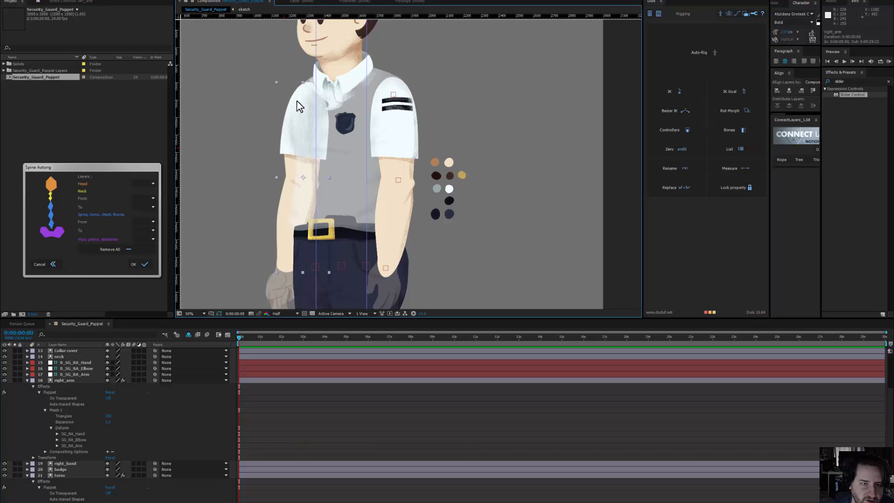
{"action": "key", "text": "ctrl+p"}
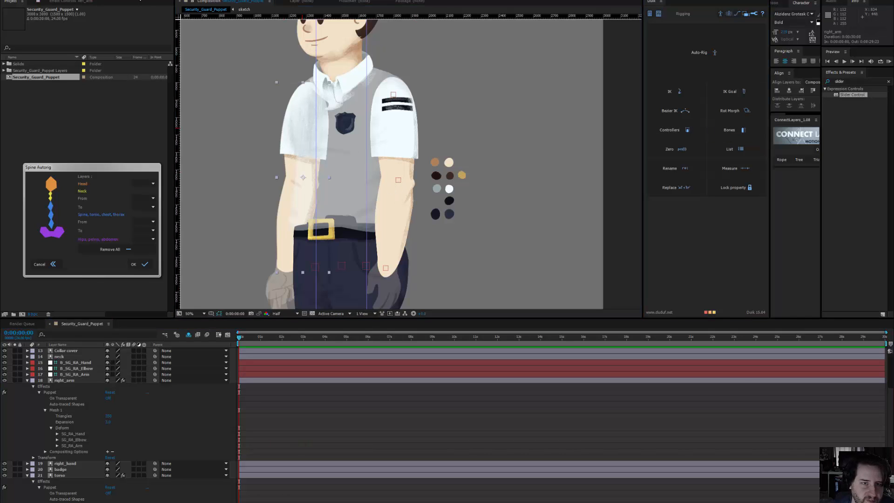
{"action": "left_click", "coordinate": [306, 105]}
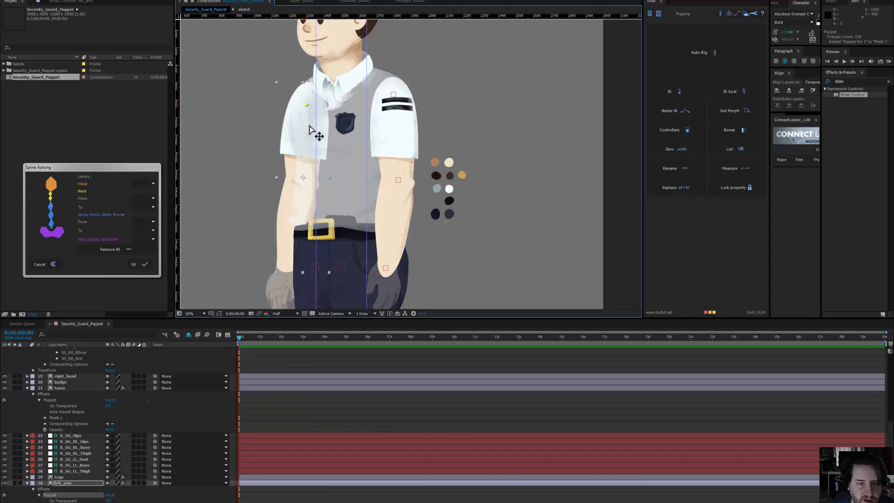
{"action": "left_click", "coordinate": [303, 183]}
{"action": "scroll", "coordinate": [309, 205], "scroll_direction": "down", "scroll_amount": 3}
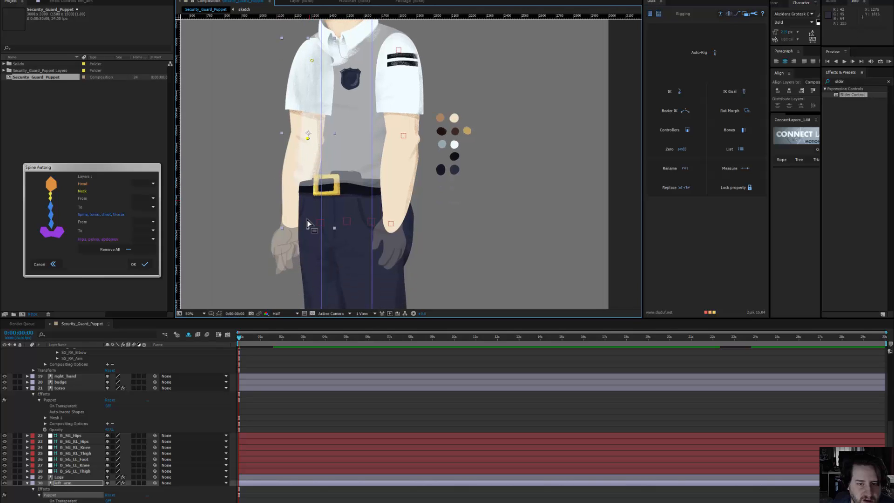
{"action": "left_click", "coordinate": [293, 217]}
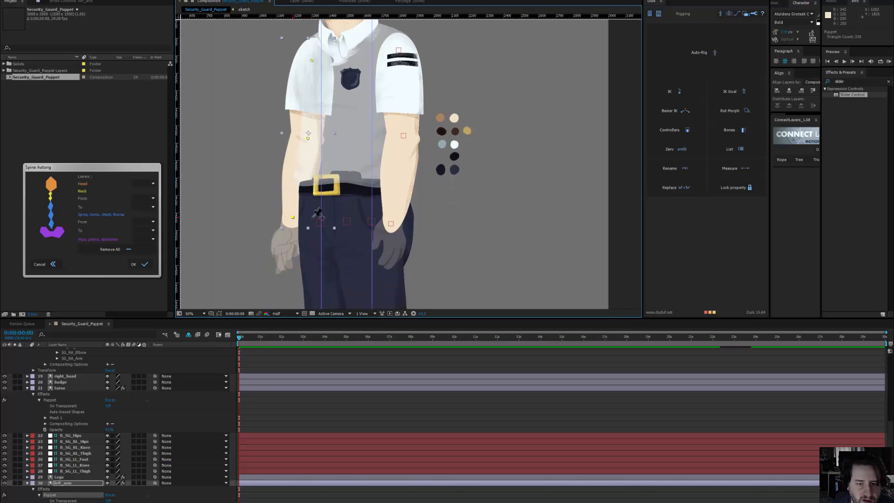
Step: Reveal the left_arm layer's Puppet pins and rename the shoulder pin as SG_LA_Arm
{"action": "scroll", "coordinate": [113, 448], "scroll_direction": "down", "scroll_amount": 3}
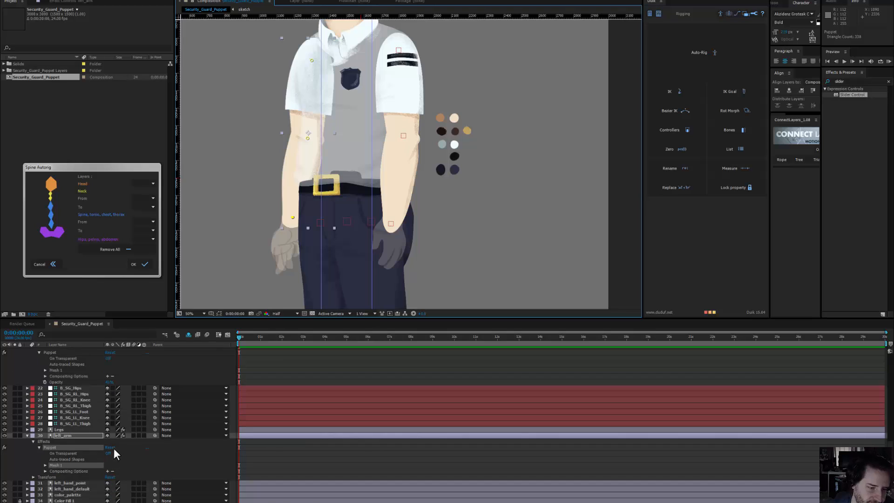
{"action": "left_click", "coordinate": [46, 465]}
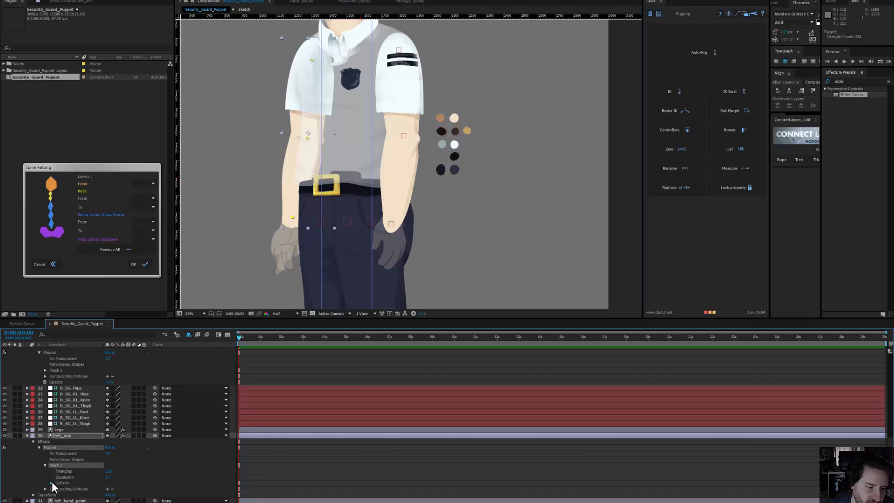
{"action": "left_click", "coordinate": [51, 482]}
{"action": "scroll", "coordinate": [74, 477], "scroll_direction": "down", "scroll_amount": 1}
{"action": "scroll", "coordinate": [94, 473], "scroll_direction": "down", "scroll_amount": 1}
{"action": "left_click", "coordinate": [82, 465]}
{"action": "key", "text": "Return"}
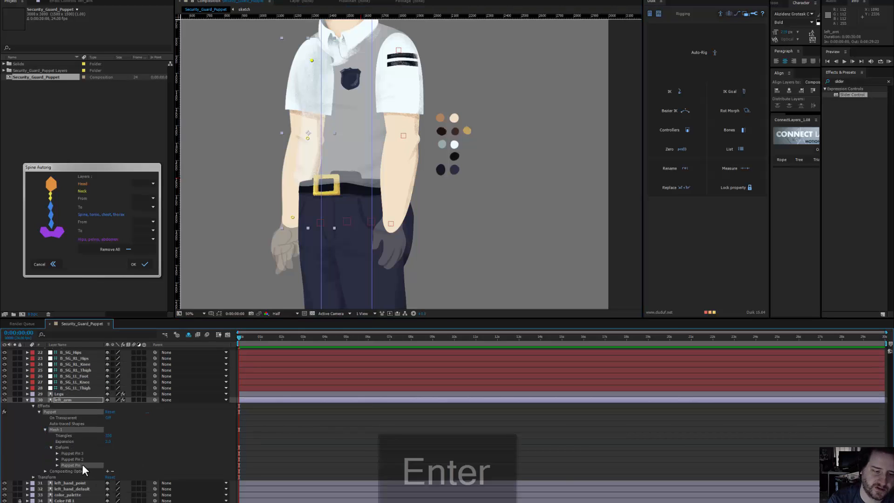
{"action": "key", "text": "ctrl+v"}
{"action": "key", "text": "Left"}
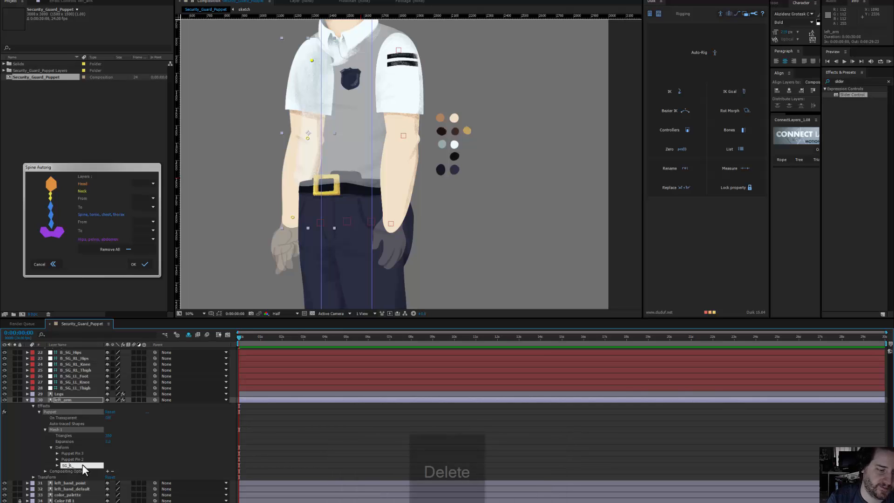
{"action": "key", "text": "BackSpace"}
{"action": "type", "text": "L"}
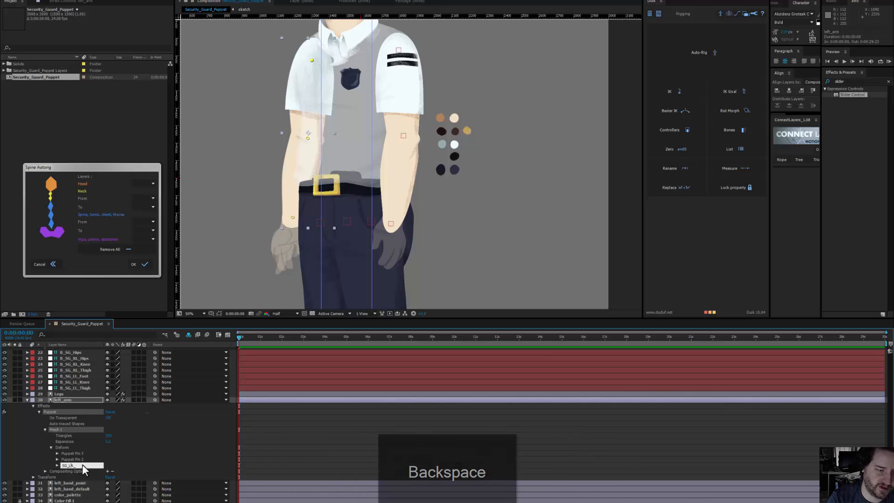
{"action": "key", "text": "Right"}
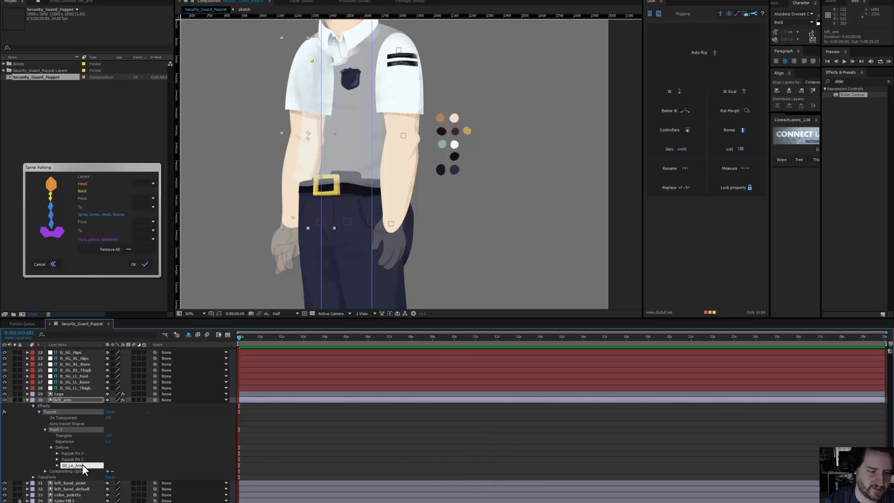
{"action": "key", "text": "Return"}
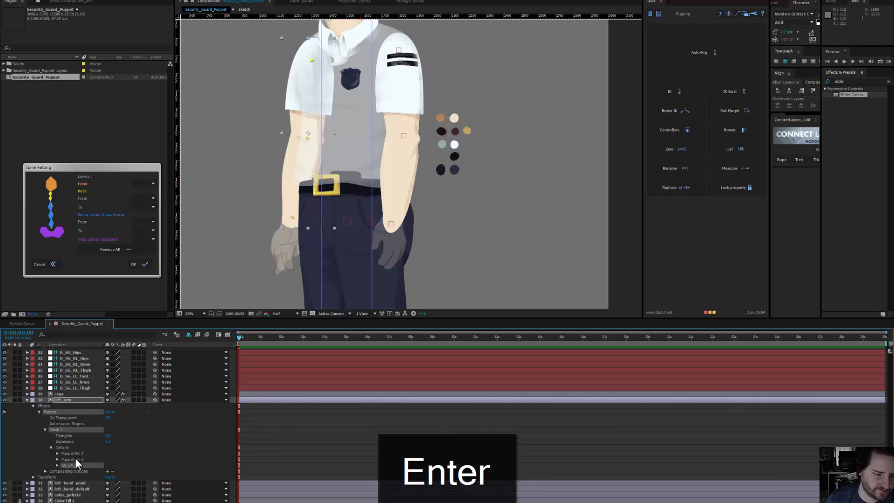
Step: Rename the left_arm layer's elbow pin as SG_LA_Elbow
{"action": "left_click", "coordinate": [75, 458]}
{"action": "key", "text": "Return"}
{"action": "type", "text": "SG_RA_"}
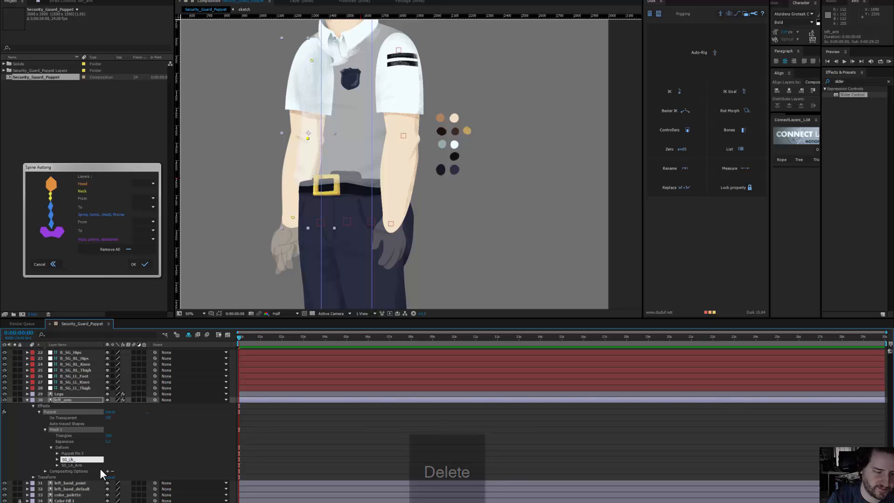
{"action": "type", "text": "El"}
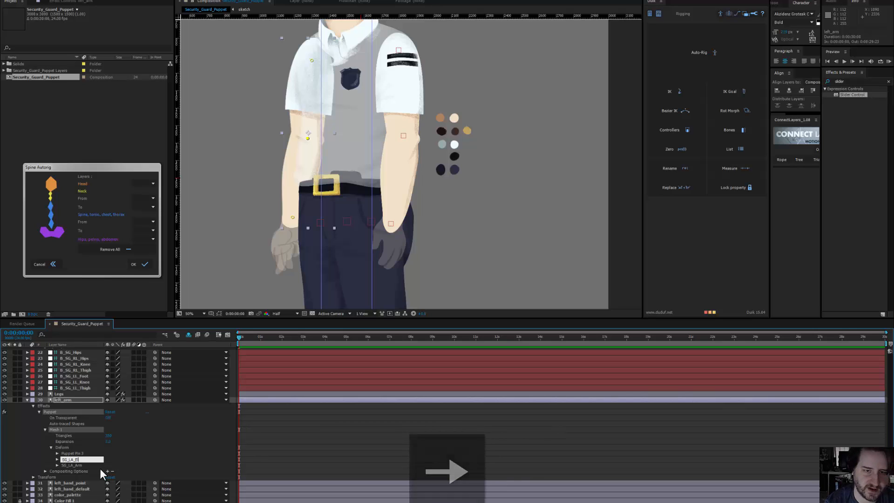
{"action": "type", "text": "bow"}
{"action": "key", "text": "Return"}
Step: Rename the left_arm layer's wrist pin as SG_LA_Hand
{"action": "left_click", "coordinate": [80, 453]}
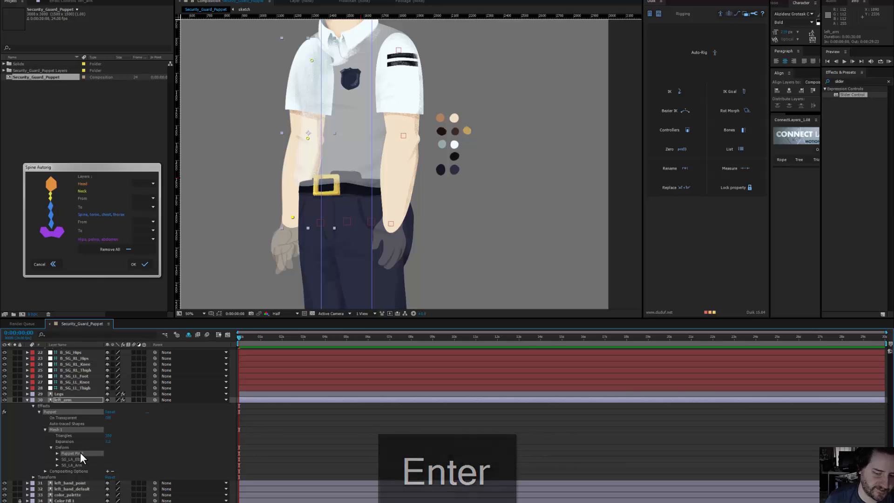
{"action": "key", "text": "Return"}
{"action": "type", "text": "SG_RA_"}
{"action": "key", "text": "Left"}
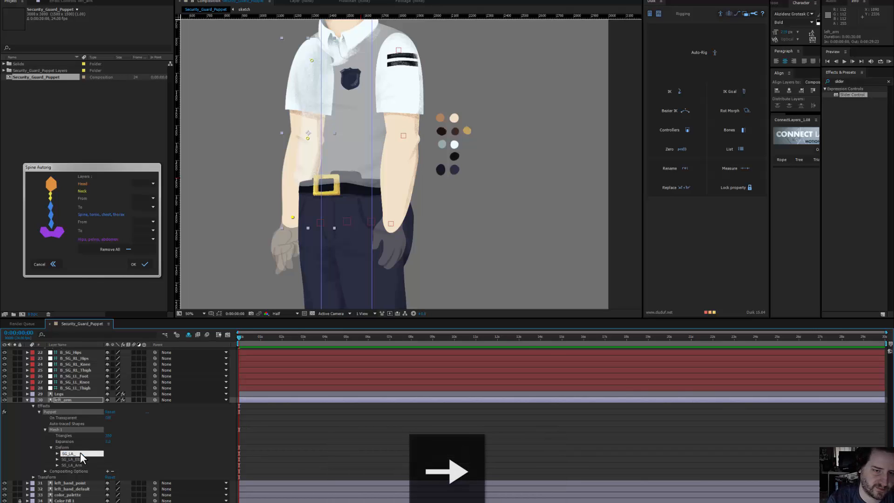
{"action": "type", "text": "nd"}
{"action": "key", "text": "Return"}
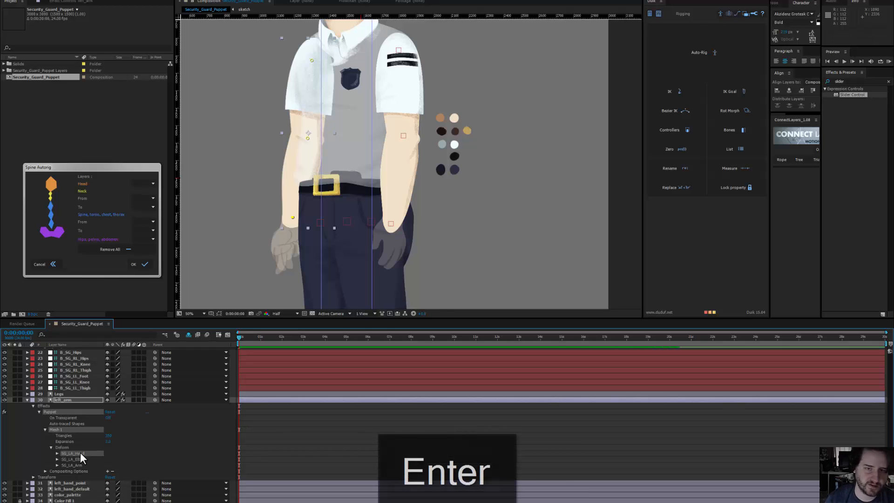
Step: Undo the bone made for the hand pin alone and create Duik bones for all the left_arm layer's Puppet pins
{"action": "left_click", "coordinate": [734, 128]}
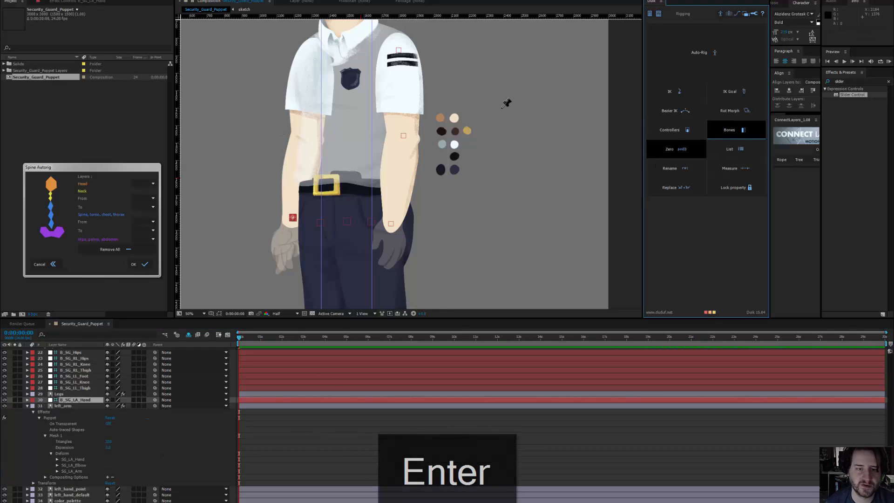
{"action": "key", "text": "ctrl+z"}
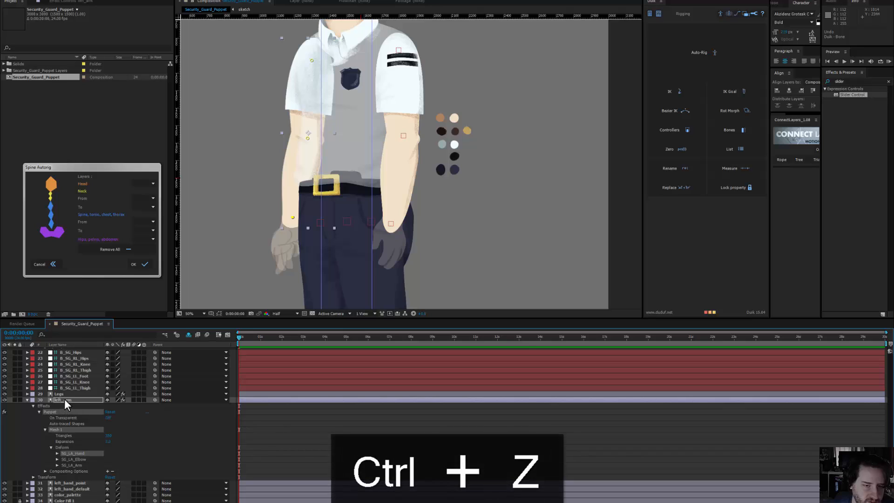
{"action": "left_click", "coordinate": [739, 130]}
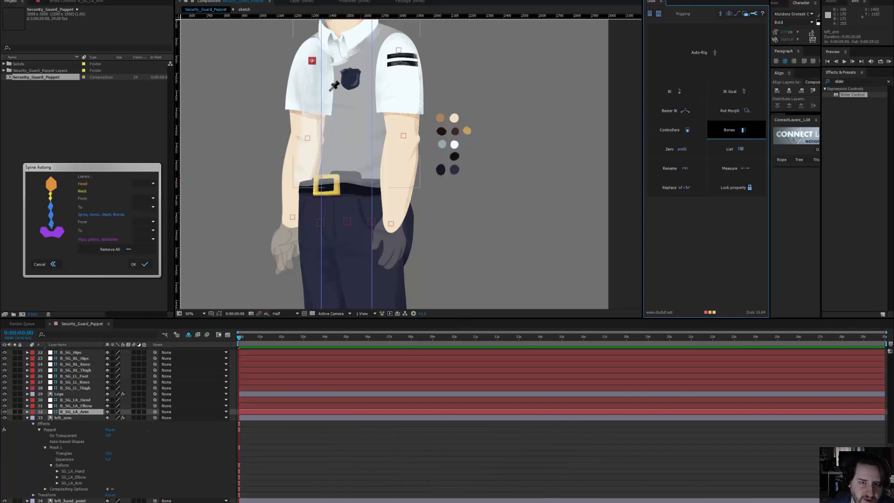
{"action": "left_click", "coordinate": [66, 124]}
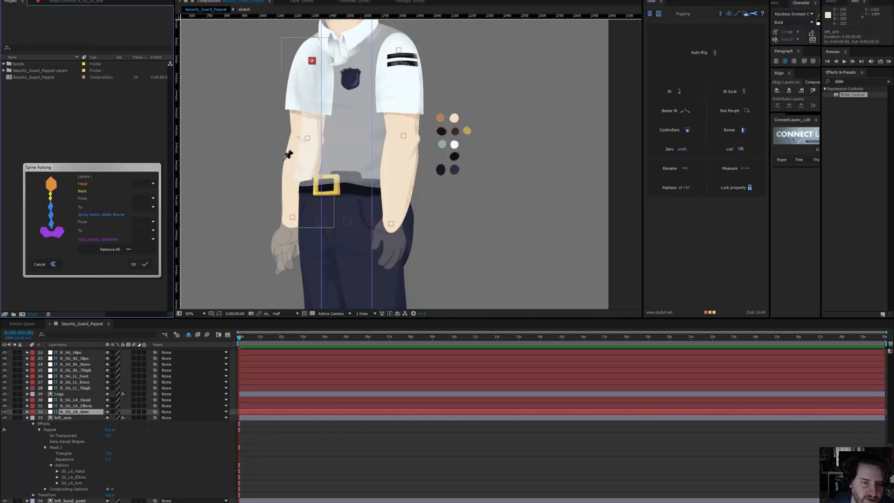
Step: Add a new null object to the Security_Guard_Puppet composition
{"action": "right_click", "coordinate": [225, 199]}
{"action": "mouse_move", "coordinate": [249, 208]}
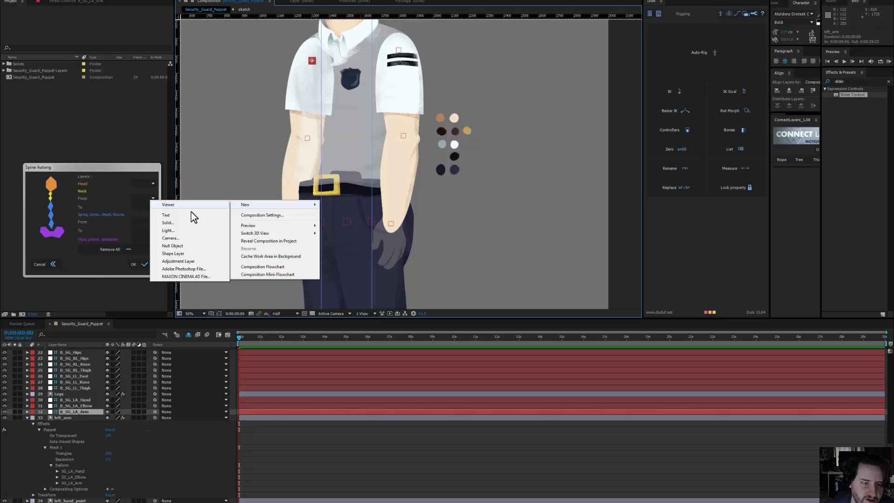
{"action": "left_click", "coordinate": [186, 242]}
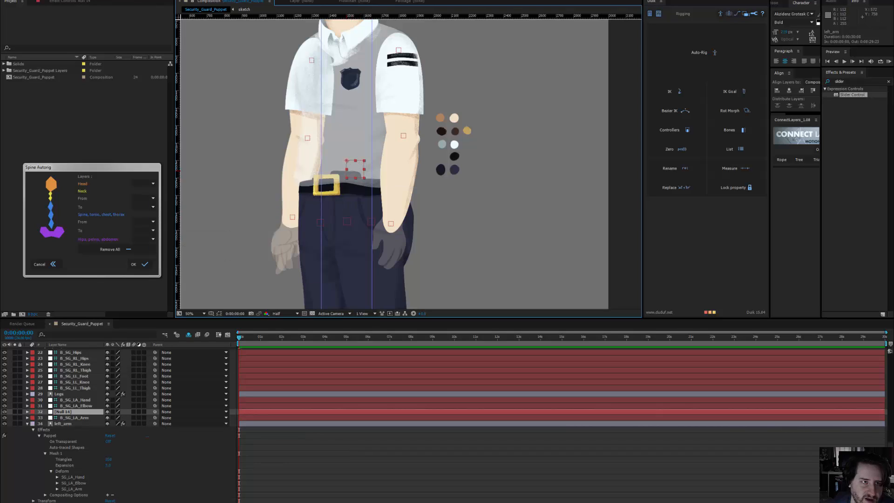
Step: Name the new null Null for DUIK and set its width and height to 50 px
{"action": "left_click", "coordinate": [62, 1]}
{"action": "left_click", "coordinate": [61, 2]}
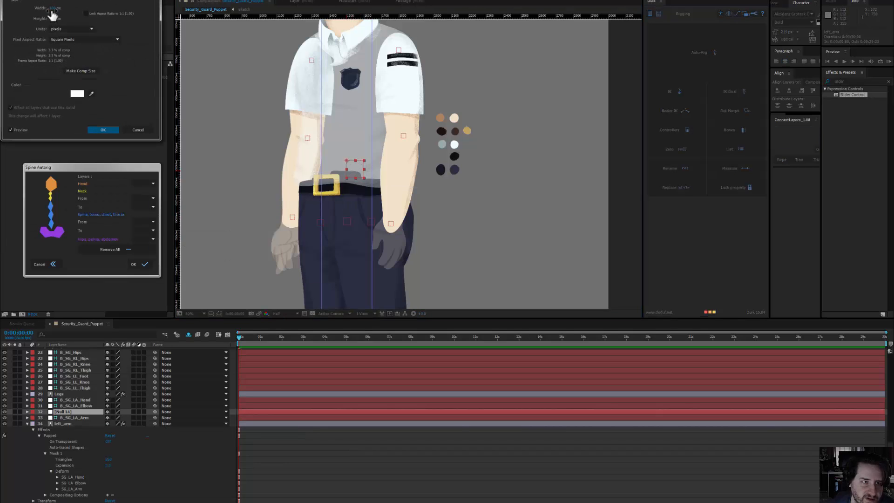
{"action": "key", "text": "Tab"}
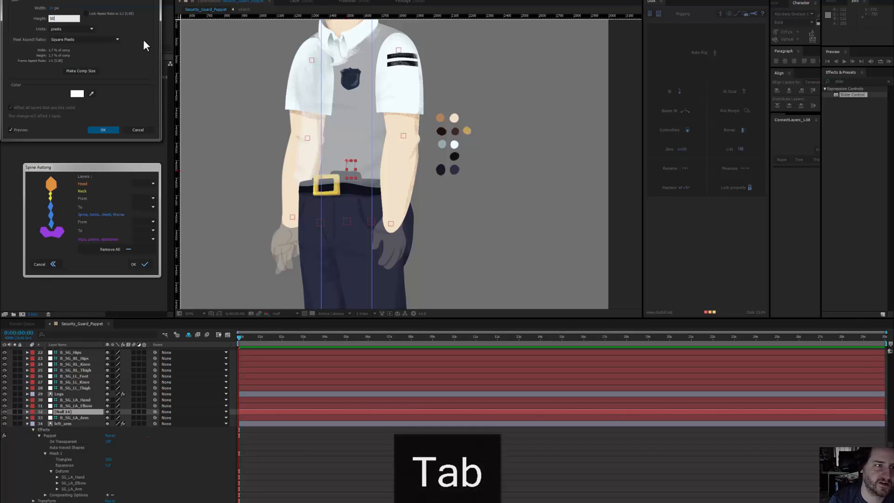
{"action": "type", "text": "50"}
{"action": "key", "text": "shift+Tab"}
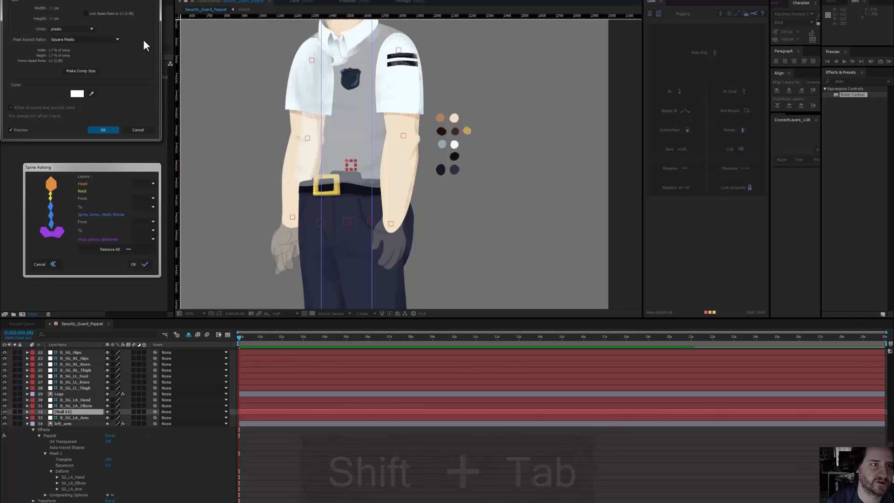
{"action": "key", "text": "Return"}
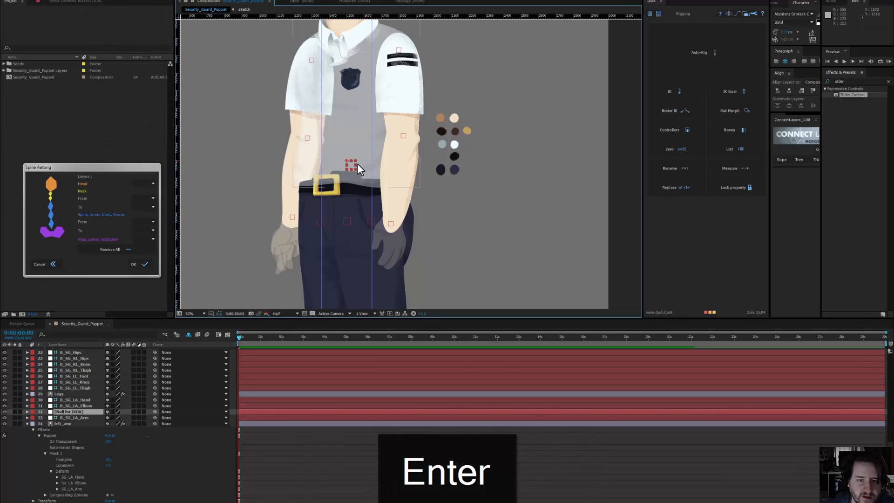
Step: Move the null to the collar area beside the left_arm shoulder and turn off snapping to guides
{"action": "left_click_drag", "start_coordinate": [354, 164], "coordinate": [330, 65]}
{"action": "left_click", "coordinate": [23, 0]}
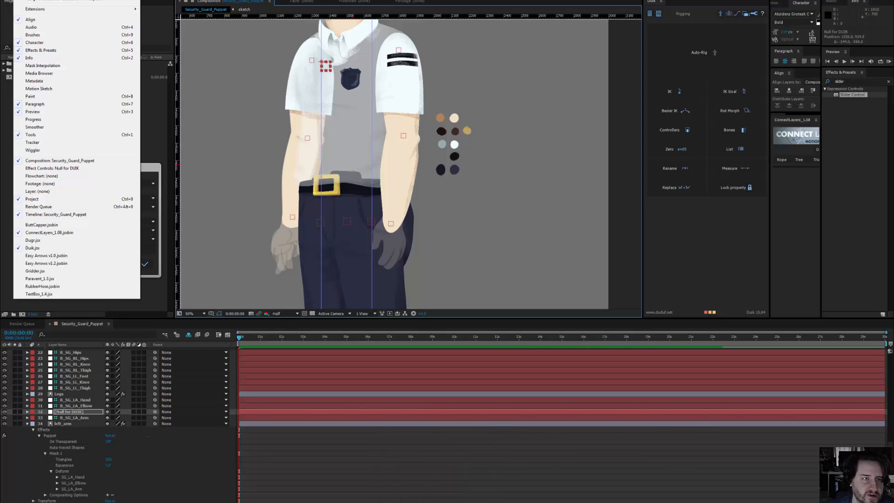
{"action": "mouse_move", "coordinate": [7, 0]}
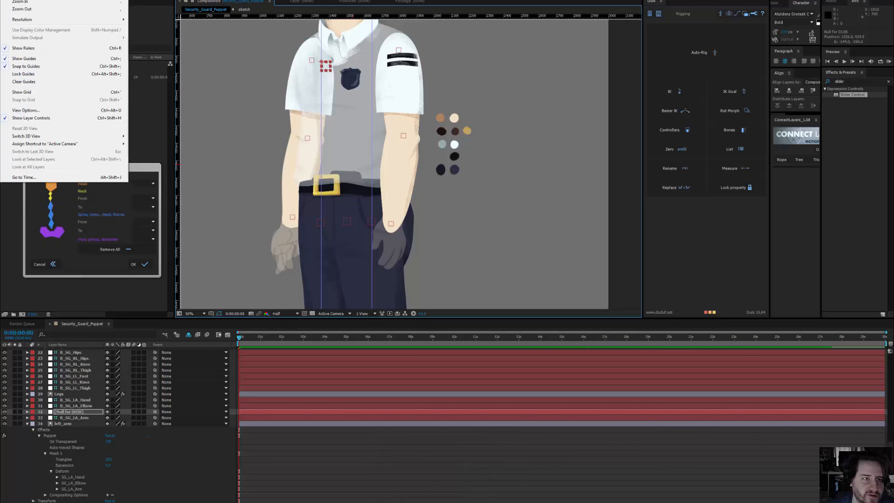
{"action": "left_click", "coordinate": [76, 69]}
Step: Fine-tune the null's position beside the left_arm shoulder and place a duplicate at the same height on the right_arm side of the chest
{"action": "left_click_drag", "start_coordinate": [347, 173], "coordinate": [335, 243]}
{"action": "scroll", "coordinate": [316, 137], "scroll_direction": "up", "scroll_amount": 1}
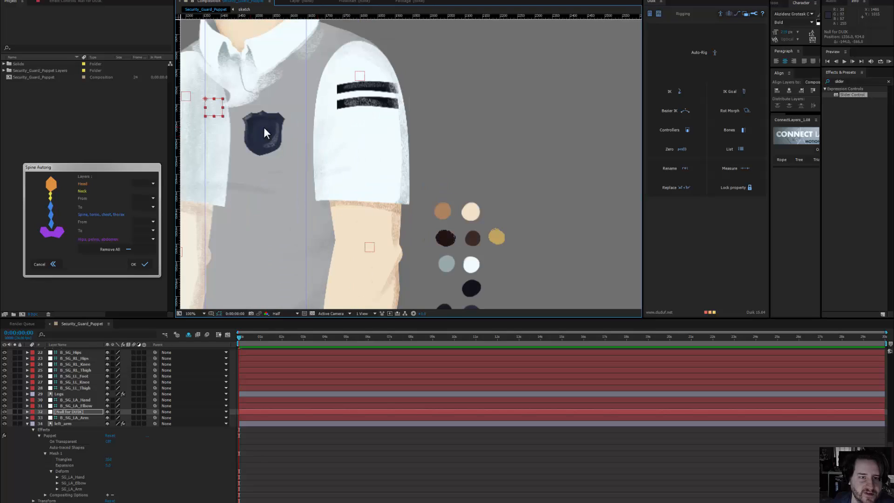
{"action": "left_click_drag", "start_coordinate": [320, 139], "coordinate": [425, 175]}
{"action": "left_click_drag", "start_coordinate": [325, 144], "coordinate": [380, 121]}
{"action": "key", "text": "ctrl+d"}
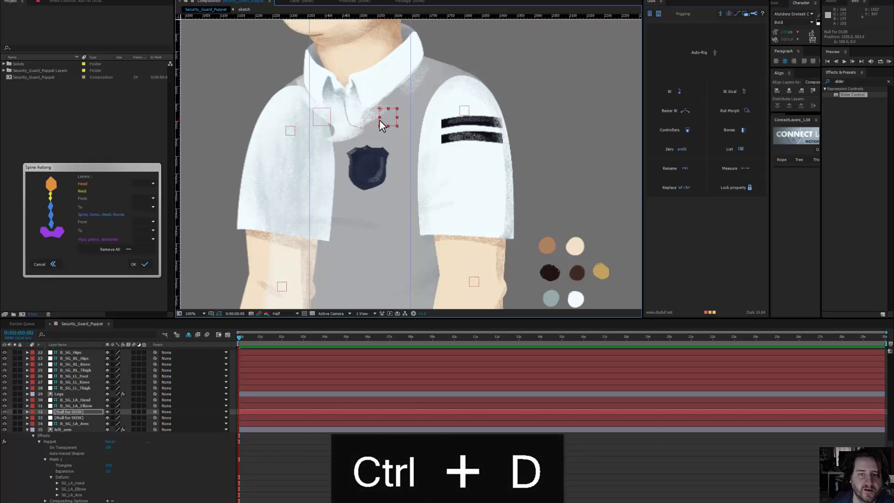
Step: Lock the left_arm layer so that it cannot be selected in place of its bones
{"action": "left_click", "coordinate": [287, 127]}
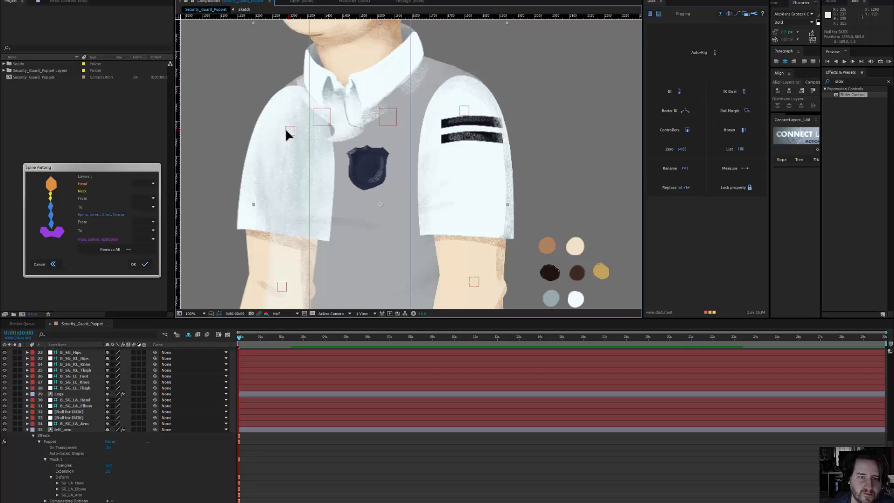
{"action": "scroll", "coordinate": [367, 252], "scroll_direction": "down", "scroll_amount": 1}
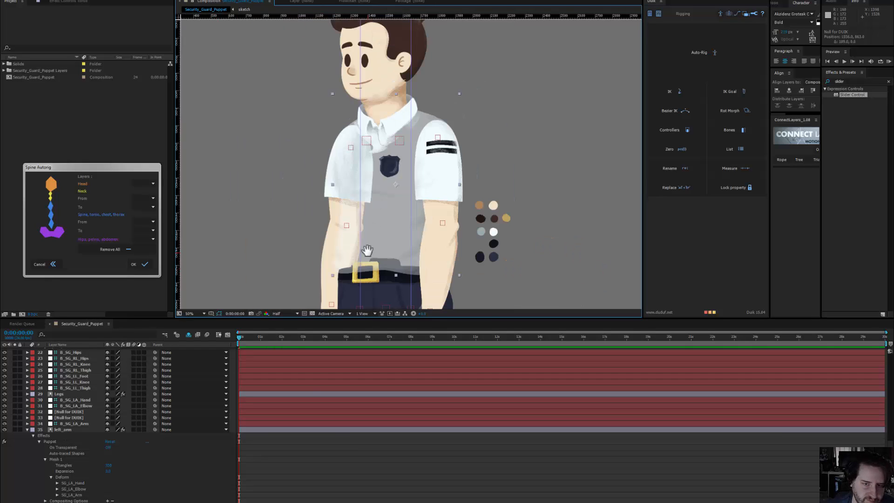
{"action": "left_click_drag", "start_coordinate": [367, 251], "coordinate": [329, 209]}
{"action": "left_click", "coordinate": [281, 227]}
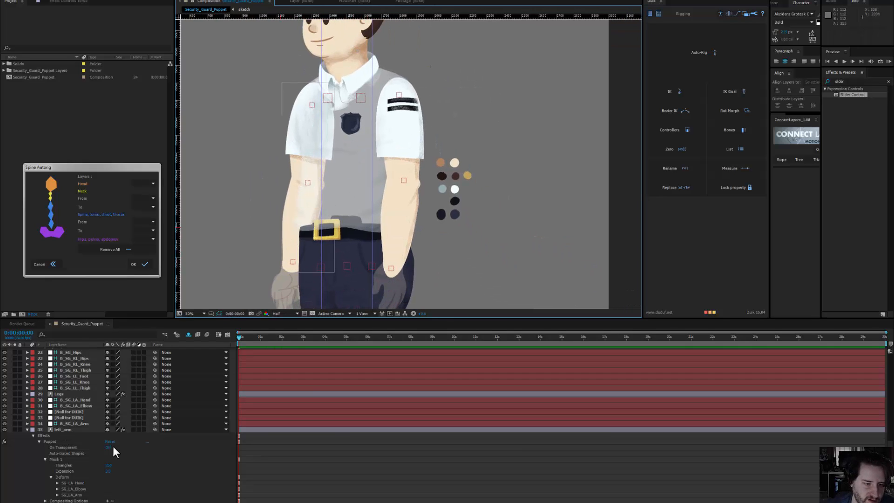
{"action": "scroll", "coordinate": [113, 446], "scroll_direction": "down", "scroll_amount": 2}
{"action": "scroll", "coordinate": [69, 460], "scroll_direction": "up", "scroll_amount": 10}
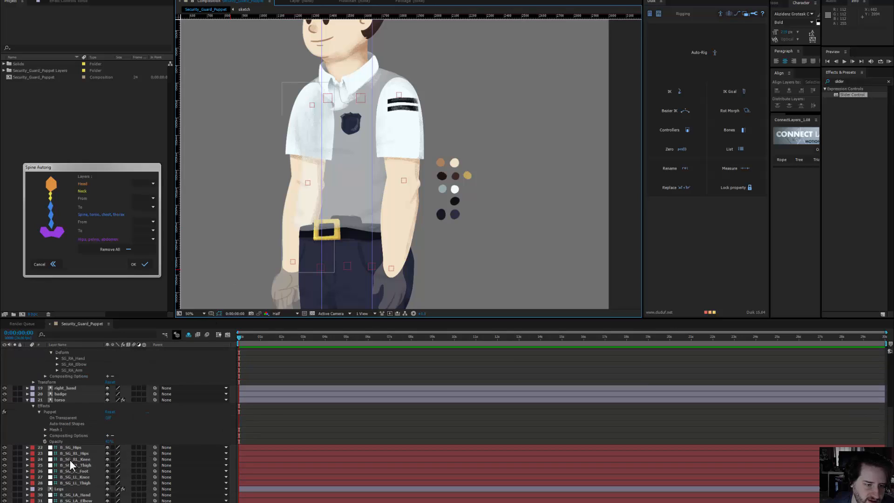
{"action": "scroll", "coordinate": [69, 459], "scroll_direction": "down", "scroll_amount": 8}
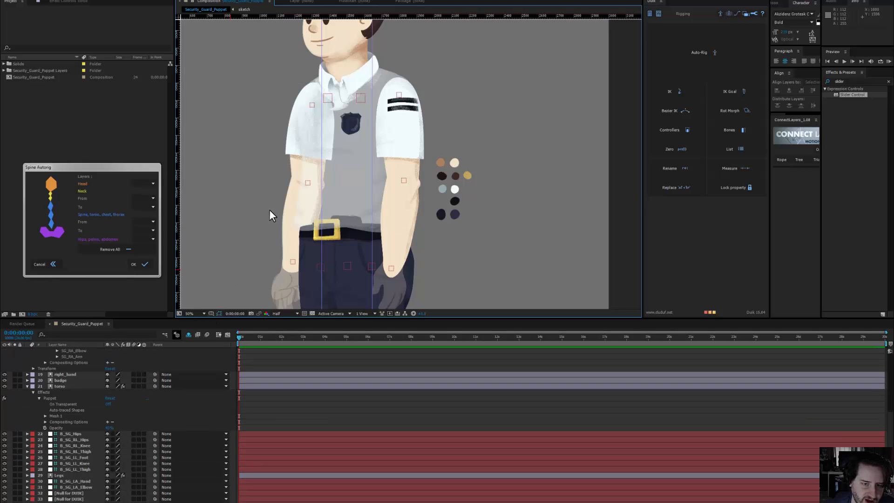
{"action": "left_click", "coordinate": [289, 216]}
{"action": "scroll", "coordinate": [77, 469], "scroll_direction": "down", "scroll_amount": 5}
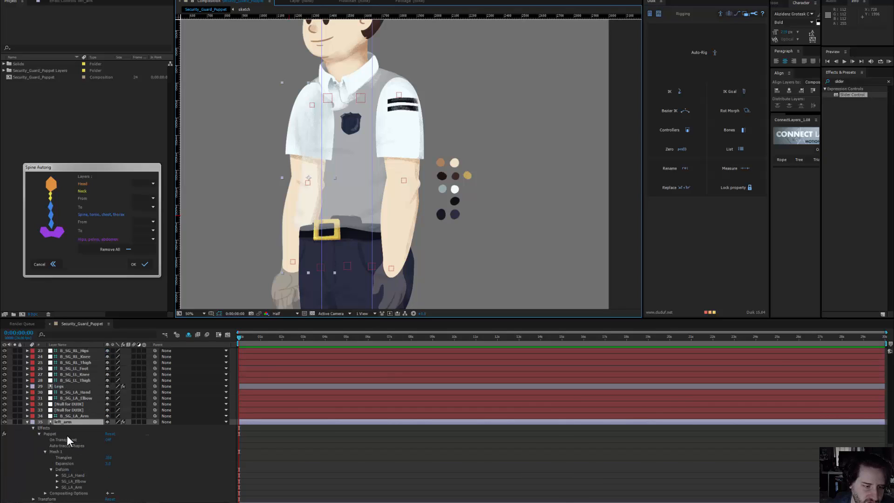
{"action": "key", "text": "ctrl+2"}
{"action": "left_click", "coordinate": [20, 421]}
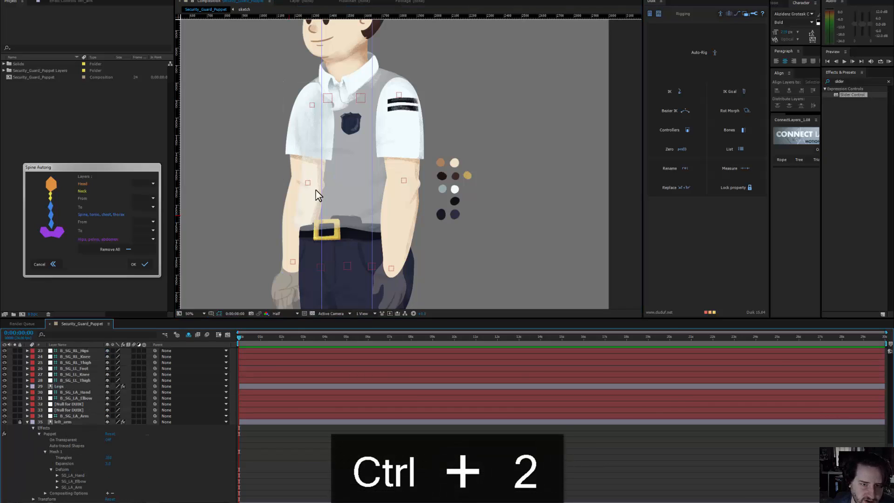
Step: Lock the torso layer so that it does not block selecting the shoulder bone
{"action": "left_click", "coordinate": [309, 101]}
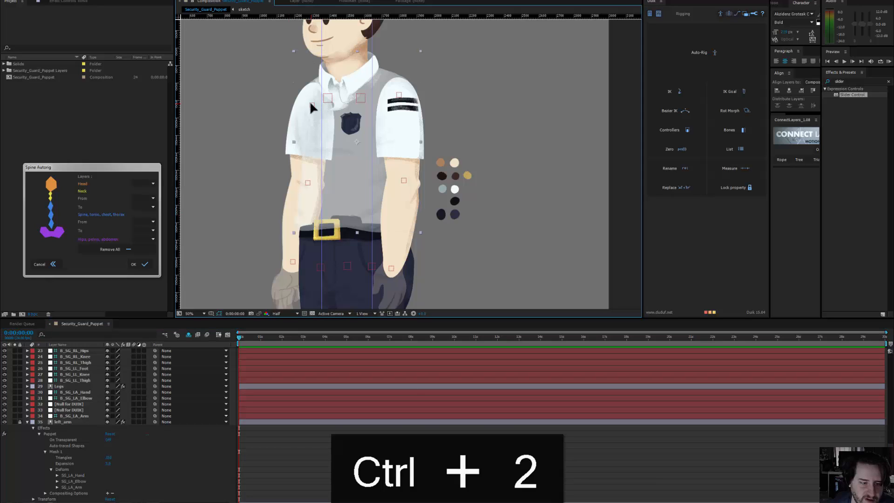
{"action": "scroll", "coordinate": [40, 451], "scroll_direction": "up", "scroll_amount": 5}
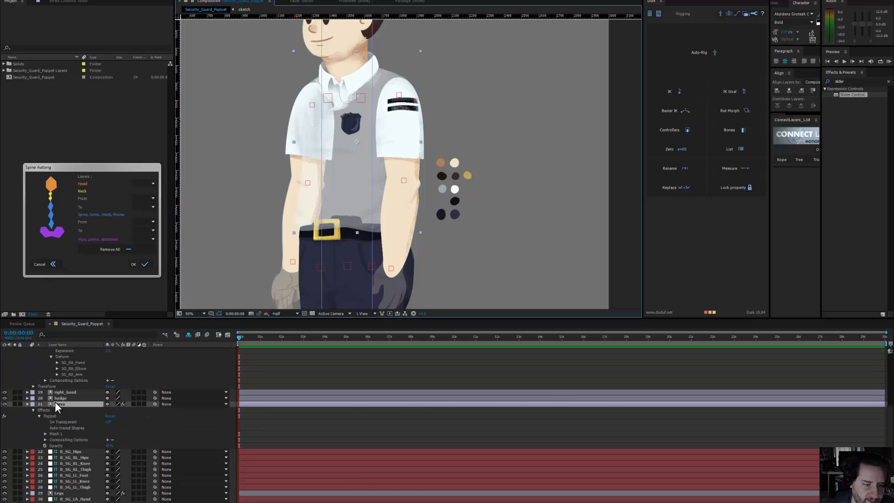
{"action": "left_click", "coordinate": [21, 403]}
Step: Test the left arm's deformation by moving its shoulder and elbow bones, undoing each move
{"action": "mouse_move", "coordinate": [312, 105]}
{"action": "left_mouse_down"}
{"action": "mouse_move", "coordinate": [288, 104]}
{"action": "mouse_move", "coordinate": [307, 104]}
{"action": "left_mouse_up"}
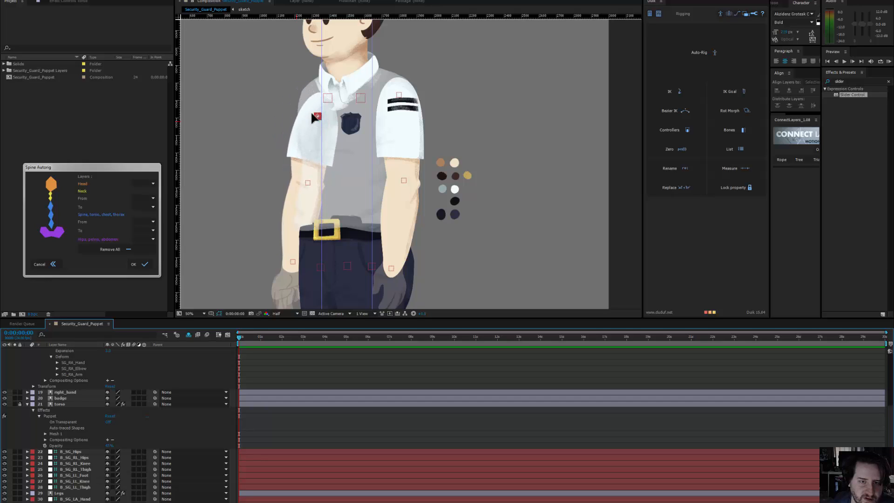
{"action": "key", "text": "ctrl+z"}
{"action": "left_click", "coordinate": [308, 183]}
{"action": "left_click_drag", "start_coordinate": [299, 185], "coordinate": [326, 123]}
{"action": "key", "text": "ctrl+z"}
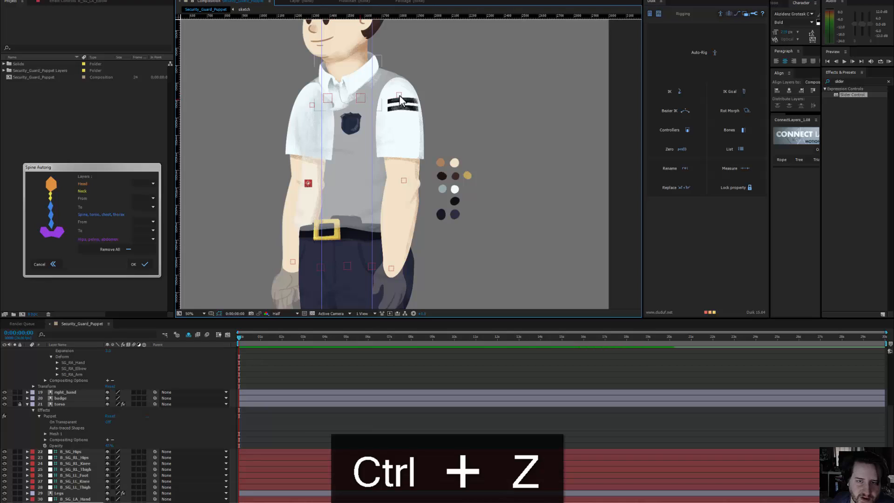
Step: Duplicate the chest null on the right_arm side and place the copy in the empty space beside the right shoulder
{"action": "left_click", "coordinate": [325, 97]}
{"action": "scroll", "coordinate": [73, 408], "scroll_direction": "up", "scroll_amount": 5}
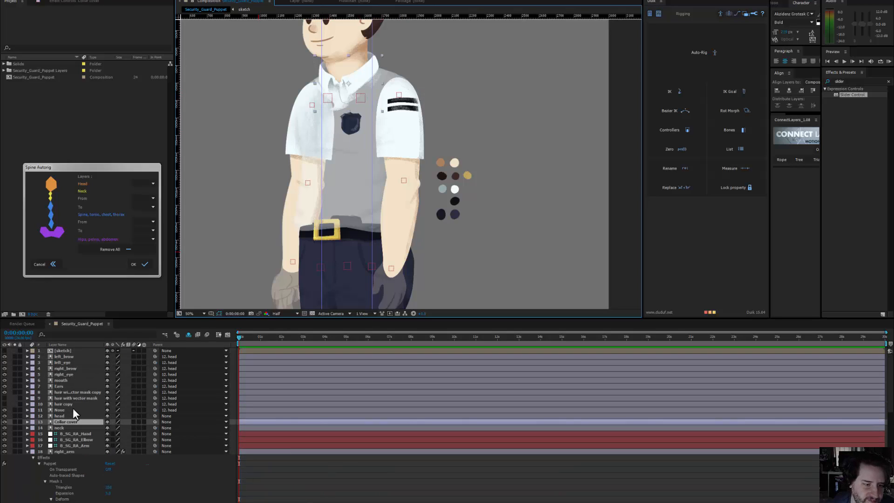
{"action": "scroll", "coordinate": [73, 407], "scroll_direction": "down", "scroll_amount": 10}
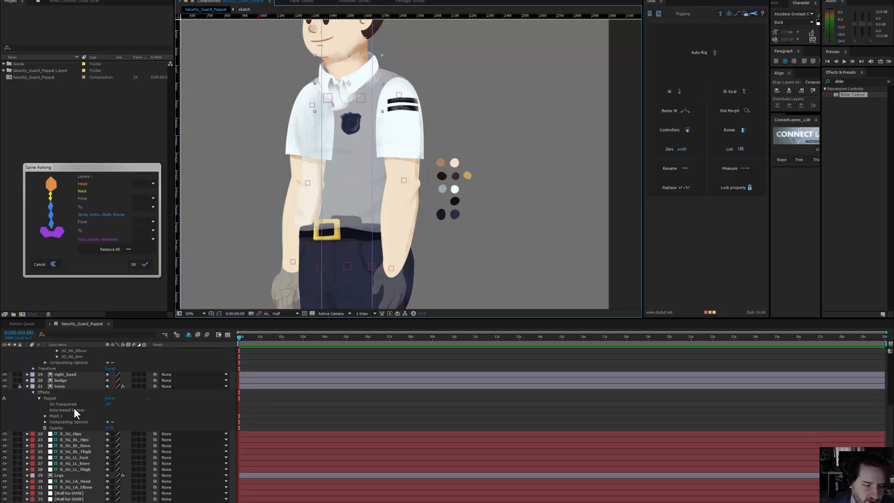
{"action": "left_click", "coordinate": [76, 385]}
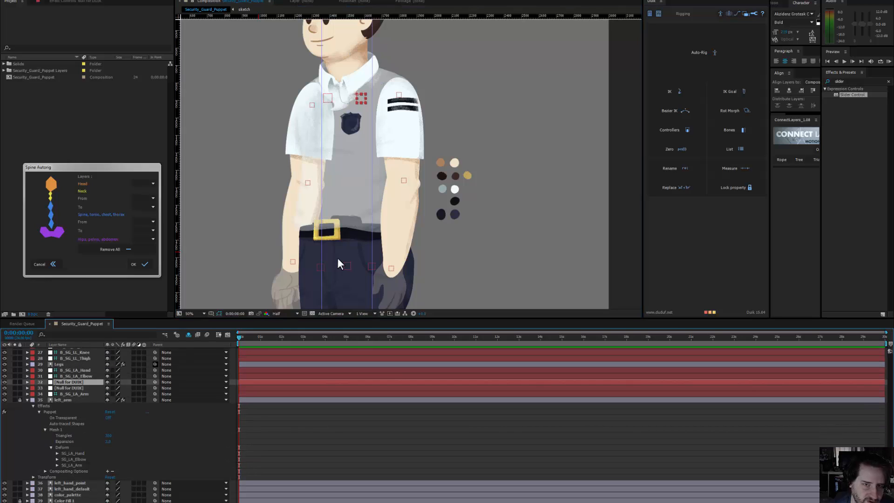
{"action": "key", "text": "ctrl+d"}
{"action": "left_click", "coordinate": [366, 99]}
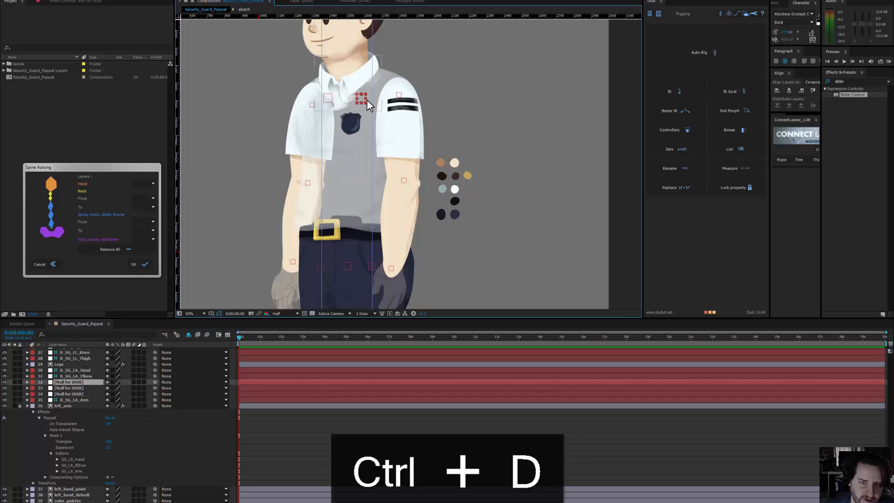
{"action": "left_click_drag", "start_coordinate": [497, 136], "coordinate": [473, 113]}
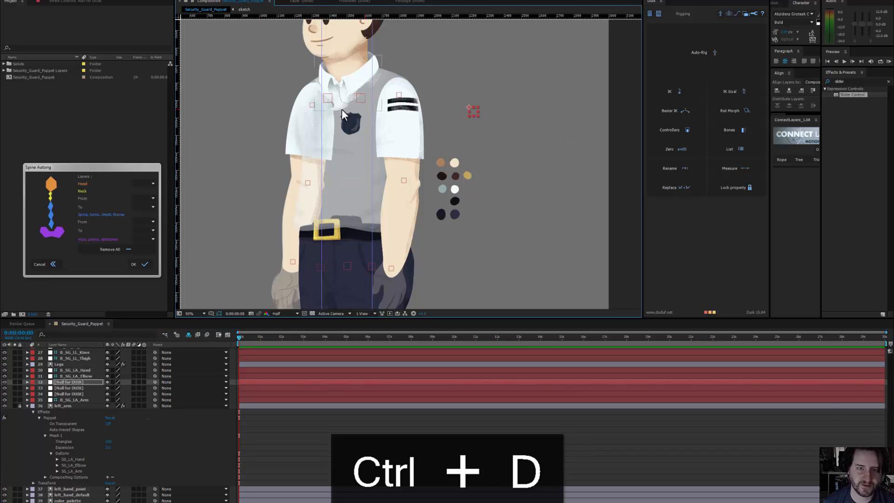
Step: Rename the chest null on the right_arm side as SG_RA_Clavicle
{"action": "left_click", "coordinate": [328, 104]}
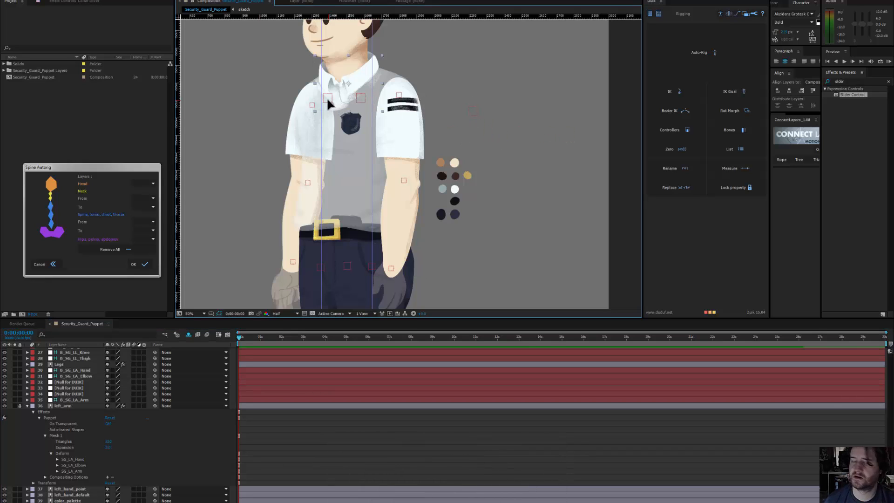
{"action": "left_click", "coordinate": [76, 388]}
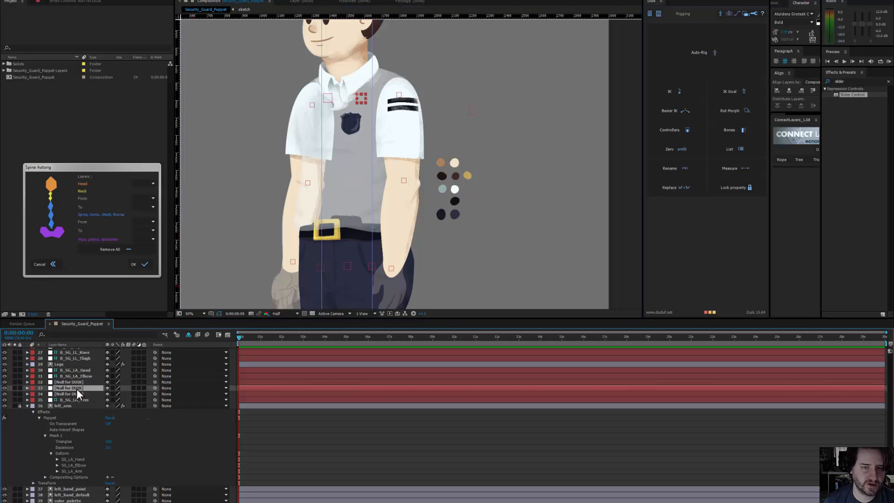
{"action": "key", "text": "Return"}
{"action": "type", "text": "SG_RA_"}
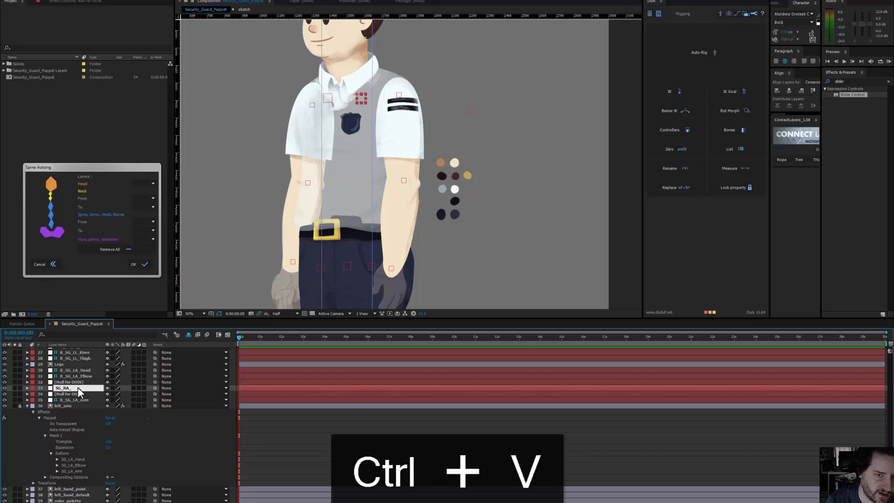
{"action": "type", "text": "Clavicle"}
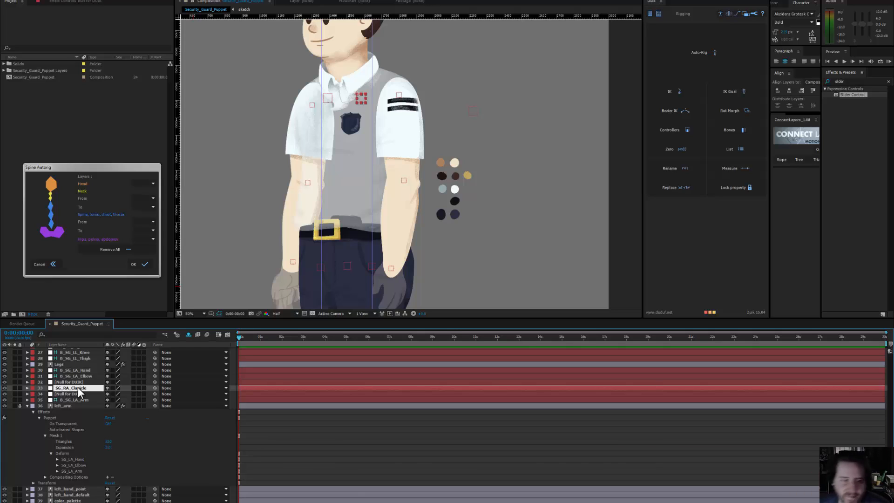
Step: Rename the collar null on the left_arm side as SG_LA_Clavicle
{"action": "left_click", "coordinate": [72, 395]}
{"action": "key", "text": "Return"}
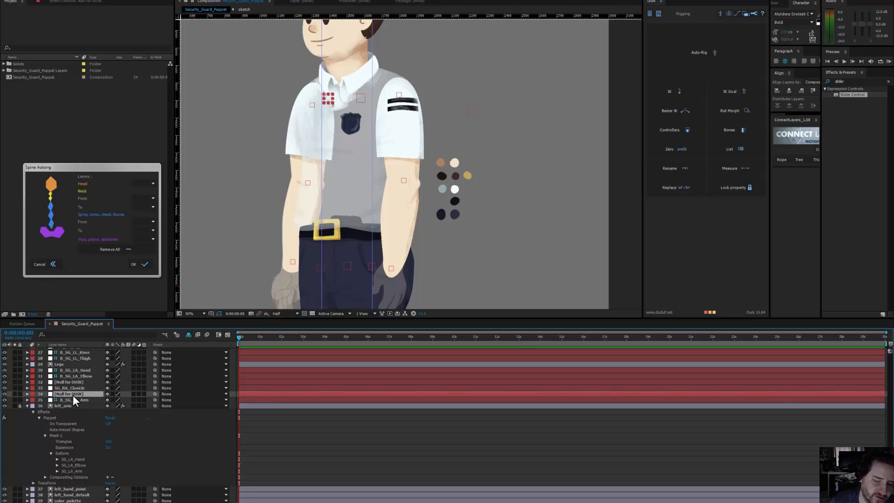
{"action": "type", "text": "SG_RA_"}
{"action": "key", "text": "Left"}
{"action": "key", "text": "Left"}
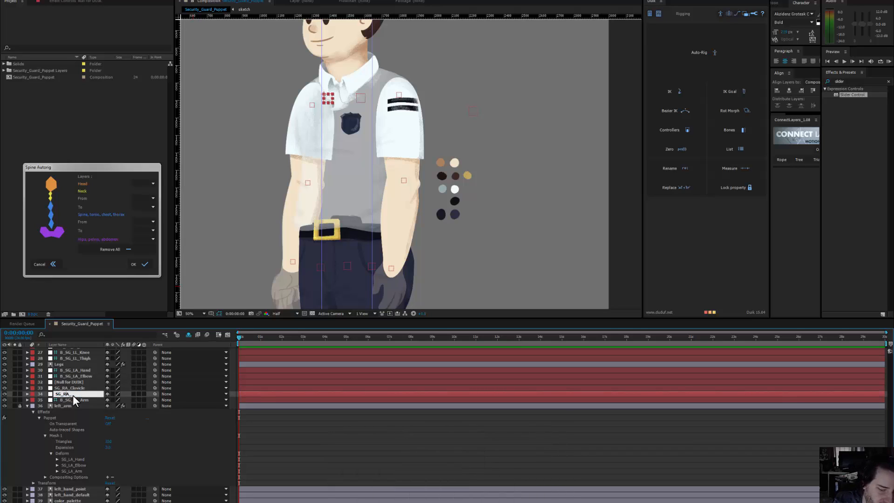
{"action": "key", "text": "BackSpace"}
{"action": "type", "text": "L"}
{"action": "key", "text": "Right"}
{"action": "key", "text": "Right"}
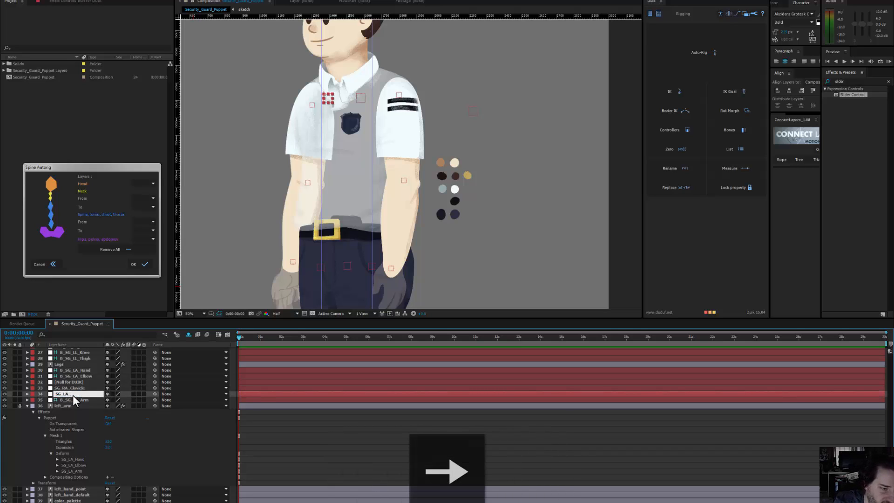
{"action": "type", "text": "Clavicle"}
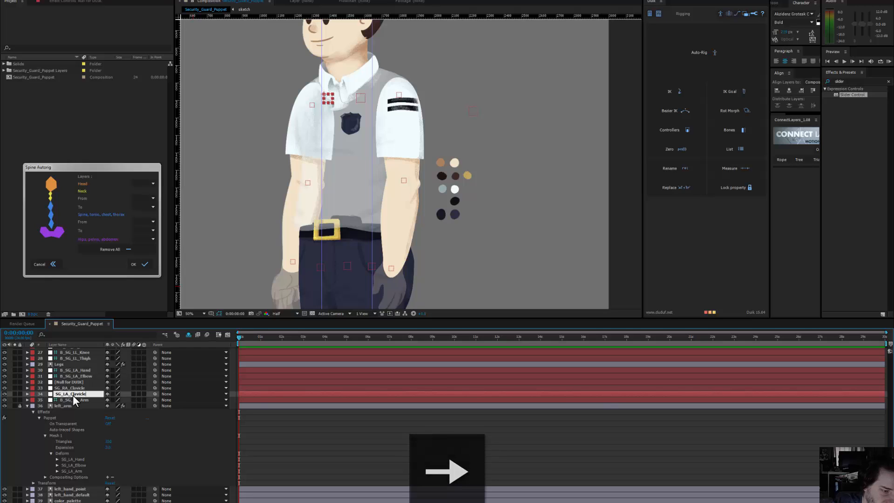
{"action": "key", "text": "Return"}
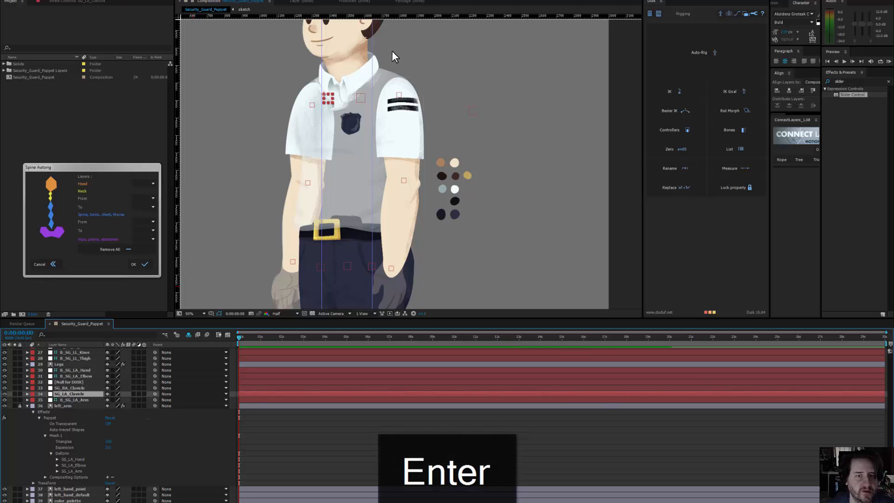
Step: Unlock the torso layer and select it
{"action": "left_click_drag", "start_coordinate": [373, 91], "coordinate": [361, 138]}
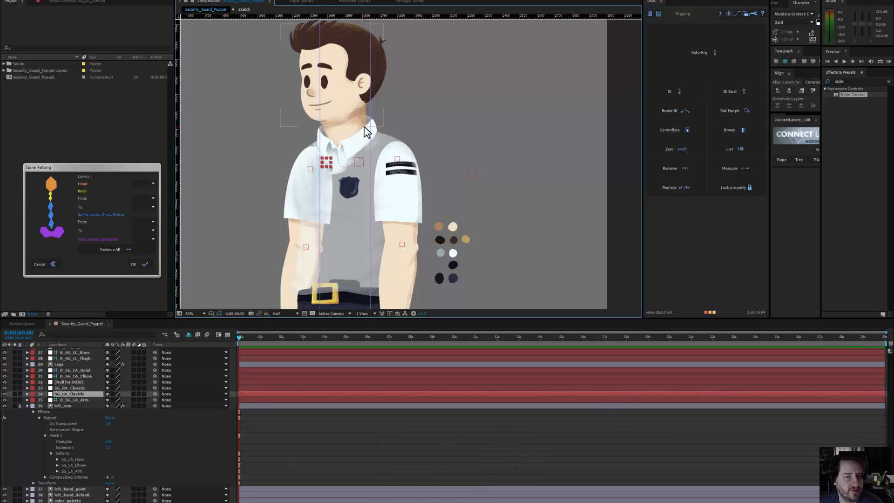
{"action": "left_click", "coordinate": [361, 247]}
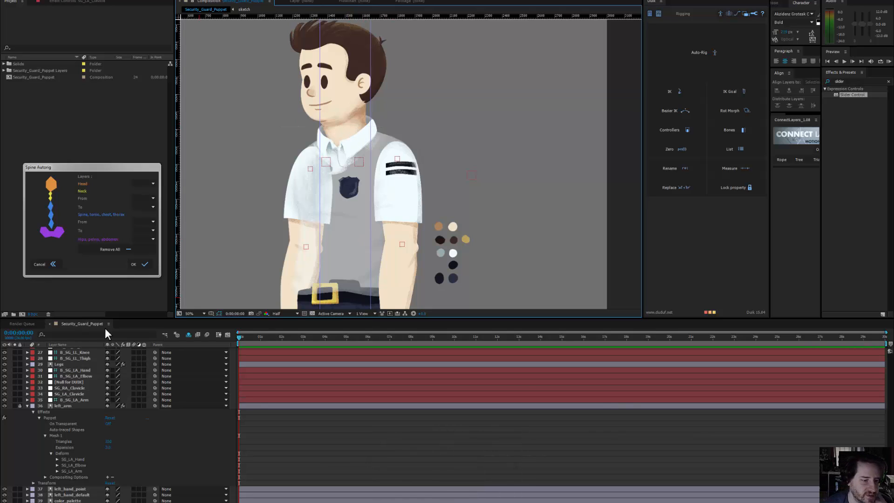
{"action": "scroll", "coordinate": [67, 400], "scroll_direction": "up", "scroll_amount": 6}
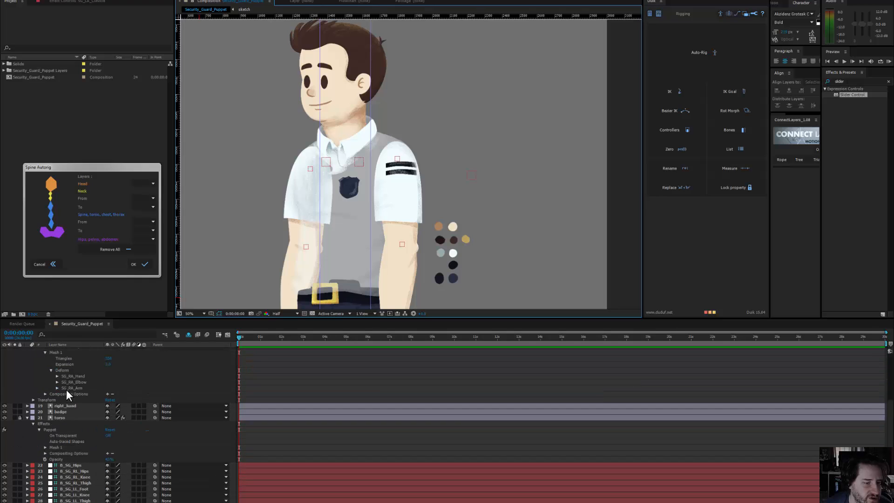
{"action": "scroll", "coordinate": [47, 433], "scroll_direction": "up", "scroll_amount": 2}
{"action": "left_click", "coordinate": [20, 436]}
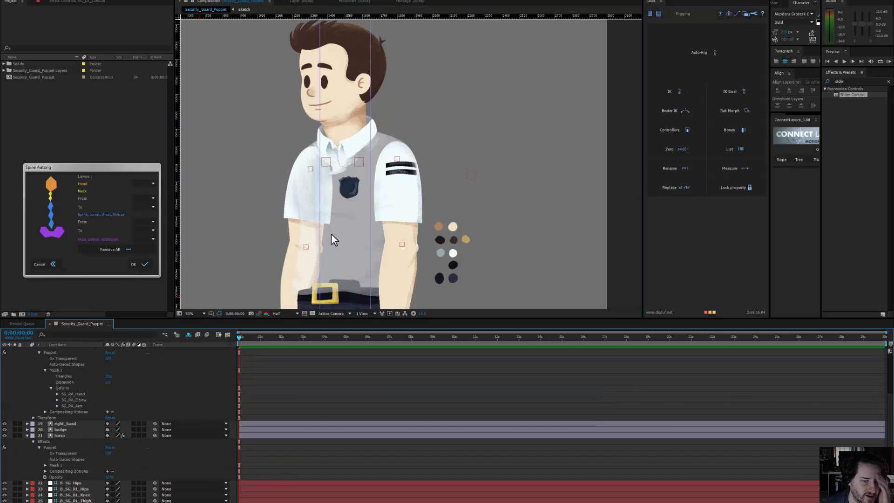
{"action": "left_click_drag", "start_coordinate": [363, 249], "coordinate": [356, 182]}
{"action": "left_click", "coordinate": [352, 183]}
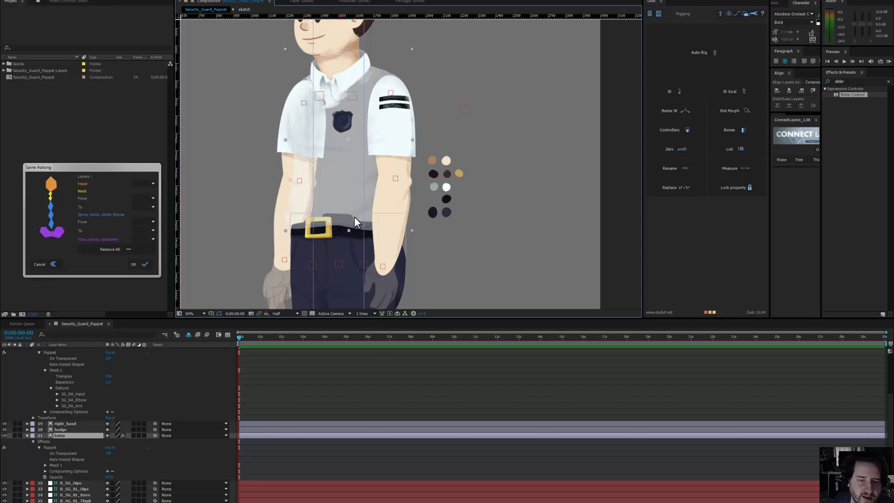
{"action": "left_click_drag", "start_coordinate": [349, 213], "coordinate": [348, 193]}
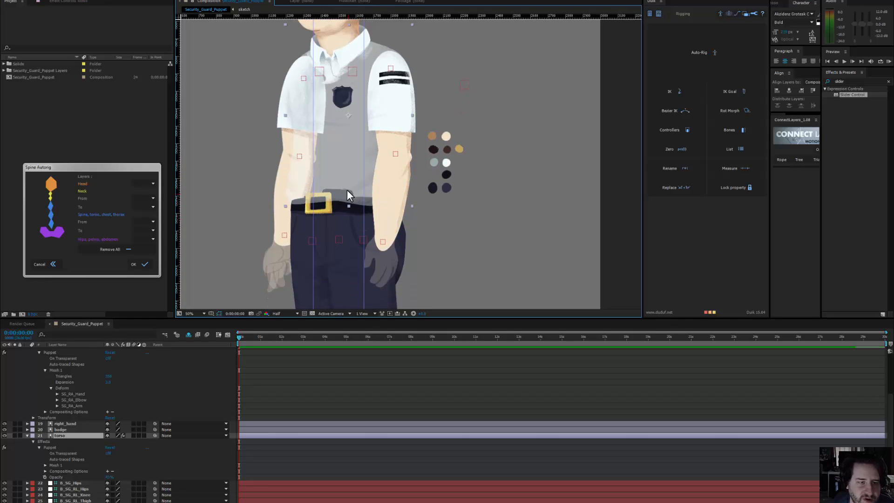
Step: Place four puppet pins up the middle of the torso layer, from the waist through the belly and chest to the collar
{"action": "key", "text": "ctrl+p"}
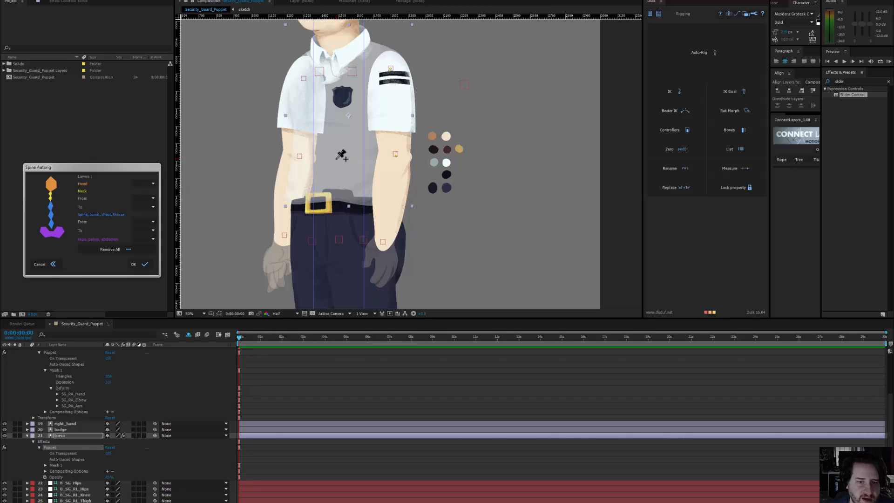
{"action": "left_click", "coordinate": [345, 191]}
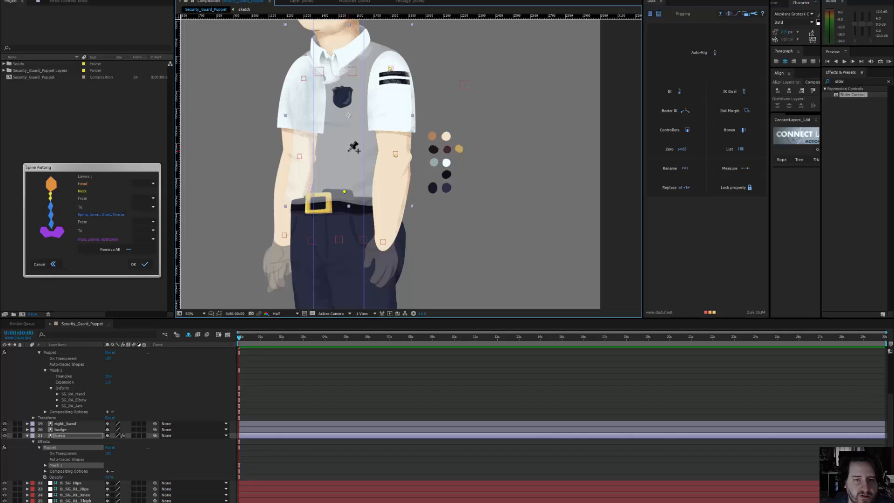
{"action": "left_click", "coordinate": [349, 151]}
{"action": "left_click", "coordinate": [354, 100]}
{"action": "left_click", "coordinate": [345, 57]}
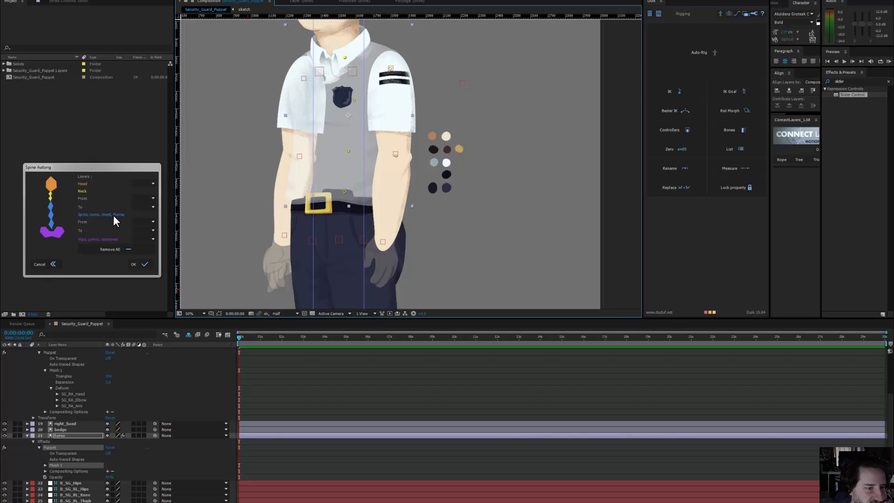
Step: Check the layer choices for the neck's start in the Spine Autorig dialog and locate the hips bone
{"action": "left_click", "coordinate": [144, 199]}
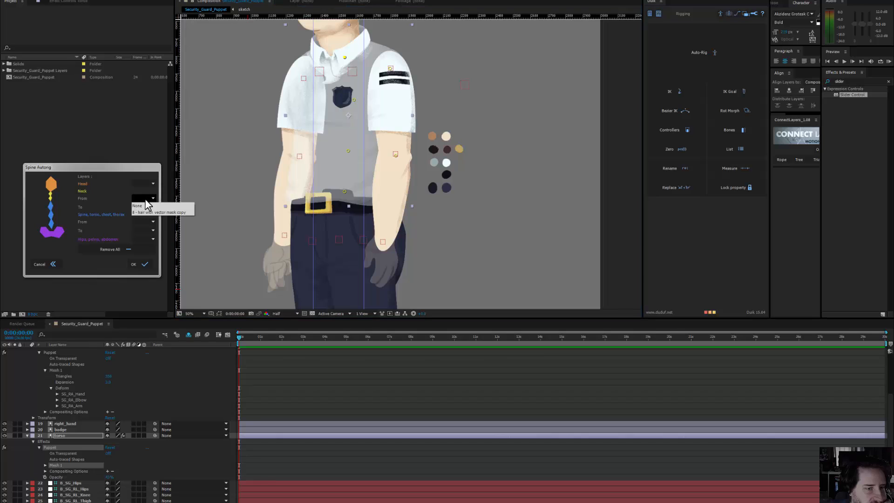
{"action": "left_click", "coordinate": [78, 200]}
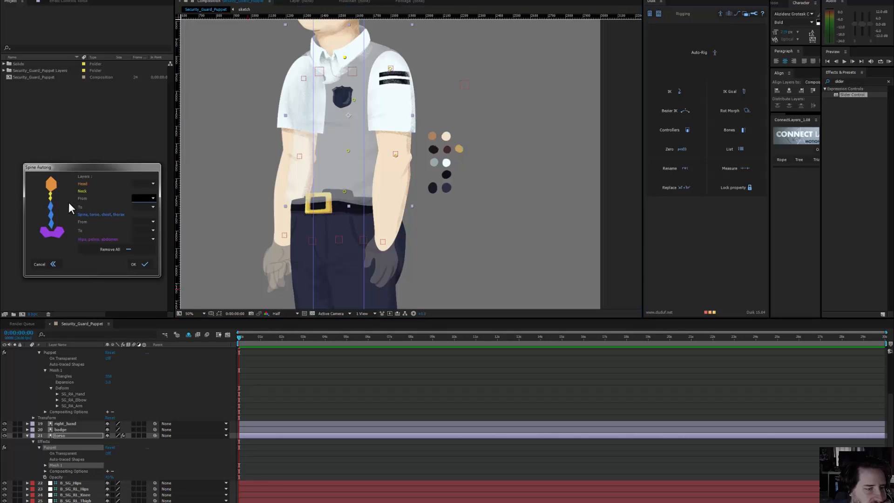
{"action": "scroll", "coordinate": [363, 121], "scroll_direction": "up", "scroll_amount": 3}
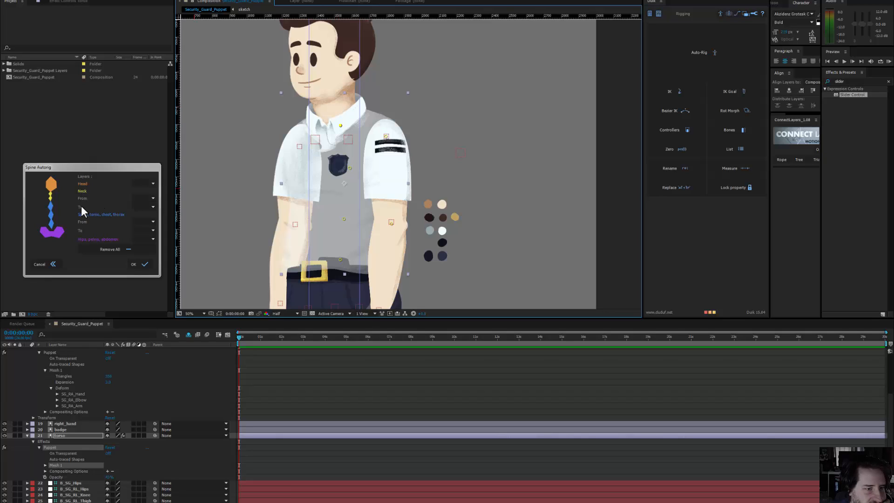
{"action": "left_click_drag", "start_coordinate": [352, 233], "coordinate": [354, 177]}
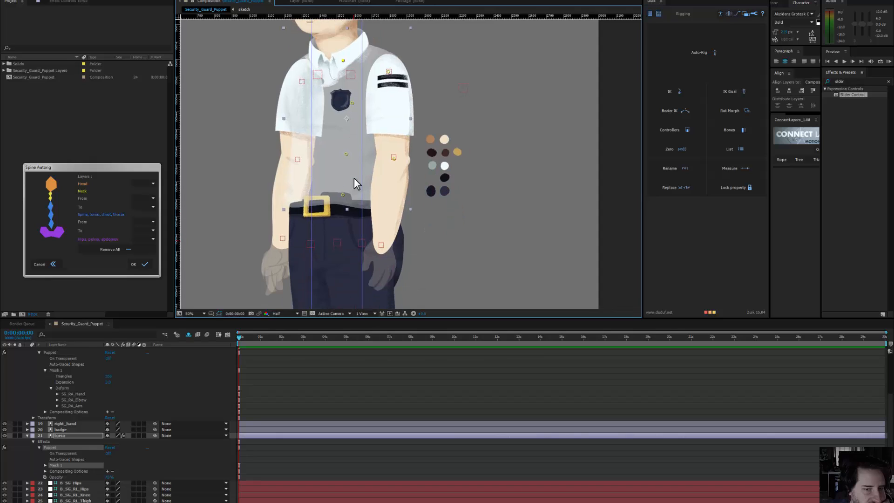
{"action": "left_click", "coordinate": [338, 242]}
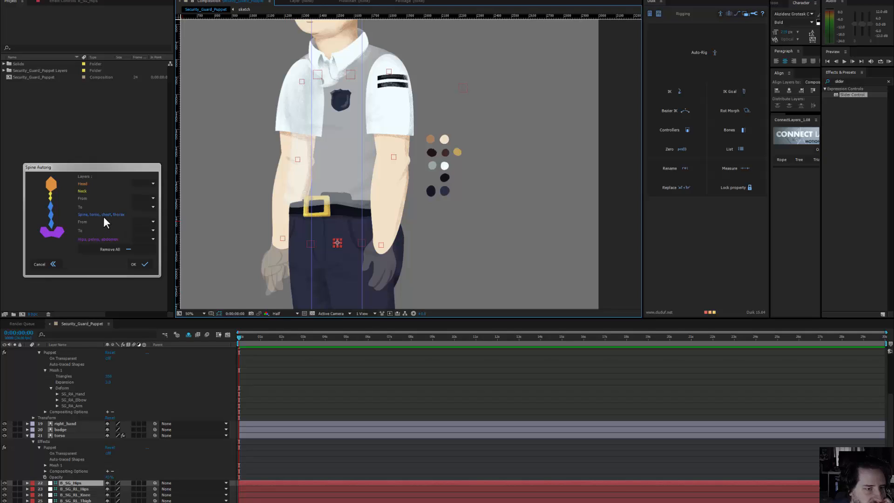
Step: Expand the torso's puppet mesh pins and delete the two stray pins at the elbow and shoulder of the arm with the striped sleeve
{"action": "left_click", "coordinate": [336, 182]}
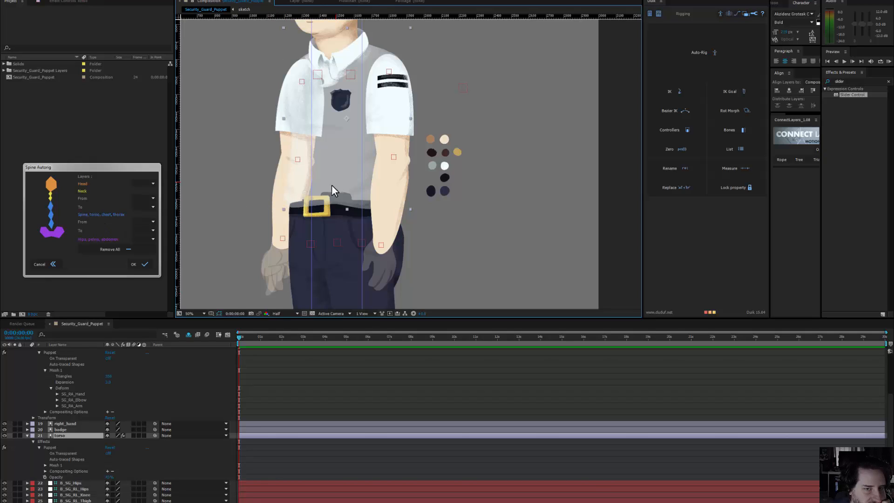
{"action": "left_click", "coordinate": [45, 465]}
{"action": "left_click", "coordinate": [52, 465]}
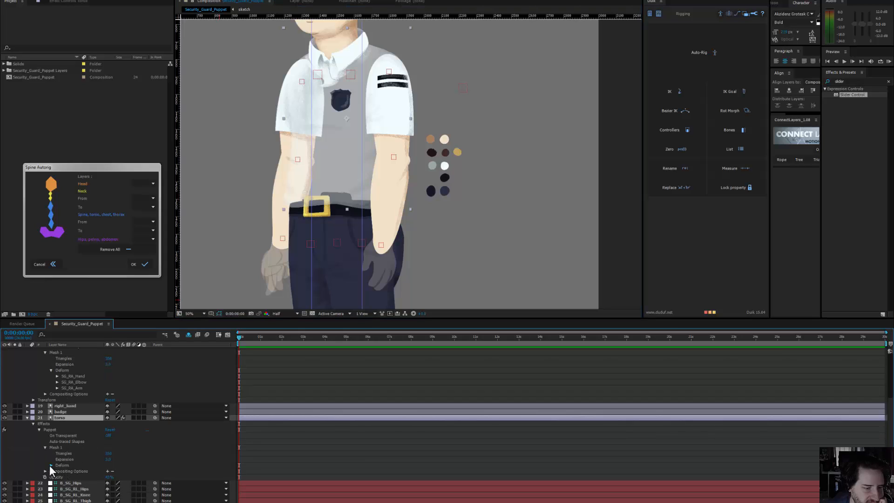
{"action": "scroll", "coordinate": [78, 468], "scroll_direction": "down", "scroll_amount": 1}
{"action": "left_click", "coordinate": [77, 482]}
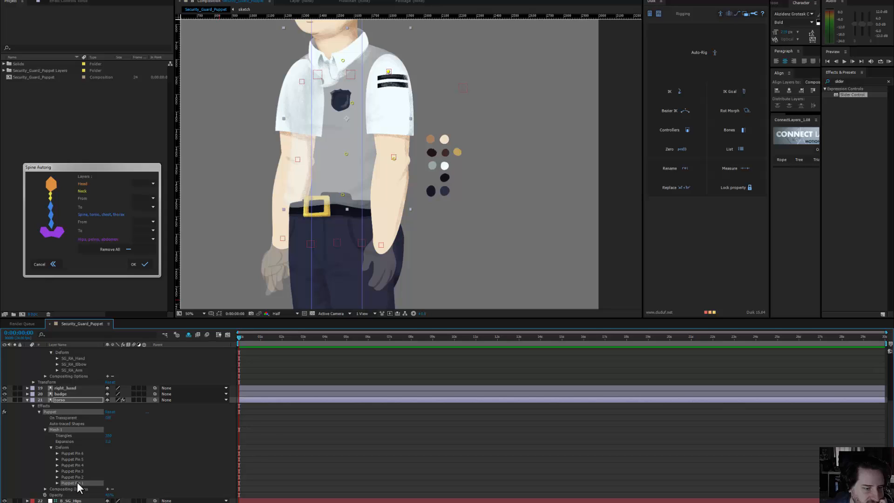
{"action": "scroll", "coordinate": [304, 220], "scroll_direction": "up", "scroll_amount": 3}
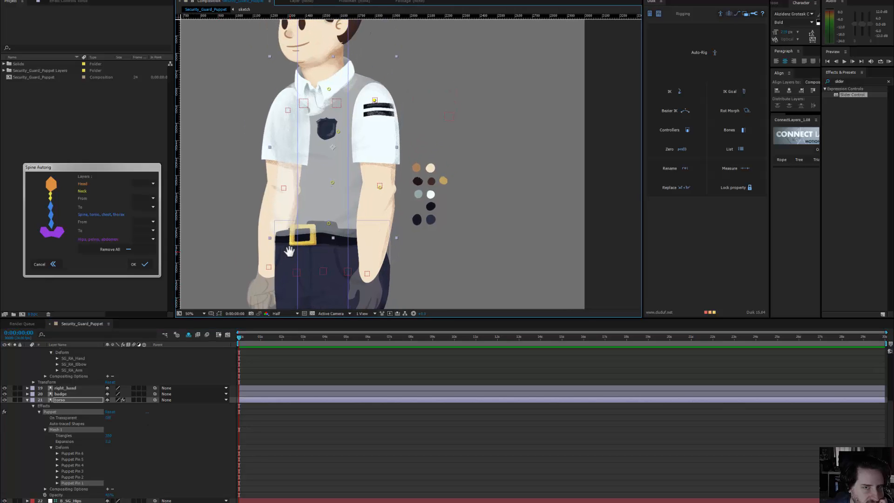
{"action": "left_click", "coordinate": [379, 187]}
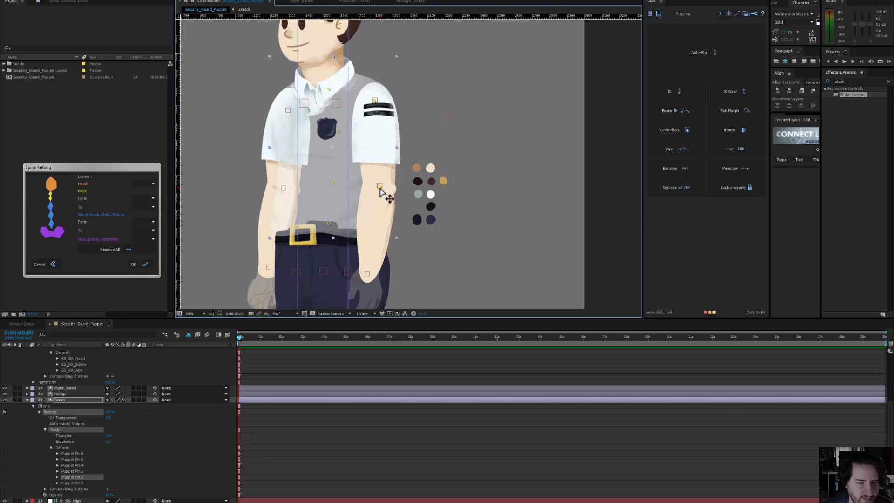
{"action": "key", "text": "Delete"}
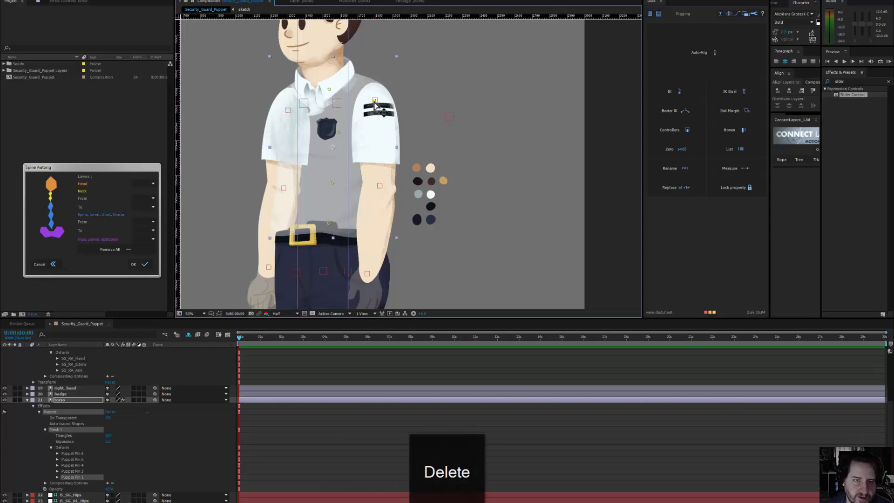
Step: Rename the torso's waist pin as SG_Torso01
{"action": "left_click", "coordinate": [85, 470]}
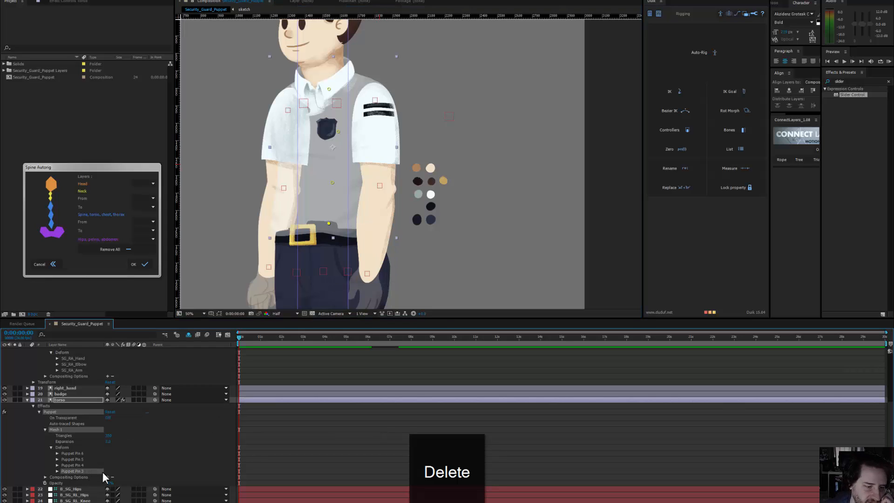
{"action": "key", "text": "Return"}
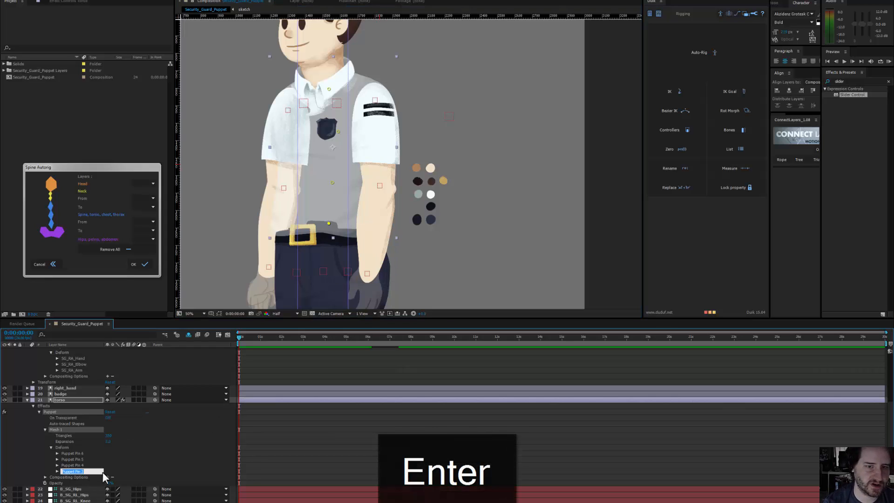
{"action": "type", "text": "SG_"}
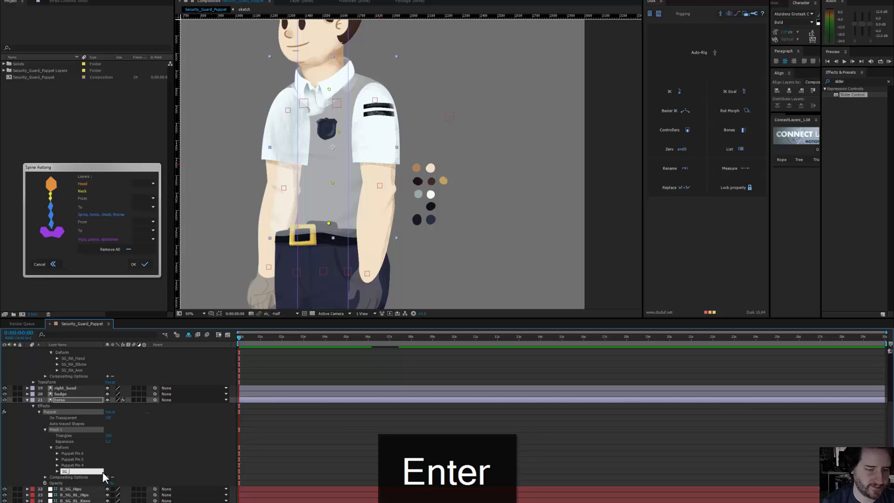
{"action": "type", "text": "Torso_"}
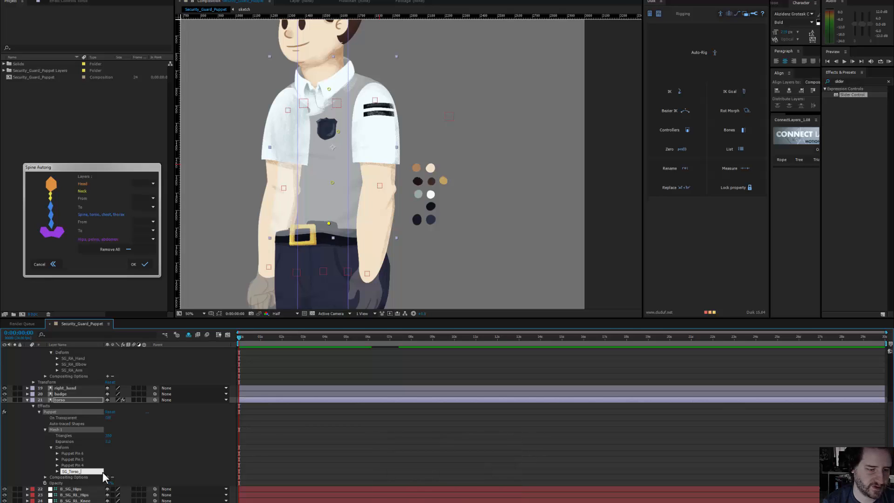
{"action": "key", "text": "shift+Left"}
{"action": "key", "text": "shift+Left"}
{"action": "key", "text": "shift+Left"}
{"action": "key", "text": "shift+Left"}
{"action": "key", "text": "shift+Left"}
{"action": "key", "text": "shift+Left"}
{"action": "key", "text": "shift+Left"}
{"action": "key", "text": "shift+Left"}
{"action": "key", "text": "shift+Left"}
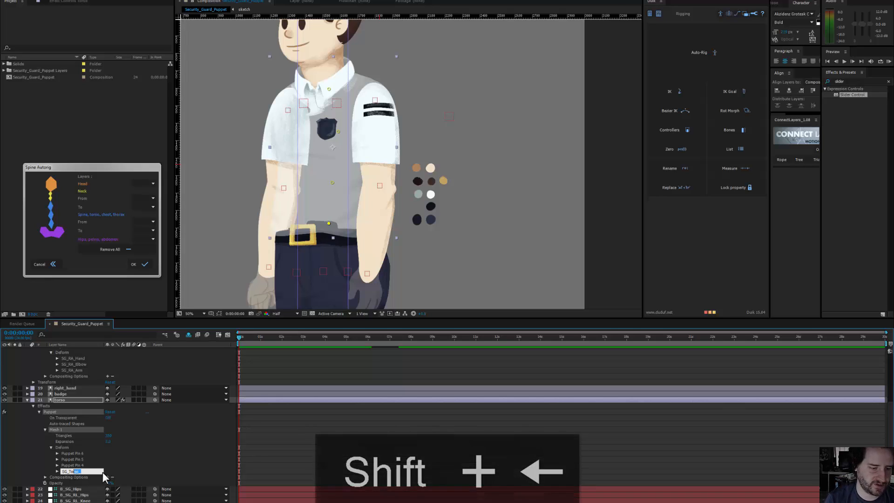
{"action": "key", "text": "Right"}
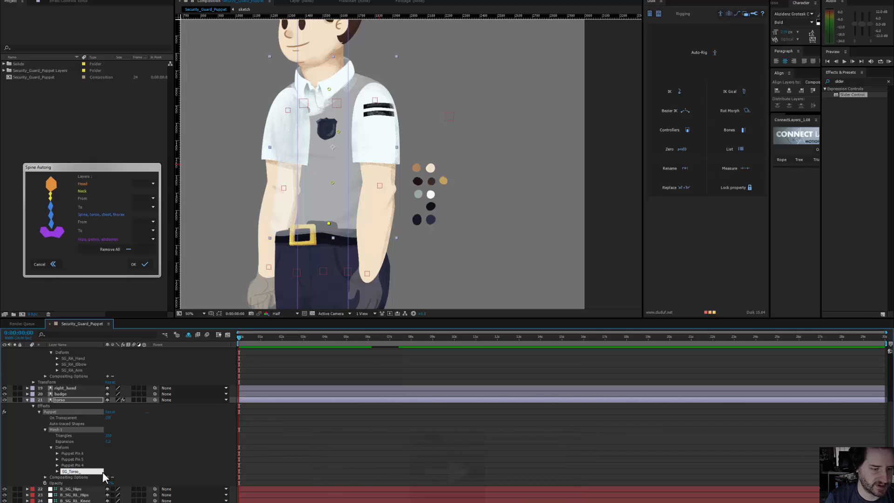
{"action": "key", "text": "BackSpace"}
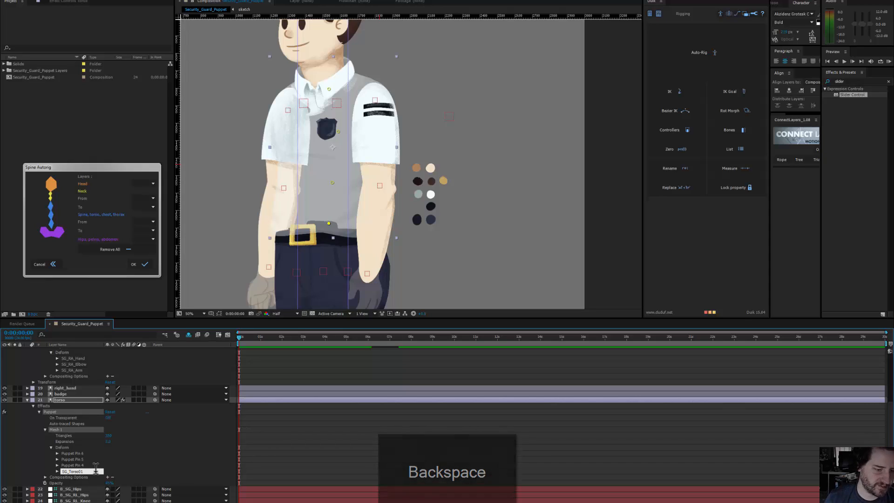
Step: Copy the waist pin's name and rename the belly pin above it as SG_Torso02
{"action": "double_click", "coordinate": [73, 472]}
{"action": "key", "text": "ctrl+c"}
{"action": "left_click", "coordinate": [77, 464]}
{"action": "key", "text": "Return"}
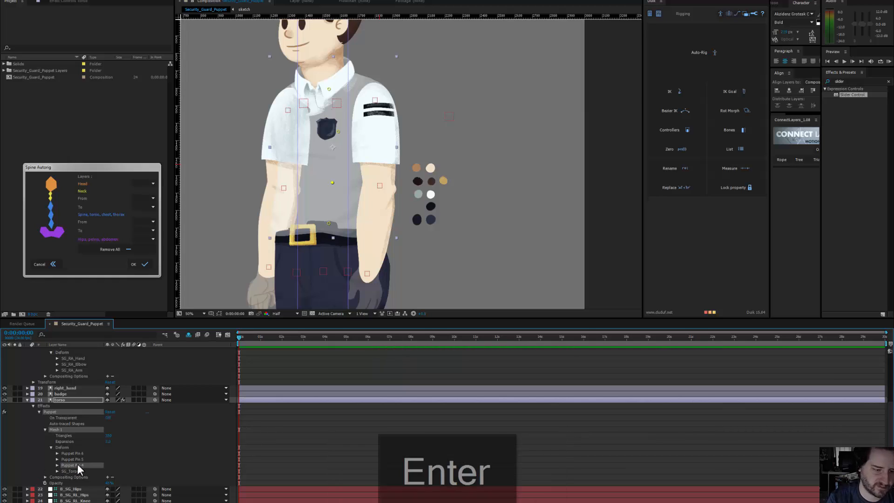
{"action": "key", "text": "ctrl+v"}
{"action": "key", "text": "Right"}
{"action": "key", "text": "BackSpace"}
{"action": "type", "text": "2"}
{"action": "key", "text": "Return"}
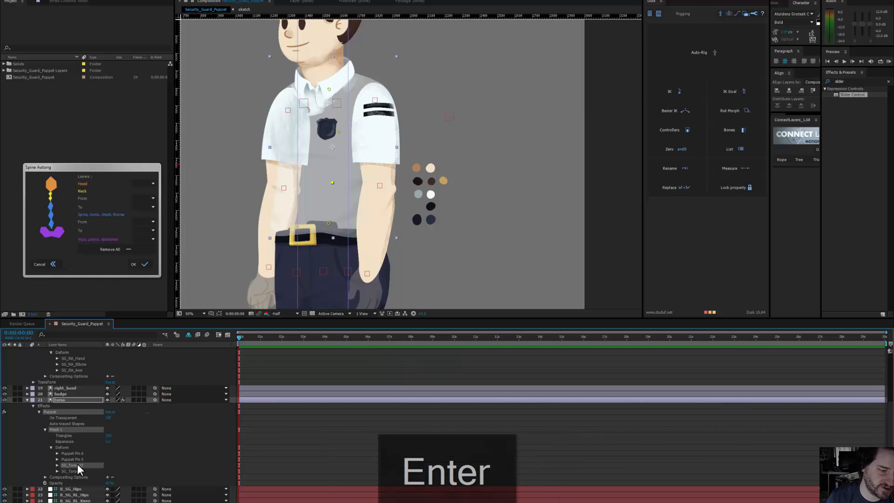
Step: Rename the torso's chest pin beside the badge as SG_Torso03
{"action": "left_click", "coordinate": [73, 460]}
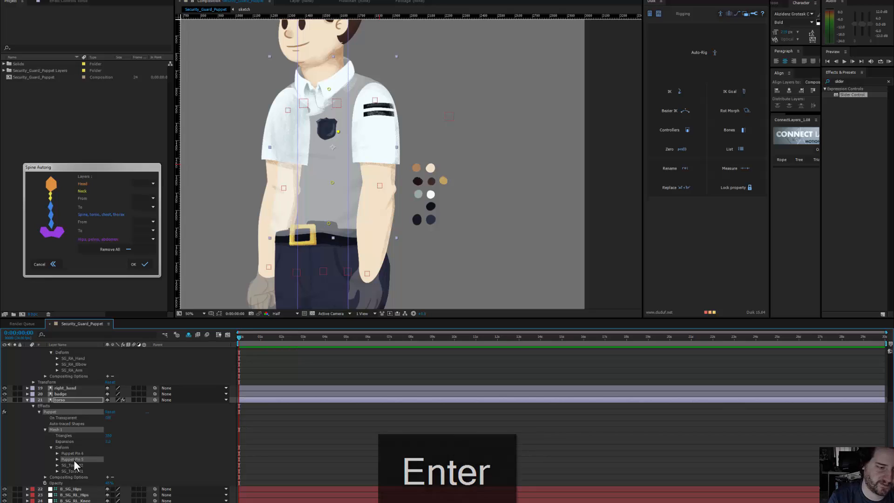
{"action": "key", "text": "Return"}
{"action": "key", "text": "ctrl+v"}
{"action": "key", "text": "BackSpace"}
{"action": "type", "text": "3"}
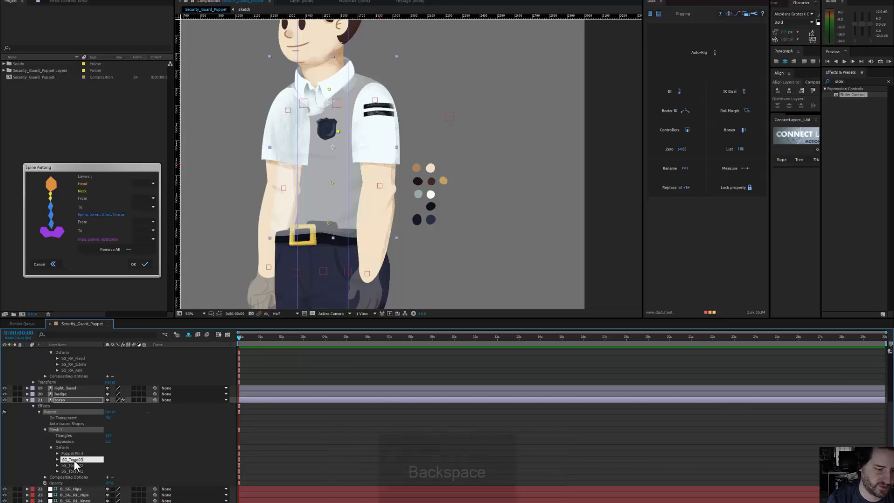
Step: Rename the torso's collar pin as SG_Torso04 -Neck
{"action": "left_click", "coordinate": [76, 454]}
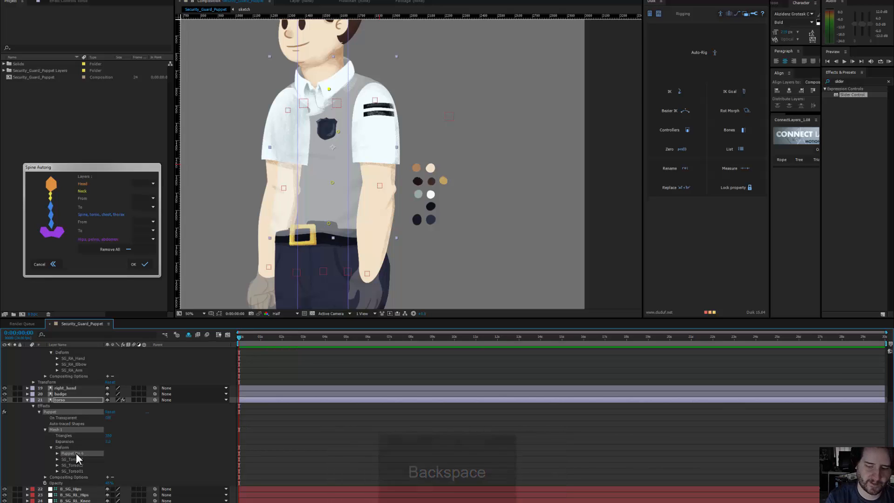
{"action": "key", "text": "Return"}
{"action": "key", "text": "ctrl+v"}
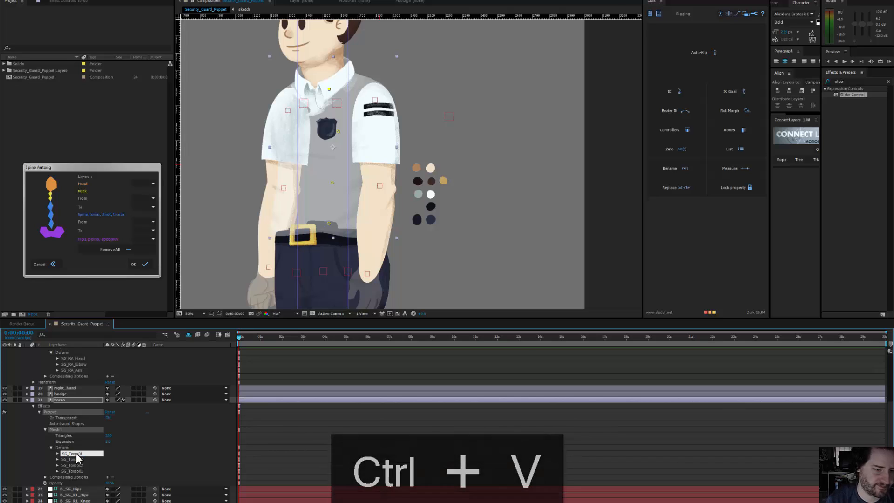
{"action": "key", "text": "BackSpace"}
{"action": "type", "text": "4 -Neck"}
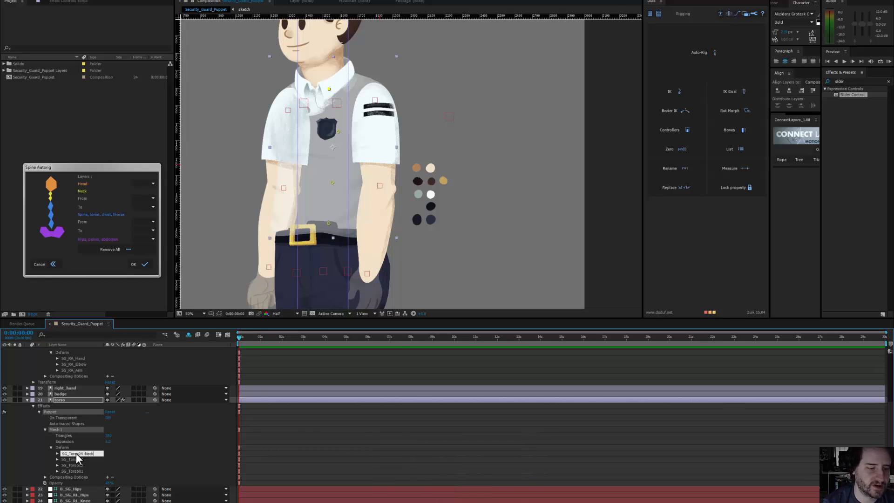
{"action": "key", "text": "Return"}
{"action": "left_click", "coordinate": [76, 460]}
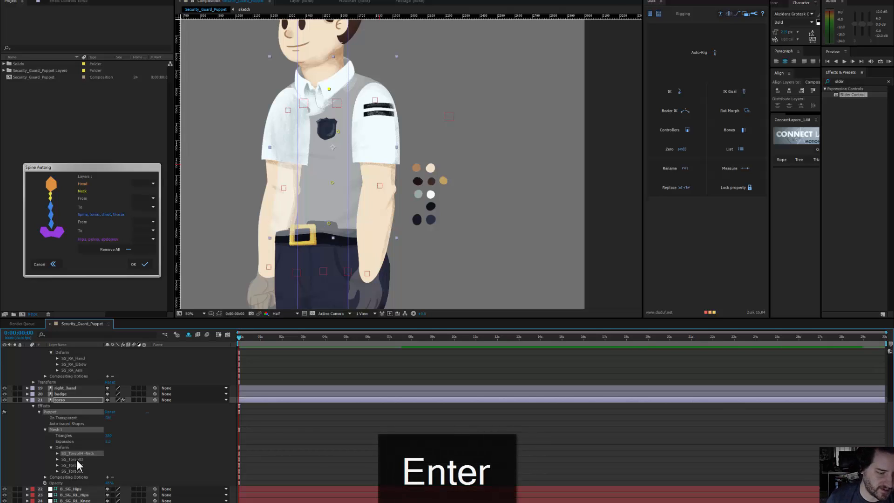
Step: Rename the torso's chest pin as SG_Torso03 - Chest
{"action": "key", "text": "Return"}
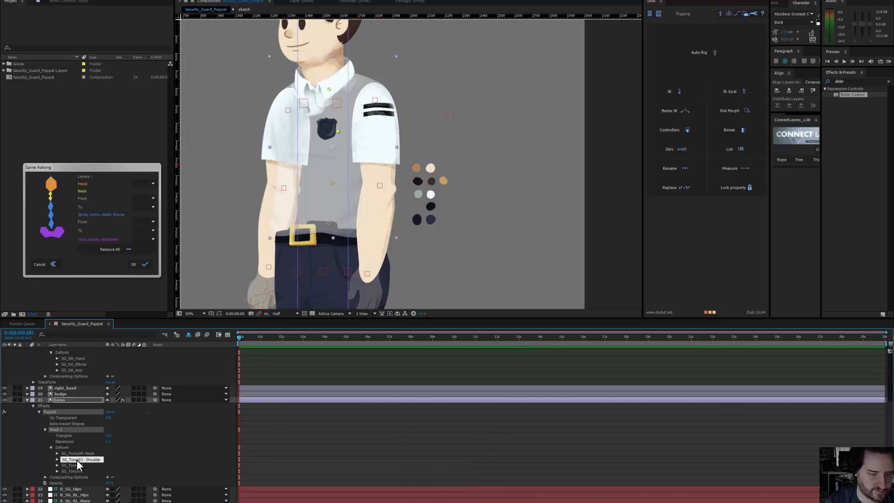
{"action": "type", "text": "- Shoulde"}
{"action": "key", "text": "BackSpace"}
{"action": "key", "text": "BackSpace"}
{"action": "key", "text": "BackSpace"}
{"action": "key", "text": "BackSpace"}
{"action": "key", "text": "BackSpace"}
{"action": "key", "text": "BackSpace"}
{"action": "key", "text": "BackSpace"}
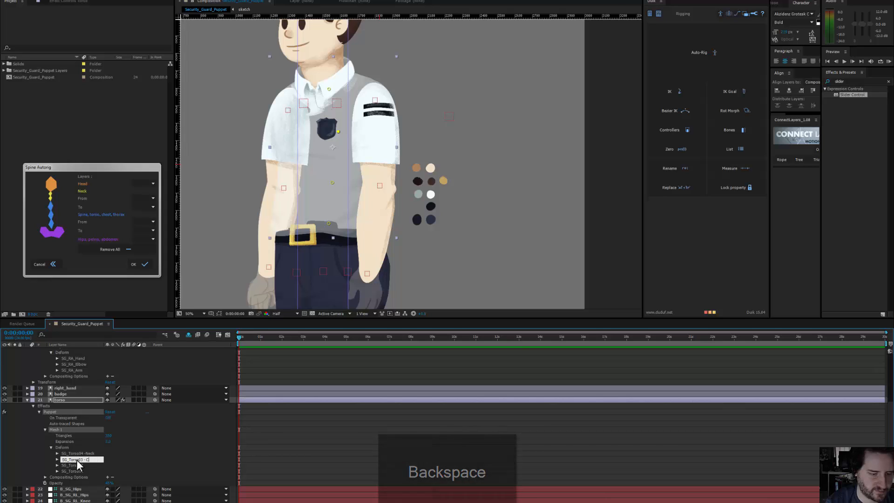
{"action": "type", "text": "Chest"}
{"action": "key", "text": "Return"}
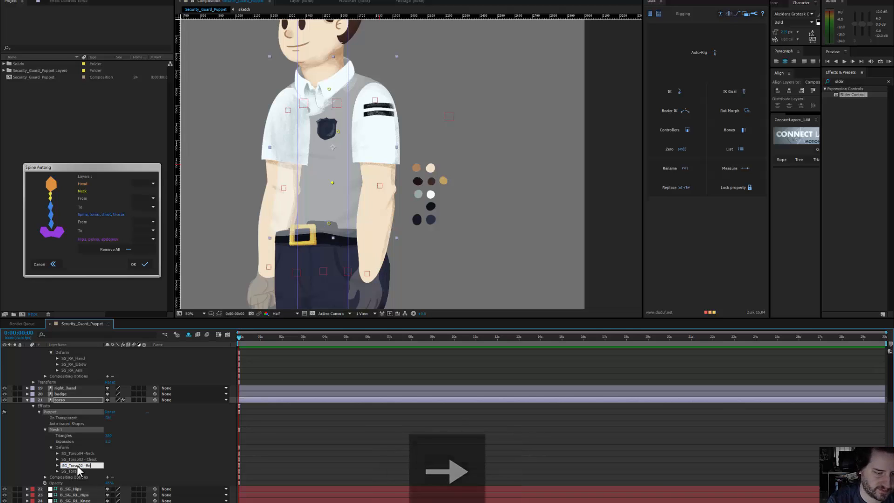
Step: Rename the torso's belly pin as SG_Torso02 - Belly and the waist pin as SG_Torso01 - Core
{"action": "key", "text": "Return"}
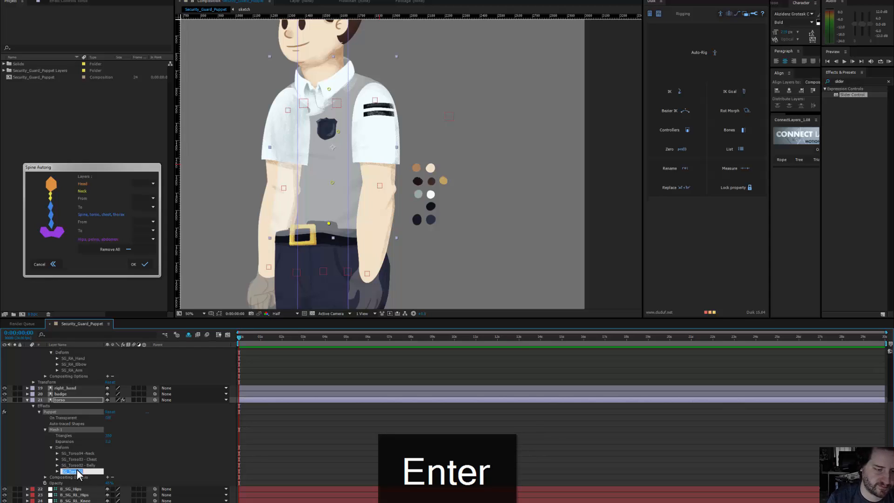
{"action": "key", "text": "Right"}
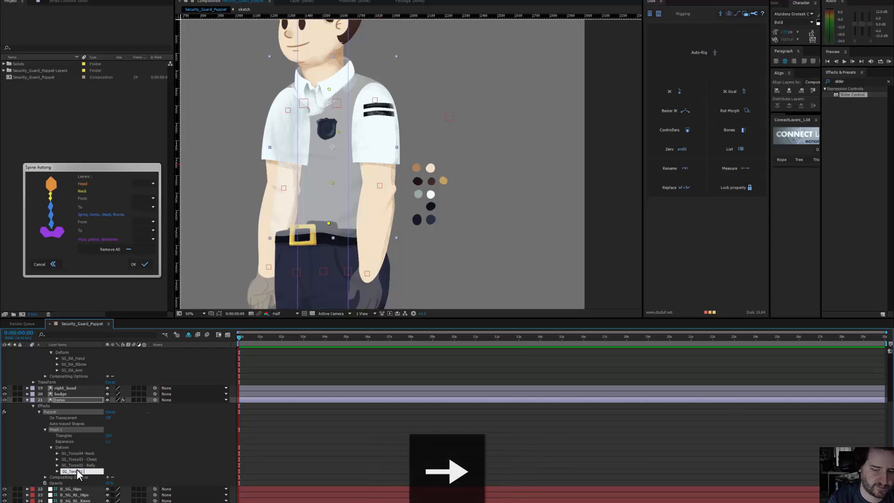
{"action": "type", "text": "- Core"}
{"action": "key", "text": "Return"}
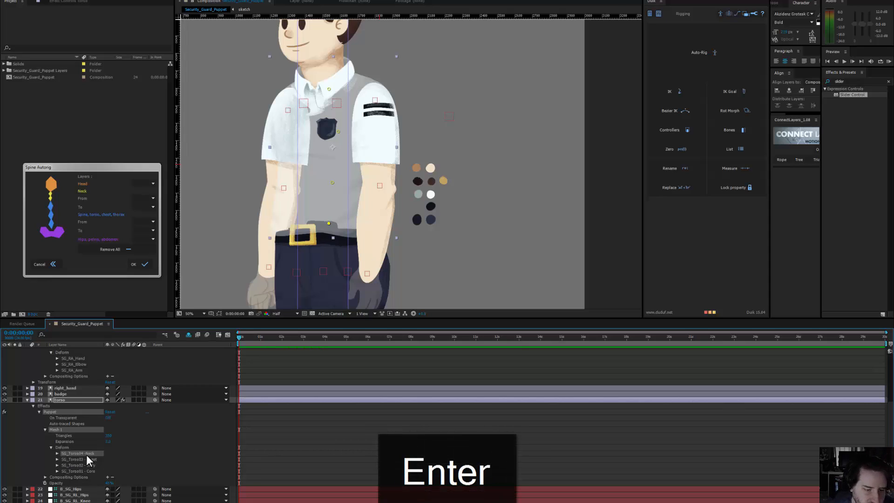
Step: Create Duik bones for the torso layer's four puppet pins
{"action": "left_click", "coordinate": [95, 459]}
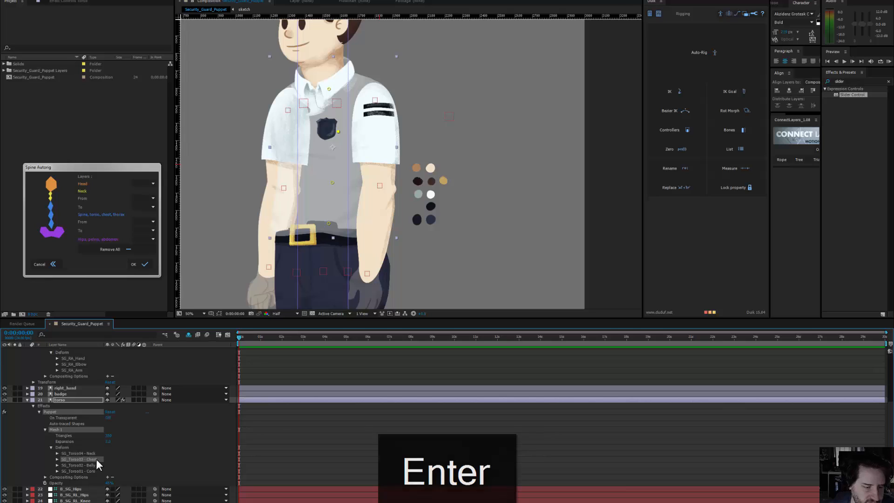
{"action": "left_click", "coordinate": [69, 398]}
{"action": "left_click", "coordinate": [735, 133]}
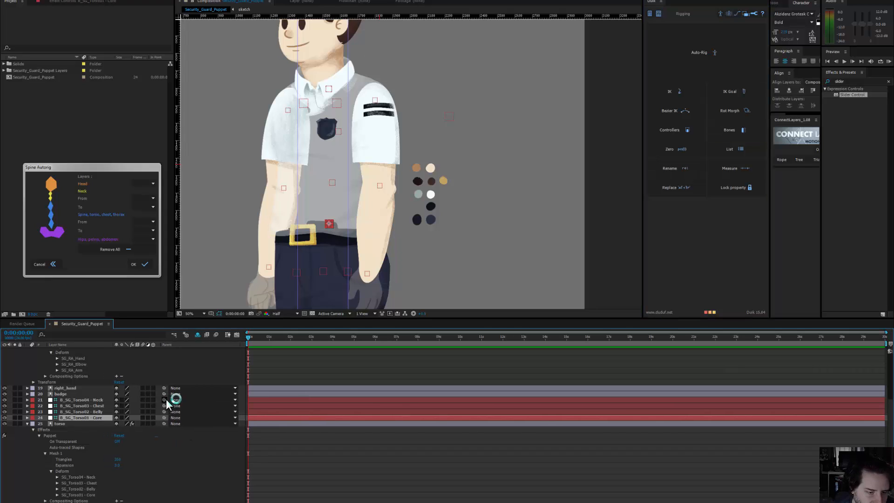
Step: Parent the neck bone to the chest bone, chest to belly and belly to core, and dismiss the open Spine Autorig dialog
{"action": "left_click_drag", "start_coordinate": [166, 398], "coordinate": [79, 405]}
{"action": "left_click_drag", "start_coordinate": [165, 404], "coordinate": [105, 412]}
{"action": "left_click_drag", "start_coordinate": [163, 412], "coordinate": [102, 416]}
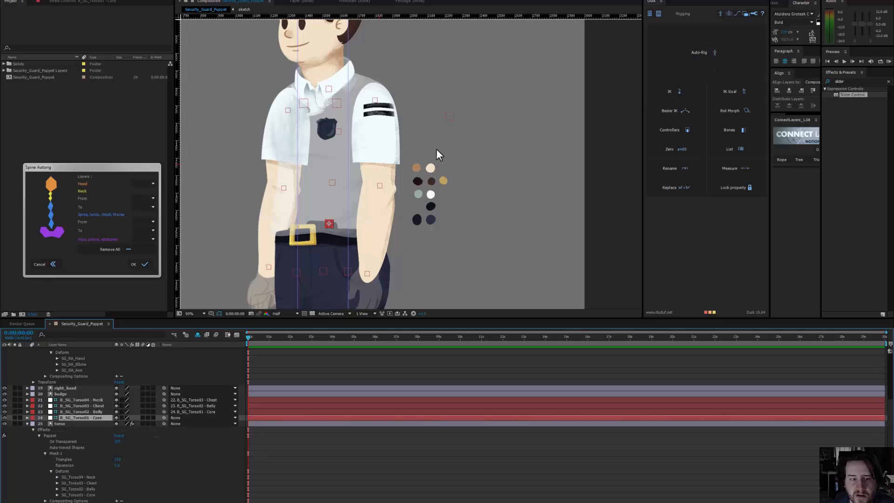
{"action": "left_click", "coordinate": [45, 264]}
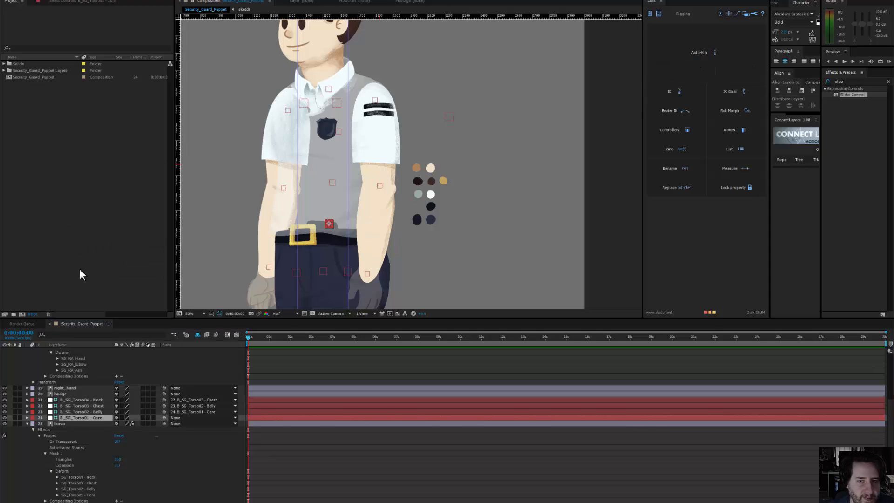
{"action": "left_click", "coordinate": [697, 65]}
{"action": "left_click", "coordinate": [698, 74]}
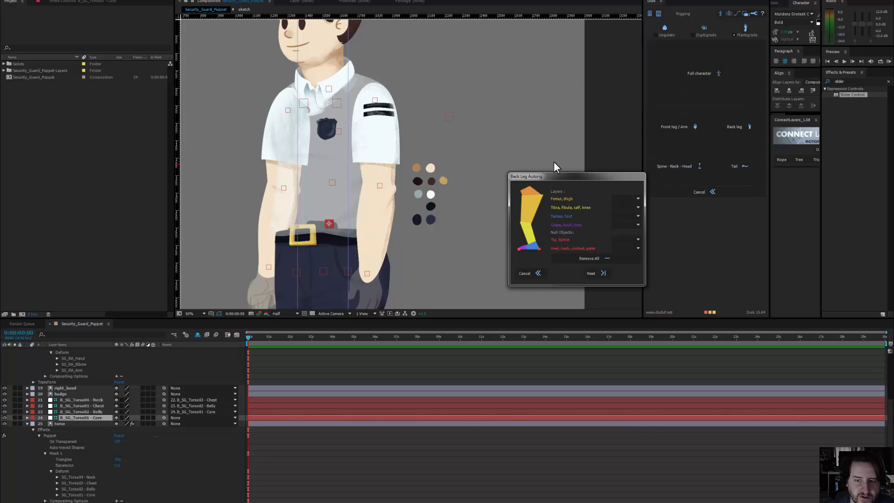
{"action": "left_click_drag", "start_coordinate": [579, 177], "coordinate": [238, 117]}
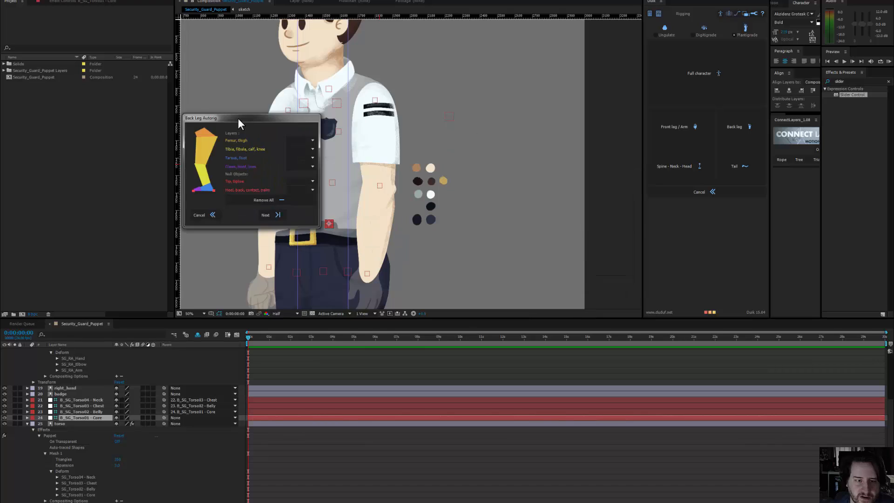
{"action": "left_click", "coordinate": [194, 216]}
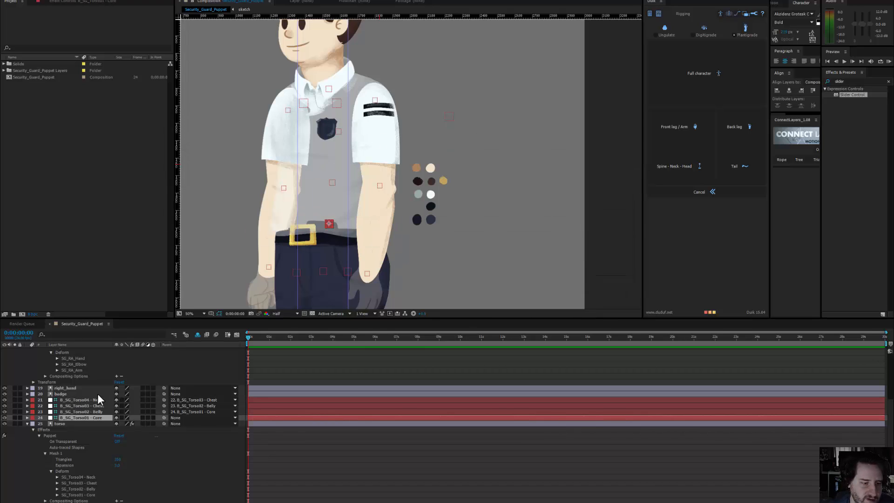
Step: Look through the upper layers of the puppet composition and select the head layer
{"action": "scroll", "coordinate": [96, 393], "scroll_direction": "up", "scroll_amount": 5}
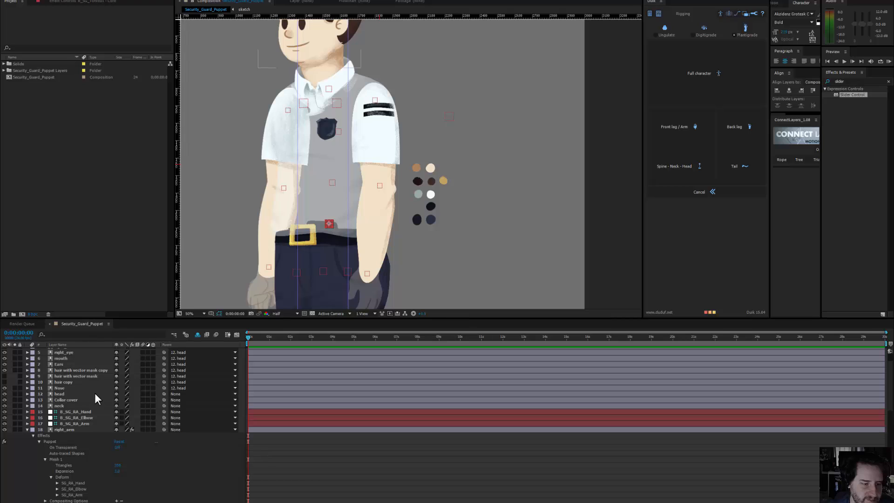
{"action": "left_click", "coordinate": [66, 394]}
{"action": "scroll", "coordinate": [99, 406], "scroll_direction": "up", "scroll_amount": 2}
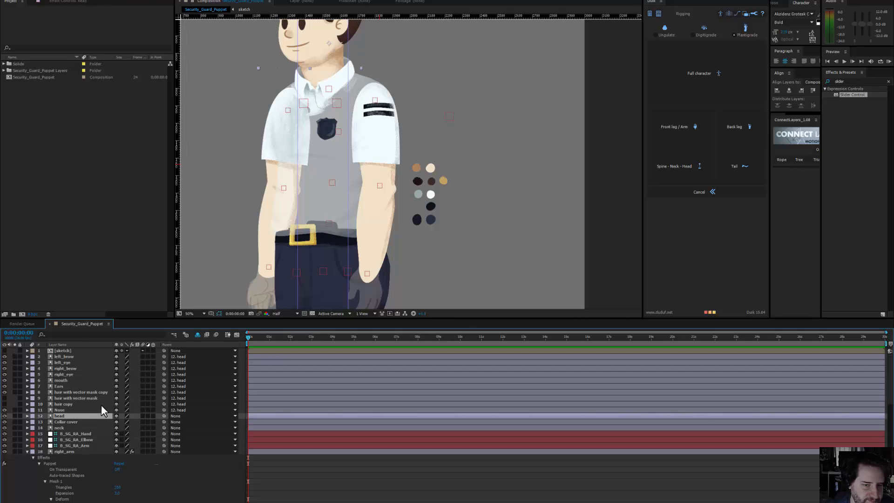
{"action": "scroll", "coordinate": [101, 404], "scroll_direction": "down", "scroll_amount": 2}
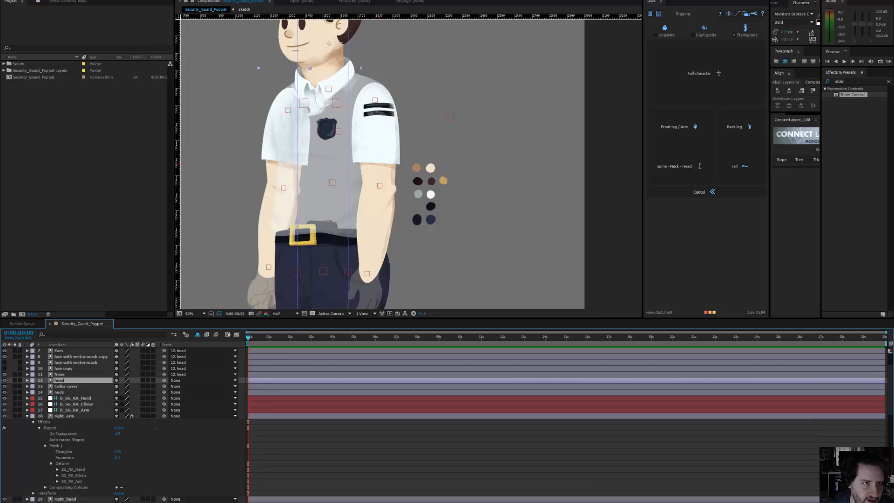
Step: Save the project under a new name in the After Effects Files folder, beginning the file name with UP-SecurityG
{"action": "left_click", "coordinate": [8, 0]}
{"action": "mouse_move", "coordinate": [19, 47]}
{"action": "left_click", "coordinate": [137, 46]}
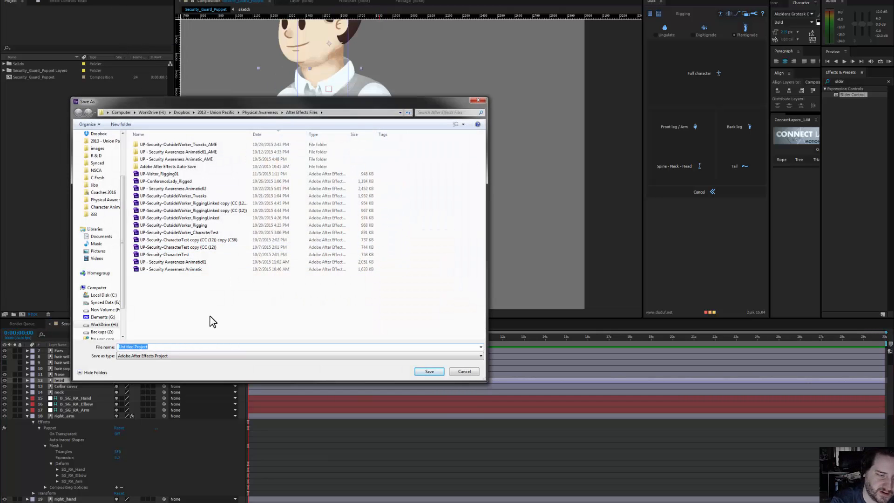
{"action": "type", "text": "UP-S"}
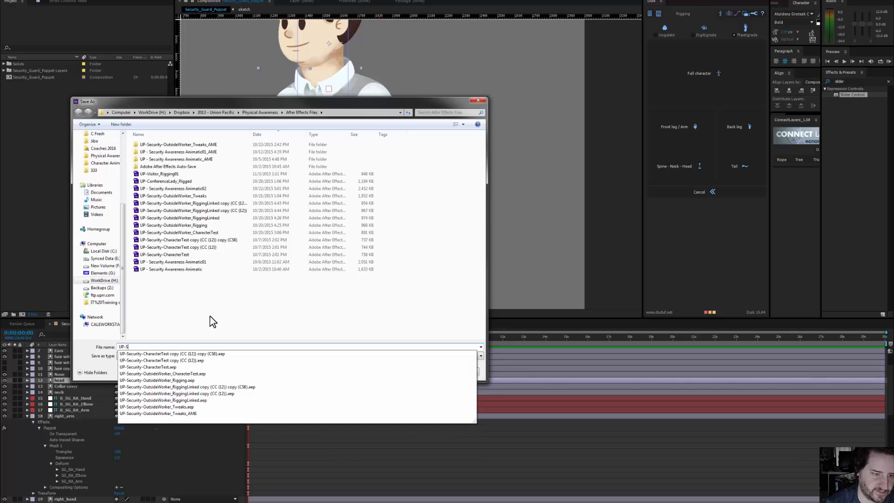
{"action": "type", "text": "ecurityG"}
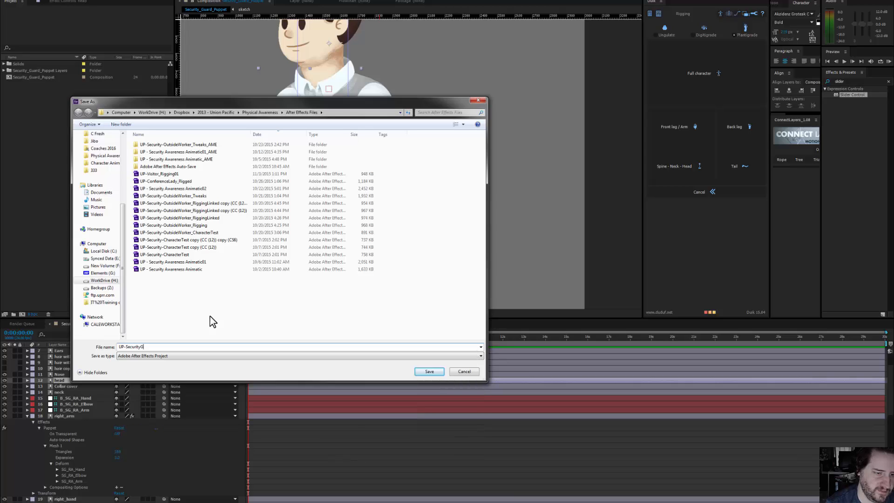
Step: Save the project under the file name UP-SecurityGuard in the After Effects Files folder
{"action": "type", "text": "rua"}
{"action": "key", "text": "BackSpace"}
{"action": "key", "text": "BackSpace"}
{"action": "key", "text": "BackSpace"}
{"action": "type", "text": "uard"}
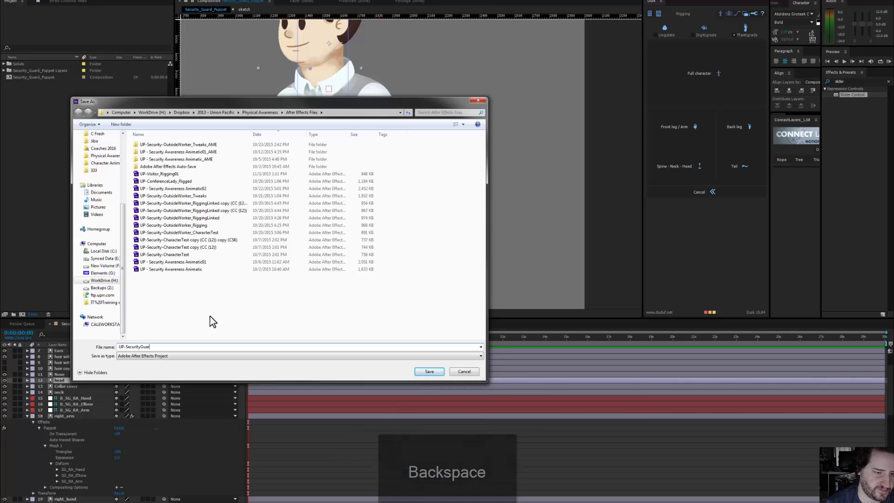
{"action": "key", "text": "Return"}
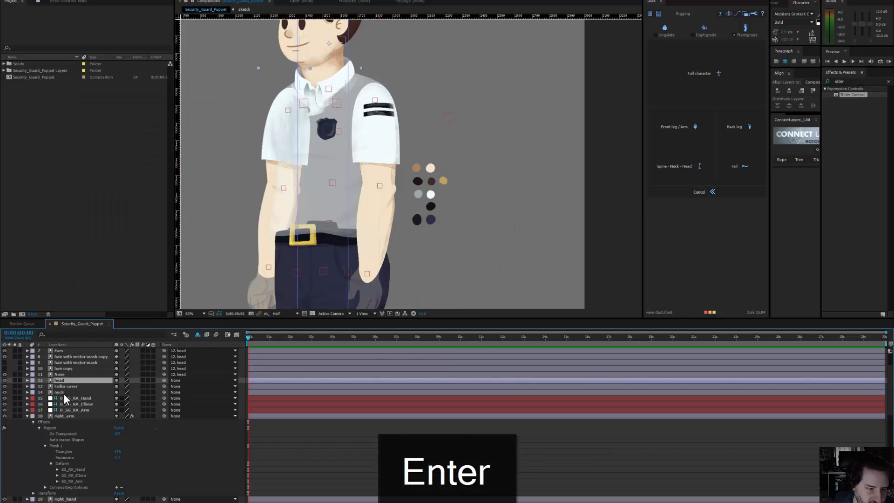
Step: Add the neck layer, the three right-arm bones and the four torso bones to the layer selection
{"action": "left_click", "coordinate": [77, 392], "text": "ctrl"}
{"action": "left_click", "coordinate": [79, 398], "text": "ctrl"}
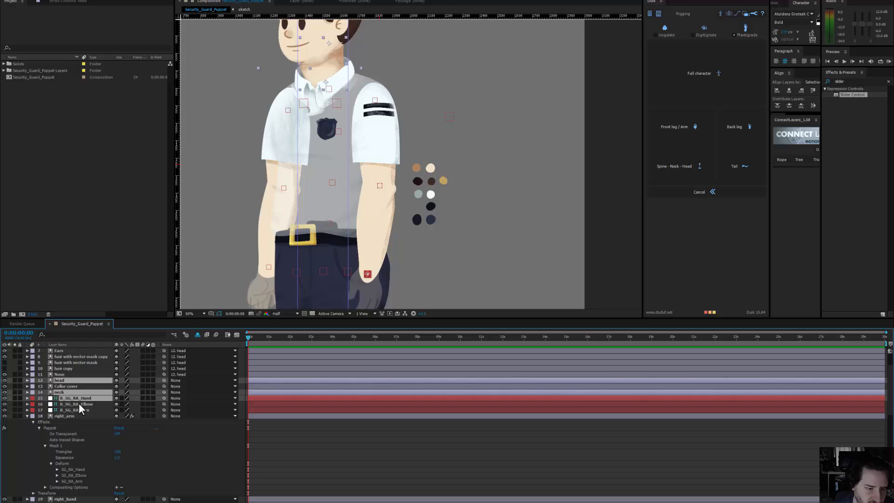
{"action": "left_click", "coordinate": [79, 404], "text": "ctrl"}
{"action": "left_click", "coordinate": [77, 410], "text": "ctrl"}
{"action": "scroll", "coordinate": [111, 415], "scroll_direction": "down", "scroll_amount": 4}
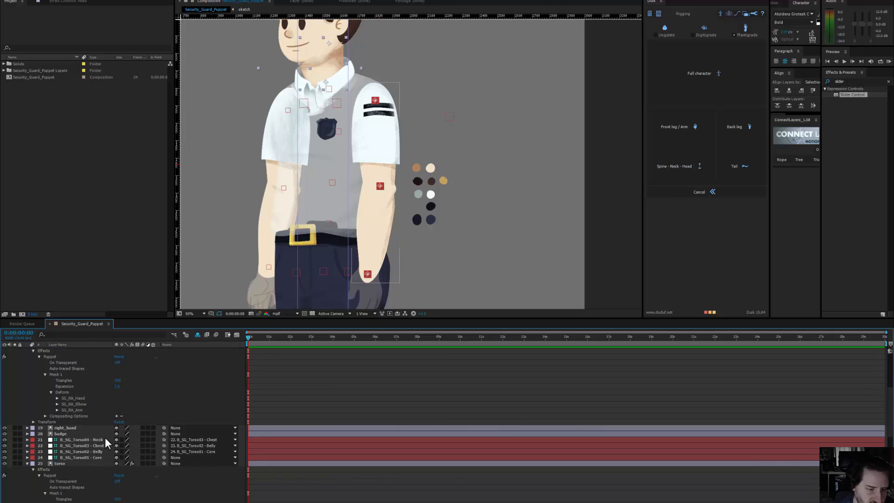
{"action": "left_click", "coordinate": [84, 440], "text": "ctrl"}
{"action": "left_click", "coordinate": [83, 446], "text": "ctrl"}
{"action": "left_click", "coordinate": [83, 451], "text": "ctrl"}
{"action": "left_click", "coordinate": [83, 458], "text": "ctrl"}
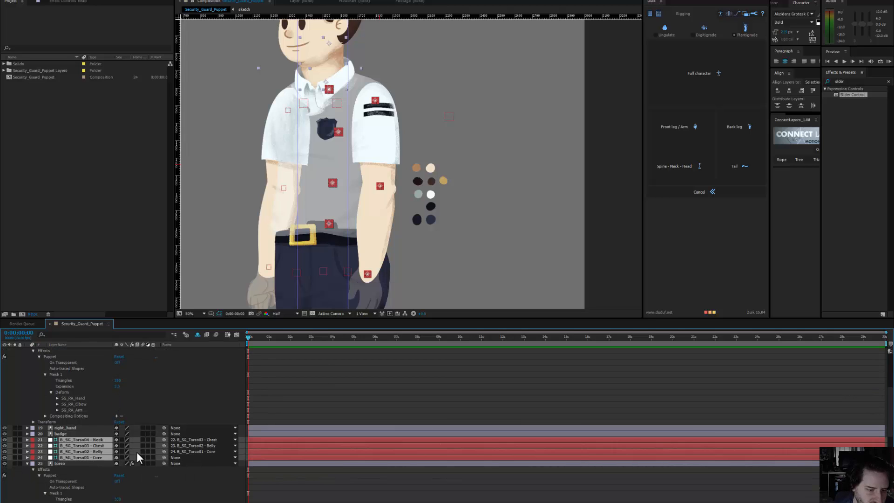
Step: Add the hips bone and all right-leg and left-leg bones to the layer selection
{"action": "scroll", "coordinate": [136, 451], "scroll_direction": "down", "scroll_amount": 3}
{"action": "scroll", "coordinate": [136, 452], "scroll_direction": "down", "scroll_amount": 3}
{"action": "left_click", "coordinate": [79, 445], "text": "ctrl"}
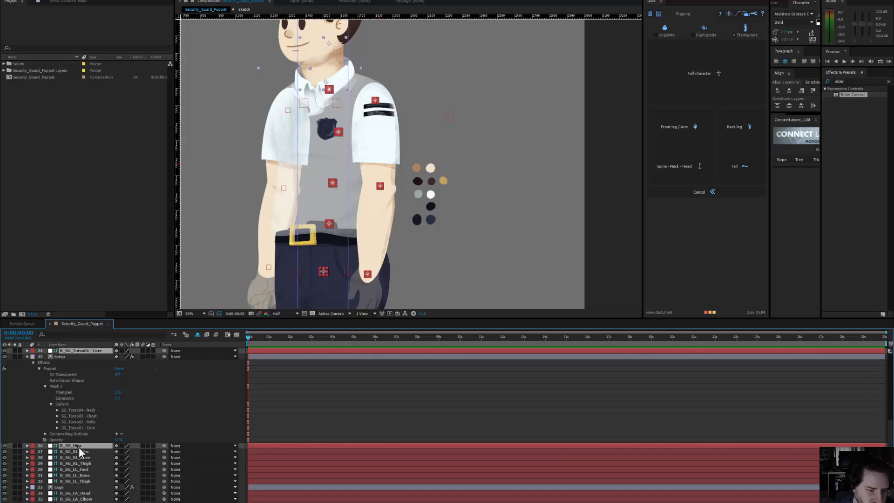
{"action": "left_click", "coordinate": [77, 452], "text": "ctrl"}
{"action": "left_click", "coordinate": [76, 458], "text": "ctrl"}
{"action": "left_click", "coordinate": [75, 464], "text": "ctrl"}
{"action": "left_click", "coordinate": [74, 469], "text": "ctrl"}
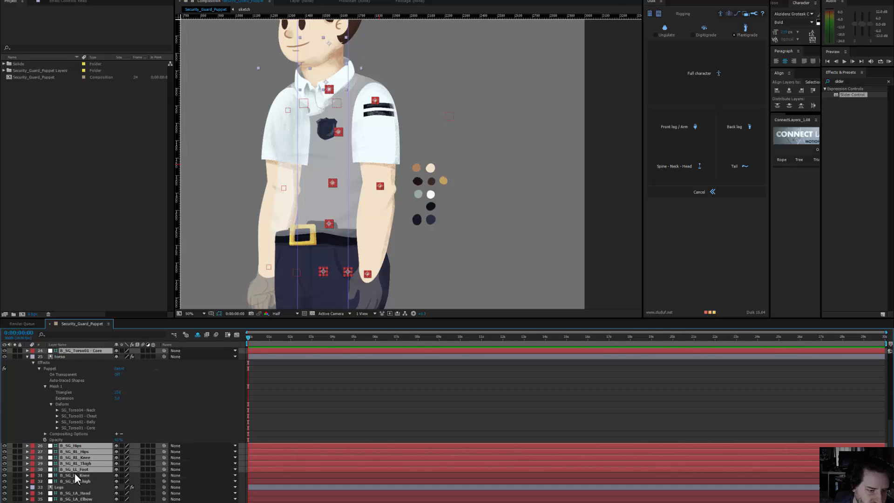
{"action": "left_click", "coordinate": [75, 475], "text": "ctrl"}
{"action": "left_click", "coordinate": [75, 480], "text": "ctrl"}
{"action": "scroll", "coordinate": [93, 472], "scroll_direction": "down", "scroll_amount": 4}
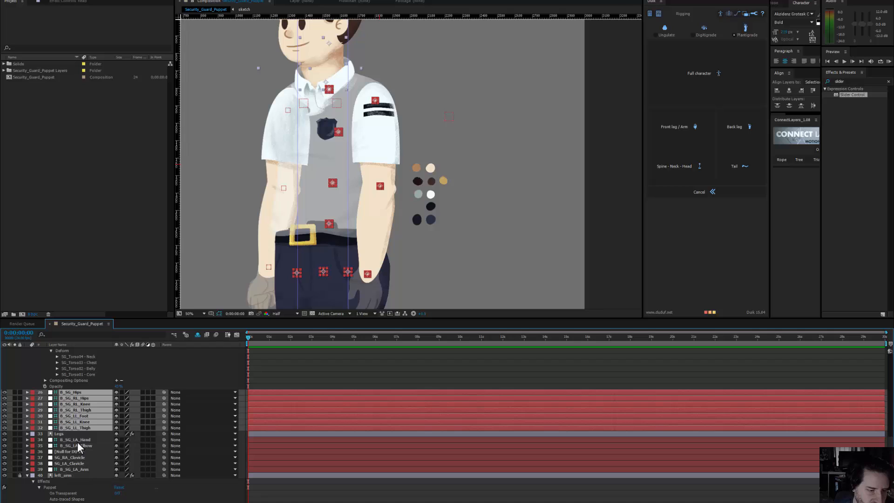
Step: Add the left hand and elbow bones and both clavicle nulls to the layer selection
{"action": "left_click", "coordinate": [77, 441], "text": "ctrl"}
{"action": "left_click", "coordinate": [78, 446], "text": "ctrl"}
{"action": "left_click", "coordinate": [77, 457], "text": "ctrl"}
{"action": "left_click", "coordinate": [78, 463], "text": "ctrl"}
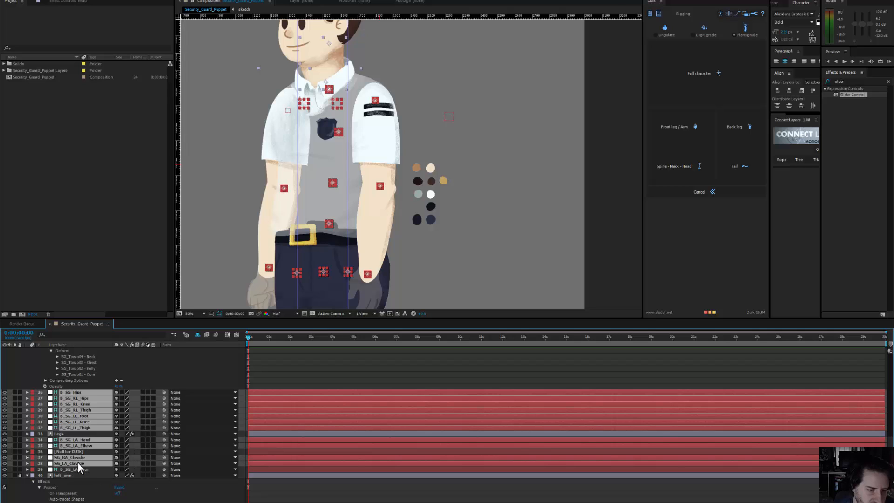
{"action": "scroll", "coordinate": [82, 459], "scroll_direction": "down", "scroll_amount": 5}
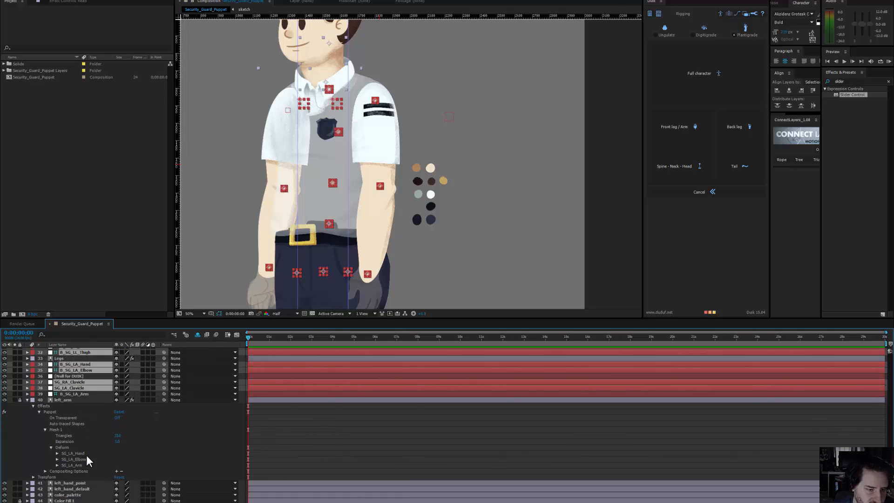
Step: Open the Duik autorig setup for the back leg with the selected bones
{"action": "left_click_drag", "start_coordinate": [407, 232], "coordinate": [432, 127]}
{"action": "scroll", "coordinate": [421, 163], "scroll_direction": "down", "scroll_amount": 2}
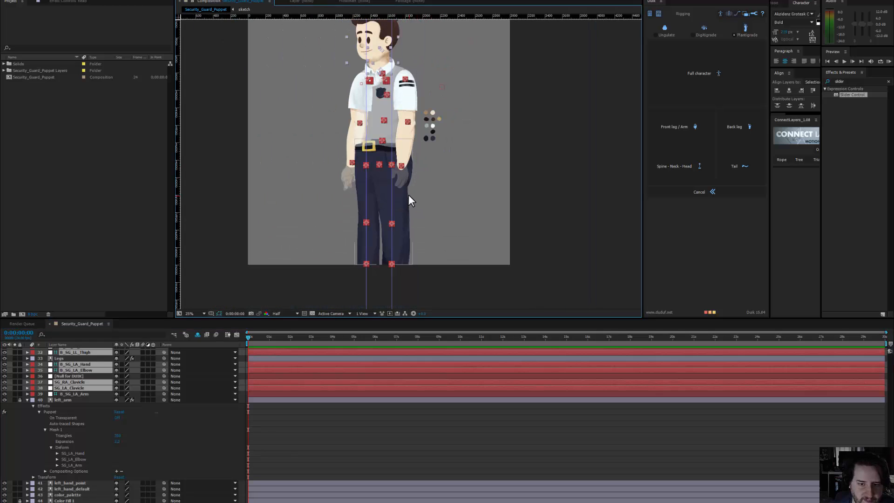
{"action": "left_click_drag", "start_coordinate": [394, 229], "coordinate": [369, 316]}
{"action": "scroll", "coordinate": [358, 175], "scroll_direction": "up", "scroll_amount": 2}
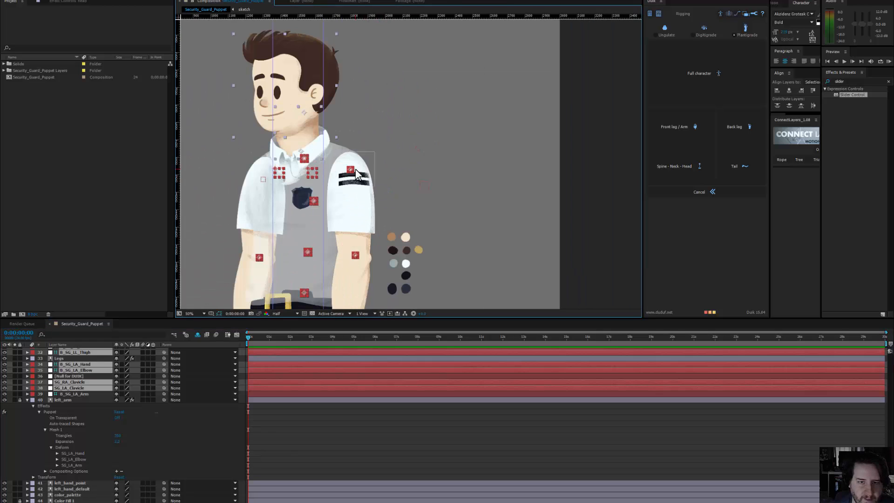
{"action": "left_click", "coordinate": [737, 121]}
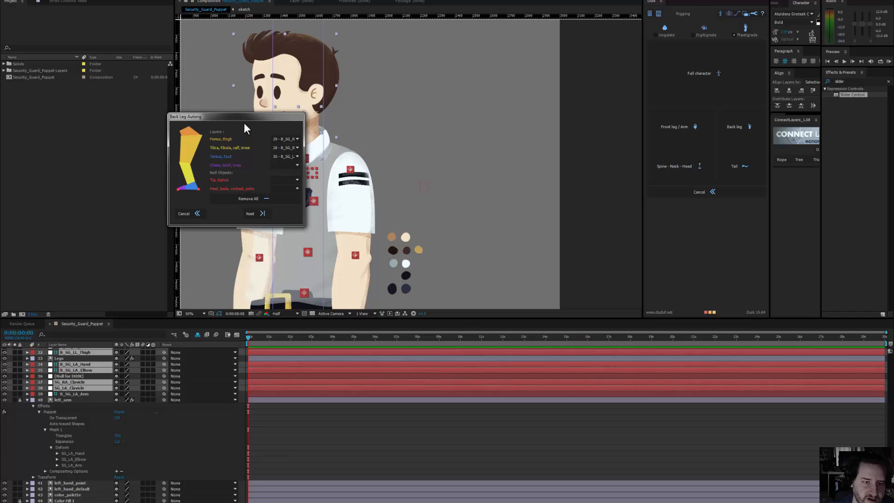
{"action": "left_click", "coordinate": [257, 213]}
{"action": "left_click", "coordinate": [219, 214]}
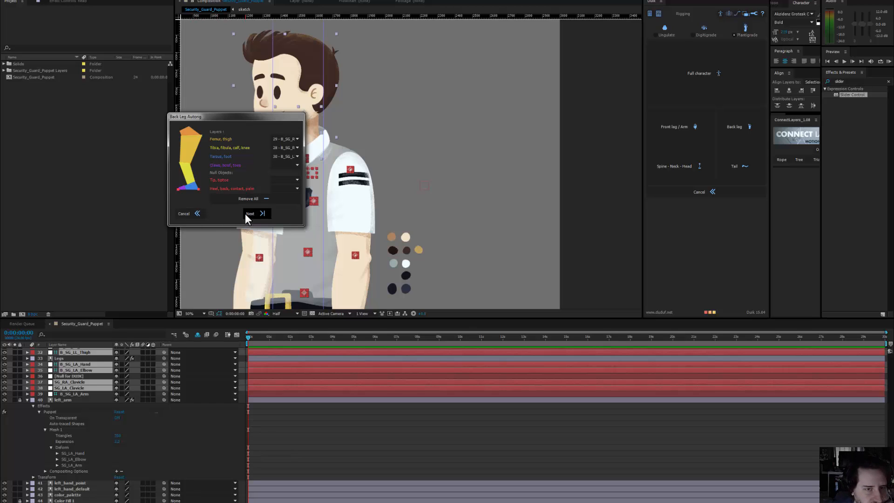
Step: Widen the autorig dialog, check the layers assigned to the thigh, knee and foot, and cancel the autorig
{"action": "left_click_drag", "start_coordinate": [305, 140], "coordinate": [367, 144]}
{"action": "left_click", "coordinate": [296, 139]}
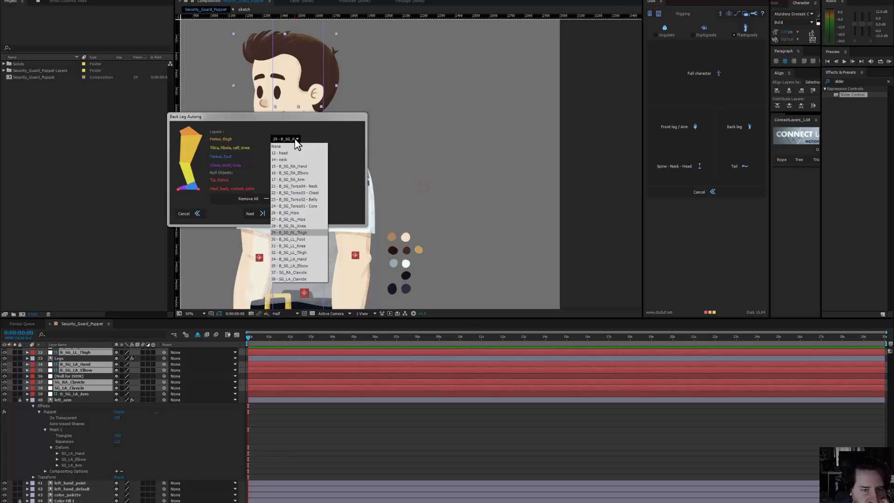
{"action": "left_click", "coordinate": [312, 137]}
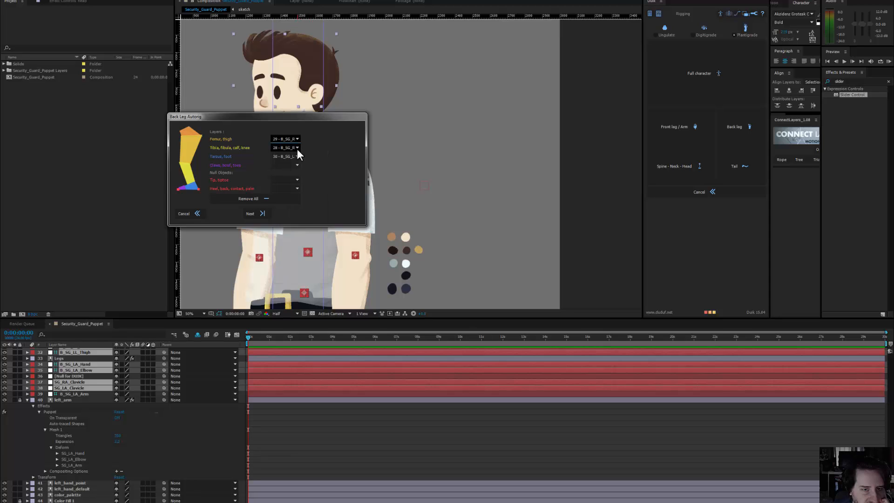
{"action": "left_click", "coordinate": [297, 149]}
{"action": "left_click", "coordinate": [297, 149]}
{"action": "left_click", "coordinate": [297, 156]}
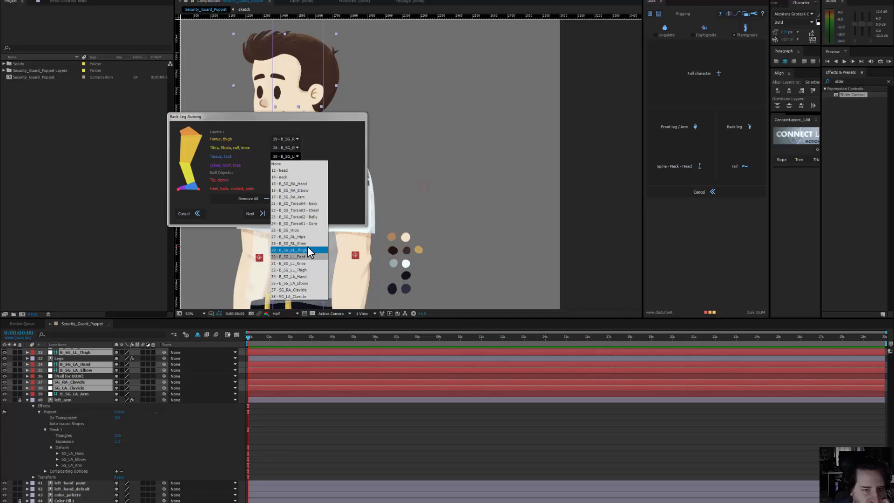
{"action": "left_click", "coordinate": [340, 199]}
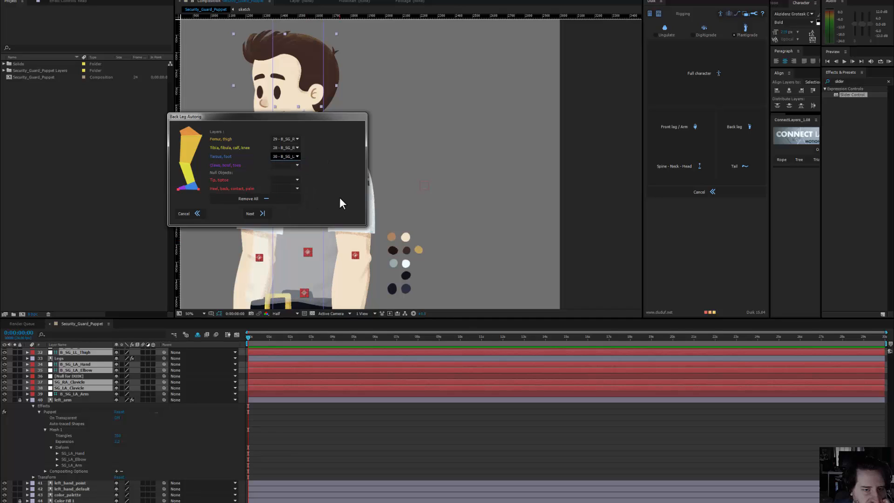
{"action": "left_click", "coordinate": [198, 213]}
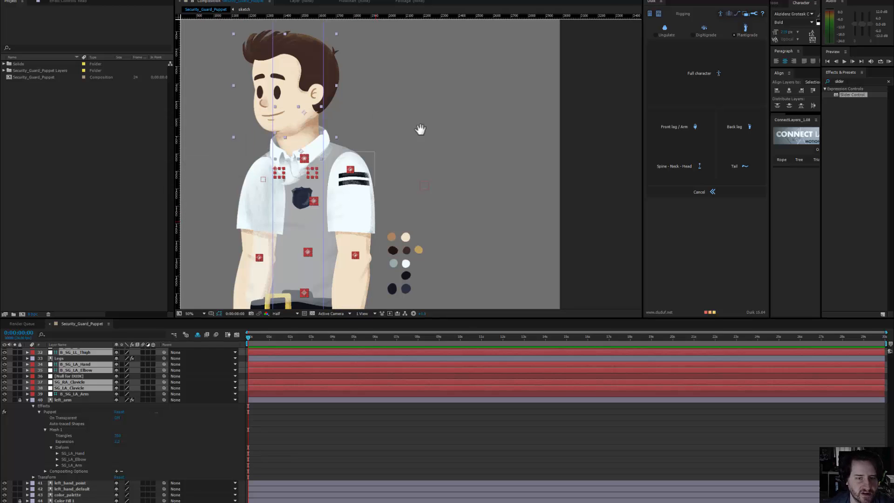
Step: Rename the misnamed right-leg bone layer B_SG_RL_Hips to B_SG_RL_Foot
{"action": "scroll", "coordinate": [412, 204], "scroll_direction": "down", "scroll_amount": 5}
{"action": "scroll", "coordinate": [412, 204], "scroll_direction": "down", "scroll_amount": 2}
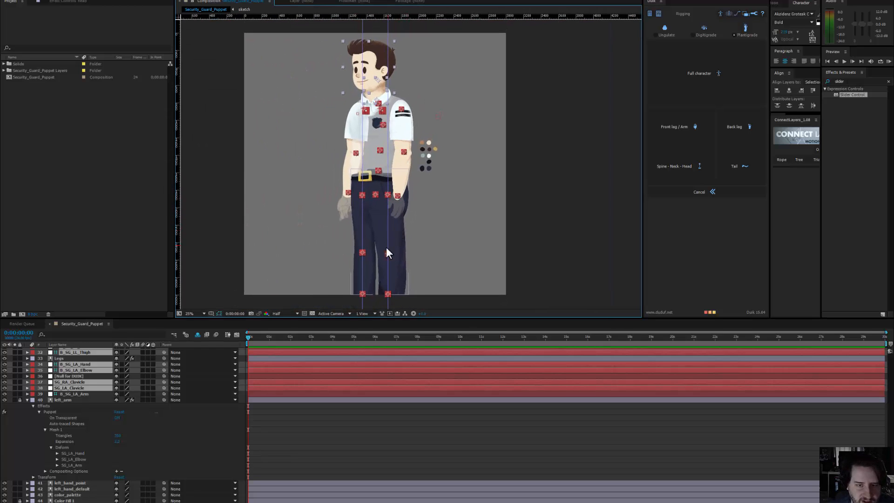
{"action": "scroll", "coordinate": [97, 431], "scroll_direction": "up", "scroll_amount": 2}
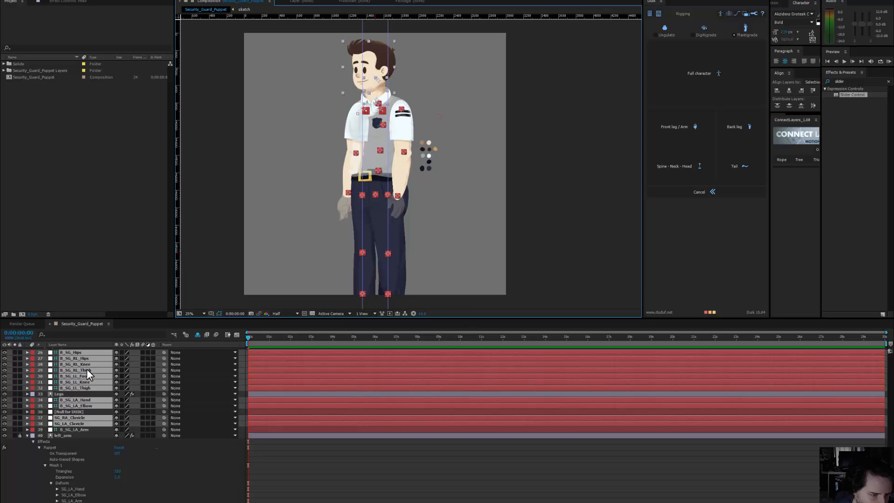
{"action": "left_click", "coordinate": [85, 394]}
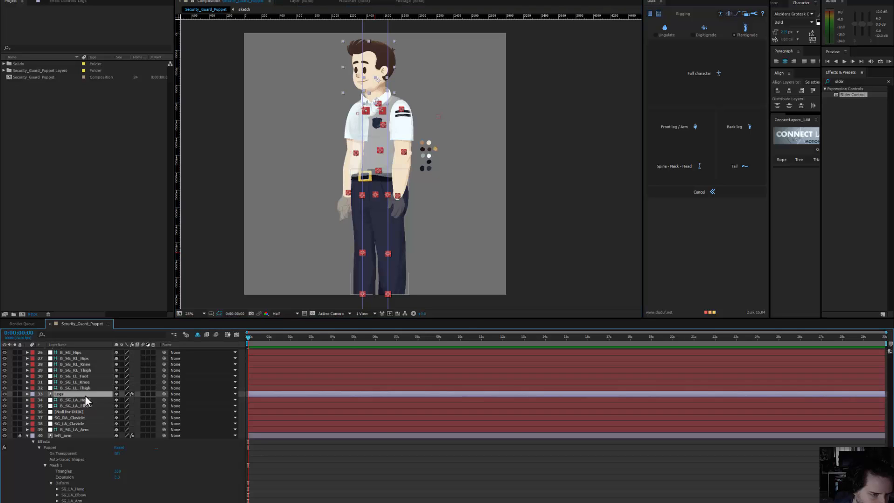
{"action": "left_click", "coordinate": [83, 358]}
{"action": "key", "text": "Return"}
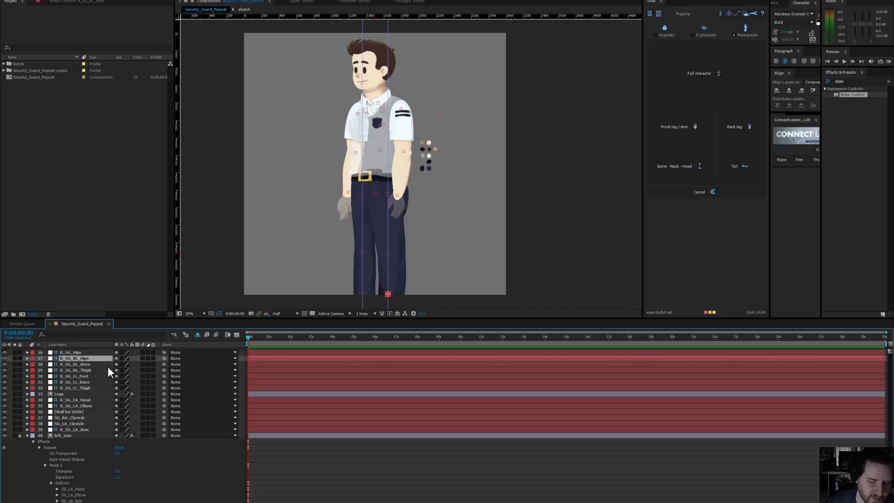
{"action": "key", "text": "Right"}
{"action": "key", "text": "BackSpace"}
{"action": "key", "text": "BackSpace"}
{"action": "key", "text": "BackSpace"}
{"action": "key", "text": "BackSpace"}
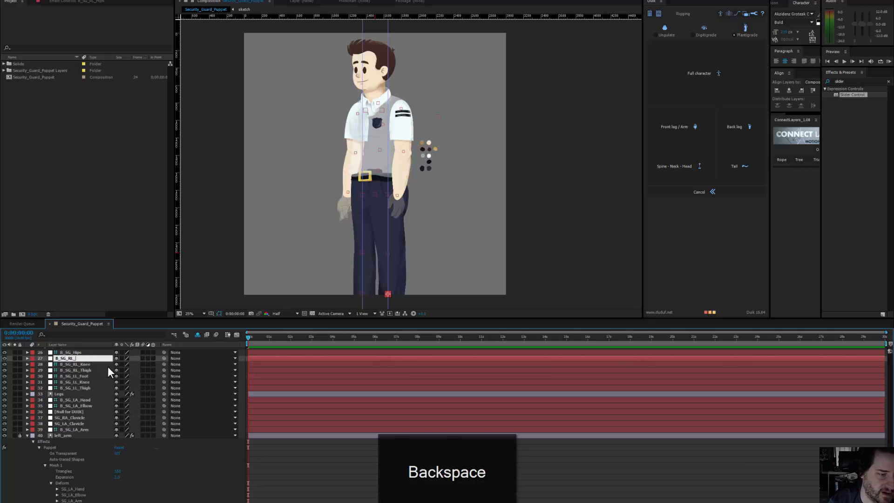
{"action": "type", "text": "Foot"}
{"action": "key", "text": "Return"}
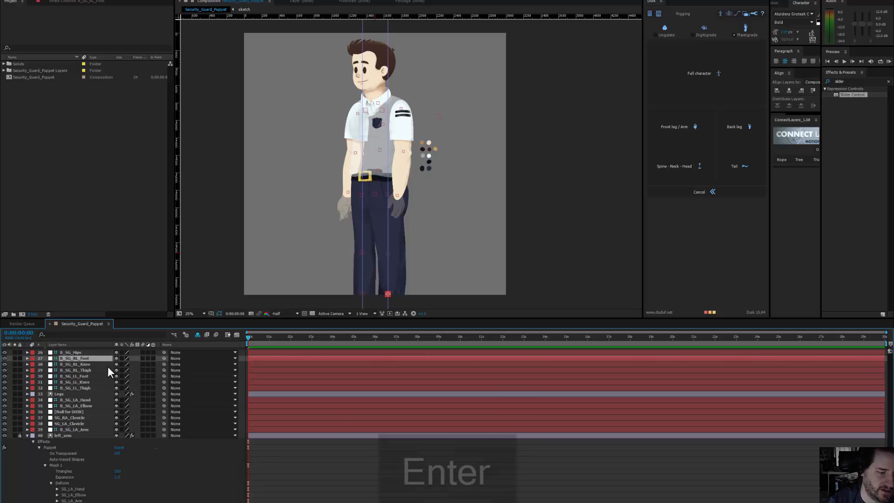
Step: Select all right-leg and left-leg bones, the left hand, elbow and arm bones, and both clavicle nulls
{"action": "left_click", "coordinate": [84, 387], "text": "shift"}
{"action": "left_click", "coordinate": [71, 398], "text": "ctrl"}
{"action": "left_click", "coordinate": [71, 404], "text": "ctrl"}
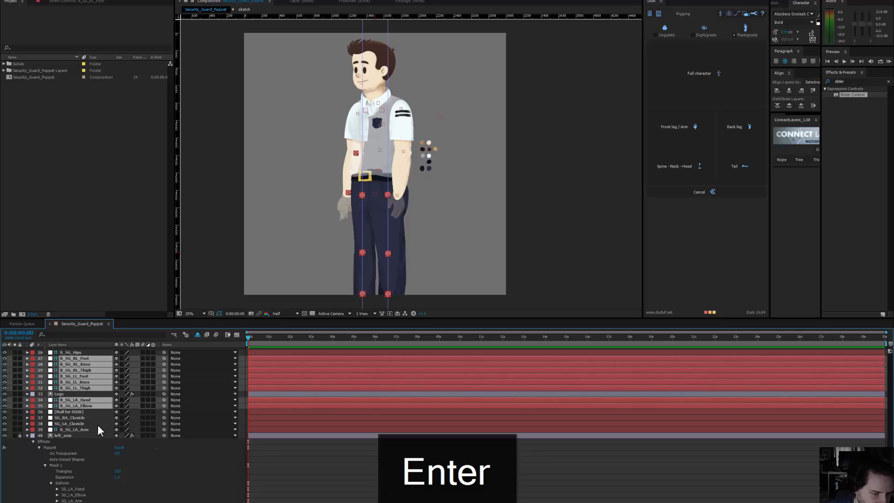
{"action": "left_click", "coordinate": [74, 429], "text": "ctrl"}
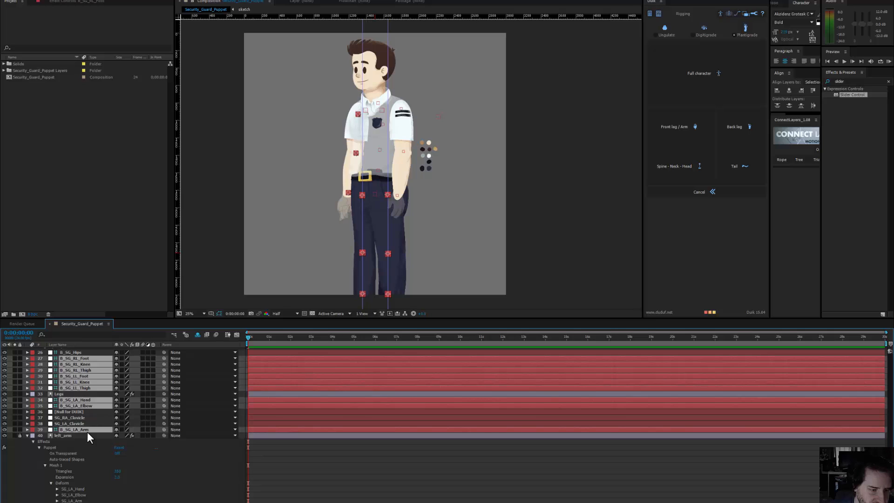
{"action": "left_click", "coordinate": [80, 419], "text": "ctrl"}
{"action": "left_click", "coordinate": [79, 423], "text": "ctrl"}
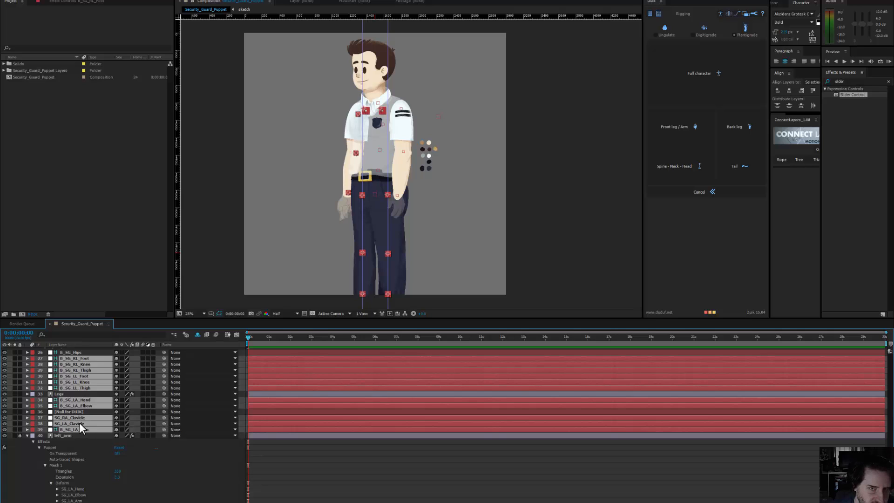
Step: Add the neck, chest, belly and core torso bones to the layer selection
{"action": "scroll", "coordinate": [79, 422], "scroll_direction": "up", "scroll_amount": 10}
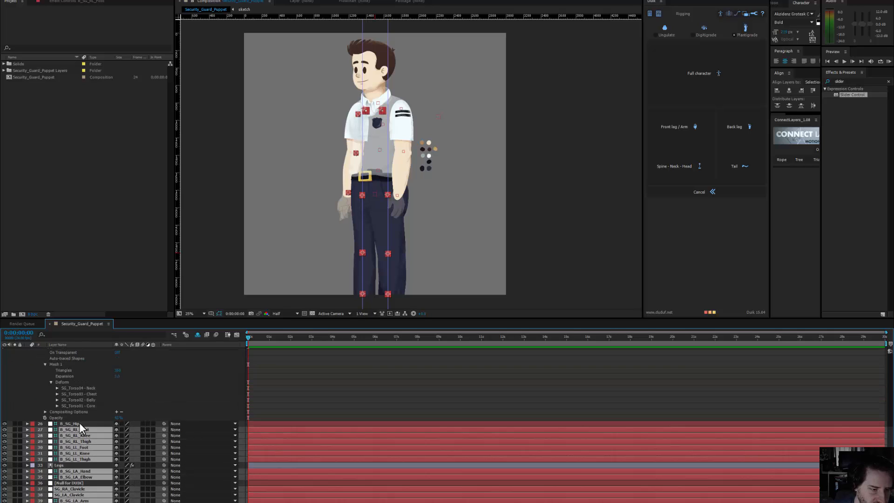
{"action": "left_click", "coordinate": [80, 399], "text": "ctrl"}
{"action": "left_click", "coordinate": [81, 406], "text": "ctrl"}
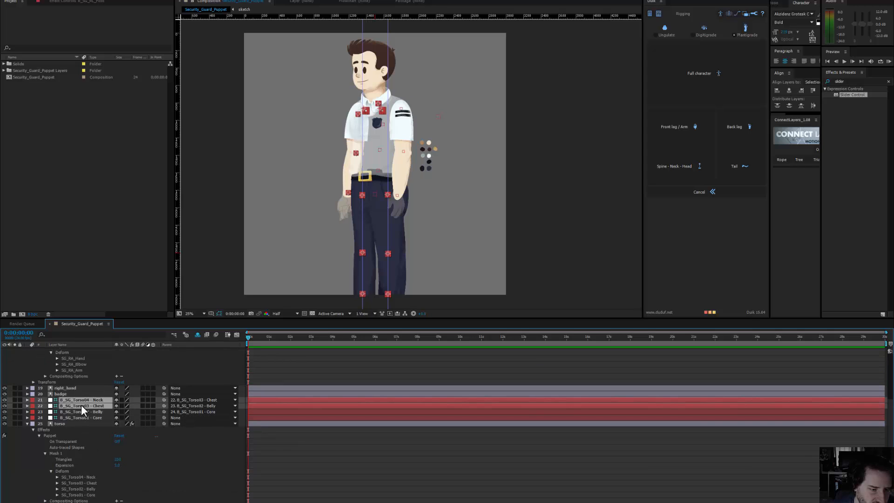
{"action": "left_click", "coordinate": [81, 412], "text": "ctrl"}
{"action": "left_click", "coordinate": [81, 417], "text": "ctrl"}
{"action": "scroll", "coordinate": [82, 421], "scroll_direction": "up", "scroll_amount": 8}
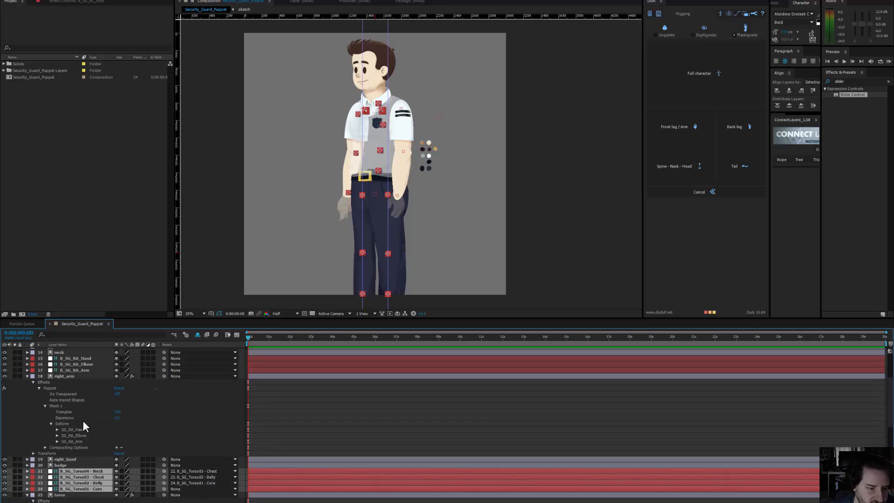
Step: Add the right hand, elbow and arm bones plus the head and neck layers to the selection
{"action": "left_click", "coordinate": [79, 413], "text": "ctrl"}
{"action": "left_click", "coordinate": [79, 417], "text": "ctrl"}
{"action": "left_click", "coordinate": [79, 423], "text": "ctrl"}
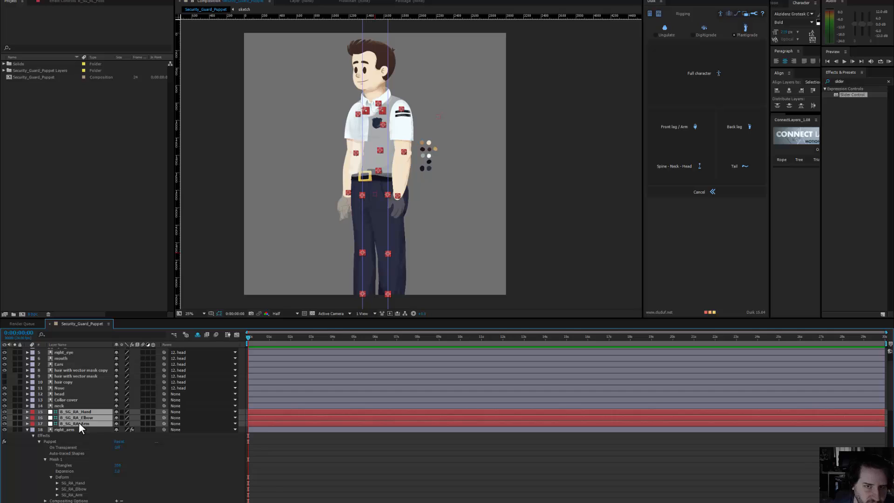
{"action": "scroll", "coordinate": [79, 423], "scroll_direction": "up", "scroll_amount": 3}
{"action": "left_click", "coordinate": [61, 416], "text": "ctrl"}
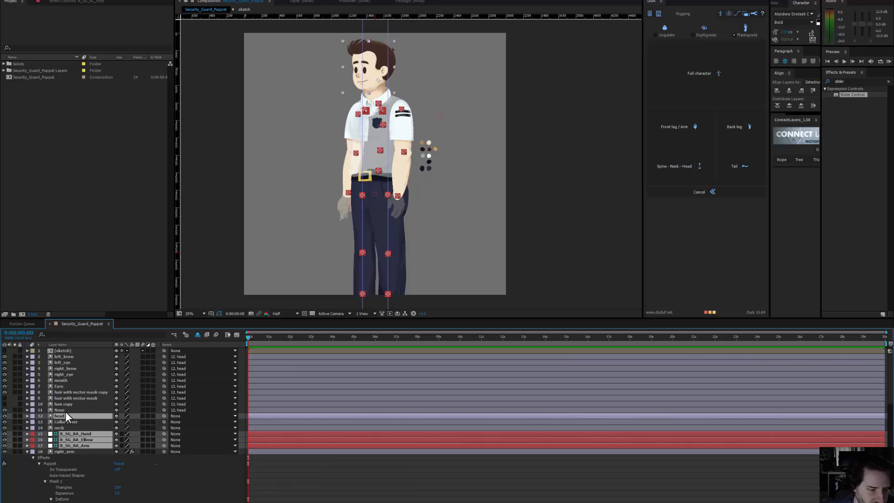
{"action": "left_click", "coordinate": [62, 425], "text": "ctrl"}
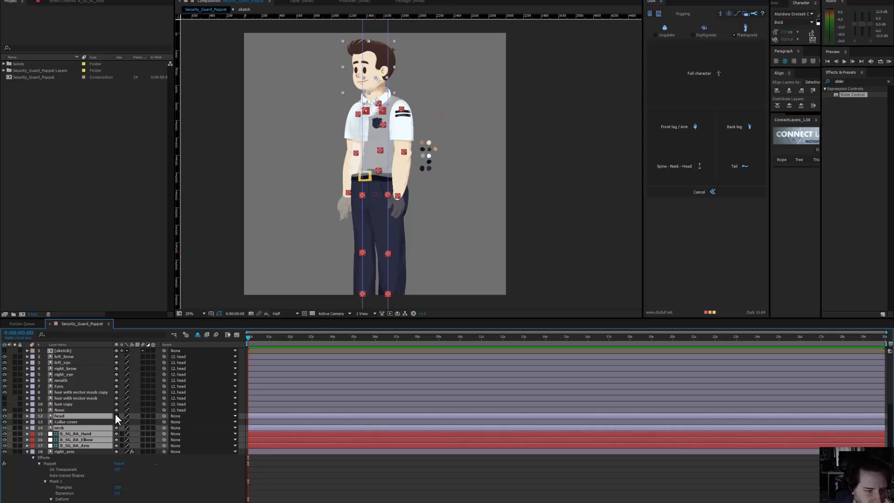
Step: Save the project
{"action": "left_click", "coordinate": [9, 1]}
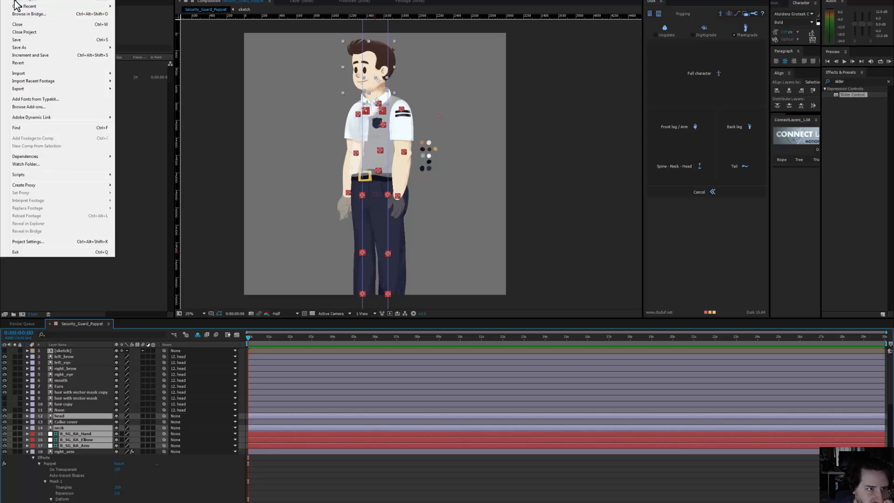
{"action": "left_click", "coordinate": [17, 40]}
Step: Start the full-character autorig and accept the right leg's preassigned thigh, knee and foot bones after checking them
{"action": "left_click", "coordinate": [714, 82]}
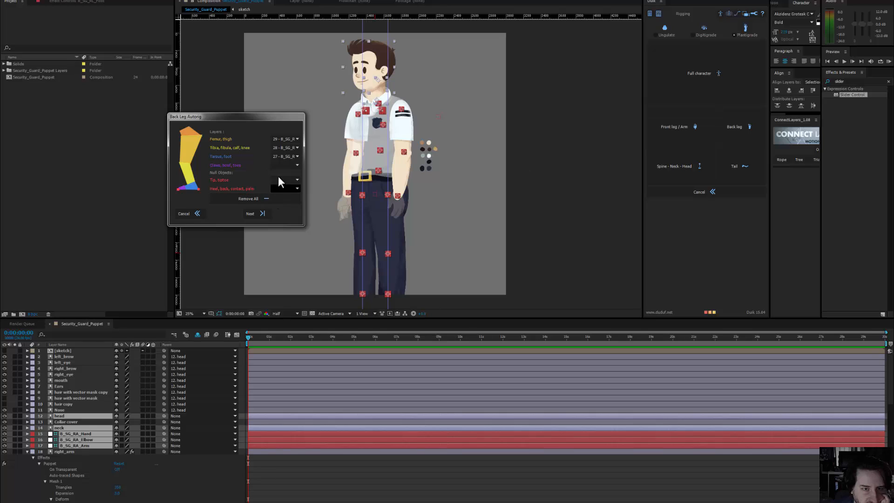
{"action": "left_click_drag", "start_coordinate": [305, 155], "coordinate": [359, 155]}
{"action": "left_click", "coordinate": [296, 139]}
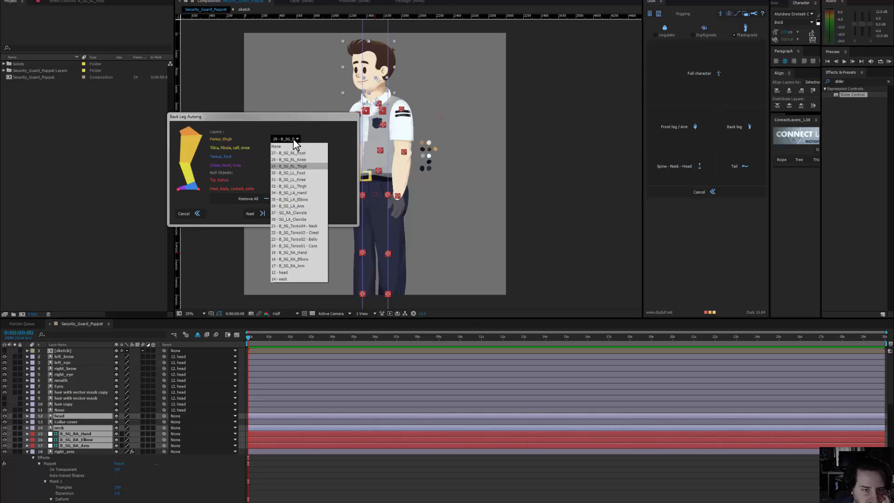
{"action": "left_click", "coordinate": [294, 139]}
{"action": "left_click", "coordinate": [296, 148]}
{"action": "left_click", "coordinate": [295, 149]}
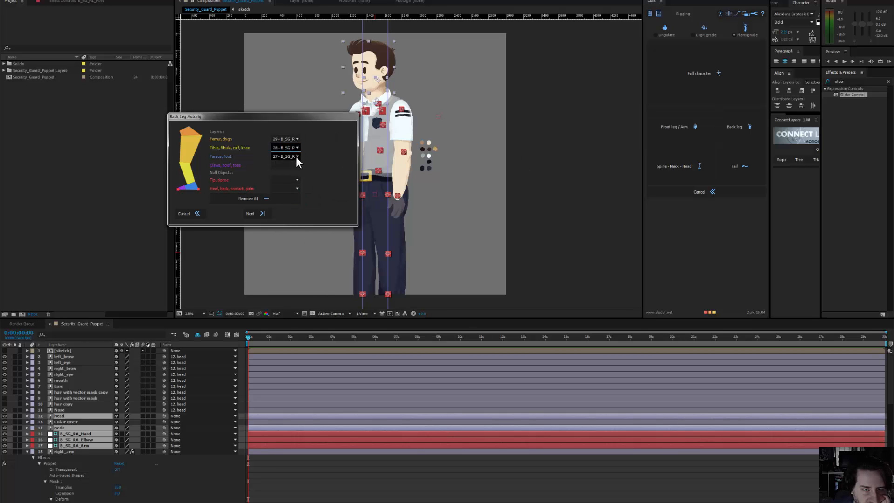
{"action": "left_click", "coordinate": [297, 156]}
{"action": "left_click", "coordinate": [296, 157]}
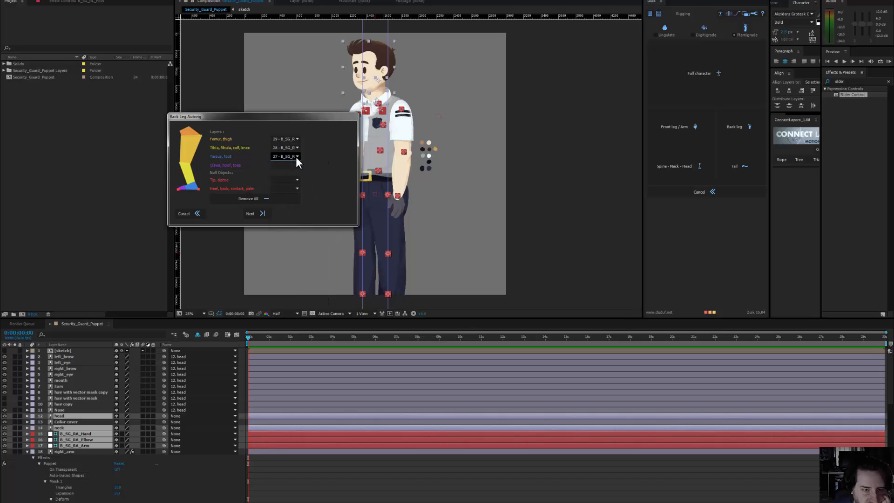
{"action": "left_click", "coordinate": [256, 215]}
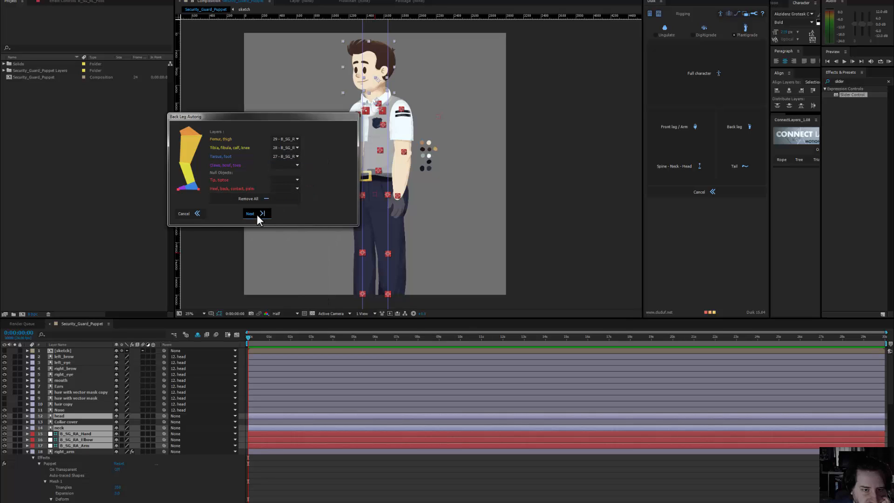
Step: Assign B_SG_LL_Thigh, B_SG_LL_Knee and B_SG_LL_Foot as the left leg's thigh, calf and foot in the back leg autorig
{"action": "left_click", "coordinate": [295, 141]}
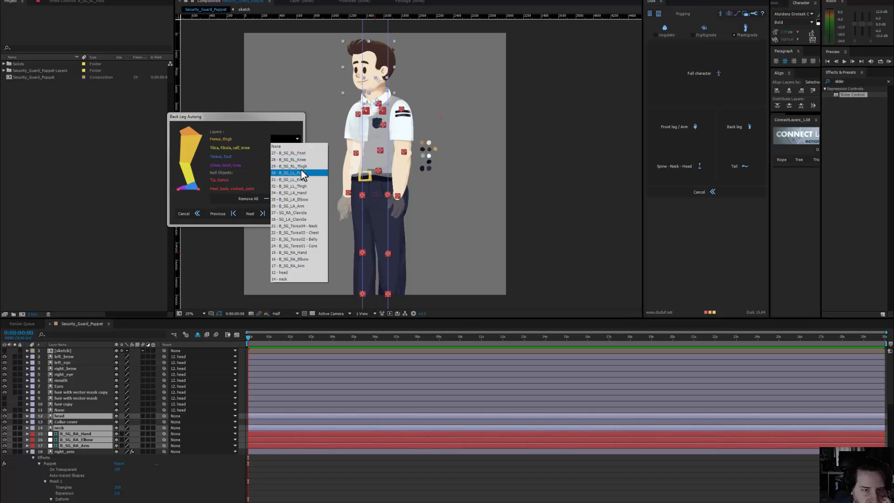
{"action": "left_click", "coordinate": [297, 186]}
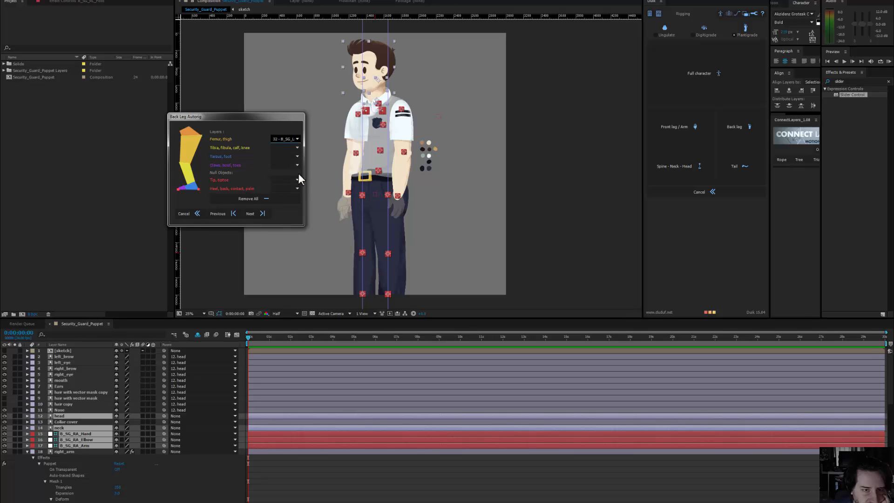
{"action": "left_click", "coordinate": [297, 148]}
{"action": "left_click", "coordinate": [302, 187]}
{"action": "left_click", "coordinate": [290, 157]}
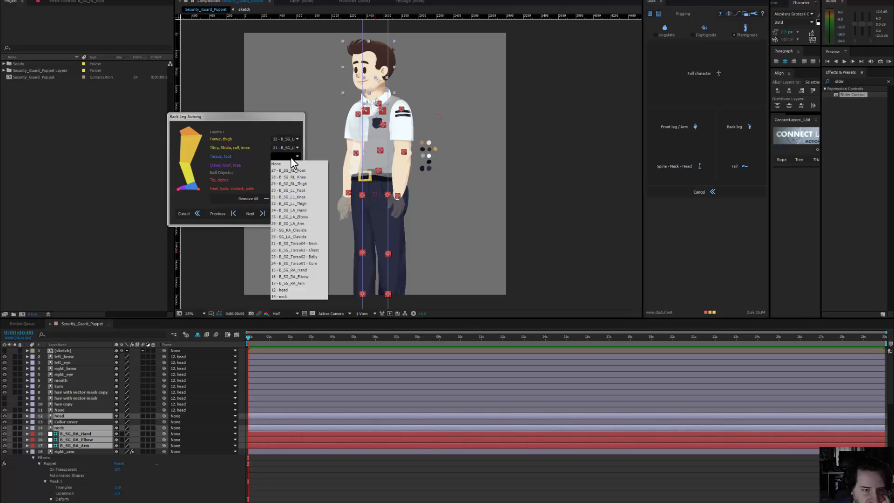
{"action": "left_click", "coordinate": [308, 190]}
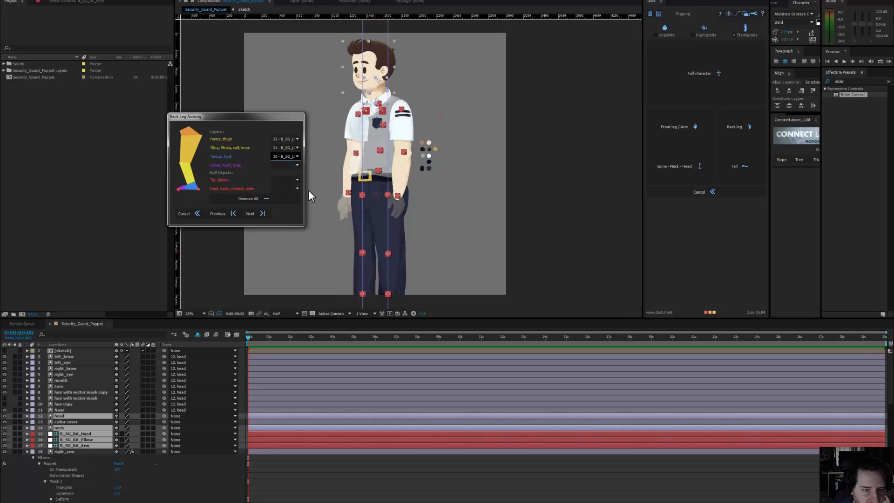
{"action": "left_click", "coordinate": [266, 214]}
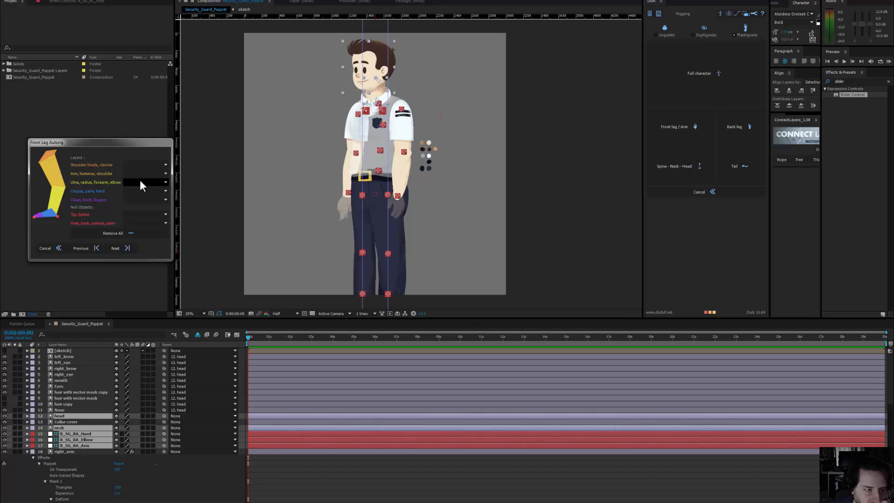
Step: Assign SG_LA_Clavicle, B_SG_LA_Arm, B_SG_LA_Elbow and B_SG_LA_Hand to the left arm's clavicle, humerus, forearm and hand
{"action": "left_click", "coordinate": [136, 166]}
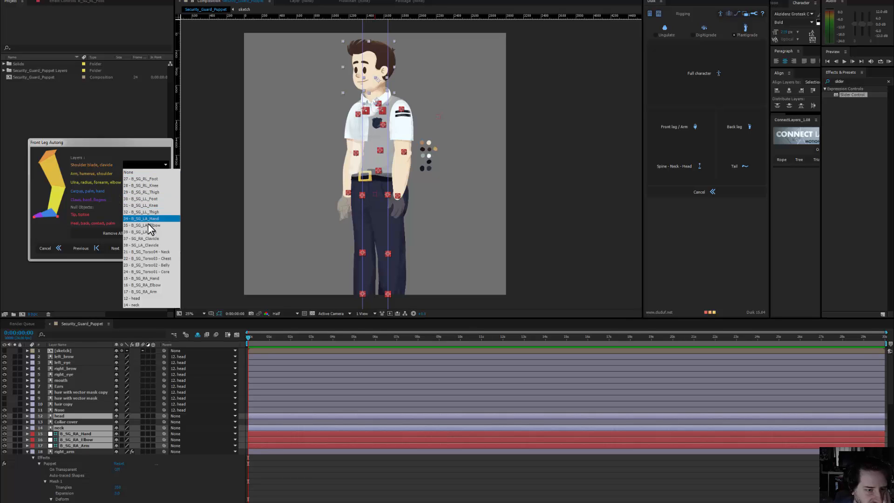
{"action": "left_click", "coordinate": [149, 245]}
{"action": "left_click", "coordinate": [146, 173]}
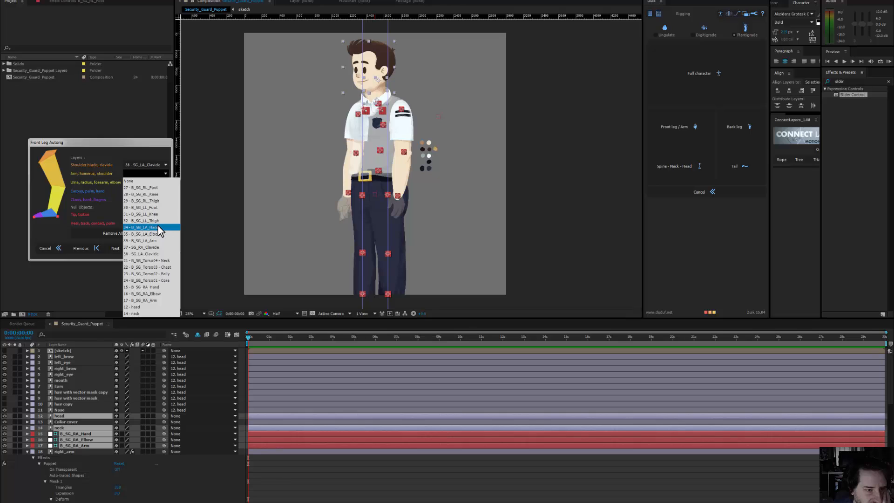
{"action": "left_click", "coordinate": [156, 240]}
{"action": "left_click", "coordinate": [146, 184]}
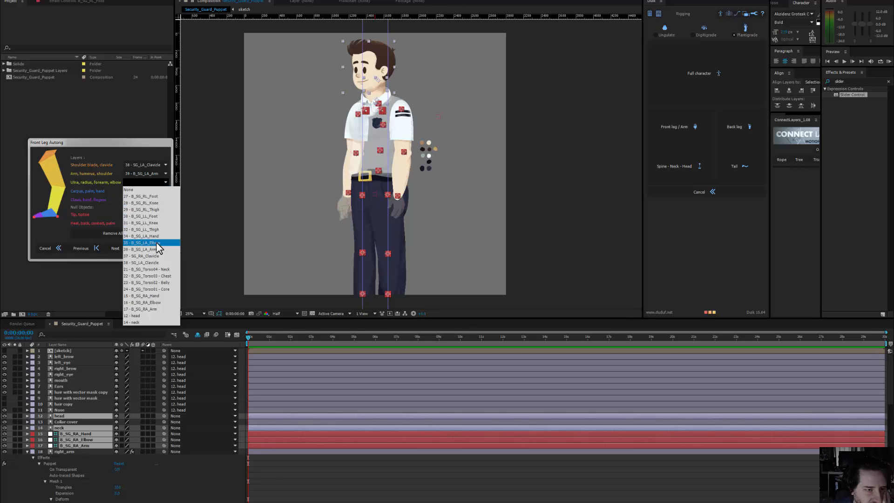
{"action": "left_click", "coordinate": [157, 242]}
{"action": "left_click", "coordinate": [146, 191]}
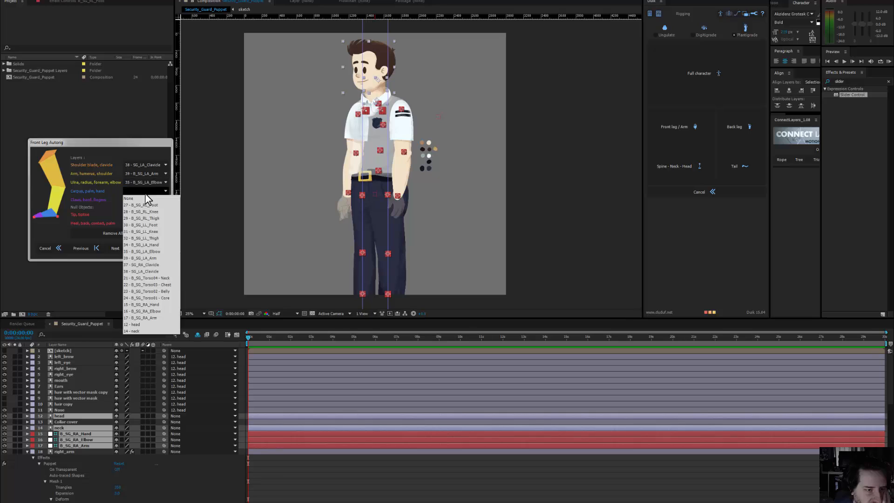
{"action": "left_click", "coordinate": [154, 244]}
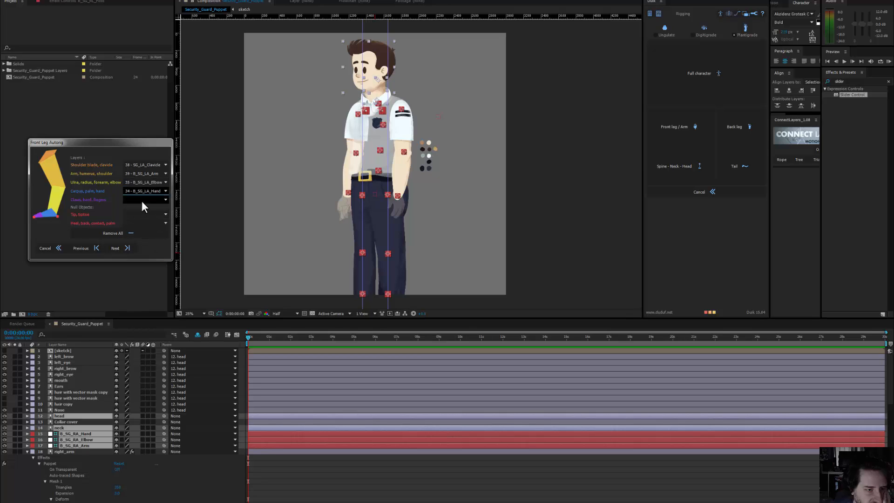
{"action": "left_click", "coordinate": [124, 248]}
Step: Assign SG_RA_Clavicle, B_SG_RA_Arm, B_SG_RA_Elbow and B_SG_RA_Hand to the right arm's clavicle, humerus, forearm and hand
{"action": "left_click", "coordinate": [138, 164]}
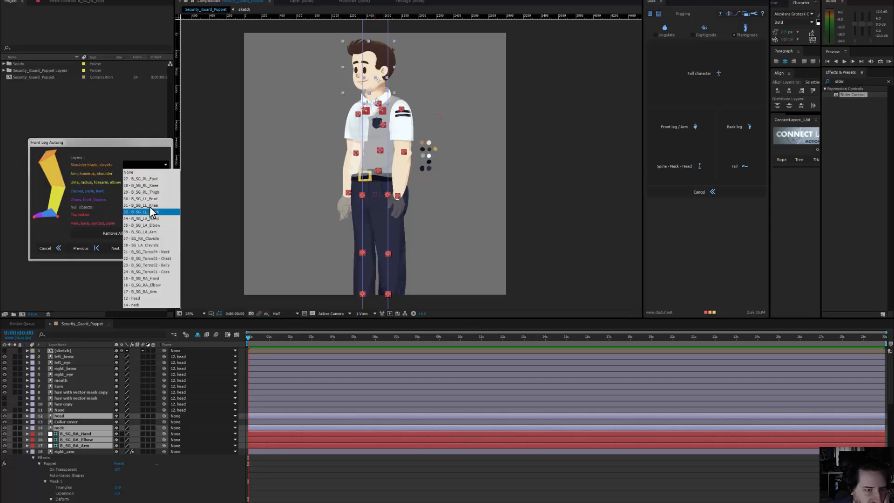
{"action": "left_click", "coordinate": [148, 237]}
{"action": "left_click", "coordinate": [141, 175]}
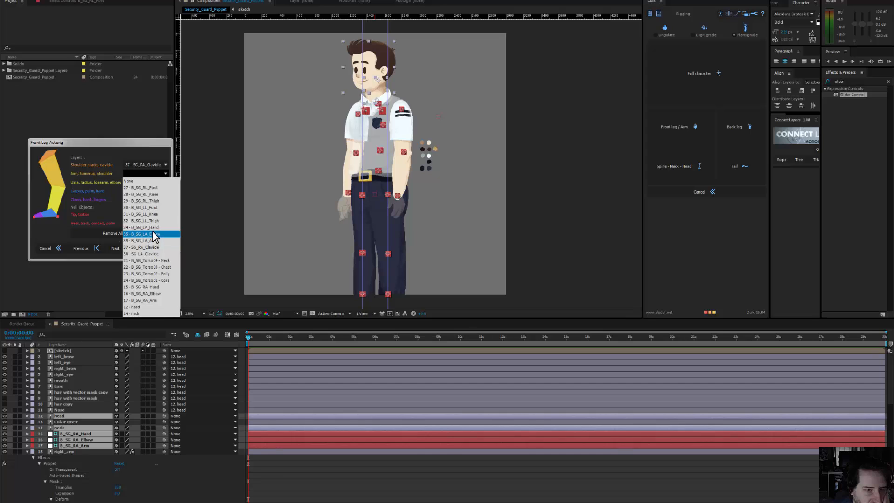
{"action": "left_click", "coordinate": [153, 299]}
{"action": "left_click", "coordinate": [143, 182]}
{"action": "left_click", "coordinate": [148, 302]}
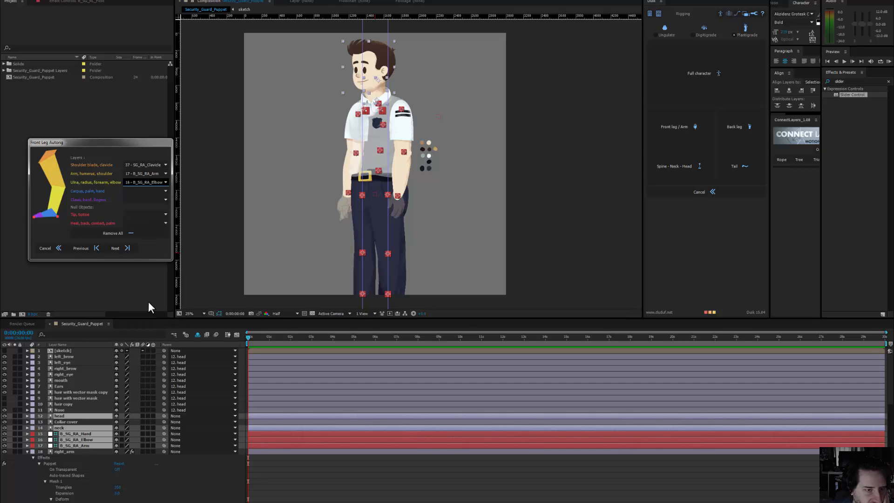
{"action": "left_click", "coordinate": [142, 192]}
{"action": "left_click", "coordinate": [143, 301]}
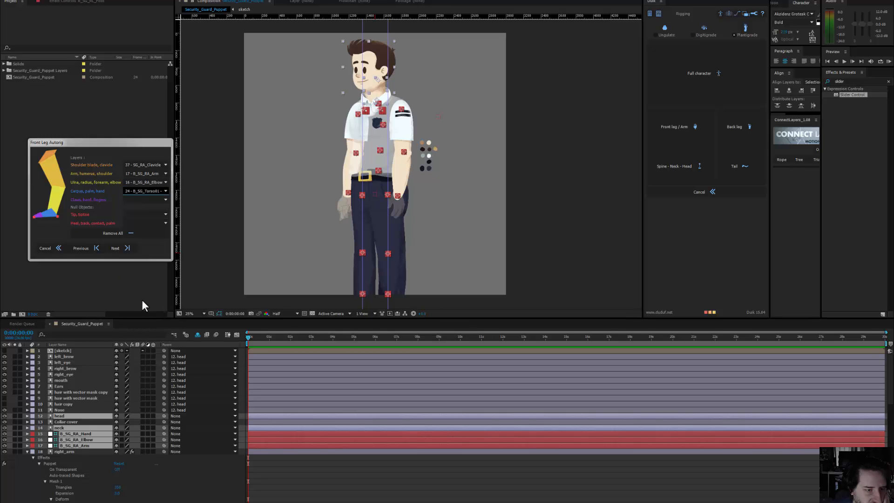
{"action": "left_click", "coordinate": [147, 191]}
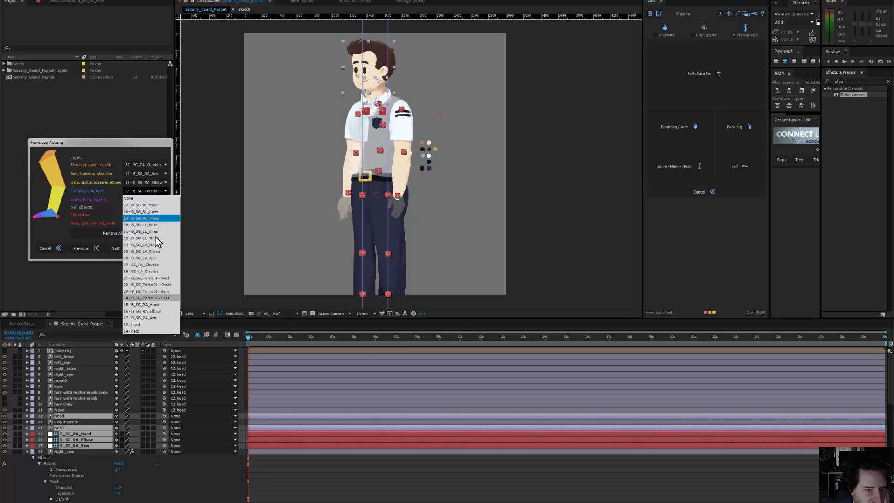
{"action": "left_click", "coordinate": [150, 304]}
{"action": "left_click", "coordinate": [126, 247]}
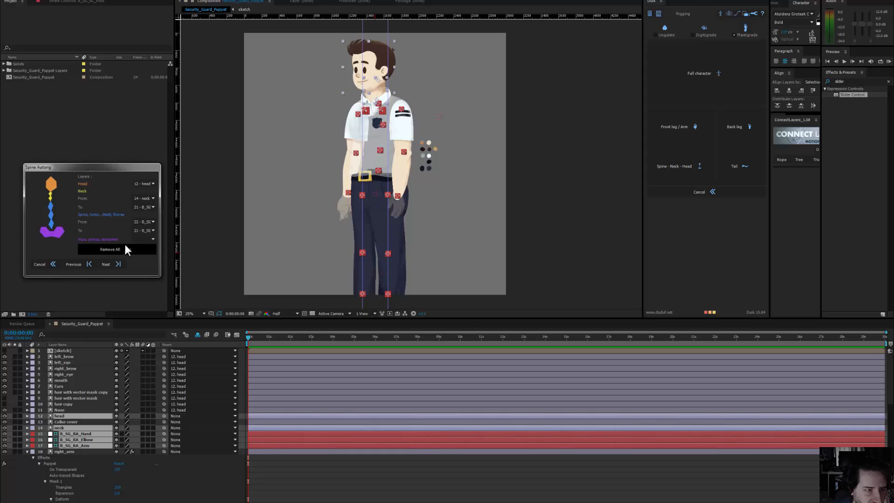
Step: Look for the hips null among the spine autorig's hips choices, and cancel the full-character autorig
{"action": "left_click_drag", "start_coordinate": [160, 230], "coordinate": [192, 232]}
{"action": "left_click", "coordinate": [153, 239]}
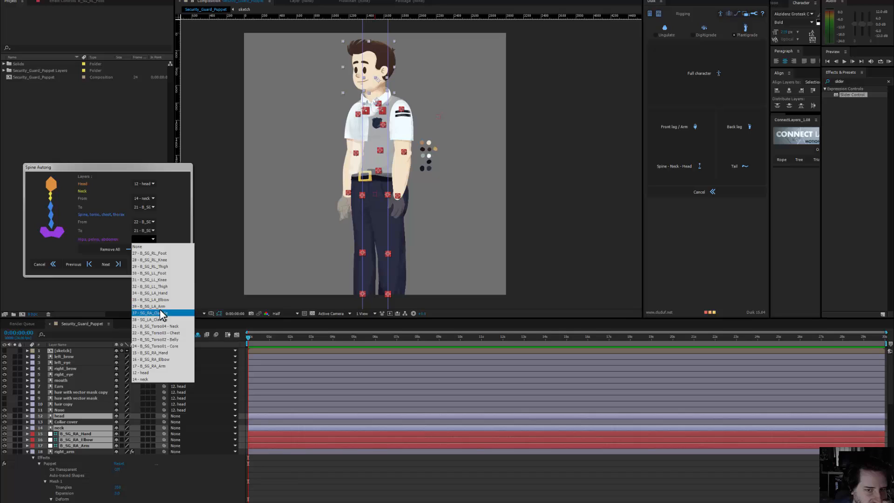
{"action": "left_click", "coordinate": [375, 193]}
{"action": "left_click", "coordinate": [375, 194]}
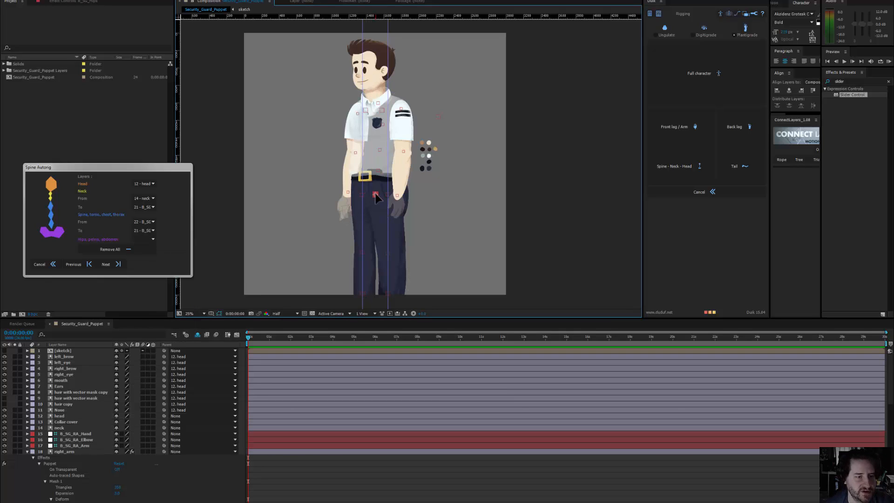
{"action": "left_click", "coordinate": [150, 240]}
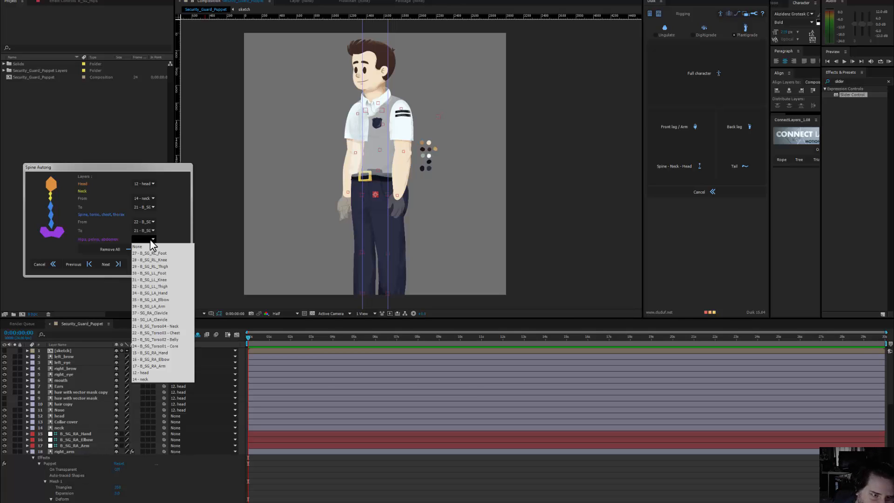
{"action": "left_click", "coordinate": [40, 264]}
{"action": "left_click", "coordinate": [40, 264]}
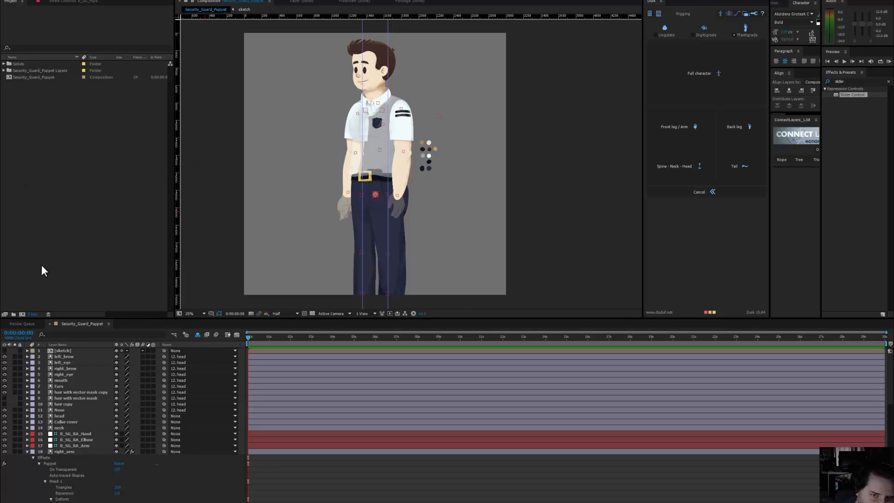
Step: Duplicate the spare Null for DUIK twice, placing one copy just below the right wrist and the other just below the left wrist
{"action": "left_click", "coordinate": [85, 441]}
{"action": "scroll", "coordinate": [86, 444], "scroll_direction": "down", "scroll_amount": 15}
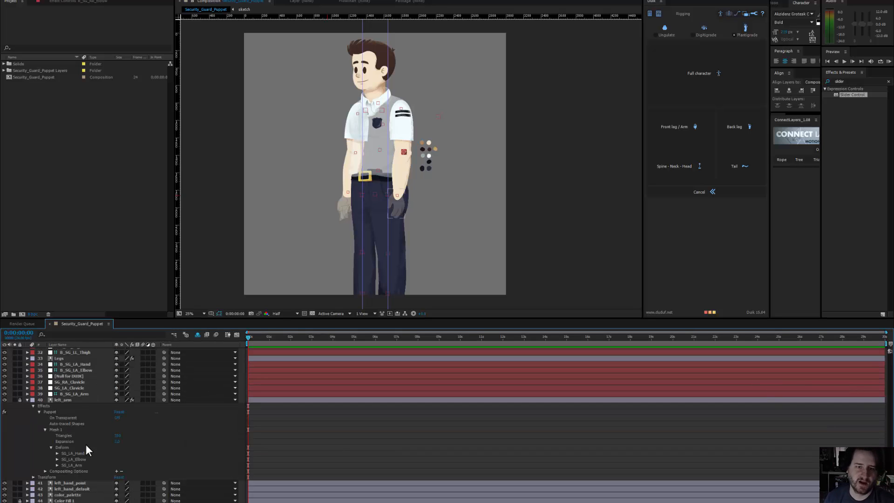
{"action": "scroll", "coordinate": [384, 184], "scroll_direction": "up", "scroll_amount": 2}
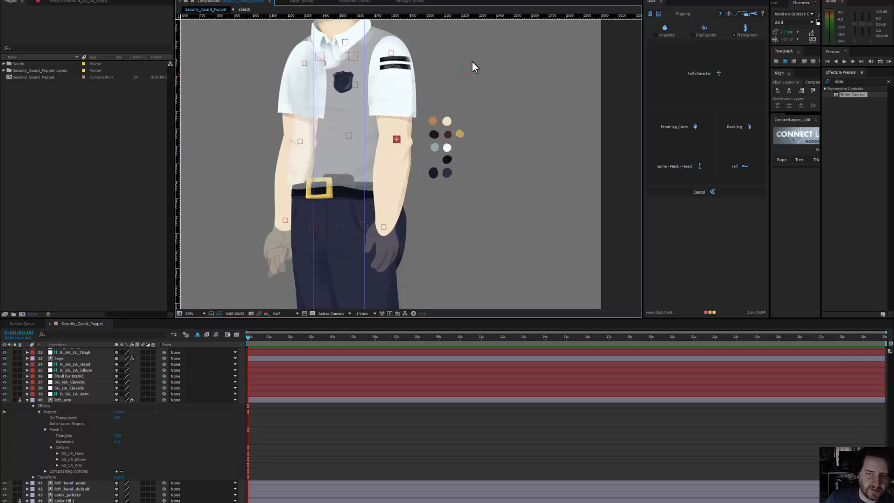
{"action": "left_click", "coordinate": [467, 68]}
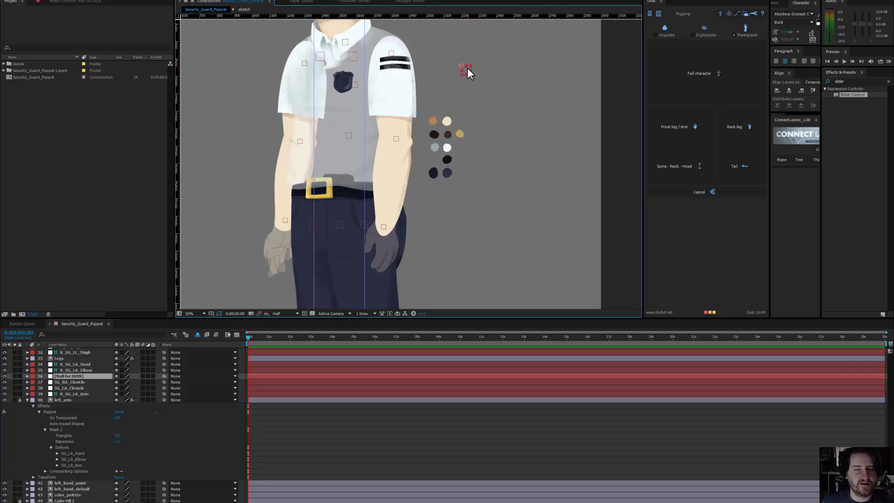
{"action": "key", "text": "ctrl+d"}
{"action": "left_click_drag", "start_coordinate": [468, 68], "coordinate": [385, 241]}
{"action": "key", "text": "ctrl+d"}
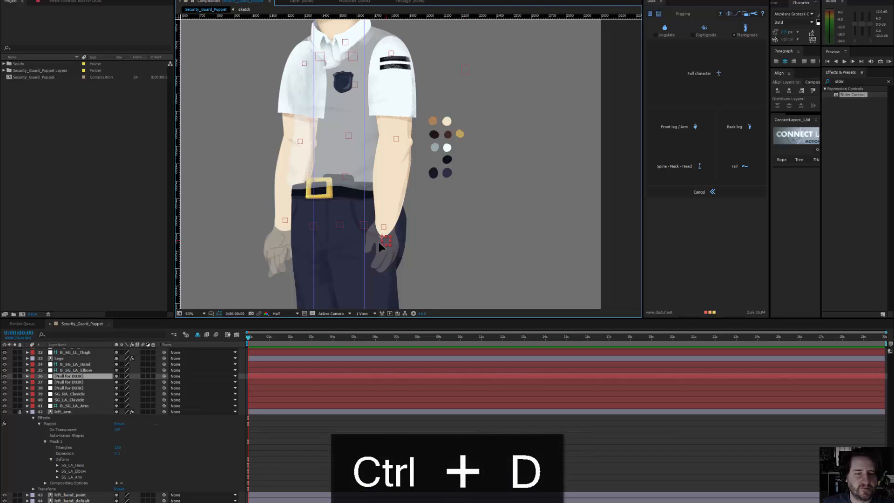
{"action": "left_click_drag", "start_coordinate": [311, 236], "coordinate": [287, 236]}
Step: Rename the null placed on the left hand to SG_LA_Tip
{"action": "key", "text": "Return"}
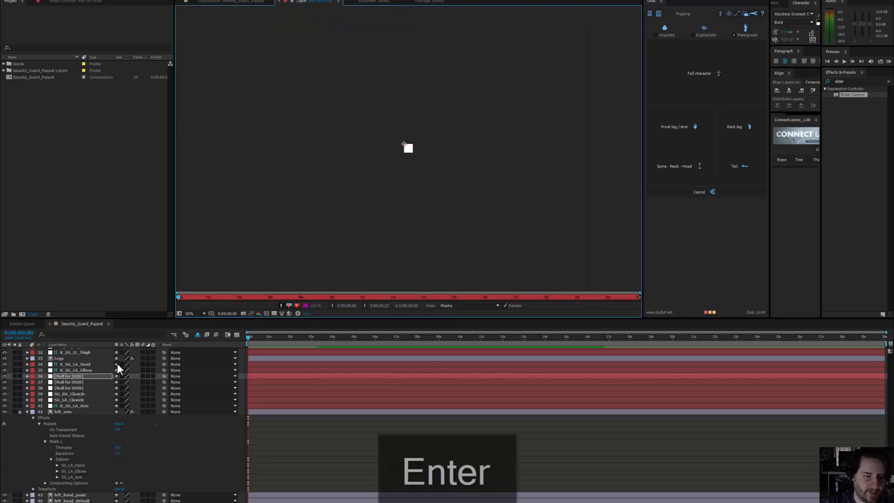
{"action": "left_click", "coordinate": [228, 3]}
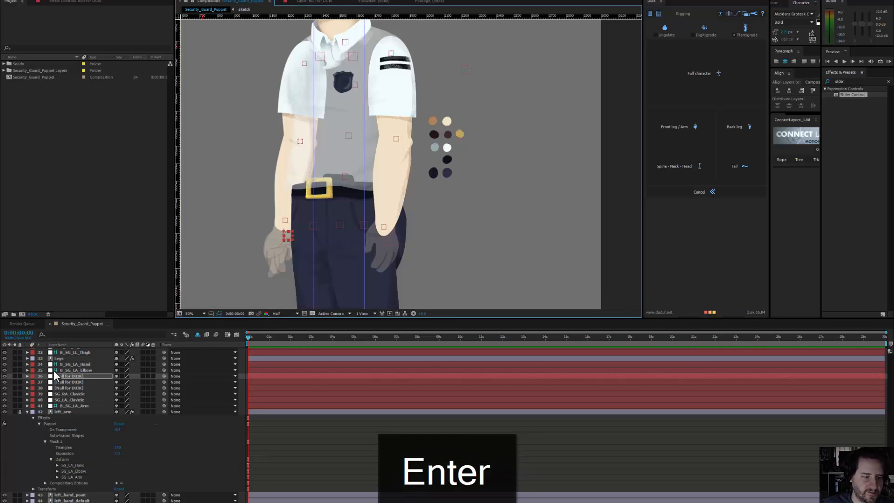
{"action": "key", "text": "Return"}
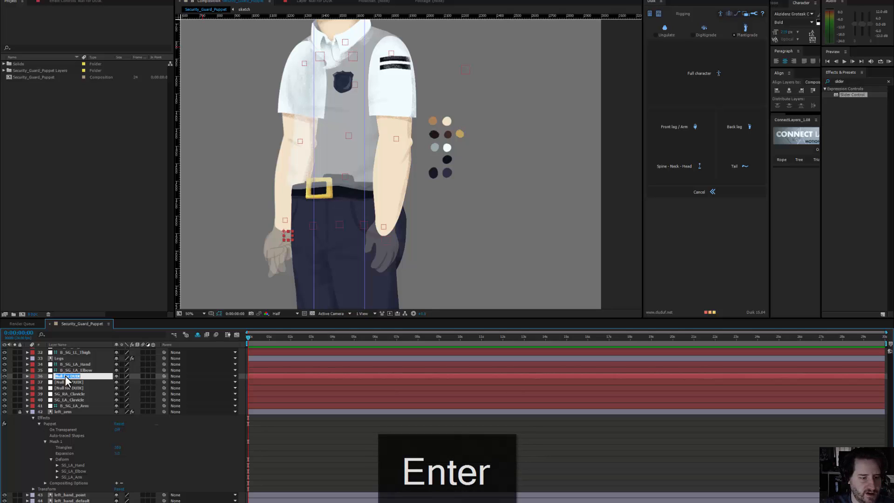
{"action": "key", "text": "BackSpace"}
{"action": "type", "text": "SG_"}
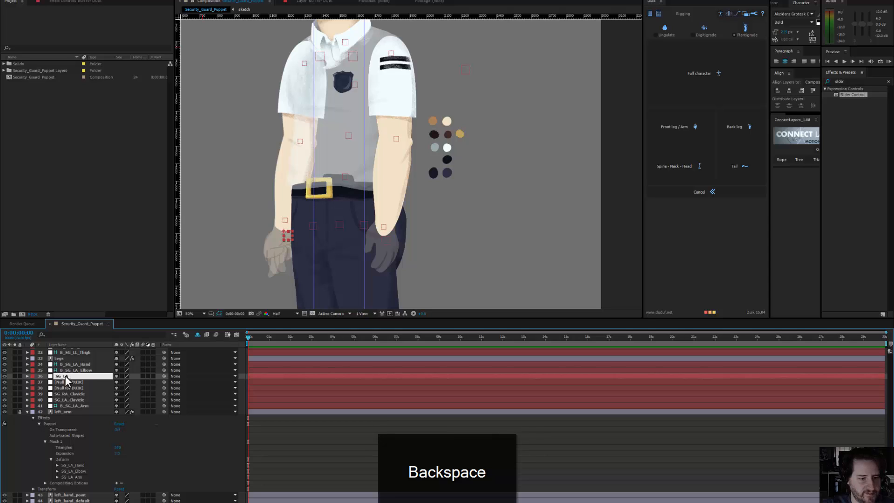
{"action": "type", "text": "LA_Tip"}
{"action": "key", "text": "Return"}
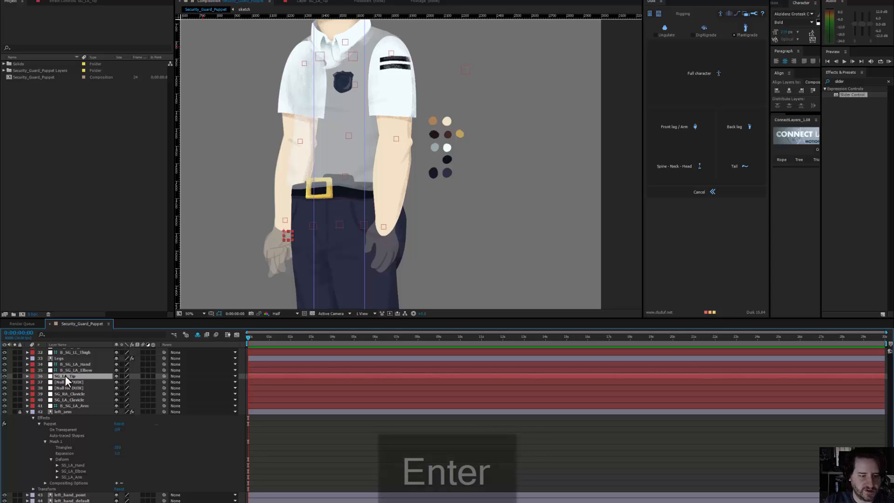
Step: Rename the null placed on the right hand to SG_RA_Tip and save the project
{"action": "left_click", "coordinate": [66, 381]}
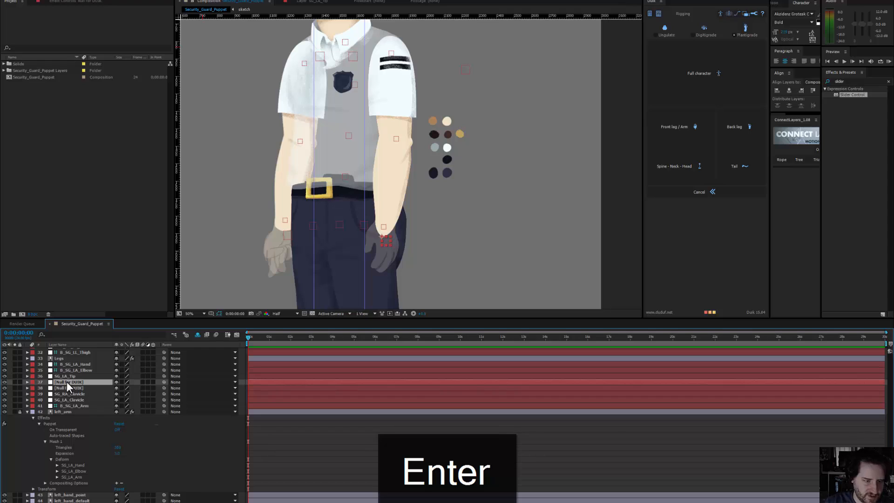
{"action": "key", "text": "Return"}
{"action": "type", "text": "SG_"}
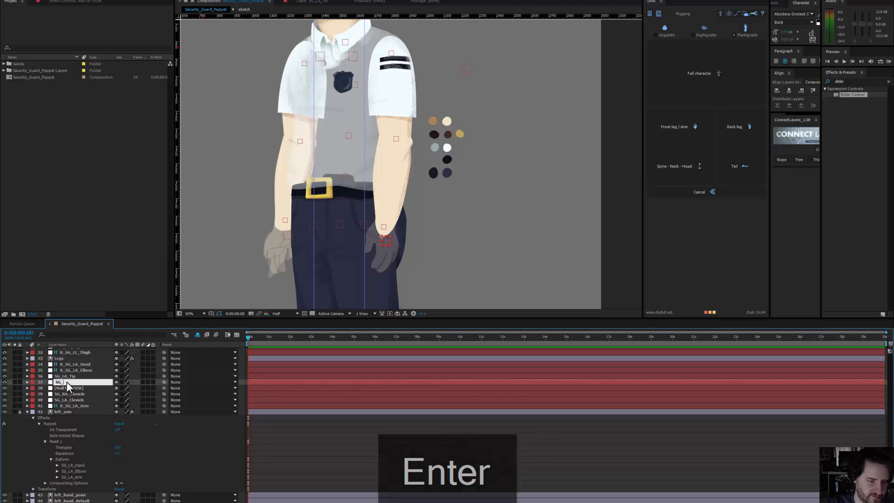
{"action": "type", "text": "RA_Tip"}
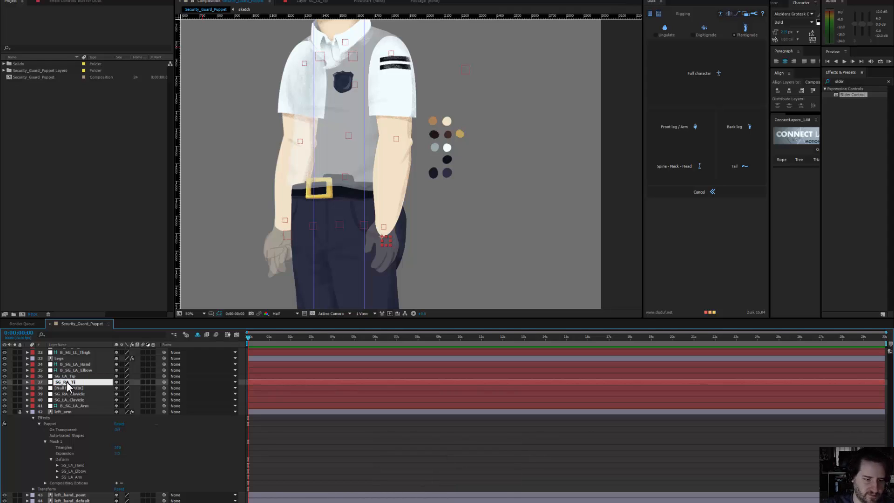
{"action": "key", "text": "Return"}
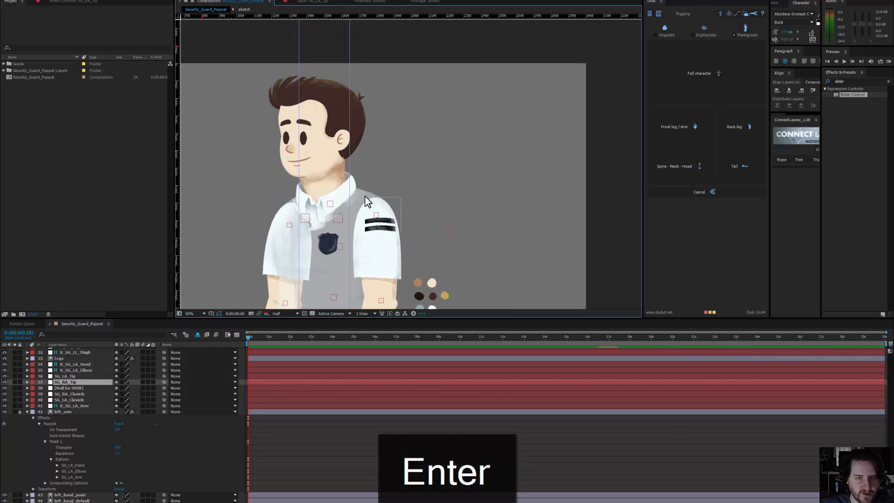
{"action": "scroll", "coordinate": [70, 429], "scroll_direction": "up", "scroll_amount": 2}
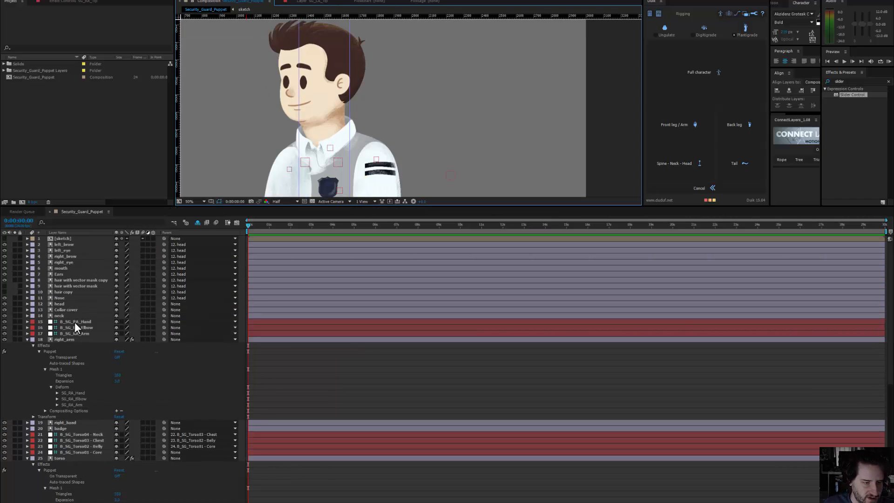
{"action": "key", "text": "ctrl+s"}
Step: Select the head and neck layers together with the right arm's hand, elbow and arm bones and the four torso bones
{"action": "left_click", "coordinate": [61, 305]}
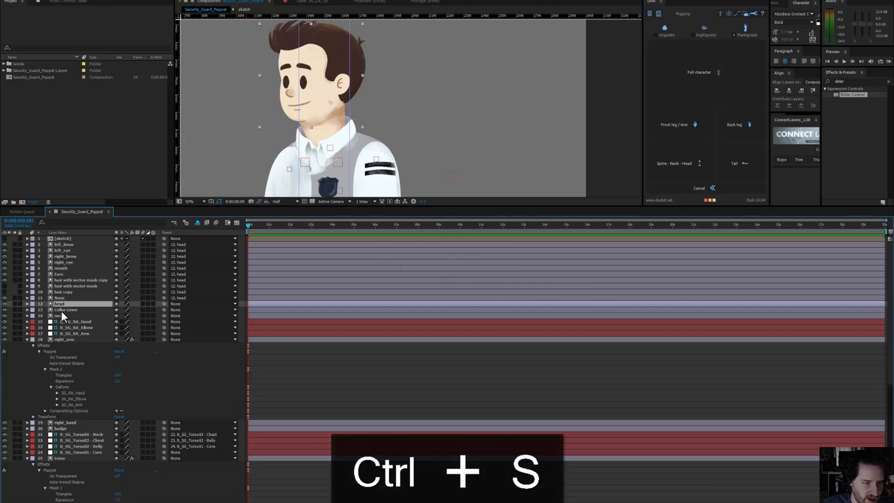
{"action": "left_click", "coordinate": [63, 315], "text": "ctrl"}
{"action": "left_click", "coordinate": [74, 322], "text": "ctrl"}
{"action": "left_click", "coordinate": [75, 327], "text": "ctrl"}
{"action": "left_click", "coordinate": [77, 334], "text": "ctrl"}
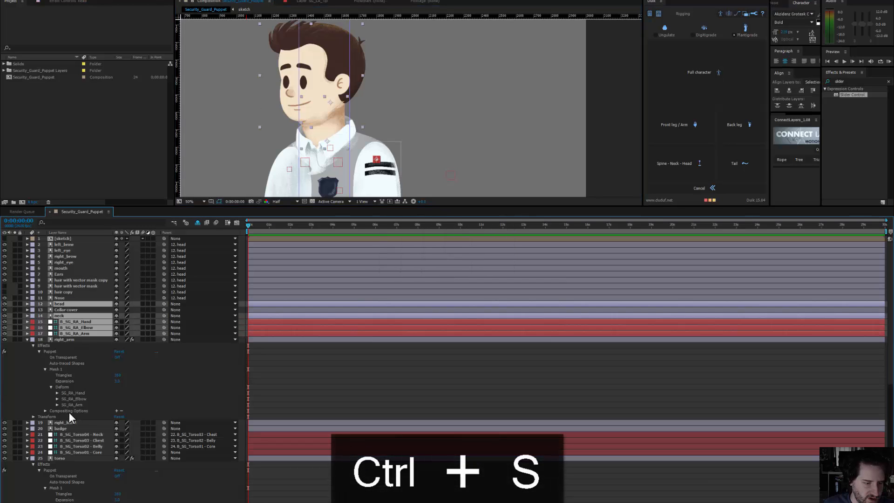
{"action": "left_click", "coordinate": [73, 434], "text": "ctrl"}
{"action": "left_click", "coordinate": [76, 440], "text": "ctrl"}
{"action": "left_click", "coordinate": [77, 446], "text": "ctrl"}
{"action": "left_click", "coordinate": [77, 452], "text": "ctrl"}
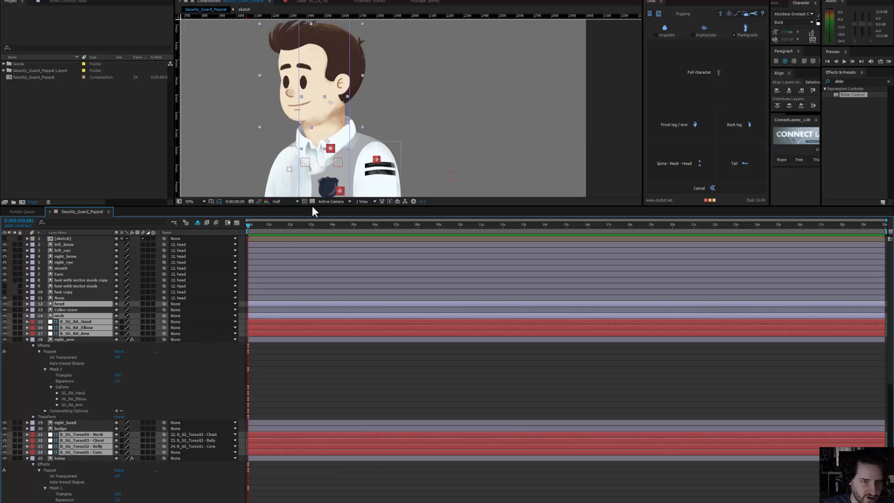
Step: Add B_SG_Hips and the foot, knee and thigh bones of both legs to the layer selection
{"action": "left_click_drag", "start_coordinate": [372, 151], "coordinate": [381, 113]}
{"action": "scroll", "coordinate": [366, 142], "scroll_direction": "down", "scroll_amount": 2}
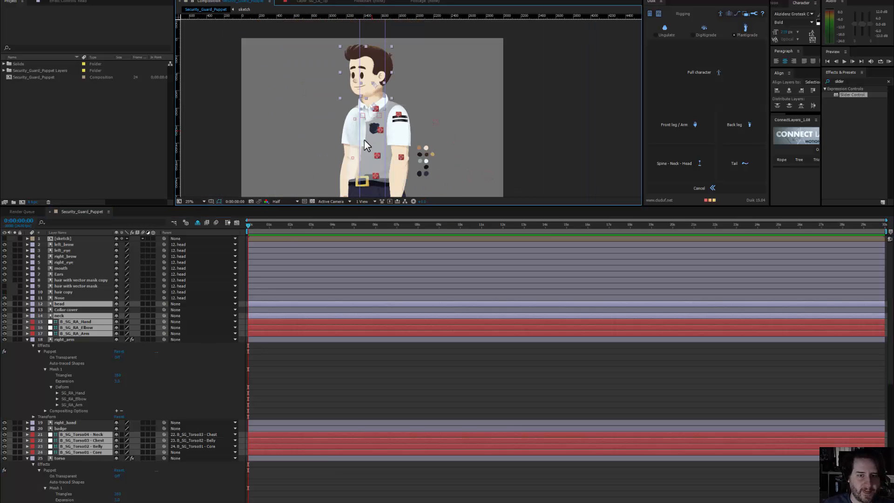
{"action": "scroll", "coordinate": [87, 440], "scroll_direction": "down", "scroll_amount": 5}
{"action": "left_click", "coordinate": [79, 440], "text": "ctrl"}
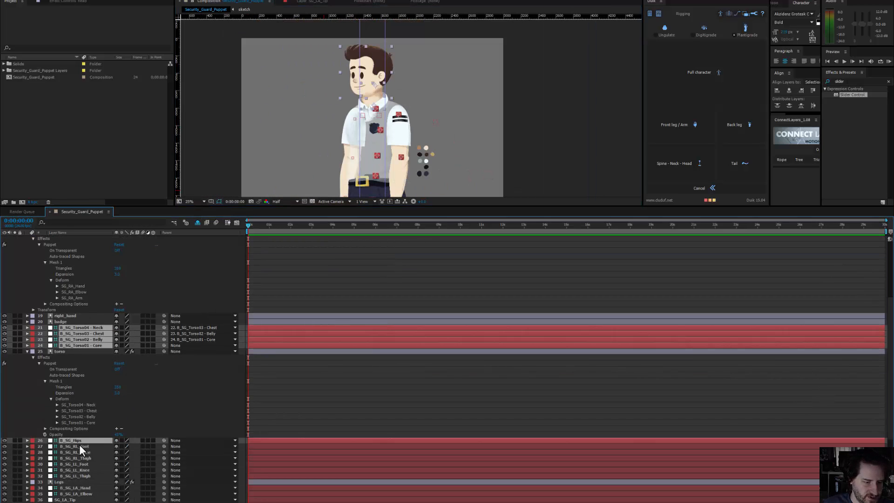
{"action": "left_click", "coordinate": [79, 446], "text": "ctrl"}
{"action": "left_click", "coordinate": [78, 452], "text": "ctrl"}
{"action": "left_click", "coordinate": [77, 458], "text": "ctrl"}
{"action": "left_click", "coordinate": [77, 464], "text": "ctrl"}
{"action": "left_click", "coordinate": [77, 470], "text": "ctrl"}
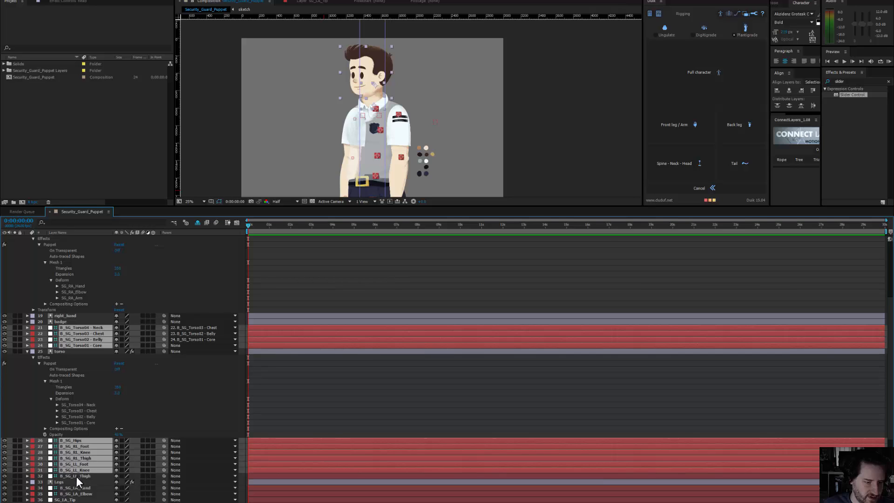
{"action": "left_click", "coordinate": [76, 477], "text": "ctrl"}
Step: Add the left arm's hand, elbow and arm bones, both hand tip nulls and both clavicle nulls to the layer selection
{"action": "left_click", "coordinate": [78, 488], "text": "ctrl"}
{"action": "left_click", "coordinate": [81, 494], "text": "ctrl"}
{"action": "scroll", "coordinate": [115, 480], "scroll_direction": "down", "scroll_amount": 1}
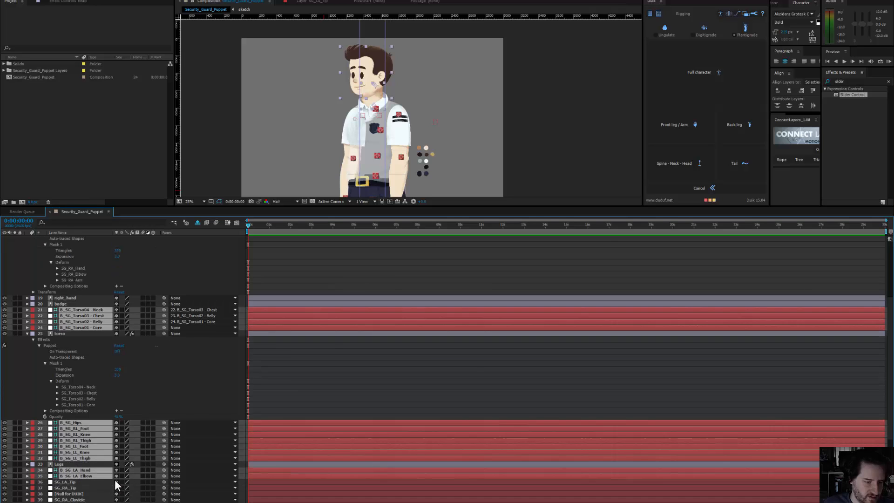
{"action": "scroll", "coordinate": [115, 481], "scroll_direction": "down", "scroll_amount": 3}
{"action": "left_click", "coordinate": [75, 429], "text": "ctrl"}
{"action": "left_click", "coordinate": [74, 434], "text": "ctrl"}
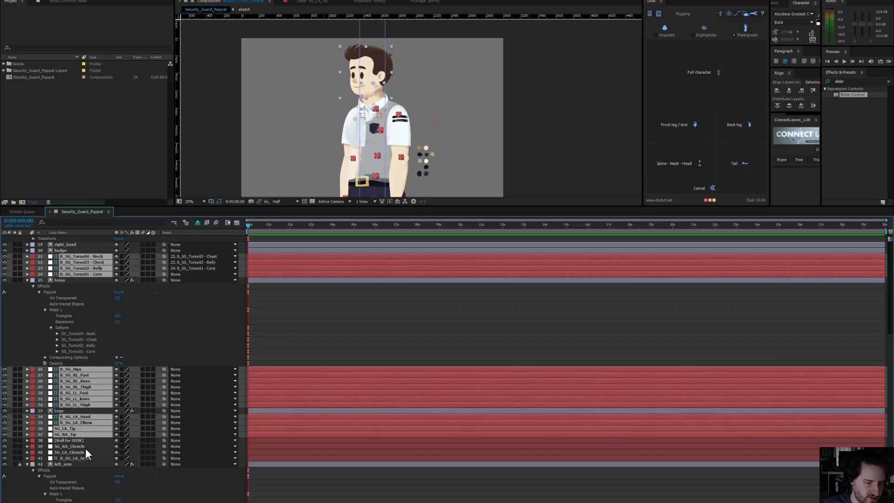
{"action": "left_click", "coordinate": [81, 446], "text": "ctrl"}
{"action": "left_click", "coordinate": [79, 453], "text": "ctrl"}
{"action": "scroll", "coordinate": [94, 453], "scroll_direction": "down", "scroll_amount": 1}
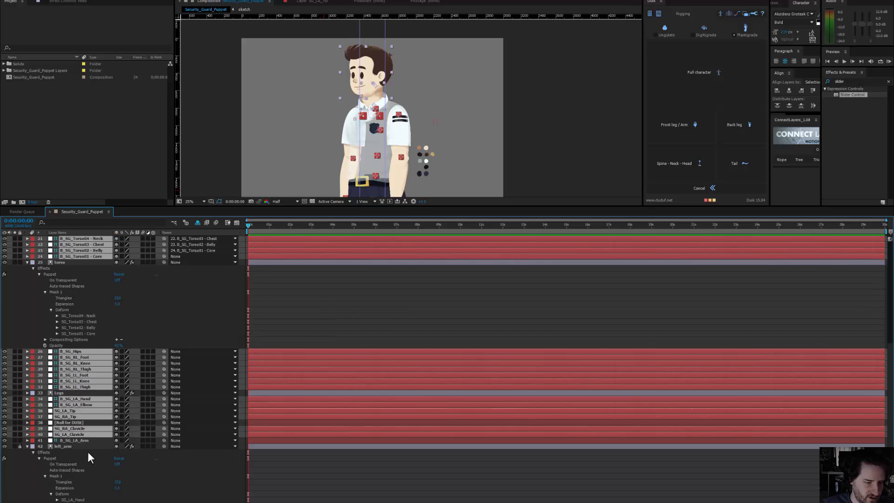
{"action": "left_click", "coordinate": [76, 440], "text": "ctrl"}
{"action": "scroll", "coordinate": [102, 445], "scroll_direction": "down", "scroll_amount": 3}
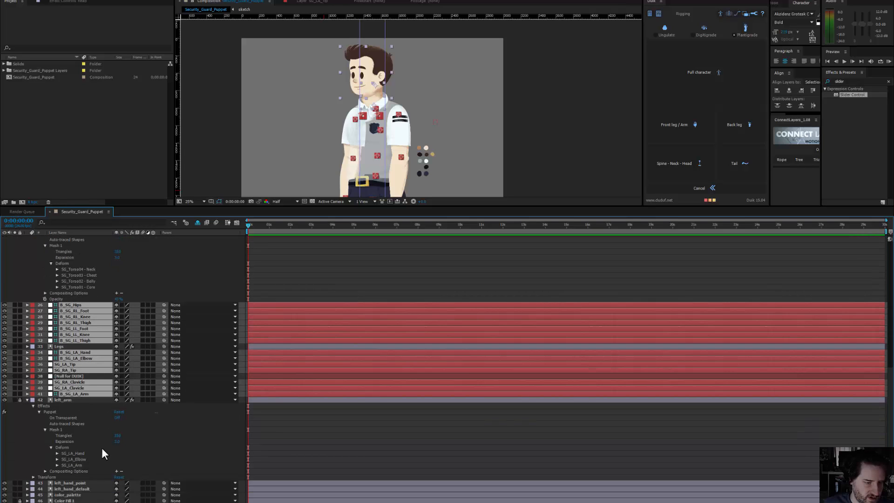
Step: Start the full-character autorig on the selected layers and accept B_SG_RL_Thigh, B_SG_RL_Knee and B_SG_RL_Foot for the right leg
{"action": "left_click_drag", "start_coordinate": [411, 144], "coordinate": [411, 65]}
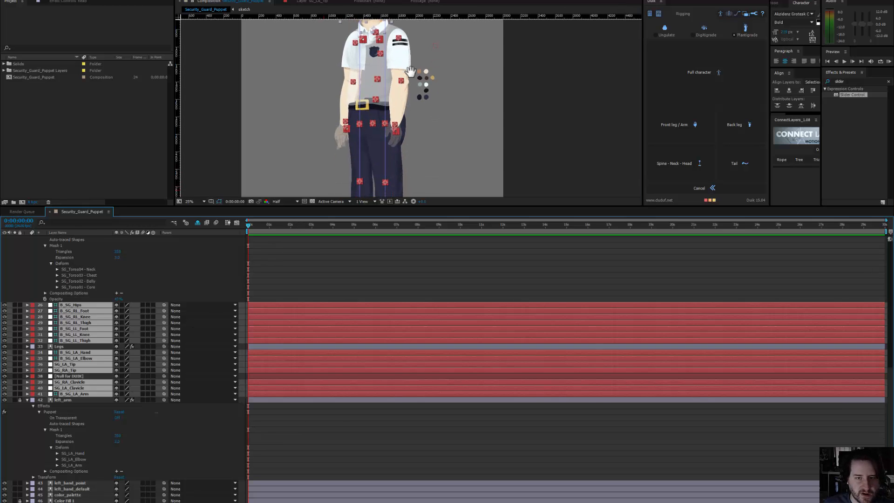
{"action": "mouse_move", "coordinate": [401, 125]}
{"action": "left_mouse_down"}
{"action": "mouse_move", "coordinate": [405, 54]}
{"action": "mouse_move", "coordinate": [394, 134]}
{"action": "left_mouse_up"}
{"action": "scroll", "coordinate": [393, 133], "scroll_direction": "up", "scroll_amount": 2}
{"action": "left_click_drag", "start_coordinate": [380, 129], "coordinate": [384, 176]}
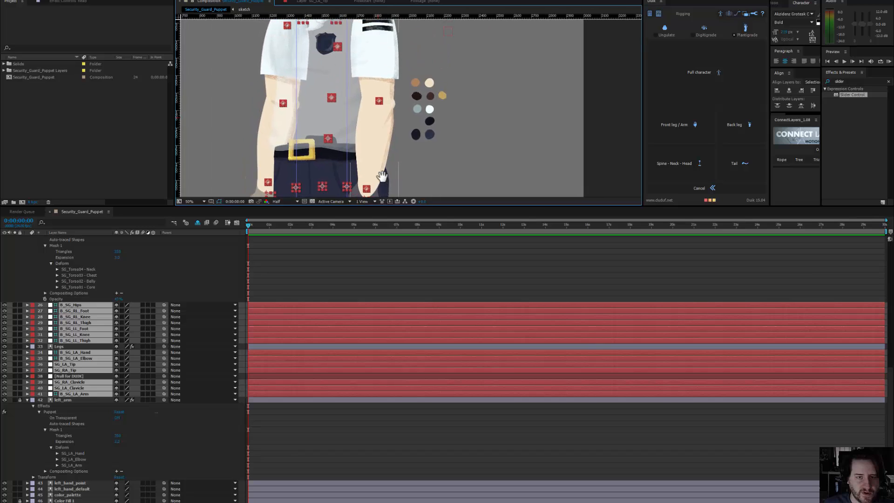
{"action": "left_click_drag", "start_coordinate": [374, 103], "coordinate": [372, 212]}
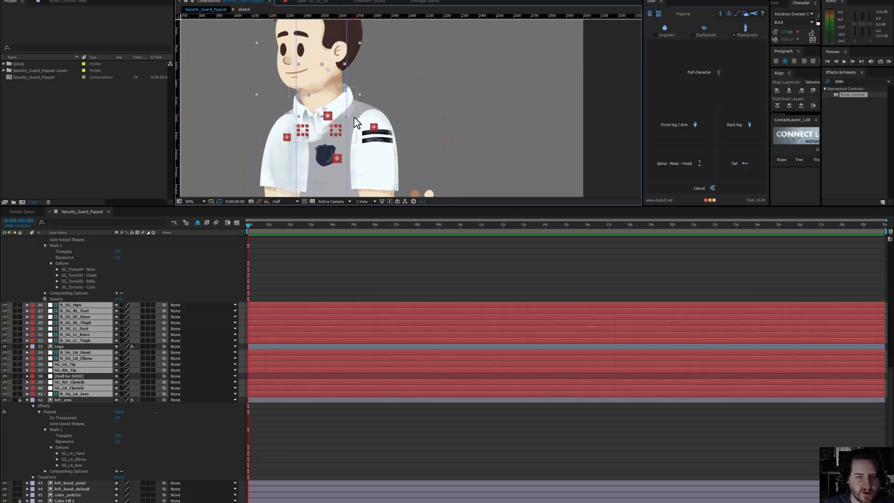
{"action": "left_click", "coordinate": [734, 124]}
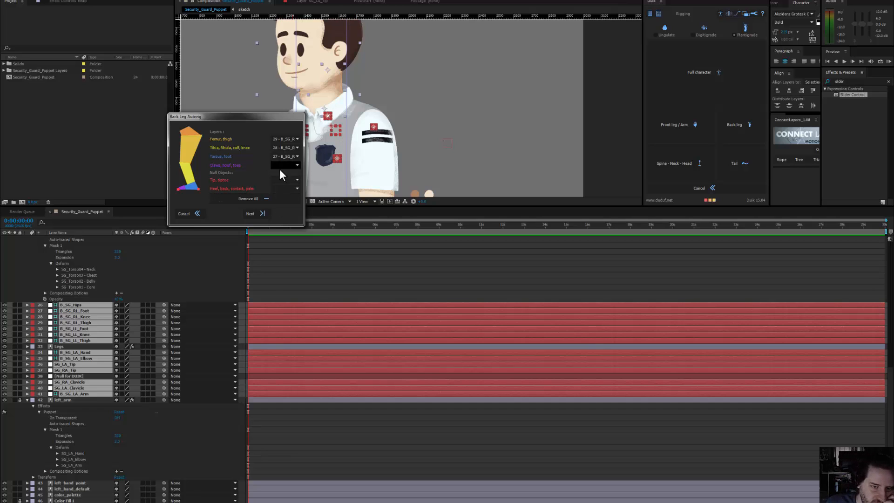
{"action": "left_click", "coordinate": [297, 156]}
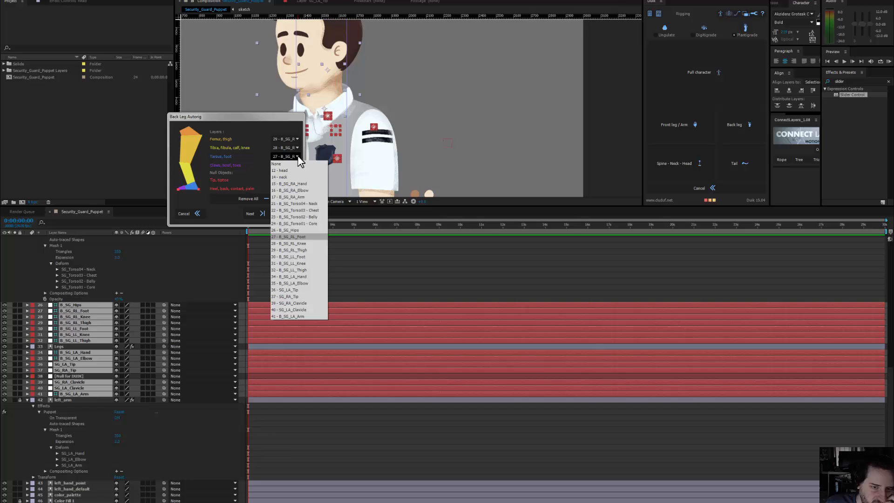
{"action": "left_click", "coordinate": [297, 156]}
{"action": "left_click", "coordinate": [298, 149]}
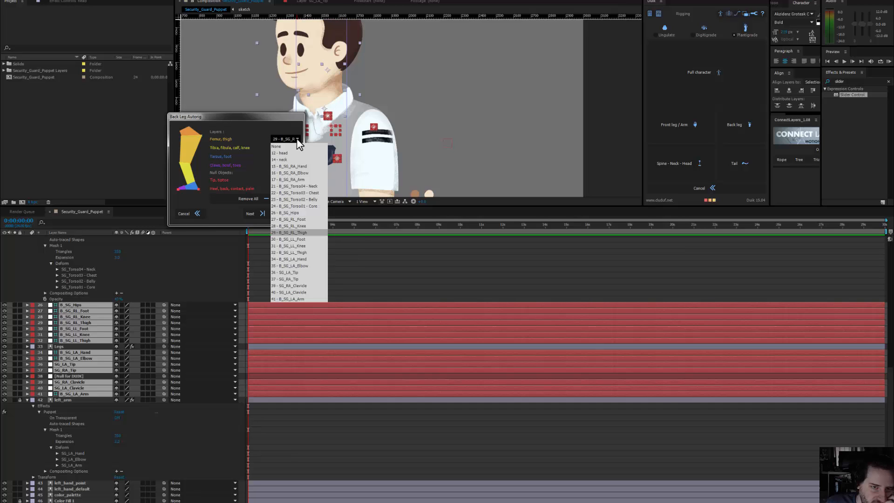
{"action": "left_click", "coordinate": [296, 147]}
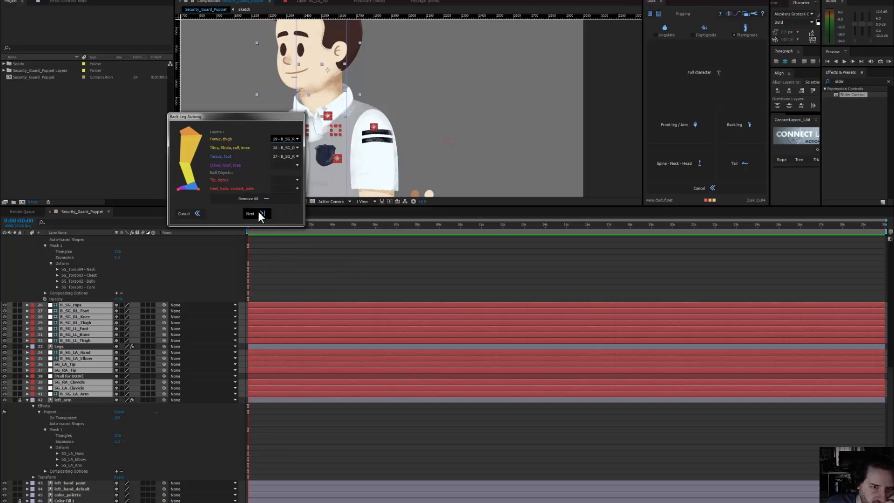
{"action": "left_click", "coordinate": [259, 213]}
Step: Assign B_SG_LL_Thigh, B_SG_LL_Knee and B_SG_LL_Foot to the left leg's femur, tibia and foot, and continue to the arms
{"action": "left_click", "coordinate": [297, 138]}
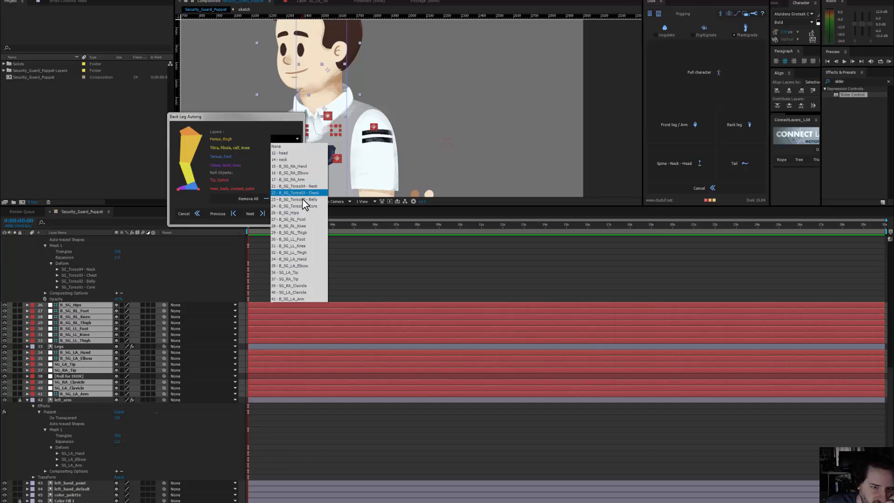
{"action": "left_click", "coordinate": [305, 251]}
{"action": "left_click", "coordinate": [288, 148]}
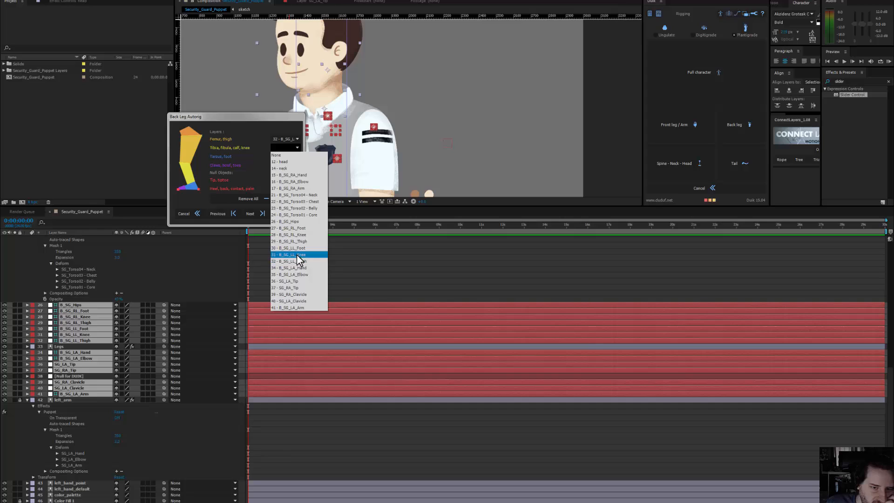
{"action": "left_click", "coordinate": [299, 255]}
{"action": "left_click", "coordinate": [298, 159]}
{"action": "left_click", "coordinate": [298, 236]}
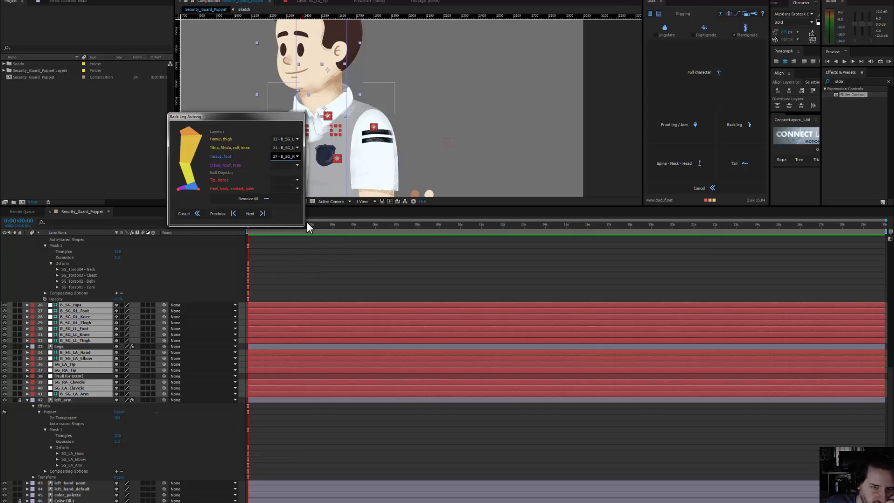
{"action": "left_click", "coordinate": [295, 156]}
{"action": "left_click", "coordinate": [294, 256]}
{"action": "left_click", "coordinate": [262, 214]}
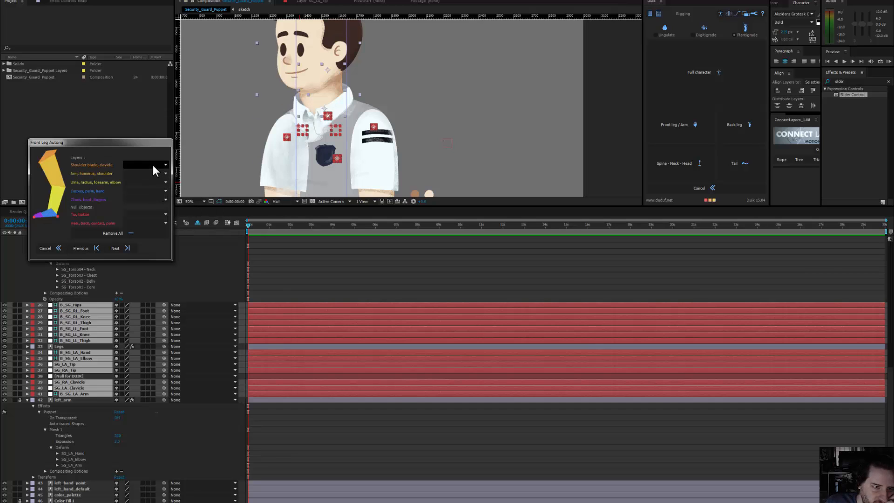
Step: Assign SG_LA_Clavicle, B_SG_LA_Arm and B_SG_LA_Elbow to the left arm's clavicle, humerus and forearm
{"action": "left_click", "coordinate": [137, 164]}
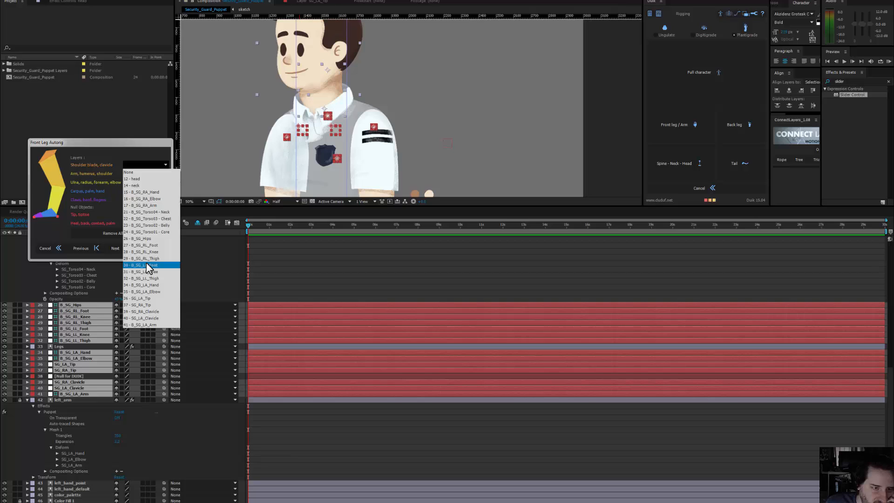
{"action": "left_click", "coordinate": [150, 318]}
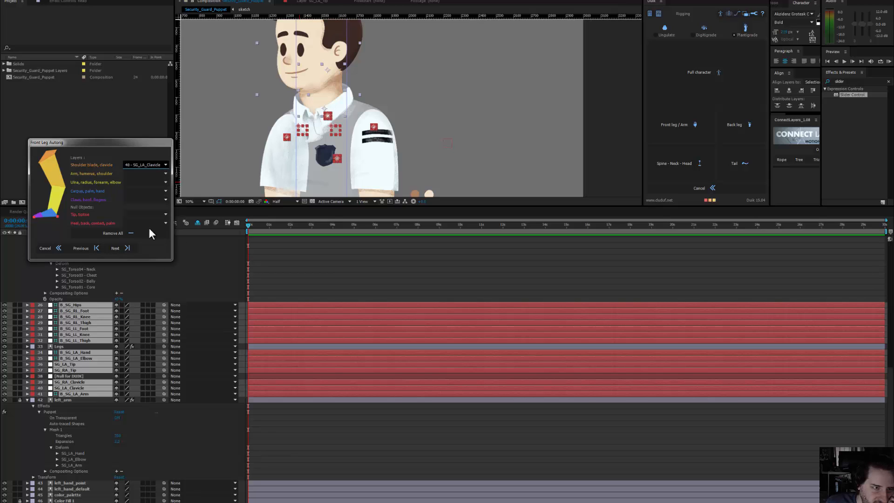
{"action": "left_click", "coordinate": [141, 175]}
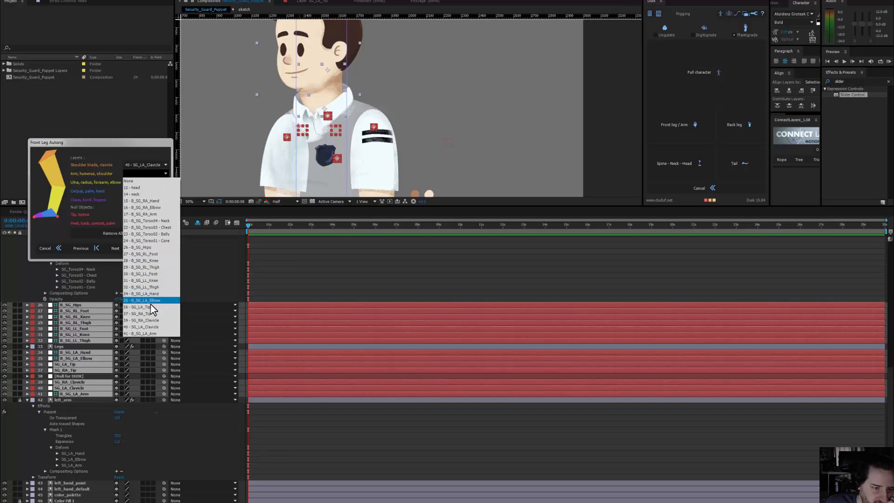
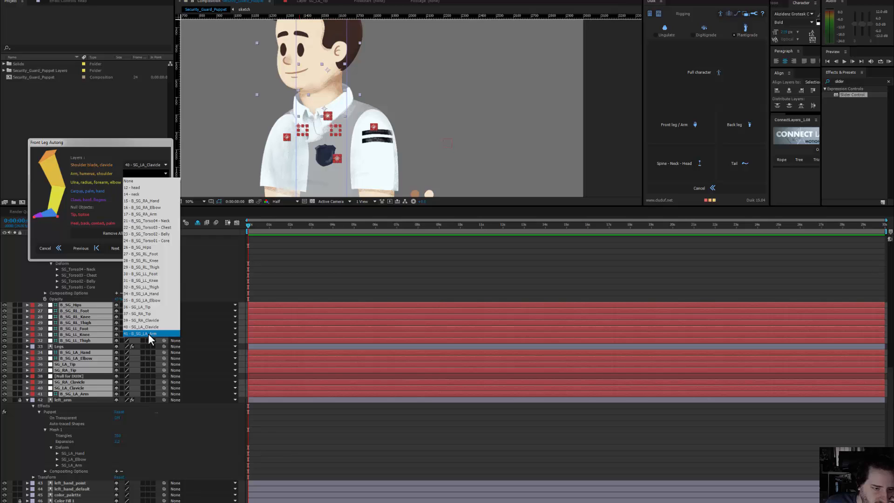
{"action": "left_click", "coordinate": [149, 334]}
{"action": "left_click", "coordinate": [140, 182]}
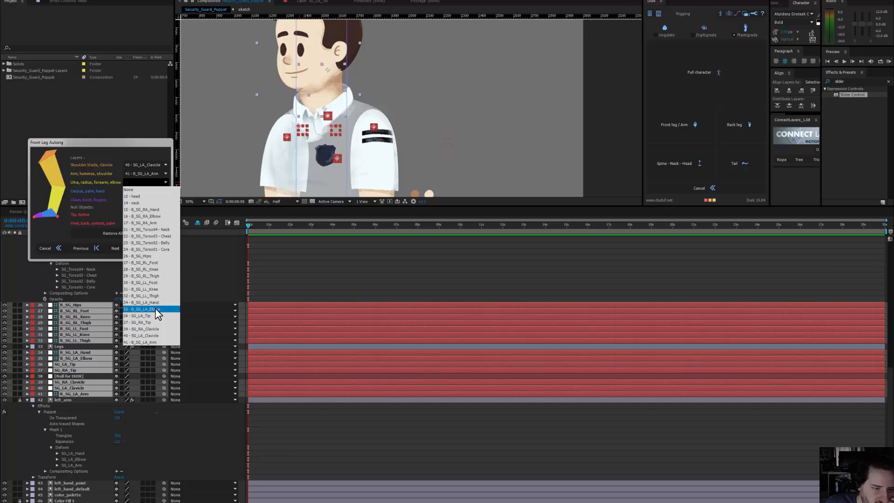
{"action": "left_click", "coordinate": [157, 309]}
Step: Assign B_SG_LA_Hand to the left arm's hand and SG_LA_Tip to its palm contact, and continue to the other arm
{"action": "left_click", "coordinate": [144, 195]}
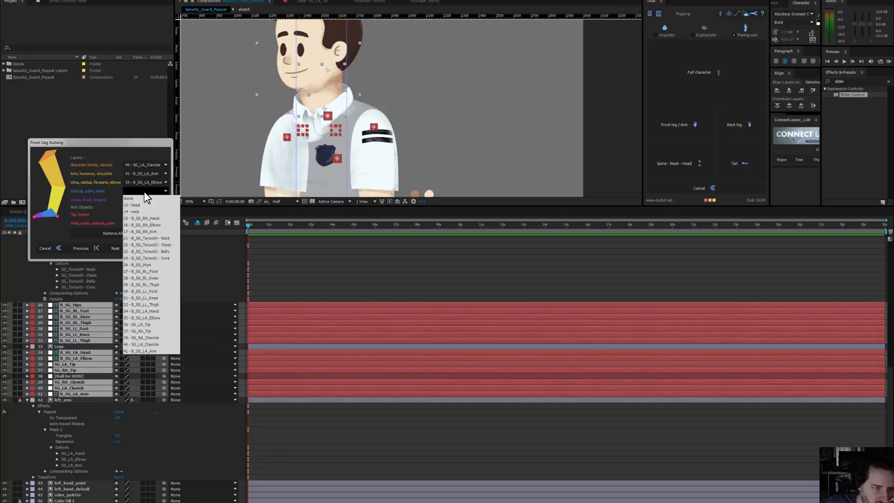
{"action": "left_click", "coordinate": [154, 310]}
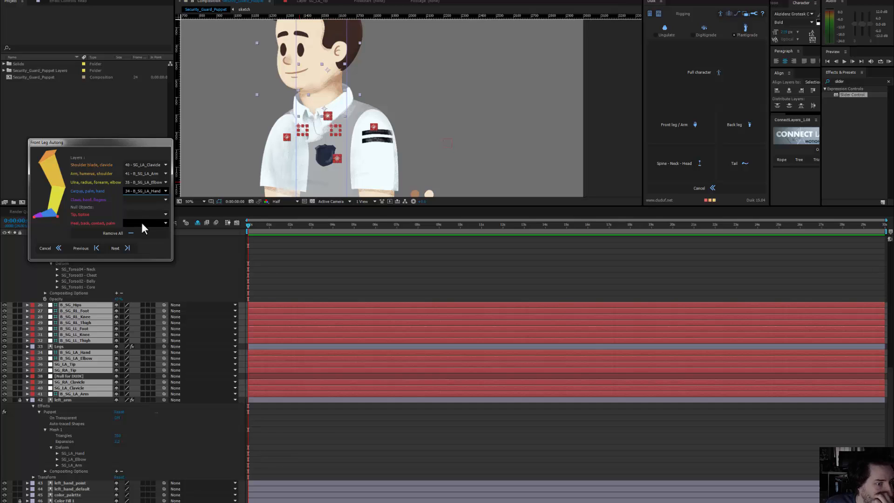
{"action": "left_click", "coordinate": [141, 223]}
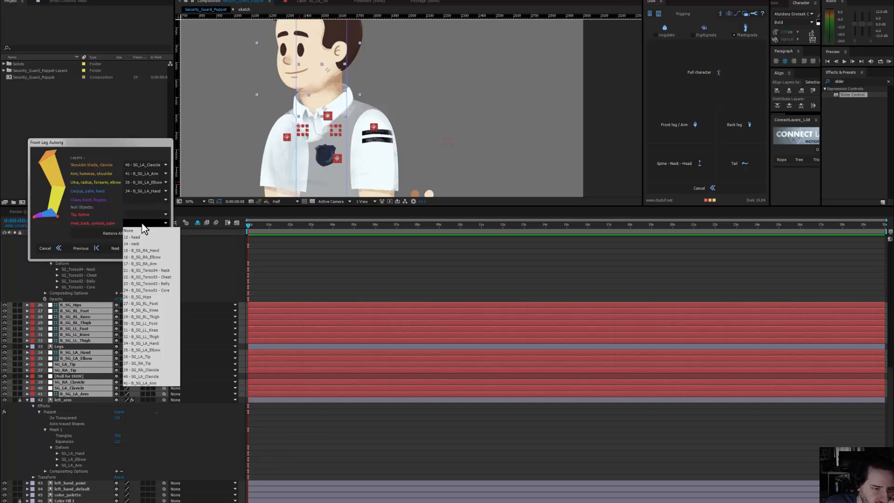
{"action": "left_click", "coordinate": [153, 357]}
{"action": "left_click", "coordinate": [130, 246]}
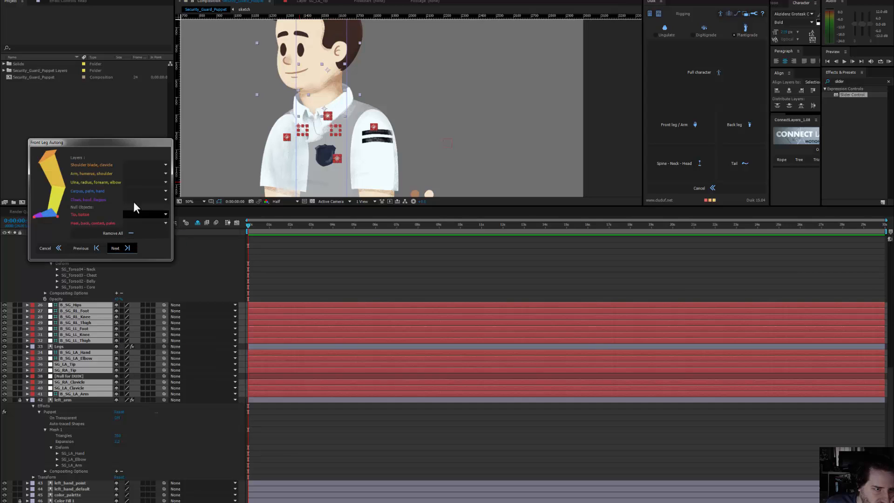
Step: Assign SG_RA_Clavicle, B_SG_RA_Arm and B_SG_RA_Elbow to the right arm's clavicle, humerus and forearm
{"action": "left_click", "coordinate": [134, 164]}
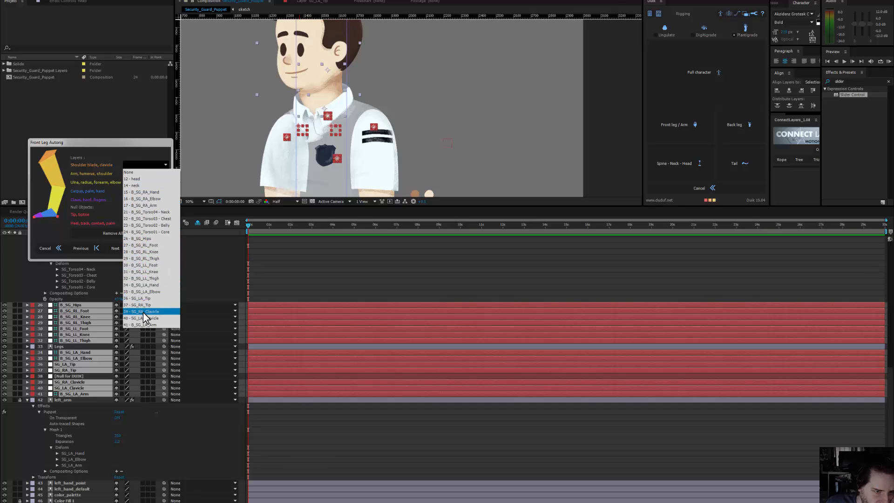
{"action": "left_click", "coordinate": [144, 318]}
{"action": "left_click", "coordinate": [138, 174]}
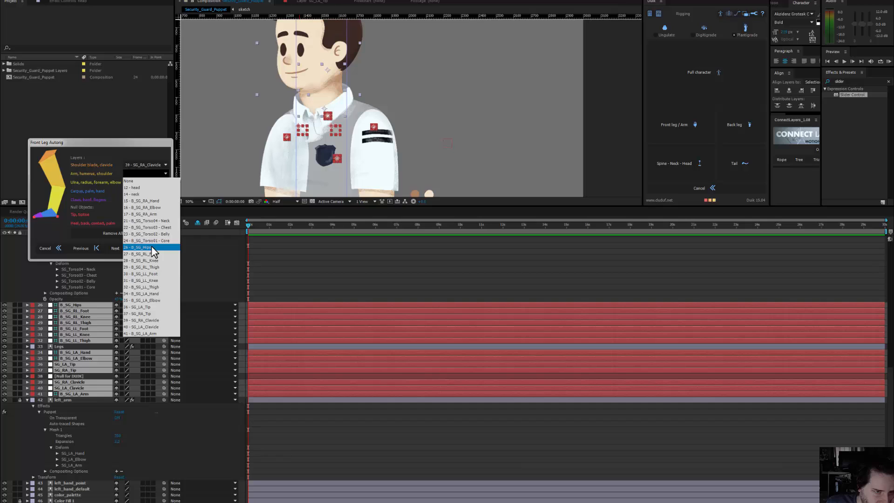
{"action": "left_click", "coordinate": [152, 212]}
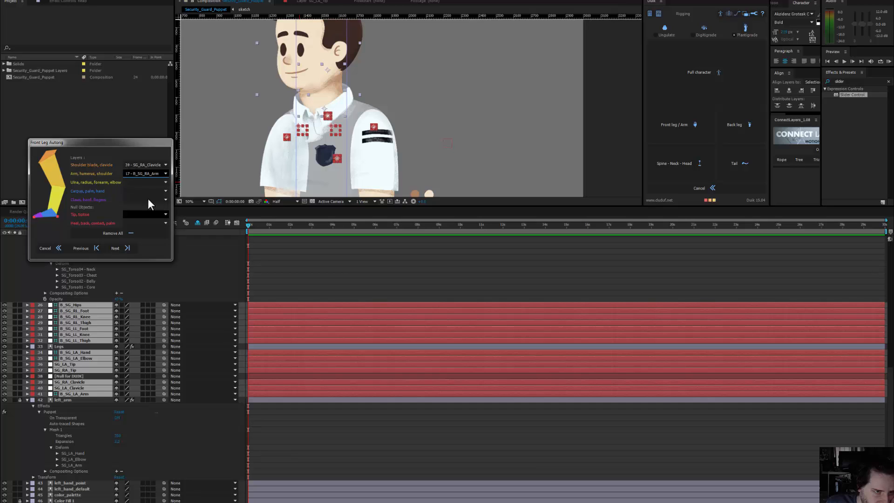
{"action": "left_click", "coordinate": [144, 183]}
{"action": "left_click", "coordinate": [152, 217]}
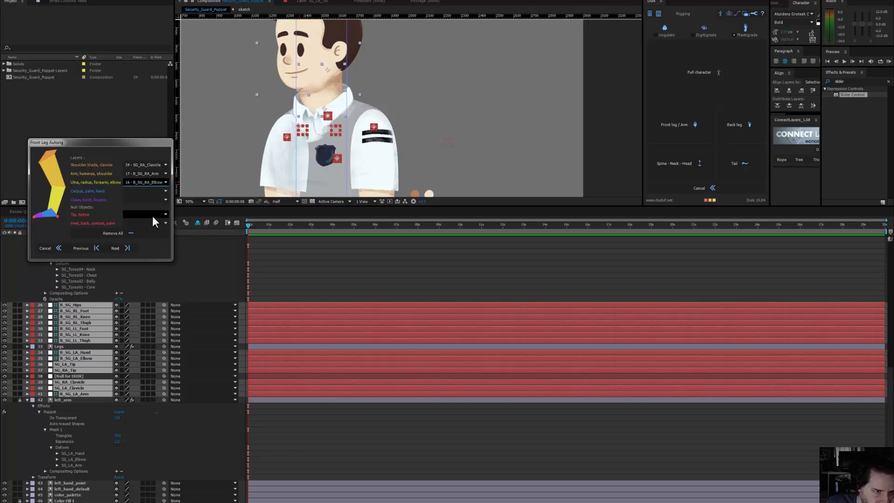
Step: Assign B_SG_RA_Hand to the right arm's hand and SG_RA_Tip to its palm contact, and continue to the spine
{"action": "left_click", "coordinate": [144, 191]}
{"action": "left_click", "coordinate": [148, 218]}
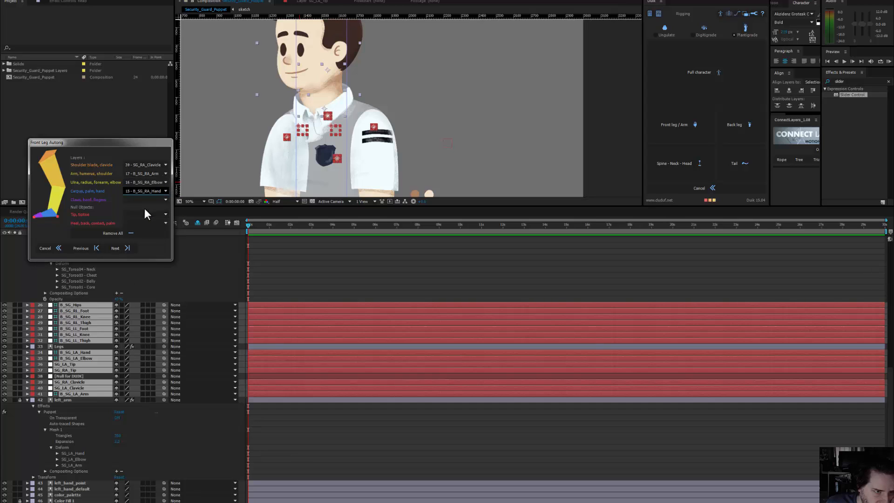
{"action": "left_click", "coordinate": [147, 223]}
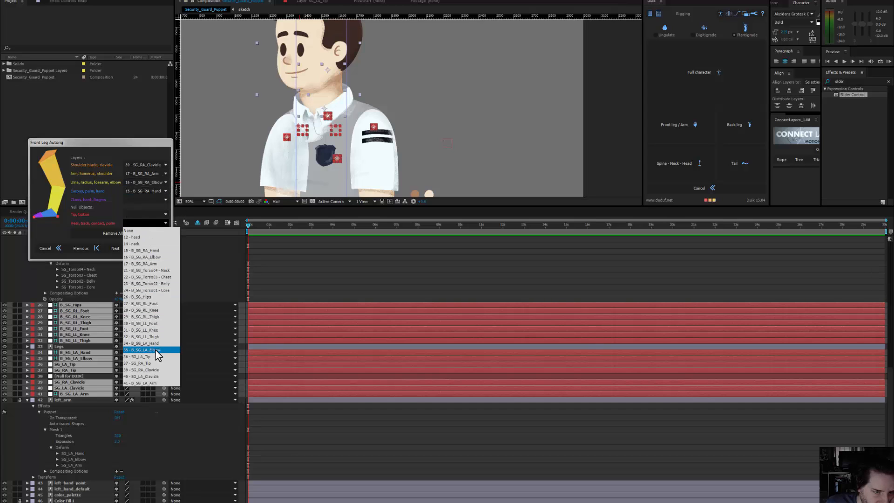
{"action": "left_click", "coordinate": [152, 362]}
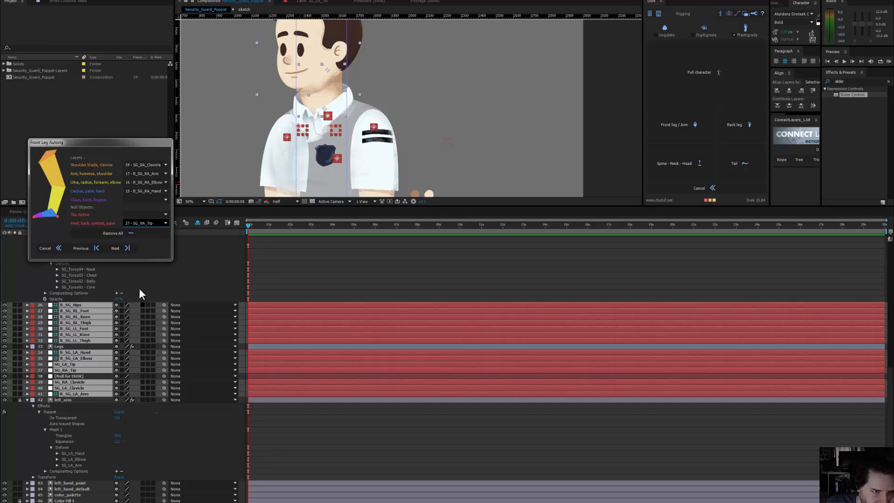
{"action": "left_click", "coordinate": [119, 249]}
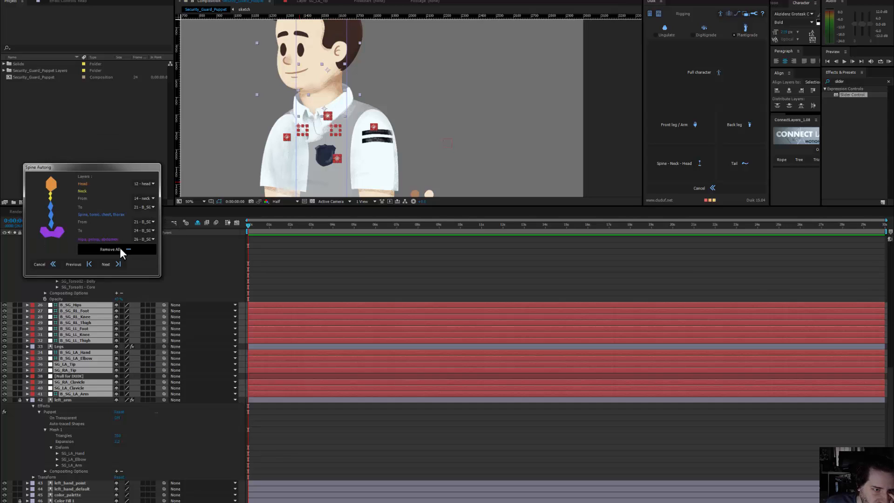
Step: Set the end of the neck range to the head layer in the spine autorig, keeping neck as its start
{"action": "left_click", "coordinate": [149, 183]}
{"action": "left_click", "coordinate": [150, 192]}
{"action": "left_click", "coordinate": [150, 198]}
{"action": "left_click", "coordinate": [150, 197]}
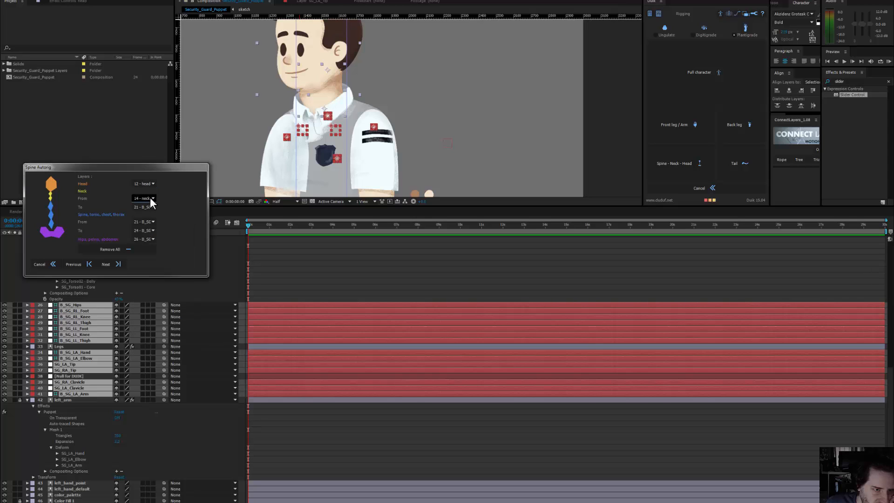
{"action": "left_click", "coordinate": [151, 208]}
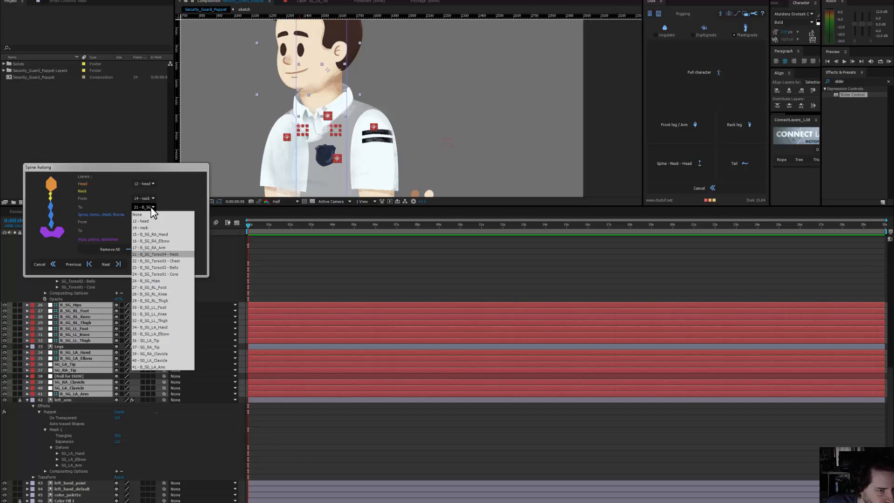
{"action": "left_click", "coordinate": [150, 198]}
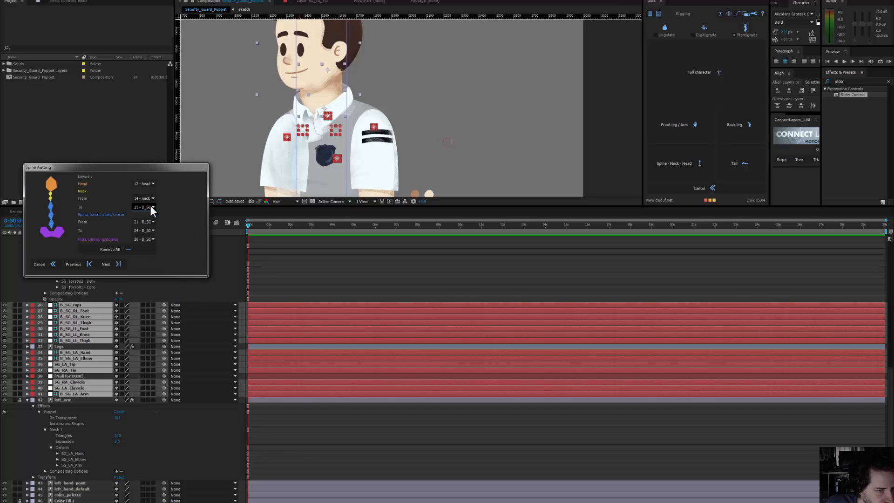
{"action": "left_click", "coordinate": [150, 206]}
{"action": "left_click", "coordinate": [150, 211]}
{"action": "left_click", "coordinate": [150, 206]}
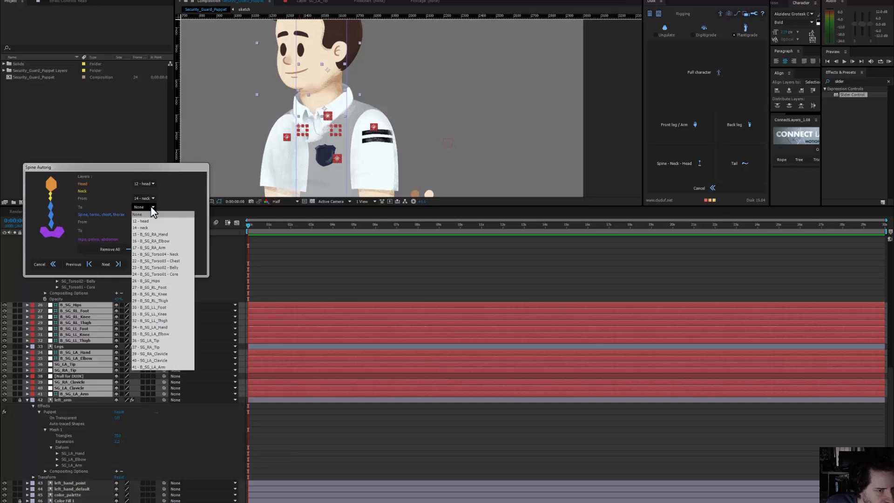
{"action": "left_click", "coordinate": [151, 220]}
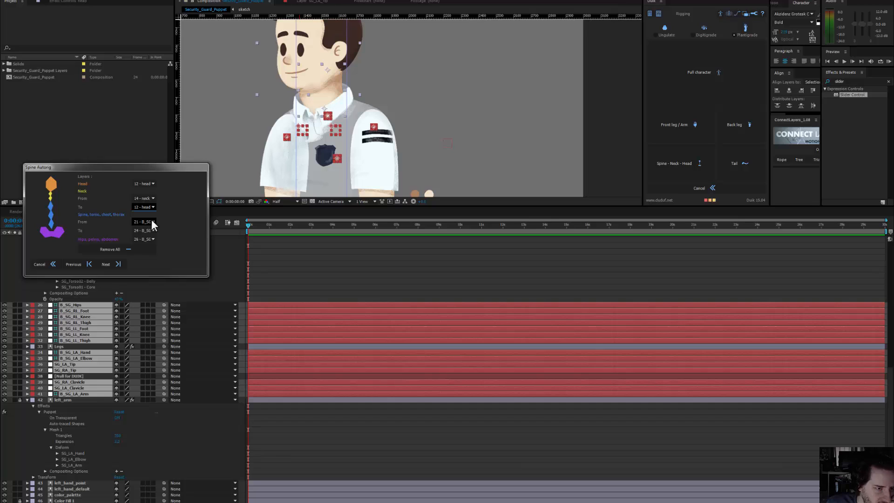
Step: Set the spine range from B_SG_Torso01 - Core to B_SG_Torso04 - Neck, with B_SG_Hips as the hips
{"action": "left_click", "coordinate": [152, 220]}
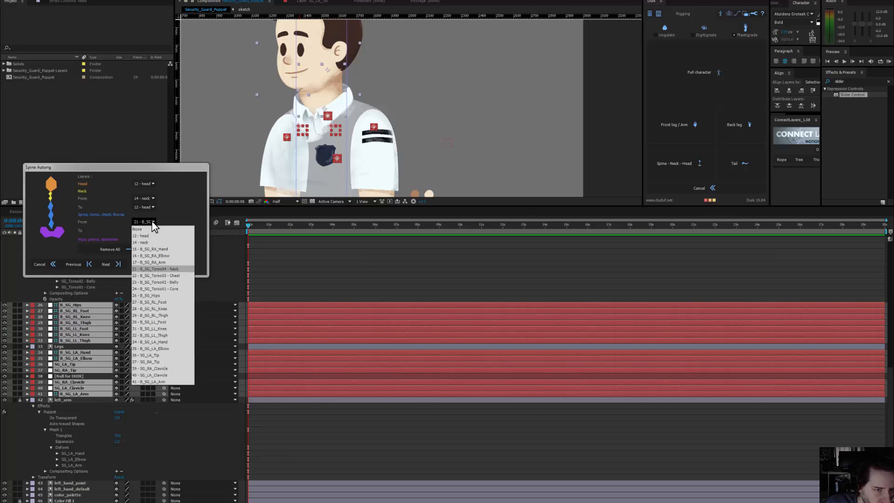
{"action": "left_click", "coordinate": [174, 289]}
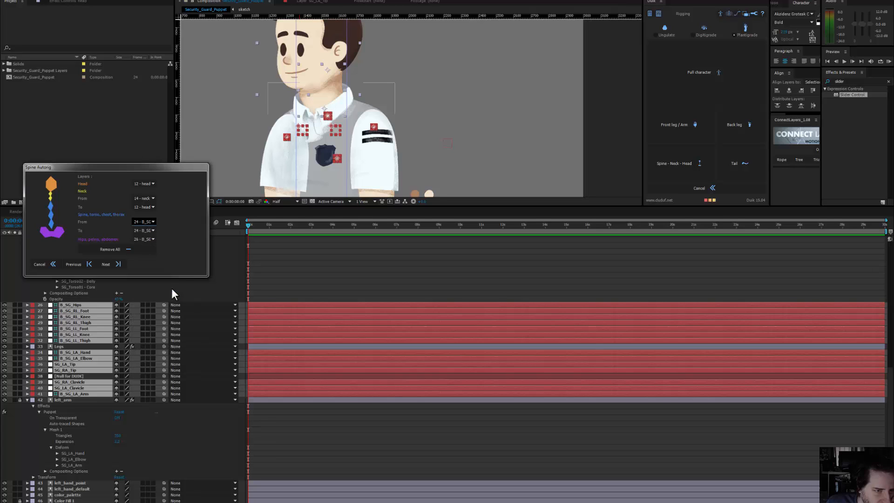
{"action": "left_click", "coordinate": [153, 231]}
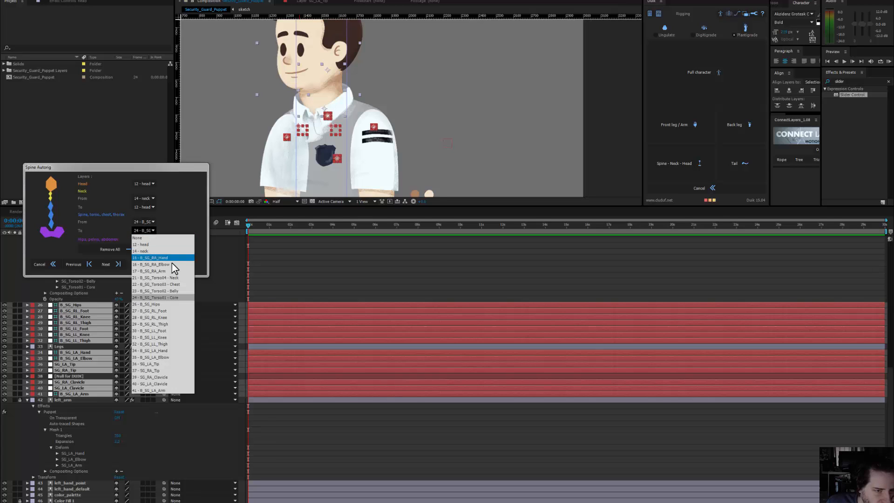
{"action": "left_click", "coordinate": [175, 276]}
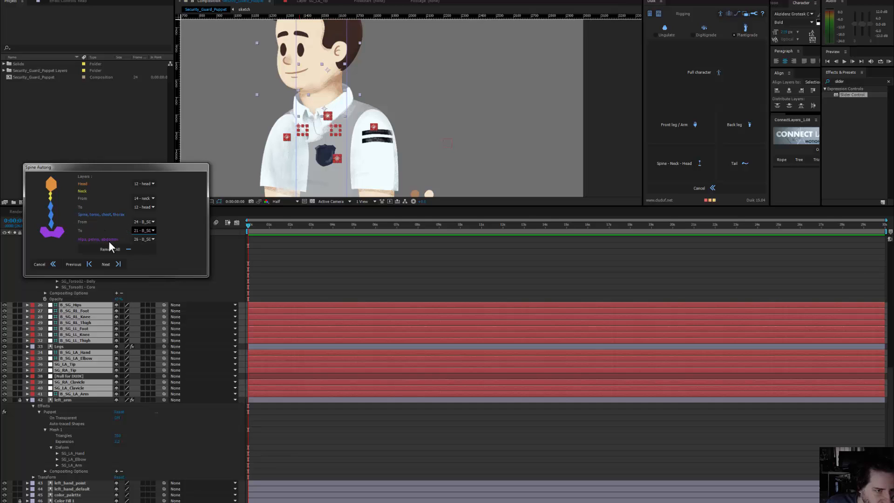
{"action": "left_click", "coordinate": [146, 240]}
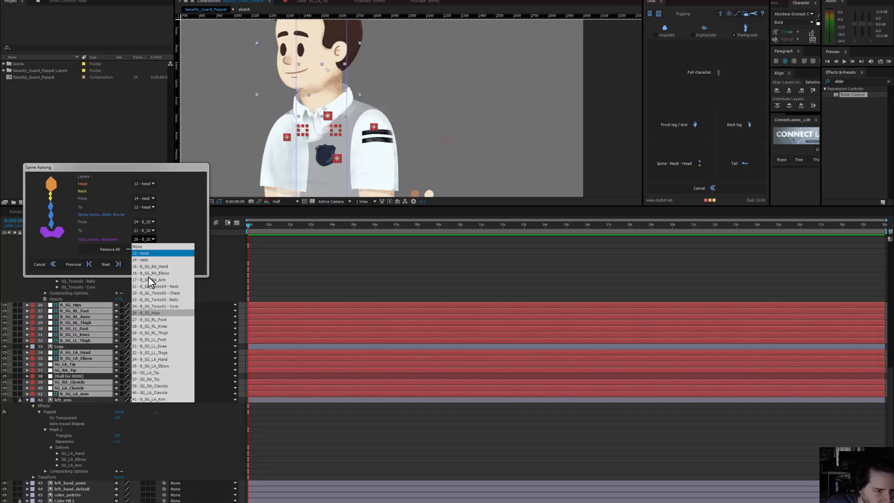
{"action": "left_click", "coordinate": [152, 312]}
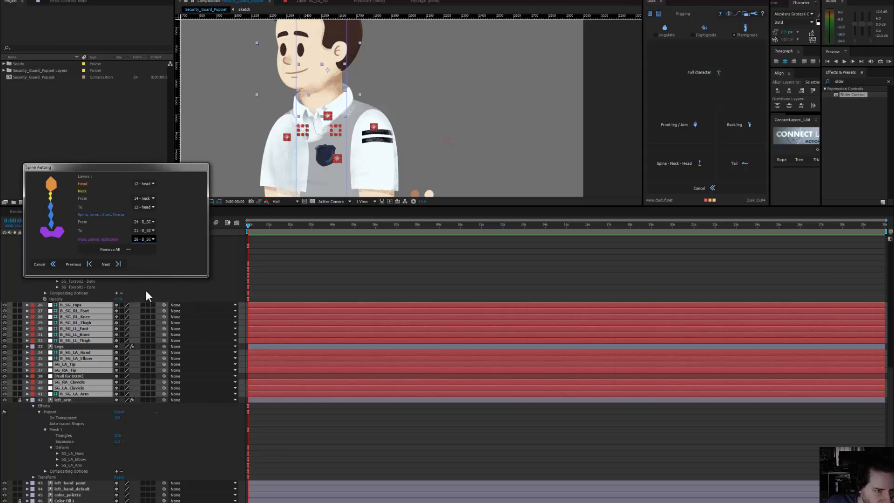
Step: Try to continue past the spine setup, dismiss the alert, and set the end of the neck range to None
{"action": "left_click", "coordinate": [112, 264]}
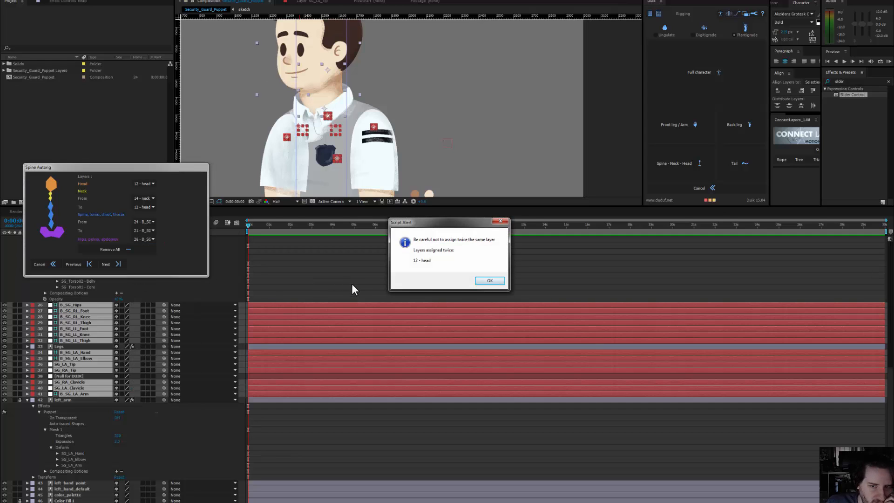
{"action": "left_click", "coordinate": [501, 282]}
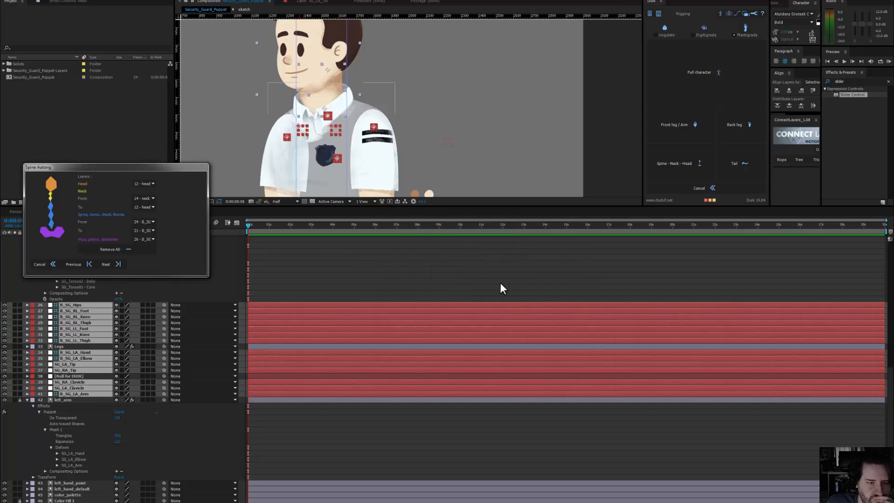
{"action": "left_click", "coordinate": [145, 207]}
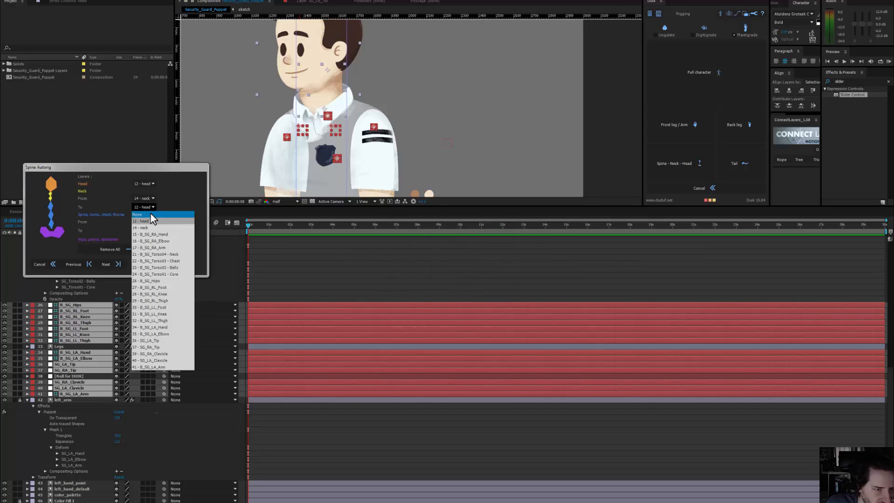
{"action": "left_click", "coordinate": [140, 215]}
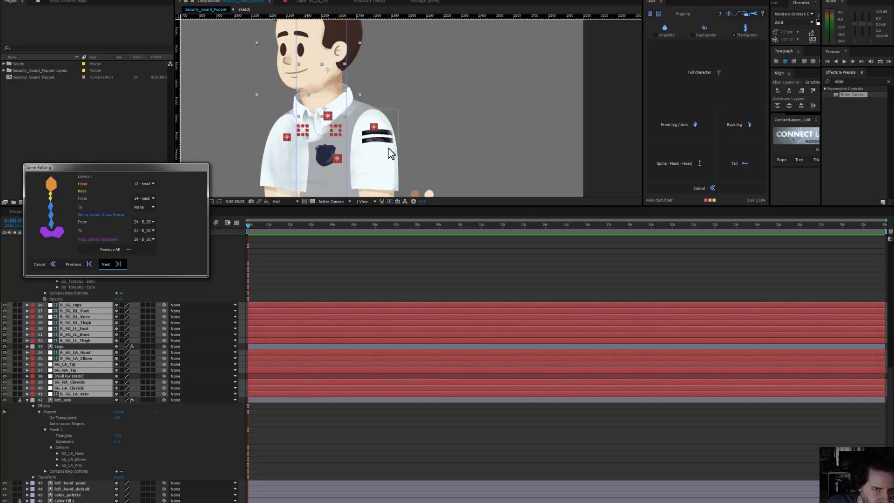
{"action": "left_click_drag", "start_coordinate": [132, 171], "coordinate": [143, 150]}
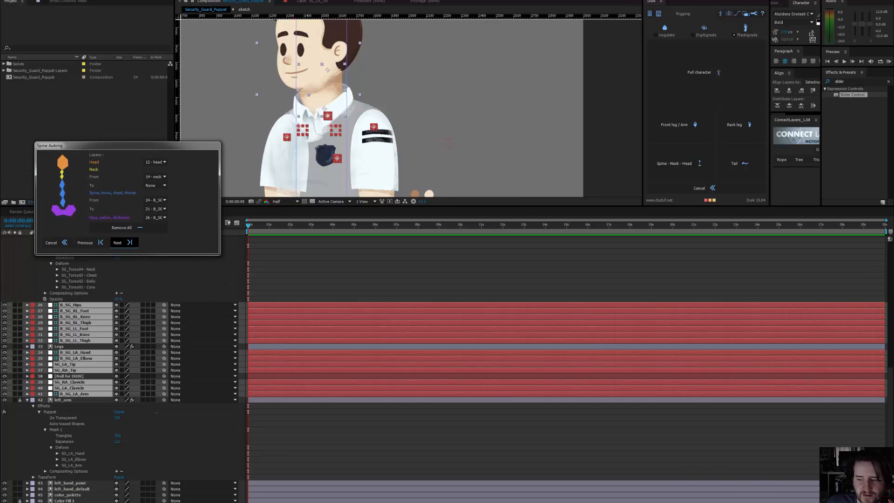
Step: Open Windows Task Manager, examine the running processes and the CPU and memory usage, and close it
{"action": "right_click", "coordinate": [787, 502]}
{"action": "left_click", "coordinate": [810, 502]}
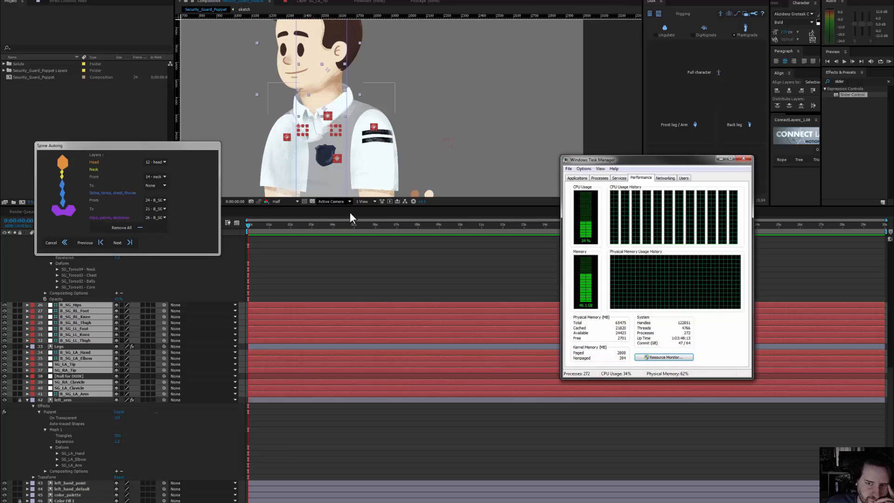
{"action": "left_click", "coordinate": [601, 177]}
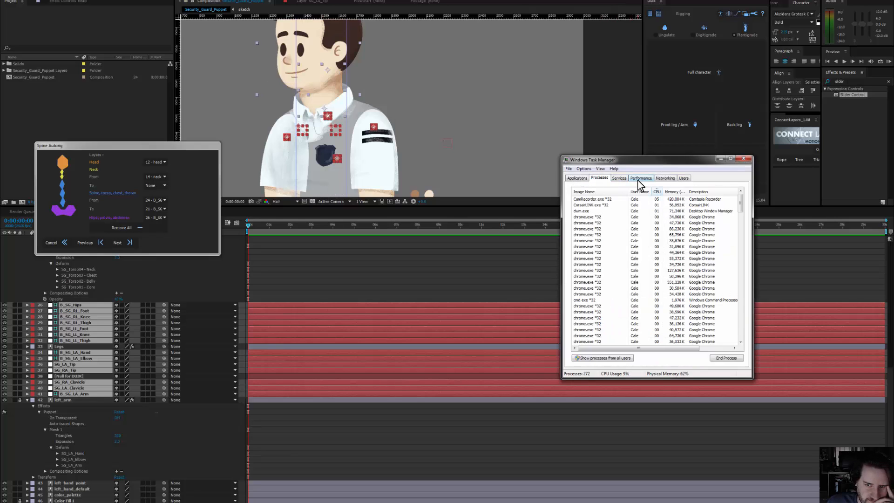
{"action": "left_click", "coordinate": [623, 181]}
{"action": "left_click", "coordinate": [641, 180]}
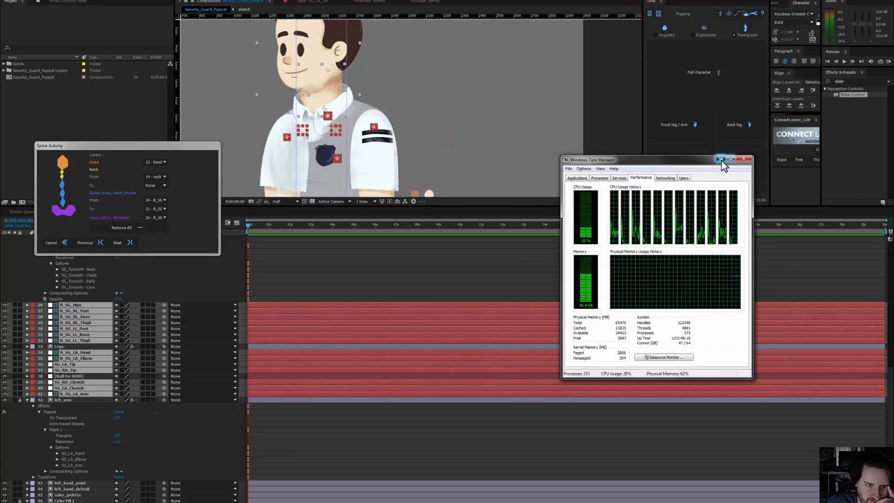
{"action": "left_click", "coordinate": [744, 158]}
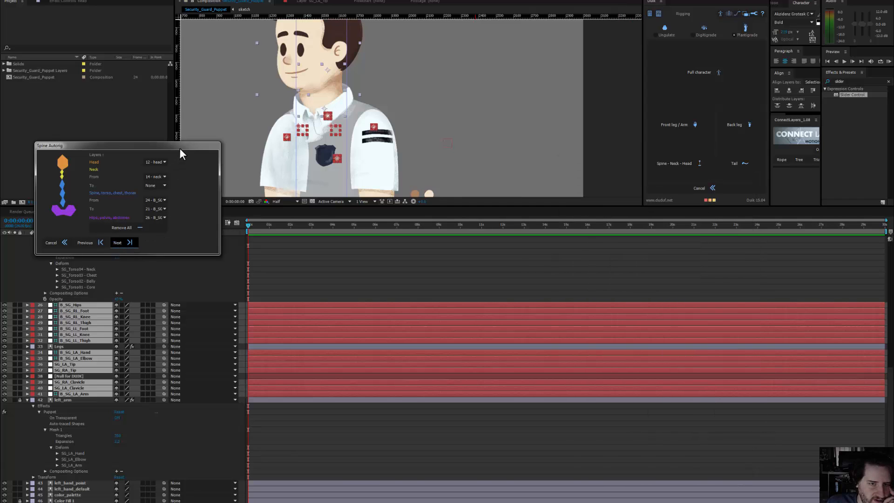
Step: Set the end of the neck range to the neck layer and continue from the spine setup to the tail
{"action": "left_click_drag", "start_coordinate": [179, 148], "coordinate": [137, 104]}
{"action": "scroll", "coordinate": [283, 120], "scroll_direction": "up", "scroll_amount": 1}
{"action": "scroll", "coordinate": [286, 122], "scroll_direction": "down", "scroll_amount": 2}
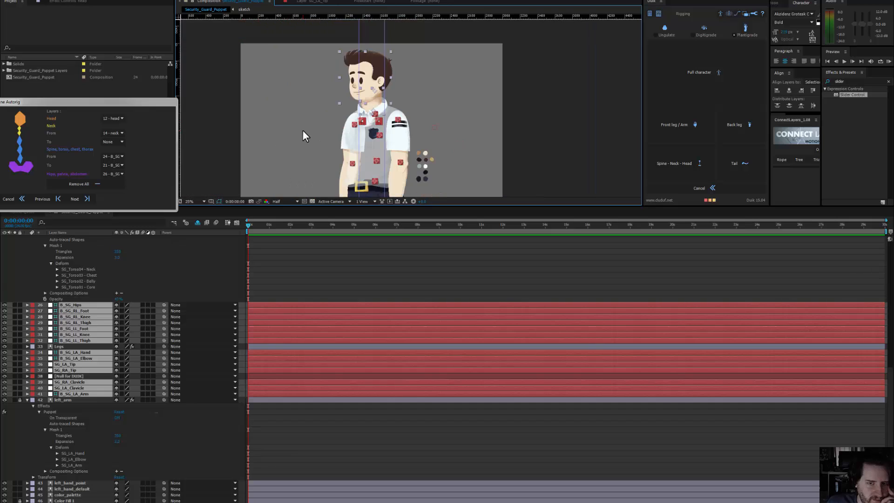
{"action": "scroll", "coordinate": [303, 136], "scroll_direction": "down", "scroll_amount": 2}
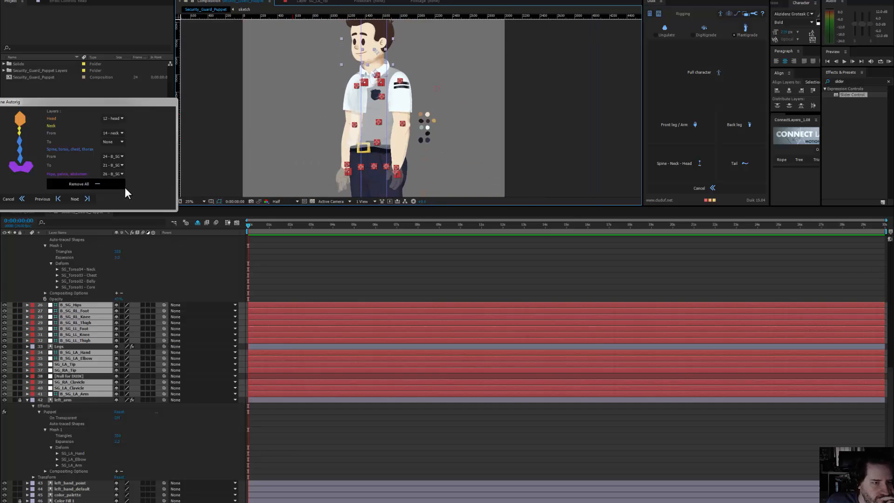
{"action": "left_click", "coordinate": [119, 141]}
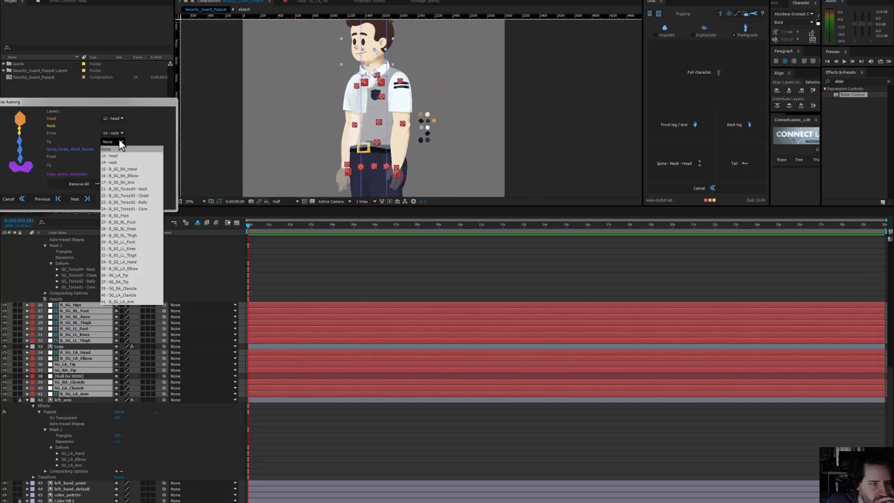
{"action": "left_click", "coordinate": [124, 161]}
{"action": "left_click", "coordinate": [85, 196]}
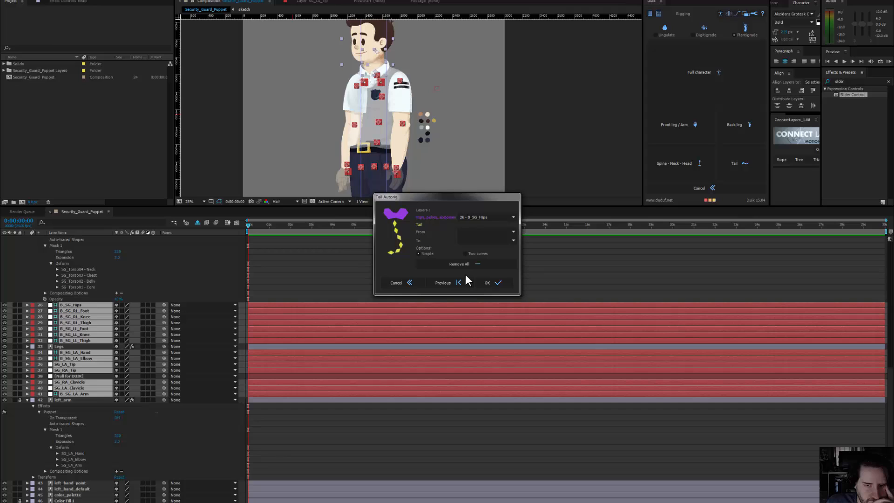
Step: Set the tail setup's hips layer to None and run the full-character autorig
{"action": "left_click", "coordinate": [475, 219]}
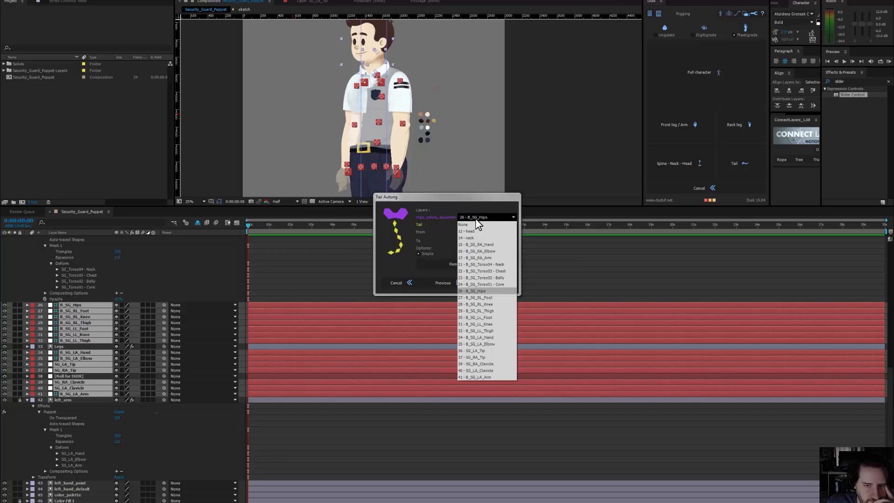
{"action": "left_click", "coordinate": [475, 225]}
{"action": "left_click", "coordinate": [496, 283]}
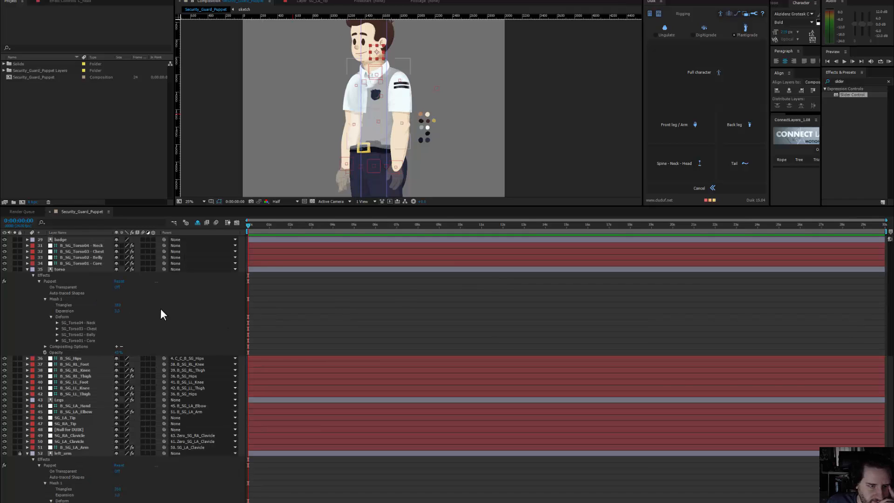
Step: Select the C_Shoulders_curve controller layer and enlarge the composition viewer
{"action": "left_click", "coordinate": [74, 247]}
{"action": "scroll", "coordinate": [74, 249], "scroll_direction": "up", "scroll_amount": 5}
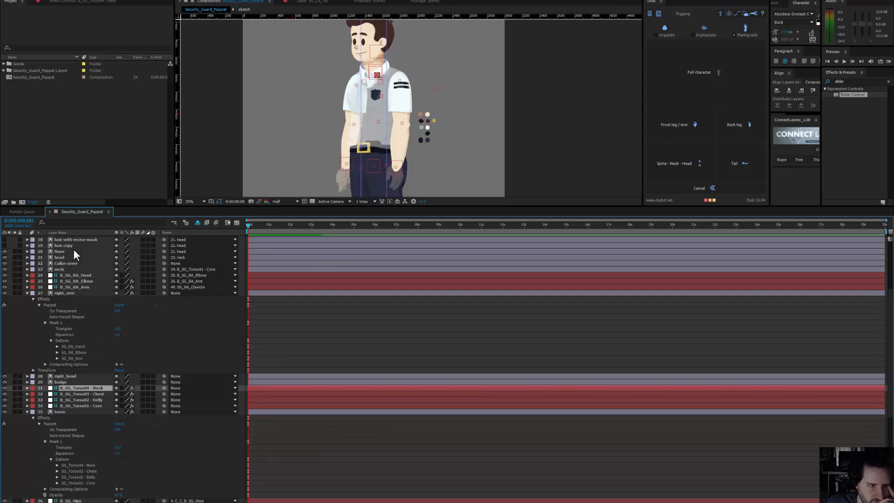
{"action": "scroll", "coordinate": [74, 250], "scroll_direction": "up", "scroll_amount": 5}
{"action": "left_click", "coordinate": [89, 238]}
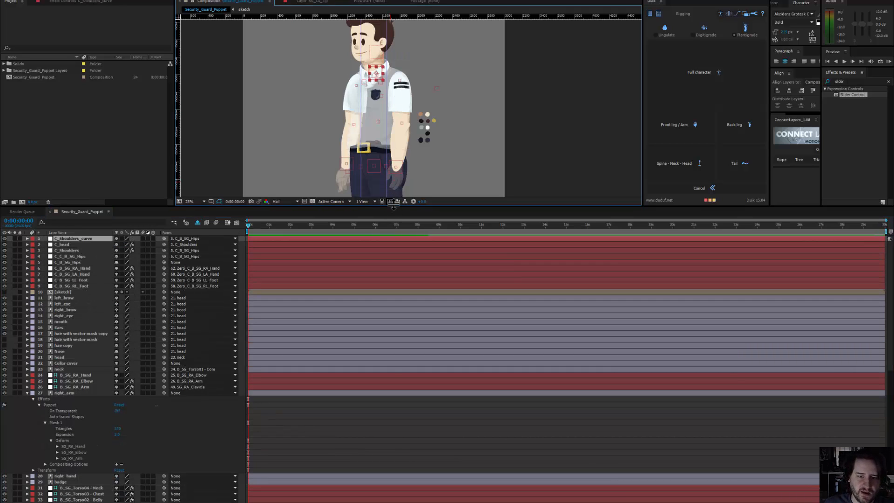
{"action": "left_click_drag", "start_coordinate": [394, 205], "coordinate": [395, 312]}
Step: Test the C_Shoulders_curve controller by moving it on the character, undo the move, and hide its layer
{"action": "scroll", "coordinate": [390, 186], "scroll_direction": "up", "scroll_amount": 2}
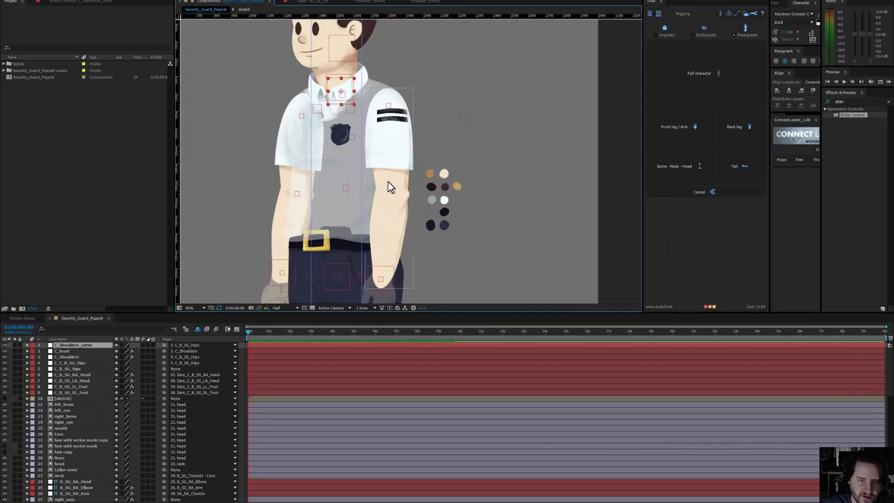
{"action": "left_click_drag", "start_coordinate": [366, 158], "coordinate": [371, 182]}
{"action": "left_click_drag", "start_coordinate": [356, 111], "coordinate": [357, 182]}
{"action": "key", "text": "ctrl+z"}
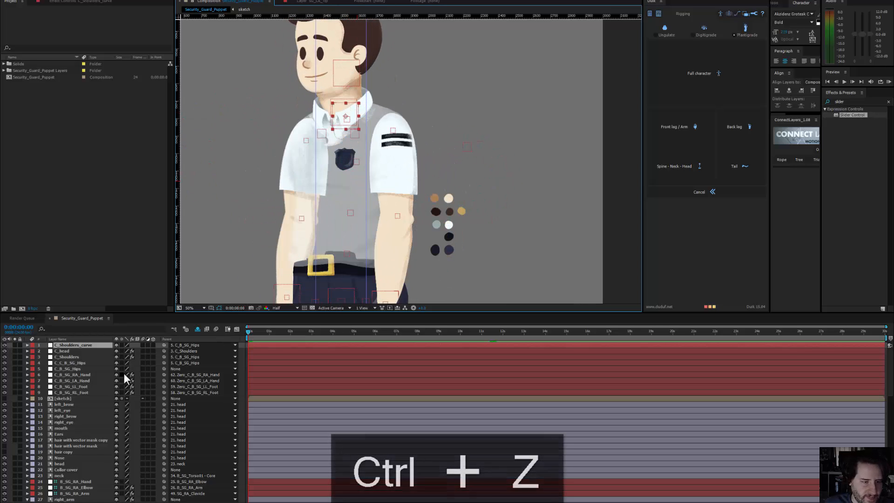
{"action": "left_click", "coordinate": [4, 345]}
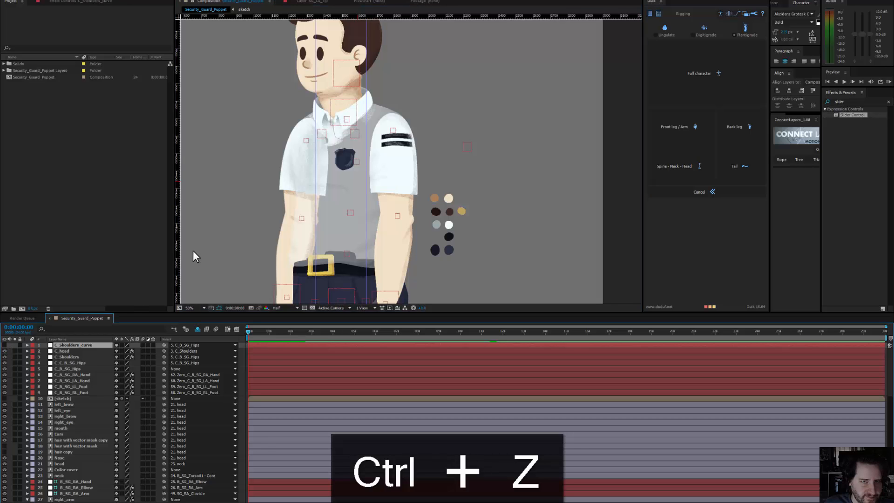
Step: Test the C_C_B_SG_Hips, C_B_SG_Hips and C_Shoulders controllers by moving each on the character, and undo every move
{"action": "left_click_drag", "start_coordinate": [351, 272], "coordinate": [302, 231]}
{"action": "left_click_drag", "start_coordinate": [320, 247], "coordinate": [350, 227]}
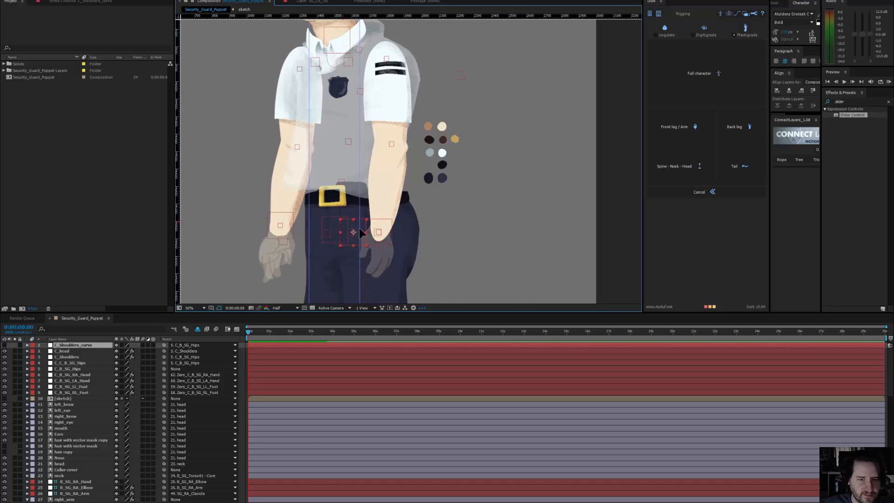
{"action": "key", "text": "ctrl+z"}
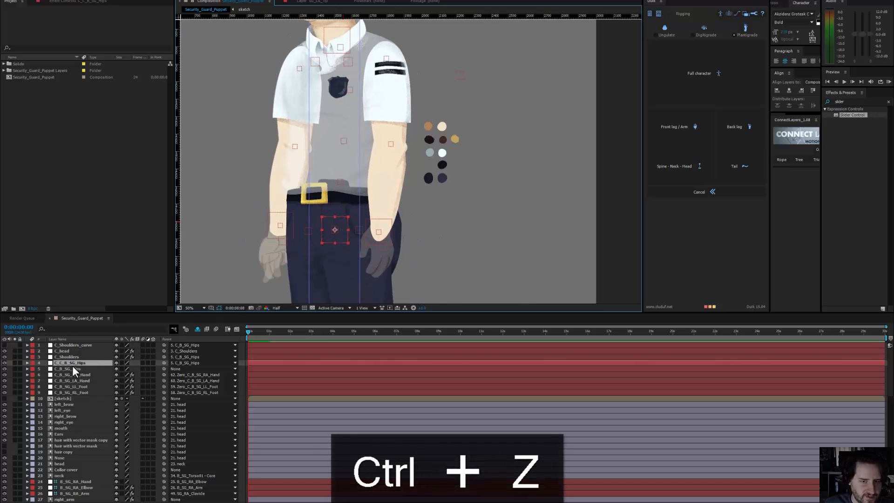
{"action": "left_click", "coordinate": [72, 367]}
{"action": "left_click_drag", "start_coordinate": [354, 218], "coordinate": [354, 237]}
{"action": "key", "text": "ctrl+z"}
{"action": "key", "text": "ctrl+z"}
{"action": "key", "text": "ctrl+z"}
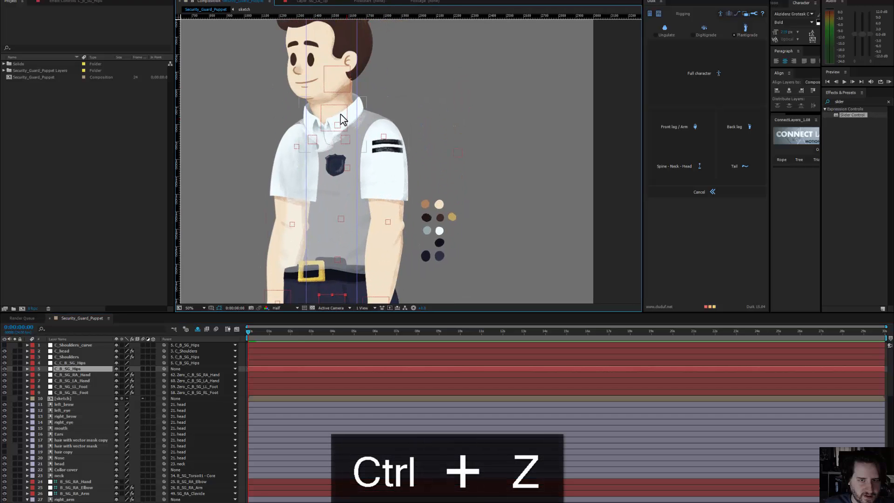
{"action": "mouse_move", "coordinate": [339, 123]}
{"action": "left_mouse_down"}
{"action": "mouse_move", "coordinate": [357, 122]}
{"action": "mouse_move", "coordinate": [354, 138]}
{"action": "mouse_move", "coordinate": [311, 139]}
{"action": "mouse_move", "coordinate": [365, 135]}
{"action": "mouse_move", "coordinate": [384, 144]}
{"action": "mouse_move", "coordinate": [343, 140]}
{"action": "mouse_move", "coordinate": [319, 116]}
{"action": "mouse_move", "coordinate": [369, 108]}
{"action": "mouse_move", "coordinate": [414, 108]}
{"action": "mouse_move", "coordinate": [431, 125]}
{"action": "mouse_move", "coordinate": [366, 110]}
{"action": "mouse_move", "coordinate": [284, 144]}
{"action": "mouse_move", "coordinate": [348, 122]}
{"action": "mouse_move", "coordinate": [406, 126]}
{"action": "mouse_move", "coordinate": [336, 125]}
{"action": "mouse_move", "coordinate": [298, 140]}
{"action": "mouse_move", "coordinate": [343, 109]}
{"action": "left_mouse_up"}
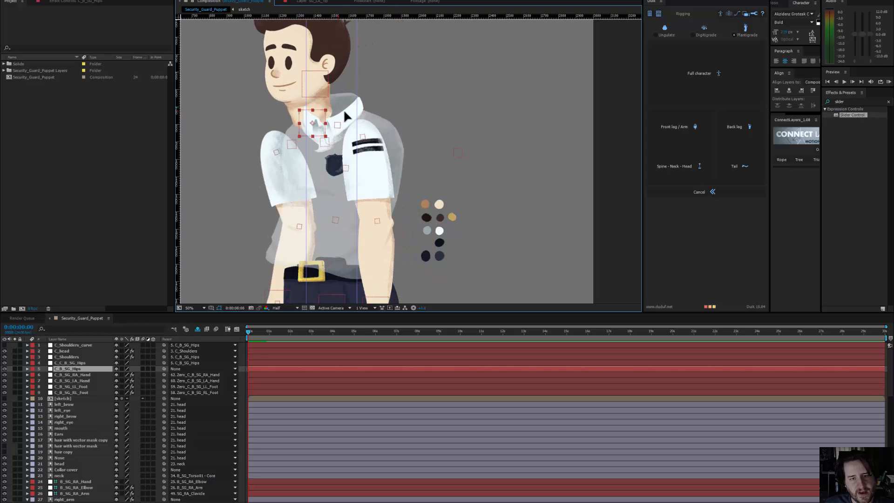
{"action": "key", "text": "ctrl+z"}
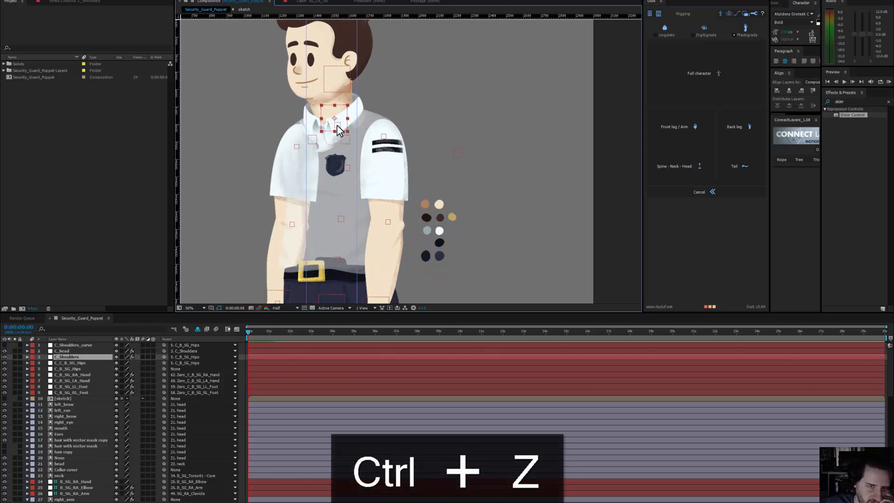
Step: Try parenting B_SG_Torso04 - Neck to B_SG_Torso03 - Chest, dismiss the warning, undo the change, and return to the first frame
{"action": "scroll", "coordinate": [104, 454], "scroll_direction": "down", "scroll_amount": 8}
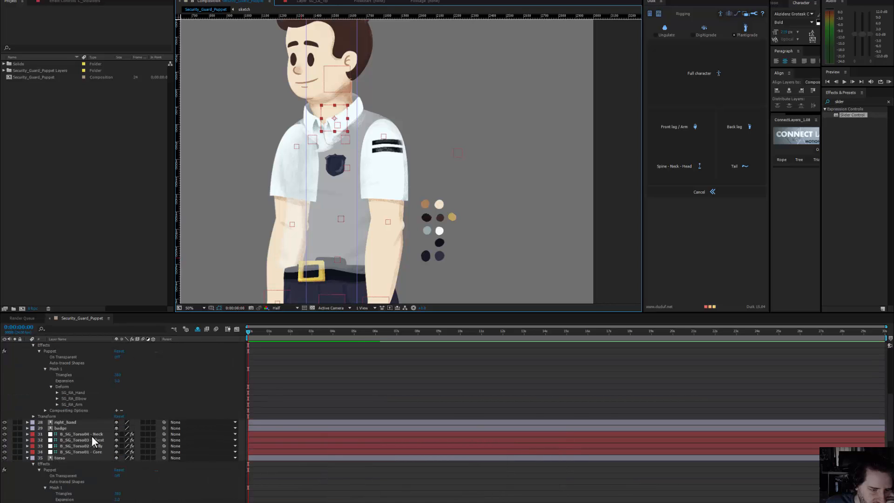
{"action": "left_click", "coordinate": [91, 434]}
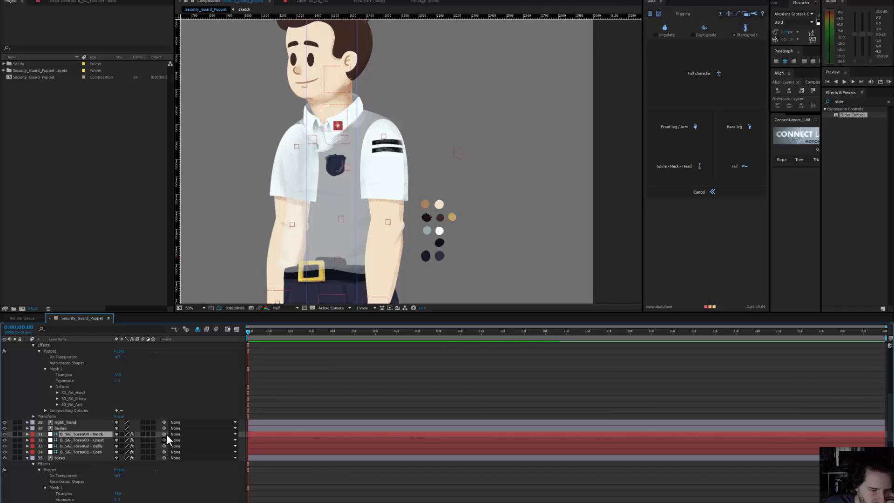
{"action": "left_click_drag", "start_coordinate": [166, 434], "coordinate": [96, 439]}
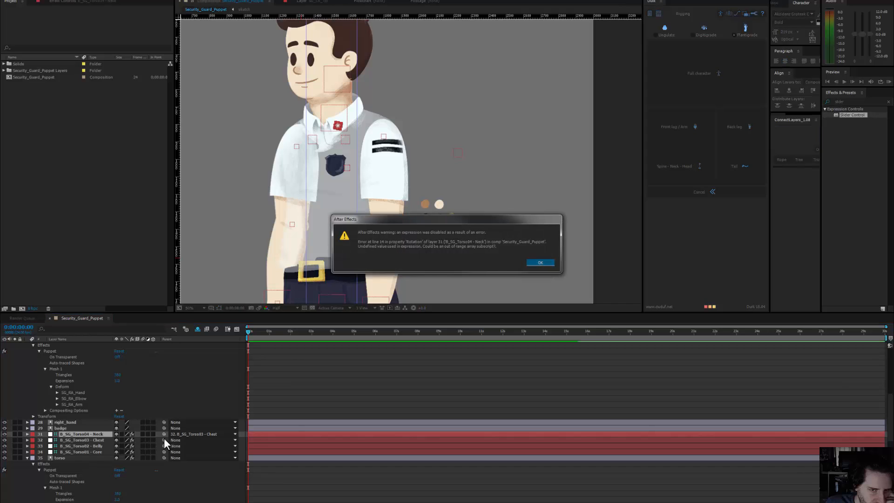
{"action": "left_click", "coordinate": [530, 263]}
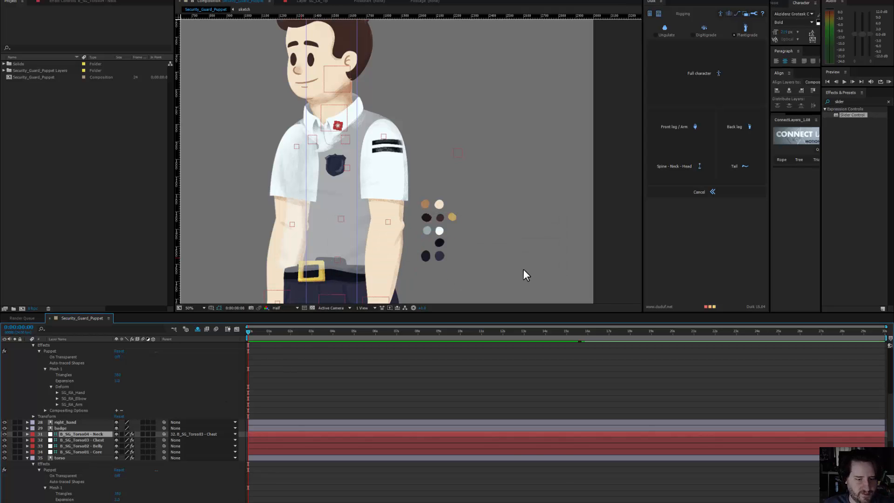
{"action": "key", "text": "ctrl+z"}
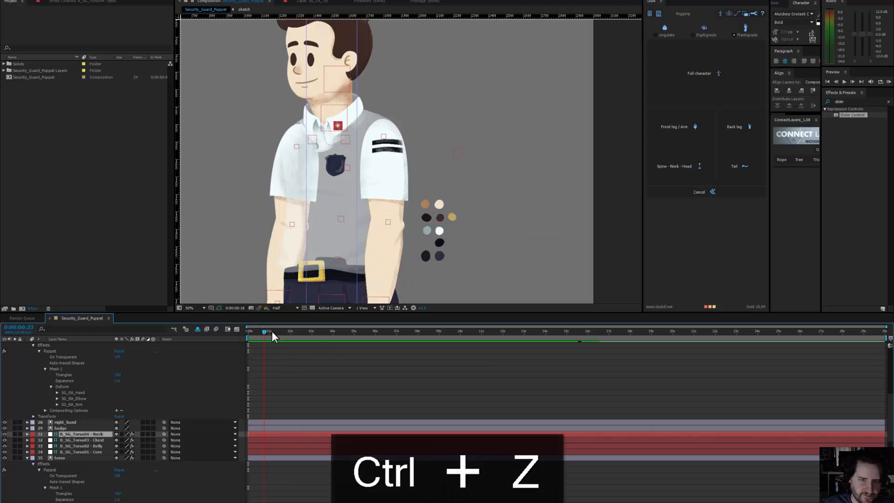
{"action": "key", "text": "Home"}
Step: Undo a trial move of the C_C_B_SG_Hips controller, parent B_SG_Torso01 - Core to C_B_SG_Hips, and dismiss the expression warning
{"action": "scroll", "coordinate": [384, 197], "scroll_direction": "down", "scroll_amount": 2}
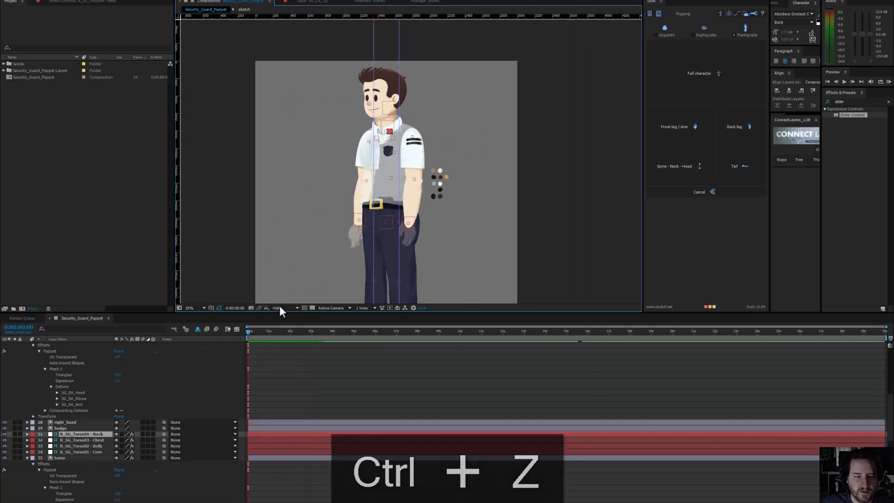
{"action": "left_click_drag", "start_coordinate": [401, 246], "coordinate": [356, 173]}
{"action": "key", "text": "ctrl+z"}
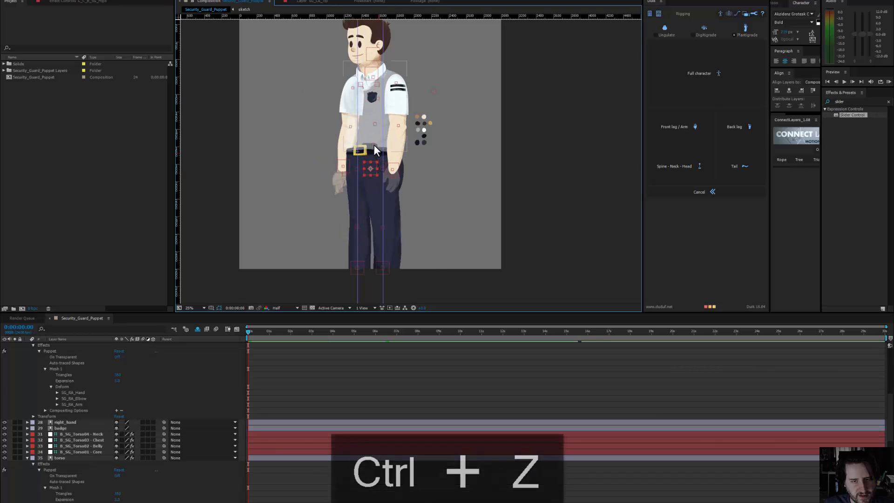
{"action": "left_click", "coordinate": [176, 453]}
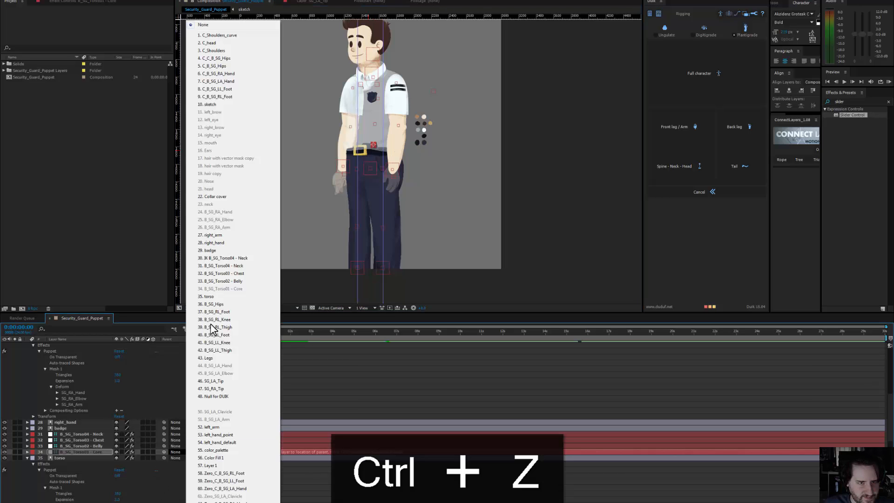
{"action": "left_click", "coordinate": [240, 66]}
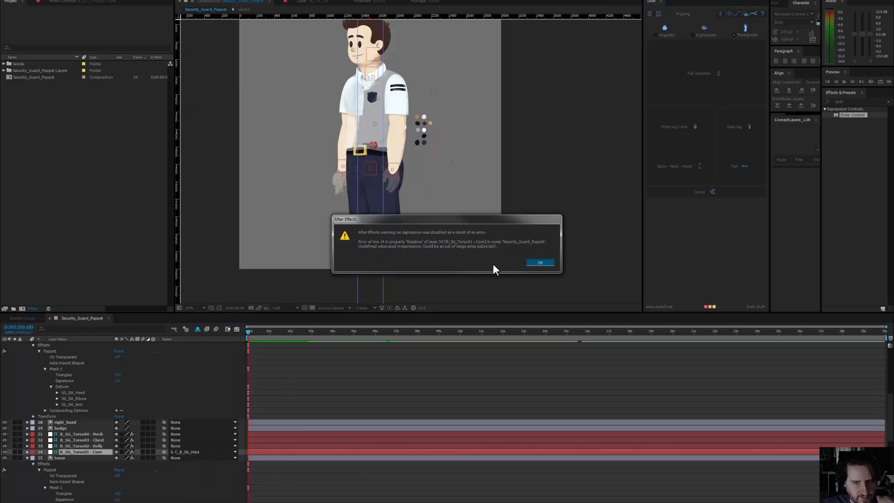
{"action": "left_click", "coordinate": [536, 263]}
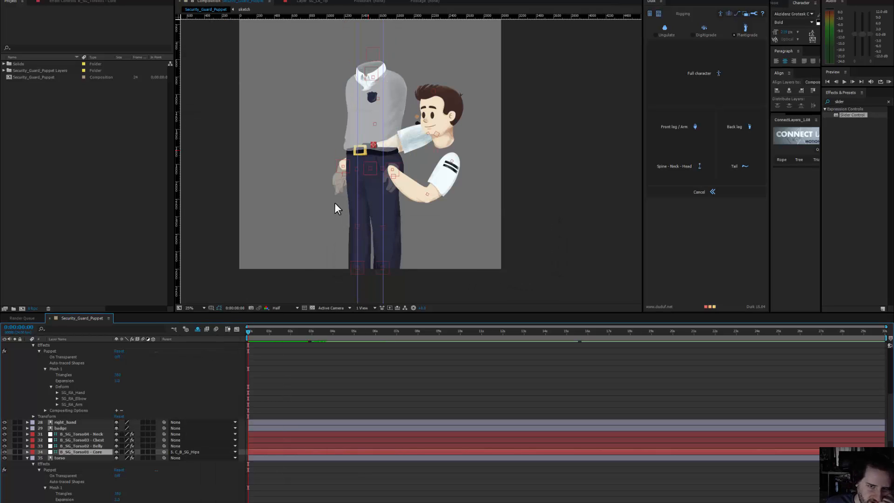
Step: Test the torso parenting by moving the B_SG_Torso01 - Core bone down below the hips
{"action": "scroll", "coordinate": [373, 172], "scroll_direction": "up", "scroll_amount": 2}
{"action": "mouse_move", "coordinate": [340, 169]}
{"action": "left_mouse_down"}
{"action": "mouse_move", "coordinate": [368, 170]}
{"action": "mouse_move", "coordinate": [275, 165]}
{"action": "mouse_move", "coordinate": [344, 167]}
{"action": "left_mouse_up"}
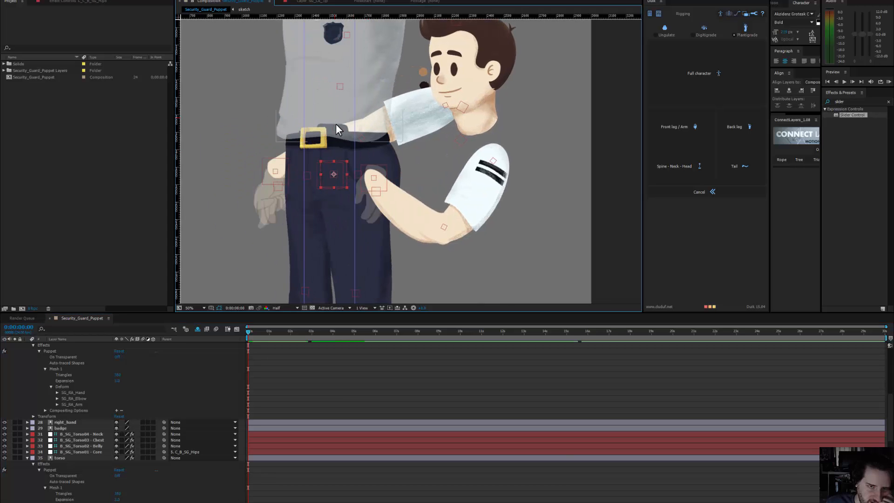
{"action": "left_click_drag", "start_coordinate": [335, 126], "coordinate": [309, 232]}
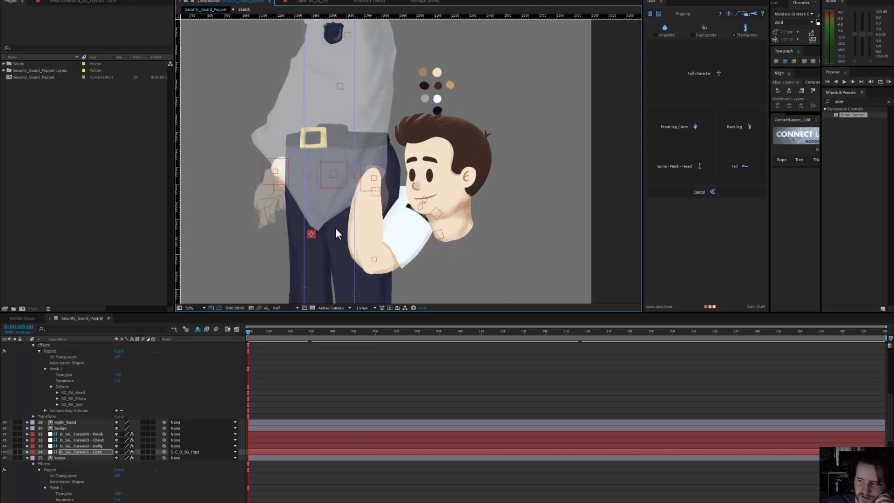
{"action": "scroll", "coordinate": [399, 202], "scroll_direction": "down", "scroll_amount": 2}
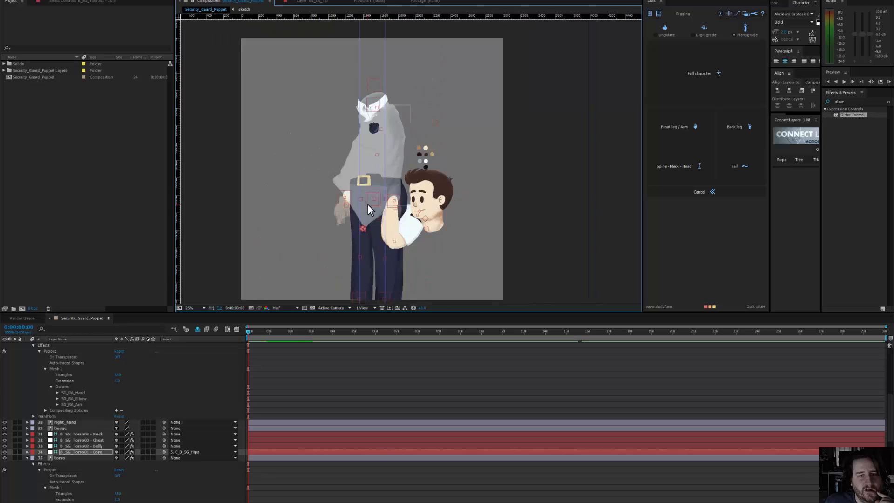
Step: Reopen the most recent project version and discard the unsaved rigging changes
{"action": "left_click", "coordinate": [6, 0]}
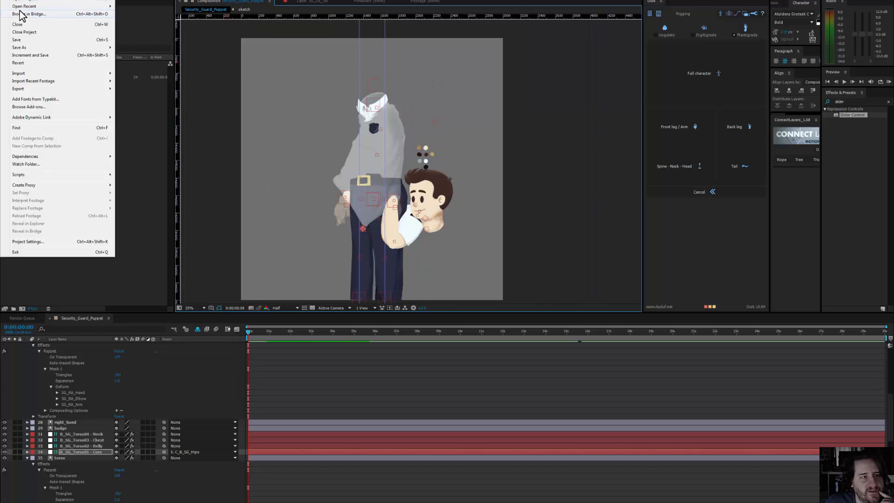
{"action": "mouse_move", "coordinate": [81, 7]}
{"action": "left_click", "coordinate": [166, 7]}
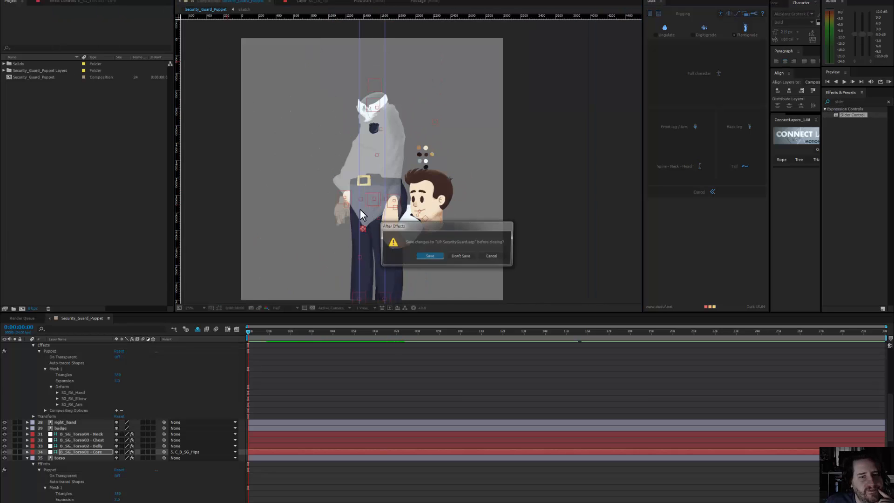
{"action": "left_click", "coordinate": [459, 257]}
Step: Hide the guides in the Security_Guard_Puppet composition
{"action": "left_click_drag", "start_coordinate": [416, 236], "coordinate": [467, 154]}
{"action": "scroll", "coordinate": [442, 179], "scroll_direction": "down", "scroll_amount": 2}
{"action": "left_click_drag", "start_coordinate": [428, 187], "coordinate": [432, 134]}
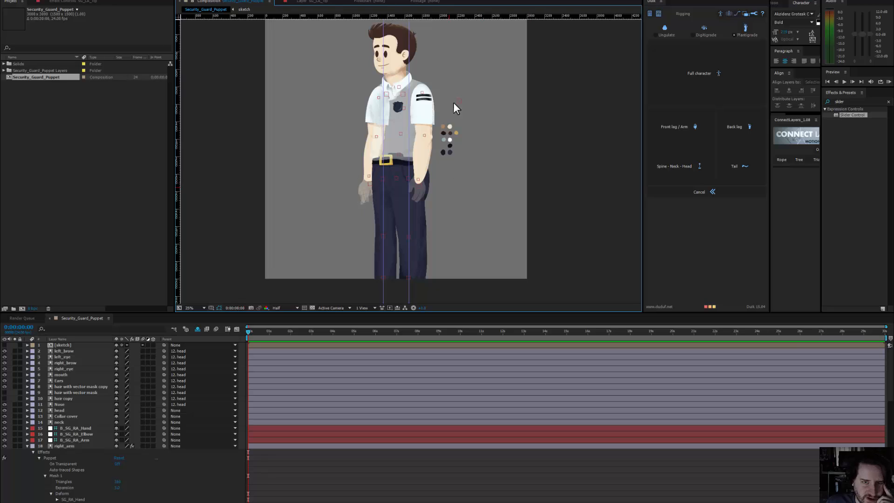
{"action": "left_click_drag", "start_coordinate": [391, 84], "coordinate": [390, 122]}
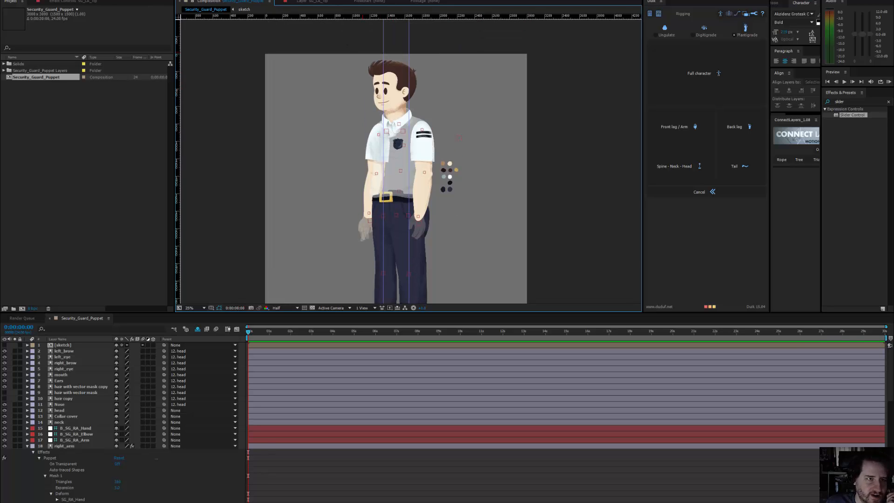
{"action": "left_click", "coordinate": [14, 0]}
{"action": "mouse_move", "coordinate": [5, 0]}
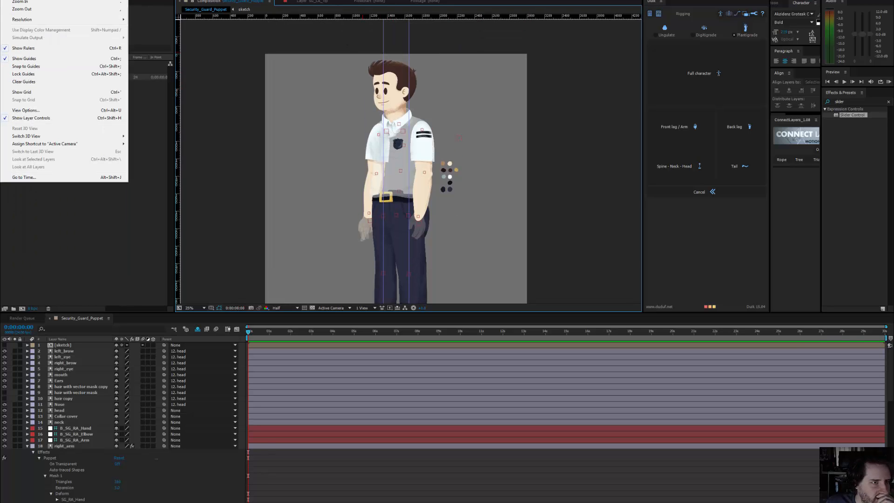
{"action": "left_click", "coordinate": [72, 58]}
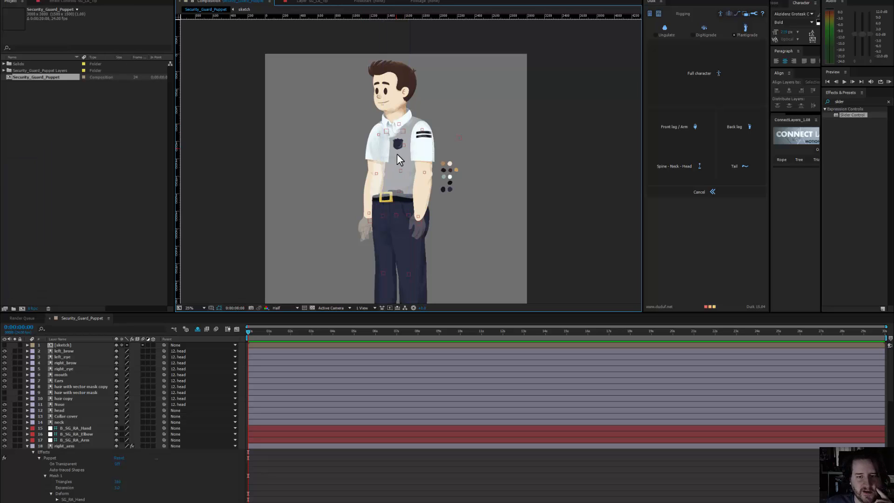
Step: Set the torso layer's opacity to 100%
{"action": "left_click", "coordinate": [399, 175]}
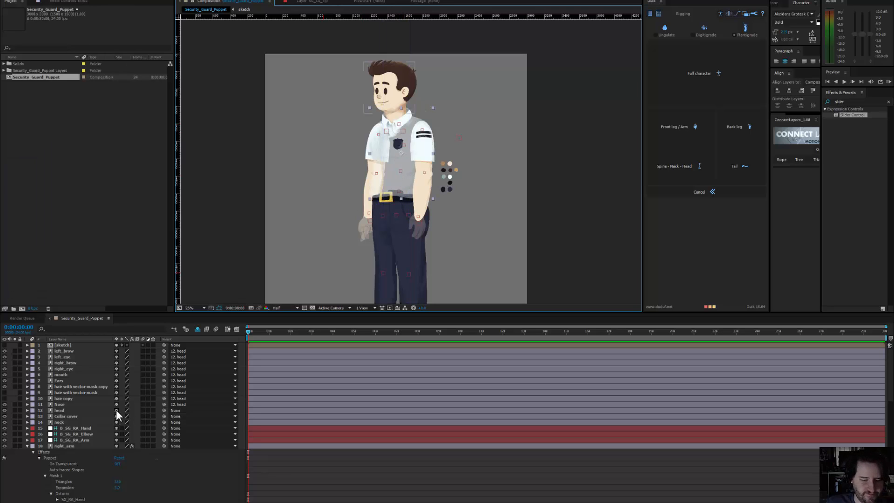
{"action": "scroll", "coordinate": [111, 423], "scroll_direction": "down", "scroll_amount": 4}
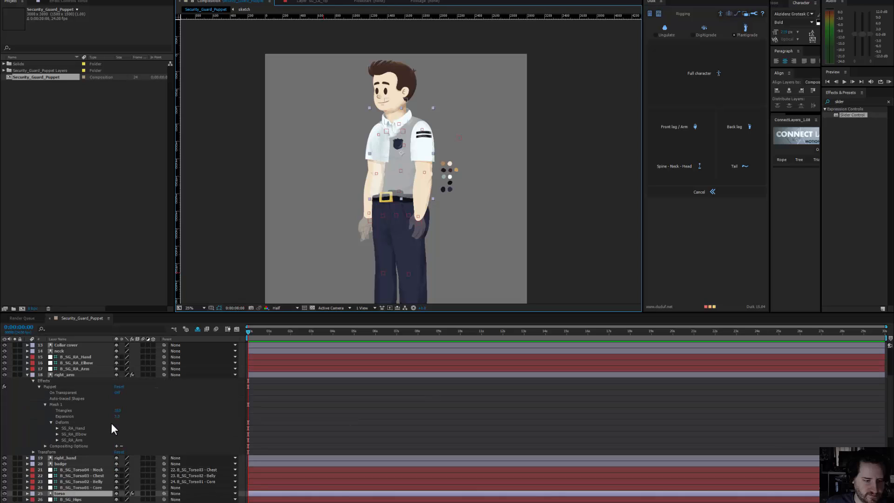
{"action": "left_click_drag", "start_coordinate": [118, 499], "coordinate": [145, 499]}
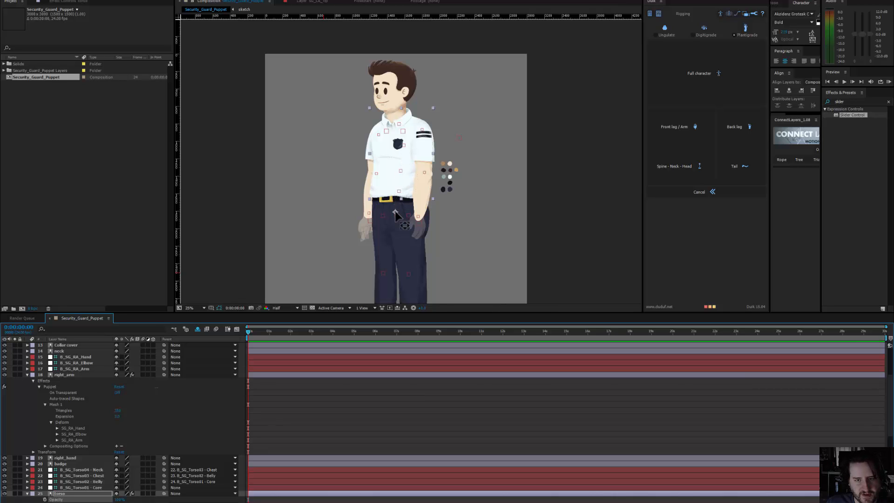
Step: Move the torso layer's anchor point onto the hips bone, and undo the last trial drag in the viewer
{"action": "left_click_drag", "start_coordinate": [396, 212], "coordinate": [395, 212]}
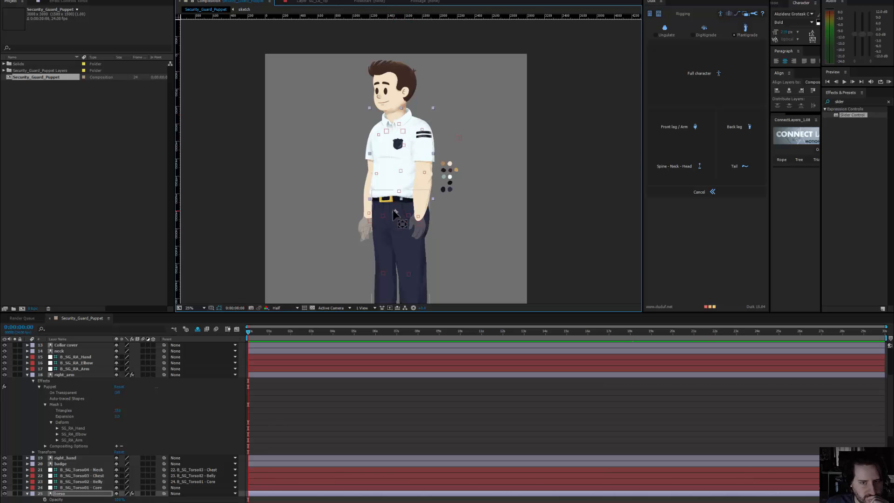
{"action": "key", "text": "period"}
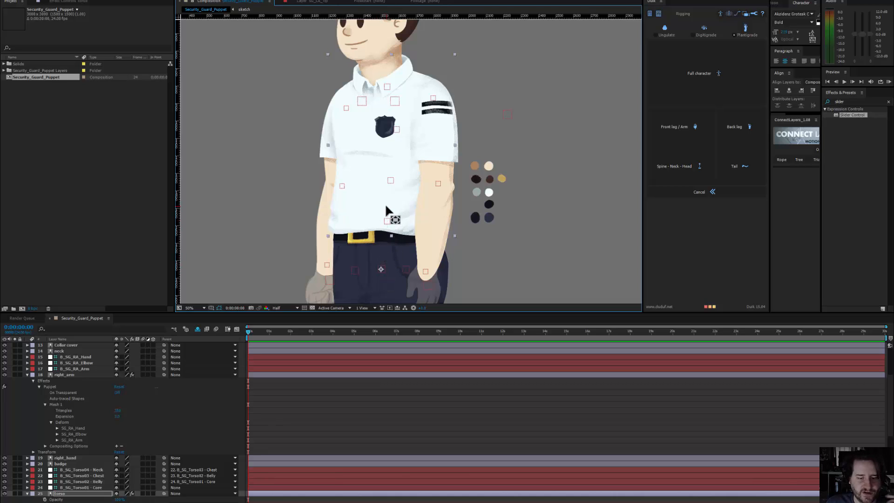
{"action": "left_click_drag", "start_coordinate": [416, 189], "coordinate": [415, 159]}
{"action": "key", "text": "ctrl+z"}
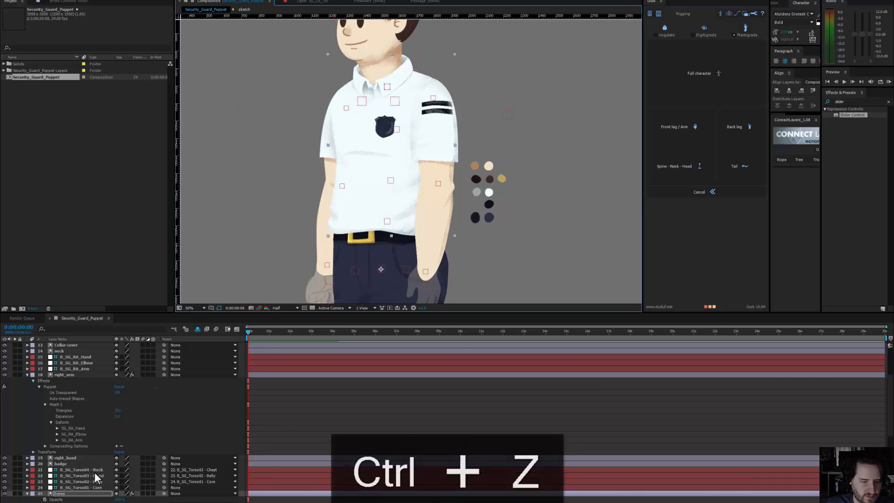
Step: Try moving the torso's Core bone, undo the move, and delete the four torso bones from Core to Neck
{"action": "left_click", "coordinate": [87, 488]}
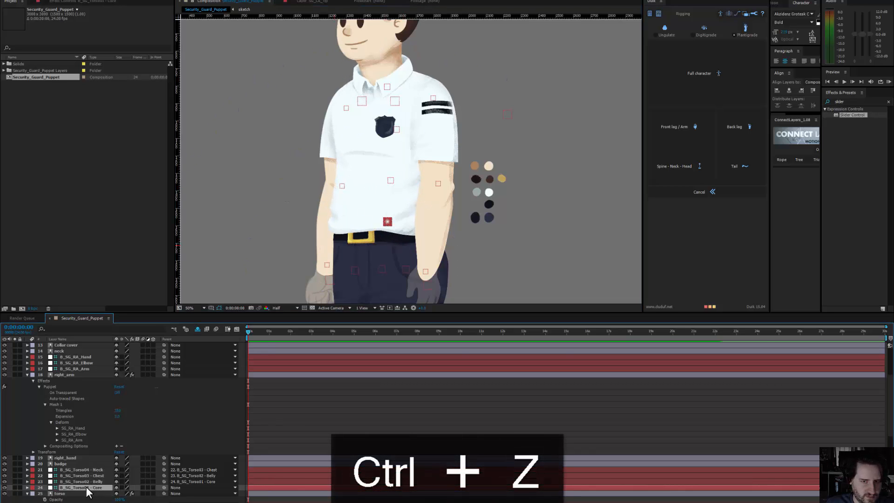
{"action": "left_click_drag", "start_coordinate": [387, 226], "coordinate": [413, 194]}
{"action": "key", "text": "ctrl+z"}
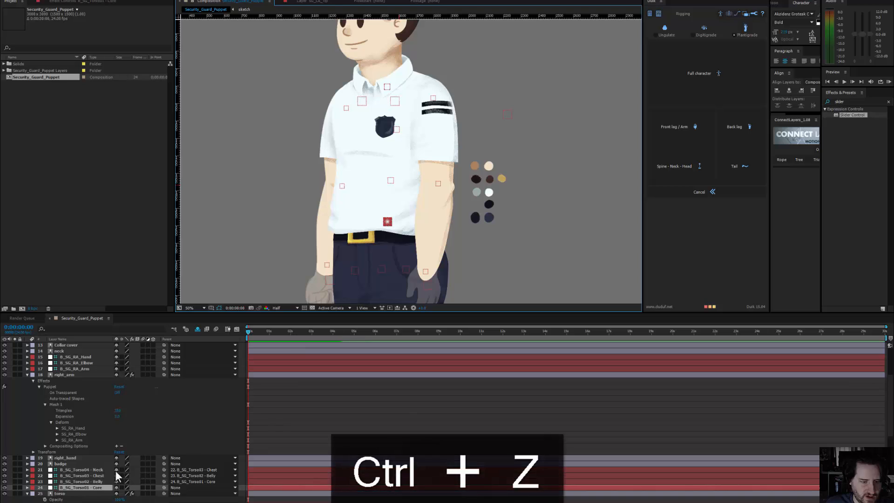
{"action": "left_click", "coordinate": [96, 469], "text": "shift"}
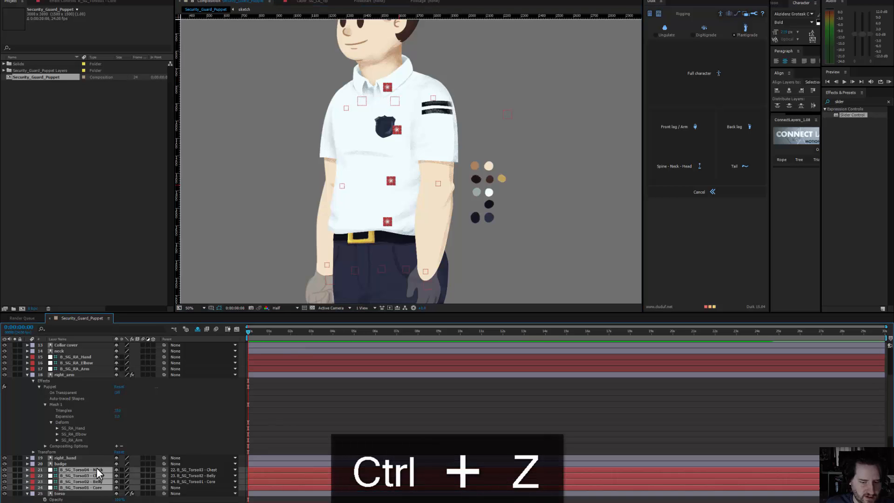
{"action": "key", "text": "Delete"}
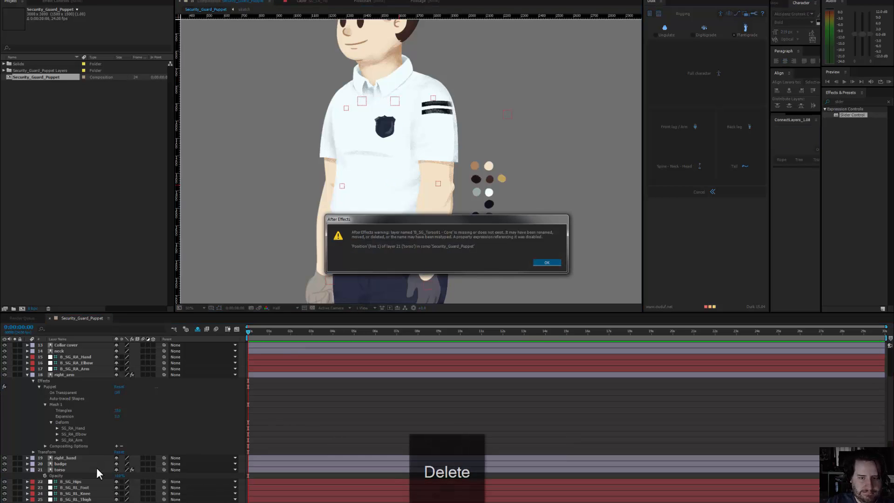
{"action": "left_click", "coordinate": [543, 261]}
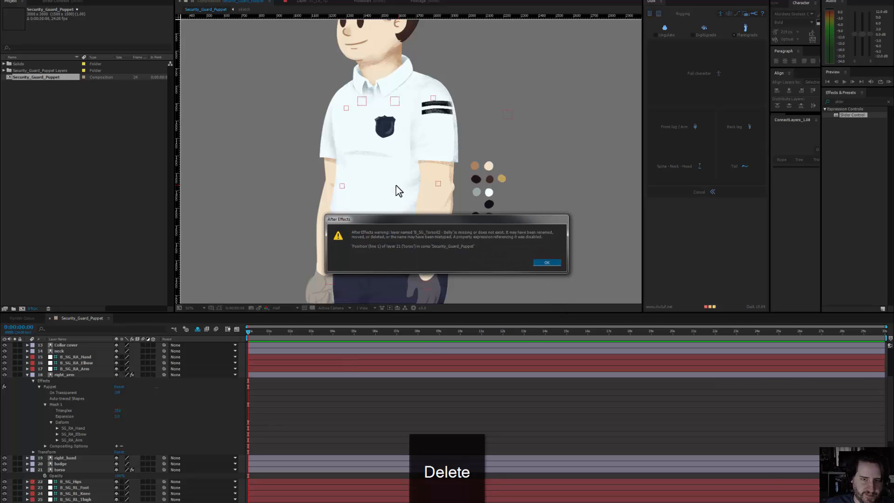
{"action": "left_click", "coordinate": [550, 263]}
{"action": "left_click", "coordinate": [549, 263]}
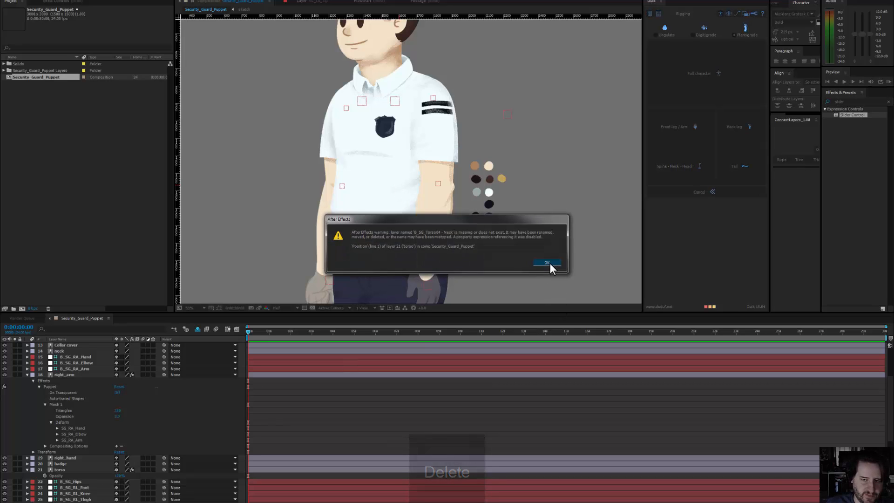
{"action": "left_click", "coordinate": [549, 263]}
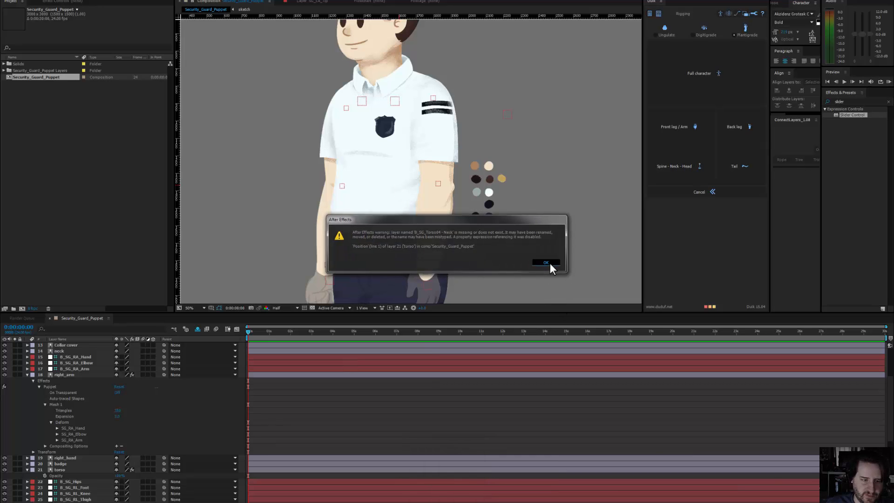
Step: Remove the Puppet effect from the torso layer
{"action": "left_click", "coordinate": [79, 469]}
{"action": "left_click", "coordinate": [27, 468]}
{"action": "left_click", "coordinate": [31, 480]}
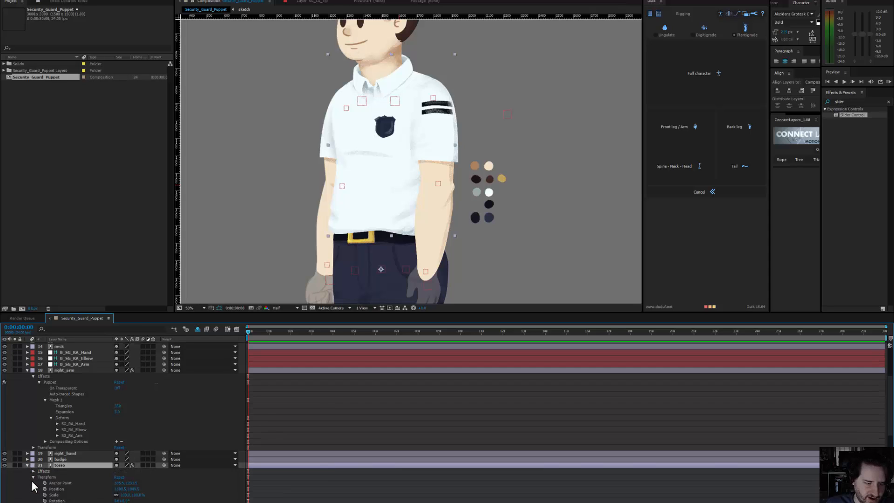
{"action": "scroll", "coordinate": [32, 475], "scroll_direction": "down", "scroll_amount": 1}
{"action": "left_click", "coordinate": [33, 453]}
{"action": "left_click", "coordinate": [51, 458]}
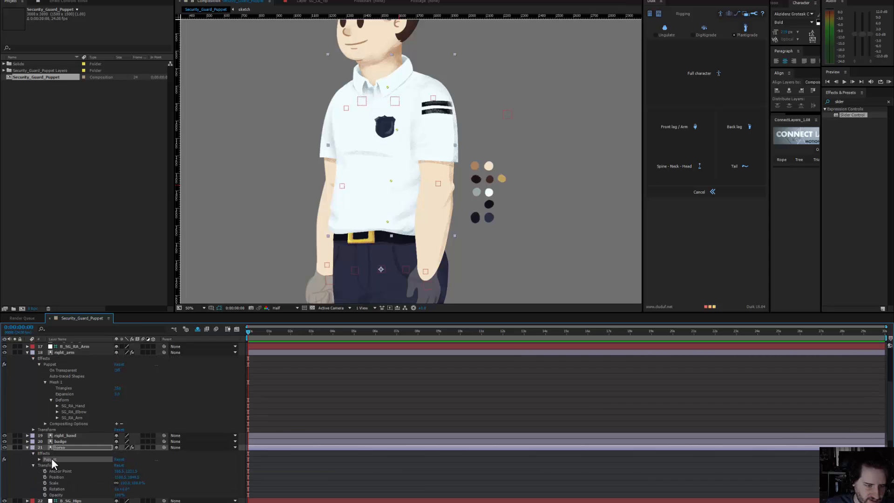
{"action": "key", "text": "Delete"}
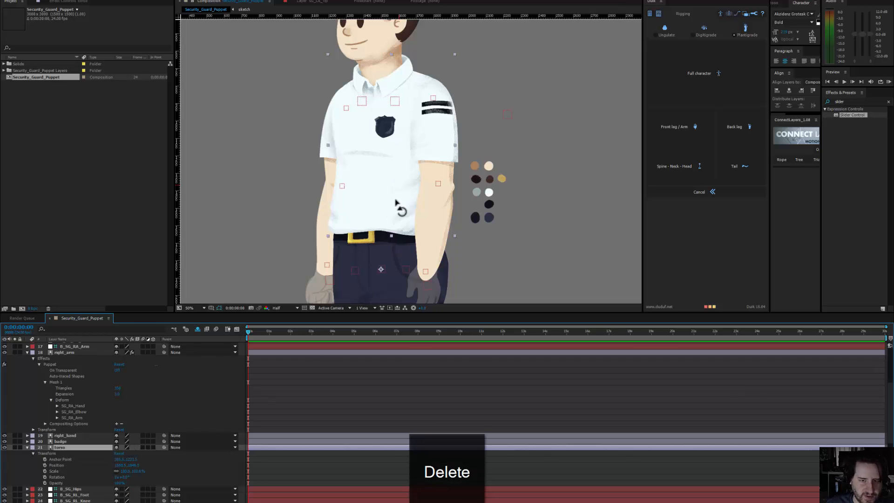
Step: Try rotating the torso layer around its anchor point, and undo the rotation
{"action": "mouse_move", "coordinate": [387, 184]}
{"action": "left_mouse_down"}
{"action": "mouse_move", "coordinate": [405, 186]}
{"action": "mouse_move", "coordinate": [353, 179]}
{"action": "mouse_move", "coordinate": [422, 187]}
{"action": "mouse_move", "coordinate": [379, 189]}
{"action": "left_mouse_up"}
{"action": "key", "text": "ctrl+z"}
{"action": "key", "text": "ctrl+z"}
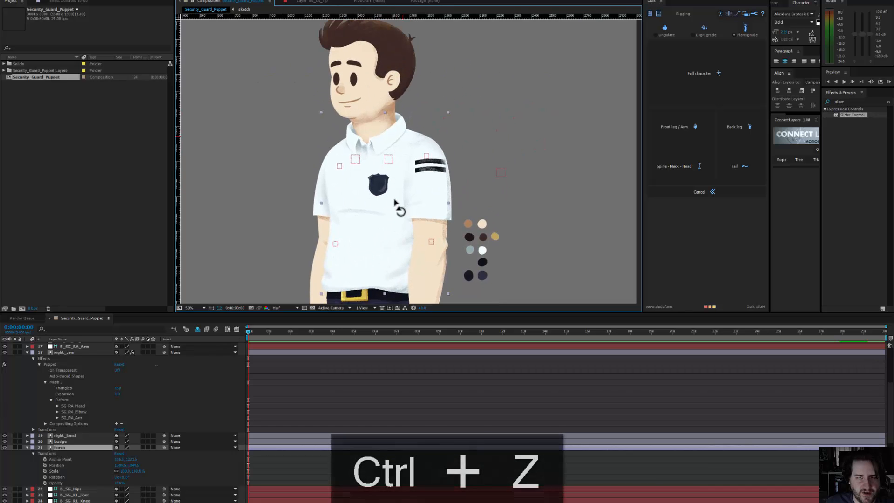
Step: Autorig the right arm from SG_RA_Clavicle through B_SG_RA_Arm, Elbow and Hand, with SG_RA_Tip assigned as the tip
{"action": "left_click_drag", "start_coordinate": [413, 201], "coordinate": [444, 100]}
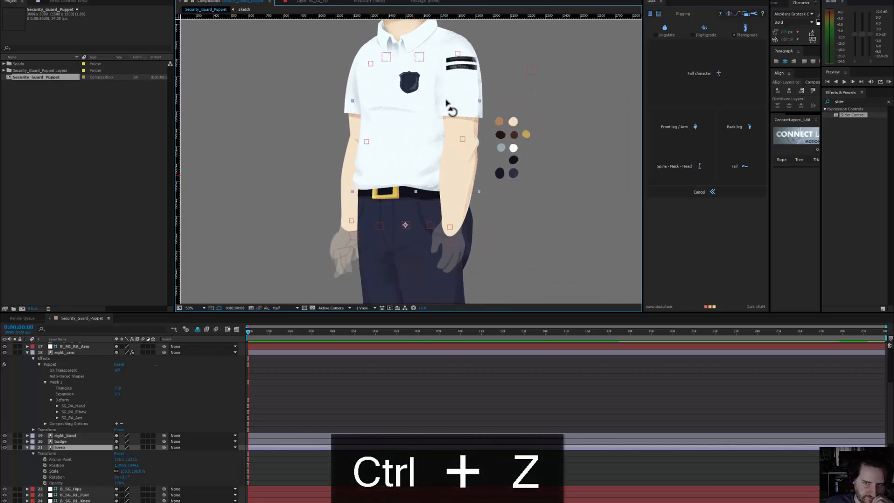
{"action": "left_click_drag", "start_coordinate": [489, 274], "coordinate": [444, 201]}
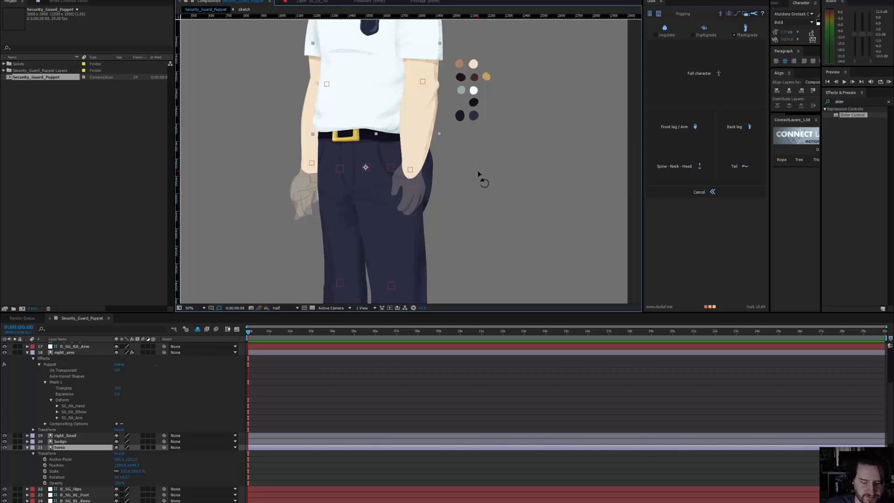
{"action": "left_click", "coordinate": [174, 388]}
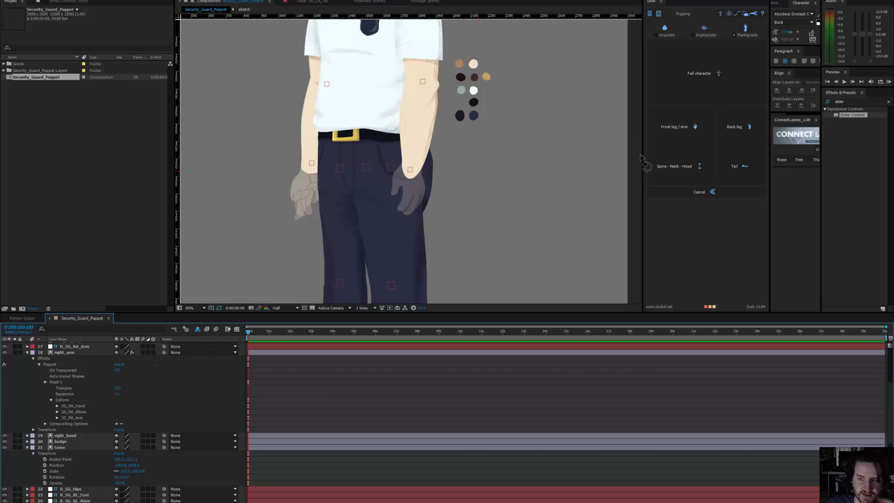
{"action": "left_click_drag", "start_coordinate": [468, 181], "coordinate": [460, 261]}
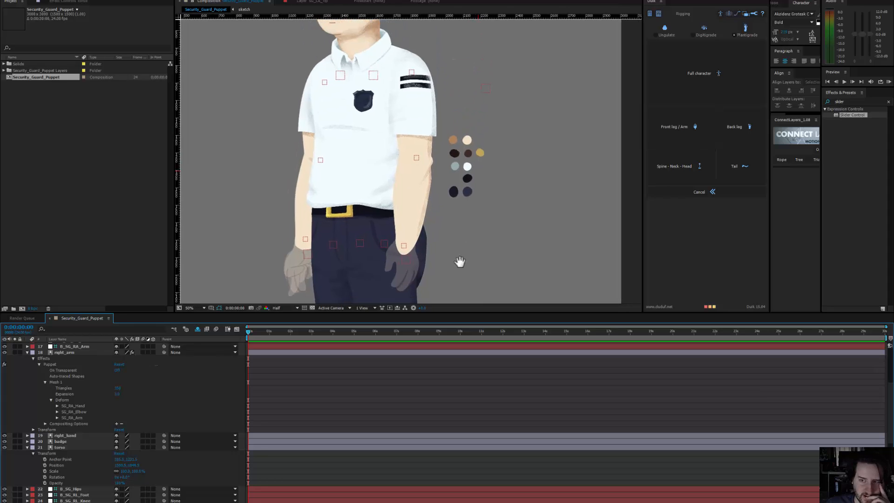
{"action": "left_click", "coordinate": [665, 135]}
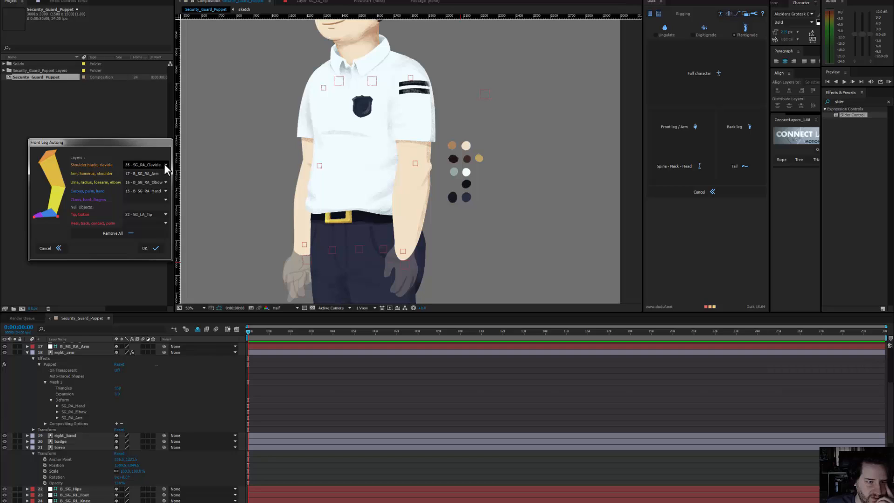
{"action": "left_click", "coordinate": [154, 214]}
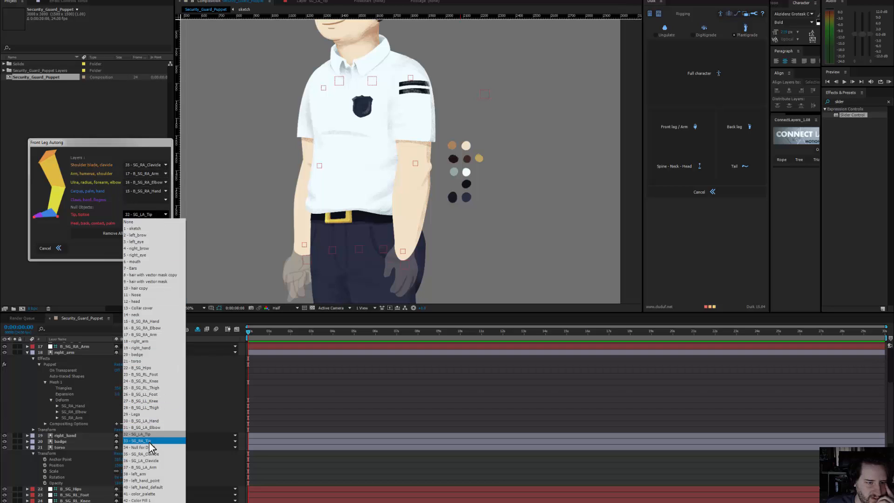
{"action": "left_click", "coordinate": [140, 440]}
{"action": "left_click", "coordinate": [145, 248]}
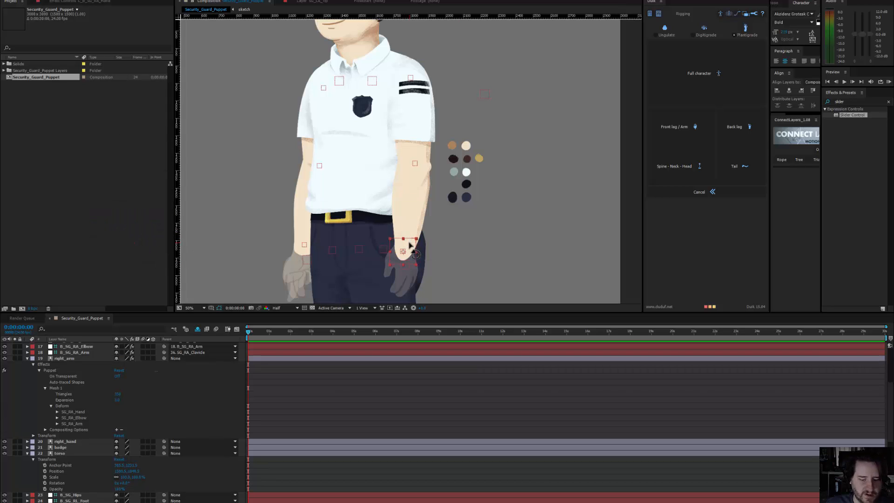
Step: Test the right arm rig by moving its hand controller, and undo the trial moves
{"action": "left_click_drag", "start_coordinate": [411, 244], "coordinate": [392, 245]}
{"action": "key", "text": "ctrl+z"}
{"action": "key", "text": "ctrl+z"}
{"action": "key", "text": "ctrl+z"}
{"action": "key", "text": "ctrl+z"}
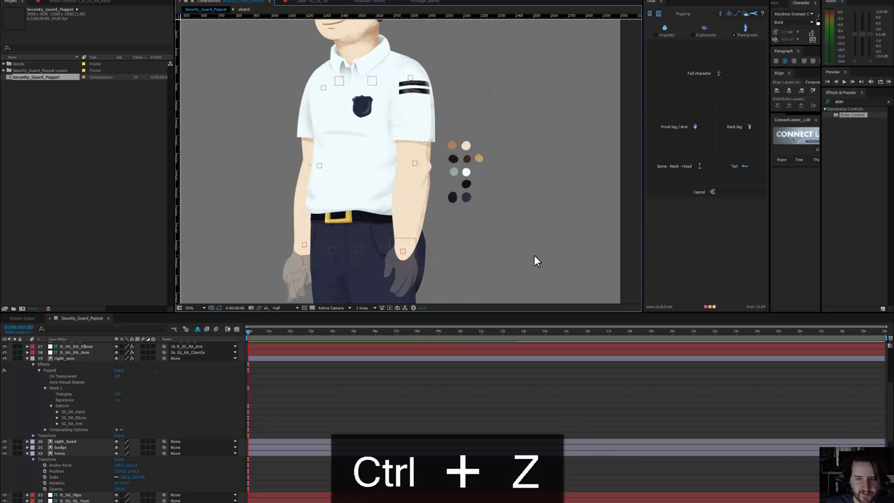
Step: Autorig the left arm using SG_LA_Clavicle, B_SG_LA_Arm, B_SG_LA_Elbow and B_SG_LA_Hand, with SG_LA_Tip as the tip
{"action": "left_click", "coordinate": [686, 126]}
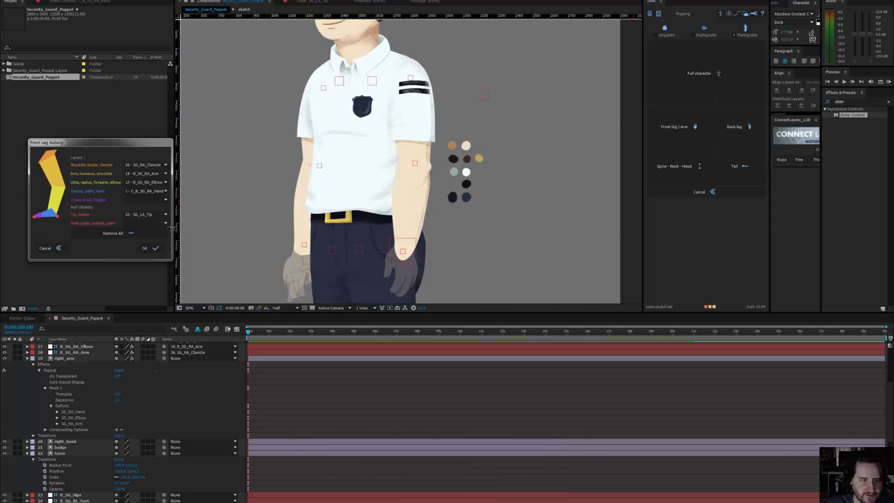
{"action": "left_click", "coordinate": [158, 165]}
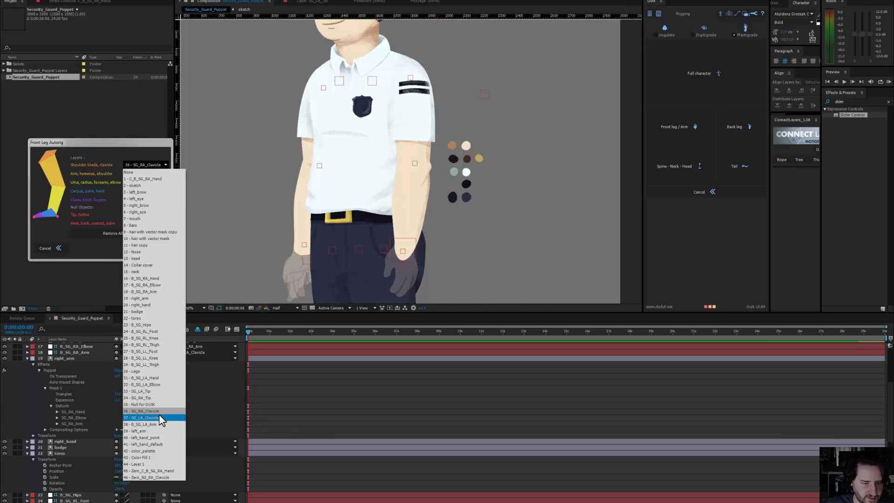
{"action": "left_click", "coordinate": [158, 418]}
{"action": "left_click", "coordinate": [149, 175]}
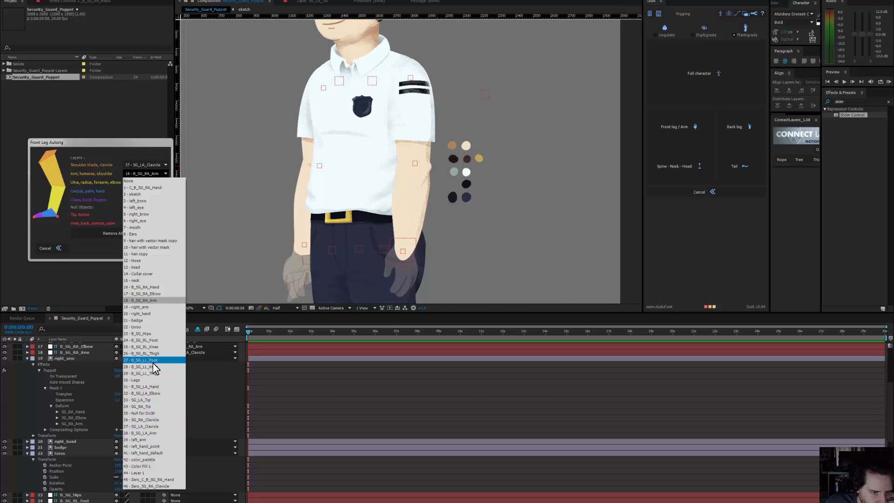
{"action": "left_click", "coordinate": [156, 432]}
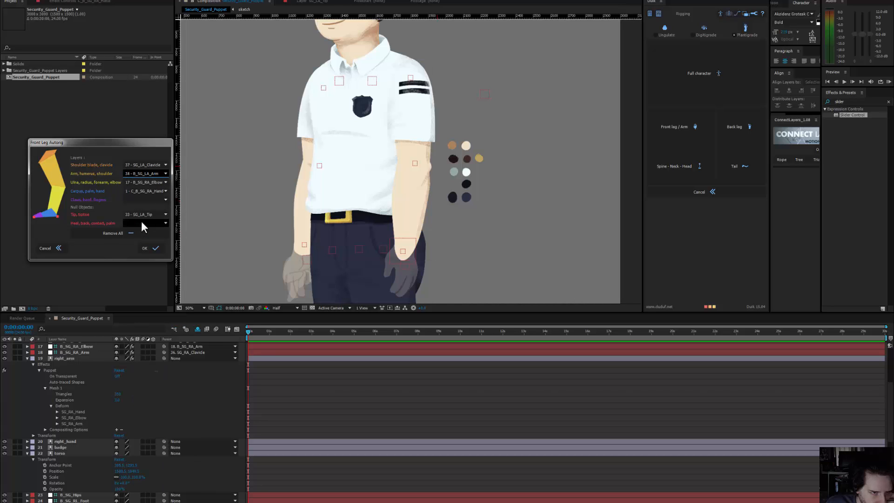
{"action": "left_click", "coordinate": [147, 186]}
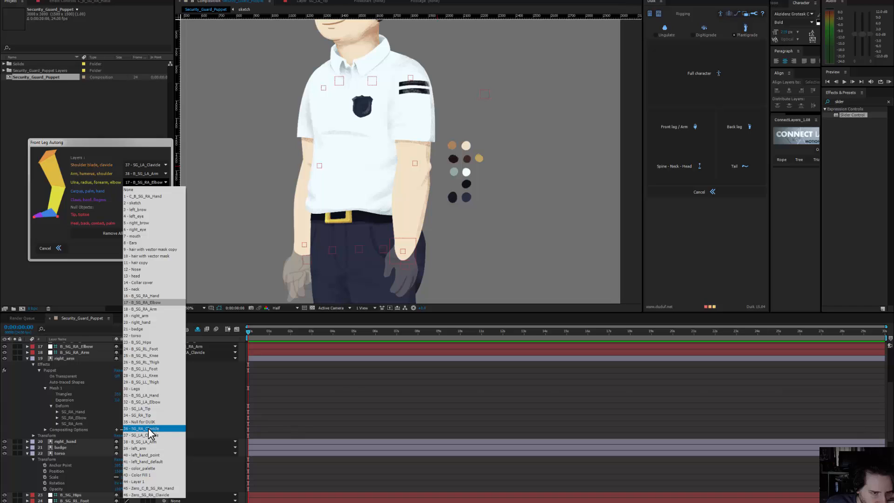
{"action": "left_click", "coordinate": [156, 401]}
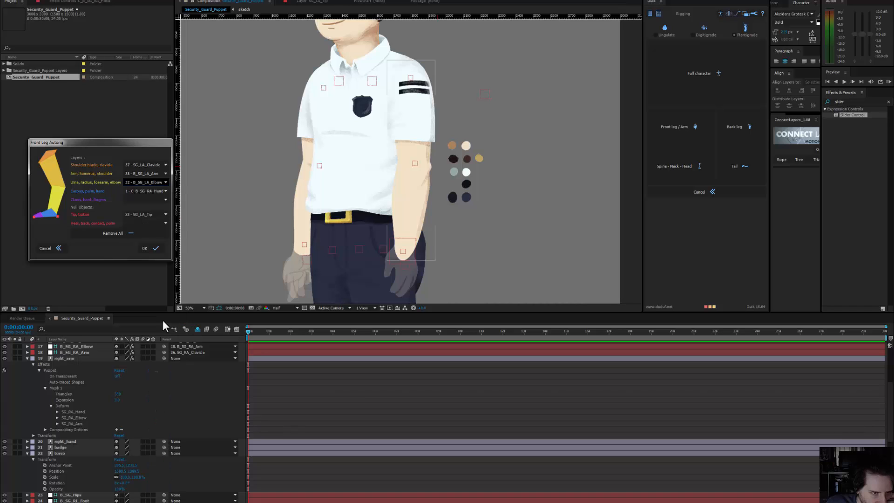
{"action": "left_click", "coordinate": [147, 190]}
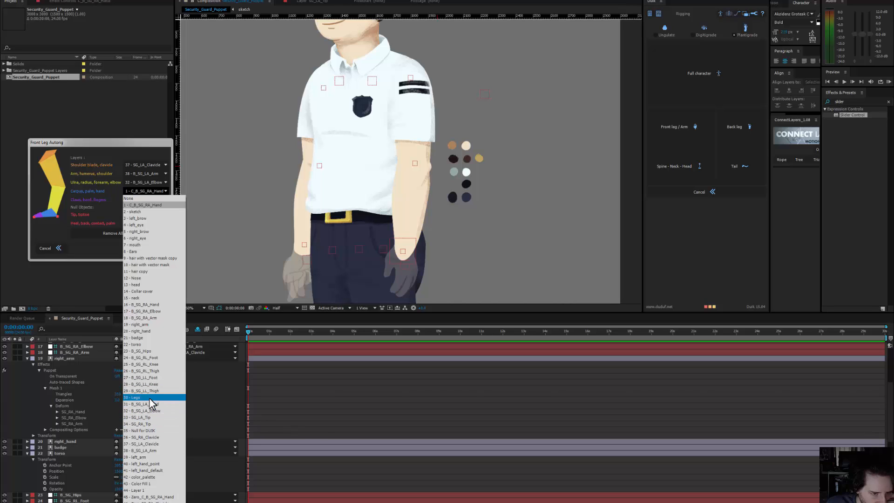
{"action": "left_click", "coordinate": [152, 405]}
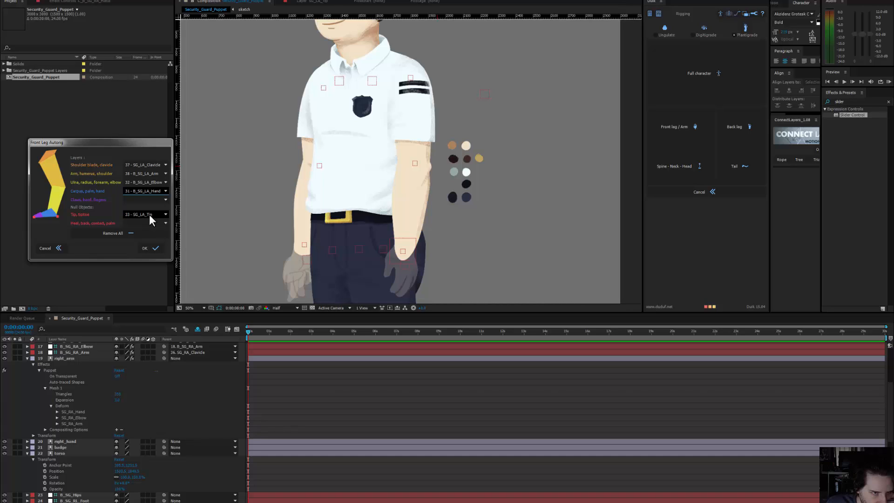
{"action": "left_click", "coordinate": [158, 246]}
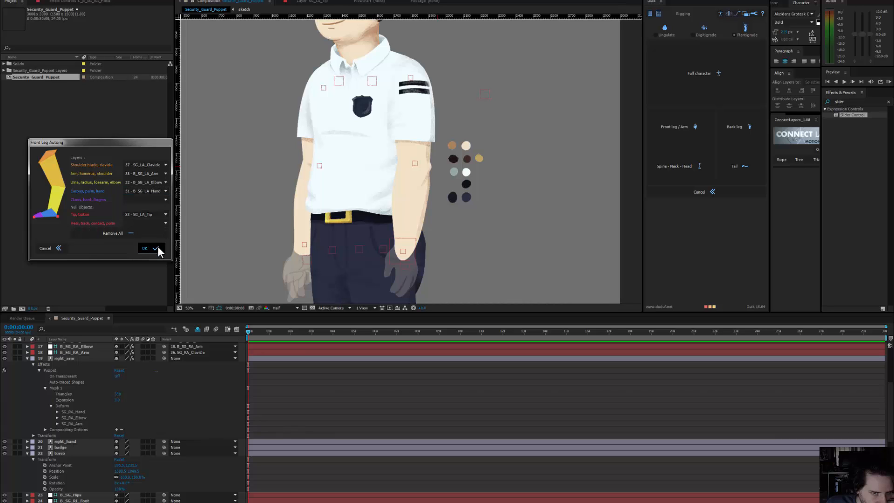
Step: Test the left arm rig by raising its hand controller outward from the body, and undo the move
{"action": "left_click_drag", "start_coordinate": [309, 237], "coordinate": [208, 210]}
{"action": "left_click_drag", "start_coordinate": [289, 202], "coordinate": [278, 182]}
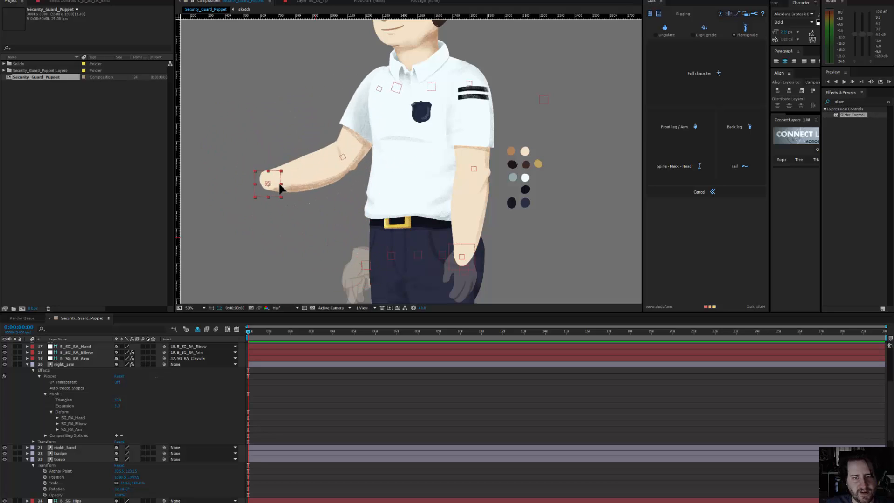
{"action": "key", "text": "ctrl+z"}
{"action": "left_click_drag", "start_coordinate": [377, 161], "coordinate": [366, 203]}
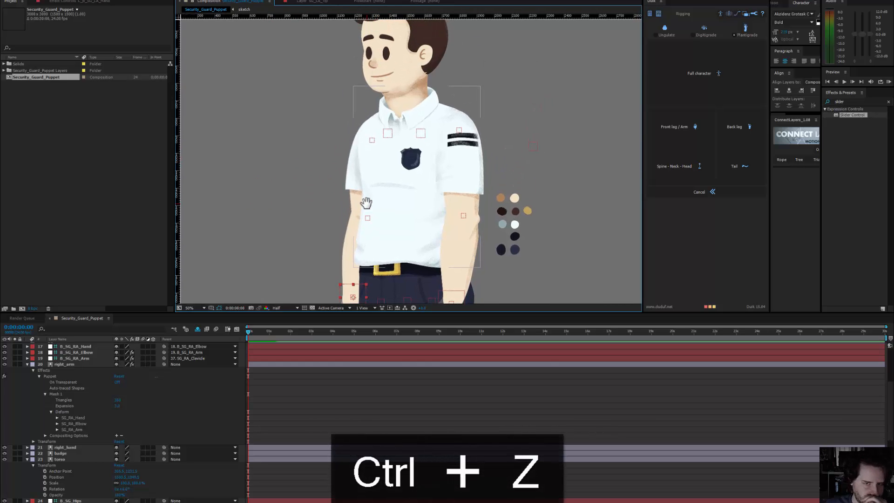
{"action": "left_click_drag", "start_coordinate": [404, 225], "coordinate": [364, 127]}
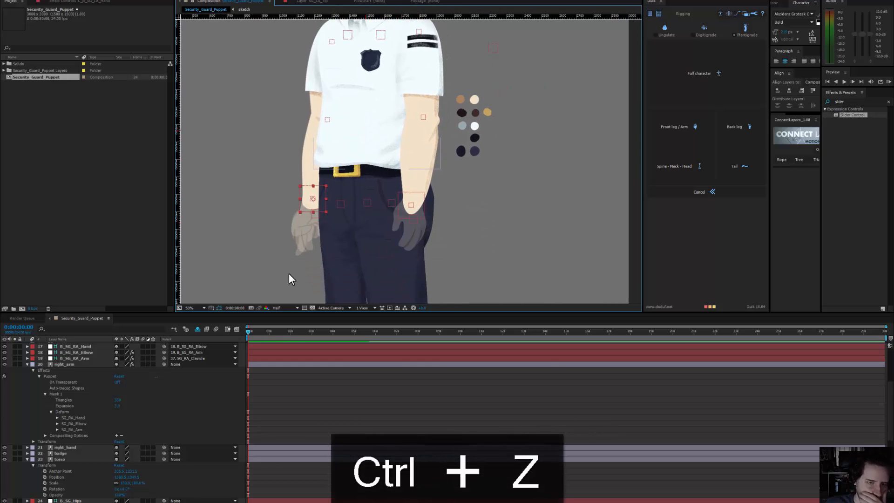
{"action": "scroll", "coordinate": [93, 463], "scroll_direction": "down", "scroll_amount": 3}
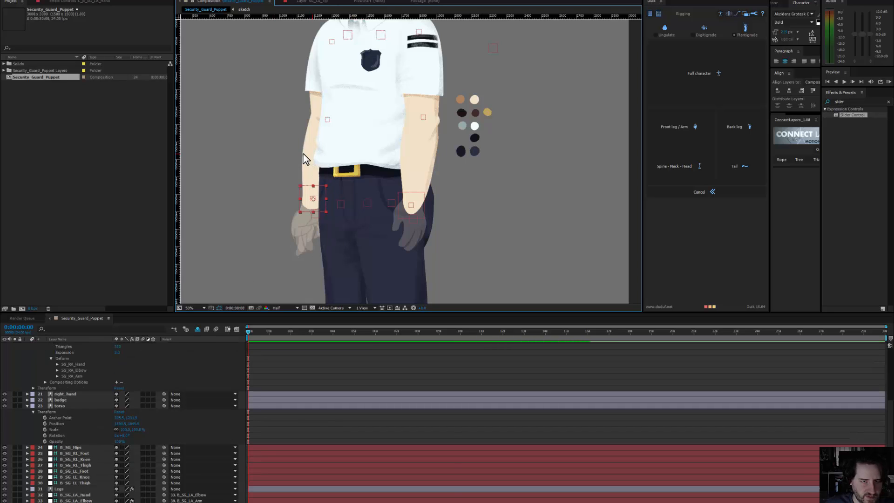
{"action": "left_click_drag", "start_coordinate": [379, 199], "coordinate": [369, 241]}
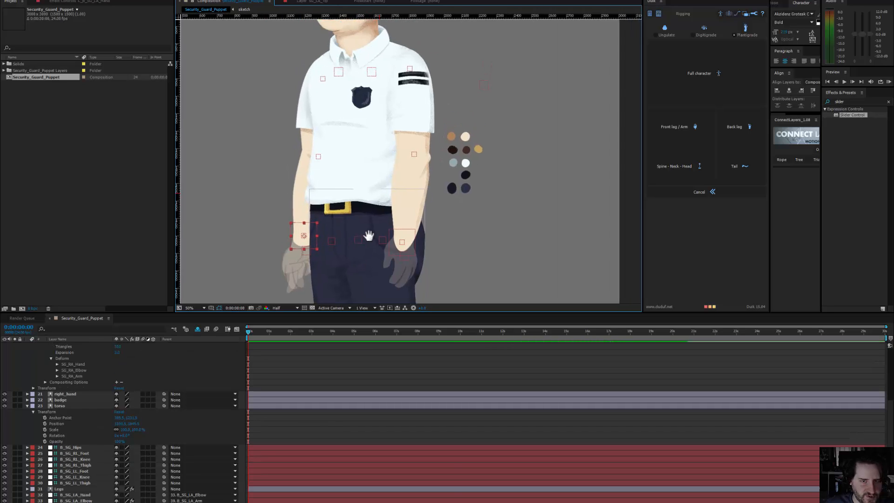
{"action": "left_click", "coordinate": [356, 247]}
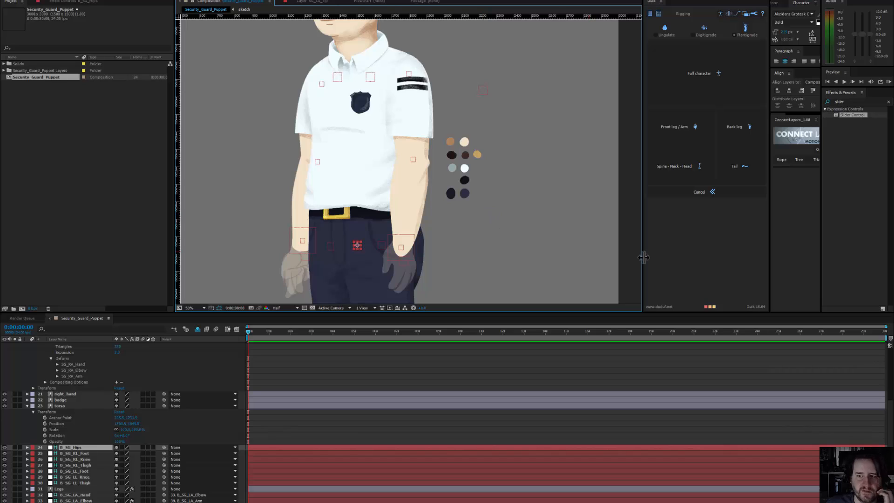
{"action": "left_click", "coordinate": [673, 166]}
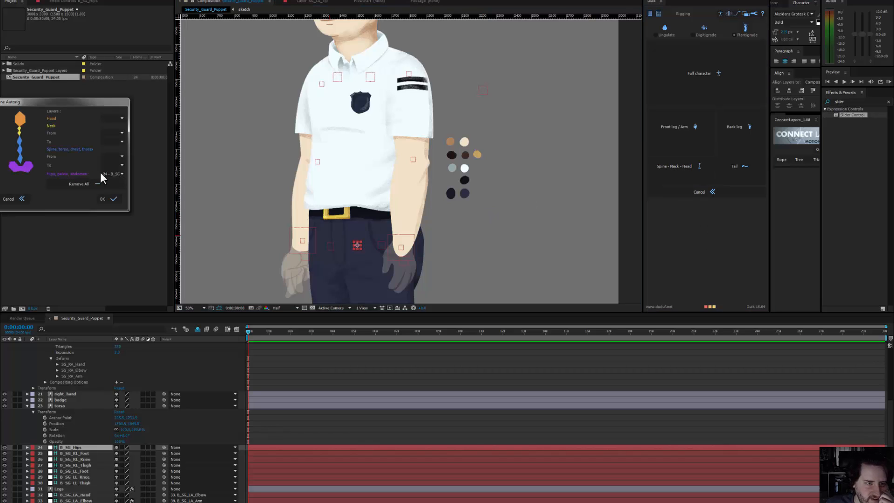
{"action": "left_click", "coordinate": [111, 176]}
{"action": "left_click", "coordinate": [119, 189]}
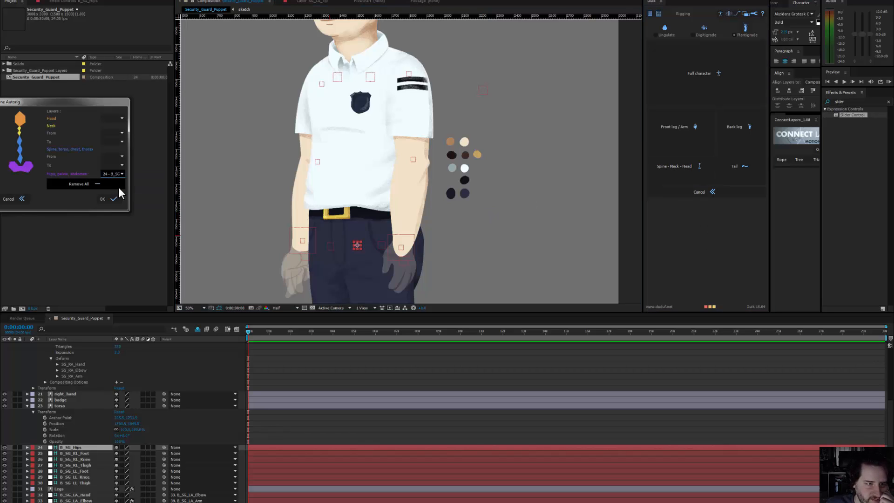
{"action": "left_click", "coordinate": [121, 158]}
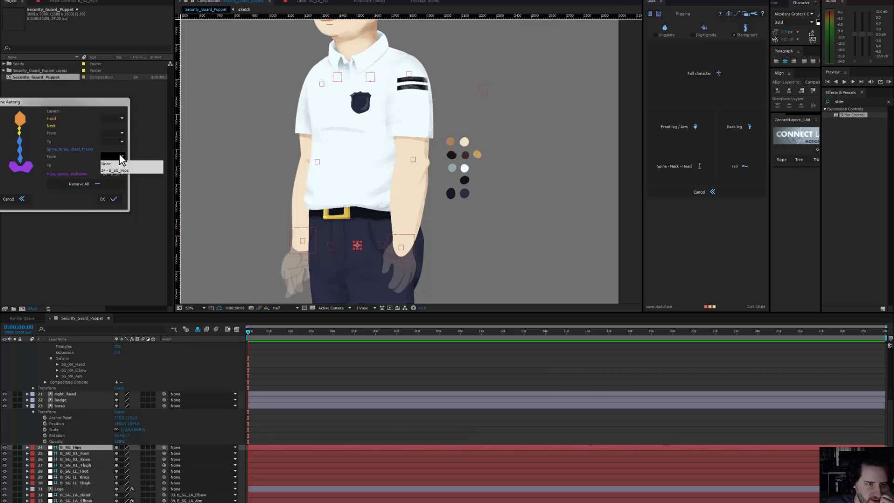
{"action": "left_click", "coordinate": [120, 159]}
{"action": "left_click", "coordinate": [8, 438]}
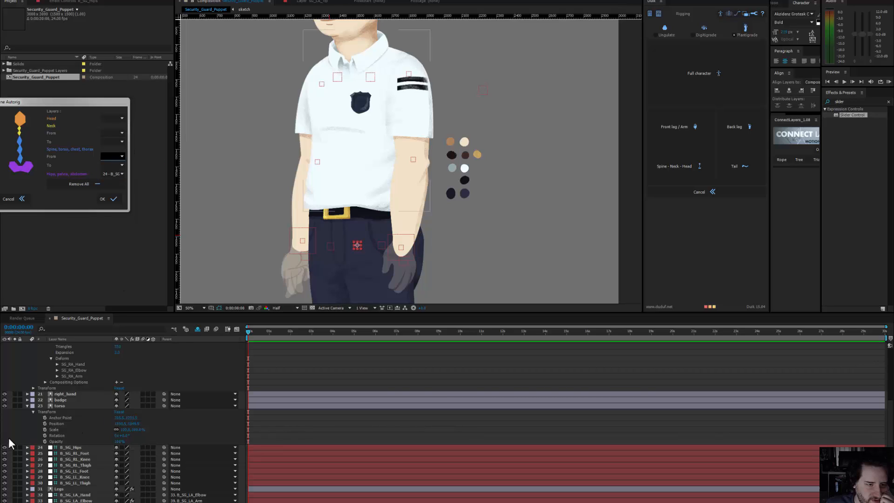
{"action": "left_click", "coordinate": [113, 196]}
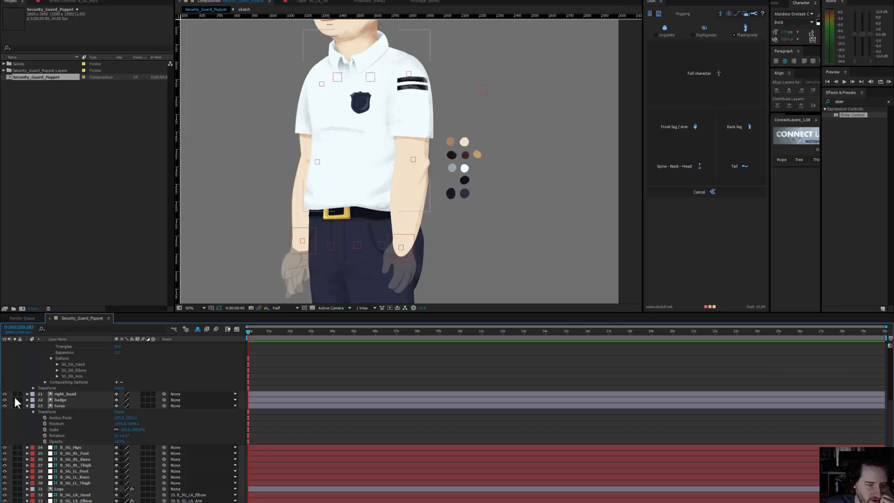
Step: Autorig the spine, neck and head, assigning the head, neck and torso layers with B_SG_Hips as the hips
{"action": "left_click", "coordinate": [691, 166]}
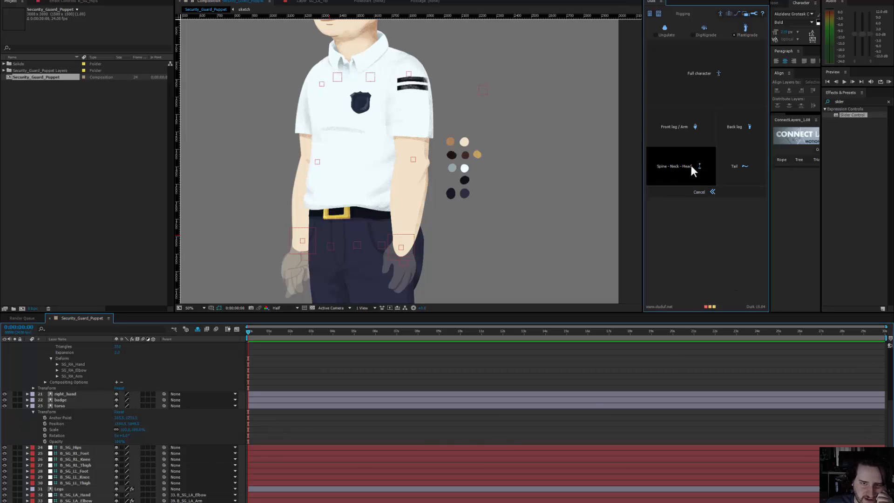
{"action": "left_click_drag", "start_coordinate": [130, 148], "coordinate": [164, 148]}
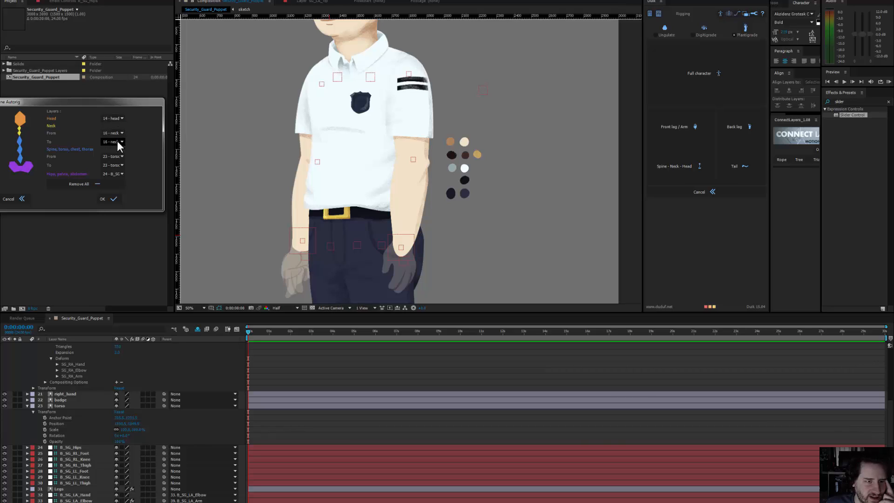
{"action": "left_click", "coordinate": [116, 174]}
{"action": "left_click", "coordinate": [121, 176]}
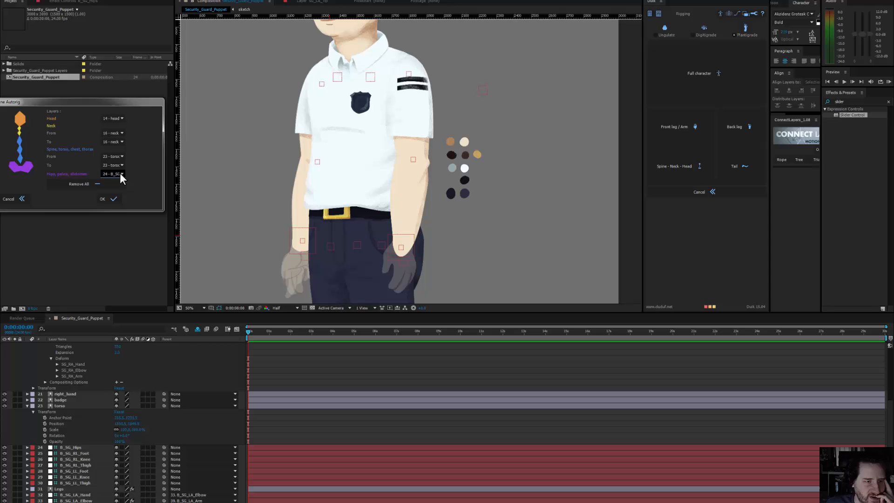
{"action": "left_click", "coordinate": [107, 199]}
Step: Test the C_head controller by rotating it slightly, and undo the rotation
{"action": "scroll", "coordinate": [409, 148], "scroll_direction": "down", "scroll_amount": 2}
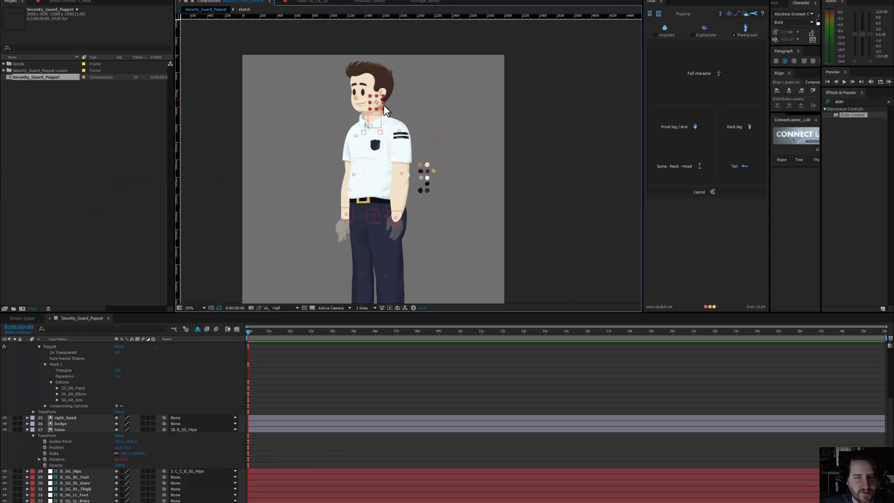
{"action": "scroll", "coordinate": [383, 106], "scroll_direction": "up", "scroll_amount": 2}
{"action": "key", "text": "w"}
{"action": "mouse_move", "coordinate": [355, 56]}
{"action": "left_mouse_down"}
{"action": "mouse_move", "coordinate": [362, 42]}
{"action": "mouse_move", "coordinate": [344, 63]}
{"action": "mouse_move", "coordinate": [349, 51]}
{"action": "left_mouse_up"}
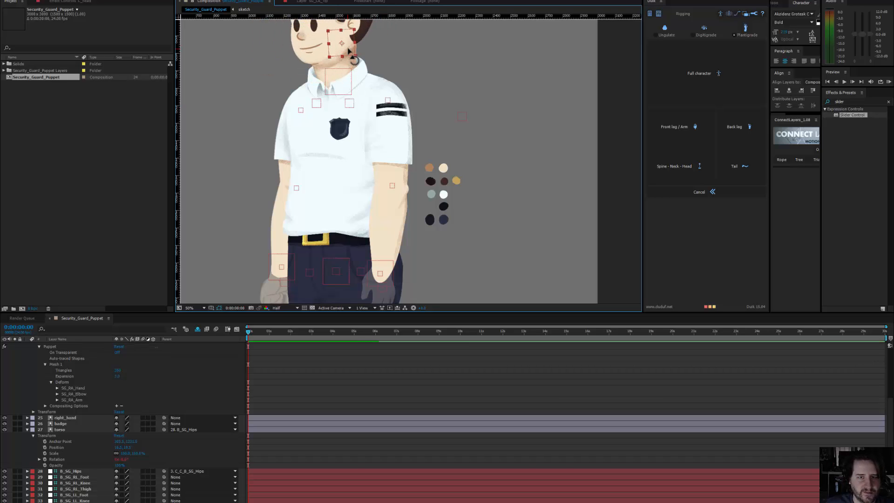
{"action": "key", "text": "ctrl+z"}
Step: Test the C_Shoulders controller by moving and rotating it, and undo the trial changes
{"action": "left_click", "coordinate": [332, 82]}
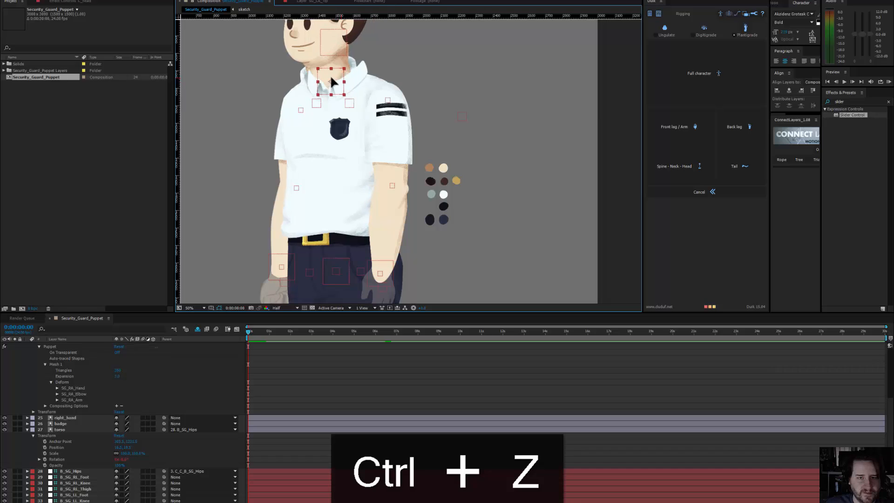
{"action": "mouse_move", "coordinate": [332, 82]}
{"action": "left_mouse_down"}
{"action": "mouse_move", "coordinate": [350, 83]}
{"action": "mouse_move", "coordinate": [303, 78]}
{"action": "mouse_move", "coordinate": [397, 88]}
{"action": "mouse_move", "coordinate": [344, 71]}
{"action": "mouse_move", "coordinate": [351, 85]}
{"action": "mouse_move", "coordinate": [348, 76]}
{"action": "left_mouse_up"}
{"action": "key", "text": "ctrl+z"}
{"action": "key", "text": "w"}
{"action": "key", "text": "ctrl+z"}
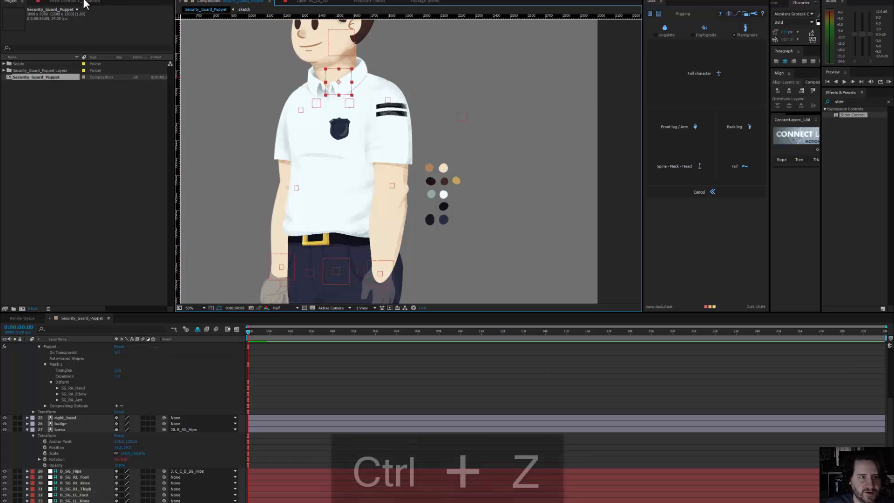
Step: Try adjusting the torso IK settings in the effects of C_Shoulders, and undo the change
{"action": "left_click", "coordinate": [85, 2]}
{"action": "mouse_move", "coordinate": [98, 21]}
{"action": "left_mouse_down"}
{"action": "mouse_move", "coordinate": [120, 23]}
{"action": "mouse_move", "coordinate": [114, 28]}
{"action": "left_mouse_up"}
{"action": "key", "text": "ctrl+z"}
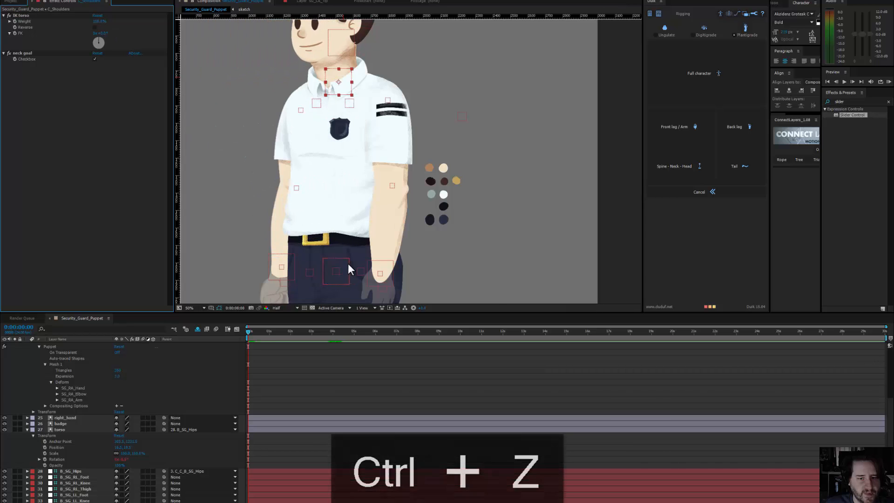
Step: Try moving the C_C_B_SG_Hips controller, undo the move, and lock that layer
{"action": "mouse_move", "coordinate": [347, 264]}
{"action": "left_mouse_down"}
{"action": "mouse_move", "coordinate": [336, 260]}
{"action": "mouse_move", "coordinate": [339, 270]}
{"action": "left_mouse_up"}
{"action": "key", "text": "ctrl+z"}
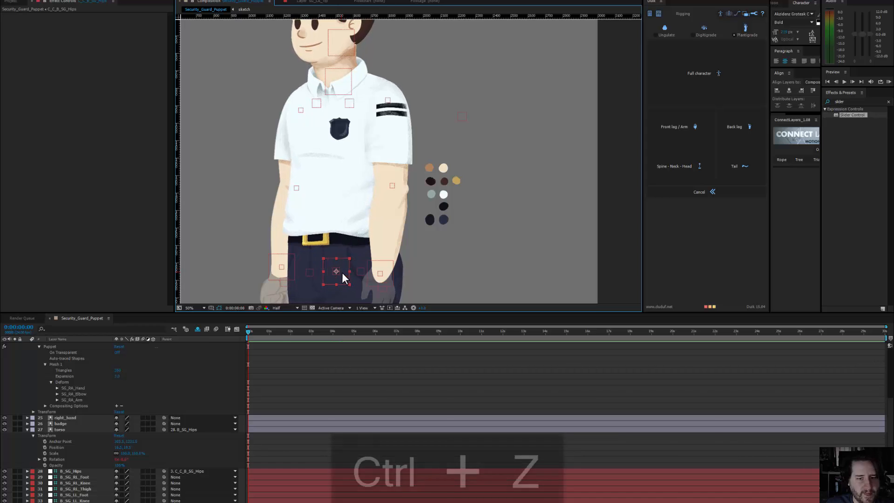
{"action": "scroll", "coordinate": [93, 423], "scroll_direction": "up", "scroll_amount": 3}
{"action": "scroll", "coordinate": [93, 423], "scroll_direction": "up", "scroll_amount": 5}
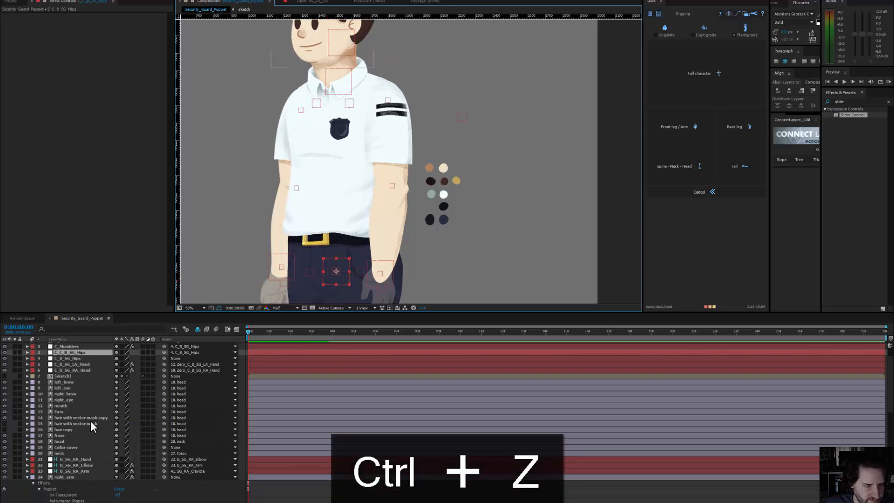
{"action": "left_click", "coordinate": [19, 357]}
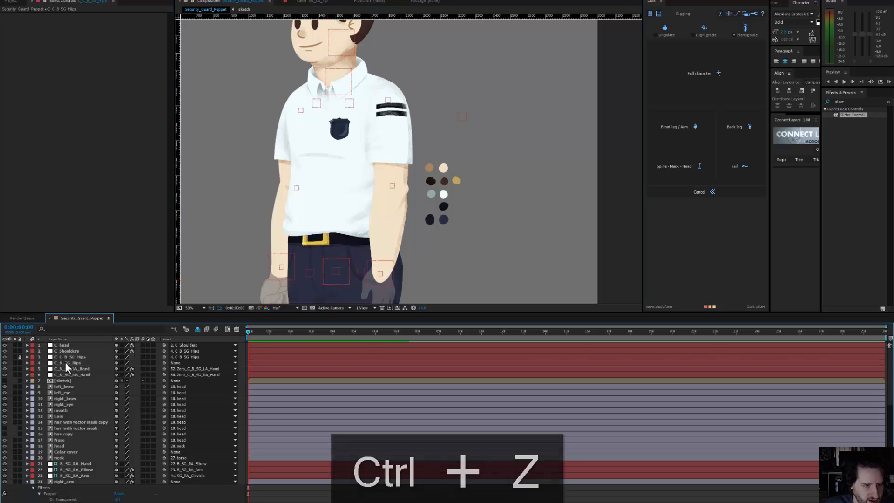
Step: Test the C_B_SG_Hips controller by moving it downward, and undo the move
{"action": "left_click", "coordinate": [65, 362]}
{"action": "mouse_move", "coordinate": [341, 279]}
{"action": "left_mouse_down"}
{"action": "mouse_move", "coordinate": [340, 268]}
{"action": "mouse_move", "coordinate": [347, 276]}
{"action": "mouse_move", "coordinate": [332, 278]}
{"action": "mouse_move", "coordinate": [339, 235]}
{"action": "mouse_move", "coordinate": [341, 282]}
{"action": "left_mouse_up"}
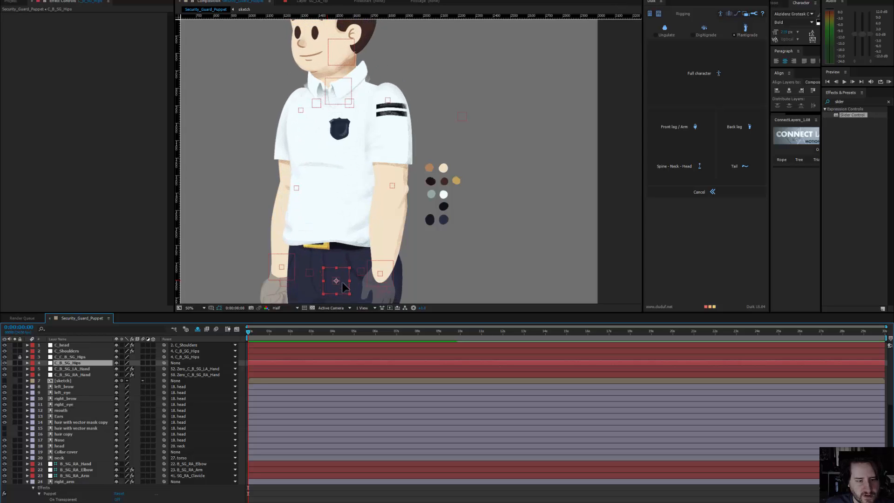
{"action": "key", "text": "ctrl+z"}
Step: Parent the B_SG_RL_Thigh and B_SG_LL_Thigh bones to the C_B_SG_Hips controller
{"action": "left_click", "coordinate": [310, 273]}
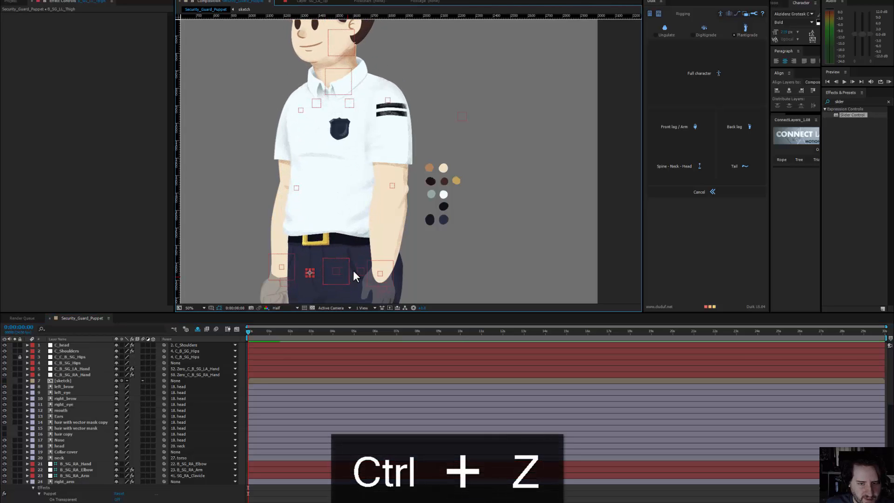
{"action": "scroll", "coordinate": [127, 462], "scroll_direction": "down", "scroll_amount": 10}
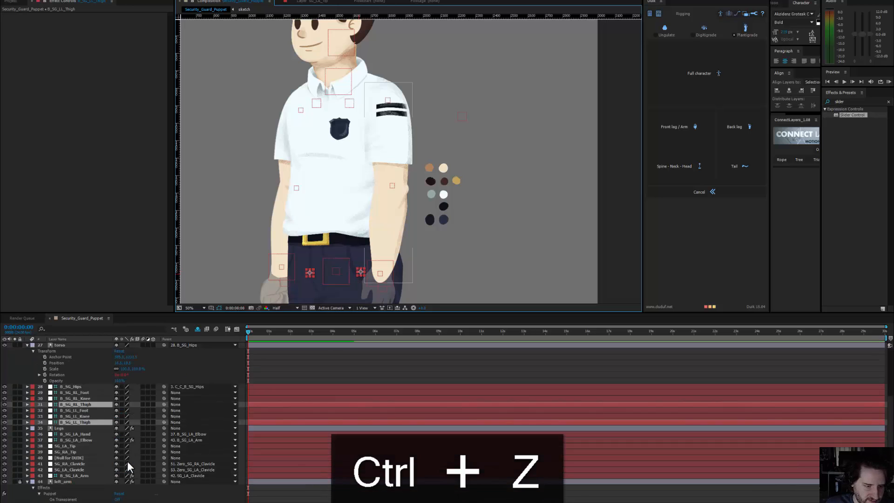
{"action": "left_click", "coordinate": [181, 364]}
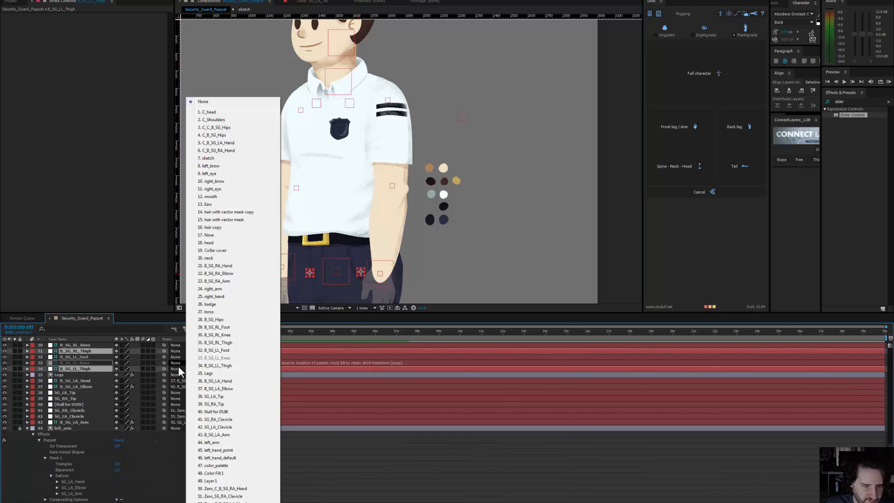
{"action": "key", "text": "Escape"}
{"action": "left_click", "coordinate": [178, 369]}
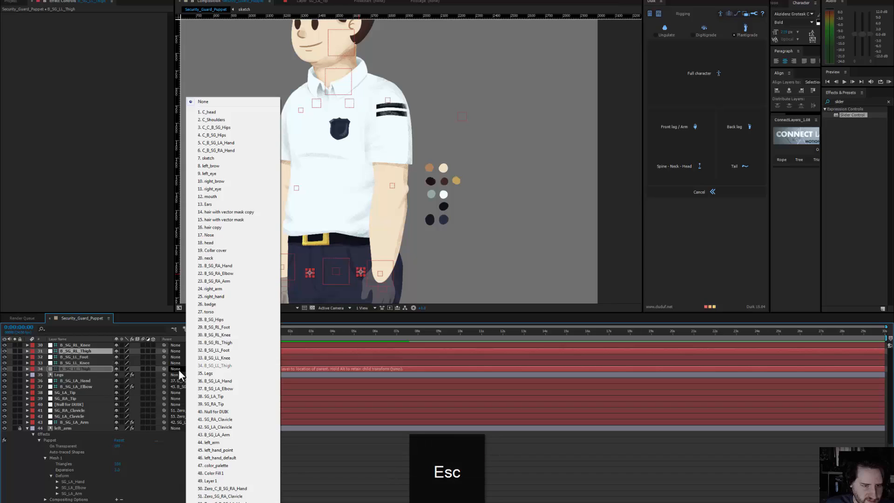
{"action": "left_click", "coordinate": [237, 135]}
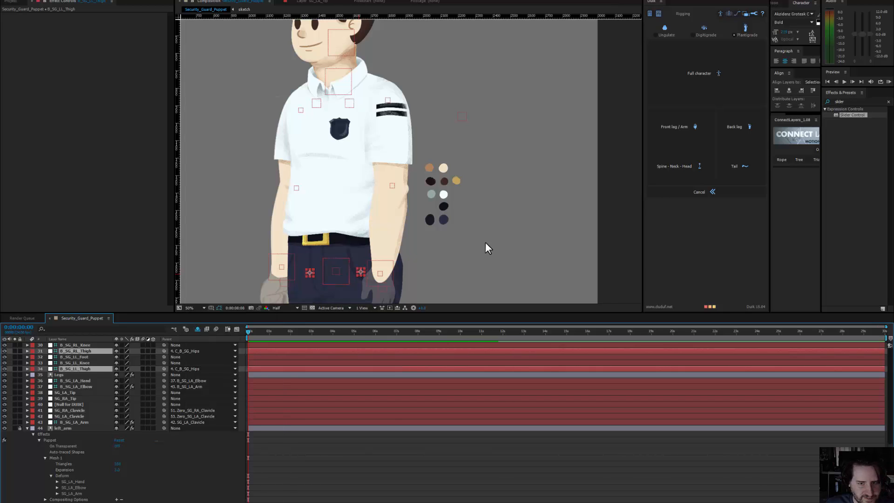
Step: Test how the thighs follow by moving the C_B_SG_Hips controller, and undo the move
{"action": "left_click_drag", "start_coordinate": [343, 266], "coordinate": [344, 245]}
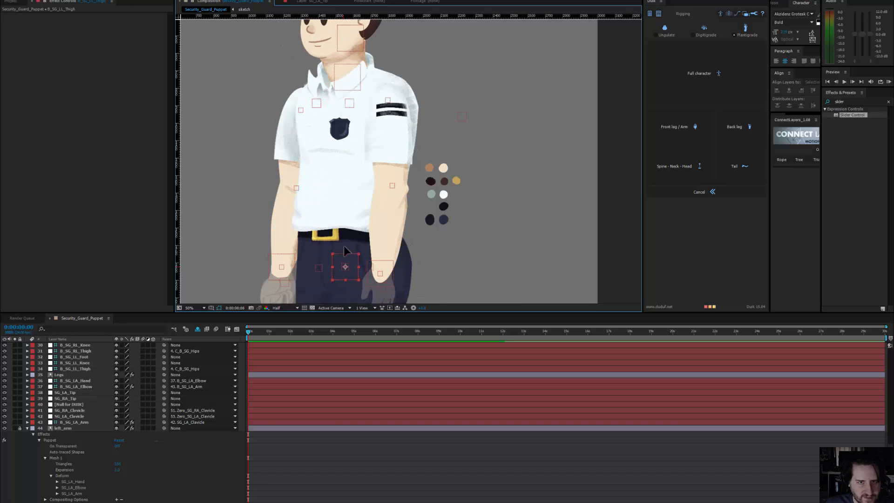
{"action": "key", "text": "ctrl+z"}
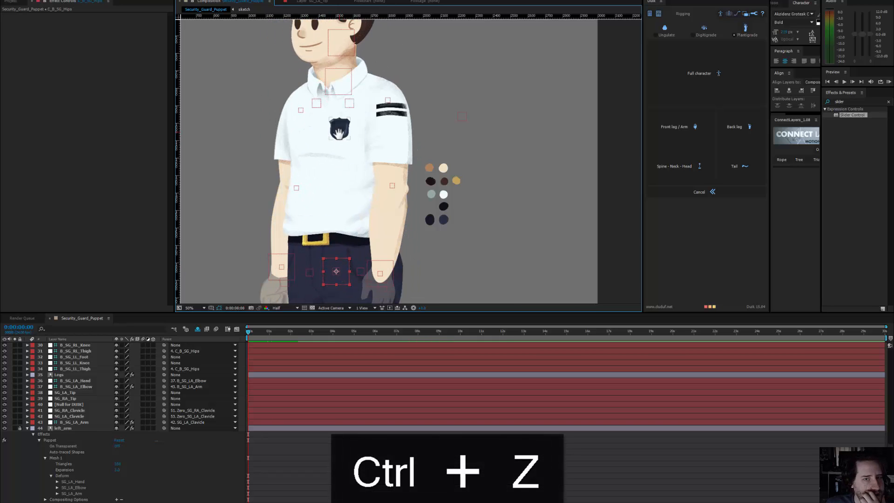
{"action": "key", "text": "ctrl+z"}
Step: Trace the right arm's parent chain from B_SG_RA_Arm through SG_RA_Clavicle to its Zero_SG_RA_Clavicle layer
{"action": "left_click", "coordinate": [388, 130]}
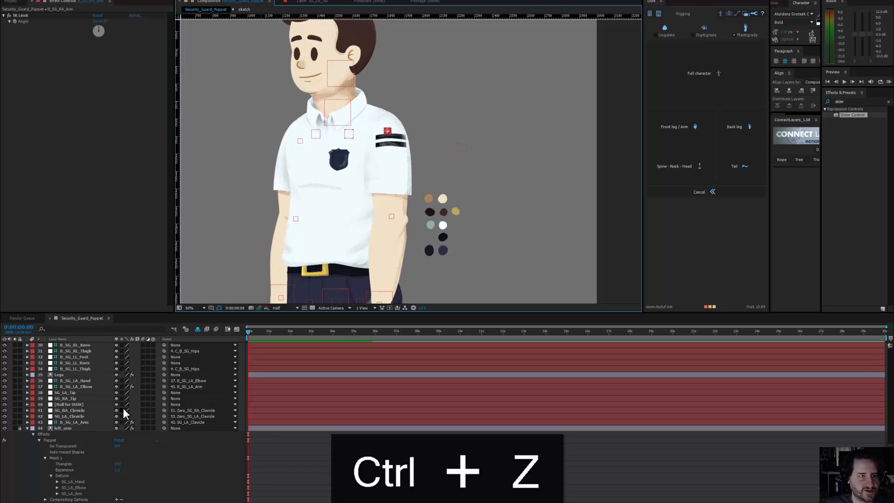
{"action": "scroll", "coordinate": [123, 408], "scroll_direction": "down", "scroll_amount": 2}
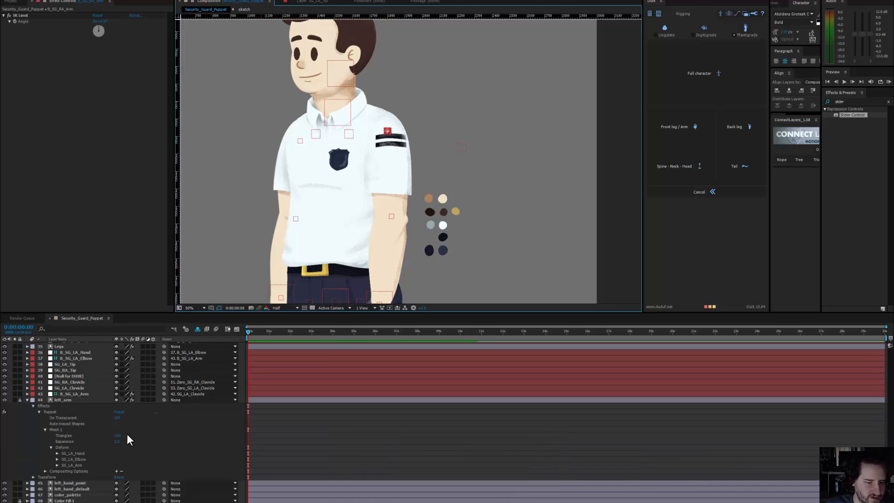
{"action": "scroll", "coordinate": [126, 434], "scroll_direction": "up", "scroll_amount": 10}
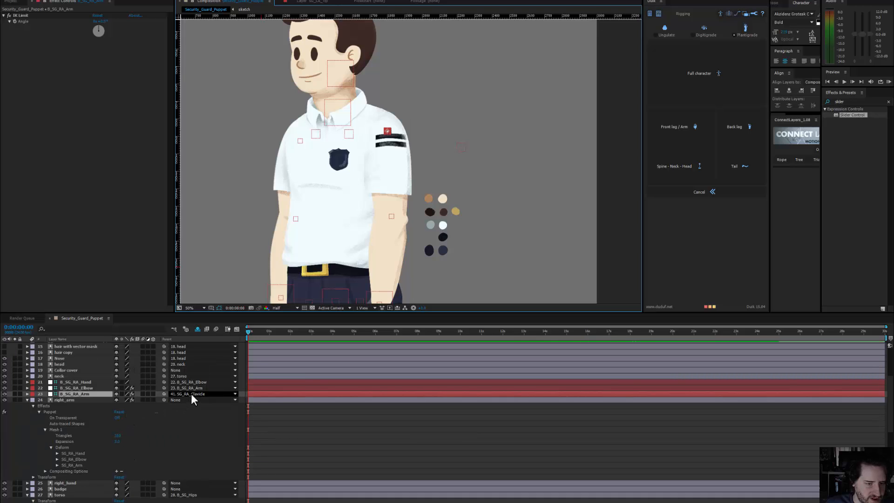
{"action": "left_click", "coordinate": [348, 135]}
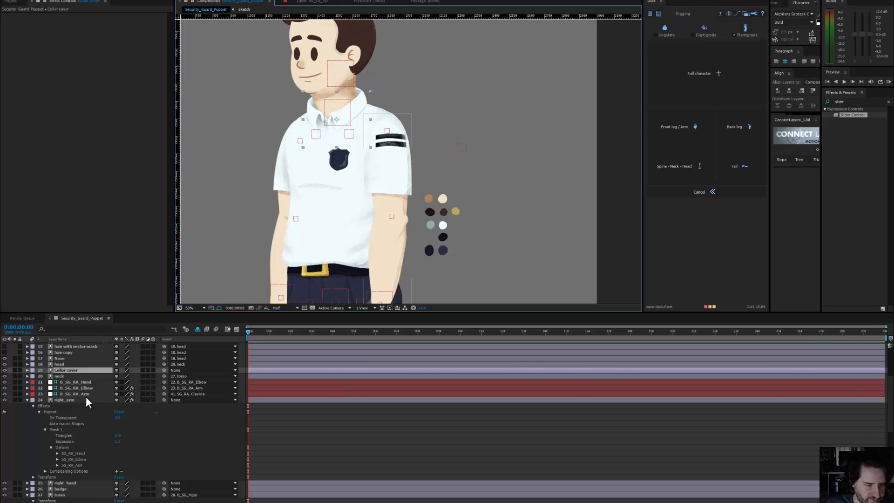
{"action": "scroll", "coordinate": [84, 412], "scroll_direction": "up", "scroll_amount": 5}
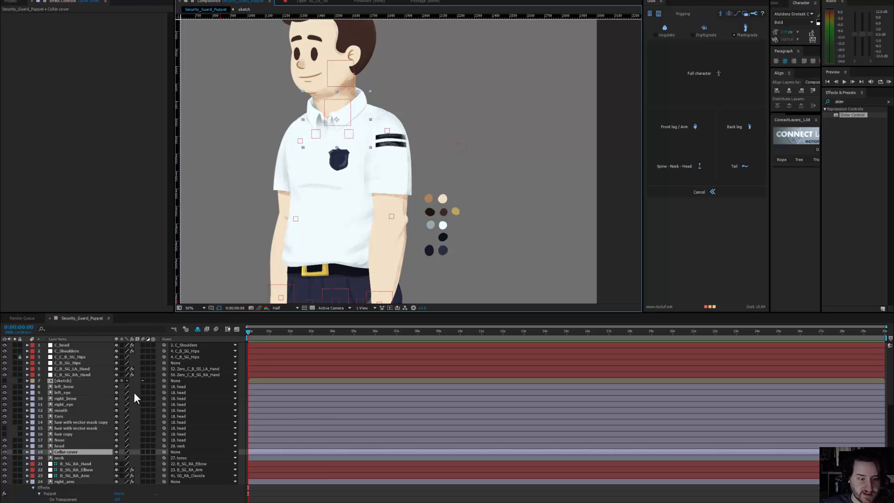
{"action": "scroll", "coordinate": [80, 454], "scroll_direction": "down", "scroll_amount": 10}
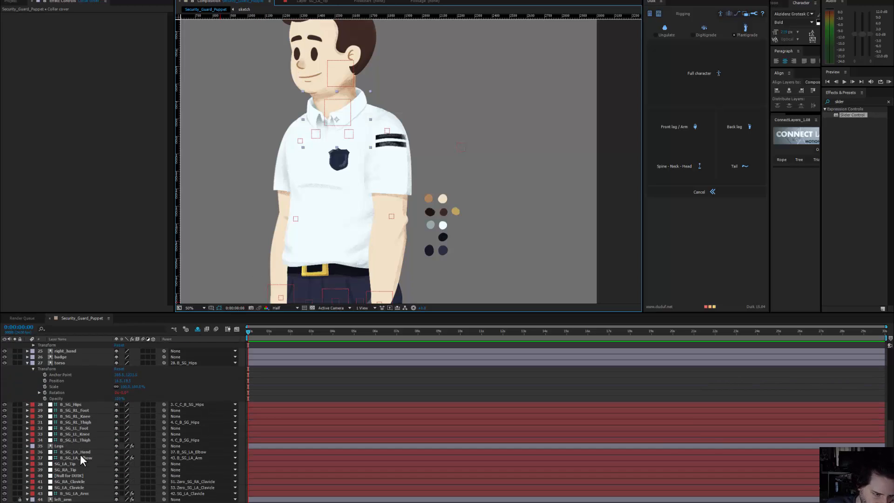
{"action": "scroll", "coordinate": [94, 447], "scroll_direction": "down", "scroll_amount": 1}
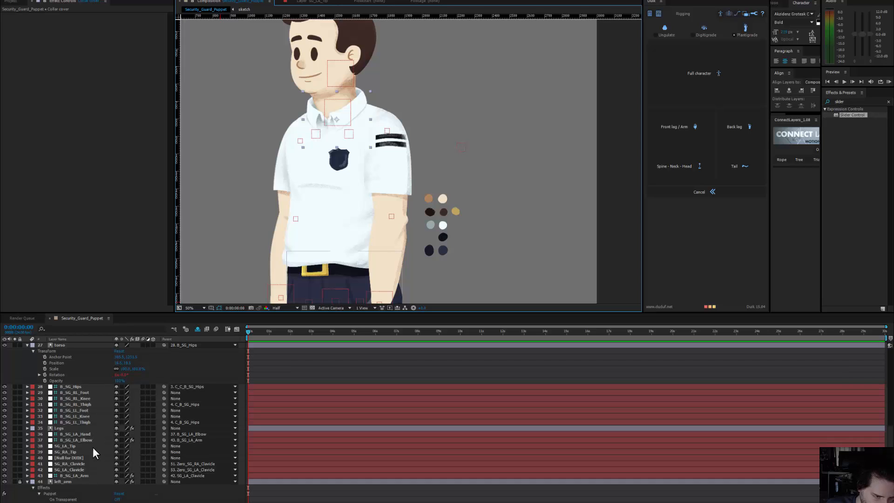
{"action": "left_click", "coordinate": [79, 465]}
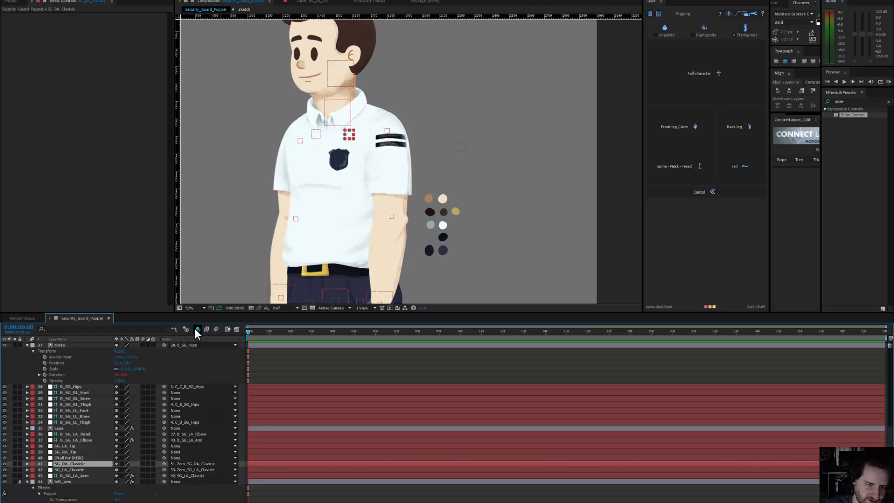
{"action": "scroll", "coordinate": [84, 449], "scroll_direction": "down", "scroll_amount": 5}
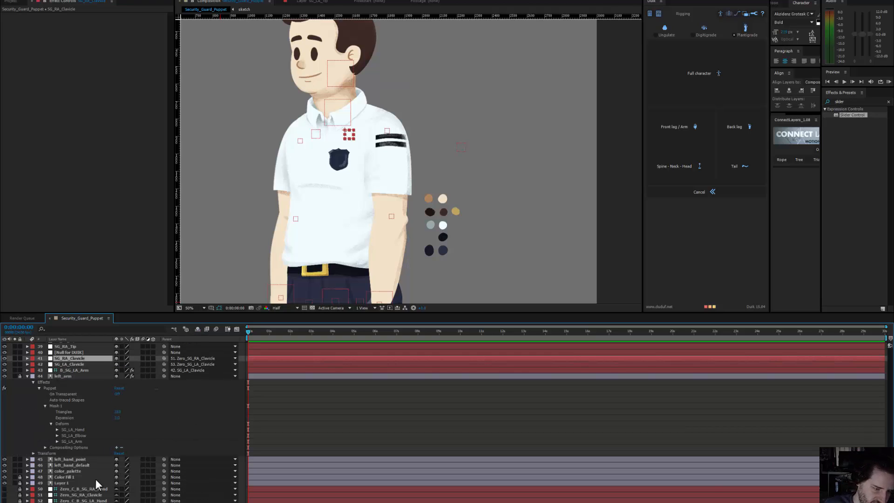
Step: Unlock the Zero_SG_RA_Clavicle layer and parent it to the neck layer
{"action": "left_click", "coordinate": [77, 495]}
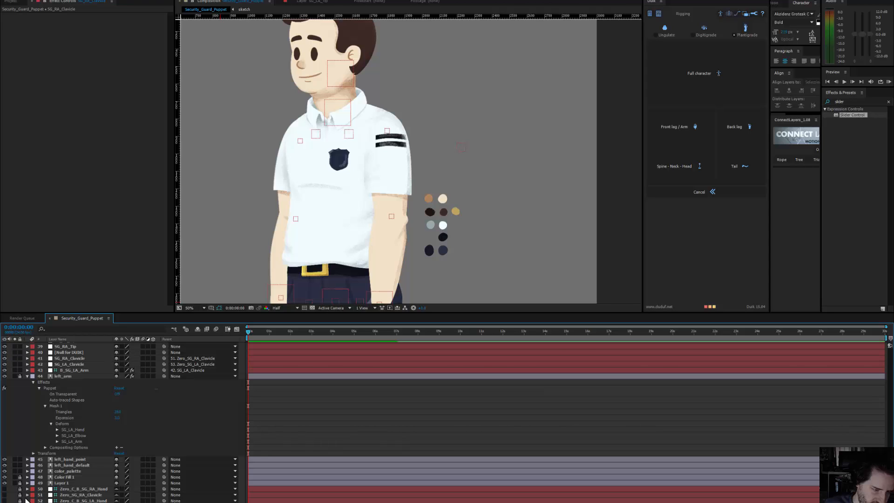
{"action": "left_click", "coordinate": [93, 495]}
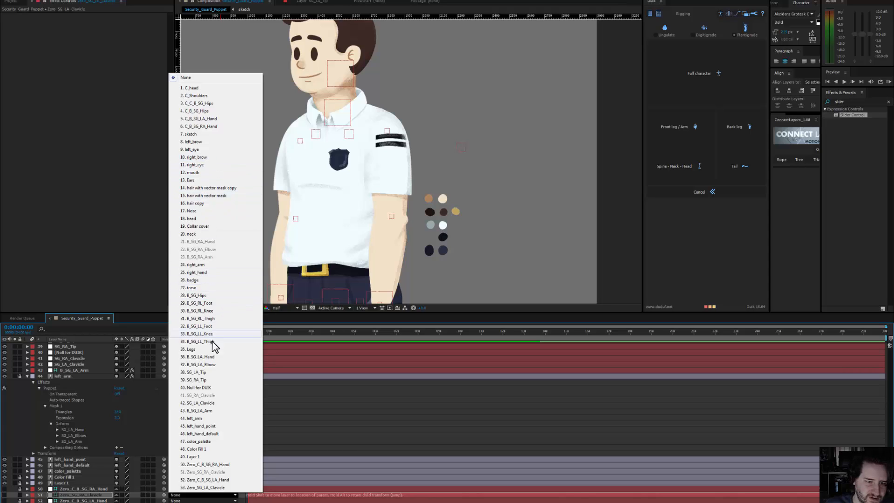
{"action": "left_click", "coordinate": [209, 234]}
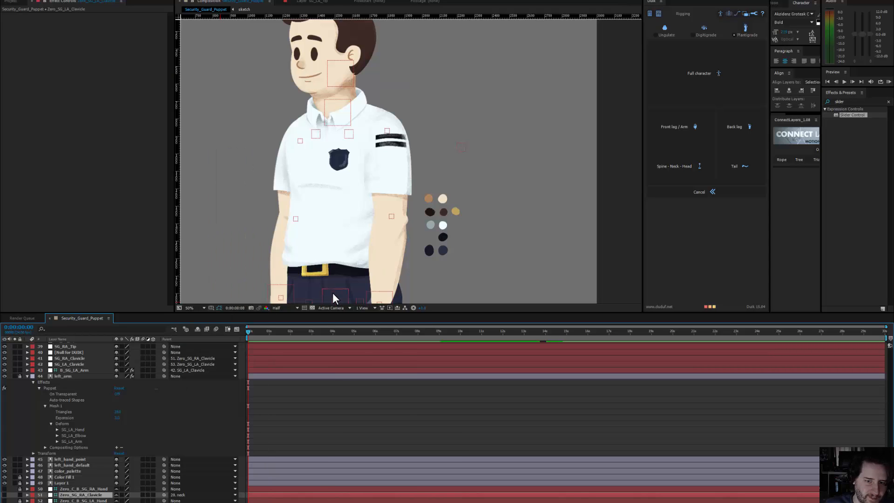
Step: Test the clavicle link by moving the C_Shoulders and C_B_SG_Hips controllers in turn, undoing each move
{"action": "left_click_drag", "start_coordinate": [343, 123], "coordinate": [369, 154]}
{"action": "key", "text": "ctrl+z"}
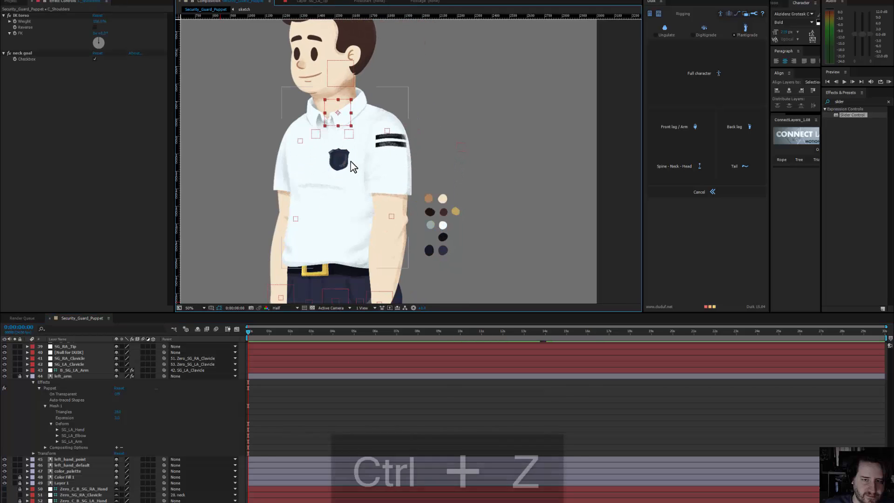
{"action": "scroll", "coordinate": [354, 220], "scroll_direction": "down", "scroll_amount": 2}
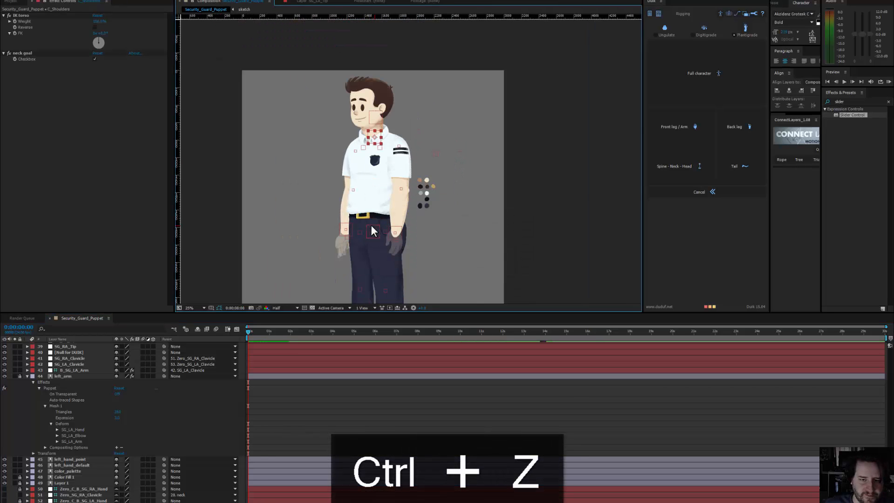
{"action": "left_click_drag", "start_coordinate": [371, 226], "coordinate": [365, 254]}
{"action": "key", "text": "ctrl+z"}
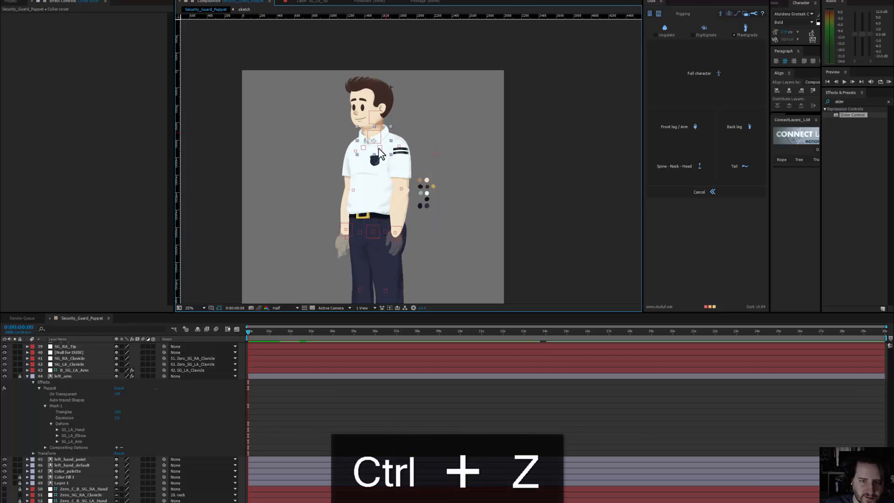
Step: Parent the Collar cover and badge layers to the torso layer
{"action": "scroll", "coordinate": [166, 393], "scroll_direction": "up", "scroll_amount": 5}
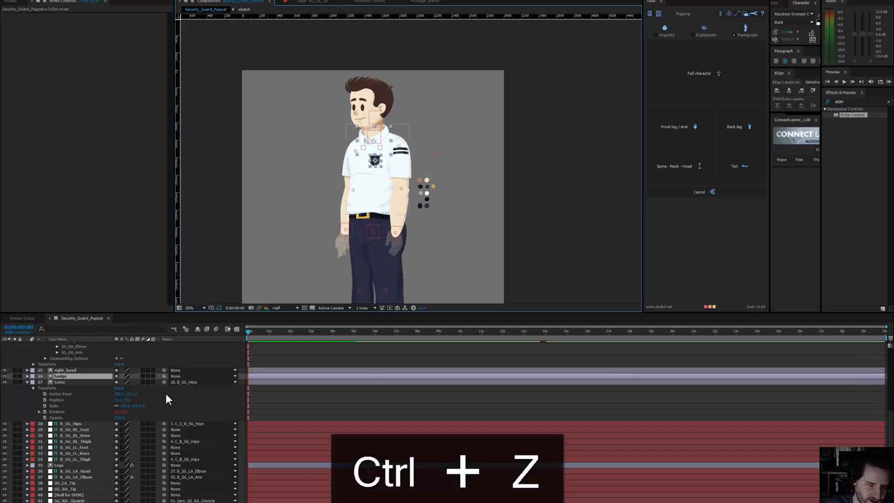
{"action": "left_click", "coordinate": [183, 348]}
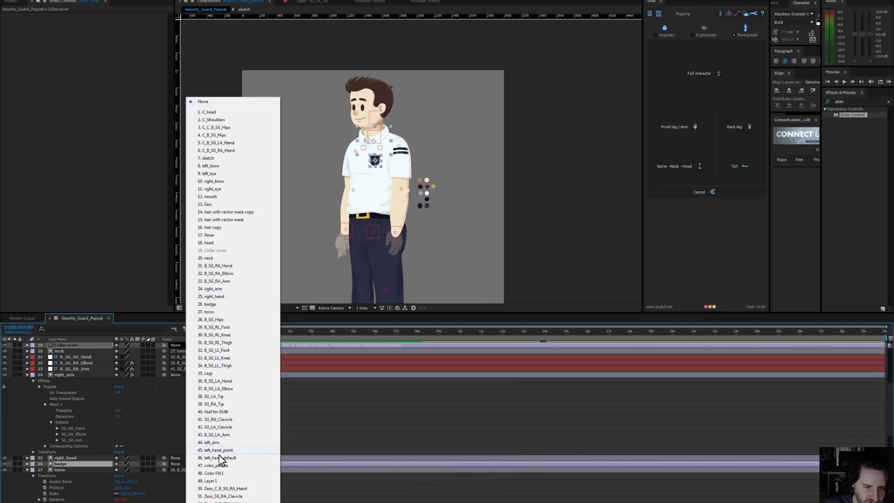
{"action": "left_click", "coordinate": [219, 311]}
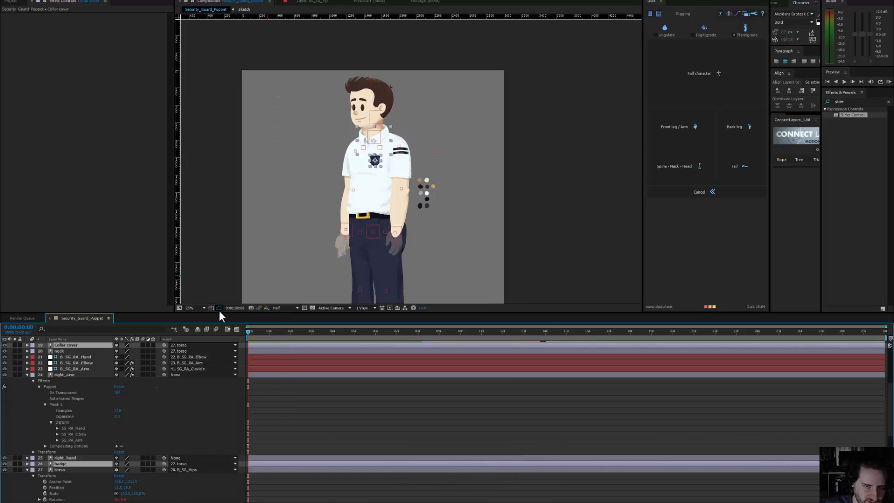
Step: Test how the collar and badge follow by moving the C_B_SG_Hips controller downward, and undo the move
{"action": "left_click", "coordinate": [557, 205]}
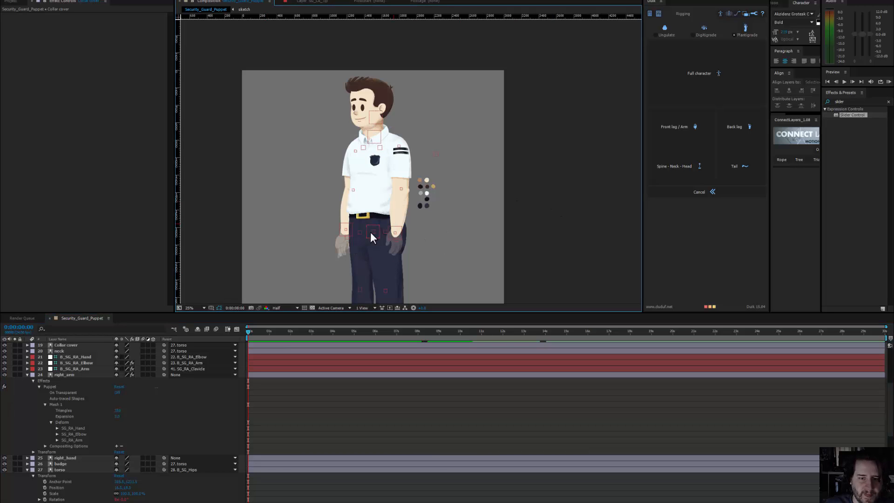
{"action": "mouse_move", "coordinate": [375, 226]}
{"action": "left_mouse_down"}
{"action": "mouse_move", "coordinate": [383, 229]}
{"action": "mouse_move", "coordinate": [350, 241]}
{"action": "mouse_move", "coordinate": [349, 253]}
{"action": "mouse_move", "coordinate": [382, 245]}
{"action": "mouse_move", "coordinate": [370, 226]}
{"action": "mouse_move", "coordinate": [378, 256]}
{"action": "mouse_move", "coordinate": [365, 258]}
{"action": "mouse_move", "coordinate": [377, 248]}
{"action": "mouse_move", "coordinate": [372, 255]}
{"action": "mouse_move", "coordinate": [365, 227]}
{"action": "mouse_move", "coordinate": [371, 241]}
{"action": "left_mouse_up"}
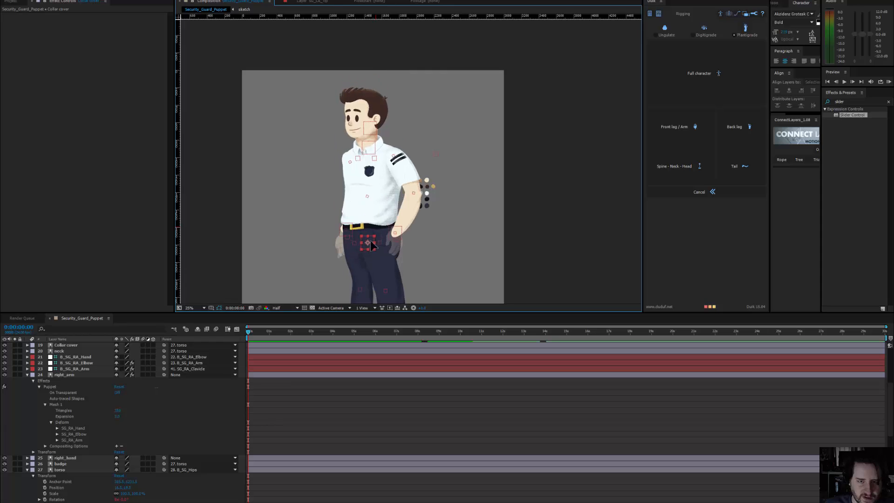
{"action": "key", "text": "ctrl+z"}
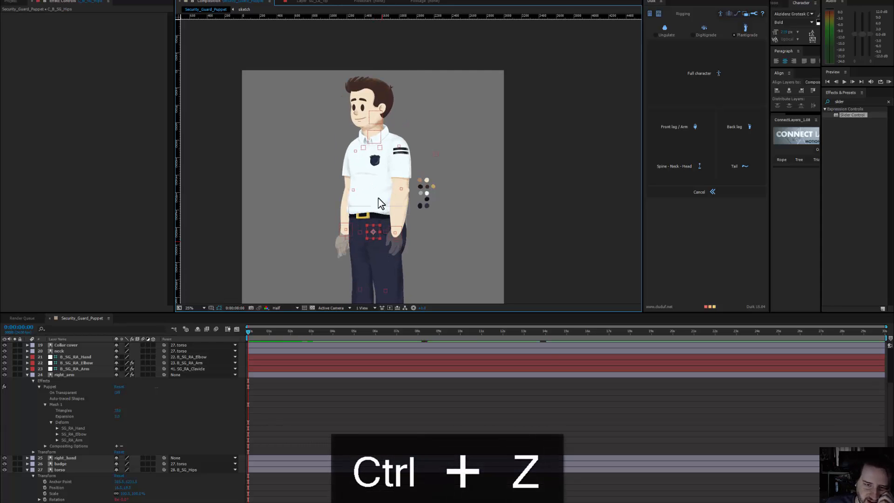
Step: Enlarge the composition viewer and frame the guard's hands and legs
{"action": "scroll", "coordinate": [377, 208], "scroll_direction": "up", "scroll_amount": 2}
{"action": "left_click_drag", "start_coordinate": [399, 190], "coordinate": [413, 115]}
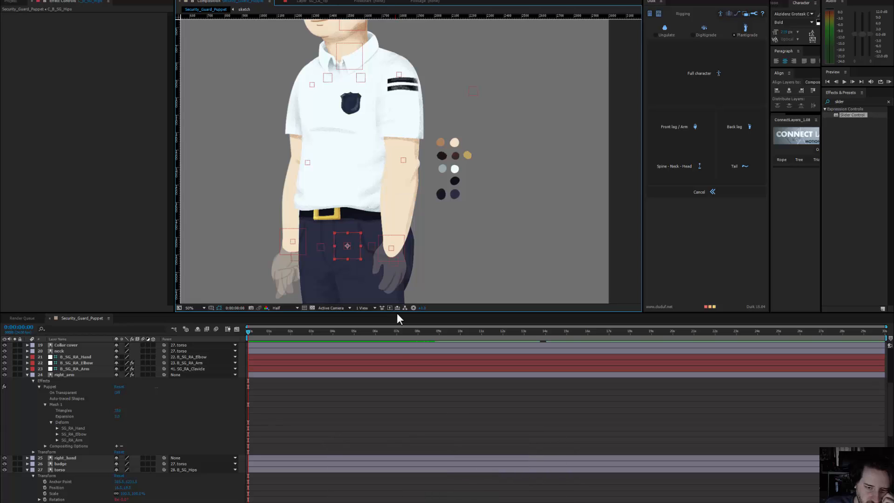
{"action": "left_click_drag", "start_coordinate": [397, 318], "coordinate": [396, 378]}
{"action": "left_click_drag", "start_coordinate": [383, 288], "coordinate": [402, 96]}
Step: Test the wrist controller on the striped-sleeve arm by moving it slightly upward, and undo the move
{"action": "left_click_drag", "start_coordinate": [366, 210], "coordinate": [359, 256]}
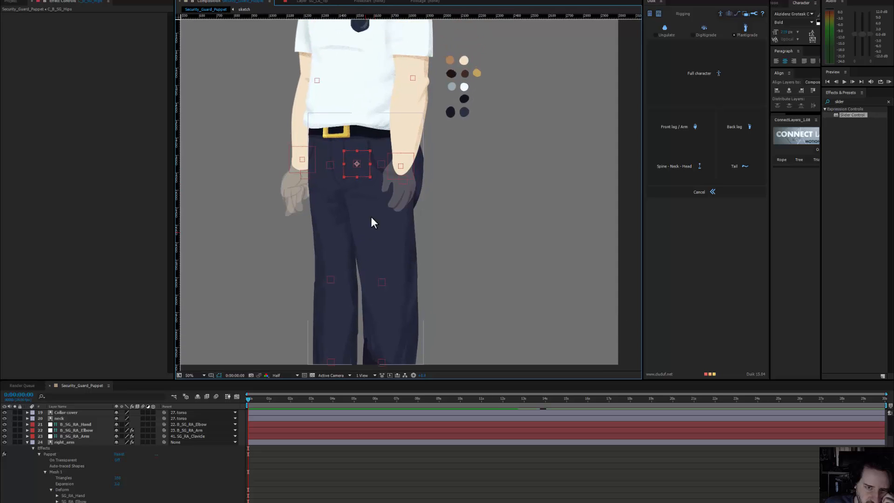
{"action": "left_click_drag", "start_coordinate": [401, 163], "coordinate": [406, 144]}
{"action": "key", "text": "ctrl+z"}
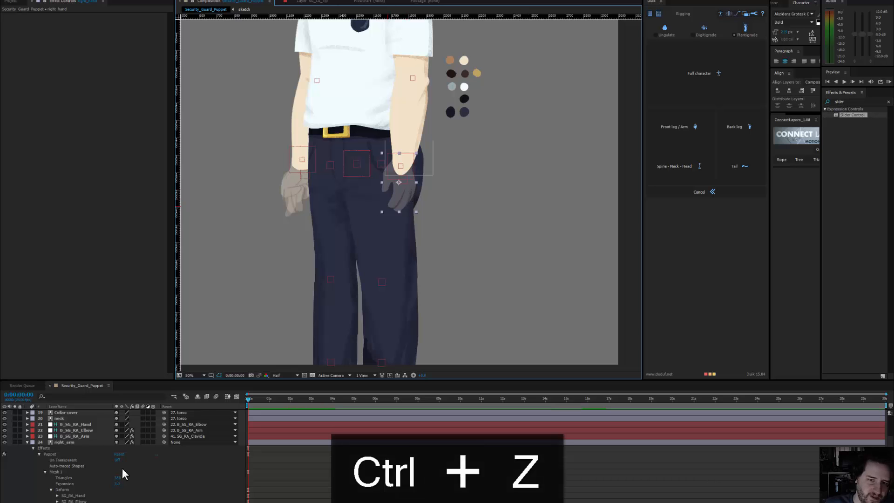
Step: Parent the right_hand layer to the C_B_SG_RA_Hand controller
{"action": "scroll", "coordinate": [122, 468], "scroll_direction": "up", "scroll_amount": 2}
{"action": "scroll", "coordinate": [124, 466], "scroll_direction": "up", "scroll_amount": 5}
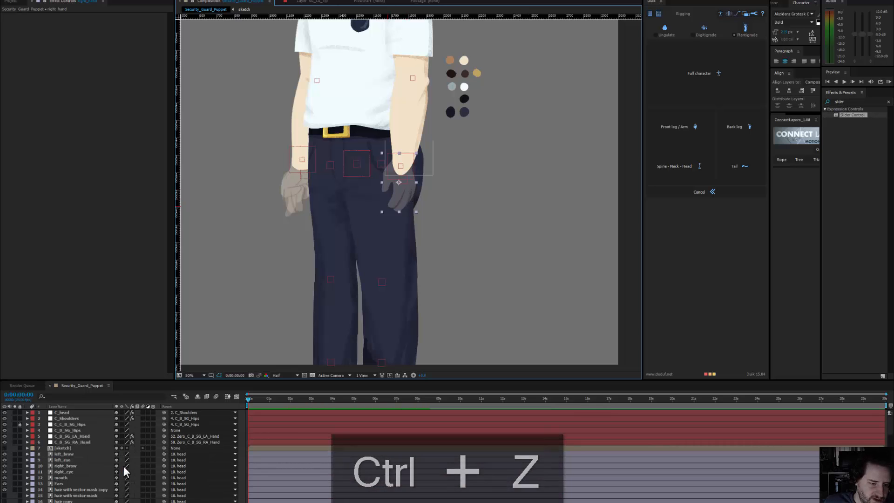
{"action": "scroll", "coordinate": [121, 470], "scroll_direction": "down", "scroll_amount": 10}
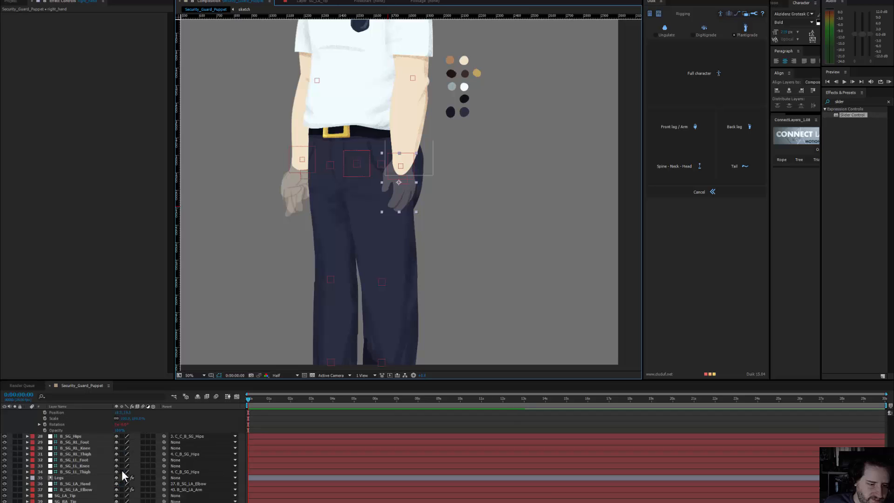
{"action": "left_click", "coordinate": [183, 412]}
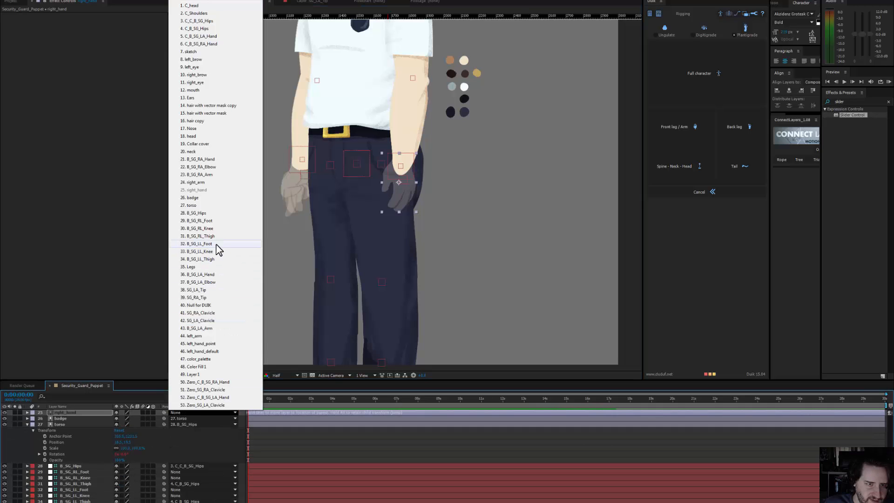
{"action": "left_click", "coordinate": [209, 43]}
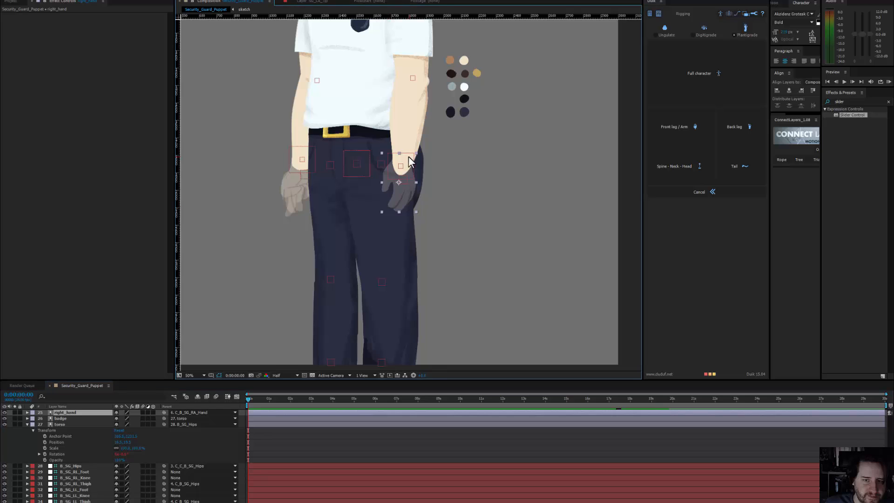
Step: Test how right_hand follows by moving and rotating the C_B_SG_RA_Hand controller, and undo the changes
{"action": "left_click", "coordinate": [457, 167]}
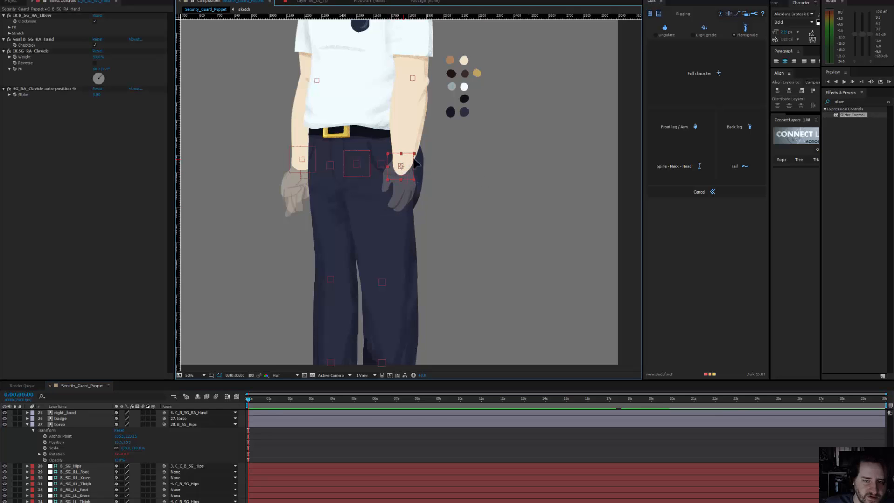
{"action": "left_click_drag", "start_coordinate": [415, 163], "coordinate": [397, 151]}
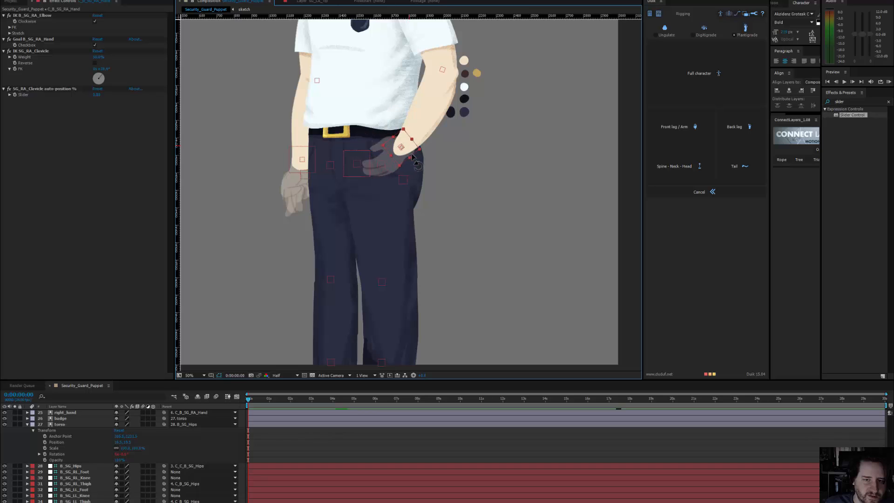
{"action": "key", "text": "ctrl+z"}
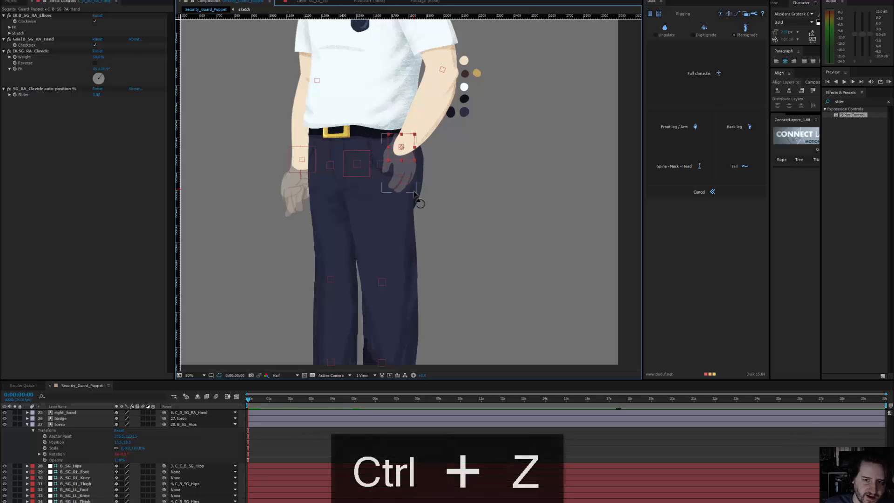
{"action": "key", "text": "ctrl+z"}
Step: Disable the Goal B_SG_RA_Hand option, move the C_B_SG_RA_Hand controller up and outward, and enable the option again
{"action": "left_click_drag", "start_coordinate": [433, 170], "coordinate": [425, 231]}
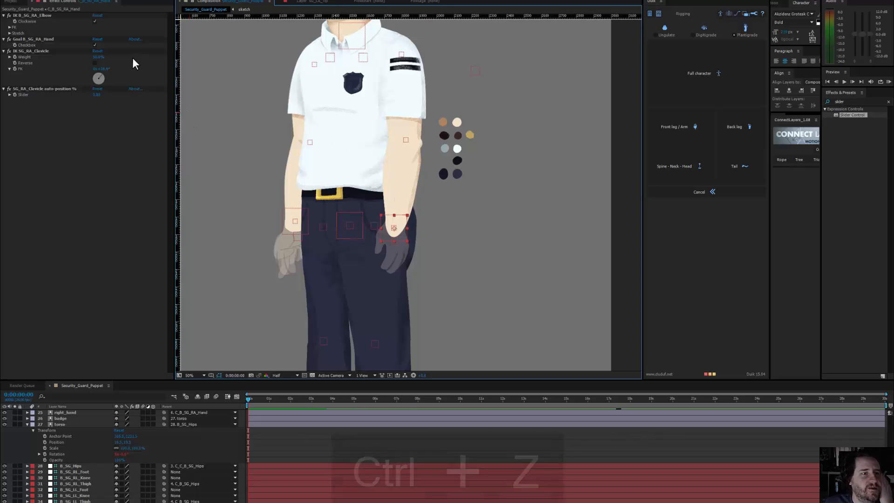
{"action": "left_click", "coordinate": [95, 46]}
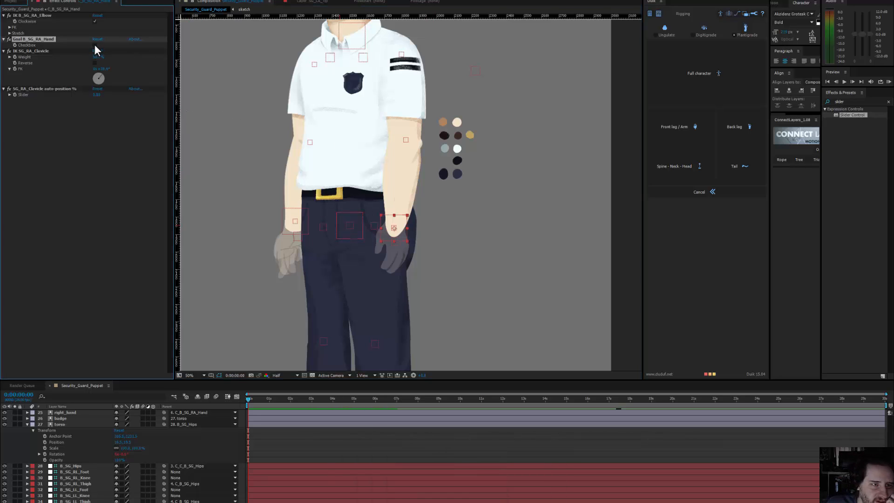
{"action": "left_click_drag", "start_coordinate": [403, 222], "coordinate": [431, 184]}
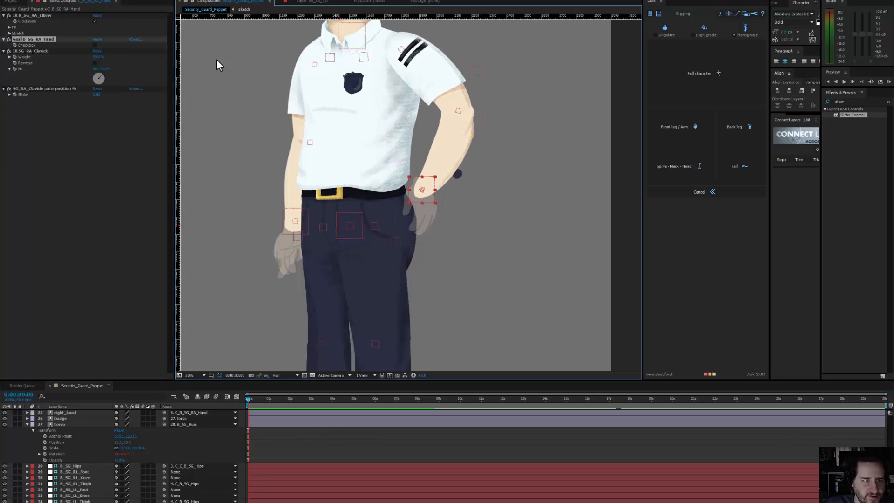
{"action": "left_click", "coordinate": [94, 45]}
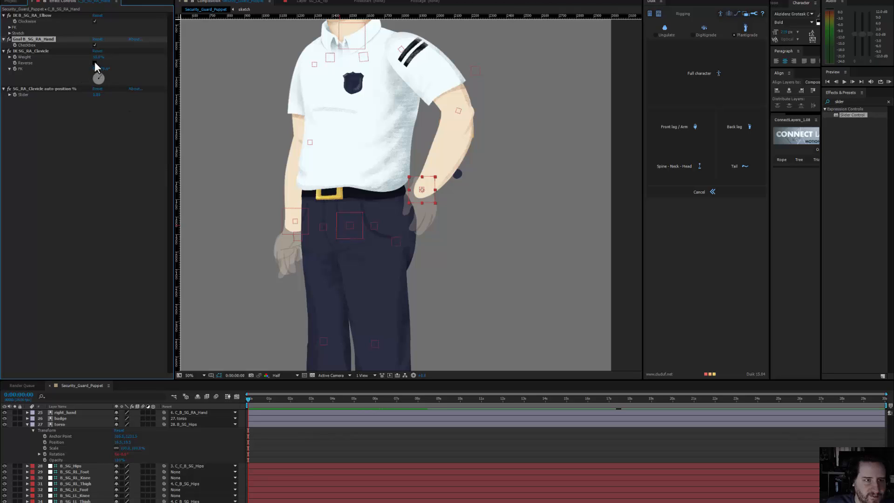
Step: Try the Reverse option of the IK SG_RA_Clavicle effect, and undo back to the arm's rest pose
{"action": "left_click", "coordinate": [94, 61]}
{"action": "left_click", "coordinate": [95, 62]}
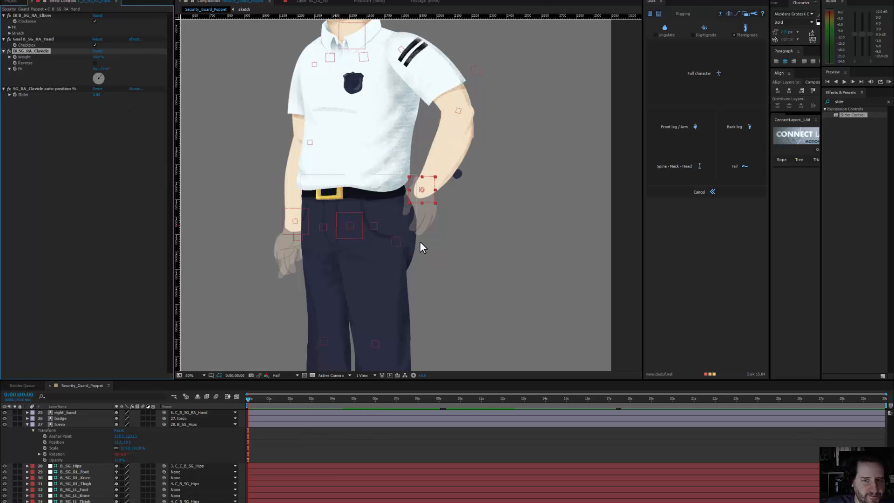
{"action": "key", "text": "ctrl+z"}
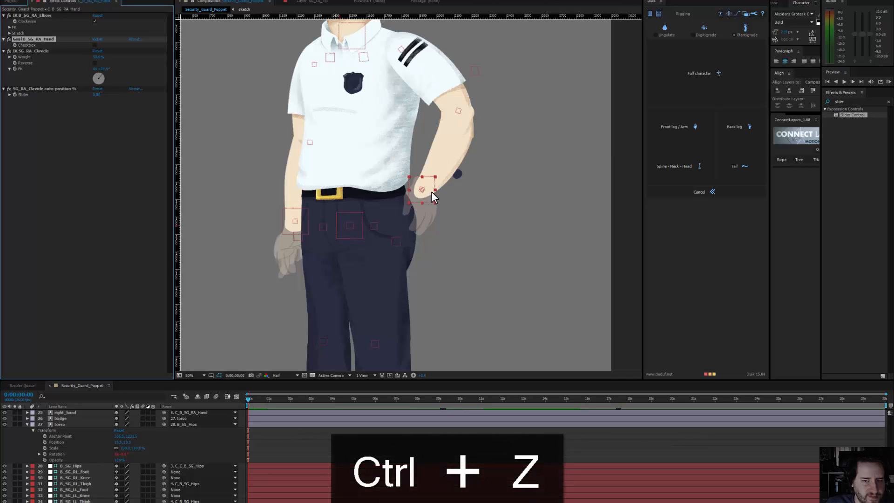
{"action": "key", "text": "ctrl+z"}
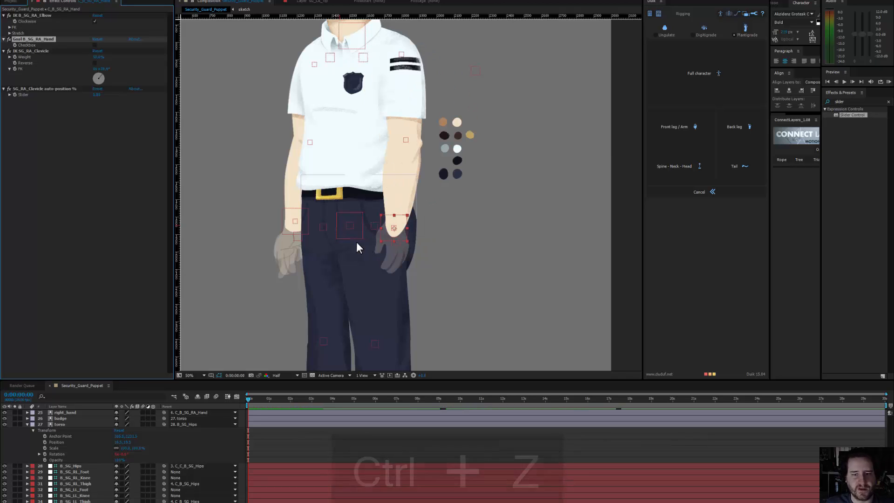
Step: Test the bent right arm by moving the C_B_SG_RA_Hand controller up and outward from the hip, and undo the last move
{"action": "key", "text": "period"}
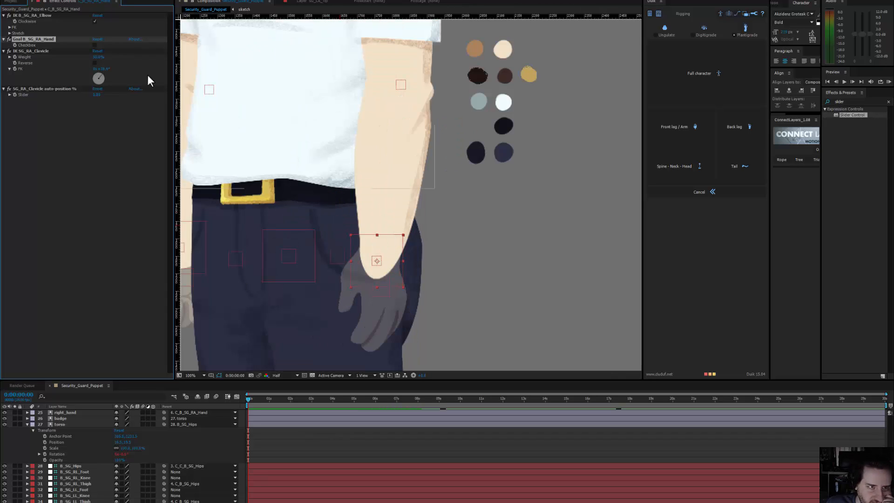
{"action": "left_click_drag", "start_coordinate": [386, 259], "coordinate": [427, 179]}
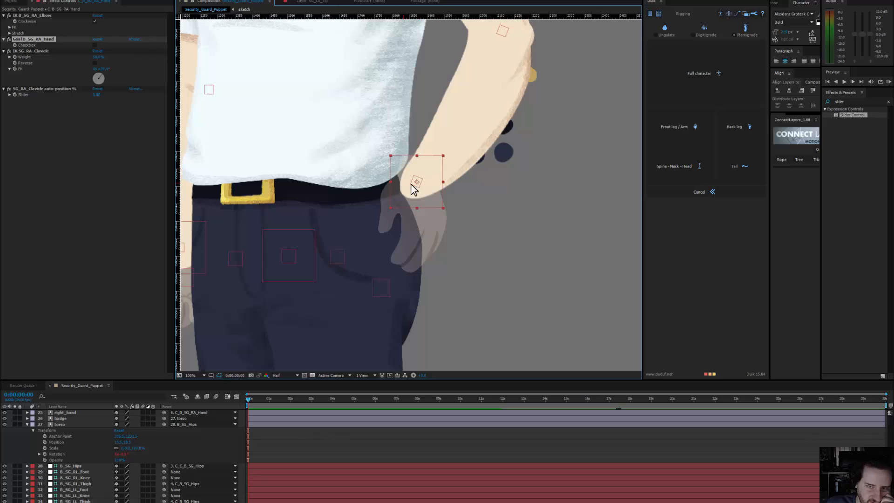
{"action": "left_click_drag", "start_coordinate": [419, 212], "coordinate": [382, 328]}
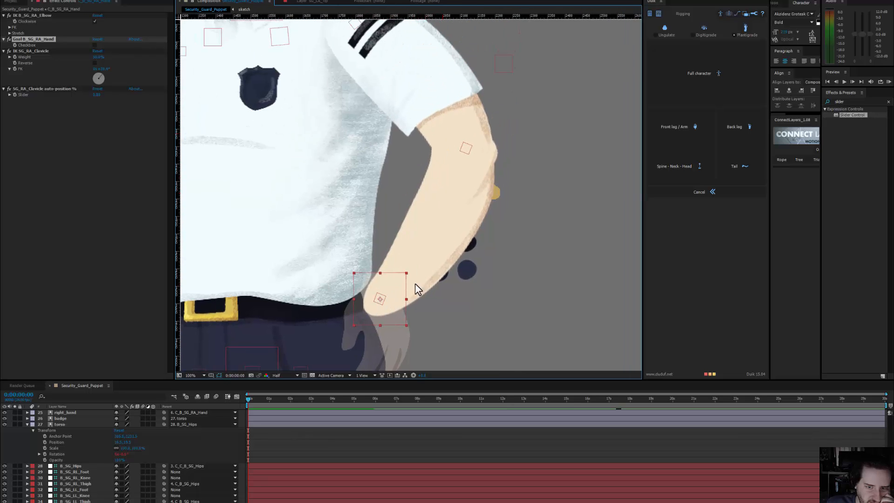
{"action": "left_click_drag", "start_coordinate": [396, 292], "coordinate": [448, 299]}
{"action": "scroll", "coordinate": [432, 297], "scroll_direction": "down", "scroll_amount": 3}
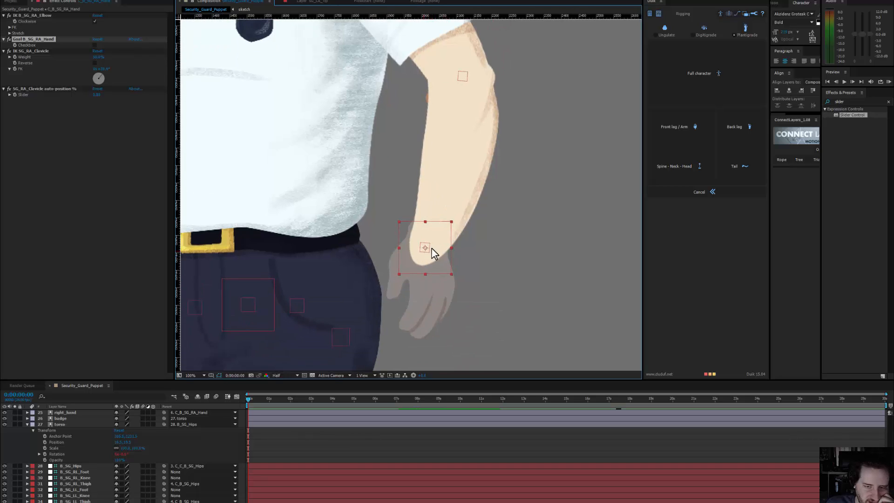
{"action": "left_click_drag", "start_coordinate": [447, 236], "coordinate": [441, 271]}
{"action": "key", "text": "ctrl+z"}
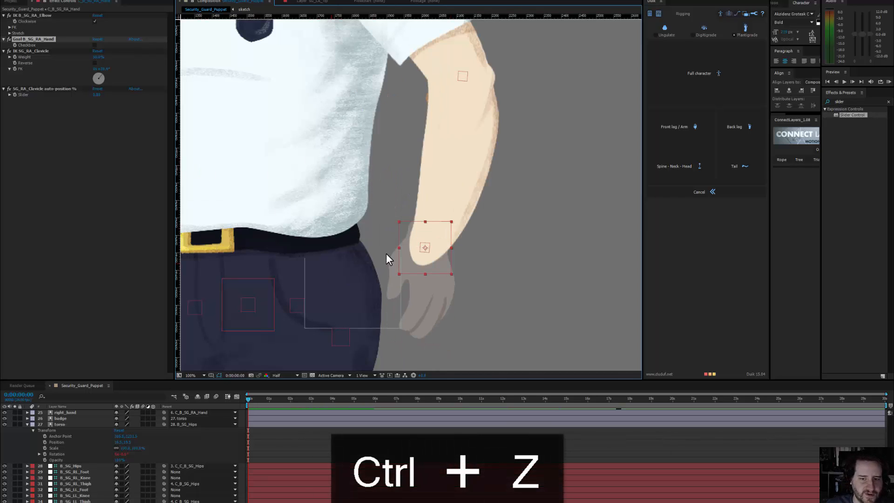
Step: Compare the C_B_SG_RA_Hand controller's movement with Goal B_SG_RA_Hand enabled and disabled, undoing the moves back to the rest pose
{"action": "left_click", "coordinate": [95, 45]}
{"action": "left_click_drag", "start_coordinate": [412, 239], "coordinate": [391, 194]}
{"action": "key", "text": "ctrl+z"}
{"action": "left_click", "coordinate": [94, 45]}
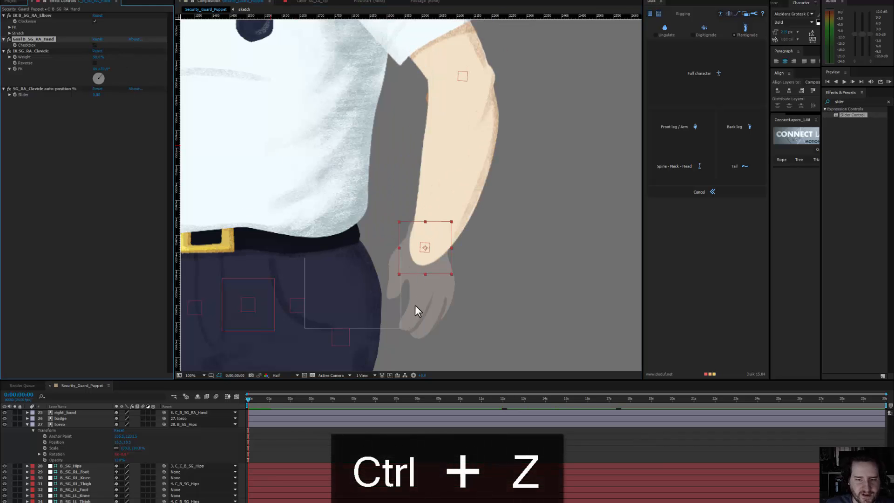
{"action": "left_click_drag", "start_coordinate": [440, 237], "coordinate": [408, 262]}
{"action": "key", "text": "ctrl+z"}
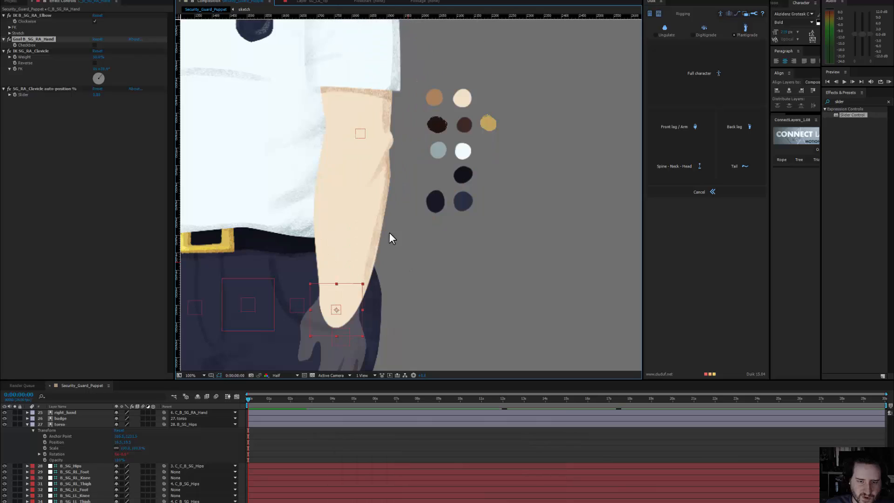
Step: Set the right_hand layer's opacity to 100%
{"action": "left_click_drag", "start_coordinate": [389, 235], "coordinate": [443, 256]}
{"action": "scroll", "coordinate": [446, 222], "scroll_direction": "down", "scroll_amount": 2}
{"action": "left_click", "coordinate": [418, 312]}
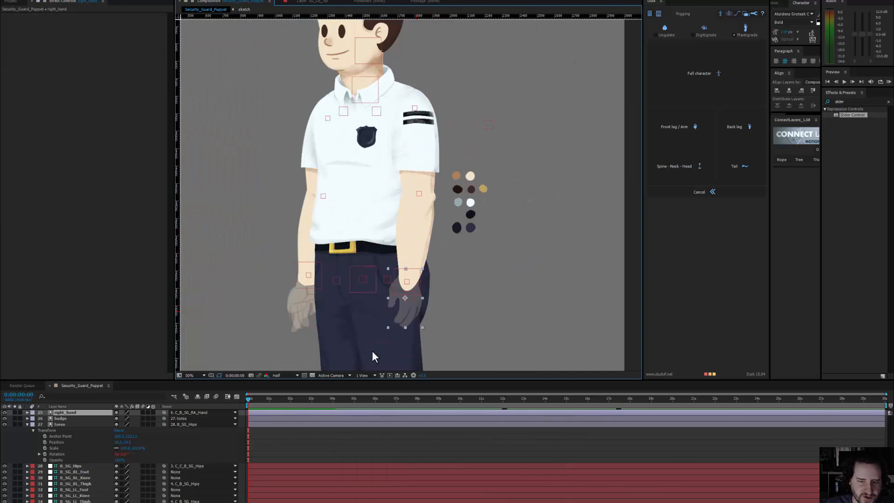
{"action": "key", "text": "t"}
{"action": "left_click_drag", "start_coordinate": [199, 418], "coordinate": [205, 418]}
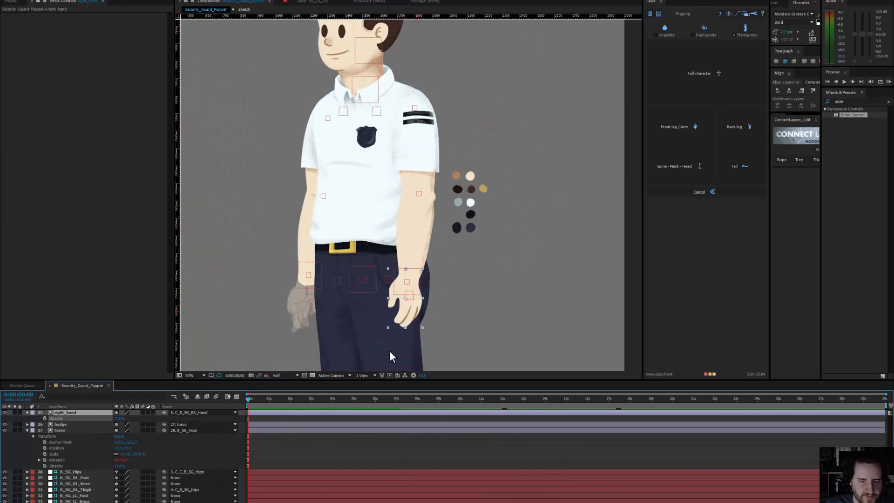
Step: Set the left_hand_point and left_hand_default layers to 100% opacity, and hide left_hand_point
{"action": "left_click", "coordinate": [301, 313]}
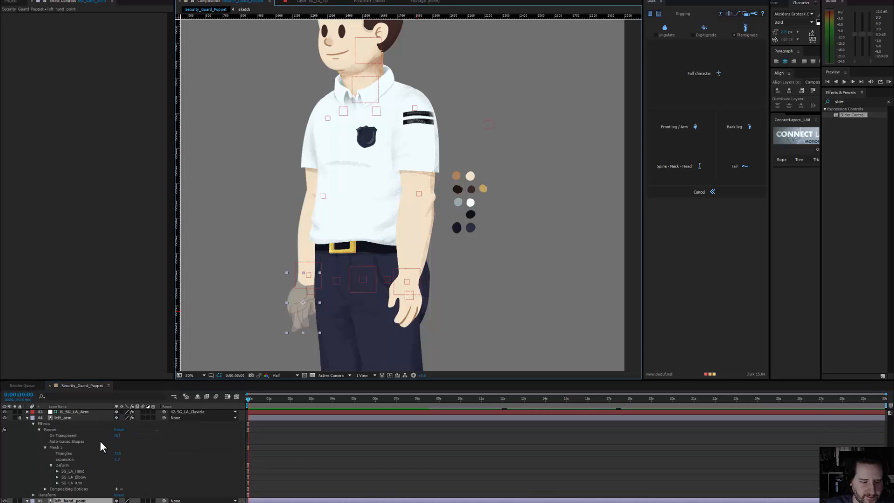
{"action": "key", "text": "t"}
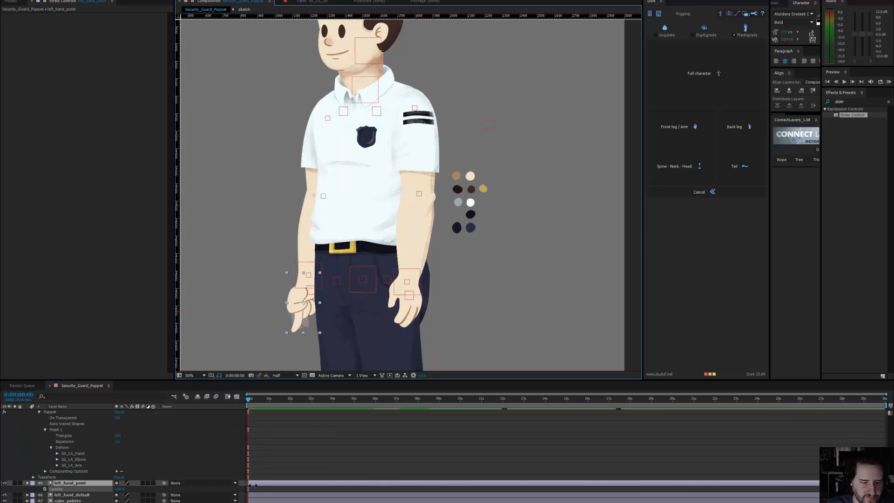
{"action": "left_click_drag", "start_coordinate": [252, 486], "coordinate": [251, 487]}
{"action": "left_click", "coordinate": [87, 495]}
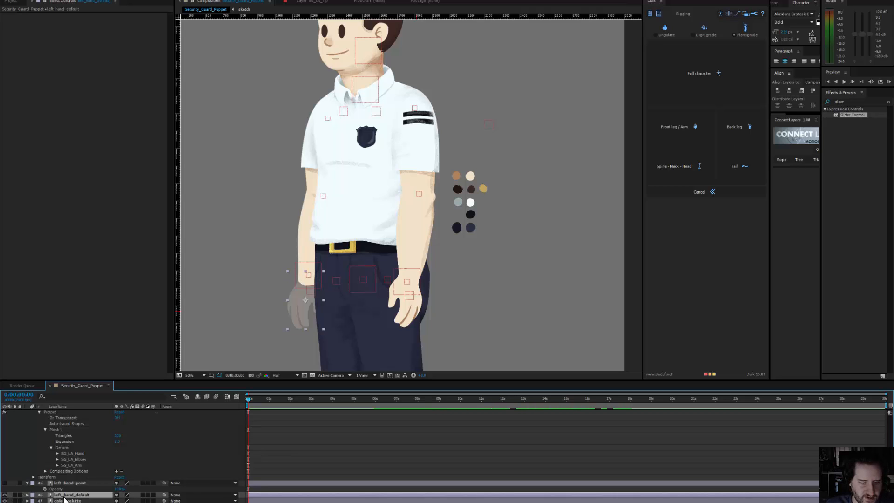
{"action": "key", "text": "t"}
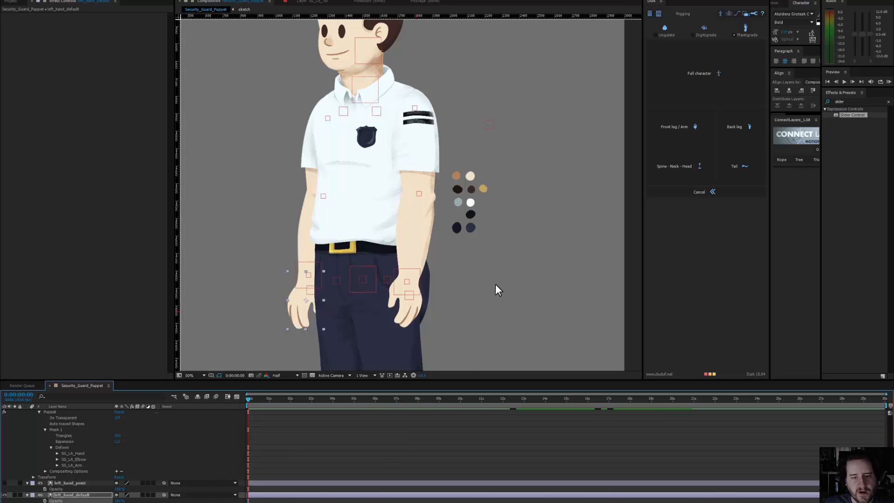
{"action": "left_click", "coordinate": [495, 284]}
Step: Test how the body follows by moving the C_B_SG_Hips controller, and undo the move
{"action": "left_click", "coordinate": [371, 278]}
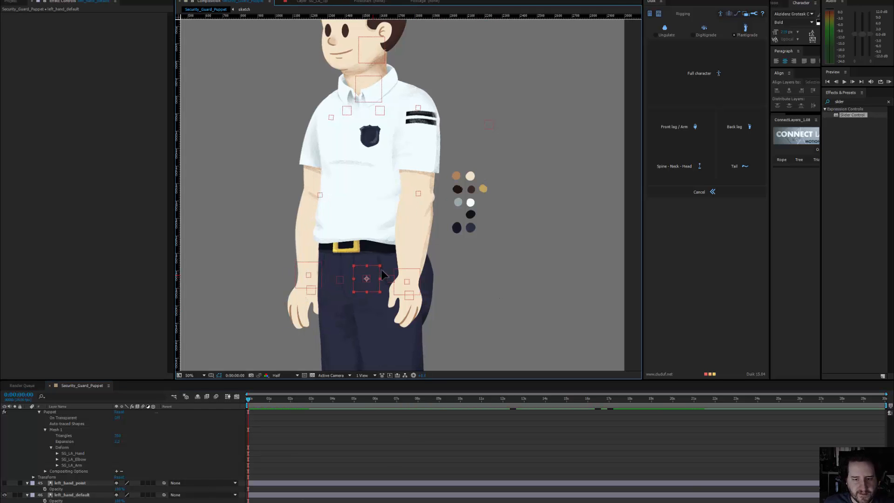
{"action": "mouse_move", "coordinate": [367, 283]}
{"action": "left_mouse_down"}
{"action": "mouse_move", "coordinate": [399, 300]}
{"action": "mouse_move", "coordinate": [358, 303]}
{"action": "mouse_move", "coordinate": [356, 290]}
{"action": "mouse_move", "coordinate": [379, 299]}
{"action": "mouse_move", "coordinate": [356, 293]}
{"action": "mouse_move", "coordinate": [369, 309]}
{"action": "mouse_move", "coordinate": [372, 286]}
{"action": "mouse_move", "coordinate": [355, 286]}
{"action": "mouse_move", "coordinate": [372, 304]}
{"action": "mouse_move", "coordinate": [366, 284]}
{"action": "mouse_move", "coordinate": [355, 296]}
{"action": "left_mouse_up"}
{"action": "key", "text": "ctrl+z"}
Step: Test the head and C_Shoulders controllers by moving them, and undo the moves
{"action": "left_click_drag", "start_coordinate": [410, 169], "coordinate": [409, 289]}
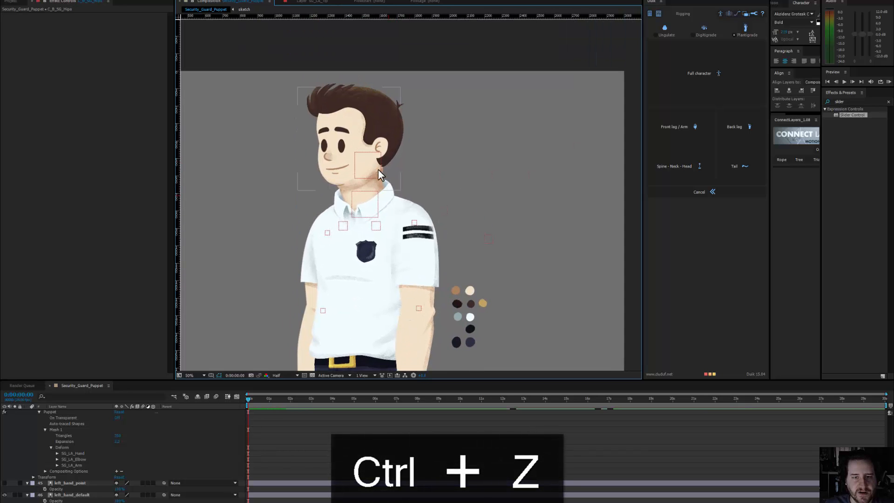
{"action": "left_click_drag", "start_coordinate": [381, 163], "coordinate": [392, 194]}
{"action": "key", "text": "ctrl+z"}
{"action": "key", "text": "ctrl+z"}
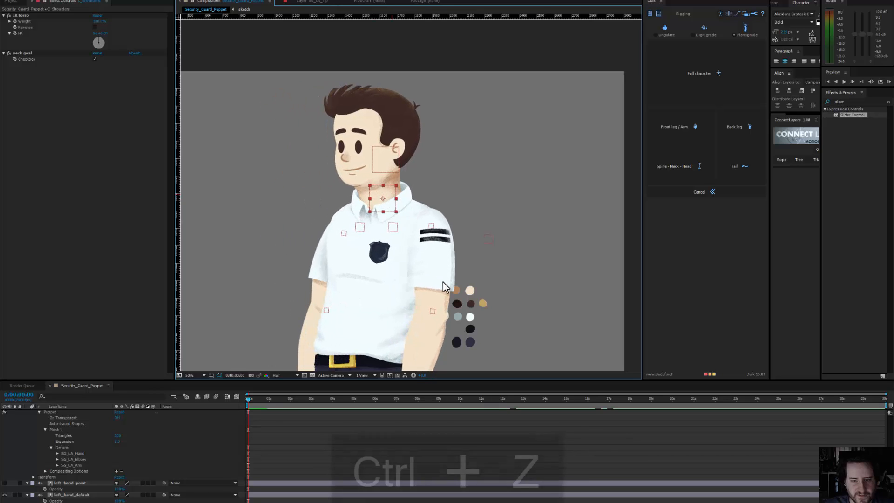
{"action": "key", "text": "ctrl+z"}
Step: Select the left_eye and right_eye layers and show their Anchor Point properties
{"action": "left_click_drag", "start_coordinate": [443, 282], "coordinate": [450, 183]}
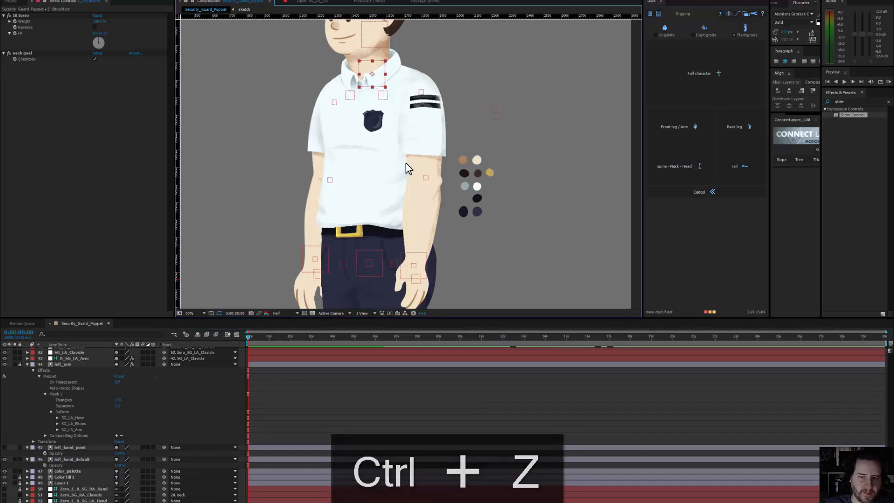
{"action": "scroll", "coordinate": [420, 175], "scroll_direction": "down", "scroll_amount": 2}
{"action": "scroll", "coordinate": [417, 183], "scroll_direction": "up", "scroll_amount": 4}
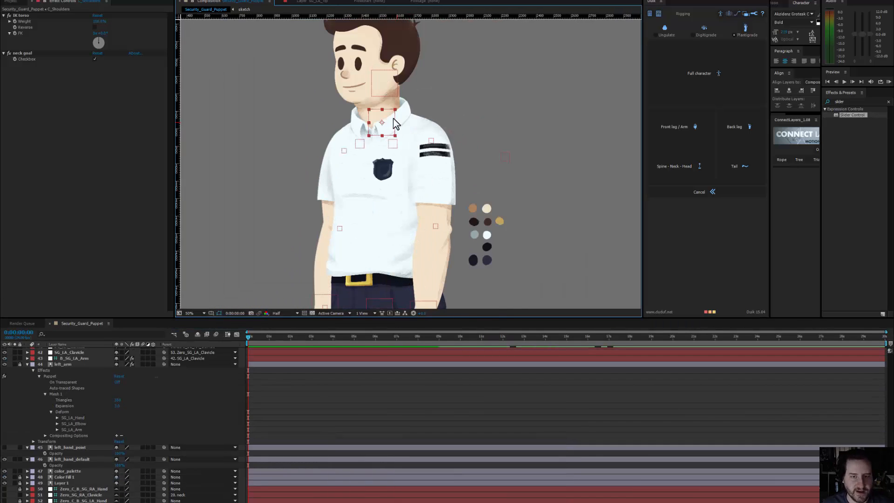
{"action": "left_click_drag", "start_coordinate": [361, 151], "coordinate": [374, 180]}
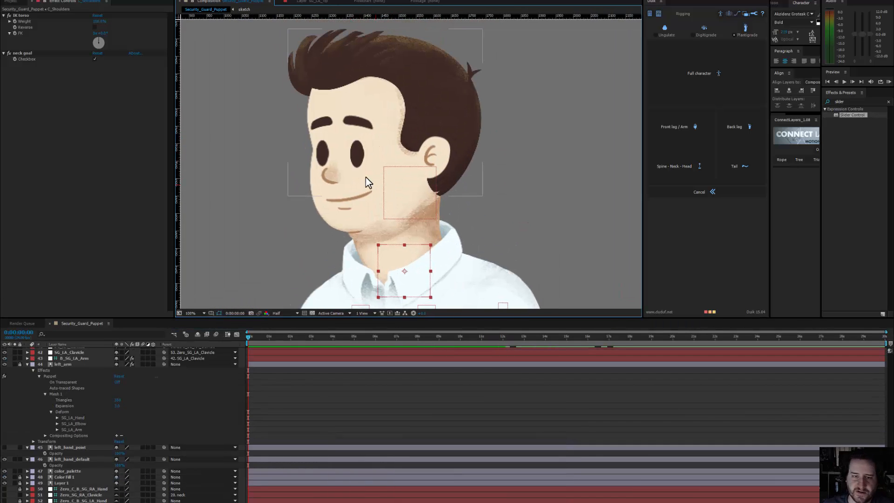
{"action": "left_click", "coordinate": [355, 155]}
{"action": "left_click", "coordinate": [321, 149]}
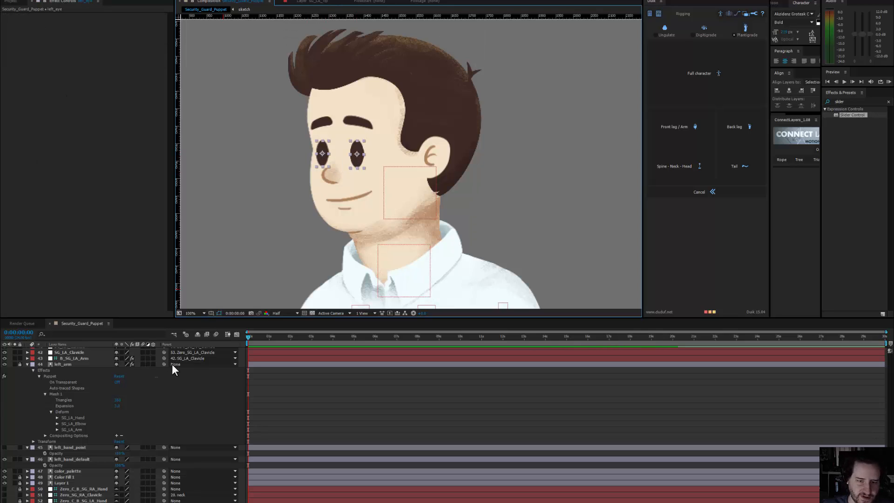
{"action": "scroll", "coordinate": [82, 406], "scroll_direction": "up", "scroll_amount": 10}
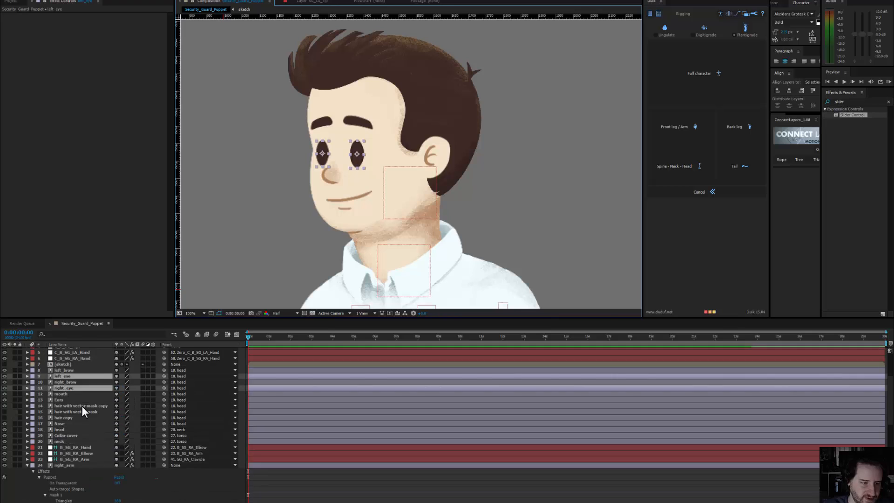
{"action": "key", "text": "a"}
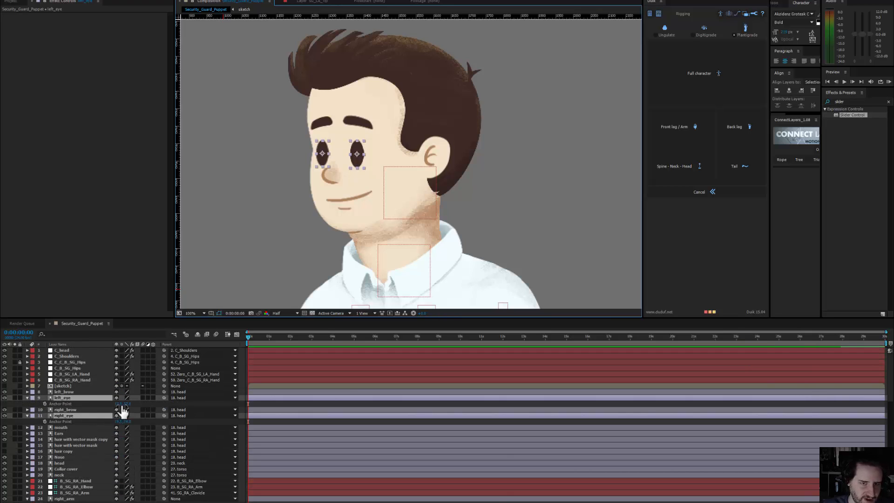
Step: Switch to Photoshop and save Security_Guard_Puppet as a JPEG with the default JPEG options, replacing the existing file
{"action": "key", "text": "alt+Tab"}
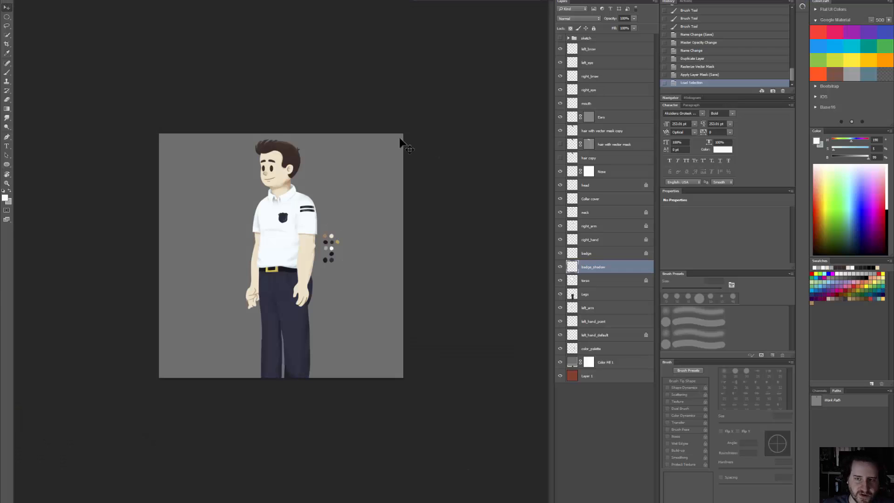
{"action": "key", "text": "alt+f"}
{"action": "key", "text": "a"}
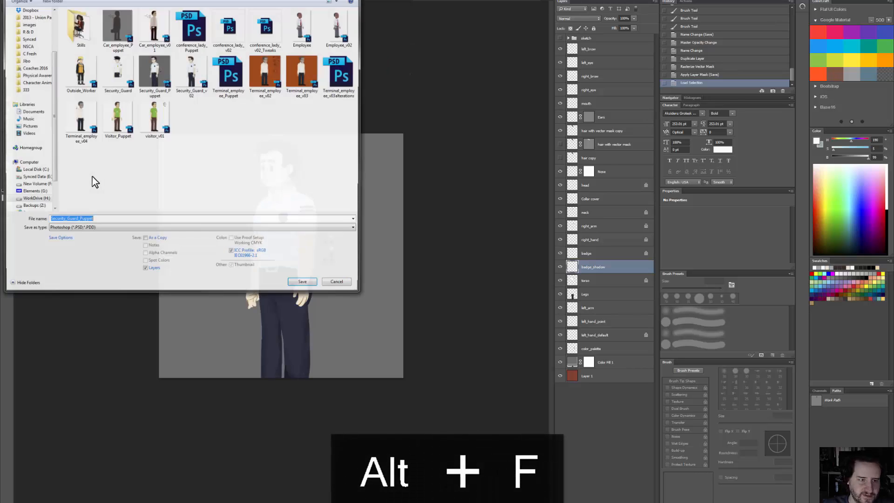
{"action": "left_click", "coordinate": [84, 230]}
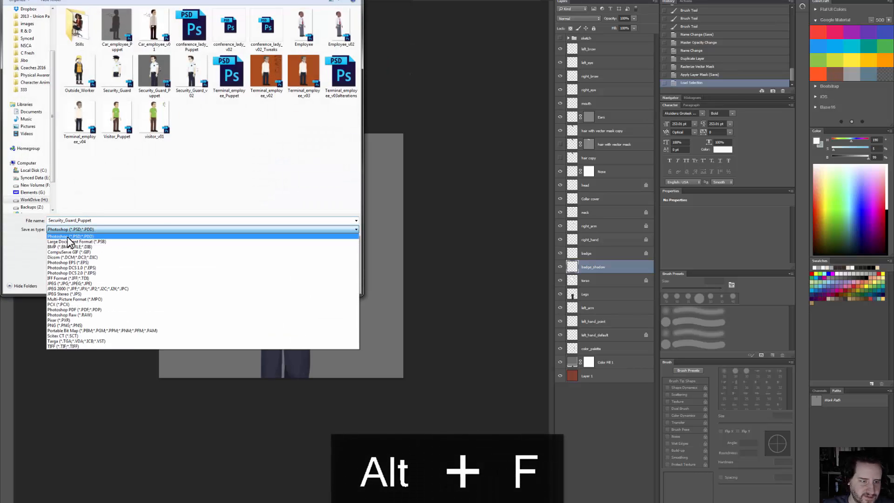
{"action": "left_click", "coordinate": [71, 287]}
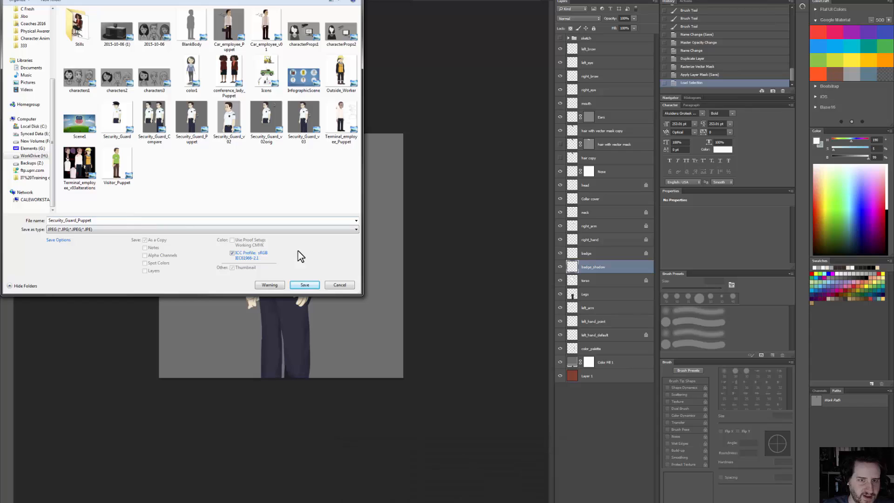
{"action": "left_click", "coordinate": [305, 284]}
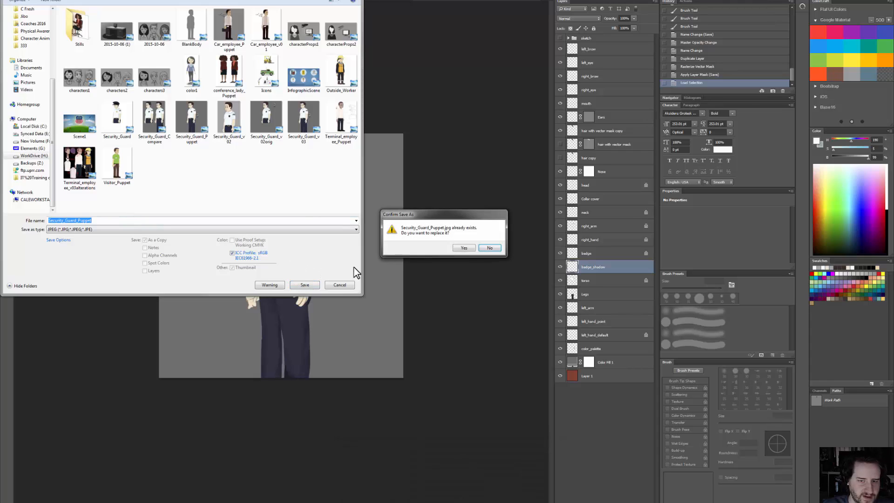
{"action": "left_click", "coordinate": [462, 247]}
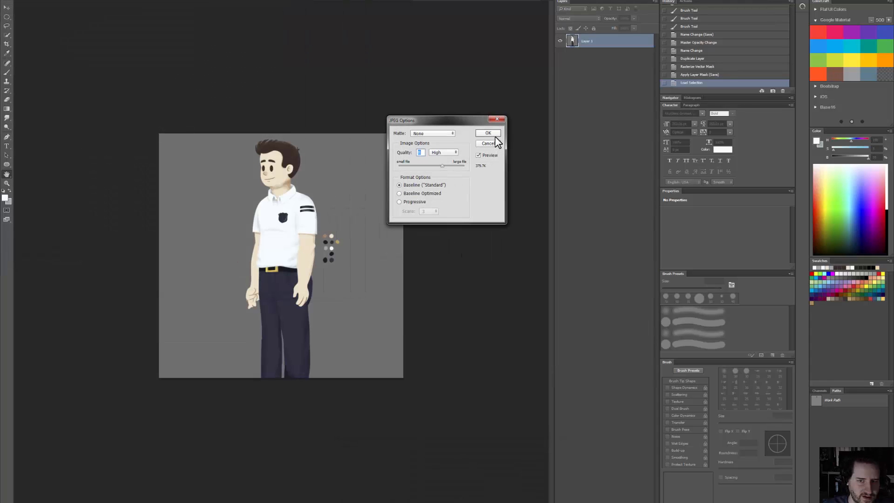
{"action": "left_click", "coordinate": [492, 134]}
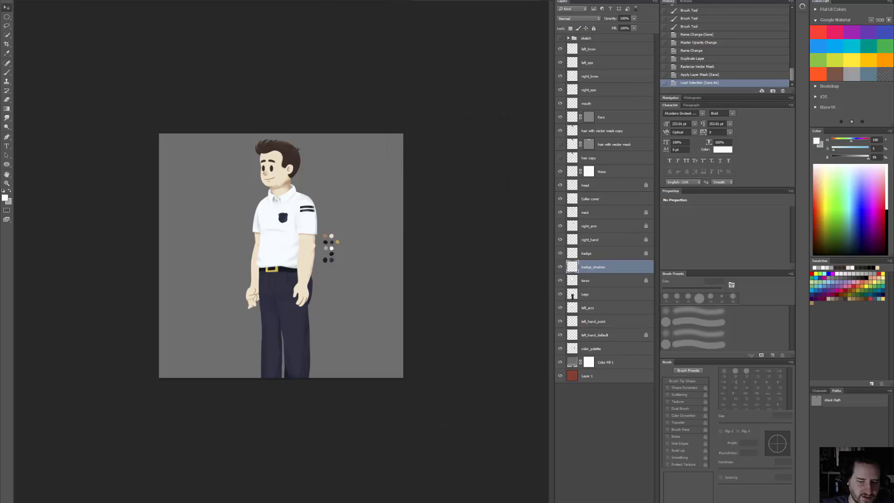
Step: Switch to After Effects and import the Security_Guard_Puppet JPEG into the project as footage
{"action": "mouse_move", "coordinate": [419, 502]}
{"action": "left_click", "coordinate": [414, 485]}
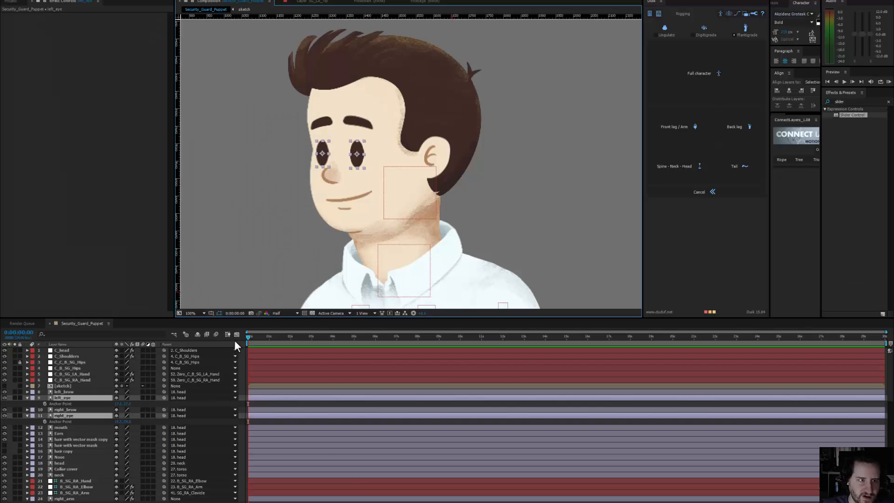
{"action": "left_click", "coordinate": [10, 1]}
{"action": "right_click", "coordinate": [36, 220]}
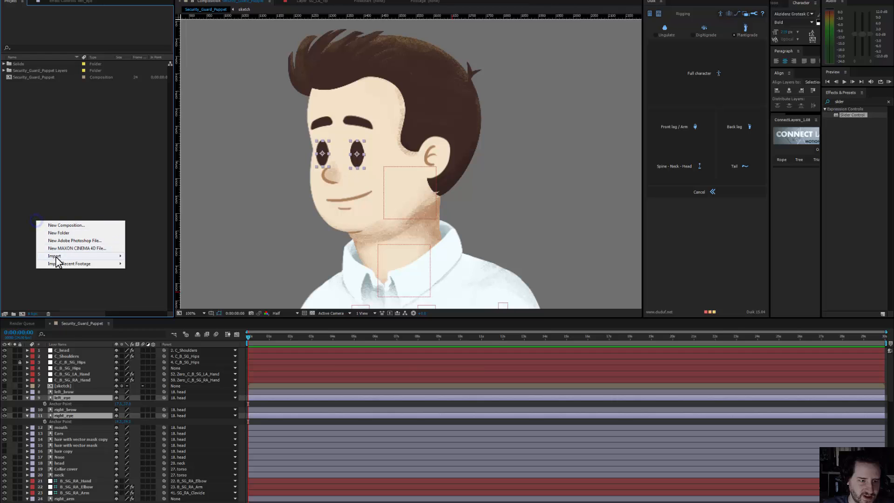
{"action": "mouse_move", "coordinate": [61, 257]}
{"action": "left_click", "coordinate": [140, 257]}
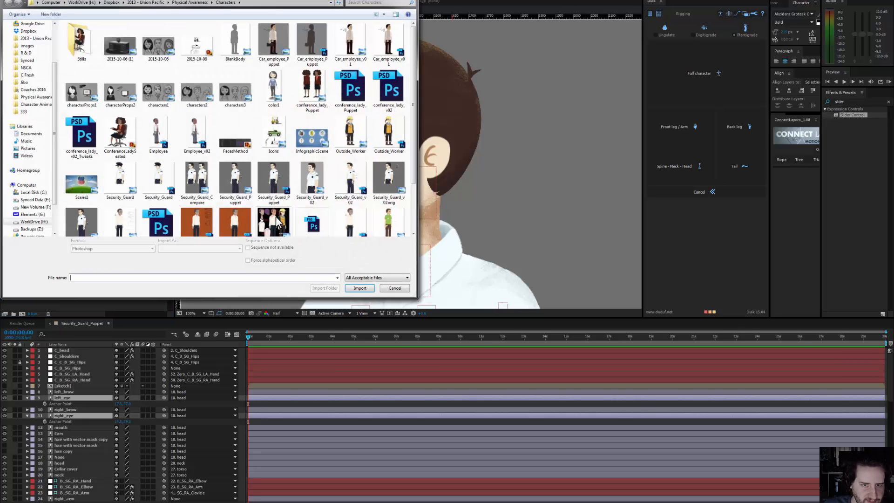
{"action": "left_click", "coordinate": [244, 188]}
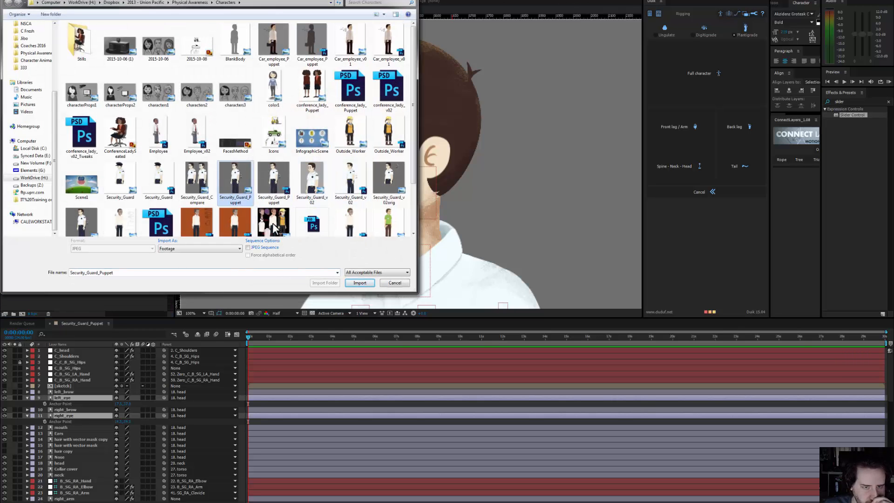
{"action": "left_click", "coordinate": [359, 283]}
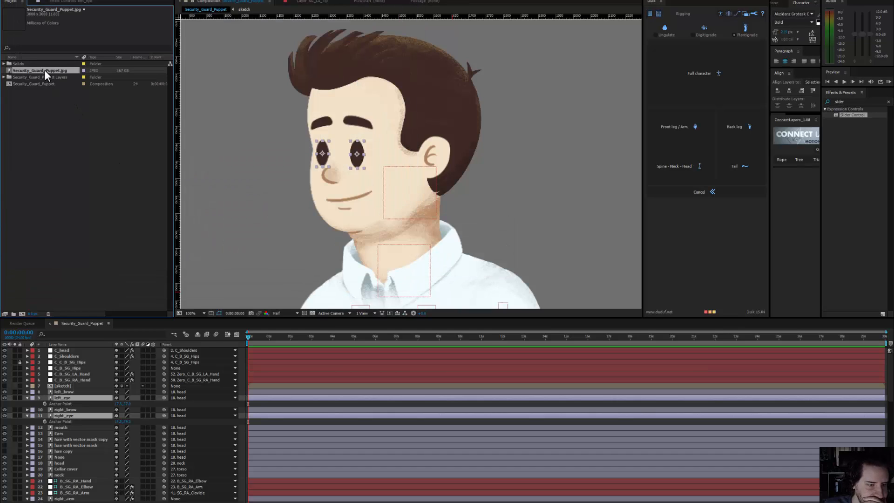
Step: Add Security_Guard_Puppet.jpg to the composition directly above the head layer, reduce its opacity, and lock it
{"action": "left_click_drag", "start_coordinate": [44, 70], "coordinate": [98, 461]}
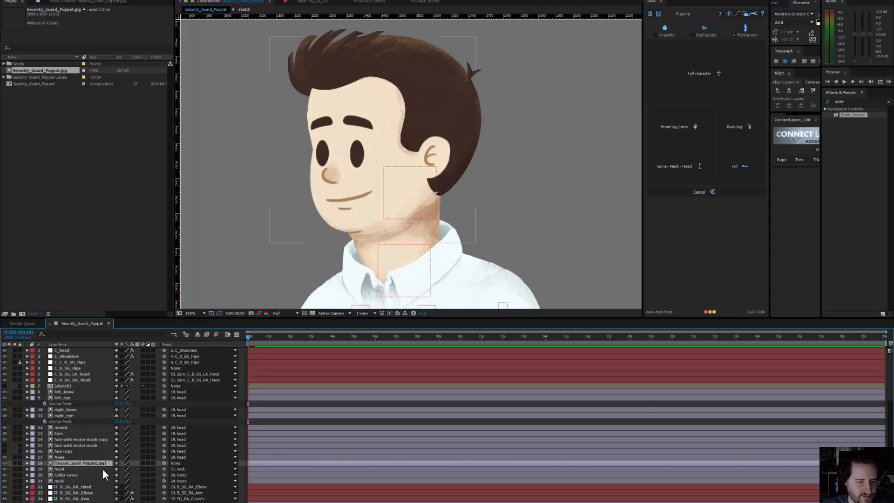
{"action": "key", "text": "t"}
{"action": "left_click_drag", "start_coordinate": [119, 469], "coordinate": [75, 474]}
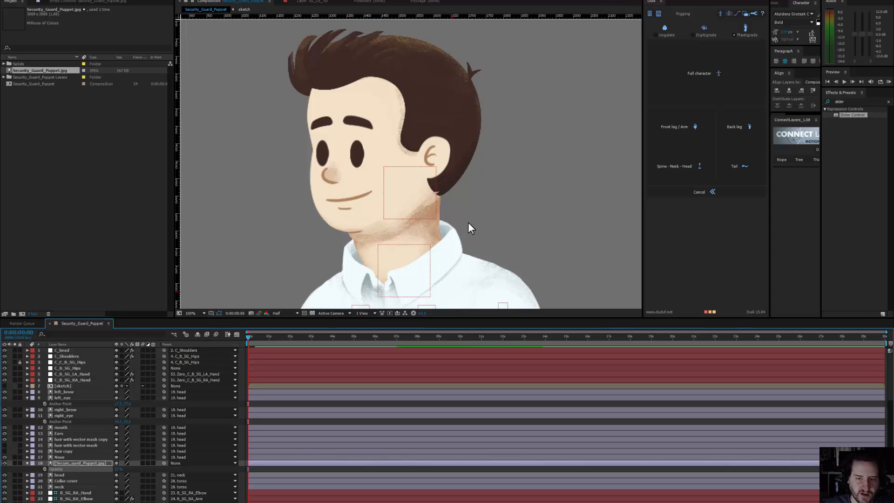
{"action": "scroll", "coordinate": [466, 224], "scroll_direction": "down", "scroll_amount": 3}
{"action": "scroll", "coordinate": [460, 228], "scroll_direction": "up", "scroll_amount": 1}
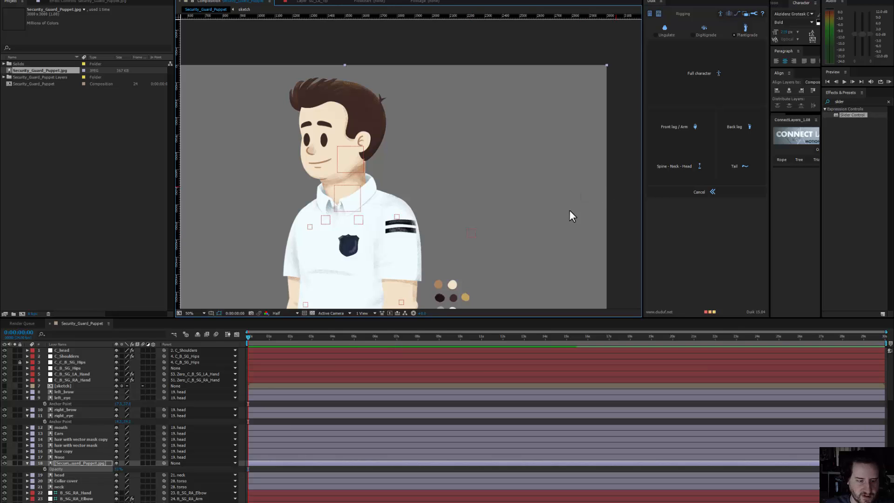
{"action": "left_click", "coordinate": [20, 463]}
Step: Duplicate the small null beside the figure and place the copy over the nose, at the top of the layer stack
{"action": "left_click", "coordinate": [469, 232]}
{"action": "key", "text": "ctrl+d"}
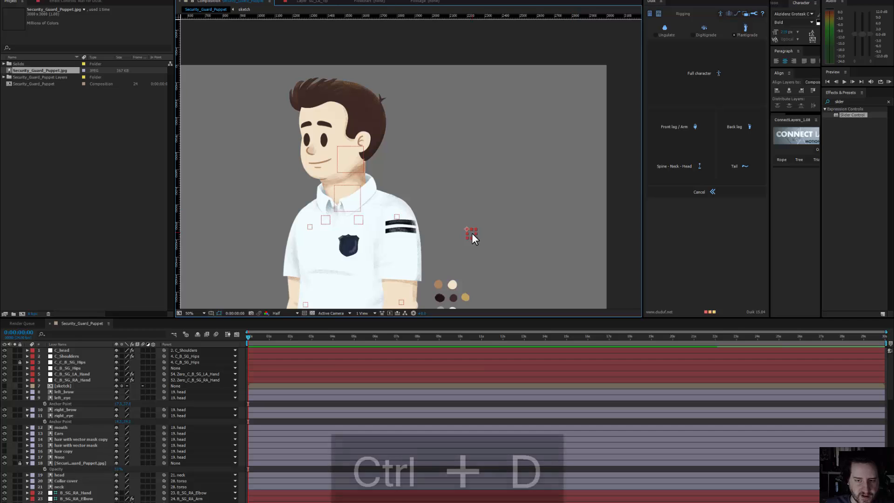
{"action": "left_click_drag", "start_coordinate": [471, 233], "coordinate": [465, 209]}
{"action": "scroll", "coordinate": [307, 155], "scroll_direction": "up", "scroll_amount": 1}
{"action": "scroll", "coordinate": [401, 212], "scroll_direction": "up", "scroll_amount": 1}
{"action": "left_click_drag", "start_coordinate": [366, 215], "coordinate": [373, 219]}
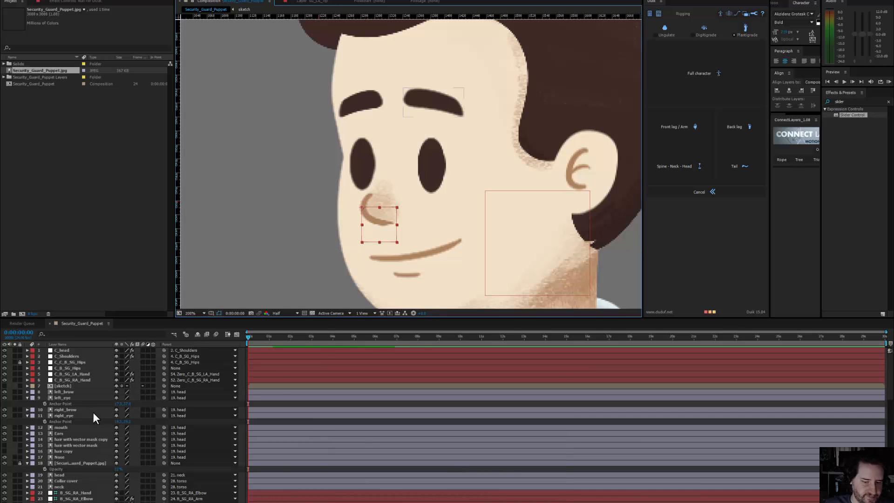
{"action": "key", "text": "ctrl+shift+bracketright"}
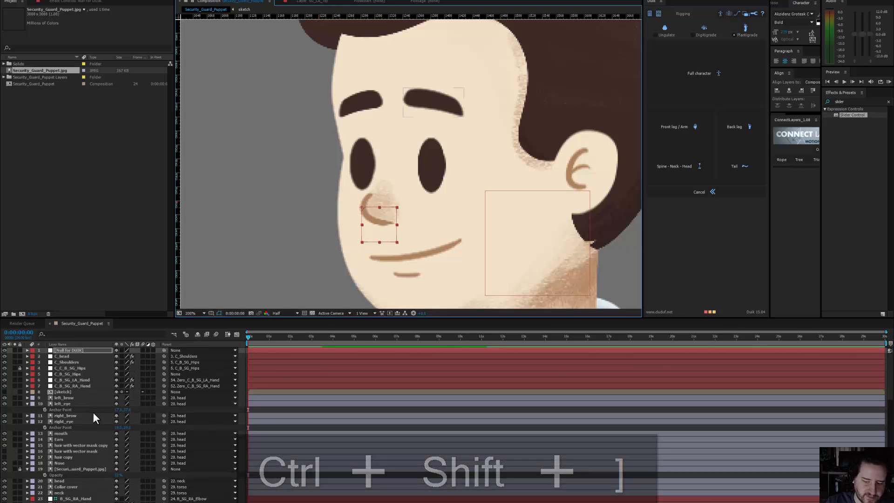
Step: Rename the null on the nose as SG_Facial Animation
{"action": "key", "text": "Return"}
{"action": "key", "text": "Return"}
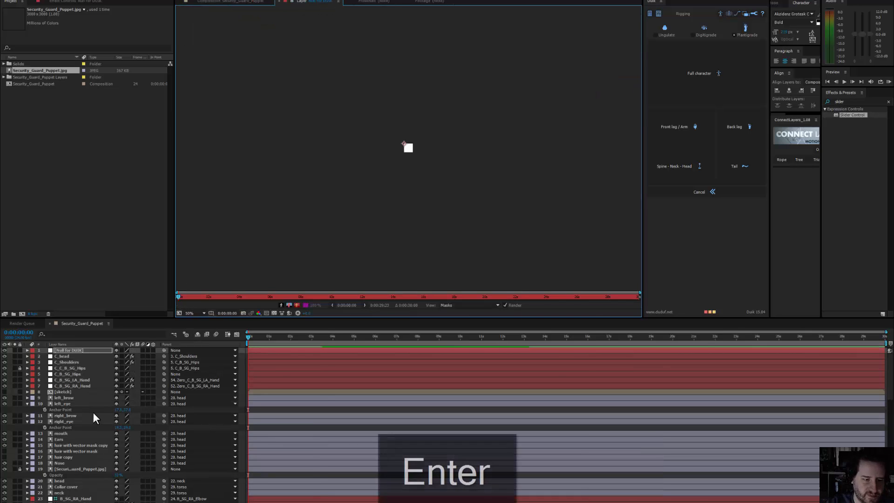
{"action": "left_click", "coordinate": [255, 3]}
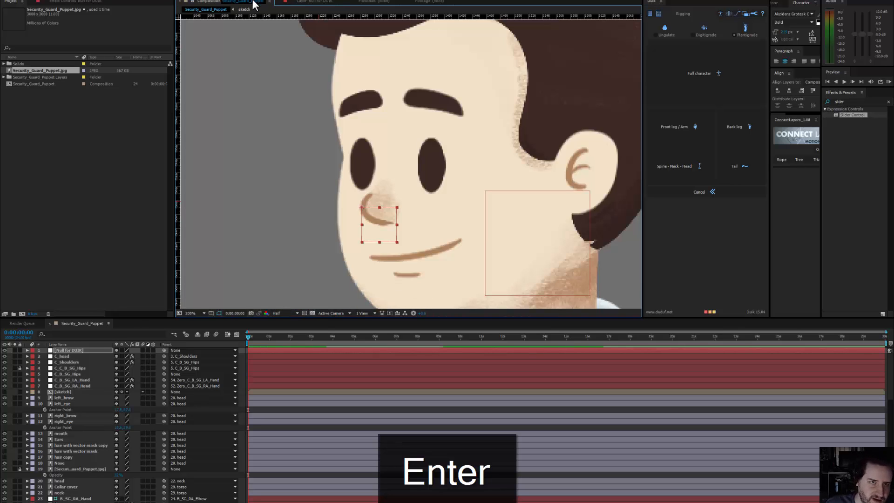
{"action": "left_click", "coordinate": [83, 350]}
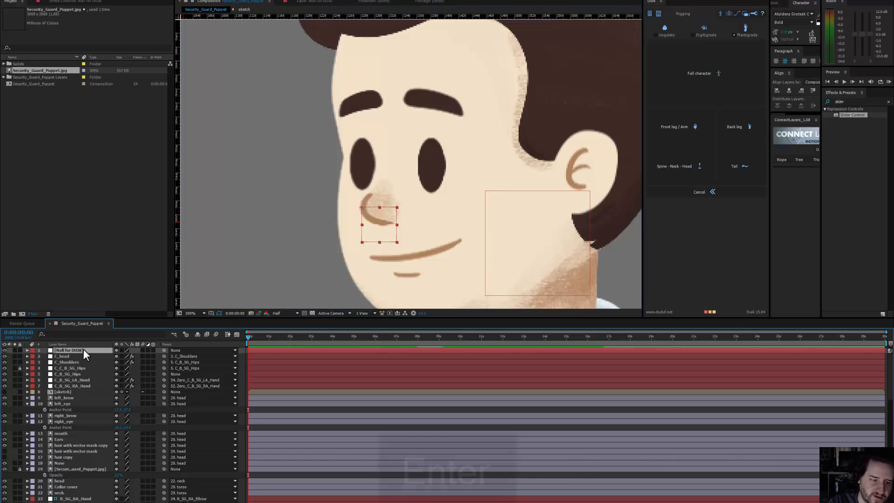
{"action": "key", "text": "Return"}
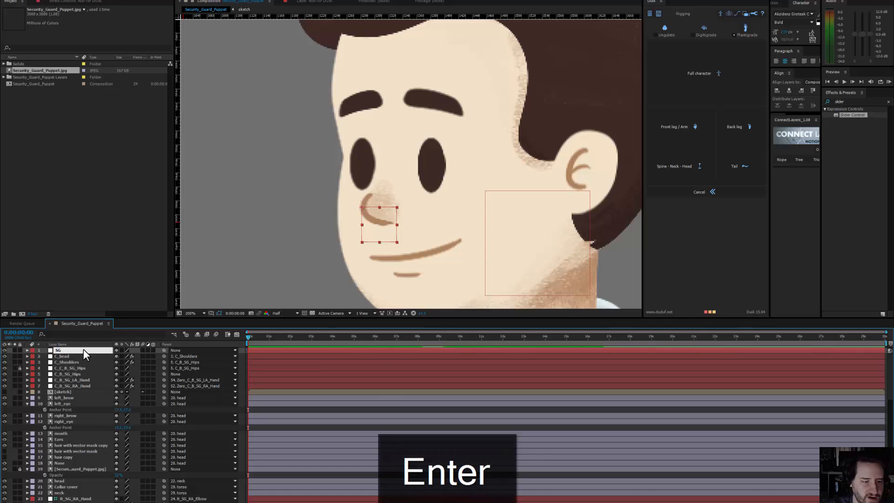
{"action": "type", "text": "SG_Facial Animation"}
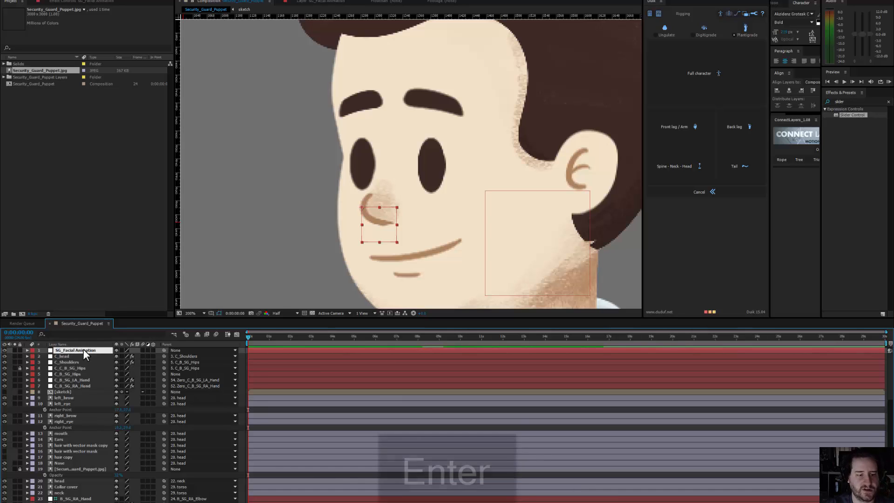
{"action": "key", "text": "Return"}
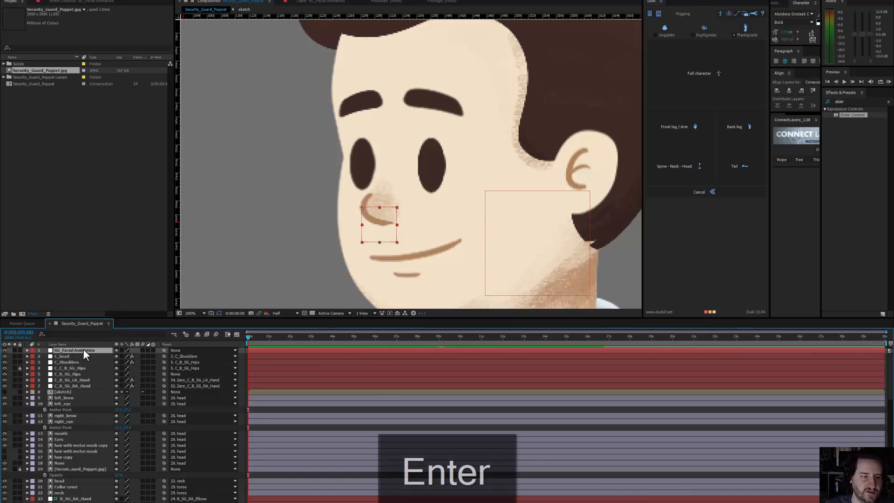
Step: Add a Slider Control to SG_Facial Animation and set its slider to 100
{"action": "left_click", "coordinate": [86, 2]}
{"action": "left_click_drag", "start_coordinate": [848, 111], "coordinate": [83, 80]}
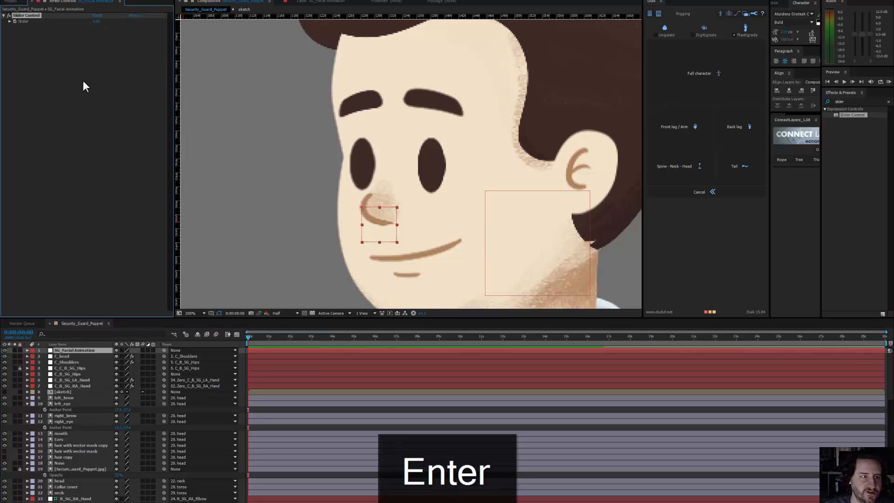
{"action": "left_click", "coordinate": [95, 21]}
{"action": "type", "text": "1"}
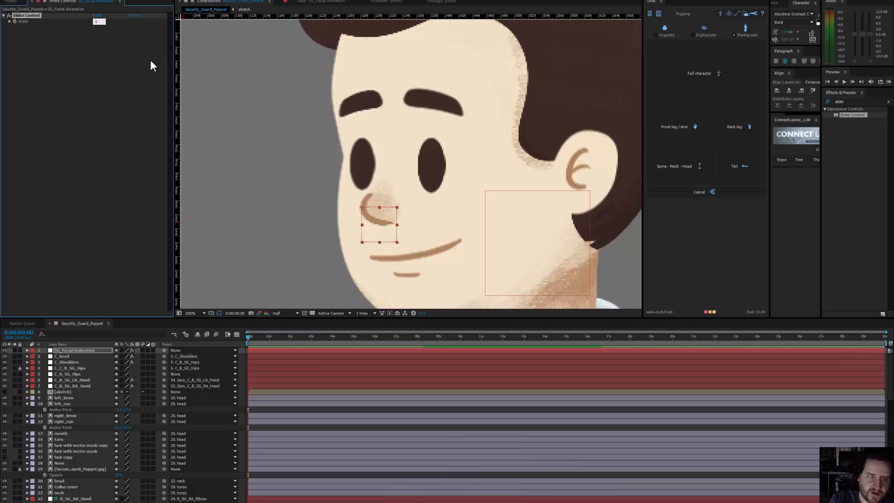
{"action": "type", "text": "00"}
{"action": "key", "text": "Return"}
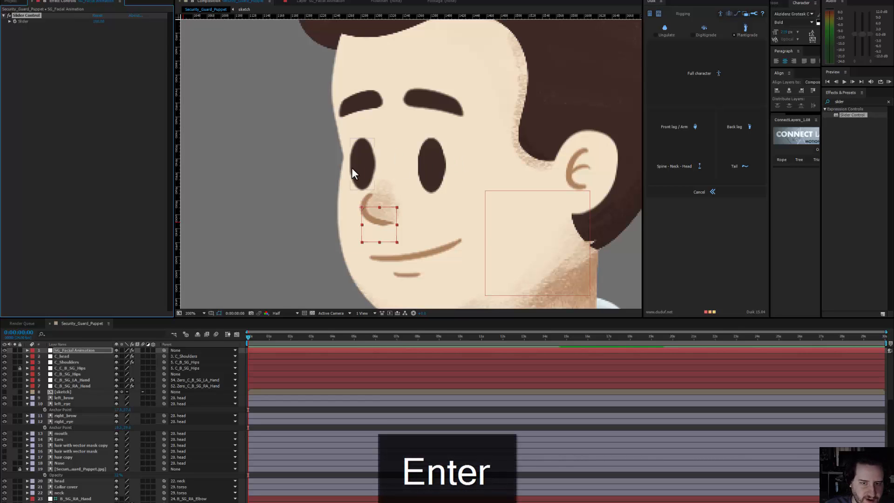
Step: Show the left_eye layer's Scale, try moving the eye, and undo the move
{"action": "left_click", "coordinate": [351, 168]}
{"action": "key", "text": "s"}
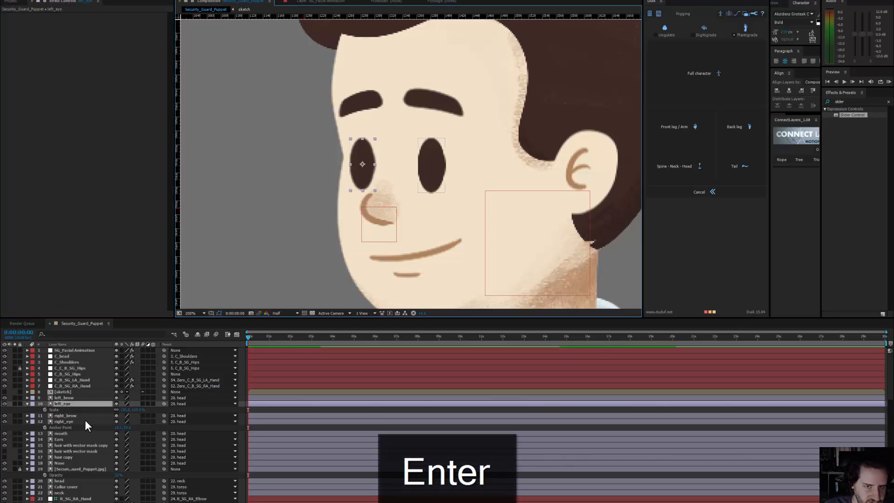
{"action": "mouse_move", "coordinate": [365, 179]}
{"action": "left_mouse_down"}
{"action": "mouse_move", "coordinate": [332, 179]}
{"action": "mouse_move", "coordinate": [376, 174]}
{"action": "left_mouse_up"}
{"action": "key", "text": "ctrl+z"}
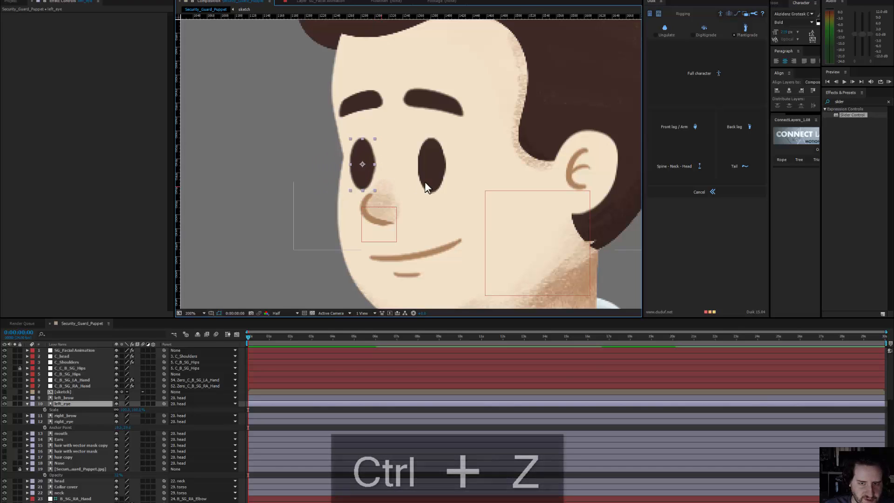
Step: Lower the anchor points of left_eye and right_eye while keeping the eyes in place, and show both layers' Scale
{"action": "left_click", "coordinate": [101, 421], "text": "ctrl"}
{"action": "key", "text": "a"}
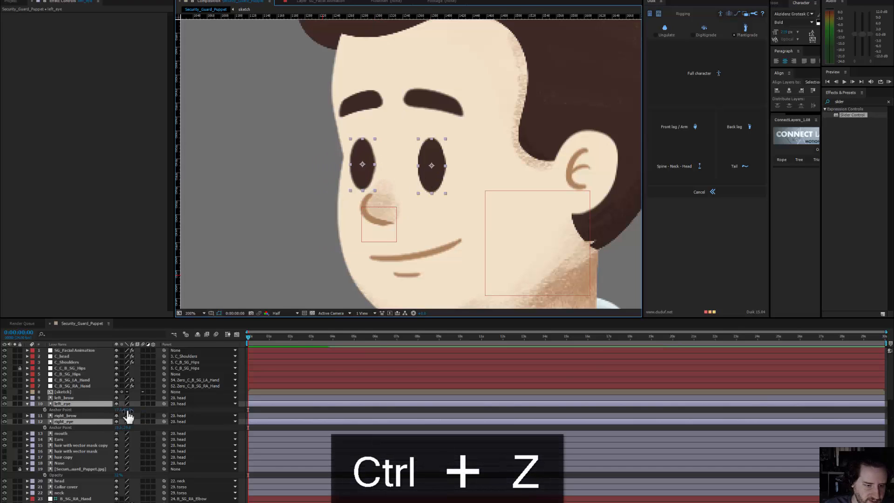
{"action": "left_click_drag", "start_coordinate": [127, 411], "coordinate": [134, 410]}
{"action": "left_click_drag", "start_coordinate": [366, 144], "coordinate": [365, 154]}
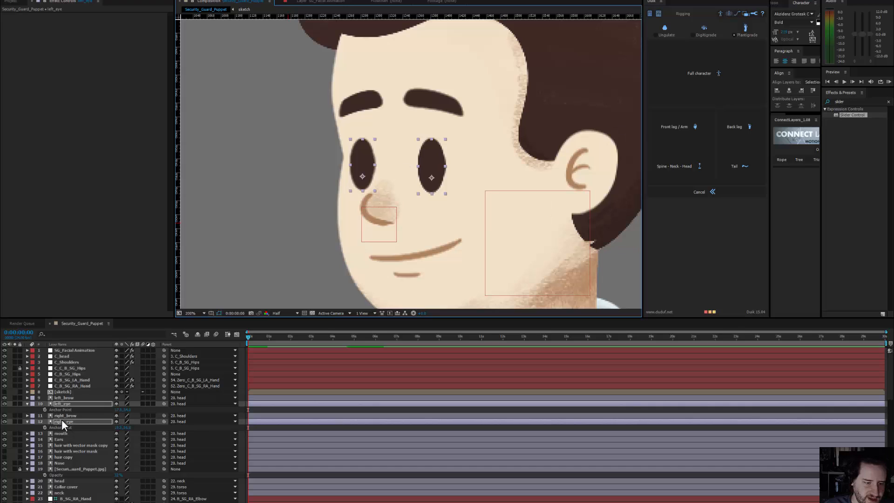
{"action": "key", "text": "s"}
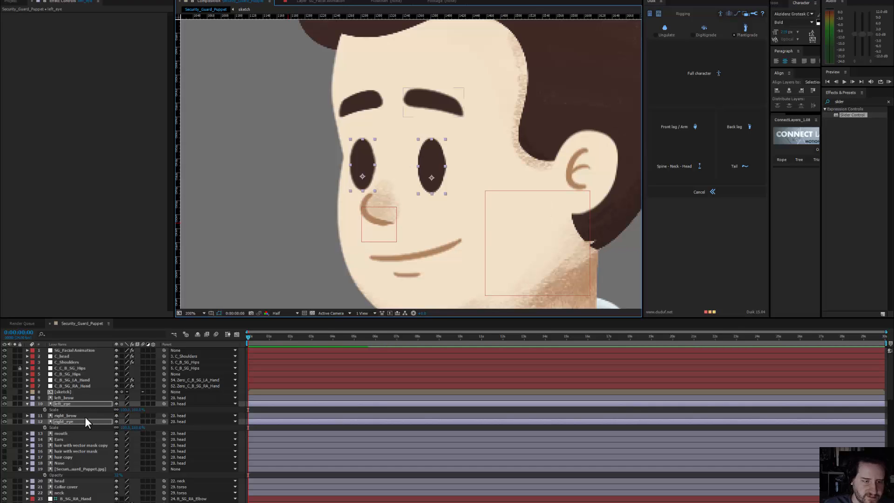
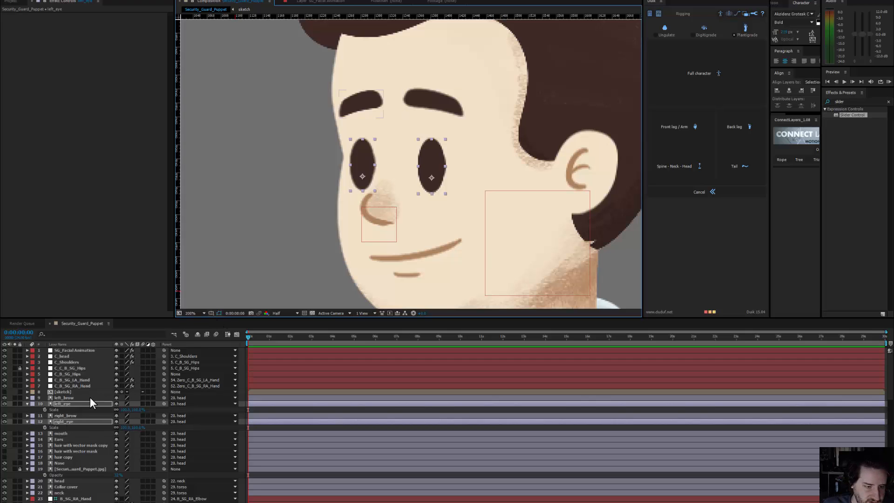
Step: Lock the Effect Controls on SG_Facial Animation and add an expression to left_eye's Scale
{"action": "left_click", "coordinate": [76, 351]}
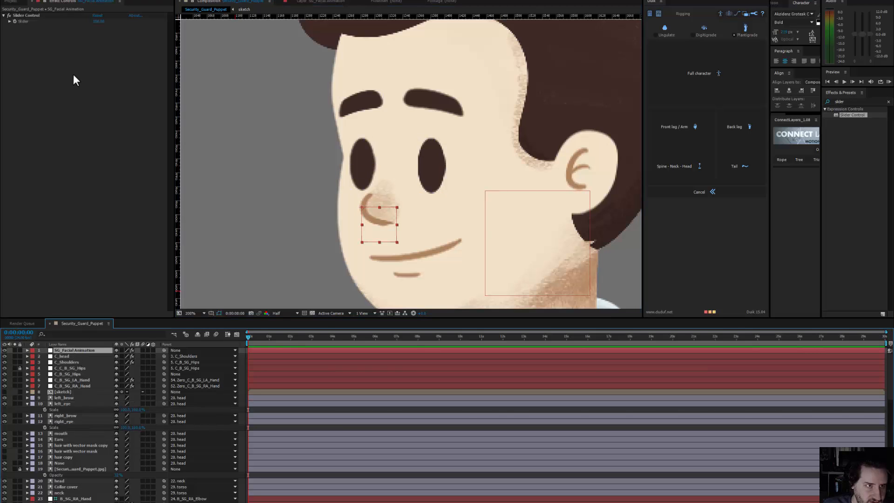
{"action": "left_click", "coordinate": [44, 1]}
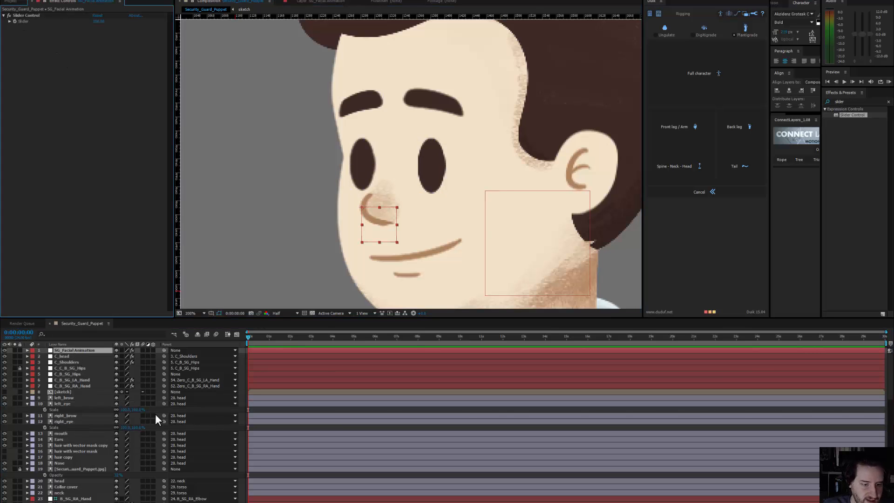
{"action": "left_click", "coordinate": [54, 427]}
{"action": "left_click", "coordinate": [259, 429]}
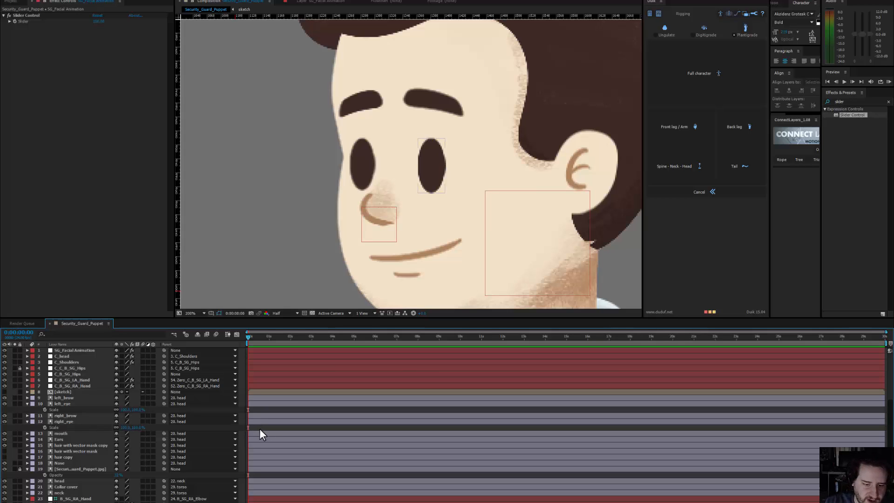
{"action": "left_click", "coordinate": [43, 410]}
{"action": "left_click", "coordinate": [44, 409], "text": "alt"}
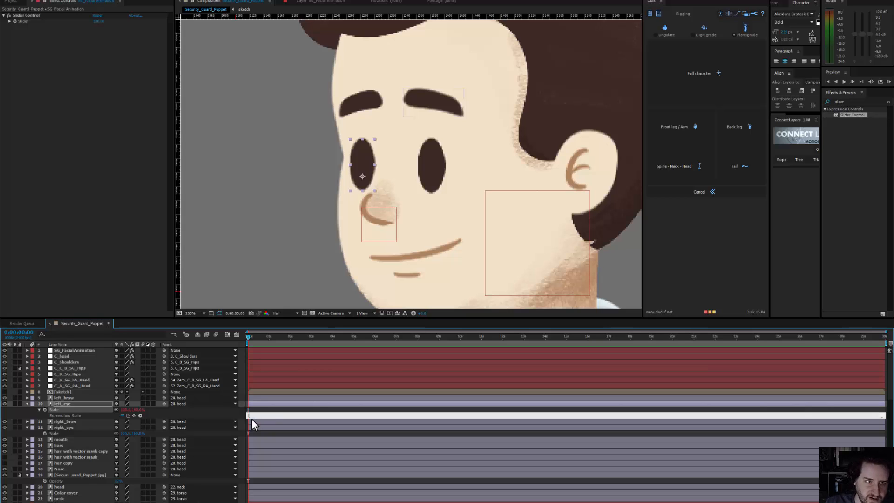
Step: Test shrinking left_eye, unlink its Scale proportions, and set its Scale back to 100%
{"action": "left_click_drag", "start_coordinate": [123, 410], "coordinate": [112, 412]}
{"action": "left_click", "coordinate": [116, 415]}
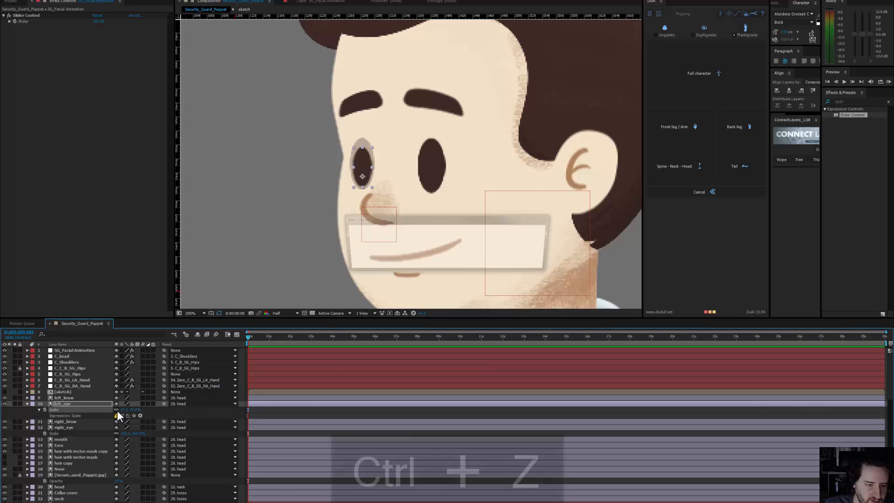
{"action": "left_click", "coordinate": [532, 263]}
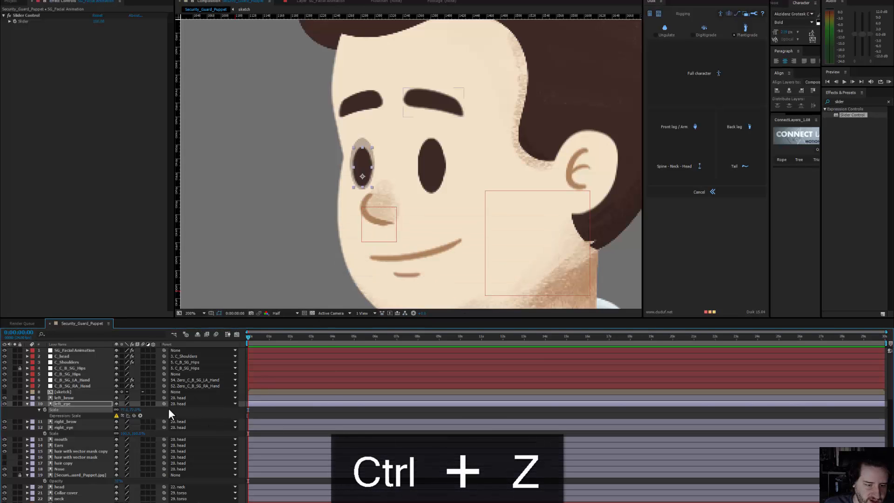
{"action": "left_click", "coordinate": [116, 410]}
{"action": "mouse_move", "coordinate": [123, 410]}
{"action": "left_mouse_down"}
{"action": "mouse_move", "coordinate": [114, 410]}
{"action": "mouse_move", "coordinate": [140, 413]}
{"action": "mouse_move", "coordinate": [127, 412]}
{"action": "left_mouse_up"}
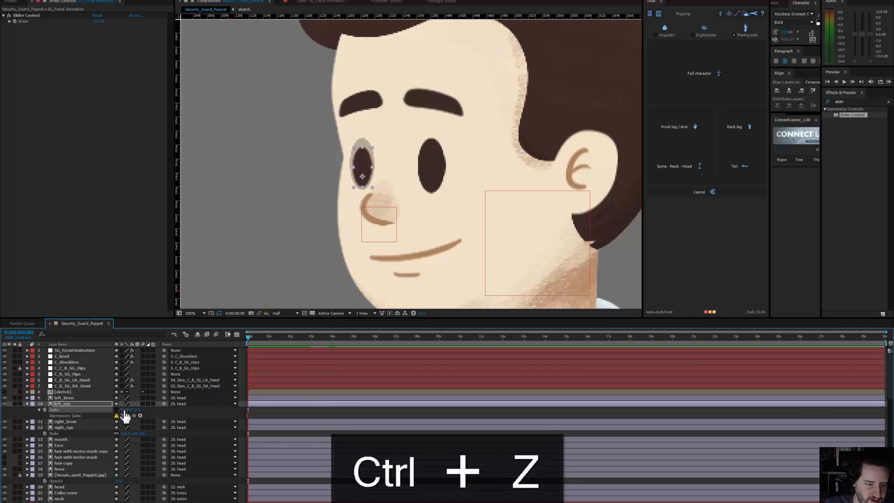
{"action": "left_click", "coordinate": [124, 410]}
{"action": "type", "text": "100"}
{"action": "key", "text": "Tab"}
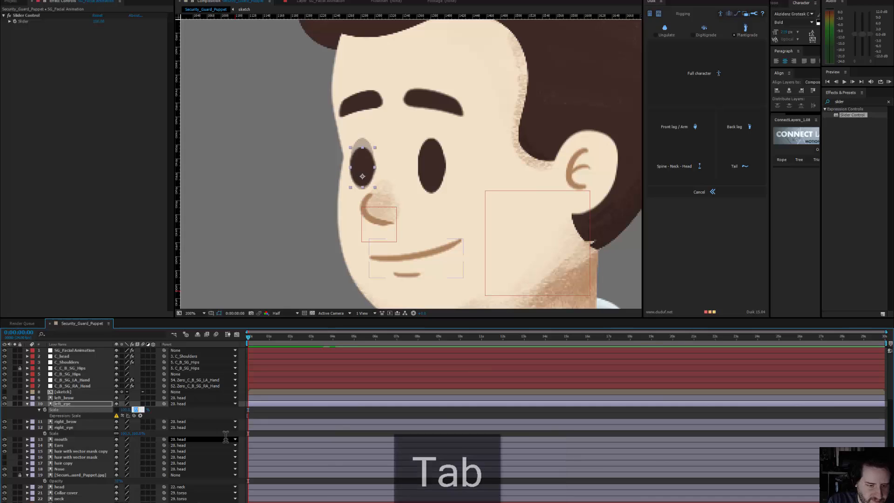
{"action": "key", "text": "Return"}
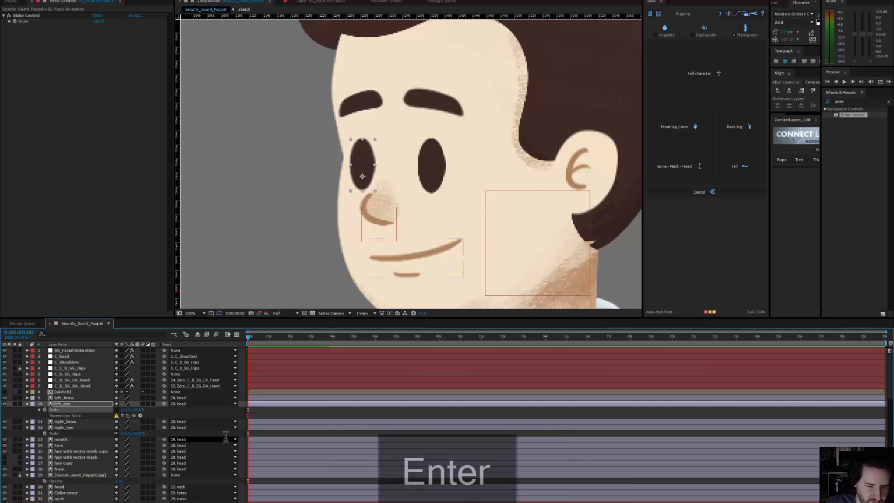
Step: Write left_eye's Scale expression as an array with 100 for X and the SG_Facial Animation Slider linked as Y
{"action": "left_click", "coordinate": [261, 414]}
{"action": "type", "text": "["}
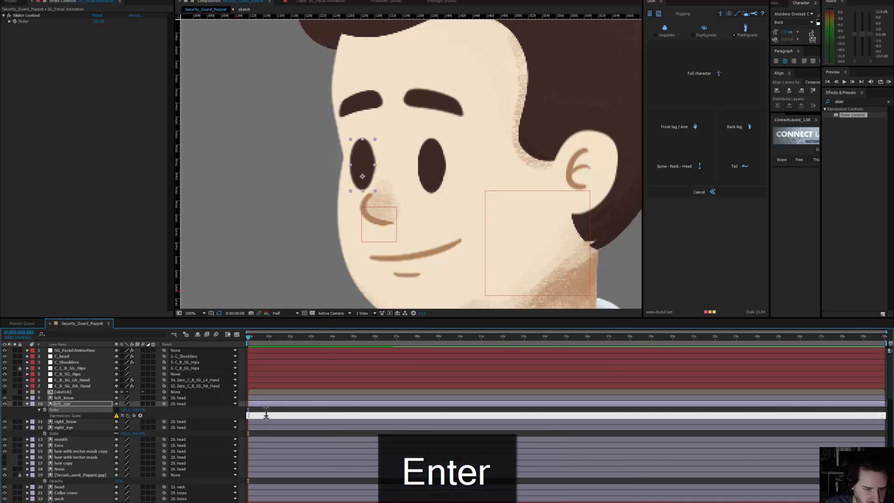
{"action": "type", "text": "100"}
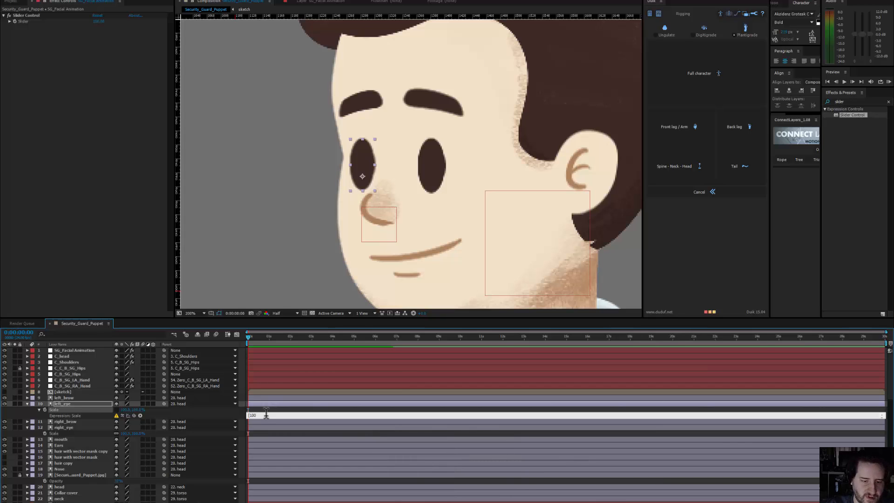
{"action": "type", "text": ","}
{"action": "key", "text": "BackSpace"}
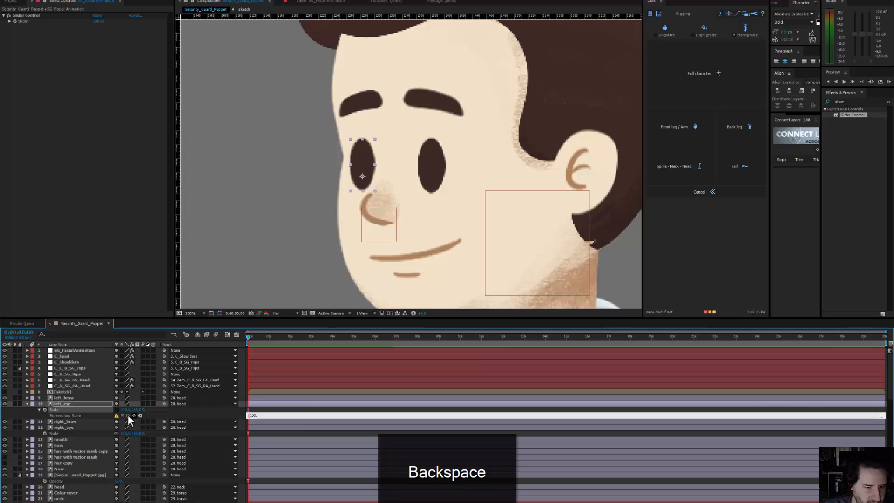
{"action": "left_click_drag", "start_coordinate": [135, 415], "coordinate": [27, 22]}
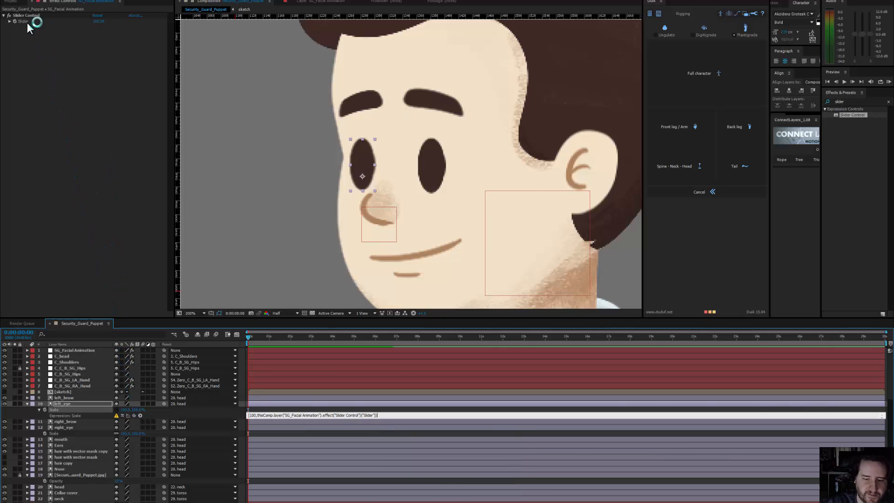
{"action": "key", "text": "BackSpace"}
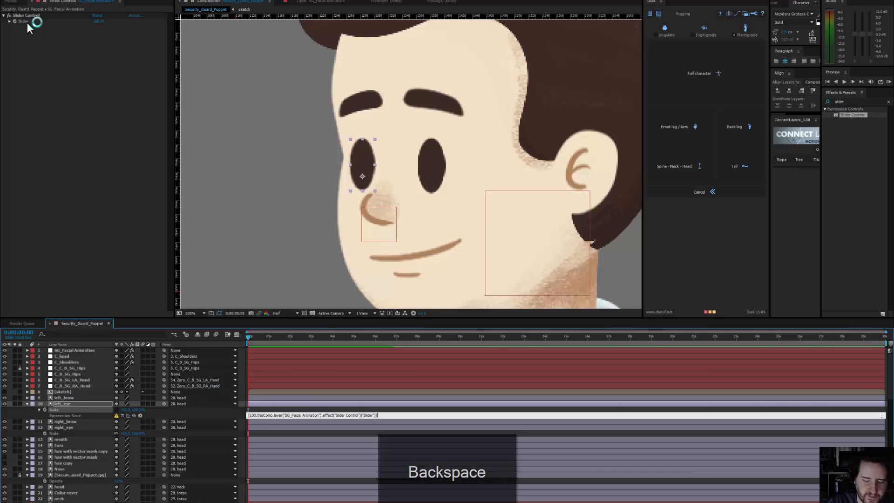
{"action": "key", "text": "Return"}
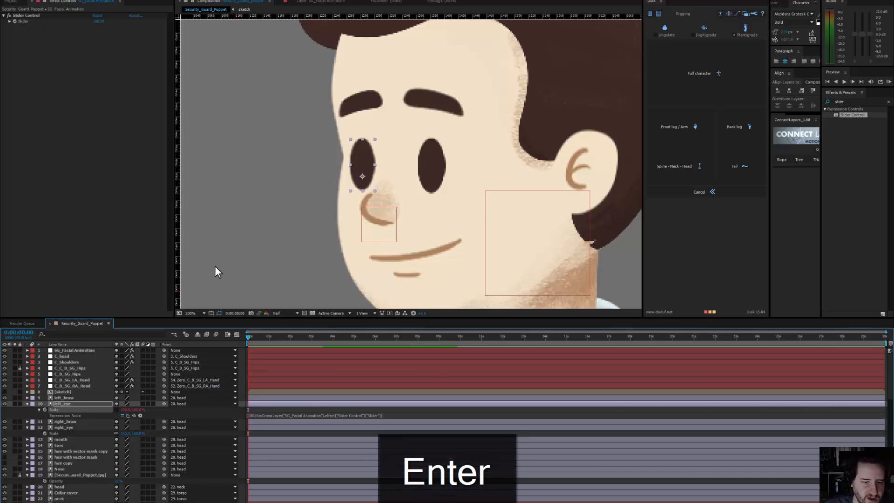
Step: Keyframe the SG_Facial Animation Slider for a blink, with the open-eye key just before frame 12 and a value of 25 at frame 12
{"action": "scroll", "coordinate": [263, 340], "scroll_direction": "up", "scroll_amount": 2}
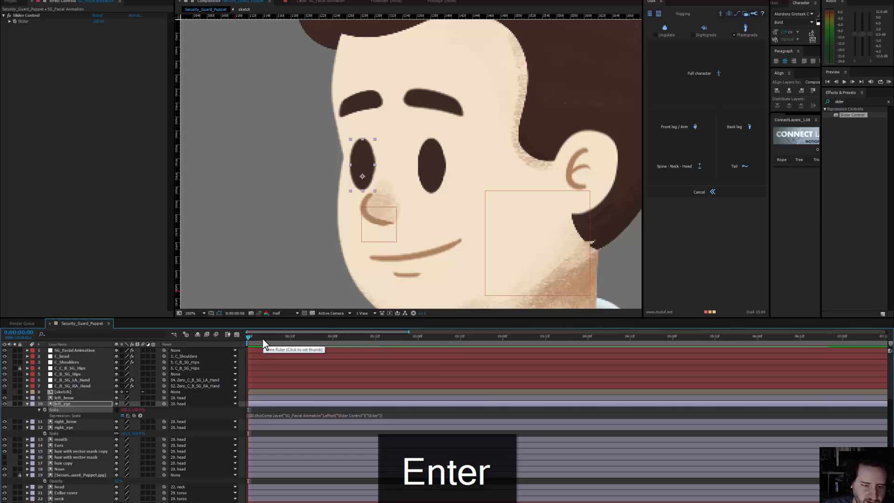
{"action": "left_click", "coordinate": [291, 339]}
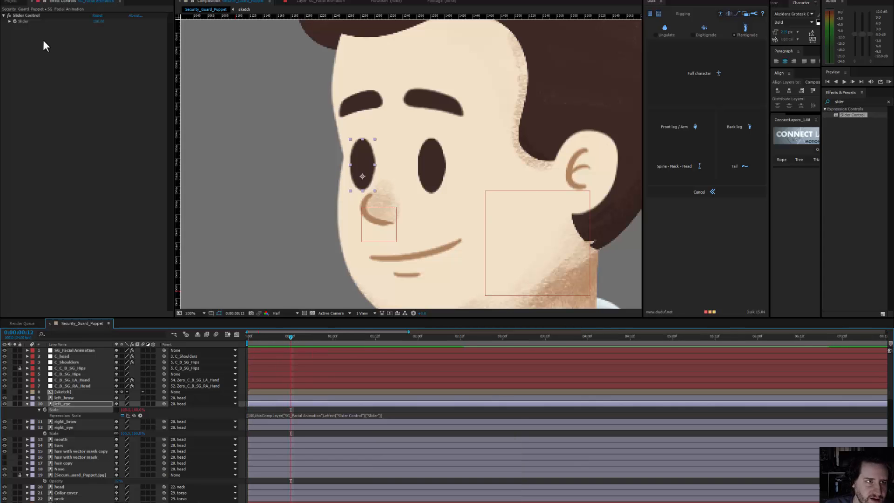
{"action": "left_click", "coordinate": [16, 21]}
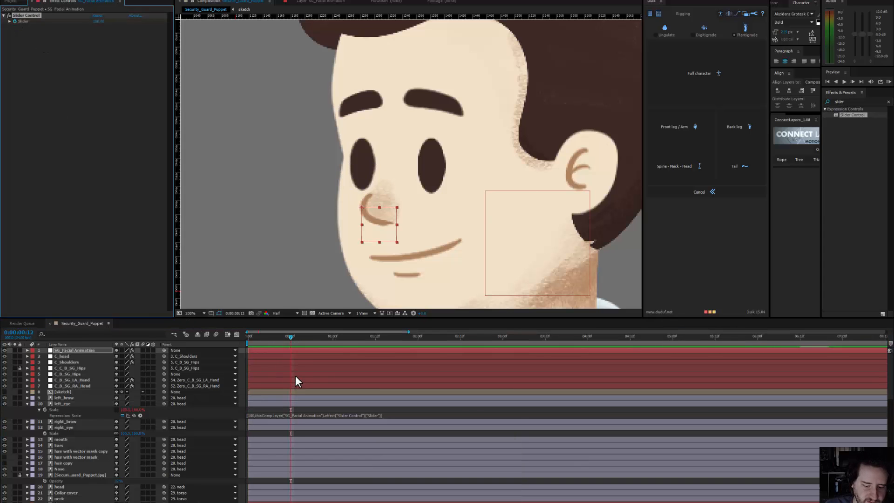
{"action": "key", "text": "u"}
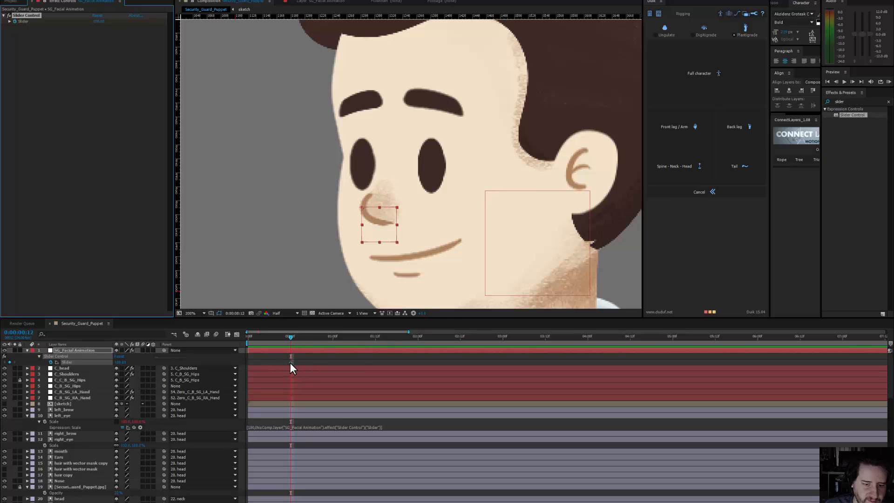
{"action": "left_click", "coordinate": [284, 363]}
{"action": "left_click", "coordinate": [120, 362]}
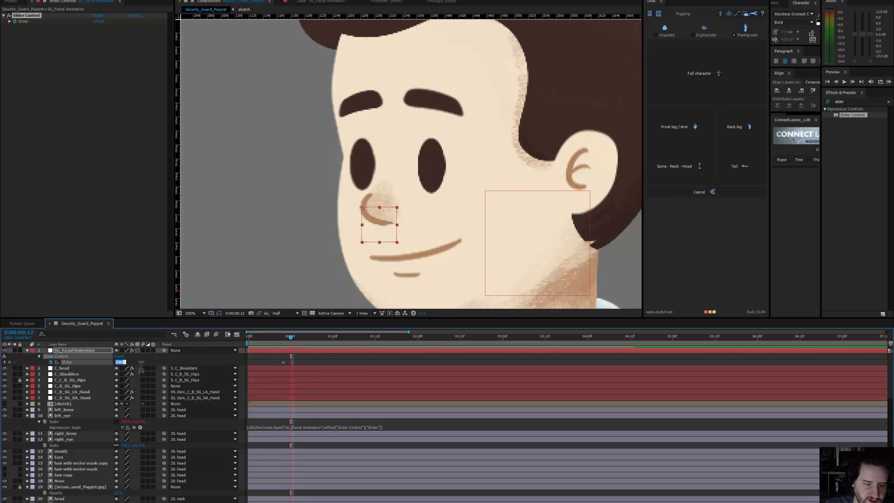
{"action": "type", "text": "25"}
{"action": "key", "text": "Return"}
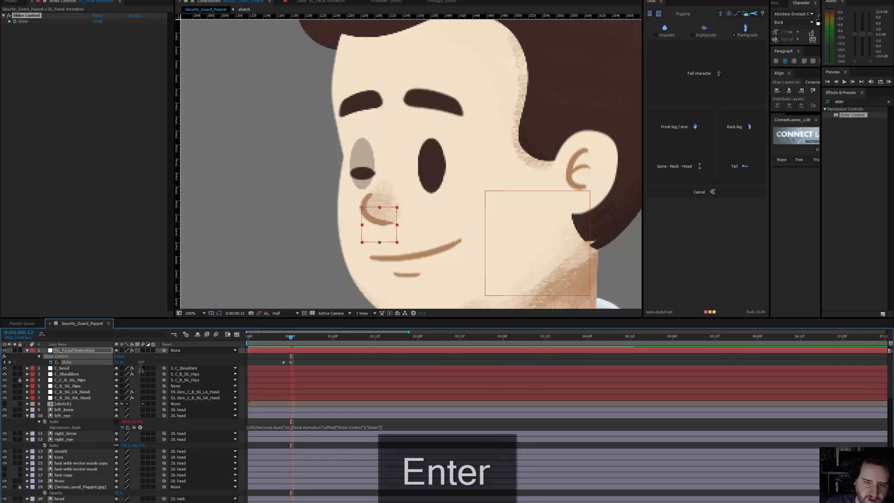
Step: Add a Slider keyframe of 100 at frame 15, apply Easy Ease to it, and scrub through the blink
{"action": "left_click_drag", "start_coordinate": [295, 337], "coordinate": [303, 336]}
{"action": "left_click", "coordinate": [119, 362]}
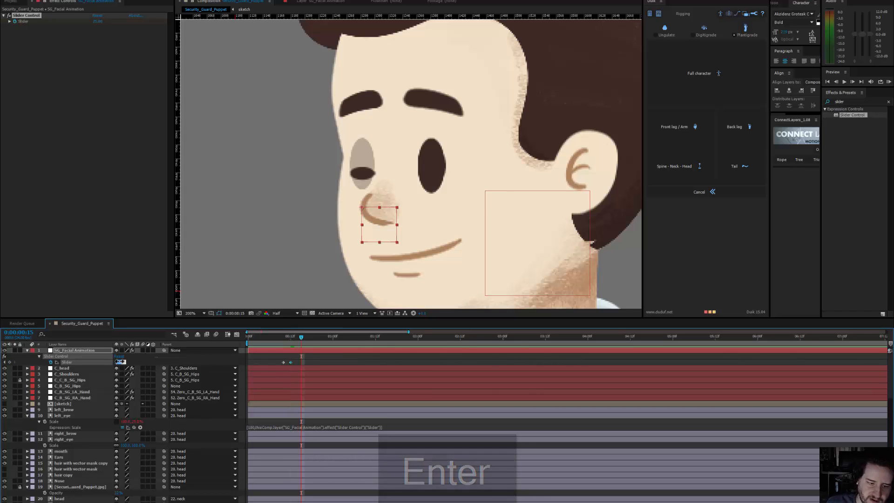
{"action": "type", "text": "100"}
{"action": "key", "text": "Return"}
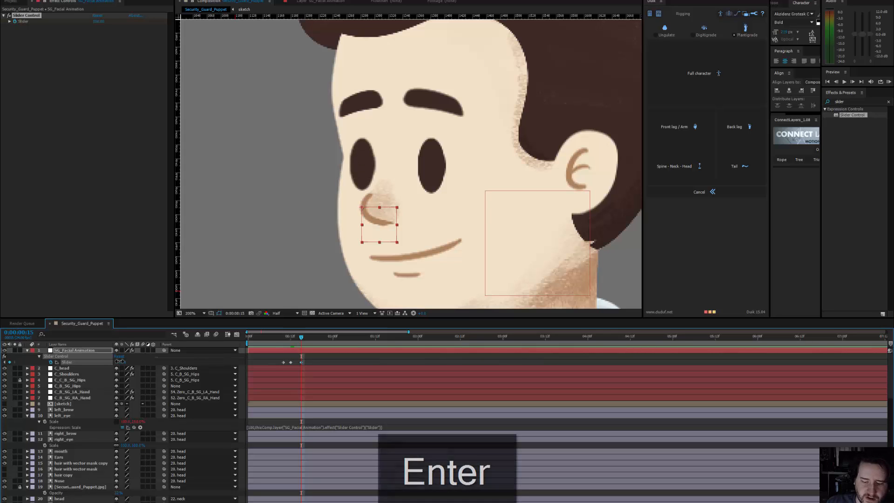
{"action": "key", "text": "F9"}
{"action": "left_click_drag", "start_coordinate": [278, 337], "coordinate": [300, 353]}
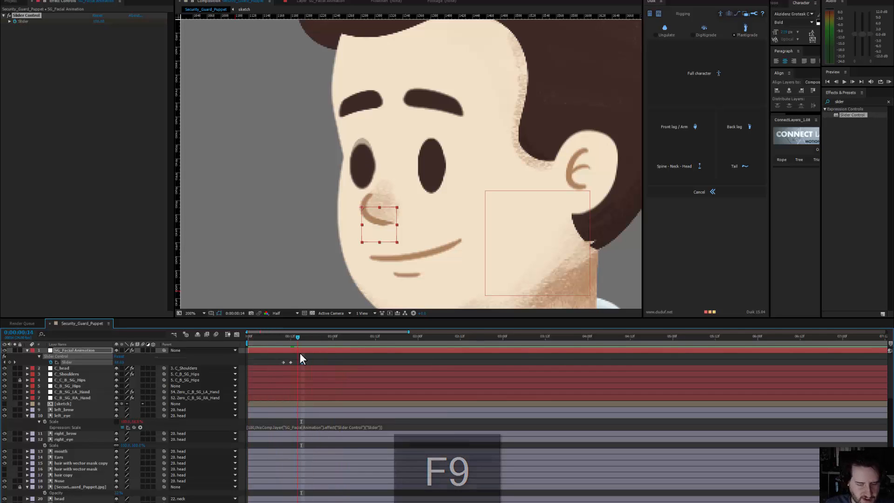
Step: Copy left_eye's Scale expression to right_eye's Scale and scrub through the blink with both eyes
{"action": "left_click", "coordinate": [312, 428]}
{"action": "key", "text": "ctrl+c"}
{"action": "left_click", "coordinate": [44, 445], "text": "alt"}
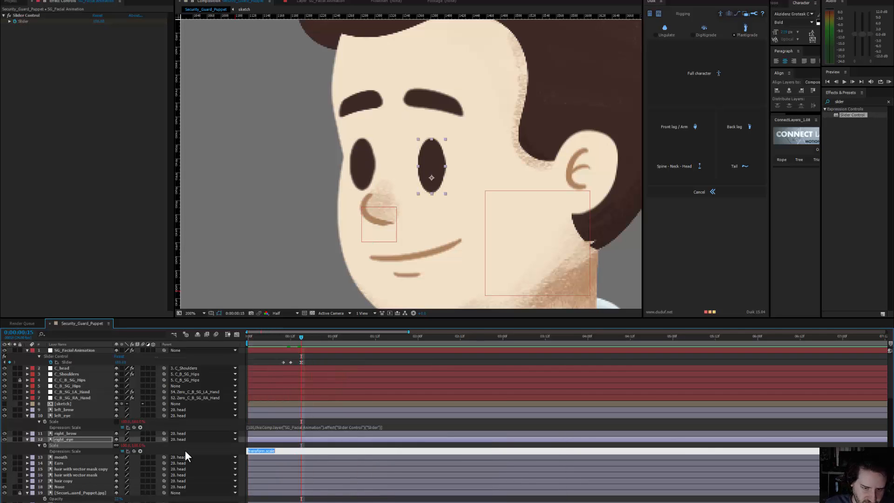
{"action": "key", "text": "ctrl+v"}
{"action": "key", "text": "Return"}
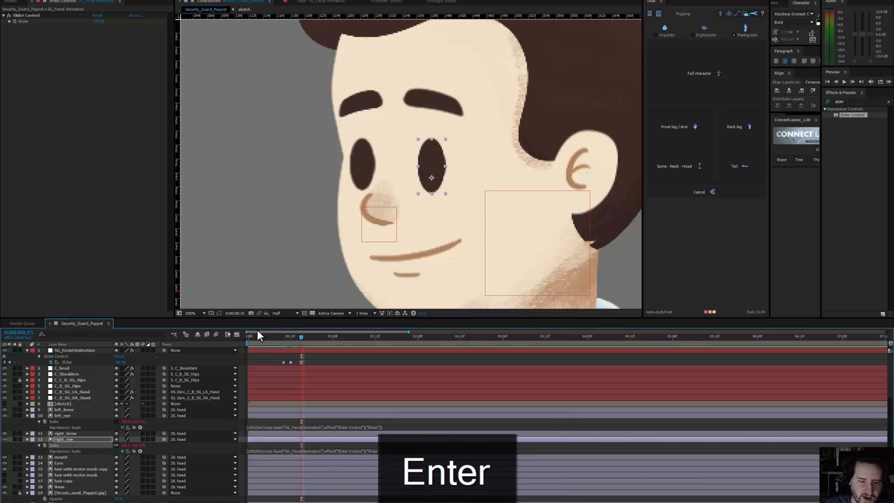
{"action": "left_click_drag", "start_coordinate": [257, 331], "coordinate": [289, 362]}
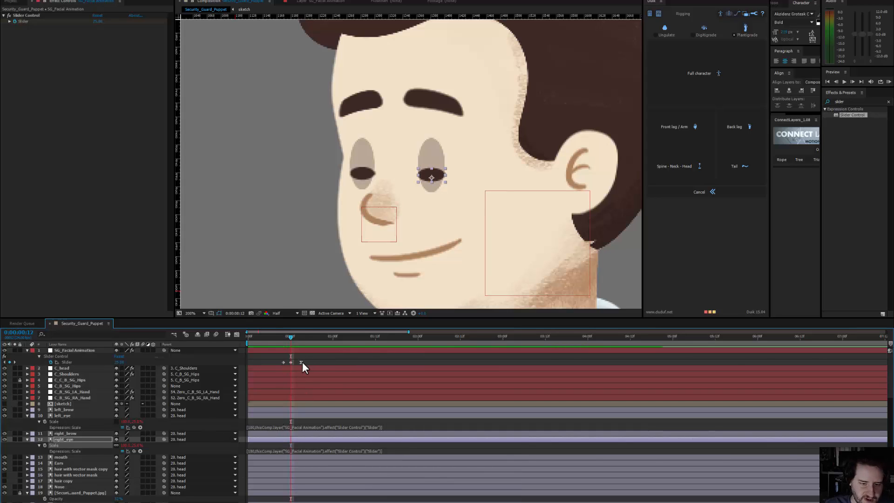
Step: Lower the Slider value of the SG_Facial Animation keyframe at frame 12 to close the eyes further, and scrub through the blink
{"action": "left_click", "coordinate": [300, 351]}
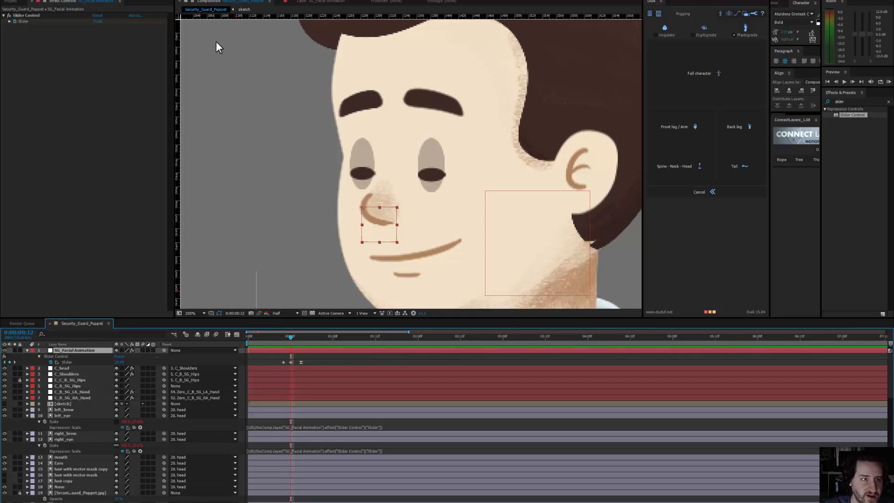
{"action": "left_click", "coordinate": [95, 23]}
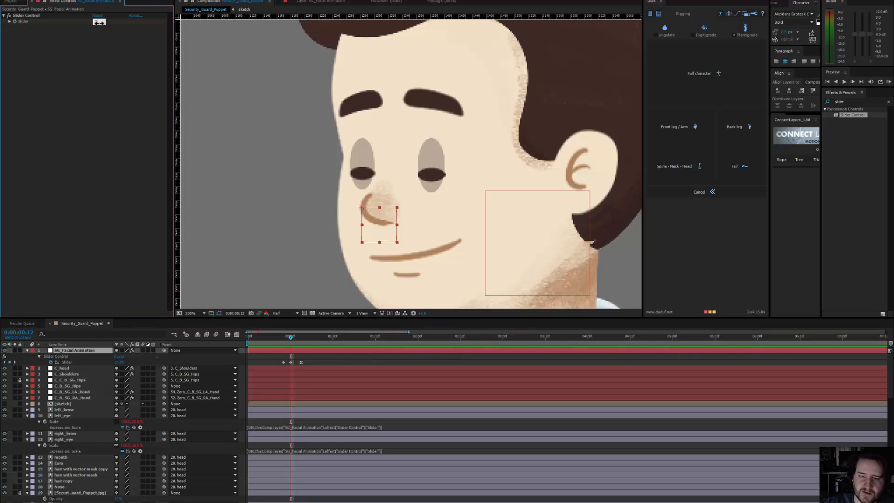
{"action": "key", "text": "Return"}
{"action": "key", "text": "Return"}
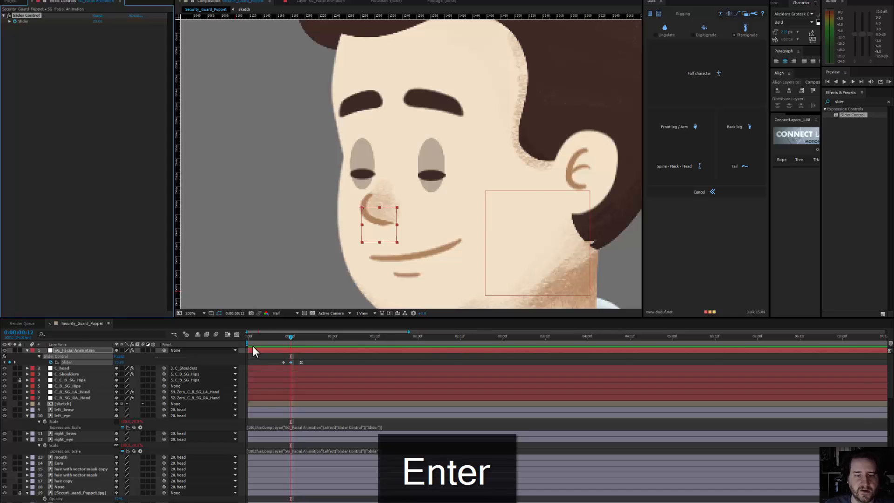
{"action": "left_click_drag", "start_coordinate": [267, 336], "coordinate": [279, 364]}
Step: Copy the three blink keyframes of the Slider and paste them at four further times, including 0:00:02:03 and 0:00:02:18
{"action": "left_click", "coordinate": [301, 362], "text": "ctrl"}
{"action": "left_click", "coordinate": [307, 359]}
{"action": "key", "text": "ctrl+z"}
{"action": "key", "text": "ctrl+c"}
{"action": "left_click", "coordinate": [355, 338]}
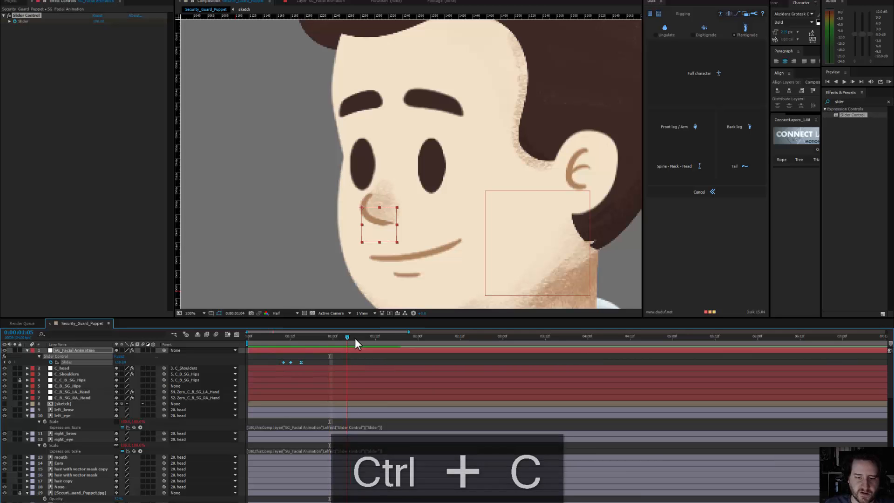
{"action": "key", "text": "ctrl+v"}
{"action": "left_click", "coordinate": [407, 338]}
{"action": "key", "text": "ctrl+v"}
{"action": "left_click", "coordinate": [428, 337]}
{"action": "key", "text": "ctrl+v"}
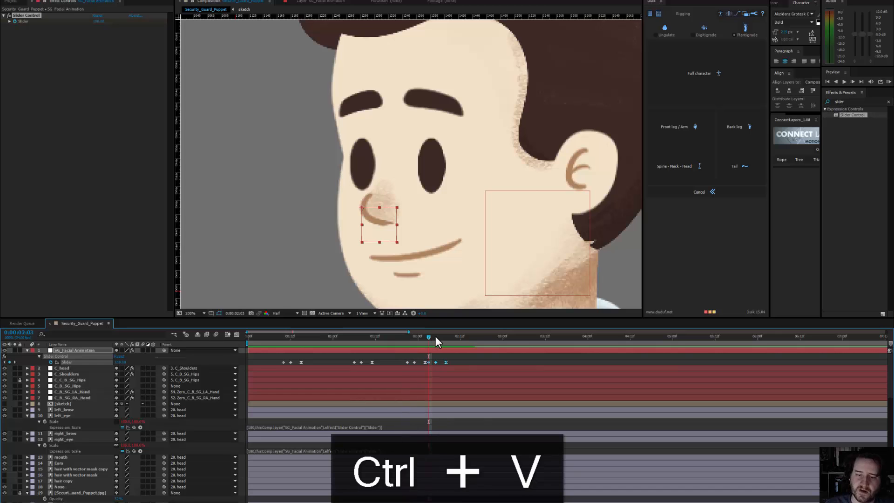
{"action": "key", "text": "ctrl+v"}
Step: End the work area at 0:00:03:11 and play back the repeated blinks with the whole head in view
{"action": "scroll", "coordinate": [428, 233], "scroll_direction": "down", "scroll_amount": 2}
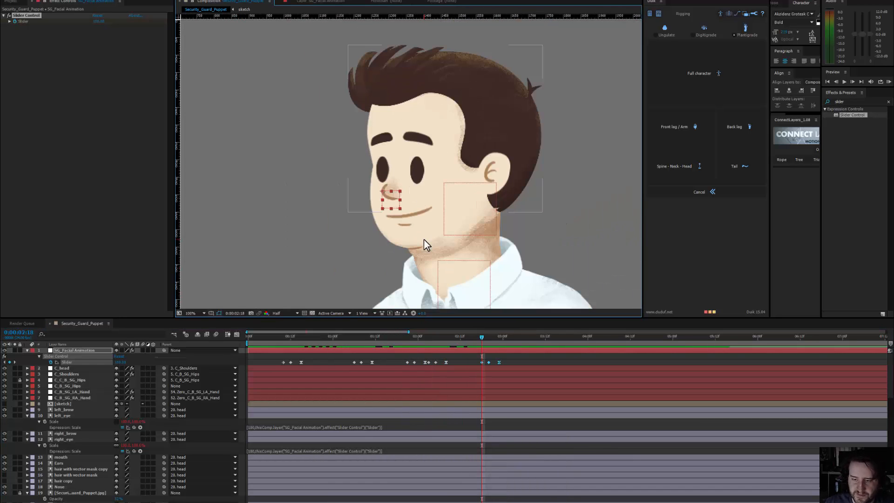
{"action": "left_click", "coordinate": [541, 337]}
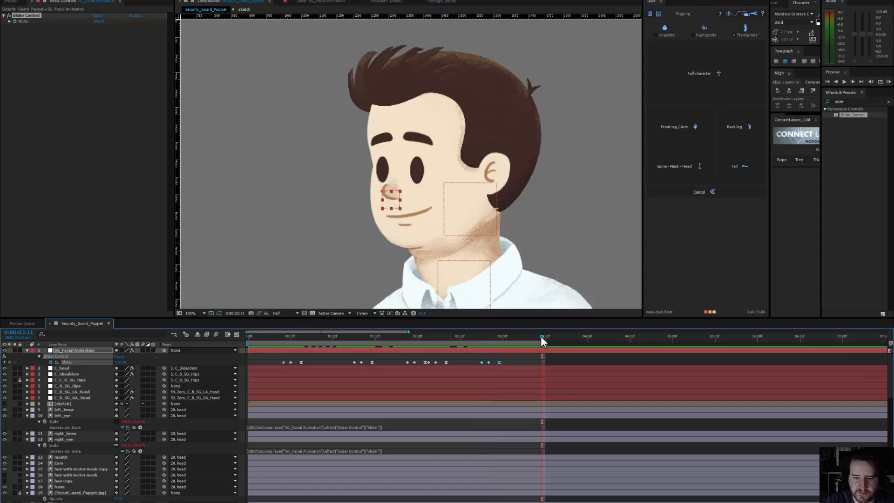
{"action": "key", "text": "space"}
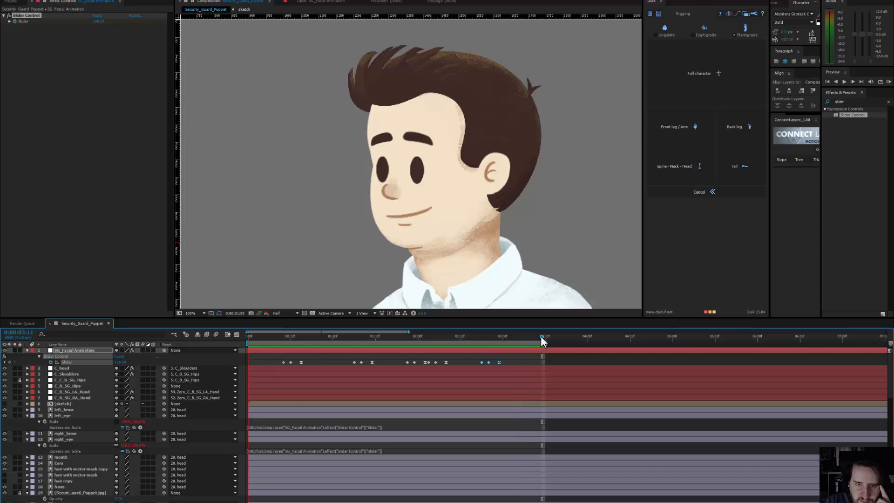
{"action": "key", "text": "space"}
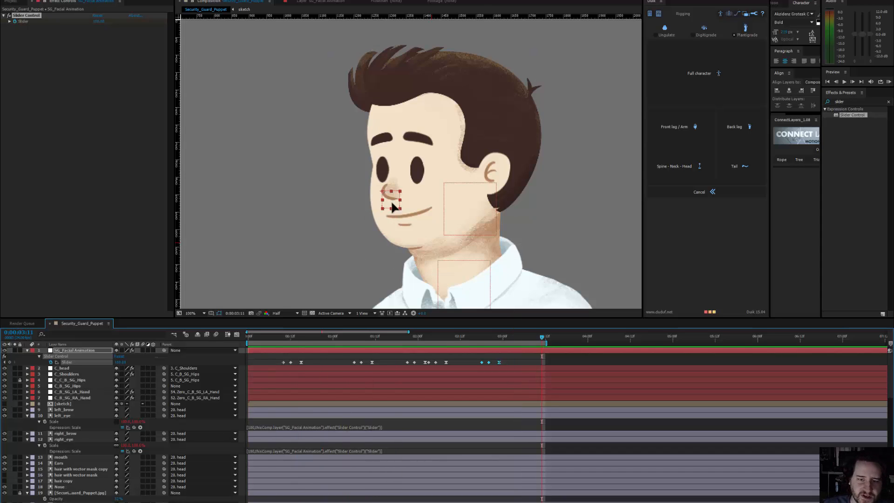
{"action": "key", "text": "ctrl+z"}
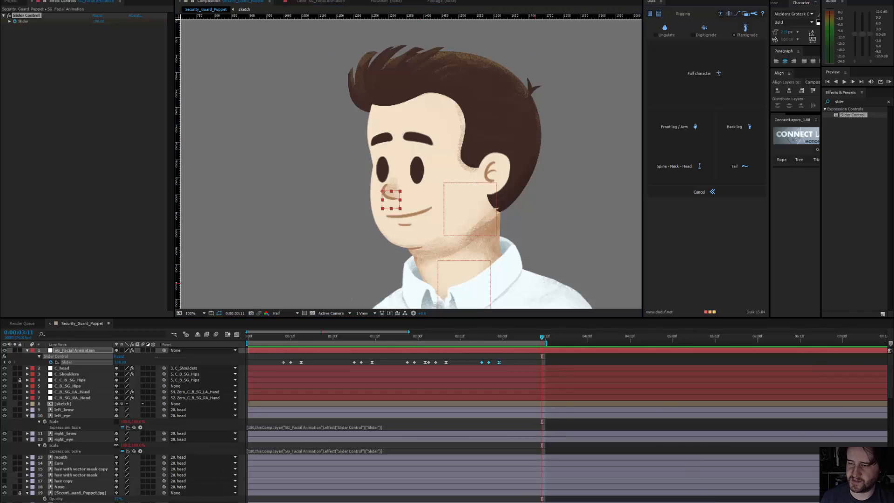
Step: Examine the FacesMethod reference image of face layers driven by a Face Controller expression, and move its window out of the way
{"action": "left_click_drag", "start_coordinate": [294, 39], "coordinate": [170, 62]}
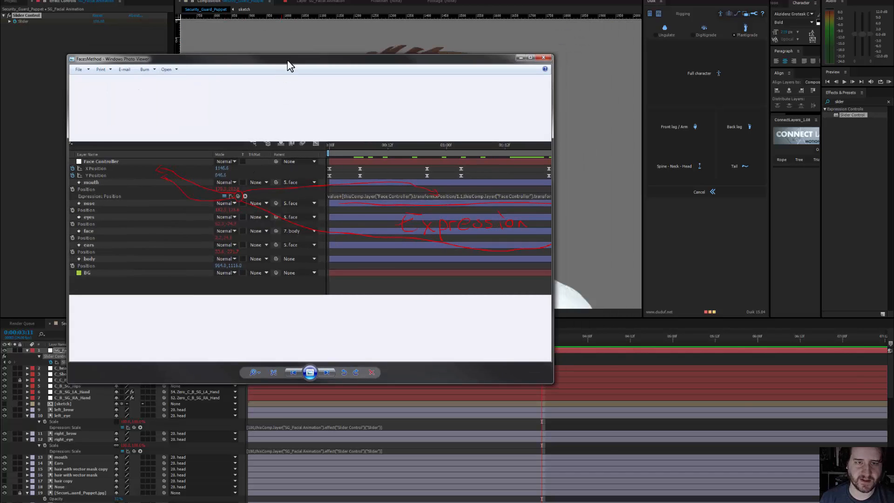
{"action": "left_click_drag", "start_coordinate": [287, 61], "coordinate": [893, 195]}
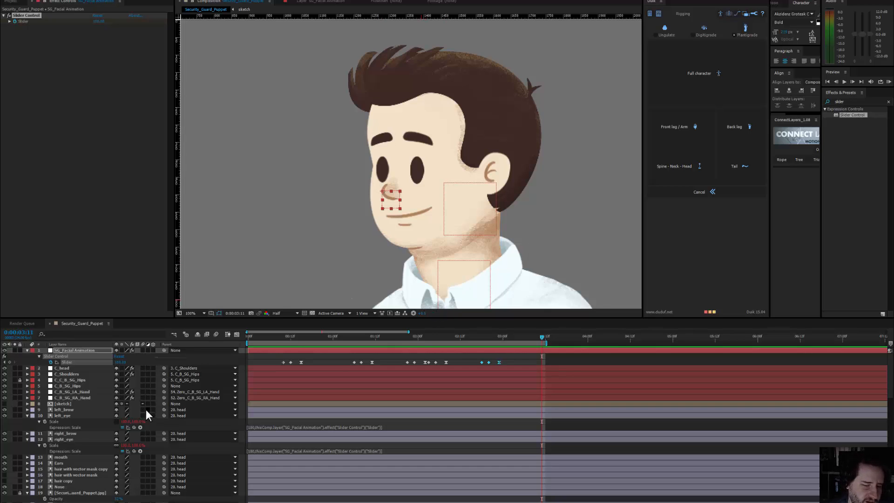
Step: Reveal the Position properties of the left_eye, right_eye and Nose layers in the timeline
{"action": "left_click", "coordinate": [66, 408]}
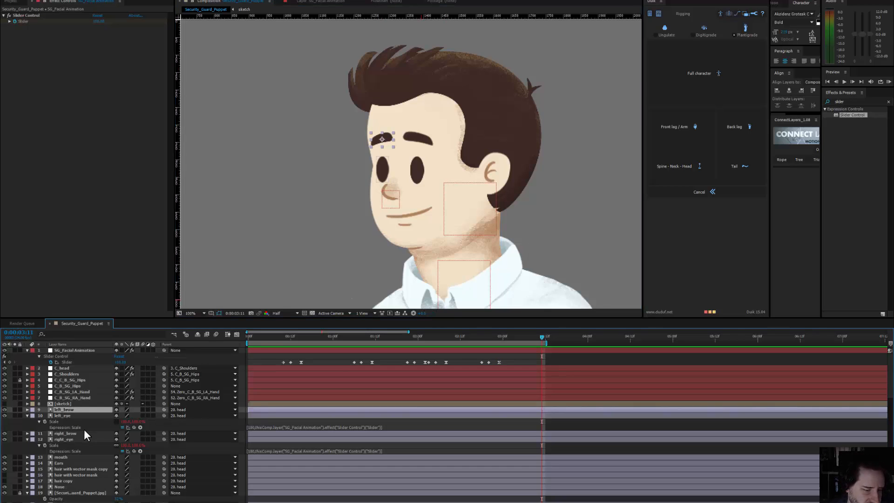
{"action": "left_click", "coordinate": [65, 415]}
{"action": "left_click", "coordinate": [68, 439], "text": "ctrl"}
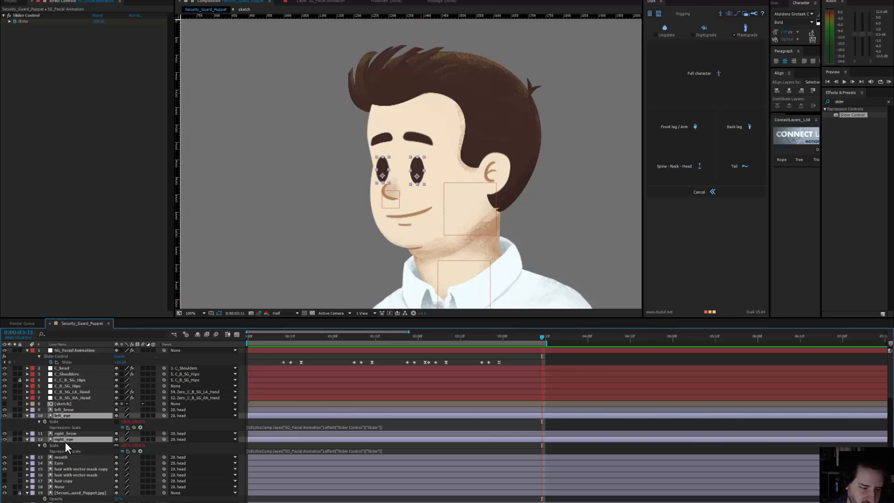
{"action": "key", "text": "p"}
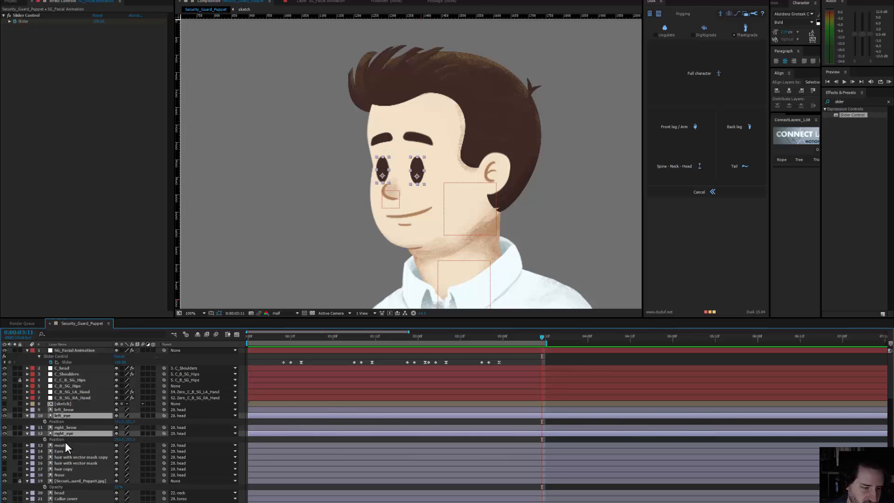
{"action": "left_click", "coordinate": [58, 474]}
{"action": "key", "text": "p"}
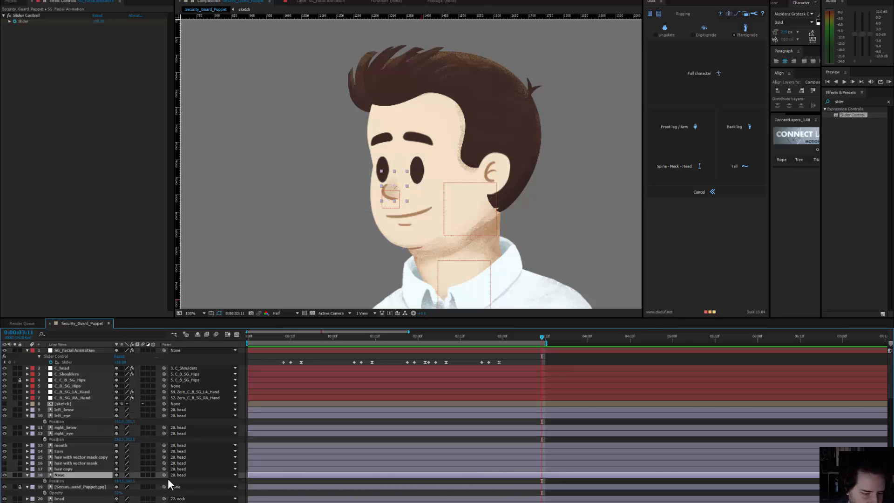
Step: Parent the Nose layer to SG_Facial Animation and that controller to the head layer, testing the nose movement and undoing the test
{"action": "left_click_drag", "start_coordinate": [164, 475], "coordinate": [82, 348]}
{"action": "left_click", "coordinate": [82, 348]}
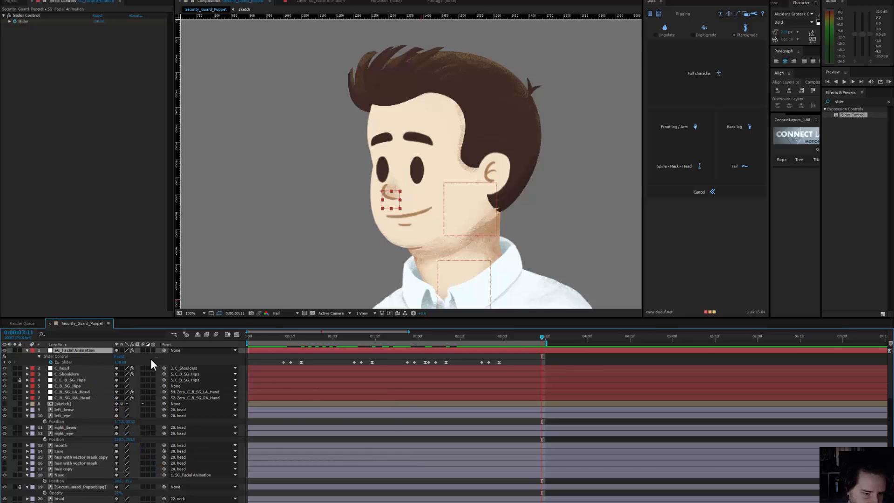
{"action": "left_click", "coordinate": [180, 351]}
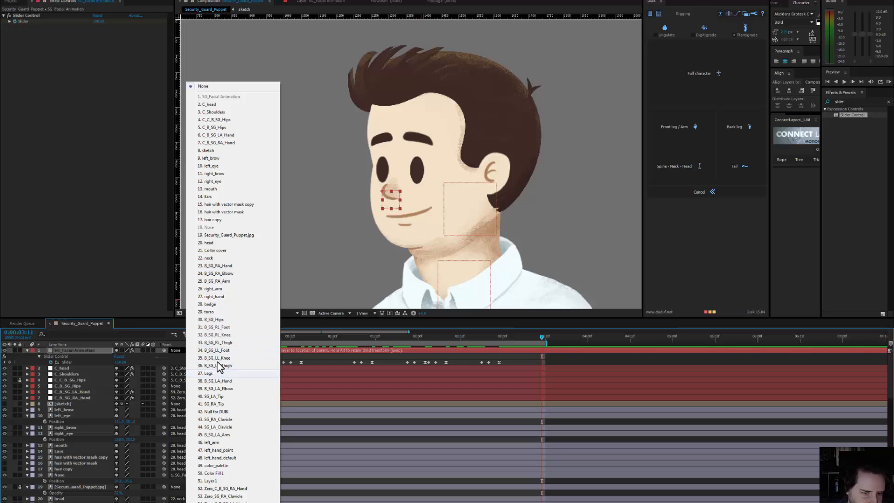
{"action": "left_click", "coordinate": [219, 242]}
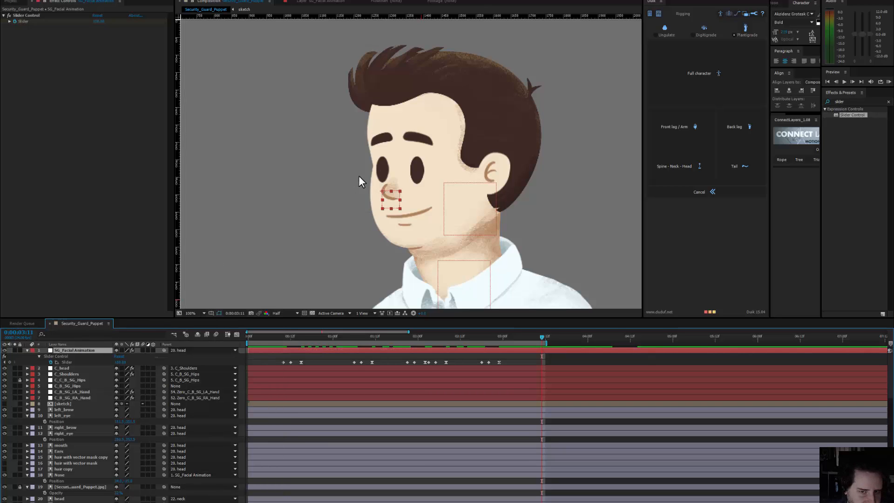
{"action": "mouse_move", "coordinate": [392, 200]}
{"action": "left_mouse_down"}
{"action": "mouse_move", "coordinate": [368, 196]}
{"action": "mouse_move", "coordinate": [380, 199]}
{"action": "left_mouse_up"}
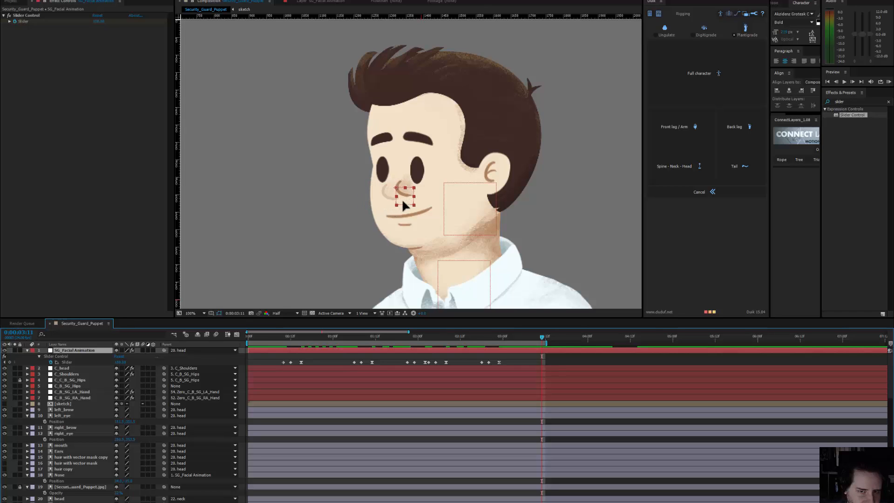
{"action": "key", "text": "ctrl+z"}
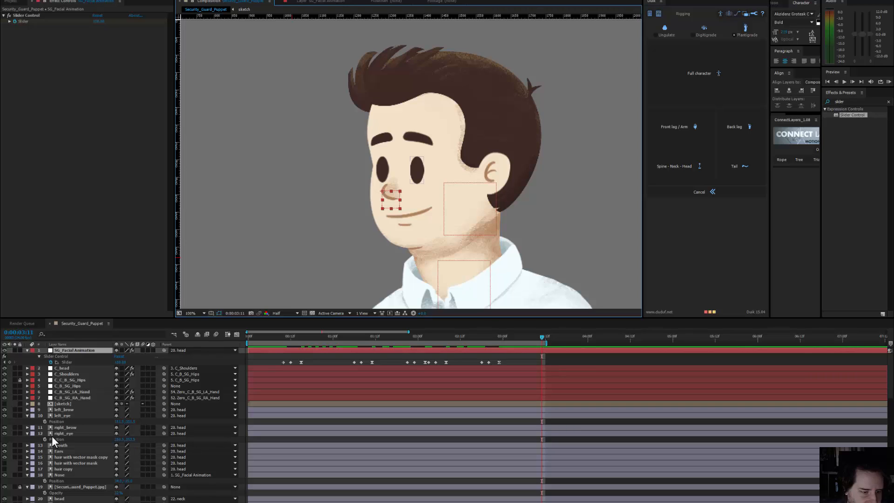
Step: Add an expression to left_eye's Position and point it to the SG_Facial Animation layer
{"action": "left_click", "coordinate": [57, 417]}
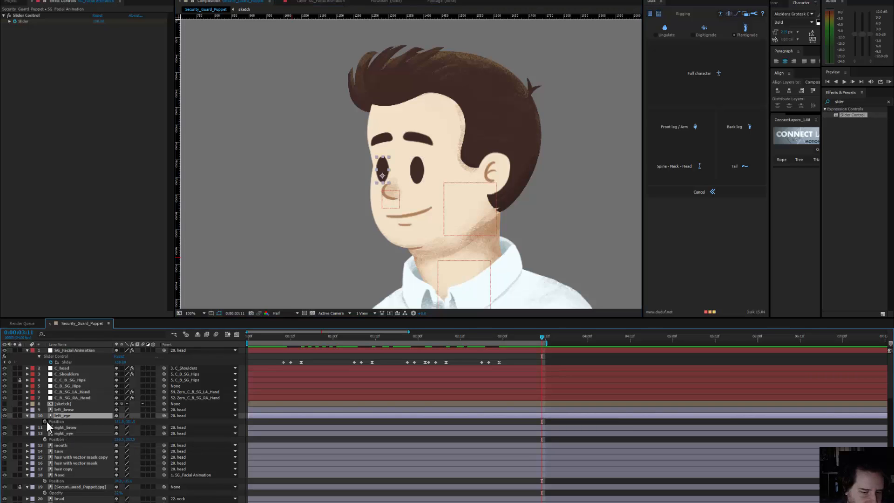
{"action": "left_click", "coordinate": [47, 421], "text": "alt"}
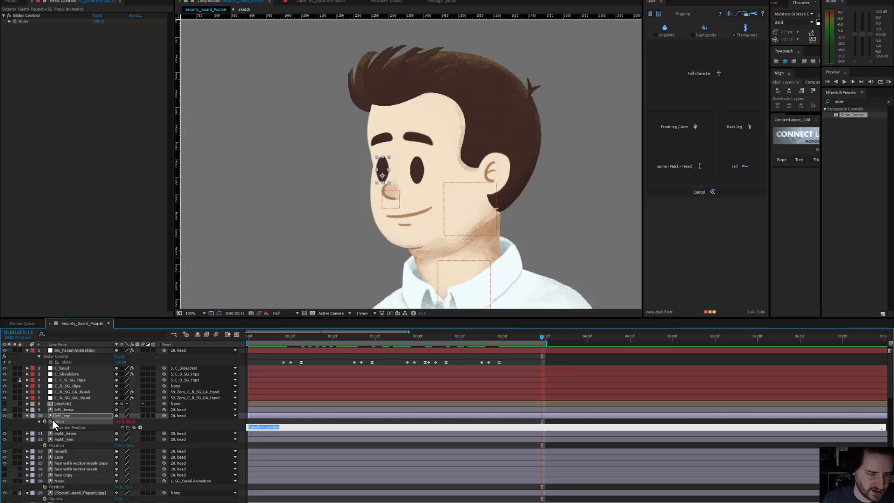
{"action": "left_click_drag", "start_coordinate": [134, 427], "coordinate": [80, 350]}
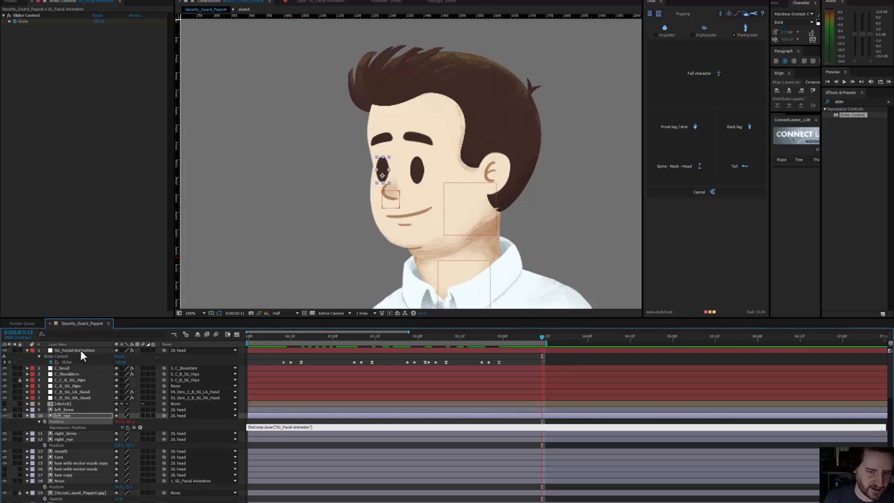
{"action": "key", "text": "Return"}
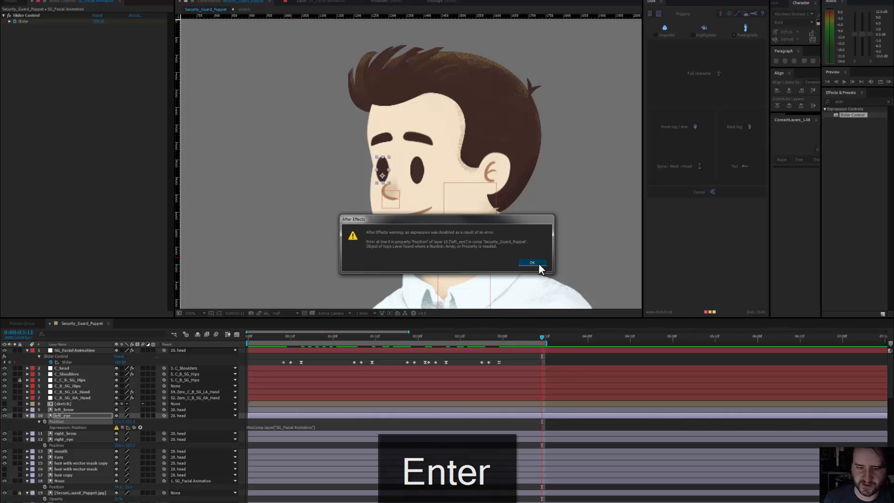
{"action": "left_click", "coordinate": [535, 262]}
Step: Try appending /2 to the left_eye Position expression
{"action": "left_click", "coordinate": [328, 424]}
{"action": "left_click", "coordinate": [334, 424]}
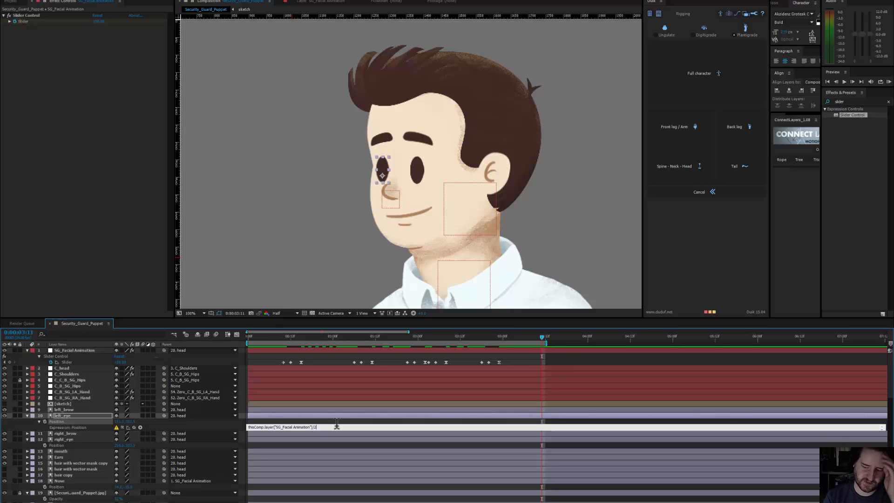
{"action": "key", "text": "Return"}
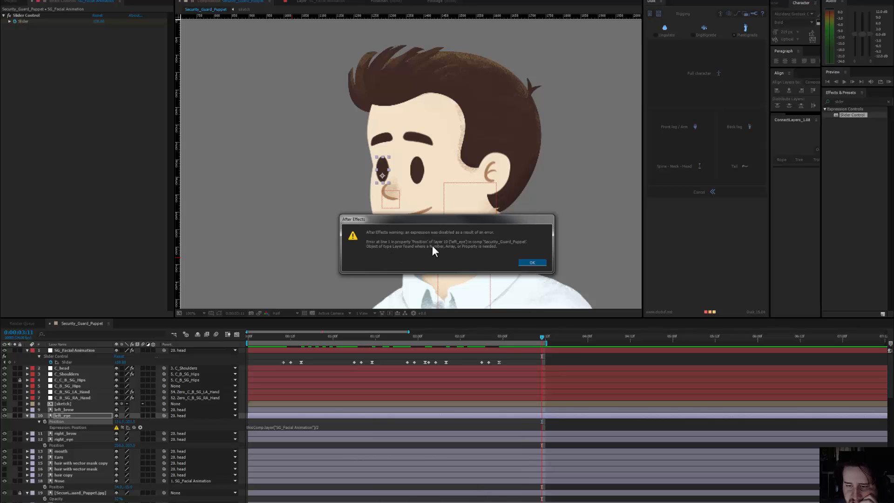
{"action": "left_click", "coordinate": [524, 263]}
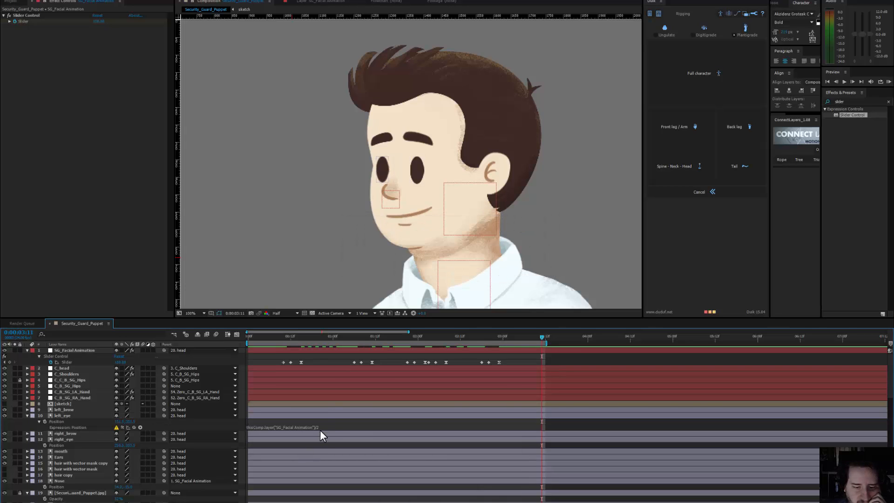
Step: Try enclosing the whole left_eye Position expression in parentheses
{"action": "left_click", "coordinate": [326, 426]}
{"action": "left_click", "coordinate": [326, 426]}
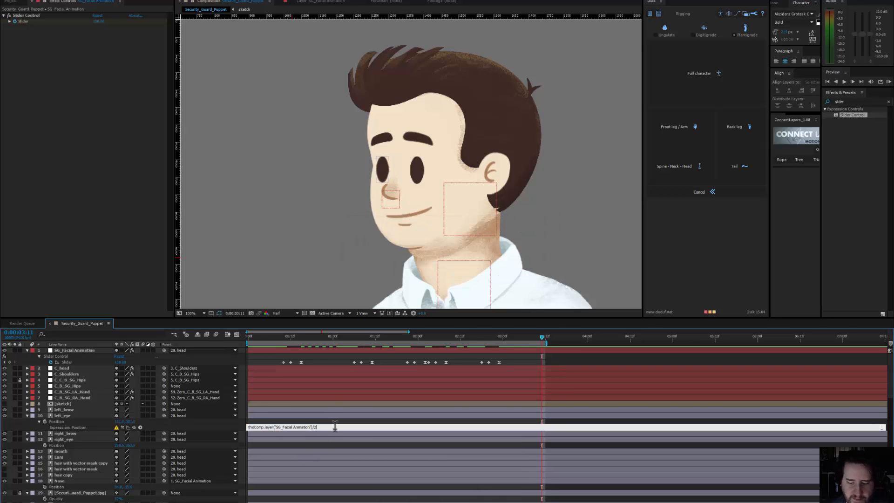
{"action": "type", "text": ")"}
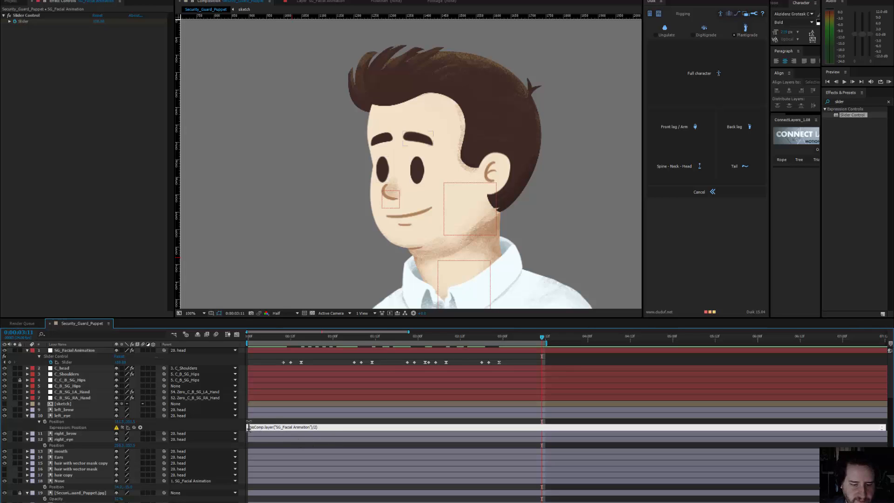
{"action": "type", "text": "("}
{"action": "key", "text": "Return"}
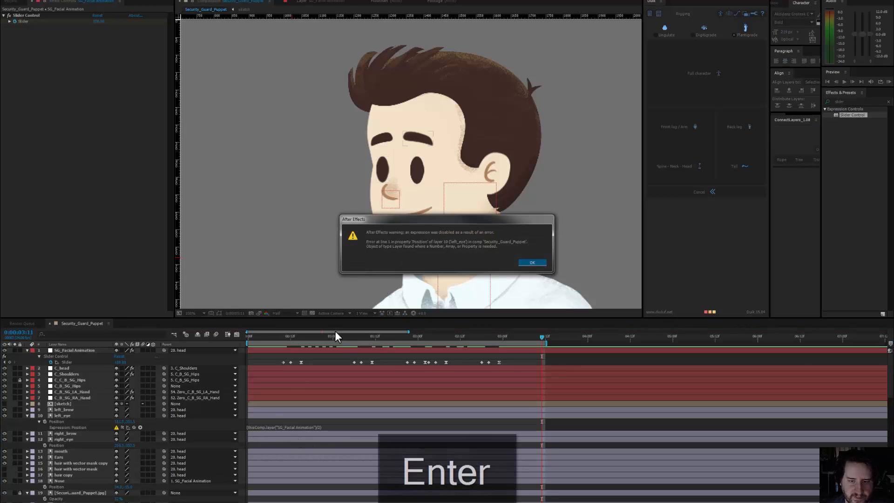
{"action": "left_click", "coordinate": [532, 263]}
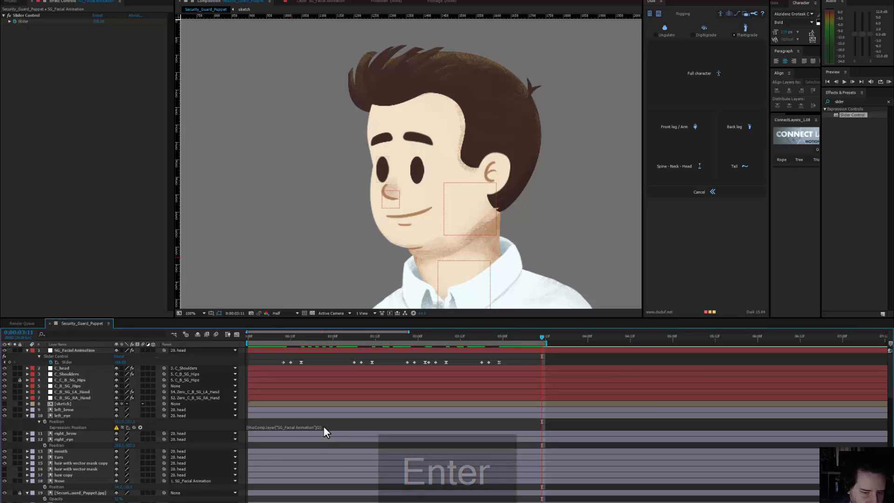
Step: Reveal SG_Facial Animation's Position and link the left_eye Position expression to that property
{"action": "left_click", "coordinate": [320, 427]}
{"action": "left_click_drag", "start_coordinate": [318, 427], "coordinate": [75, 350]}
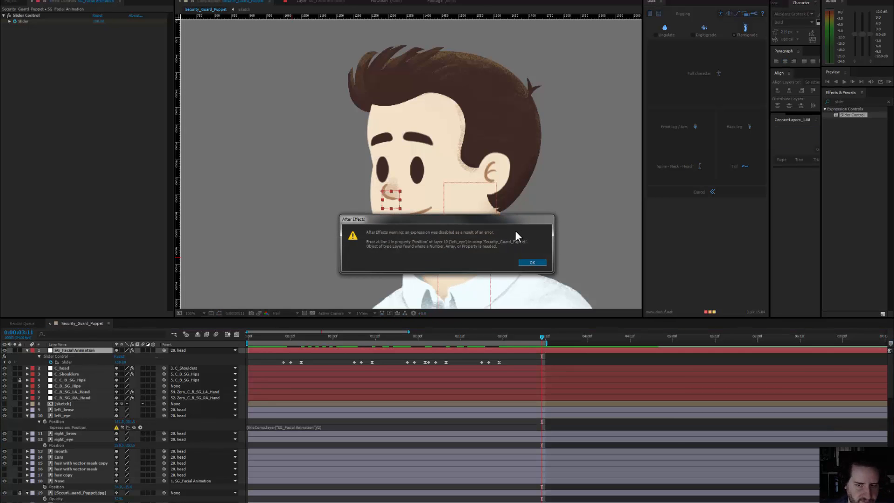
{"action": "left_click", "coordinate": [532, 263]}
{"action": "key", "text": "p"}
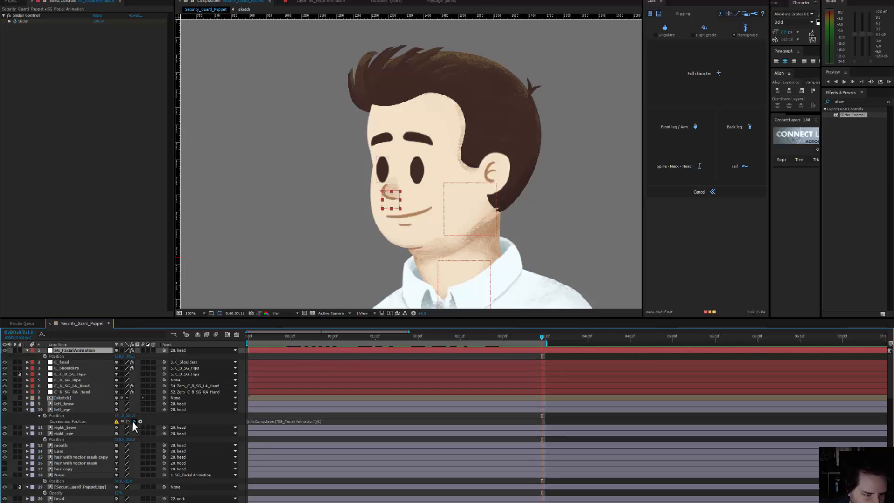
{"action": "left_click_drag", "start_coordinate": [132, 420], "coordinate": [64, 357]}
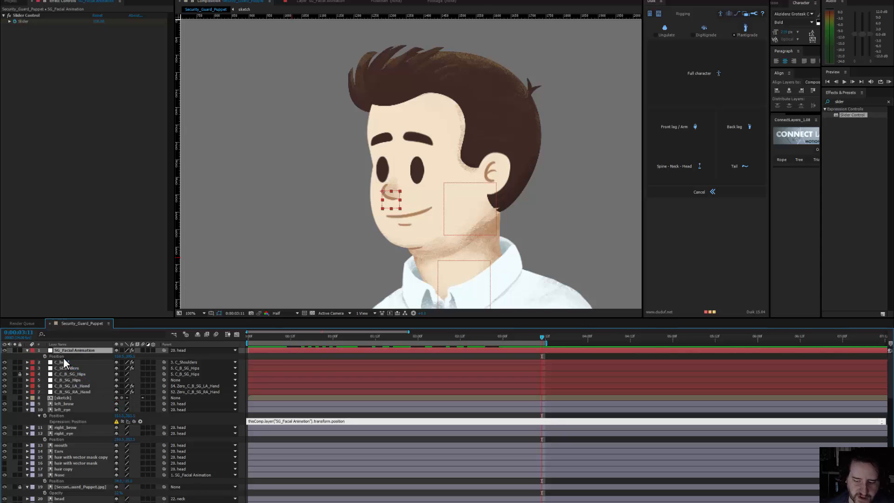
{"action": "key", "text": "Return"}
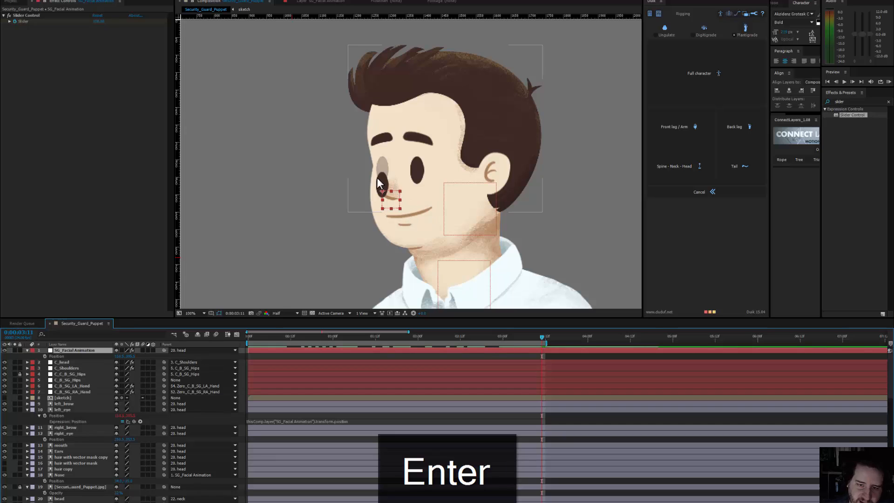
Step: Keyframe SG_Facial Animation's Position, holding the current pose before 0:00:01:00 and moving the controller up and toward the ear at 0:00:01:00
{"action": "left_click", "coordinate": [71, 410]}
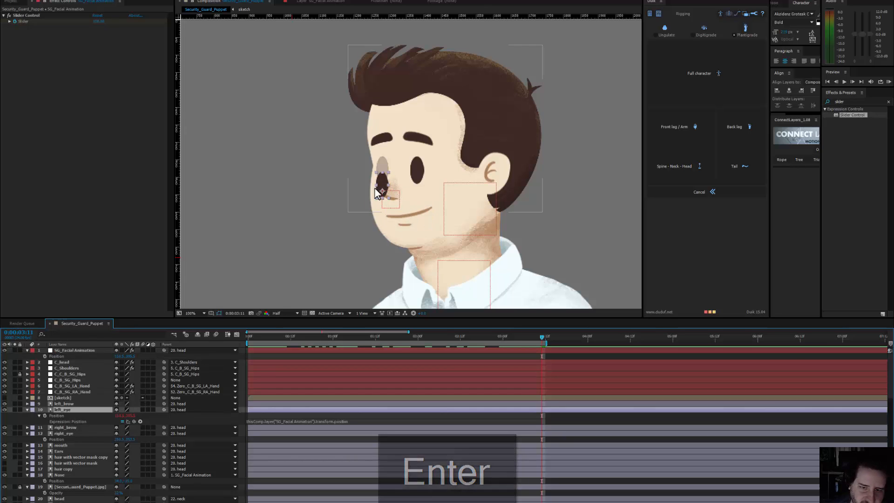
{"action": "key", "text": "period"}
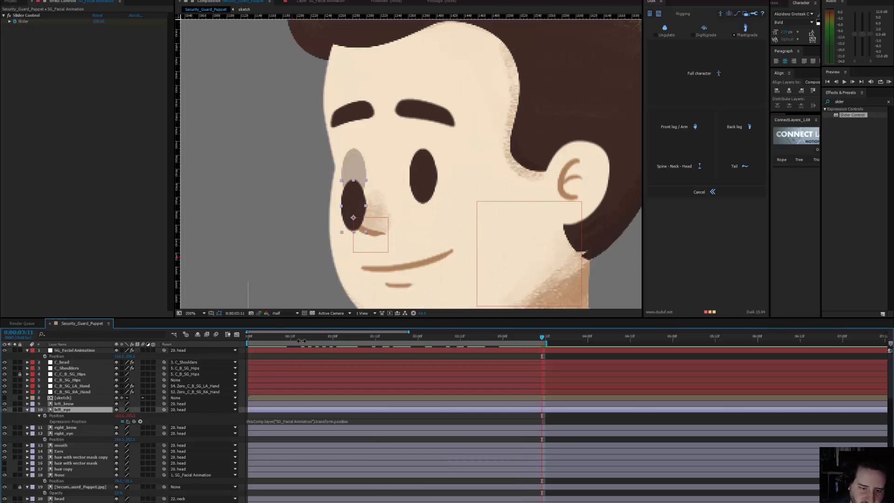
{"action": "left_click", "coordinate": [312, 336]}
{"action": "mouse_move", "coordinate": [340, 342]}
{"action": "left_mouse_down"}
{"action": "mouse_move", "coordinate": [434, 342]}
{"action": "mouse_move", "coordinate": [332, 352]}
{"action": "left_mouse_up"}
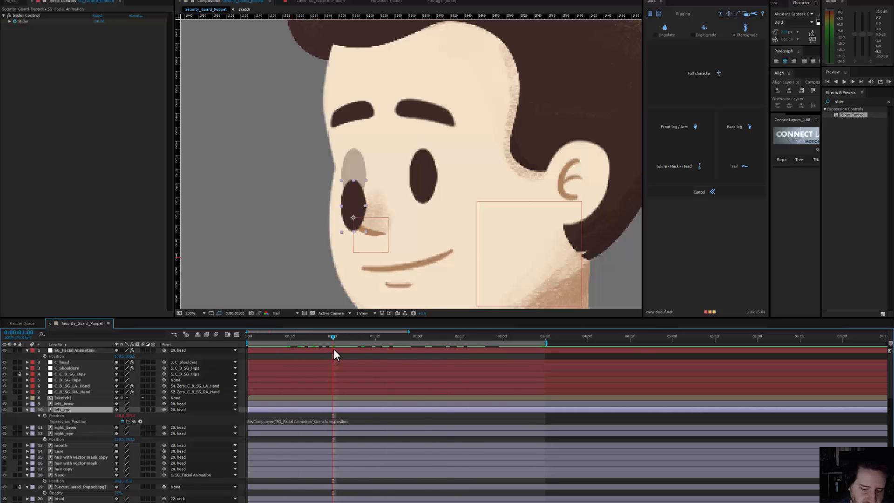
{"action": "left_click", "coordinate": [333, 349]}
{"action": "key", "text": "p"}
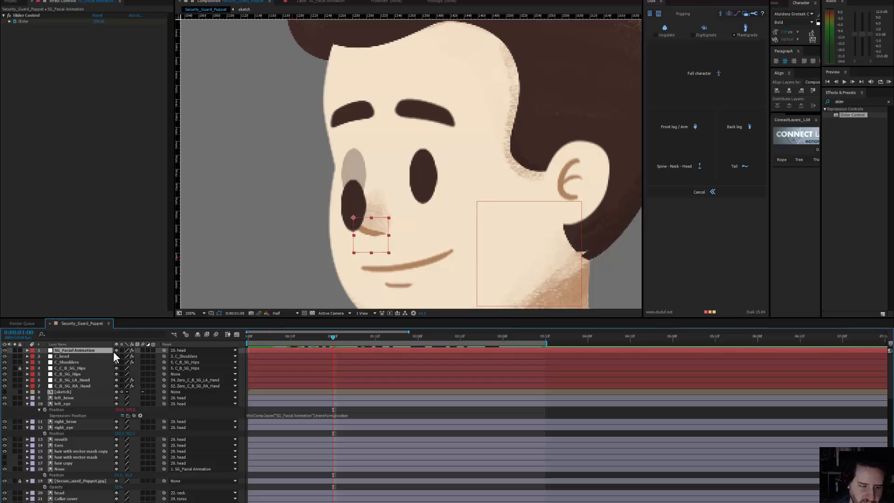
{"action": "key", "text": "p"}
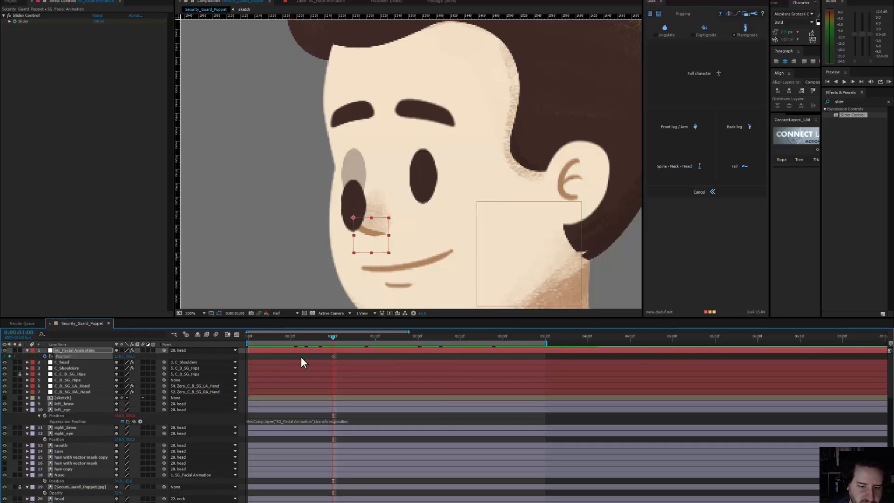
{"action": "left_click_drag", "start_coordinate": [377, 238], "coordinate": [420, 195]}
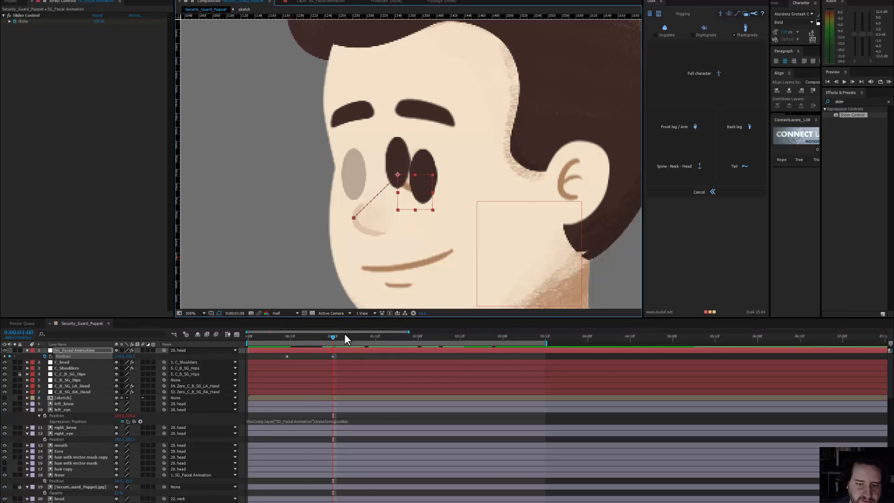
Step: Copy the 0:00:01:00 Position keyframe to a later time, move the controller toward the face's front at 0:00:02:13, and return to the start
{"action": "key", "text": "ctrl+c"}
{"action": "left_click_drag", "start_coordinate": [353, 336], "coordinate": [465, 339]}
{"action": "key", "text": "ctrl+v"}
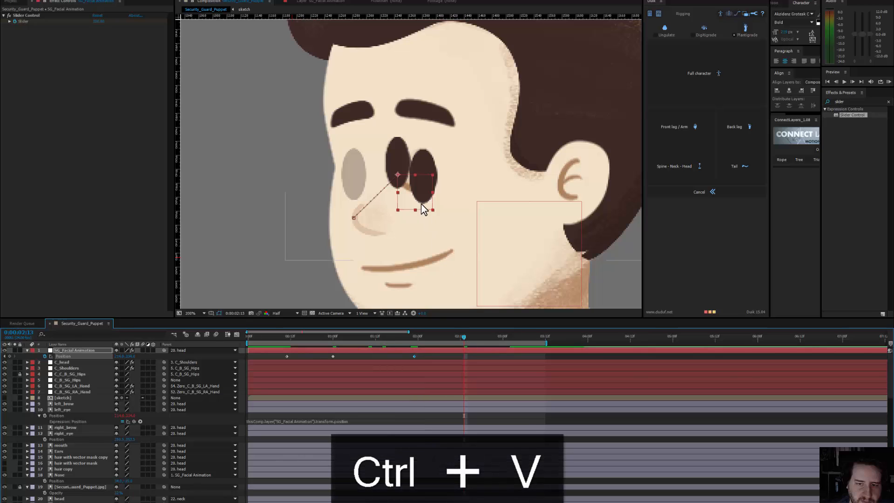
{"action": "left_click_drag", "start_coordinate": [426, 207], "coordinate": [363, 203]}
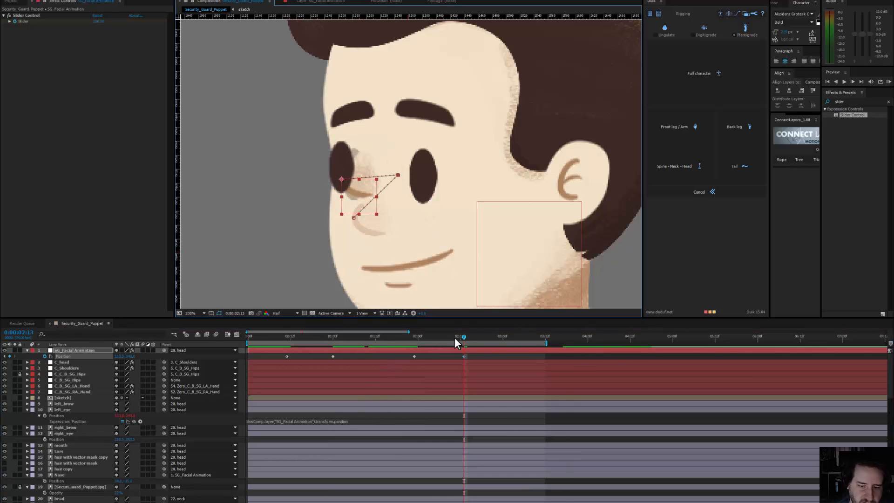
{"action": "left_click_drag", "start_coordinate": [454, 337], "coordinate": [206, 333]}
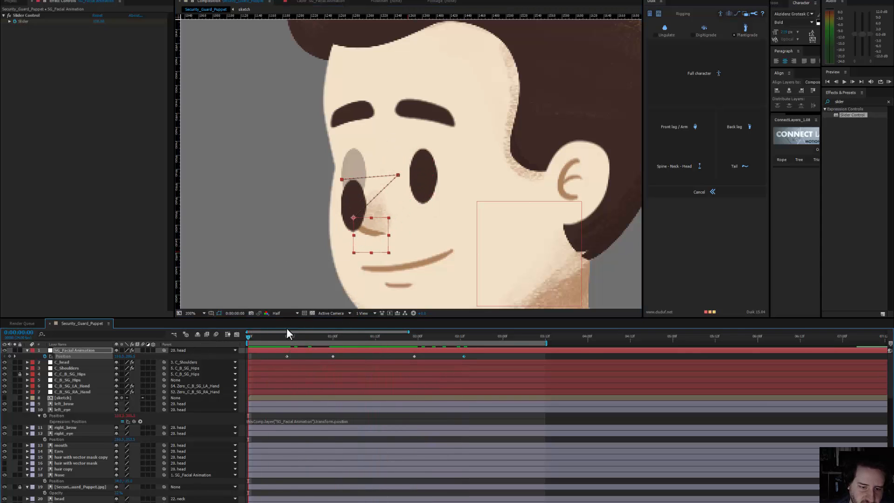
Step: Edit the left_eye Position expression to read value+thisComp.layer("SG_Facial Animation").transform.position
{"action": "left_click", "coordinate": [248, 421]}
{"action": "key", "text": "Left"}
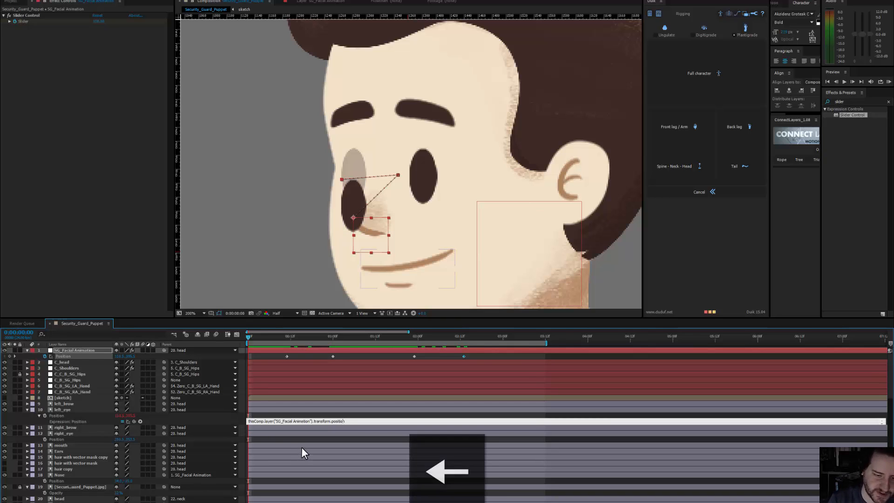
{"action": "key", "text": "Right"}
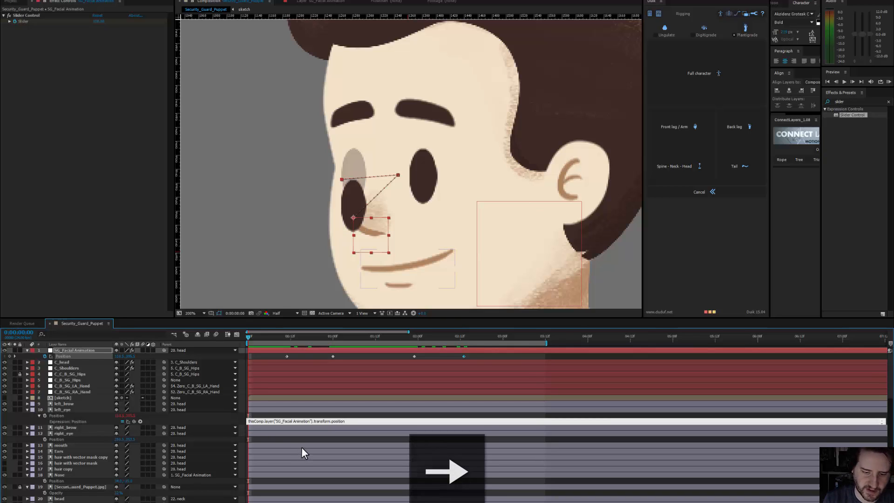
{"action": "key", "text": "Left"}
{"action": "key", "text": "Left"}
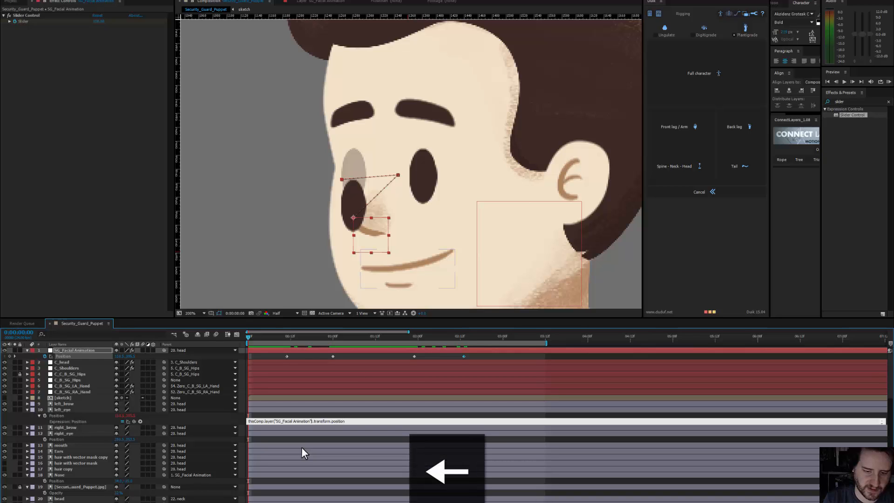
{"action": "key", "text": "Left"}
{"action": "key", "text": "Left"}
{"action": "key", "text": "Left"}
{"action": "key", "text": "Left"}
{"action": "key", "text": "Left"}
{"action": "key", "text": "Left"}
{"action": "key", "text": "Left"}
{"action": "key", "text": "Left"}
{"action": "key", "text": "Left"}
{"action": "key", "text": "Left"}
{"action": "key", "text": "Left"}
{"action": "key", "text": "Left"}
{"action": "key", "text": "Left"}
{"action": "key", "text": "Left"}
{"action": "key", "text": "Left"}
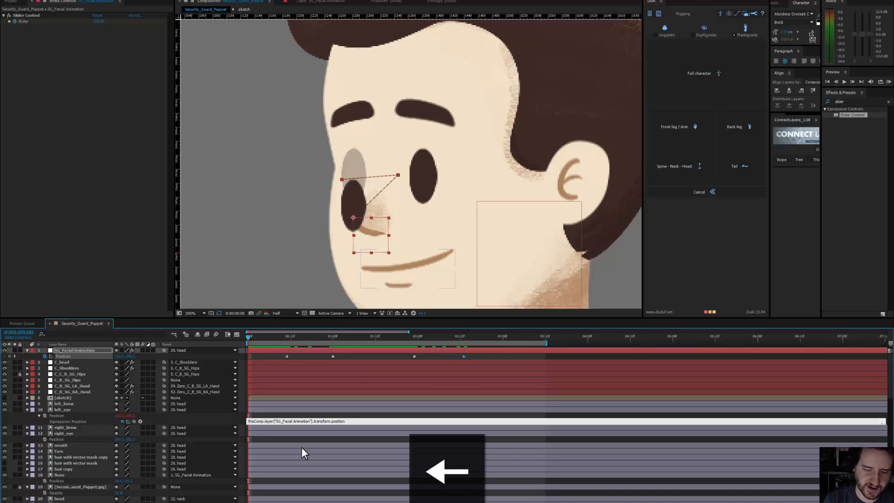
{"action": "type", "text": "value"}
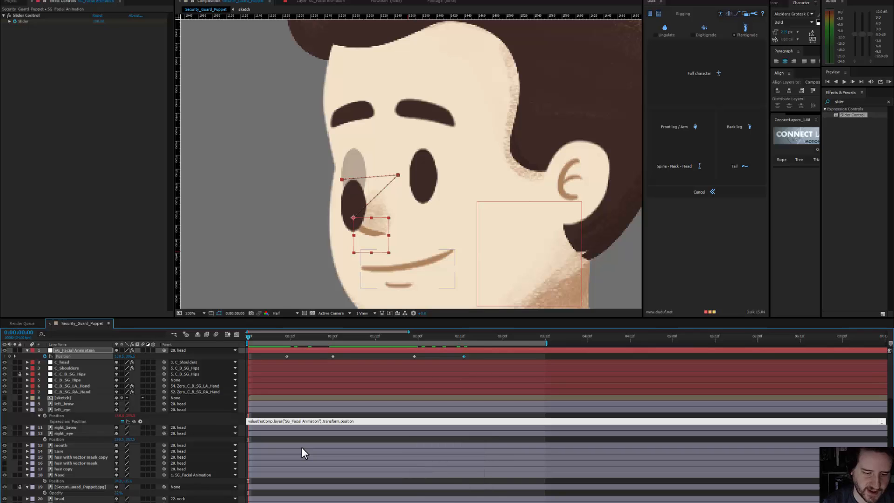
{"action": "type", "text": "+"}
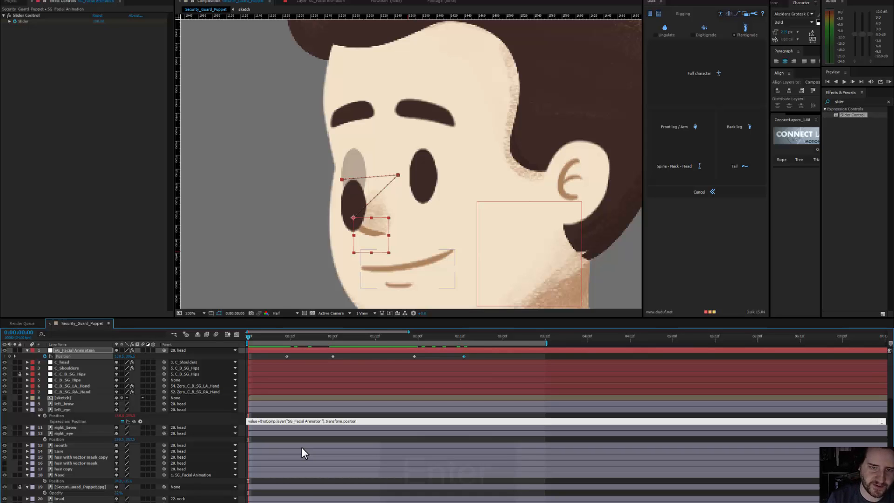
{"action": "key", "text": "KP_Enter"}
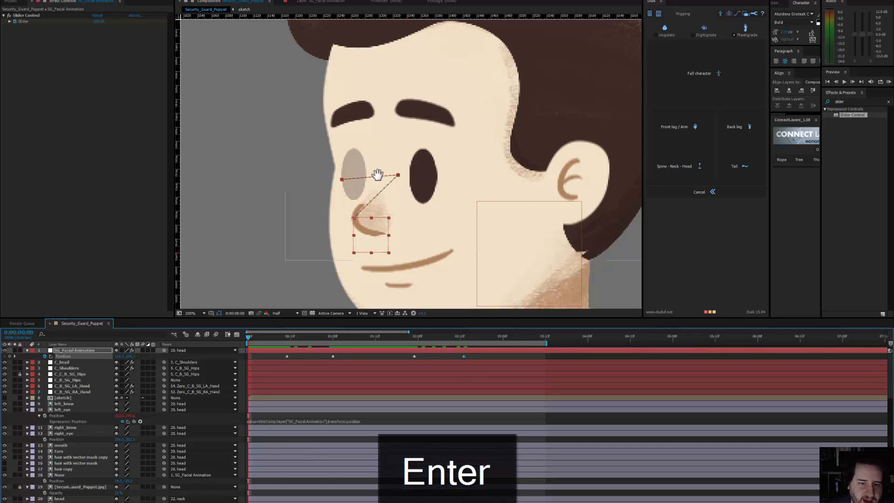
Step: Move left_eye from the shirt collar back to its original place on the face and scrub the animation to check it
{"action": "left_click_drag", "start_coordinate": [377, 175], "coordinate": [397, 161]}
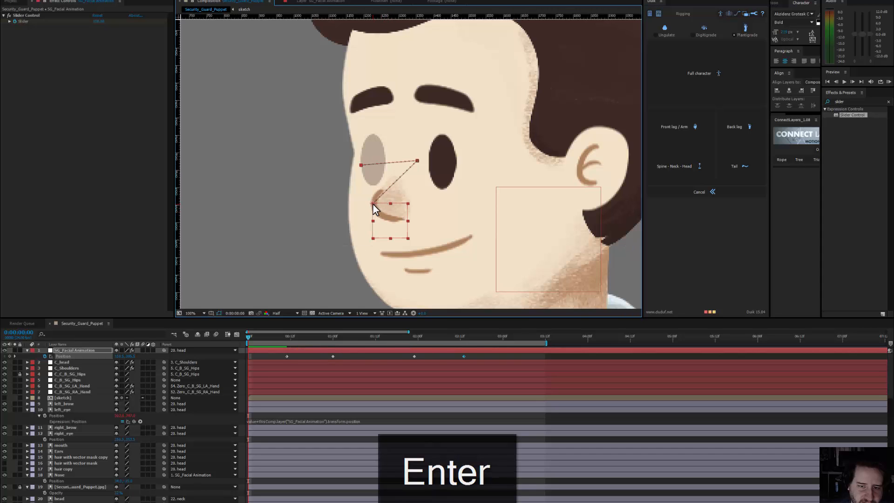
{"action": "scroll", "coordinate": [419, 186], "scroll_direction": "down", "scroll_amount": 2}
{"action": "scroll", "coordinate": [393, 184], "scroll_direction": "down", "scroll_amount": 1}
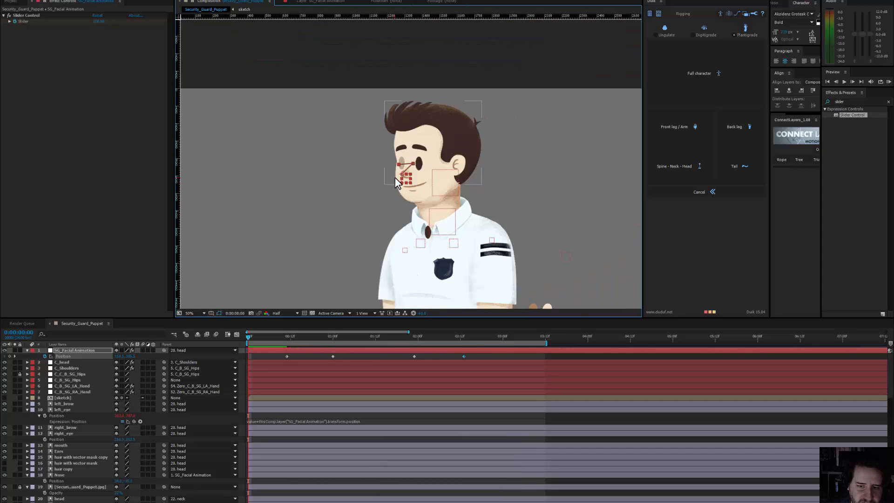
{"action": "left_click_drag", "start_coordinate": [395, 177], "coordinate": [478, 175]}
{"action": "left_click_drag", "start_coordinate": [495, 201], "coordinate": [246, 162]}
{"action": "left_click_drag", "start_coordinate": [382, 256], "coordinate": [439, 112]}
{"action": "scroll", "coordinate": [416, 166], "scroll_direction": "down", "scroll_amount": 2}
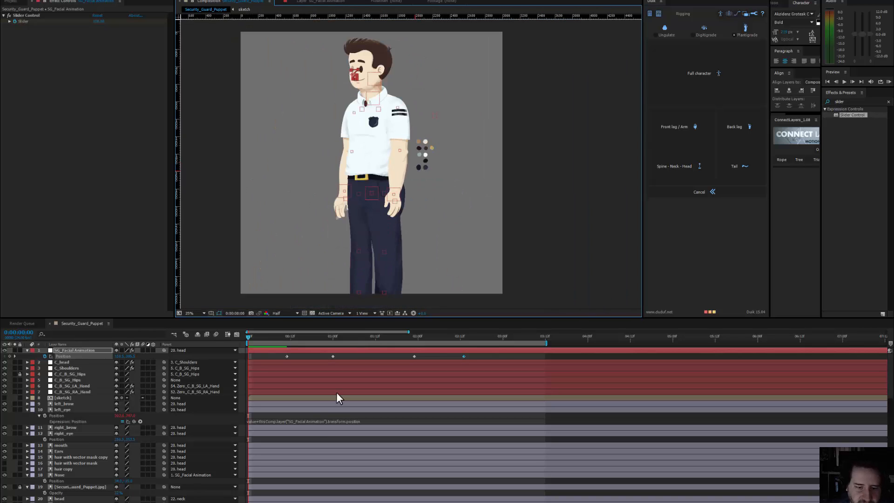
{"action": "left_click", "coordinate": [76, 409]}
{"action": "scroll", "coordinate": [325, 230], "scroll_direction": "up", "scroll_amount": 4}
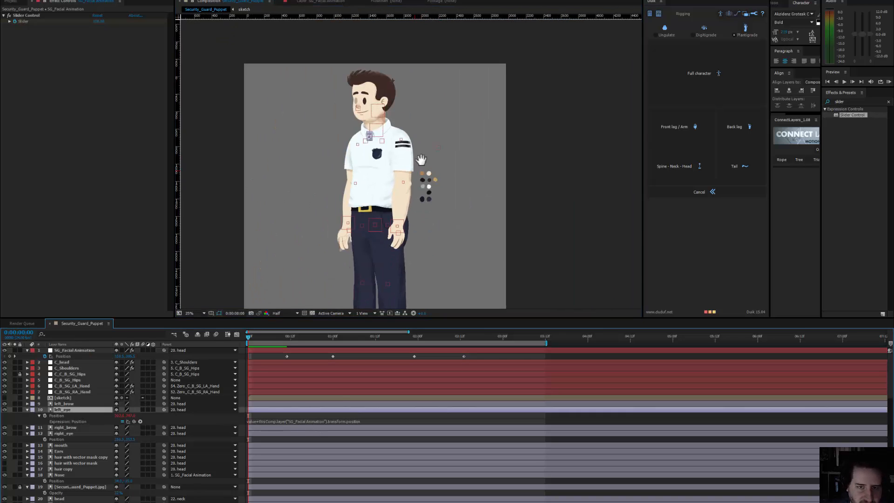
{"action": "left_click_drag", "start_coordinate": [325, 230], "coordinate": [395, 245]}
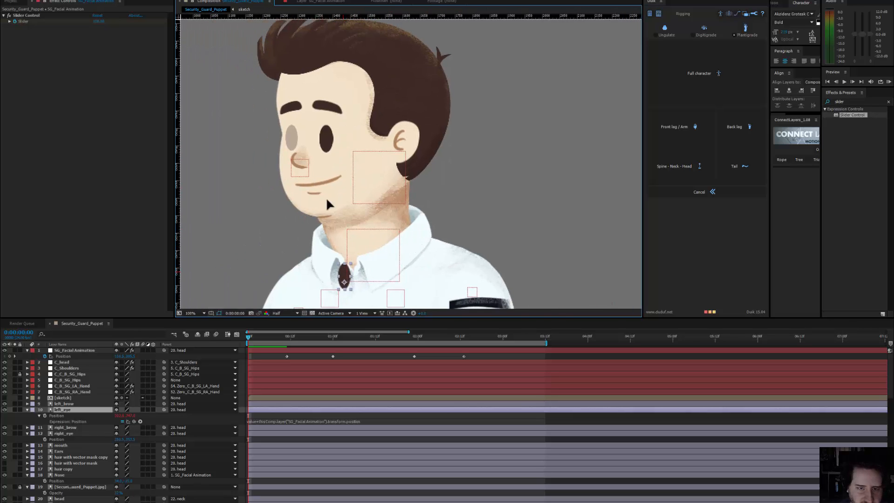
{"action": "left_click_drag", "start_coordinate": [326, 197], "coordinate": [358, 182]}
{"action": "left_click_drag", "start_coordinate": [275, 337], "coordinate": [235, 352]}
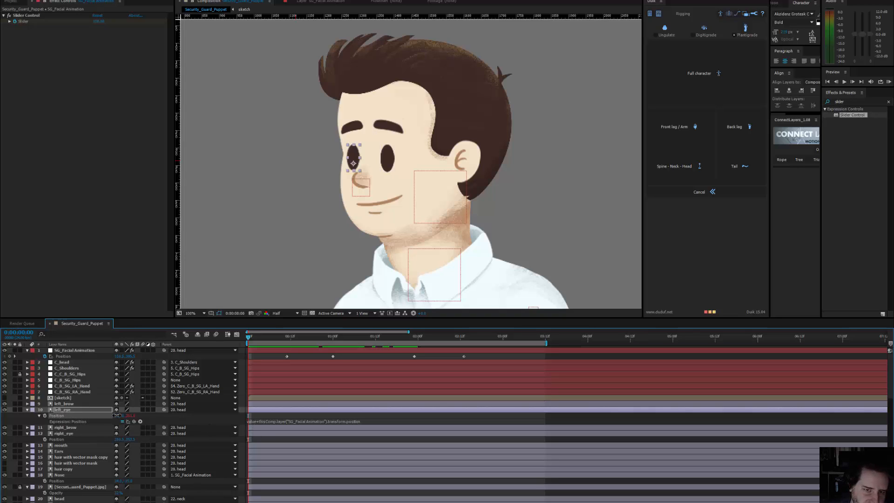
{"action": "left_click_drag", "start_coordinate": [116, 415], "coordinate": [116, 413]}
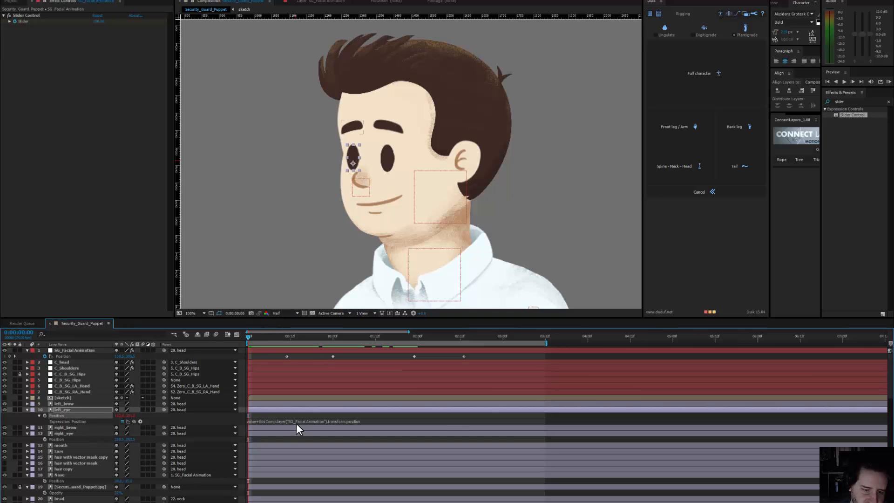
Step: Divide the controller position by 1.5 in the left_eye Position expression and move the eye back to its original place
{"action": "left_click", "coordinate": [364, 421]}
{"action": "left_click", "coordinate": [371, 420]}
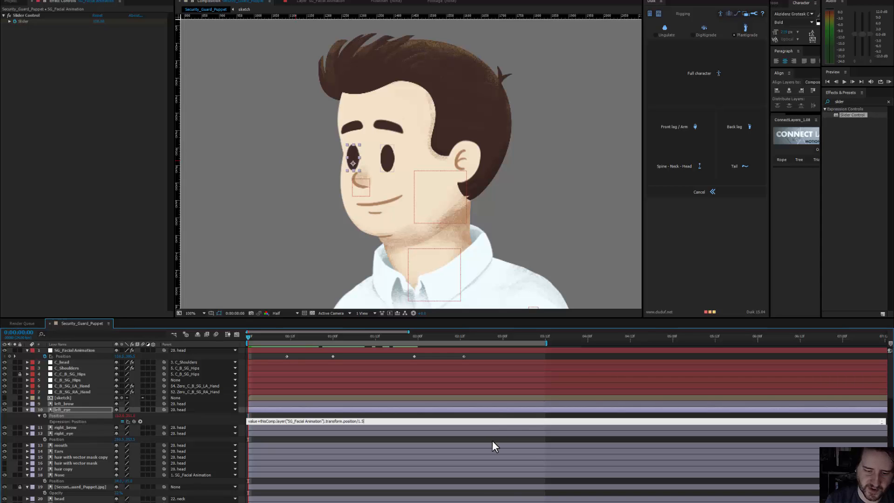
{"action": "key", "text": "Return"}
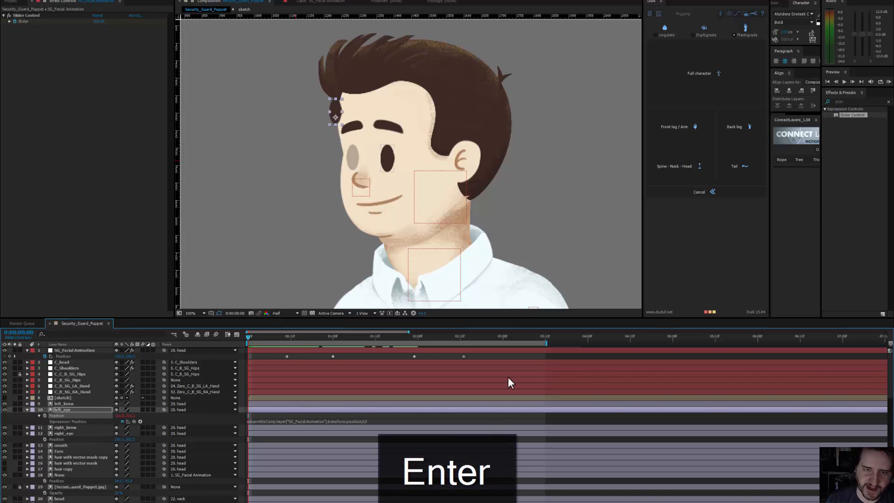
{"action": "left_click", "coordinate": [336, 124]}
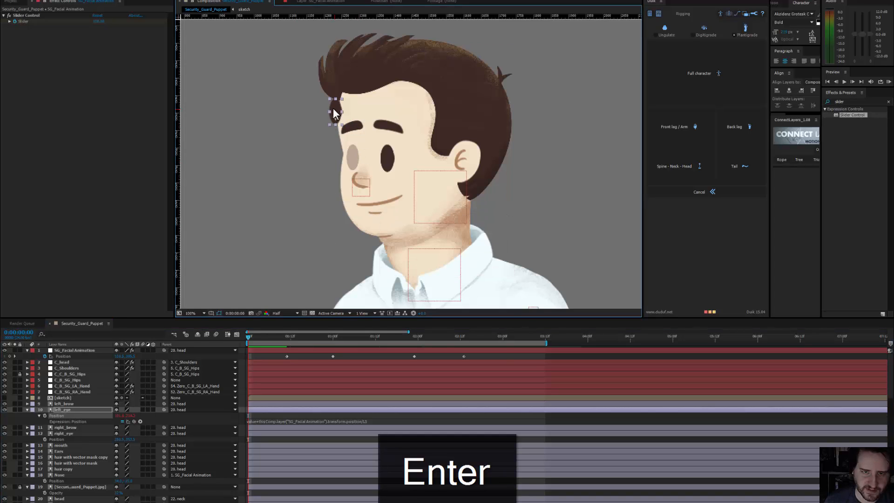
{"action": "left_click_drag", "start_coordinate": [336, 117], "coordinate": [351, 155]}
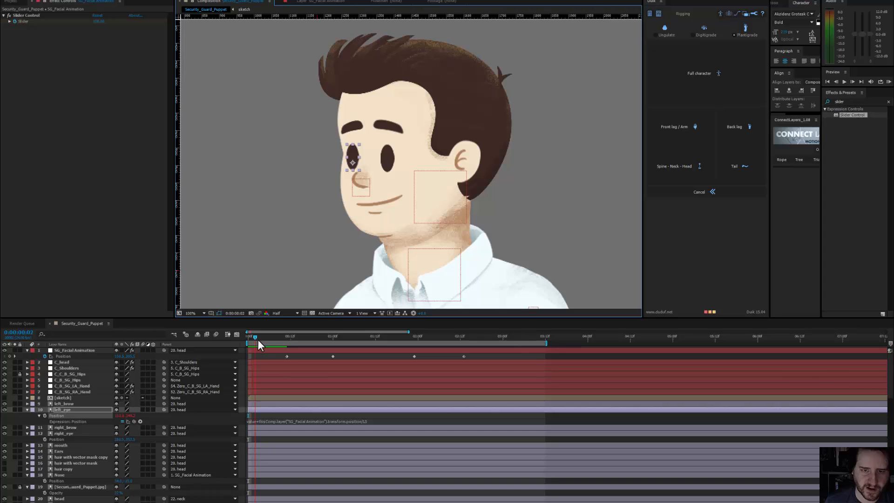
{"action": "left_click_drag", "start_coordinate": [278, 341], "coordinate": [230, 362]}
Step: Copy the left_eye Position expression to right_eye's Position and move right_eye back to its original place on the face
{"action": "left_click", "coordinate": [306, 420]}
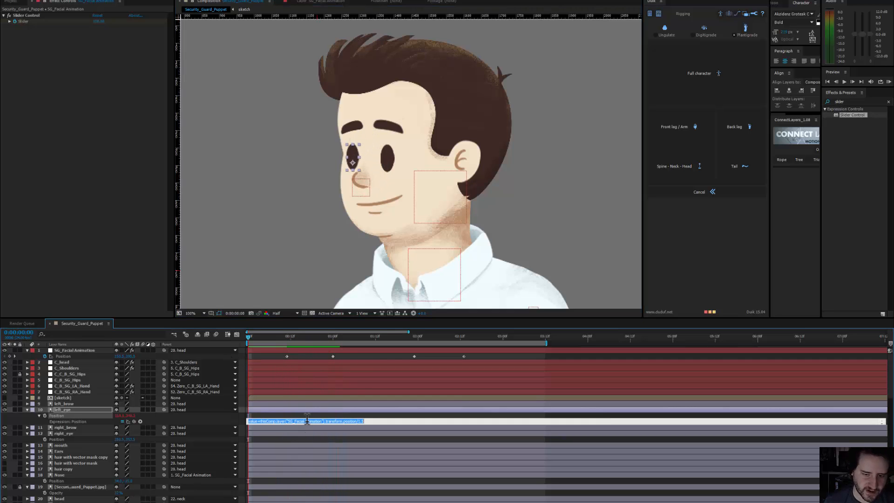
{"action": "key", "text": "ctrl+c"}
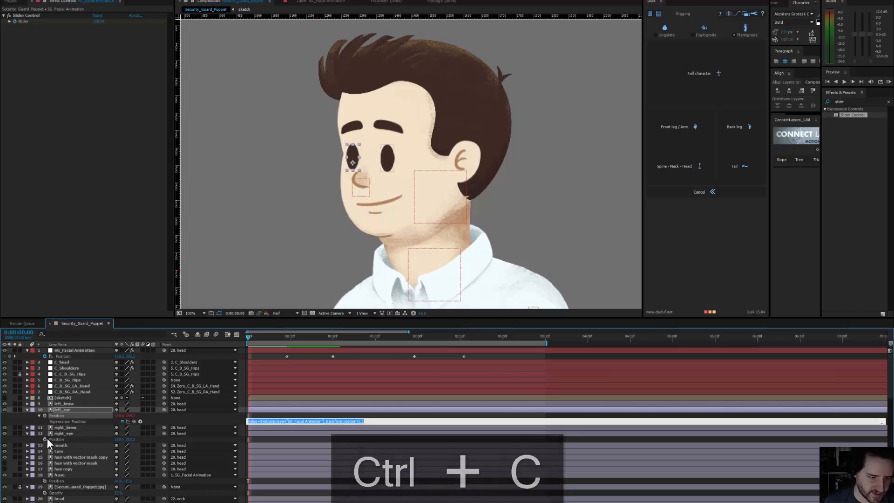
{"action": "left_click", "coordinate": [45, 439], "text": "alt"}
{"action": "key", "text": "ctrl+v"}
{"action": "key", "text": "KP_Enter"}
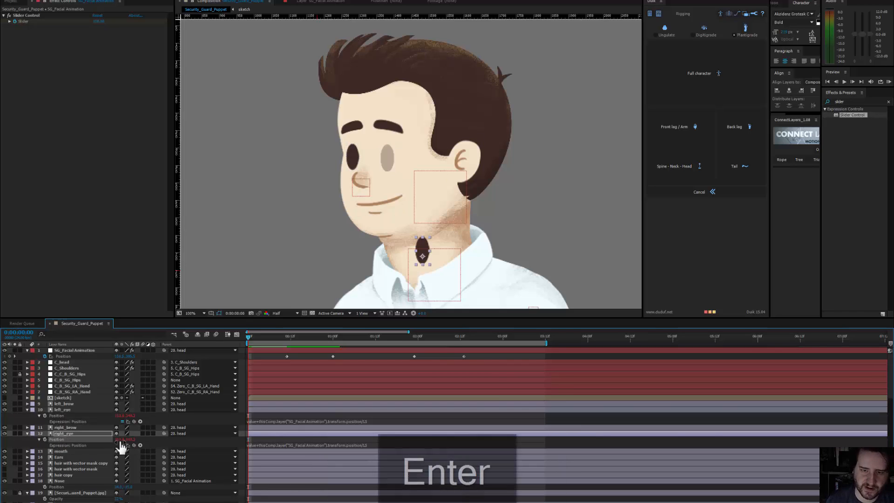
{"action": "left_click_drag", "start_coordinate": [422, 251], "coordinate": [366, 145]}
{"action": "key", "text": "period"}
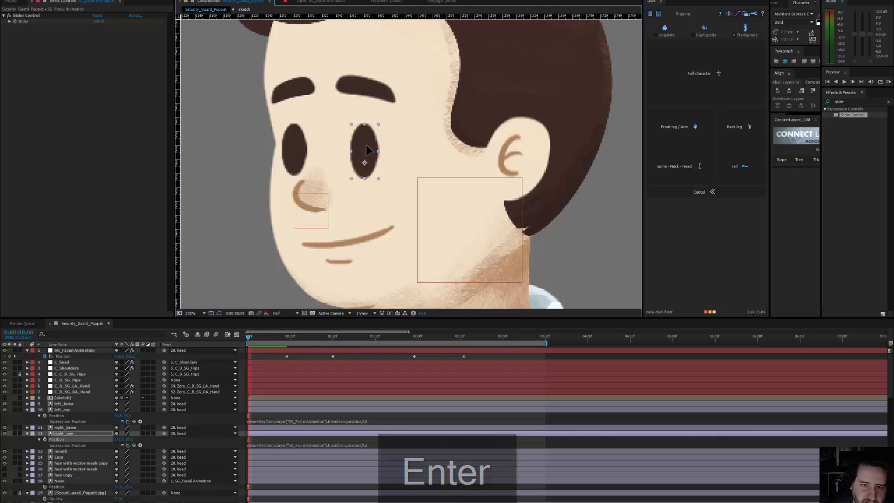
{"action": "key", "text": "comma"}
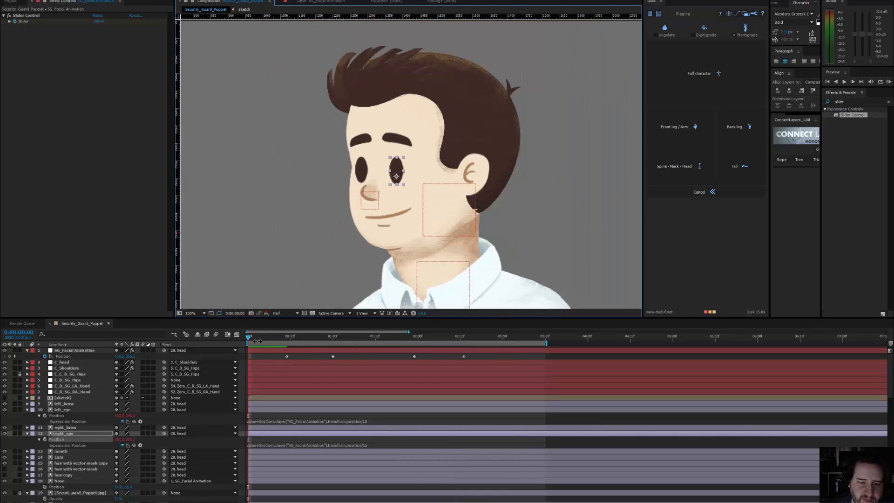
{"action": "left_click_drag", "start_coordinate": [267, 336], "coordinate": [237, 346]}
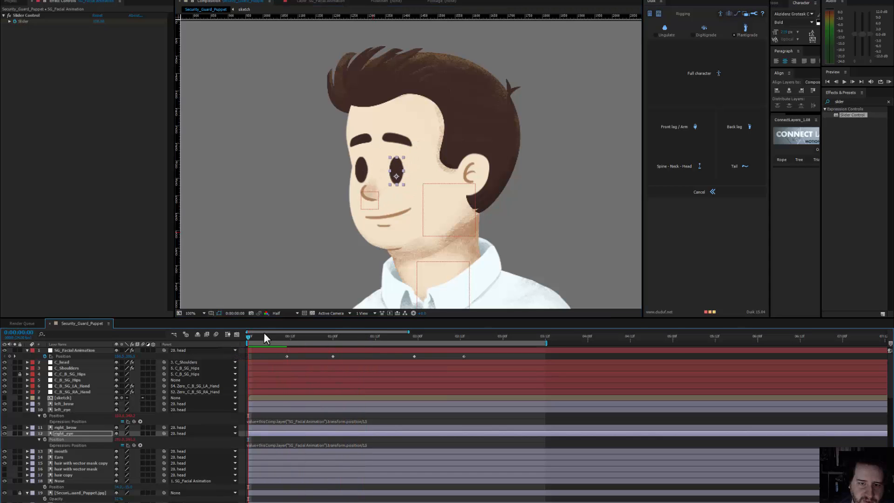
Step: Reveal both brows' Position, apply the copied expression to left_brow with divisor 1.25, and move that brow back to its original place
{"action": "left_click", "coordinate": [394, 141]}
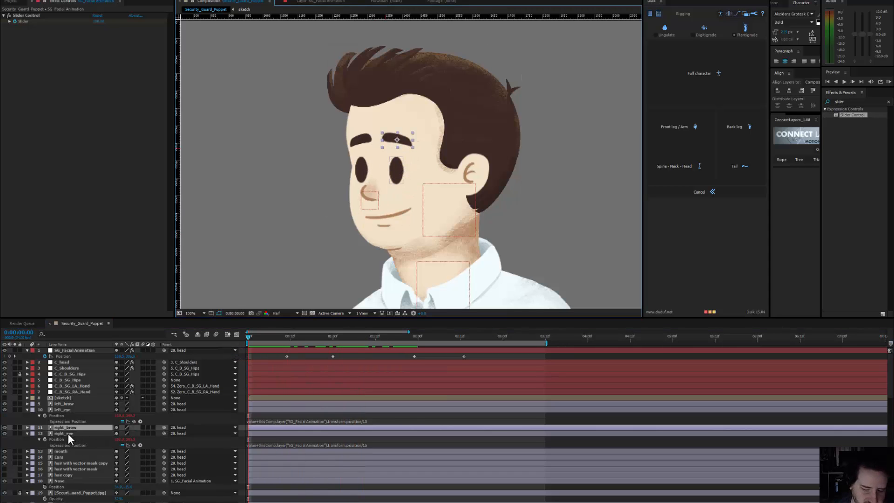
{"action": "key", "text": "p"}
{"action": "left_click", "coordinate": [68, 404]}
{"action": "key", "text": "p"}
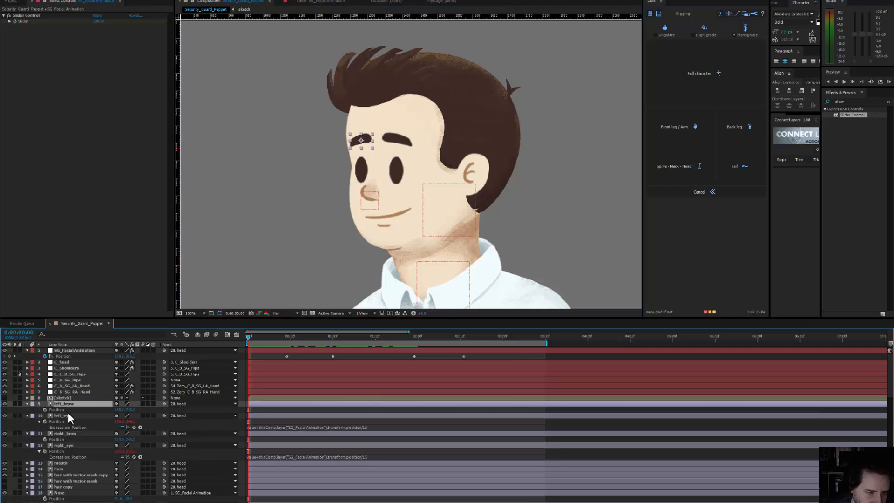
{"action": "left_click", "coordinate": [45, 410], "text": "alt"}
{"action": "key", "text": "ctrl+v"}
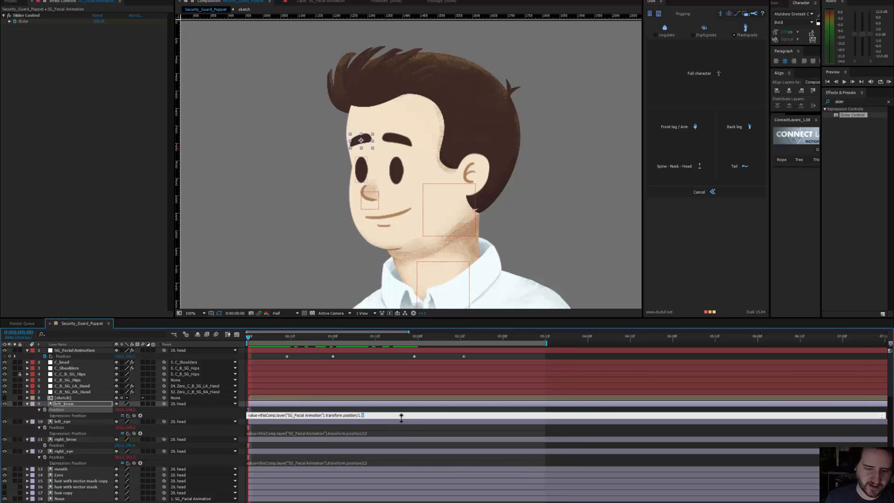
{"action": "key", "text": "Return"}
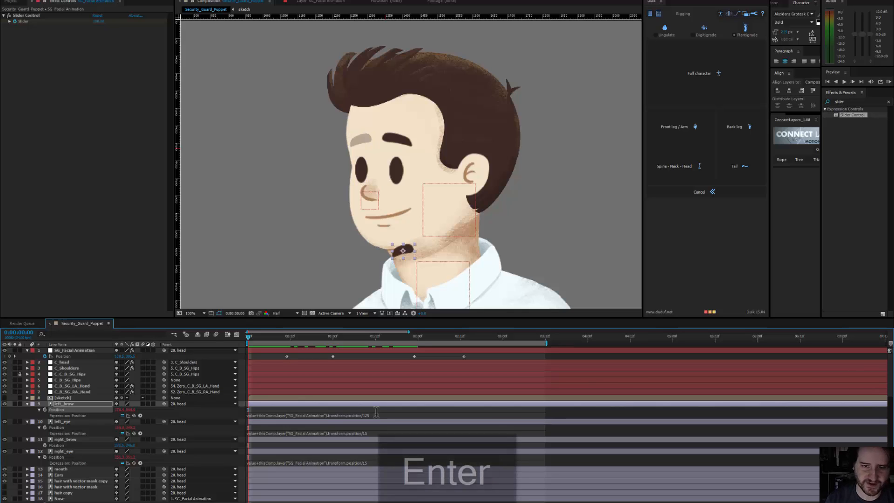
{"action": "left_click_drag", "start_coordinate": [365, 146], "coordinate": [365, 137]}
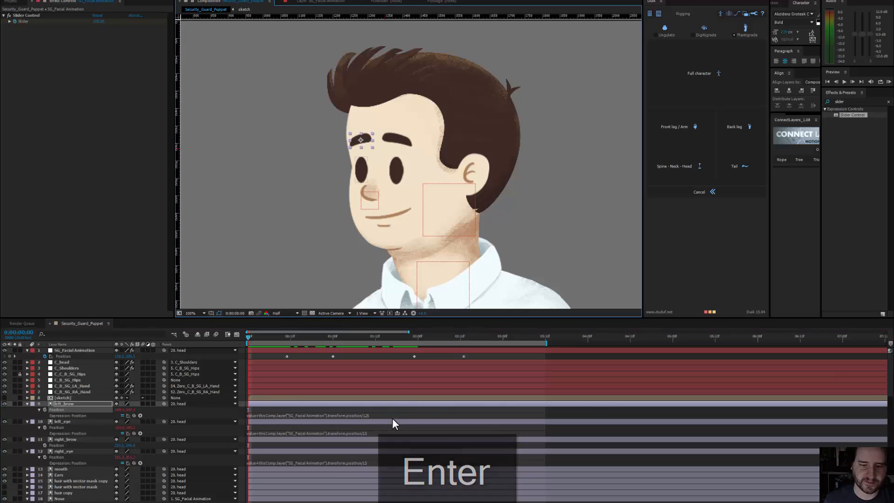
Step: Copy the left_brow Position expression and apply it to right_brow's Position
{"action": "left_click", "coordinate": [359, 415]}
{"action": "key", "text": "ctrl+c"}
{"action": "left_click", "coordinate": [399, 137]}
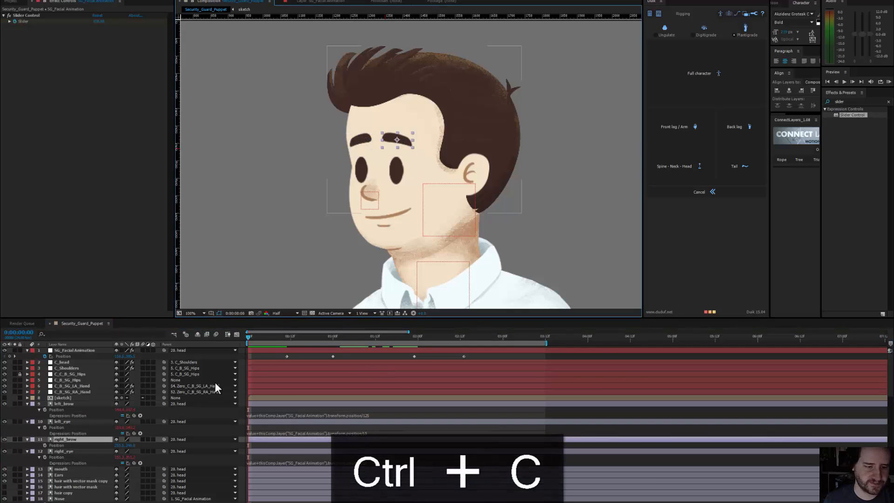
{"action": "left_click", "coordinate": [44, 446], "text": "alt"}
{"action": "key", "text": "ctrl+v"}
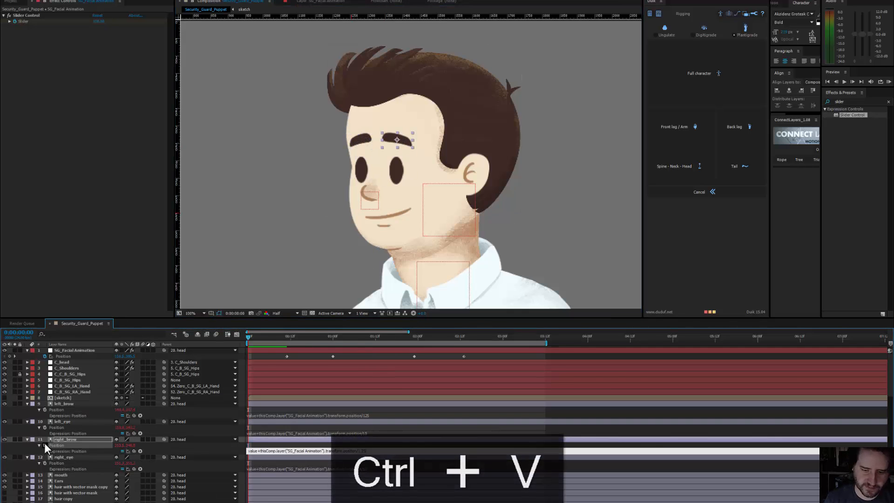
{"action": "key", "text": "Return"}
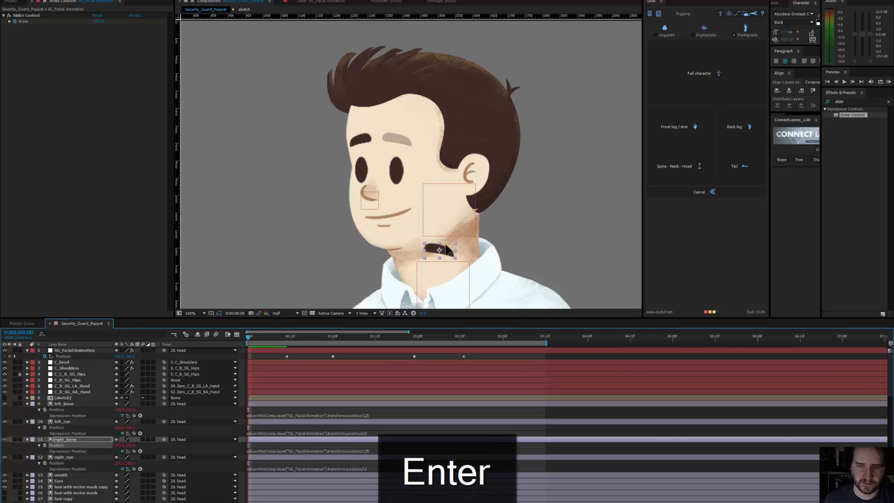
Step: Move right_brow back to its original place above the eye and preview the facial animation
{"action": "left_click_drag", "start_coordinate": [437, 250], "coordinate": [407, 144]}
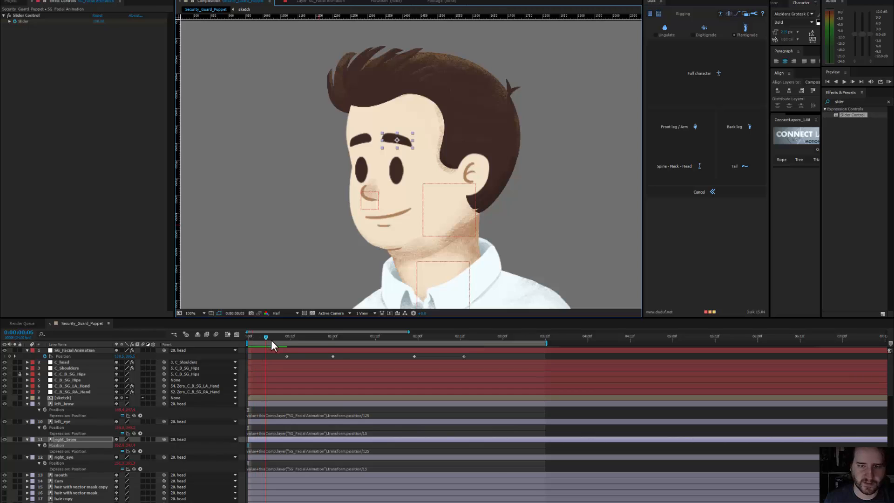
{"action": "left_click_drag", "start_coordinate": [271, 340], "coordinate": [308, 338]}
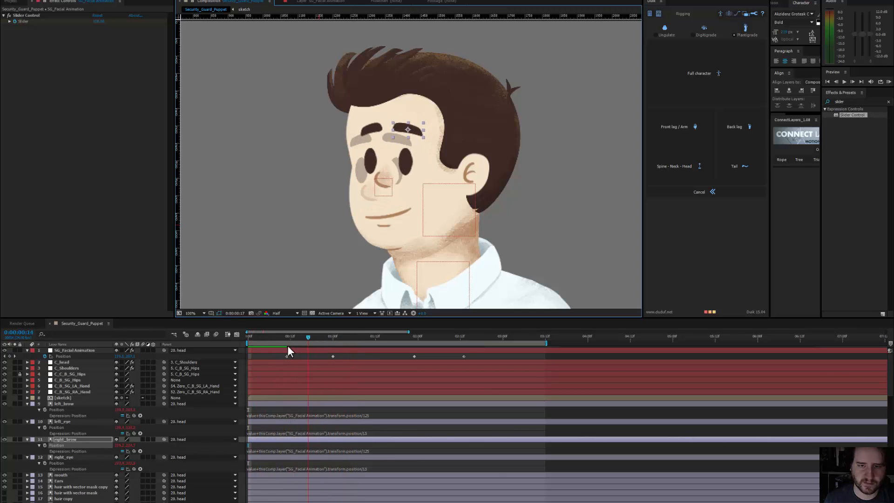
{"action": "key", "text": "space"}
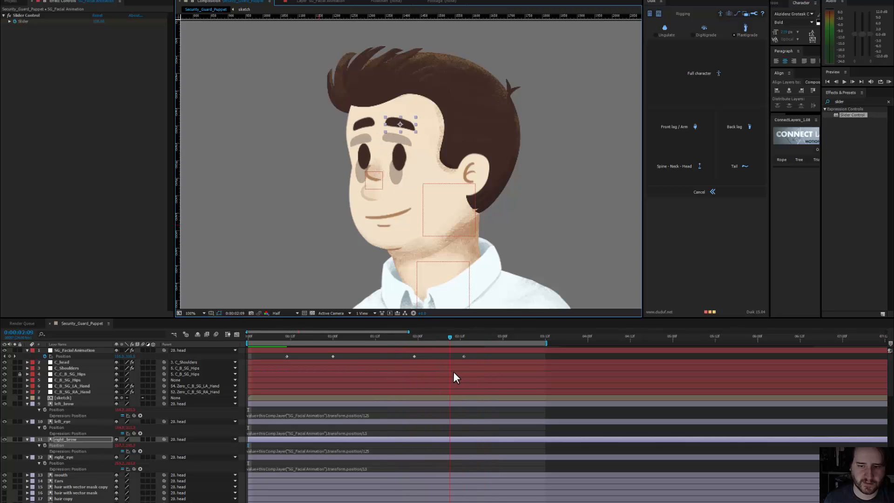
Step: Pull the SG_Facial Animation controller farther down and left at the 0:00:02:13 keyframe and apply Easy Ease to its Position keyframes
{"action": "left_click_drag", "start_coordinate": [453, 372], "coordinate": [463, 371]}
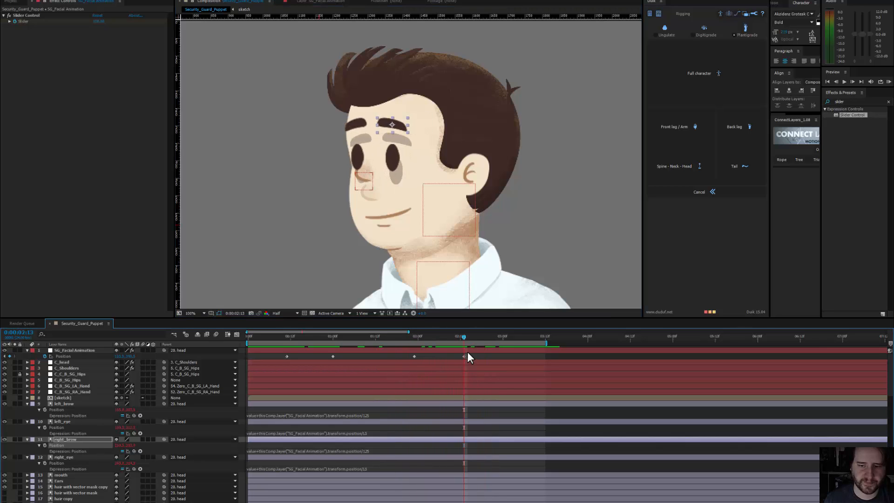
{"action": "left_click", "coordinate": [367, 188]}
{"action": "scroll", "coordinate": [367, 189], "scroll_direction": "up", "scroll_amount": 1}
{"action": "left_click_drag", "start_coordinate": [316, 203], "coordinate": [304, 216]}
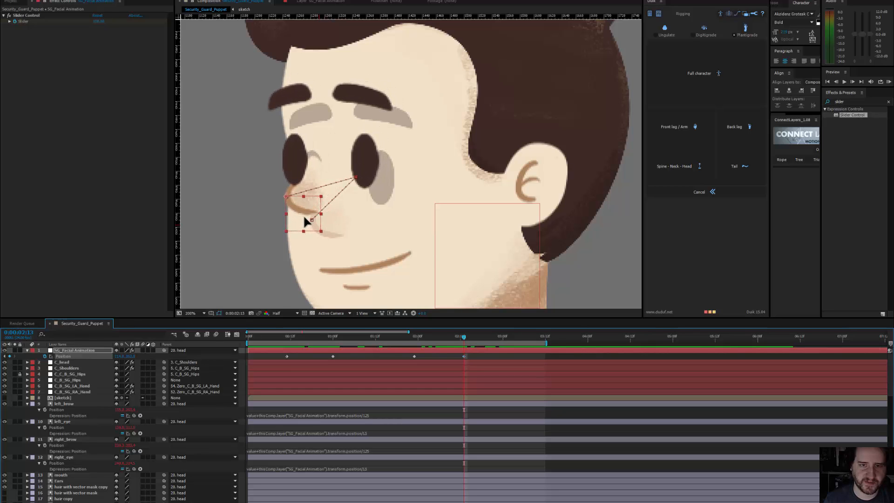
{"action": "key", "text": "comma"}
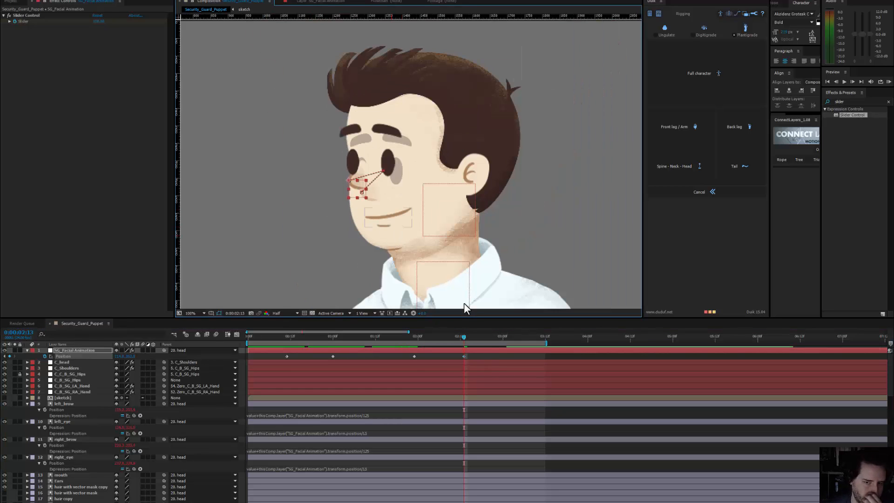
{"action": "left_click_drag", "start_coordinate": [466, 336], "coordinate": [475, 352]}
{"action": "key", "text": "F9"}
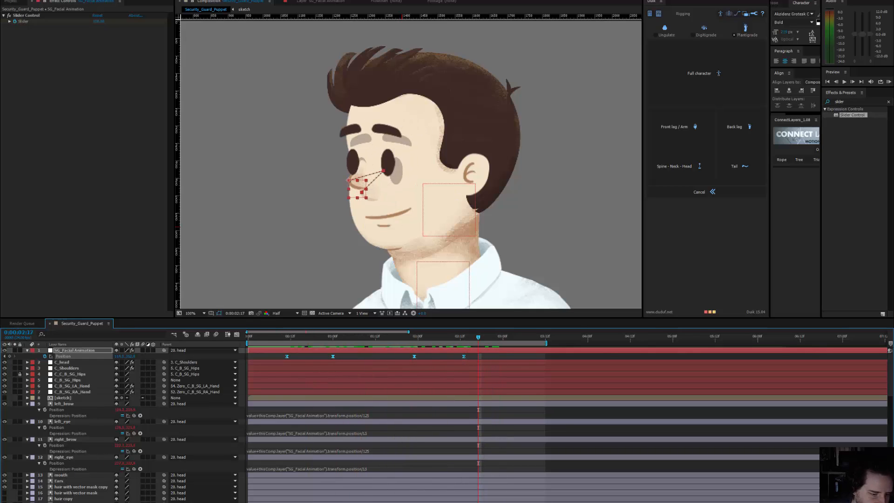
Step: Reorder the Nose layer to sit directly above left_brow in the layer stack and preview the face movement
{"action": "left_click_drag", "start_coordinate": [67, 502], "coordinate": [74, 436]}
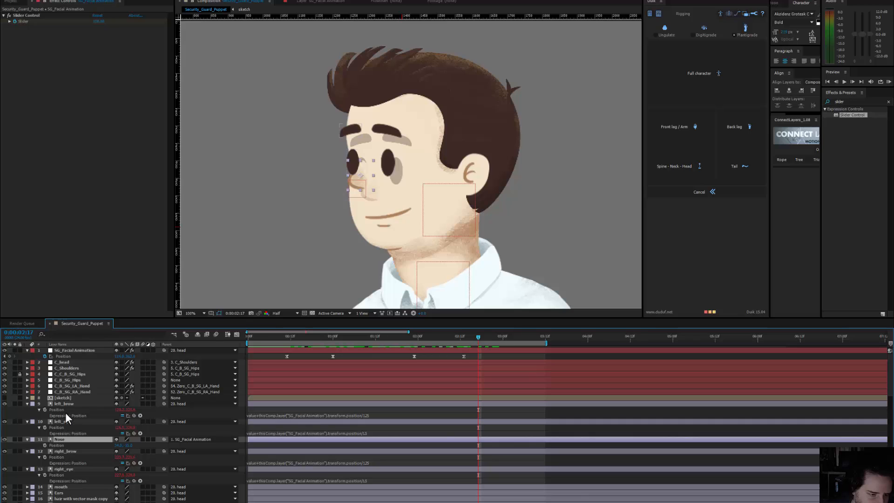
{"action": "left_click_drag", "start_coordinate": [62, 437], "coordinate": [66, 401]}
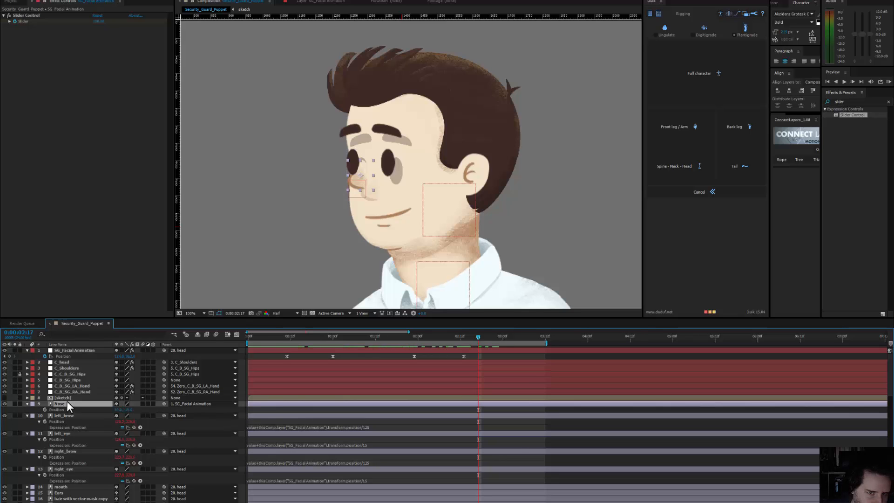
{"action": "left_click_drag", "start_coordinate": [473, 334], "coordinate": [493, 353]}
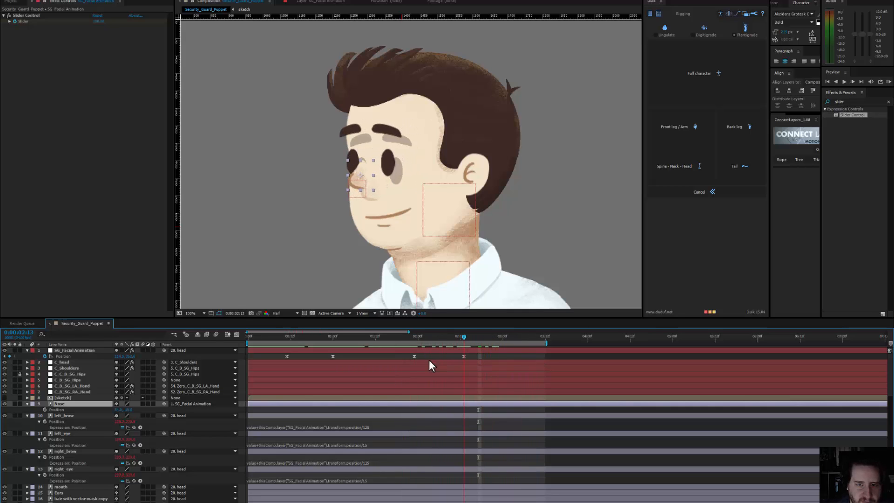
{"action": "left_click_drag", "start_coordinate": [428, 359], "coordinate": [373, 345]}
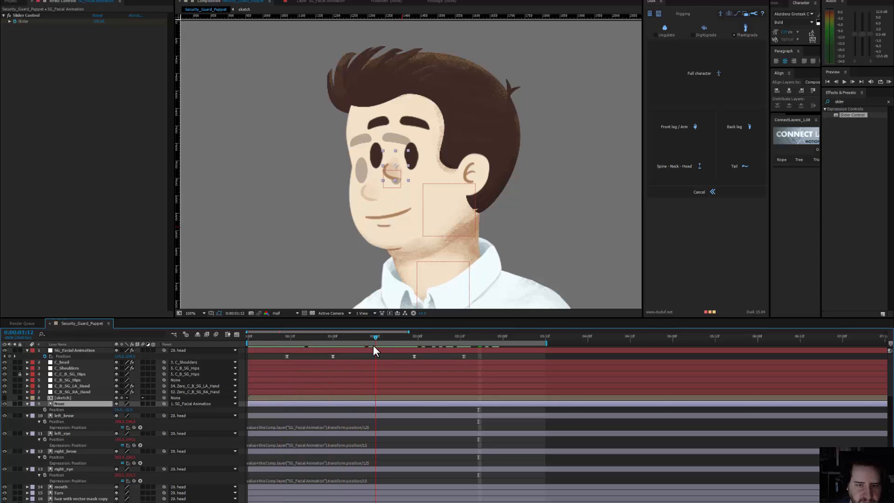
Step: Reorder right_brow and right_eye together to sit above the Nose layer and check the overlap by previewing the animation
{"action": "left_click", "coordinate": [68, 449]}
{"action": "left_click", "coordinate": [69, 467], "text": "ctrl"}
{"action": "left_click_drag", "start_coordinate": [69, 451], "coordinate": [73, 406]}
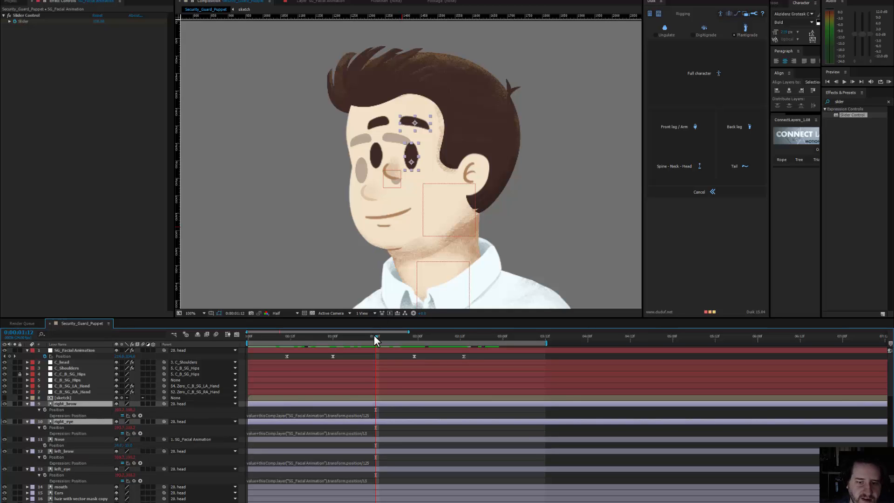
{"action": "left_click", "coordinate": [273, 347]}
{"action": "left_click_drag", "start_coordinate": [295, 351], "coordinate": [263, 355]}
Step: Copy the right_eye Position expression for use on the mouth layer
{"action": "left_click", "coordinate": [389, 214]}
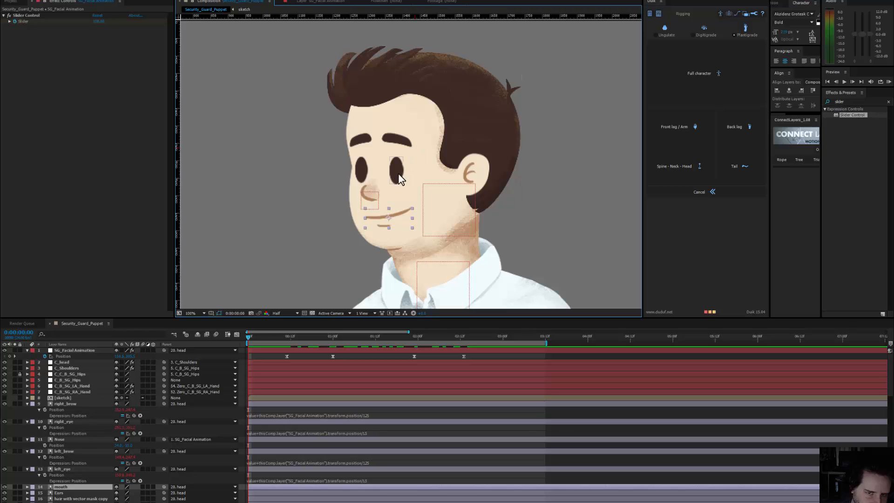
{"action": "left_click", "coordinate": [367, 433]}
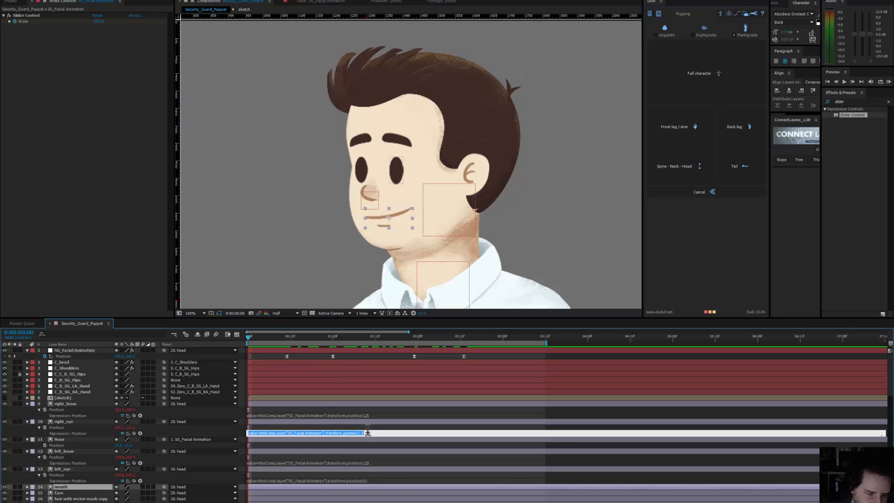
{"action": "key", "text": "ctrl+c"}
{"action": "type", "text": "p"}
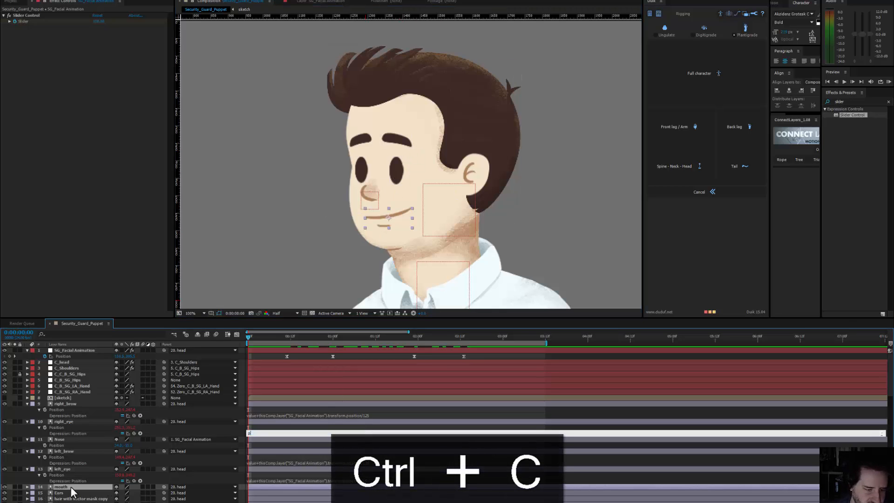
{"action": "left_click", "coordinate": [56, 489]}
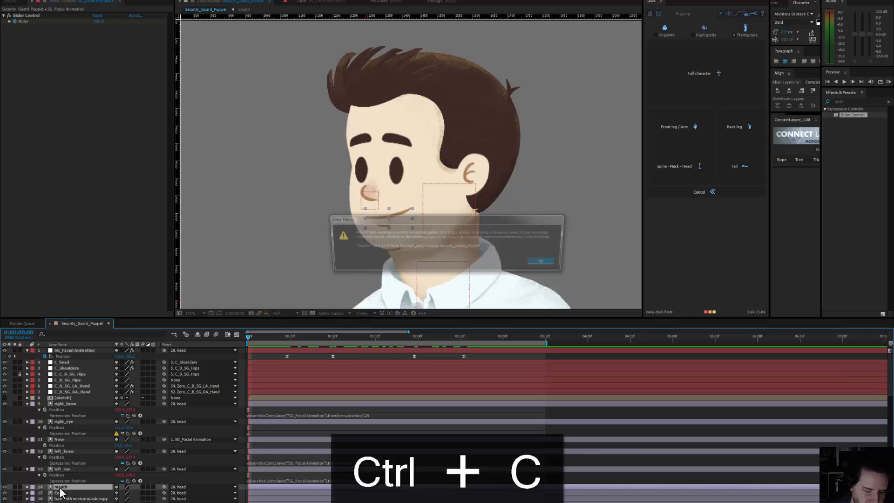
{"action": "left_click", "coordinate": [544, 263]}
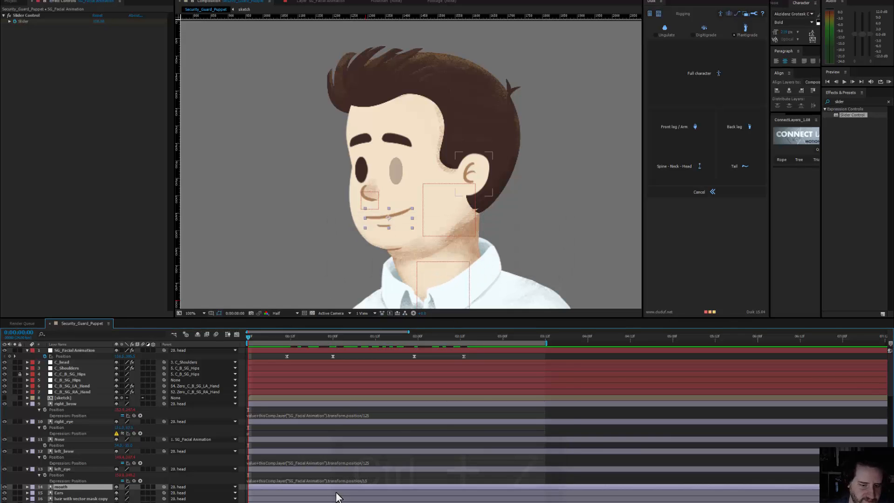
{"action": "key", "text": "ctrl+z"}
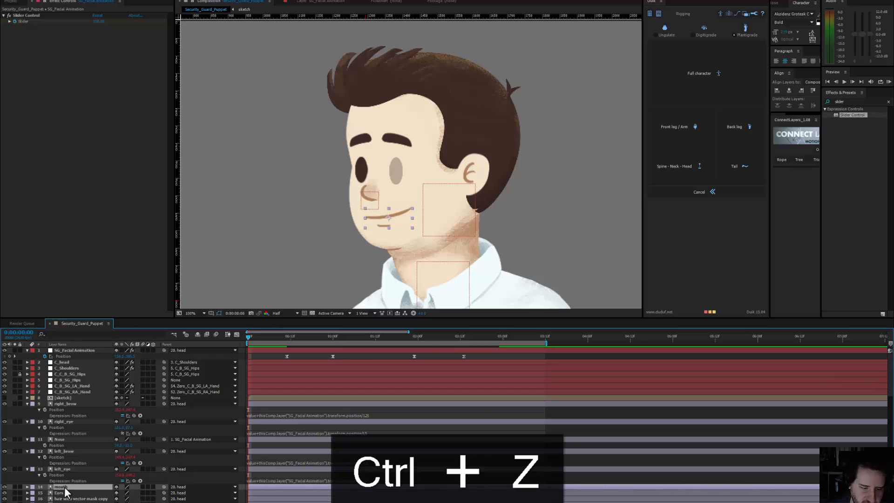
Step: Apply the copied expression to mouth's Position and move the mouth back to its original place on the face
{"action": "key", "text": "ctrl+v"}
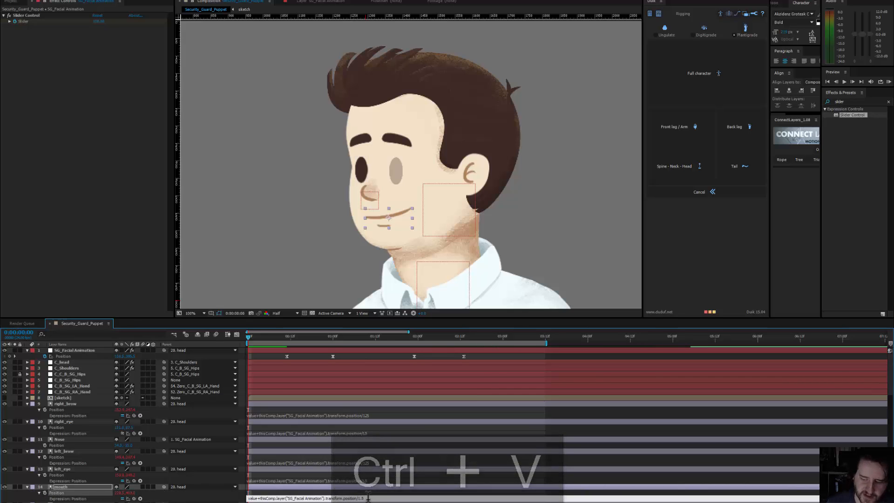
{"action": "key", "text": "Return"}
{"action": "left_click_drag", "start_coordinate": [488, 228], "coordinate": [473, 174]}
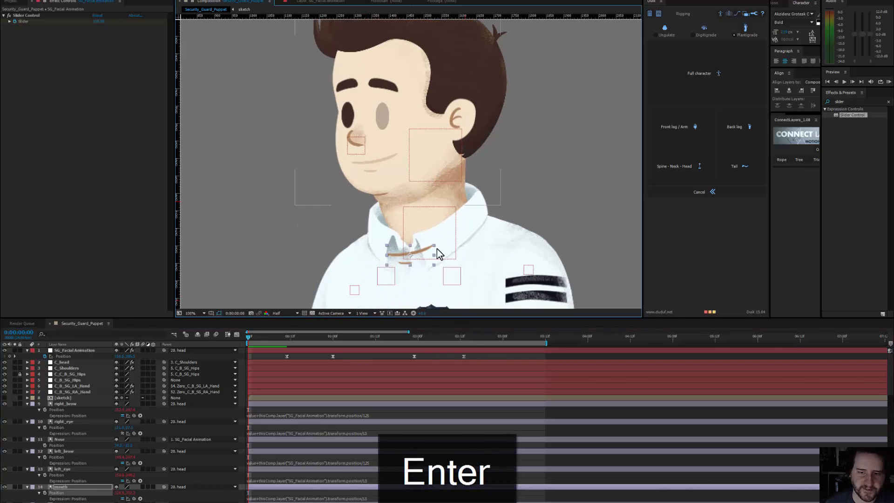
{"action": "left_click_drag", "start_coordinate": [425, 249], "coordinate": [386, 155]}
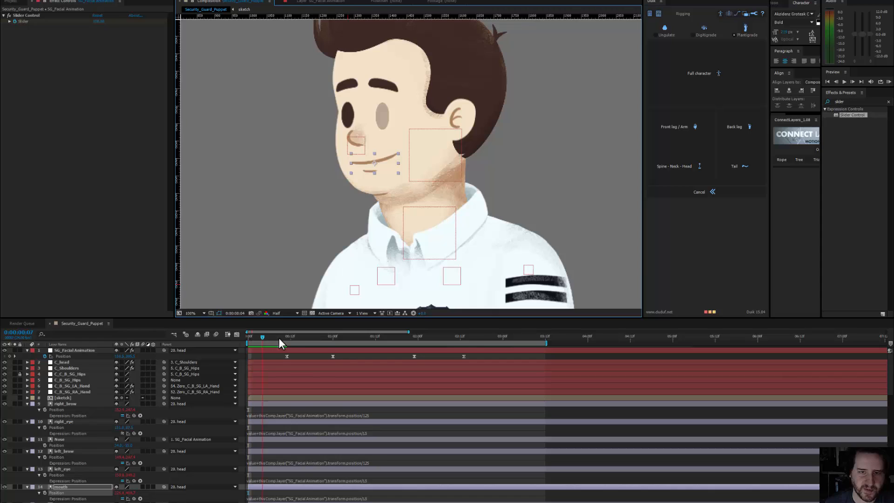
{"action": "left_click_drag", "start_coordinate": [278, 337], "coordinate": [231, 344]}
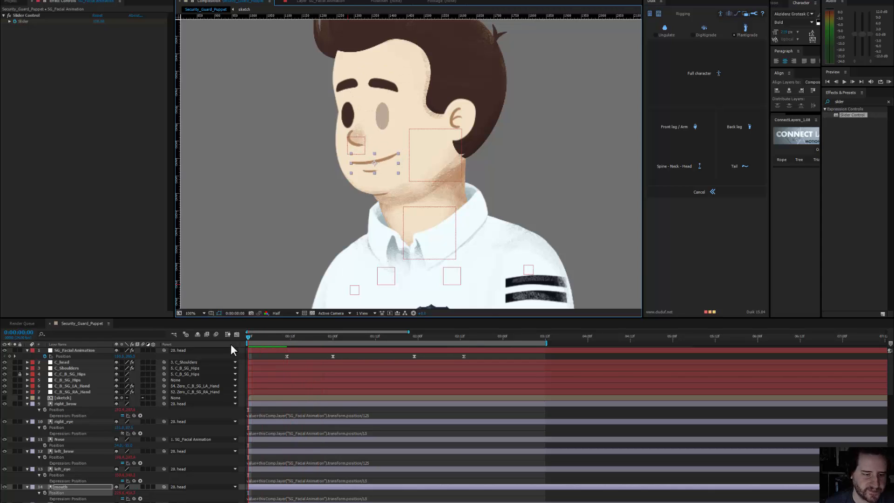
Step: Re-enable the right_eye Position expression and preview the facial animation
{"action": "left_click", "coordinate": [122, 433]}
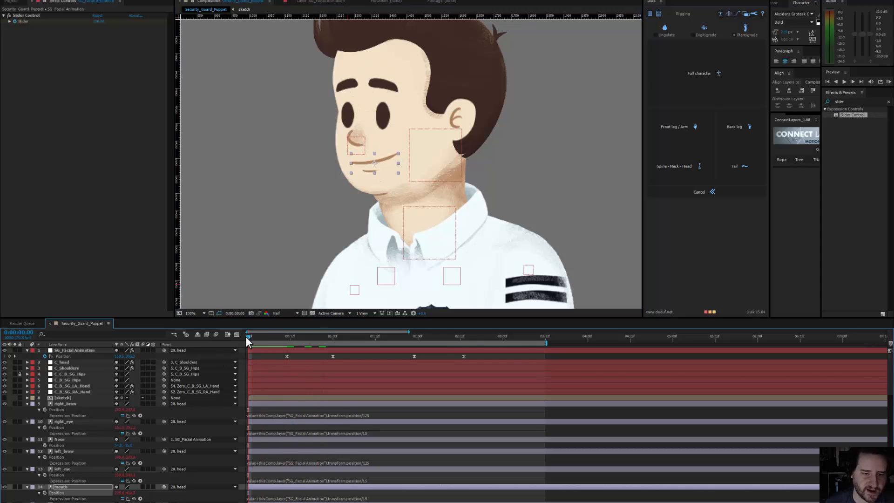
{"action": "left_click_drag", "start_coordinate": [296, 343], "coordinate": [404, 374]}
{"action": "left_click_drag", "start_coordinate": [342, 370], "coordinate": [249, 367]}
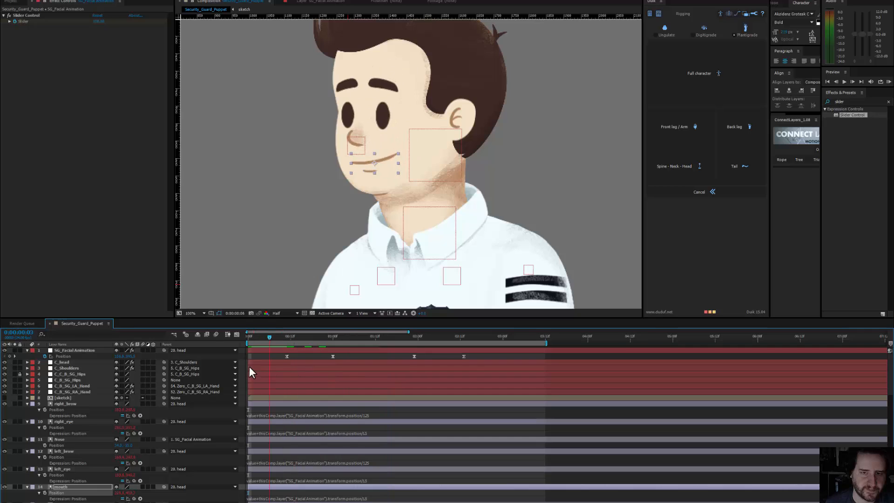
Step: Apply the copied expression to the Ears layer's Position, move the ear back to its original place, and preview its motion
{"action": "left_click", "coordinate": [457, 124]}
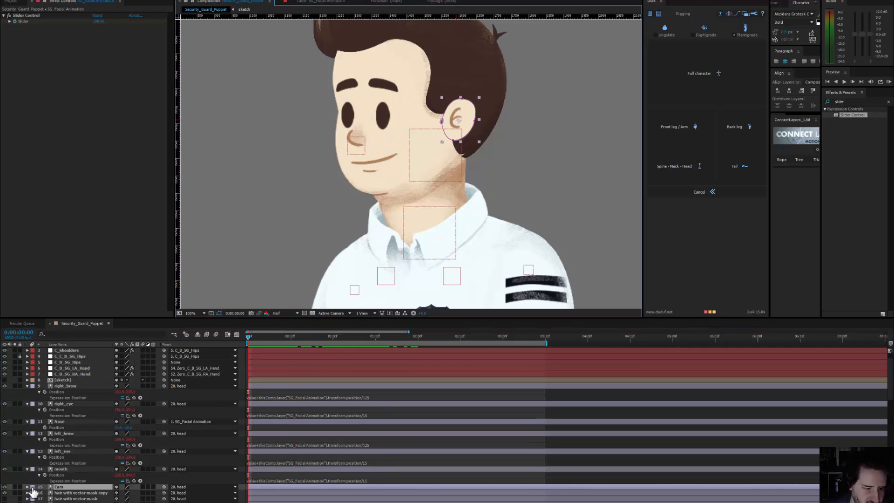
{"action": "key", "text": "p"}
{"action": "left_click", "coordinate": [44, 492], "text": "alt"}
{"action": "key", "text": "ctrl+v"}
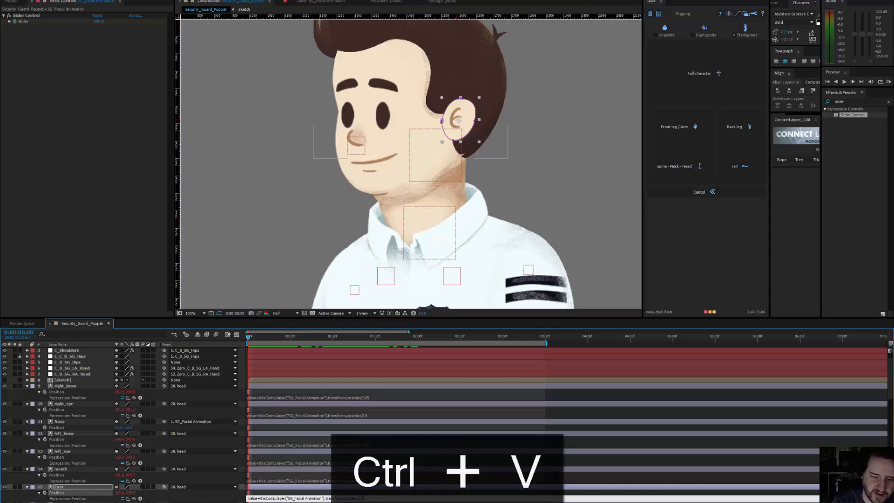
{"action": "key", "text": "Return"}
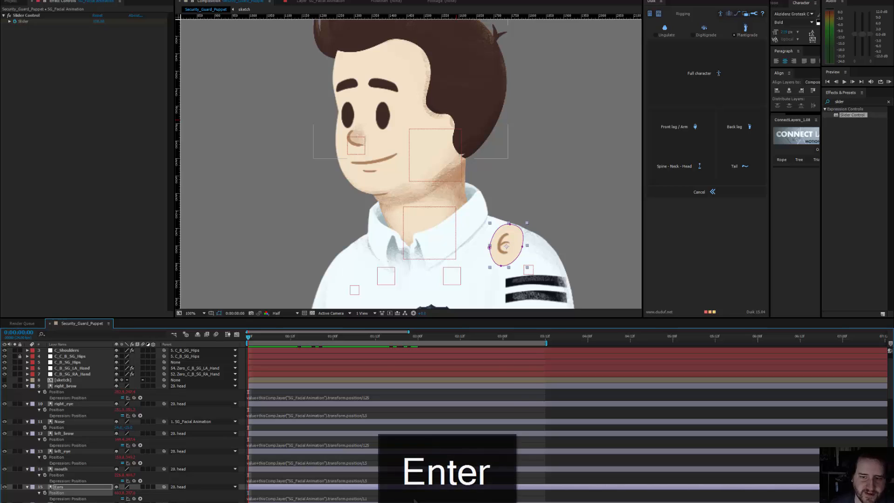
{"action": "left_click_drag", "start_coordinate": [508, 227], "coordinate": [468, 110]}
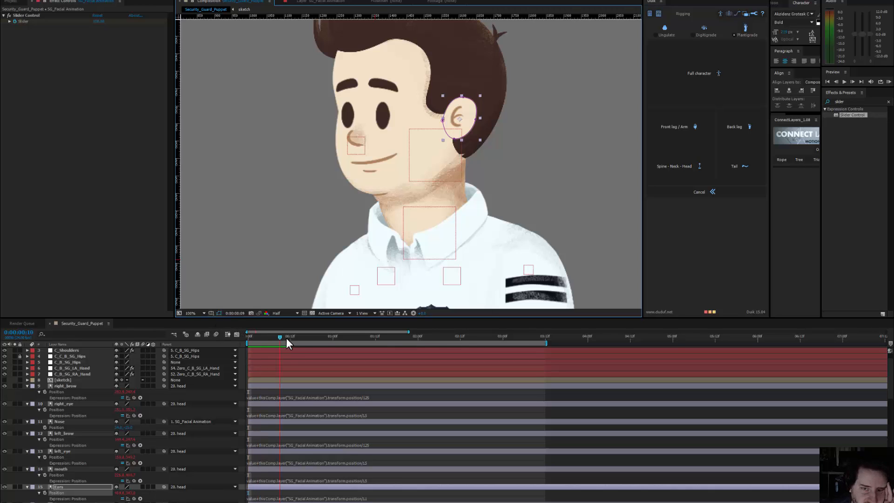
{"action": "left_click_drag", "start_coordinate": [286, 338], "coordinate": [312, 368]}
Step: Set the divisor in the Ears Position expression to 5, realign the ear with its original place at the first frame, and preview
{"action": "left_click", "coordinate": [367, 498]}
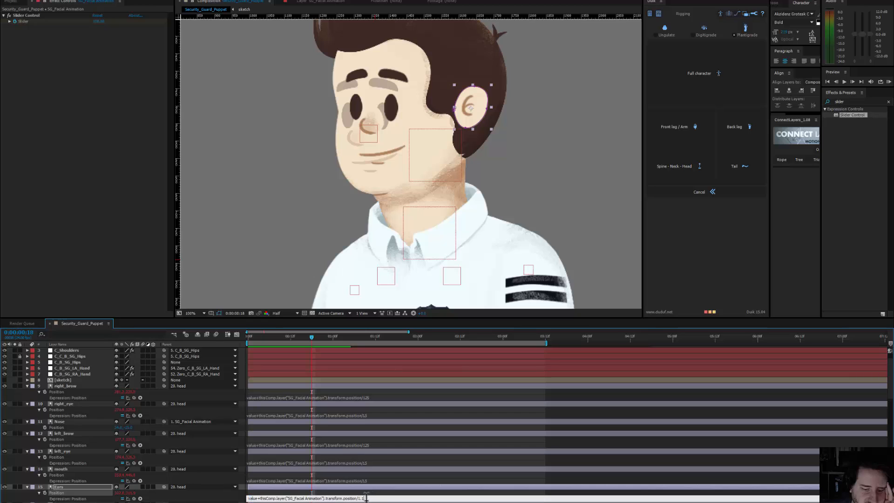
{"action": "type", "text": "5"}
{"action": "key", "text": "KP_Enter"}
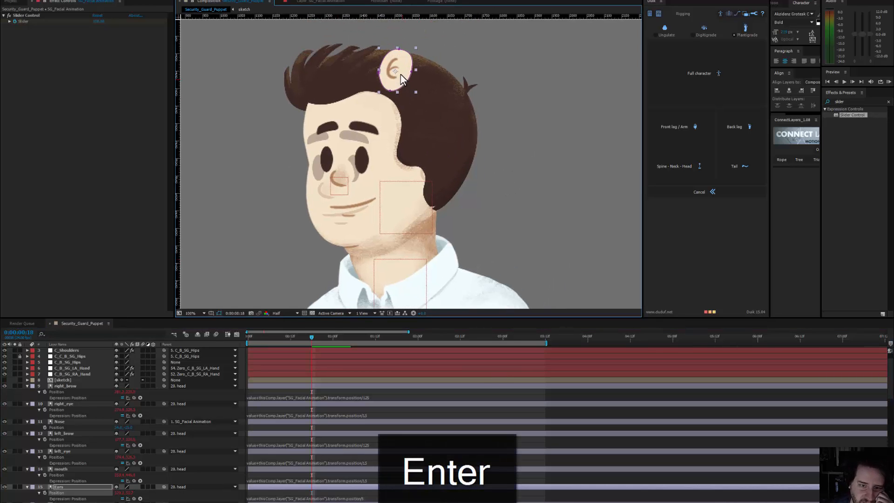
{"action": "left_click_drag", "start_coordinate": [434, 183], "coordinate": [438, 179]}
{"action": "left_click_drag", "start_coordinate": [302, 336], "coordinate": [246, 339]}
{"action": "left_click_drag", "start_coordinate": [437, 166], "coordinate": [436, 161]}
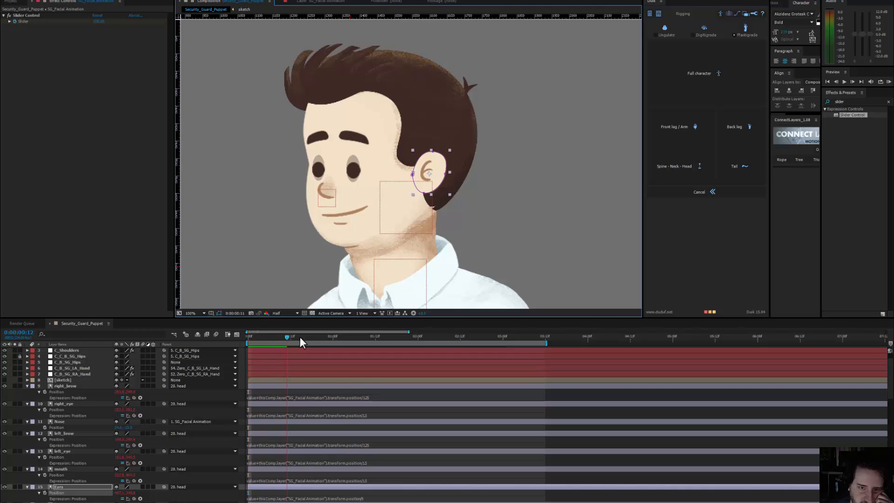
{"action": "left_click_drag", "start_coordinate": [300, 337], "coordinate": [518, 353]}
{"action": "left_click_drag", "start_coordinate": [452, 365], "coordinate": [340, 382]}
{"action": "left_click_drag", "start_coordinate": [325, 336], "coordinate": [251, 343]}
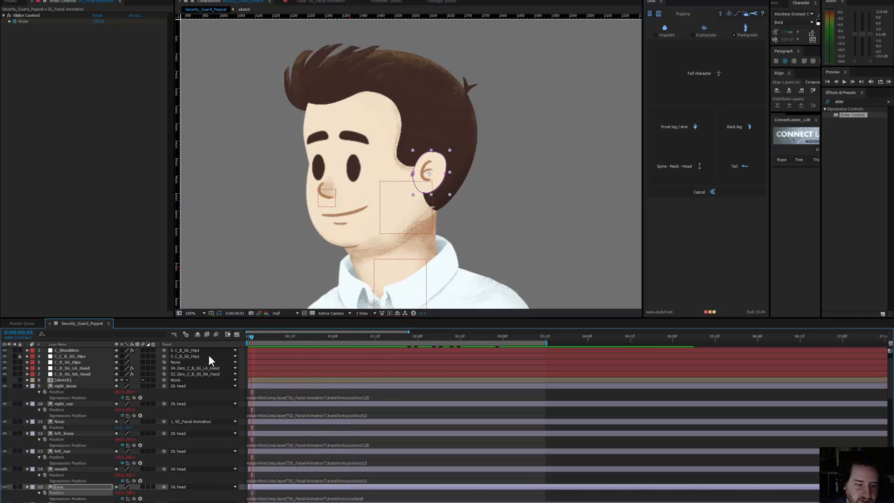
Step: Hide the puppet's reference JPG layer and preview the facial animation on the whole upper body
{"action": "scroll", "coordinate": [55, 432], "scroll_direction": "down", "scroll_amount": 1}
{"action": "scroll", "coordinate": [54, 432], "scroll_direction": "down", "scroll_amount": 2}
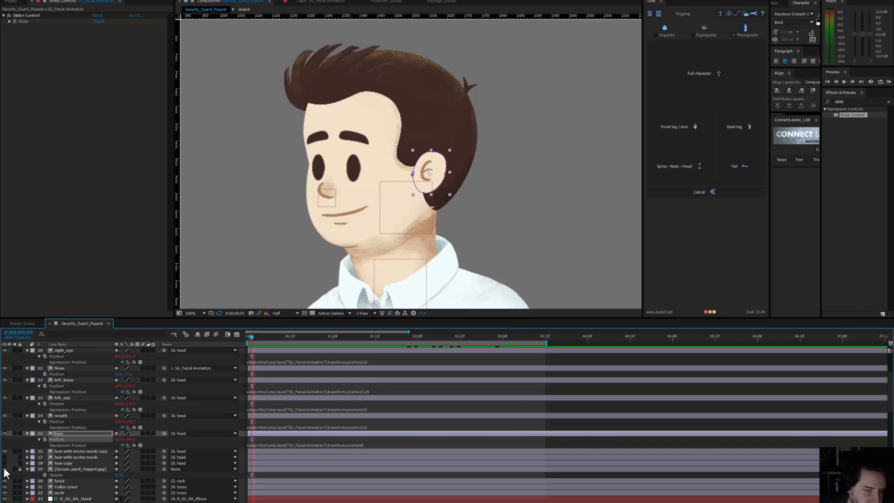
{"action": "key", "text": "comma"}
{"action": "key", "text": "comma"}
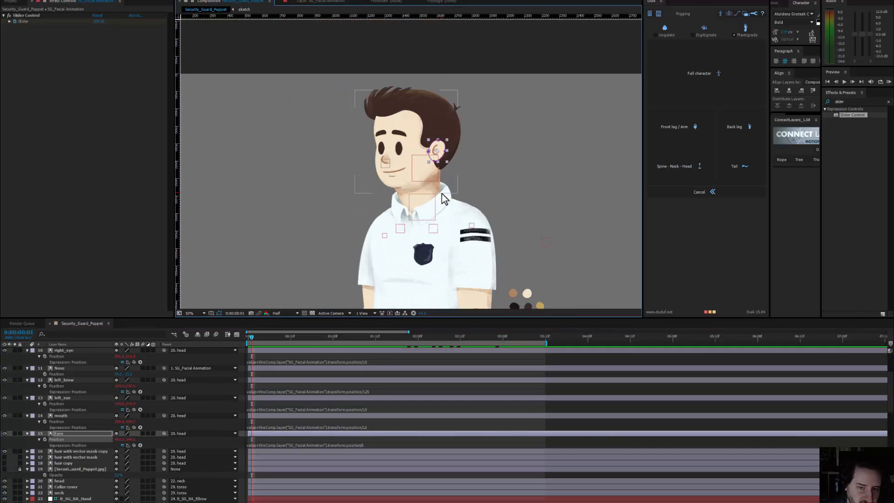
{"action": "left_click_drag", "start_coordinate": [271, 341], "coordinate": [330, 358]}
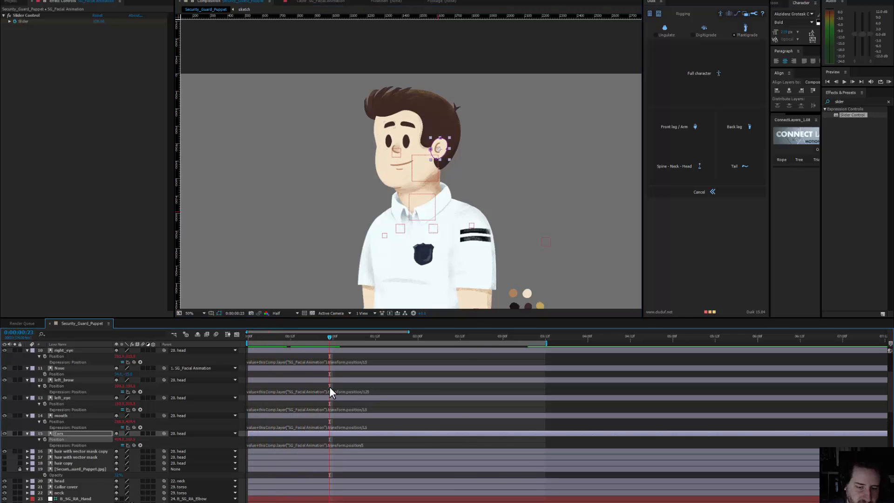
Step: Select SG_Facial Animation's Position keyframe at 0:00:01:00 and the one following it, and shift the controller slightly down and left on the face
{"action": "scroll", "coordinate": [329, 386], "scroll_direction": "up", "scroll_amount": 3}
{"action": "left_click", "coordinate": [332, 334]}
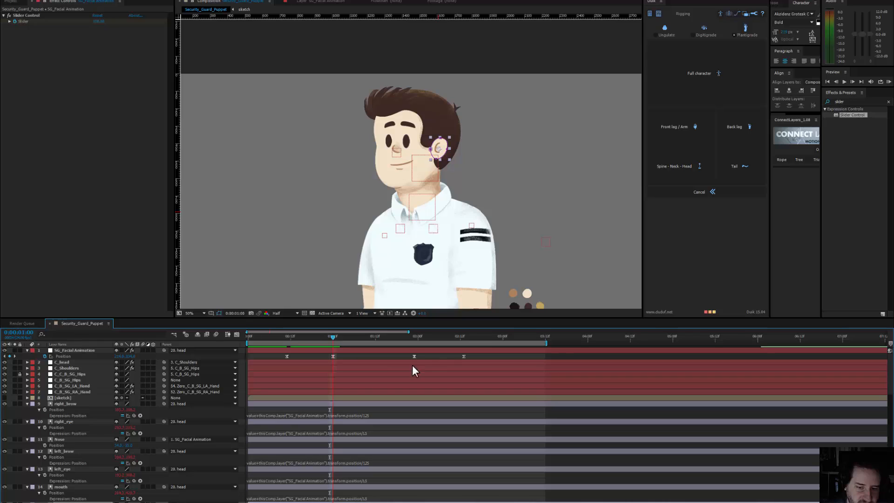
{"action": "left_click_drag", "start_coordinate": [423, 356], "coordinate": [331, 362]}
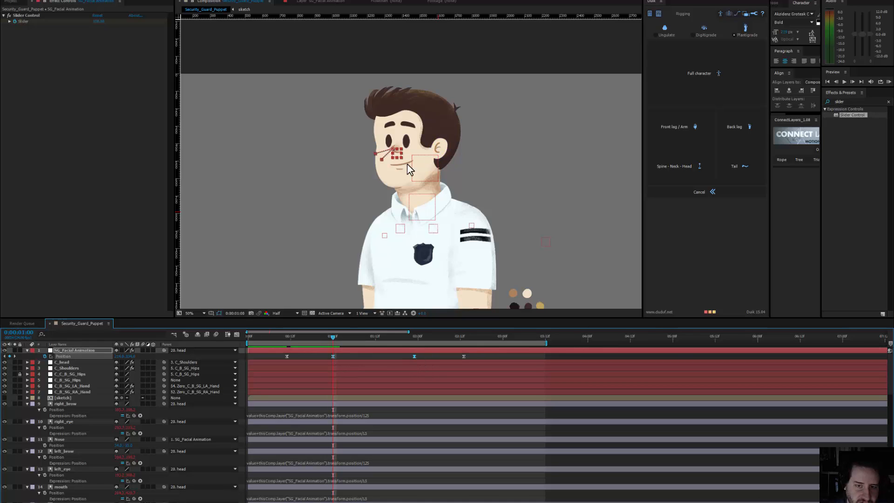
{"action": "scroll", "coordinate": [390, 169], "scroll_direction": "up", "scroll_amount": 1}
{"action": "left_click_drag", "start_coordinate": [385, 143], "coordinate": [374, 151]}
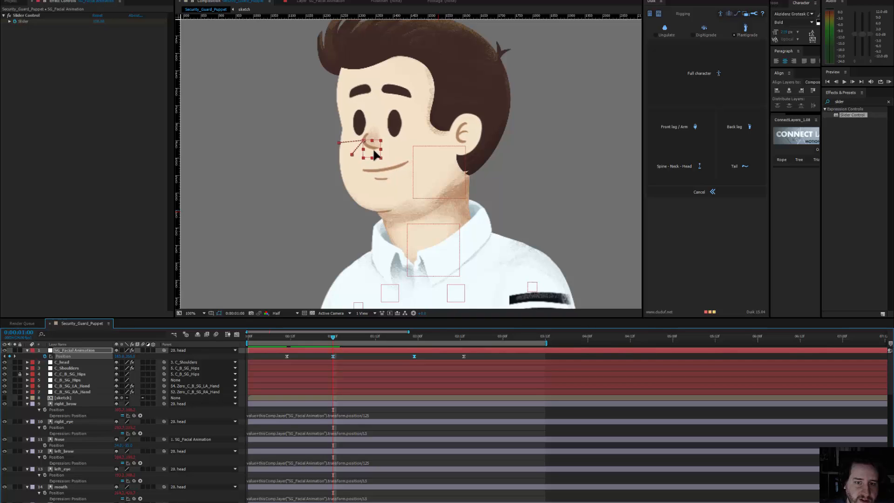
Step: At SG_Facial Animation's last Position keyframe, 0:00:02:13, move the controller up and to the right on the face
{"action": "left_click_drag", "start_coordinate": [332, 342], "coordinate": [503, 357]}
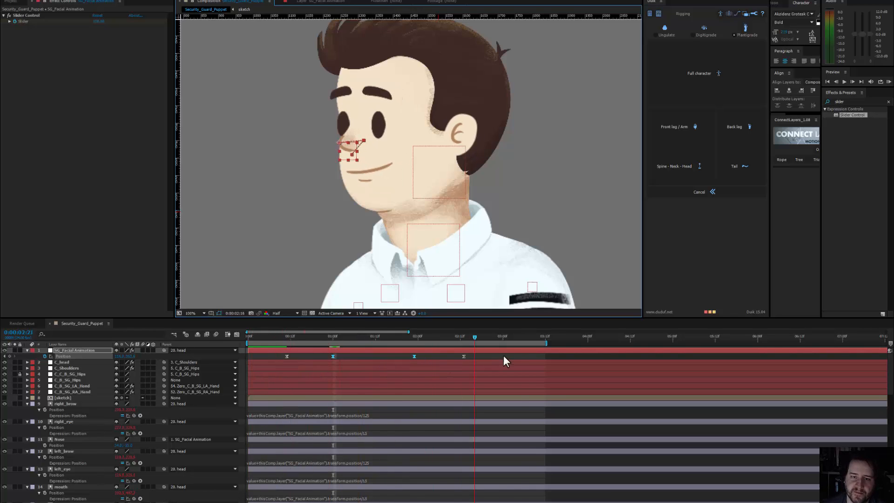
{"action": "left_click_drag", "start_coordinate": [397, 375], "coordinate": [465, 371]}
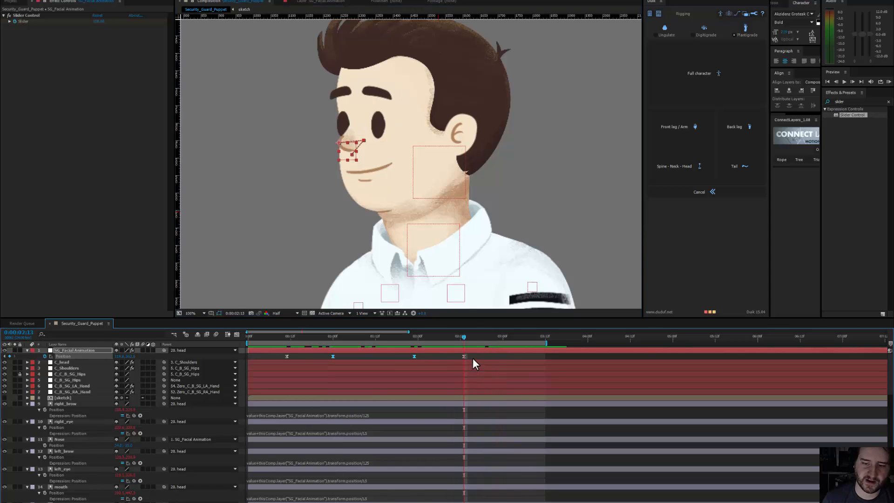
{"action": "left_click_drag", "start_coordinate": [342, 154], "coordinate": [357, 140]}
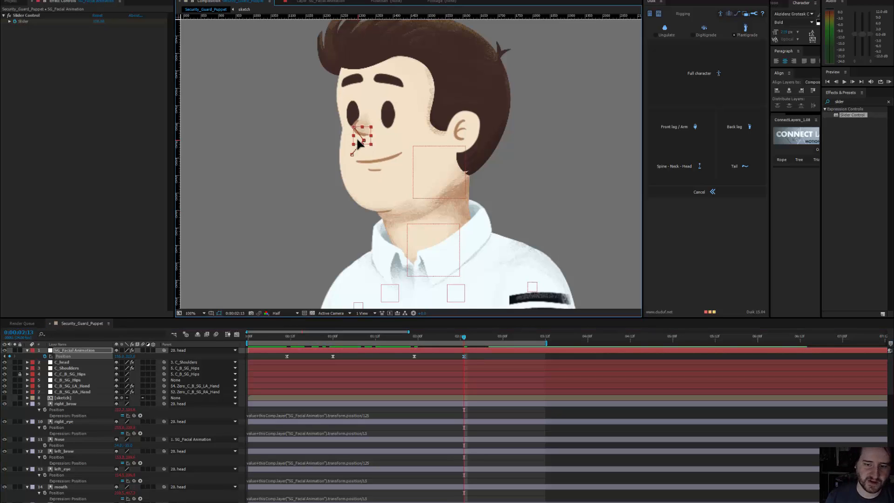
Step: Select SG_Facial Animation's Position keyframes at 0:00:01:00 and 0:00:01:23, shift the controller down and to the left, and preview the head turn
{"action": "left_click_drag", "start_coordinate": [435, 343], "coordinate": [414, 344]}
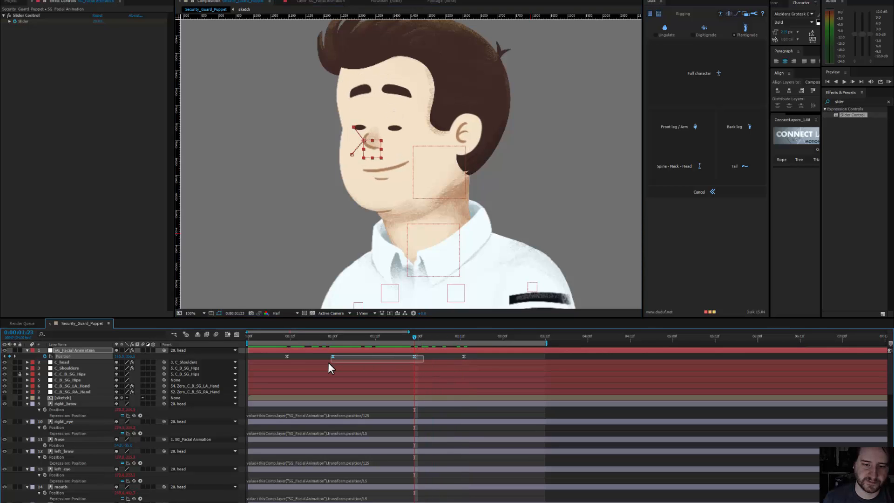
{"action": "left_click_drag", "start_coordinate": [328, 363], "coordinate": [329, 363]}
{"action": "left_click_drag", "start_coordinate": [377, 152], "coordinate": [353, 168]}
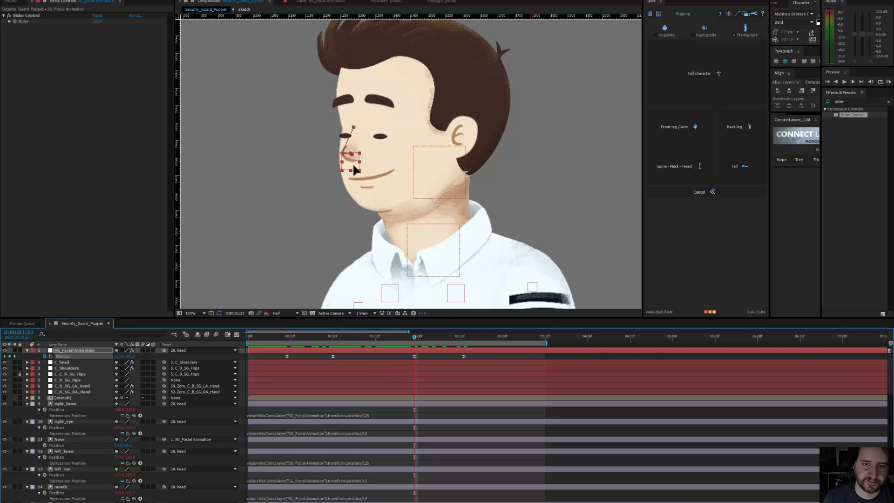
{"action": "left_click_drag", "start_coordinate": [412, 334], "coordinate": [221, 322]}
{"action": "left_click_drag", "start_coordinate": [287, 338], "coordinate": [369, 343]}
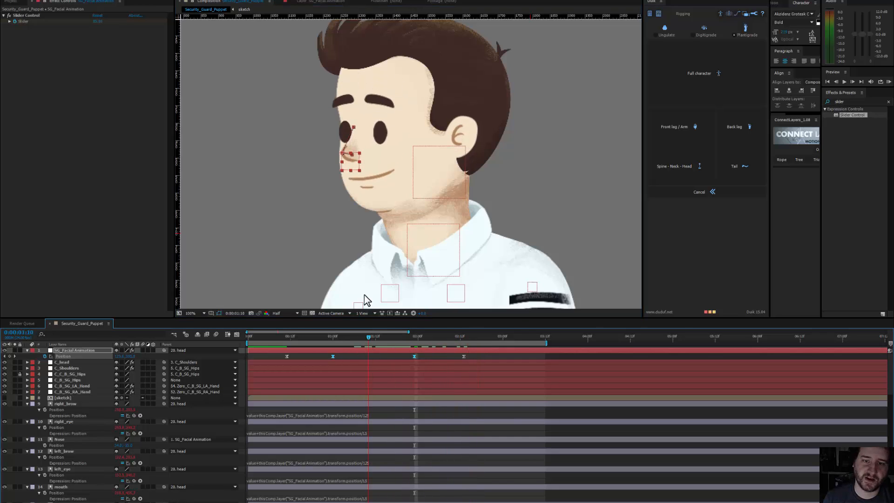
{"action": "mouse_move", "coordinate": [356, 164]}
{"action": "left_mouse_down"}
{"action": "mouse_move", "coordinate": [382, 164]}
{"action": "mouse_move", "coordinate": [363, 162]}
{"action": "left_mouse_up"}
{"action": "key", "text": "ctrl+z"}
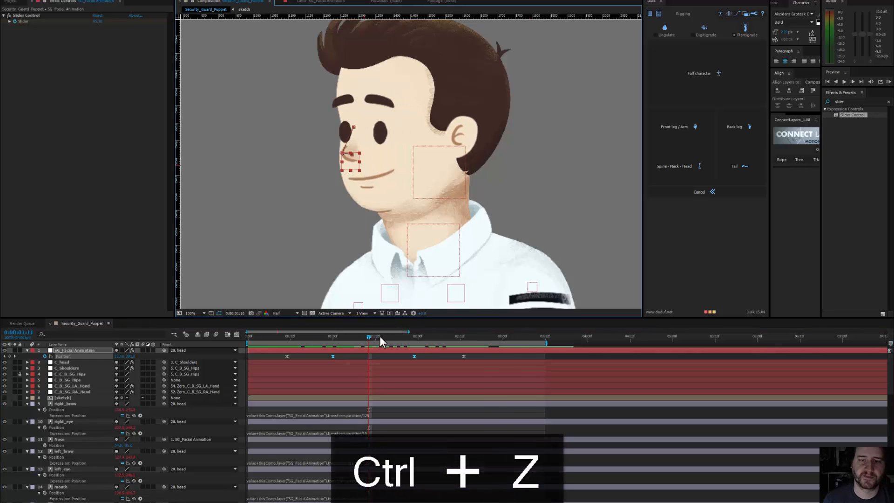
{"action": "left_click_drag", "start_coordinate": [379, 336], "coordinate": [527, 340]}
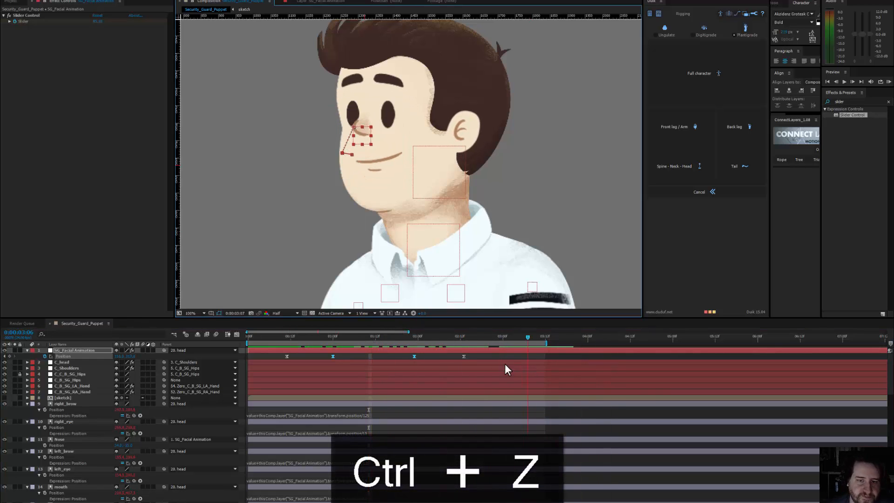
{"action": "left_click_drag", "start_coordinate": [481, 362], "coordinate": [501, 358]}
Step: Frame the puppet's hands and try moving the C_B_SG_LA_Hand controller slightly upward, undoing the move
{"action": "left_click_drag", "start_coordinate": [440, 217], "coordinate": [425, 155]}
{"action": "scroll", "coordinate": [417, 182], "scroll_direction": "down", "scroll_amount": 1}
{"action": "left_click_drag", "start_coordinate": [399, 184], "coordinate": [389, 55]}
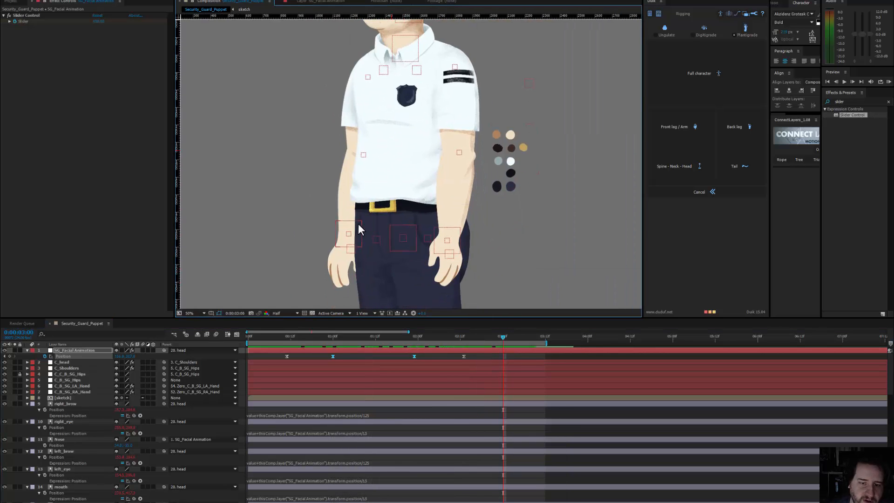
{"action": "left_click", "coordinate": [356, 227]}
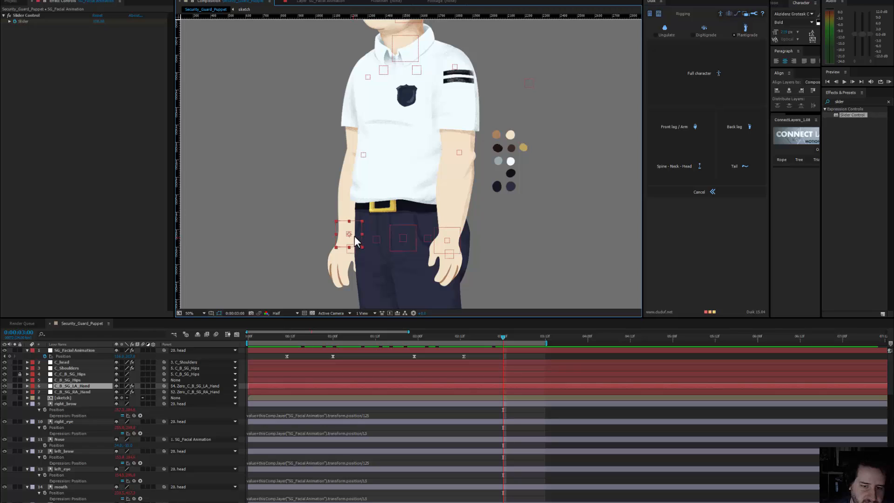
{"action": "left_click_drag", "start_coordinate": [353, 236], "coordinate": [347, 220]}
{"action": "key", "text": "ctrl+z"}
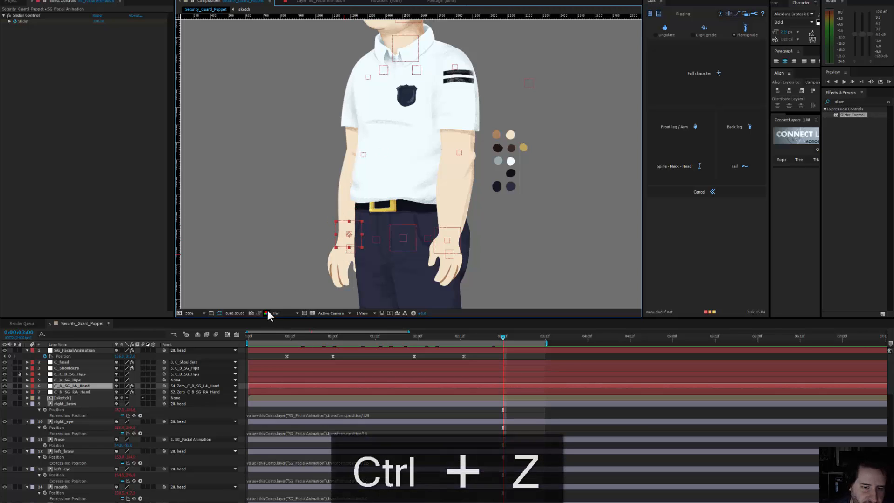
Step: Parent the left_hand_default layer to C_B_SG_LA_Hand and test the link by moving the controller, undoing the test move
{"action": "left_click", "coordinate": [335, 270]}
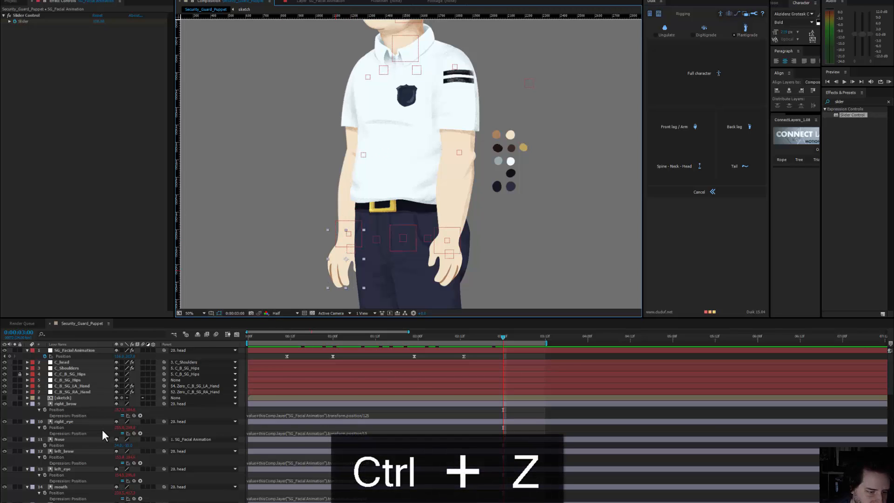
{"action": "scroll", "coordinate": [102, 429], "scroll_direction": "down", "scroll_amount": 1}
{"action": "scroll", "coordinate": [109, 442], "scroll_direction": "down", "scroll_amount": 15}
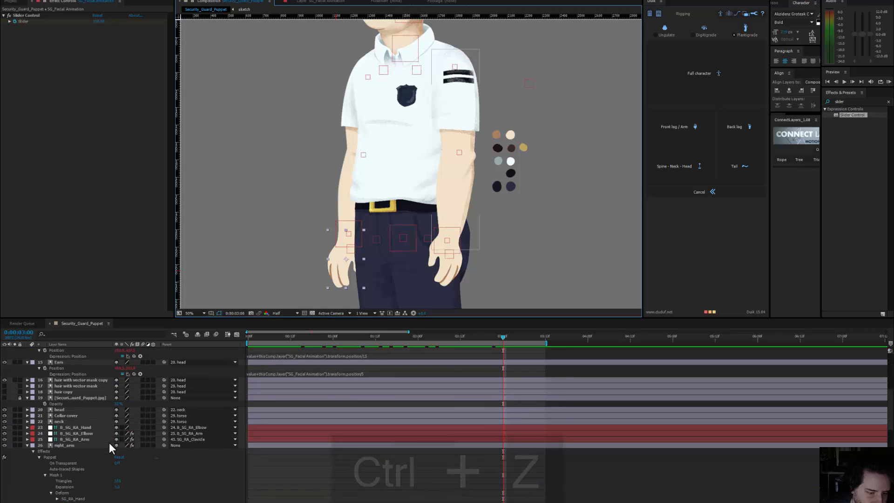
{"action": "scroll", "coordinate": [109, 441], "scroll_direction": "down", "scroll_amount": 10}
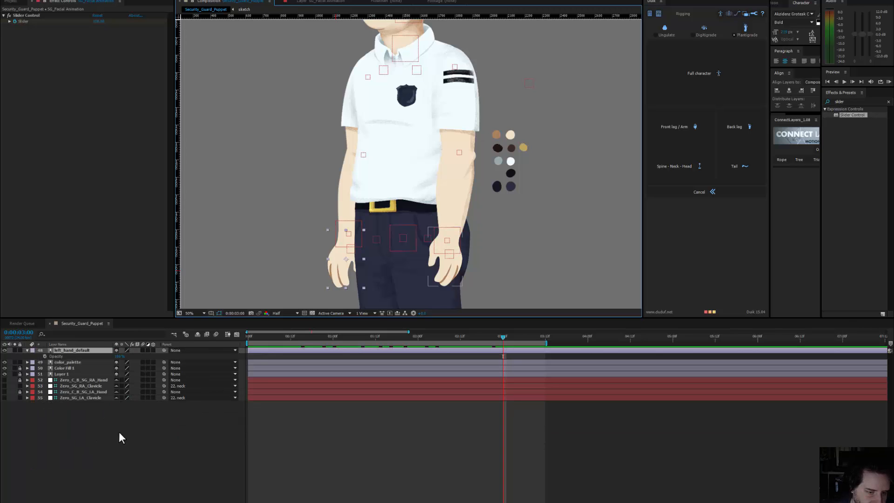
{"action": "left_click", "coordinate": [185, 350]}
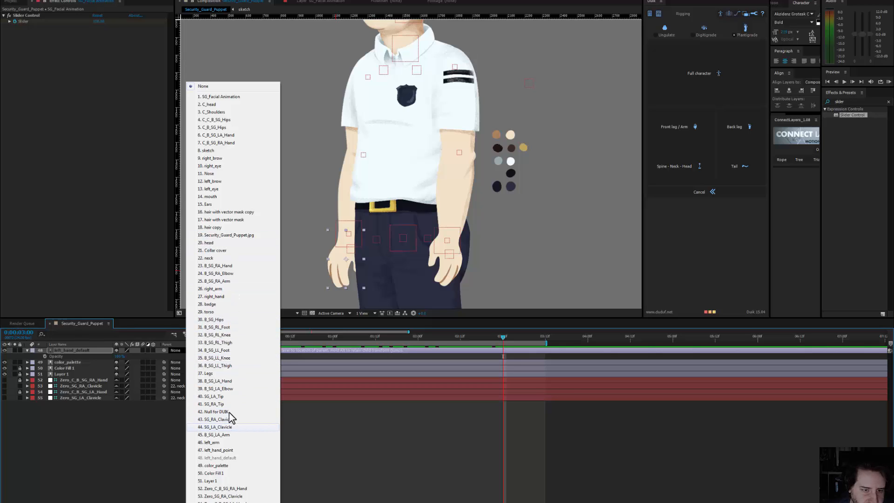
{"action": "left_click", "coordinate": [217, 135]}
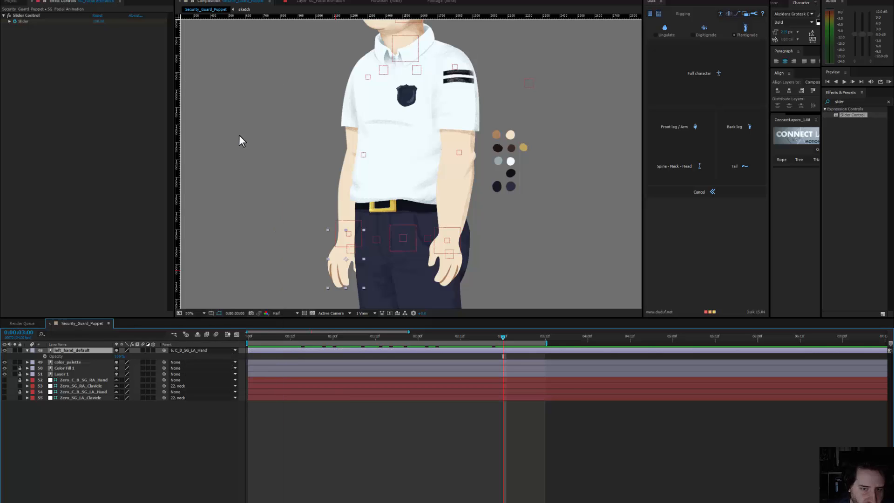
{"action": "left_click_drag", "start_coordinate": [354, 222], "coordinate": [308, 211]}
{"action": "key", "text": "ctrl+z"}
{"action": "key", "text": "ctrl+z"}
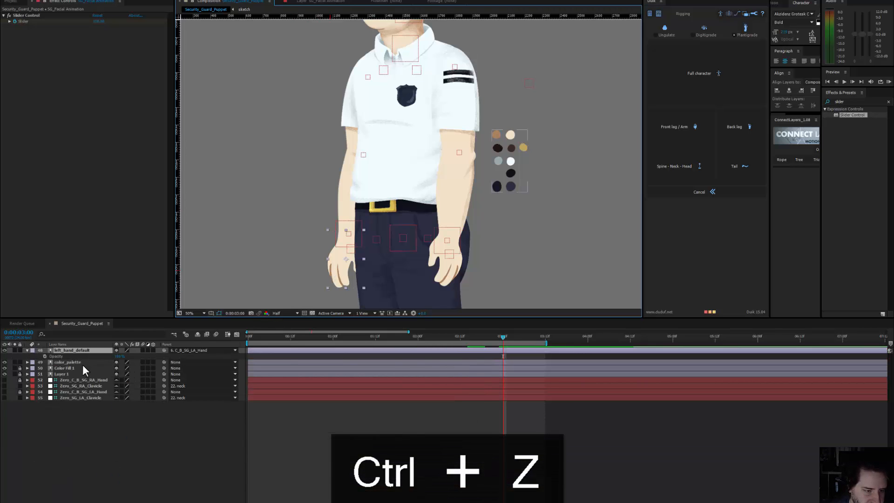
{"action": "key", "text": "ctrl+z"}
Step: Parent the left_hand_point layer to C_B_SG_LA_Hand as well
{"action": "left_click", "coordinate": [80, 446]}
{"action": "left_click", "coordinate": [178, 446]}
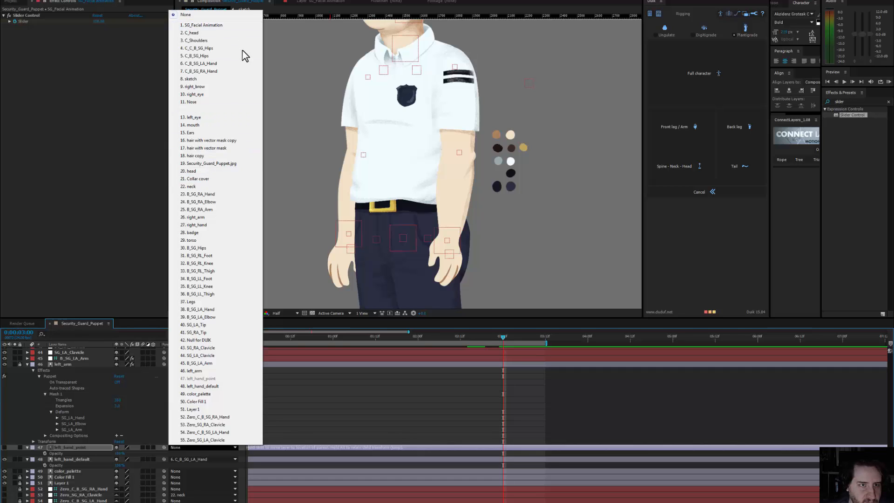
{"action": "left_click", "coordinate": [219, 63]}
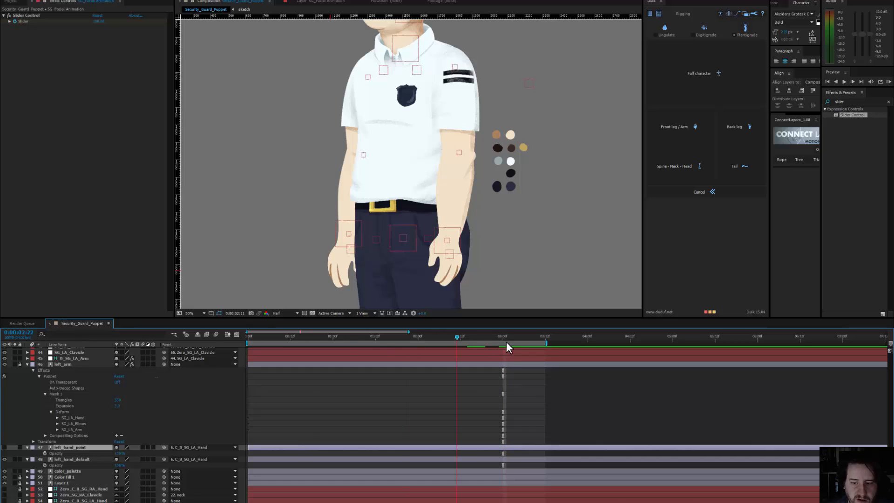
Step: Add starting Position keyframes to both C_B_SG_LA_Hand and C_B_SG_RA_Hand at 0:00:00:00
{"action": "left_click_drag", "start_coordinate": [507, 342], "coordinate": [502, 340]}
{"action": "left_click", "coordinate": [360, 229]}
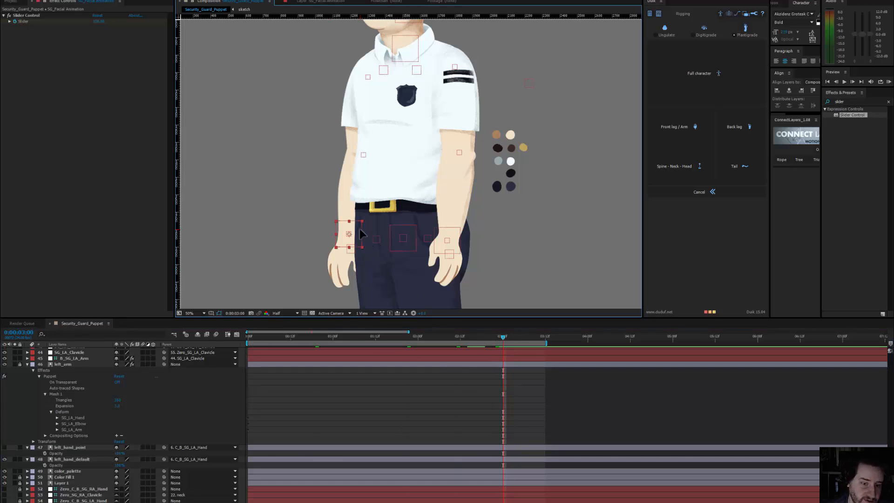
{"action": "scroll", "coordinate": [118, 416], "scroll_direction": "up", "scroll_amount": 15}
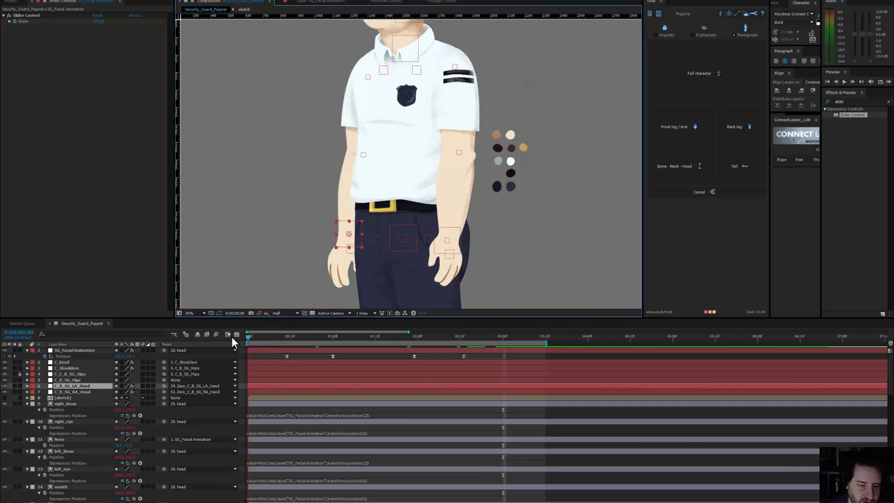
{"action": "left_click", "coordinate": [228, 335]}
{"action": "left_click", "coordinate": [68, 391]}
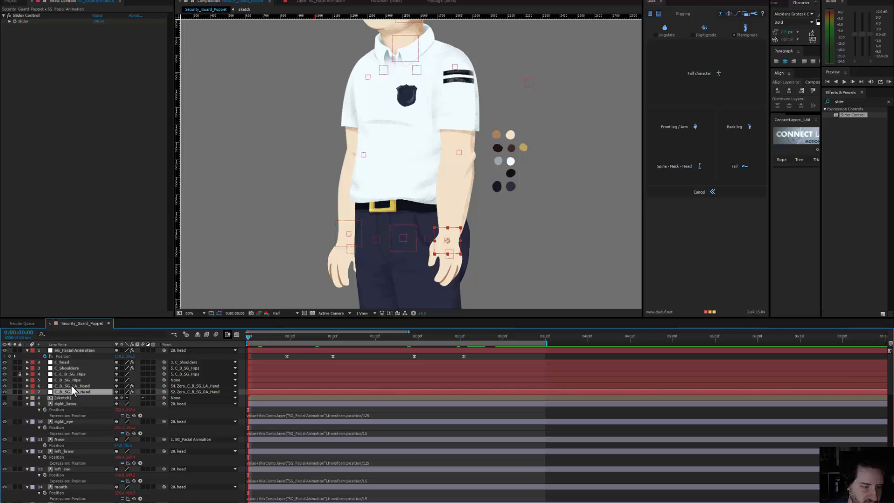
{"action": "left_click", "coordinate": [72, 386], "text": "ctrl"}
{"action": "key", "text": "p"}
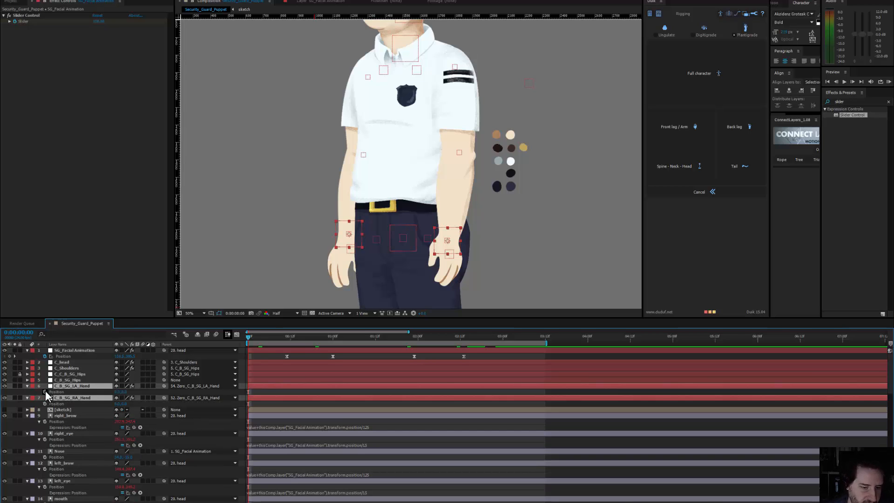
{"action": "left_click", "coordinate": [45, 391]}
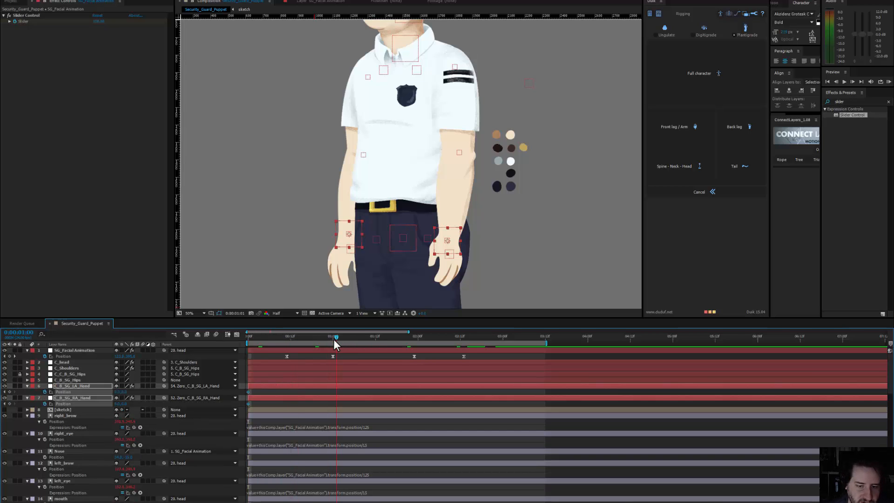
Step: At 0:00:01:00, move C_B_SG_LA_Hand up and away from the body, and raise C_B_SG_RA_Hand to the hip
{"action": "left_click_drag", "start_coordinate": [334, 339], "coordinate": [331, 337]}
{"action": "left_click", "coordinate": [306, 252]}
{"action": "mouse_move", "coordinate": [357, 229]}
{"action": "left_mouse_down"}
{"action": "mouse_move", "coordinate": [342, 213]}
{"action": "mouse_move", "coordinate": [304, 206]}
{"action": "left_mouse_up"}
{"action": "left_click_drag", "start_coordinate": [452, 236], "coordinate": [462, 217]}
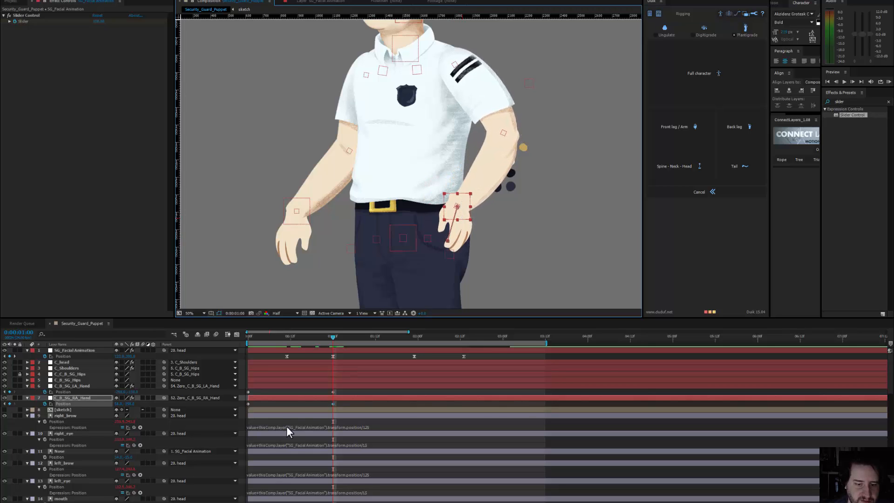
Step: Add a starting Rotation keyframe to C_B_SG_RA_Hand and rotate that hand to rest against the hip at 0:00:01:00
{"action": "key", "text": "shift+r"}
{"action": "left_click", "coordinate": [45, 409]}
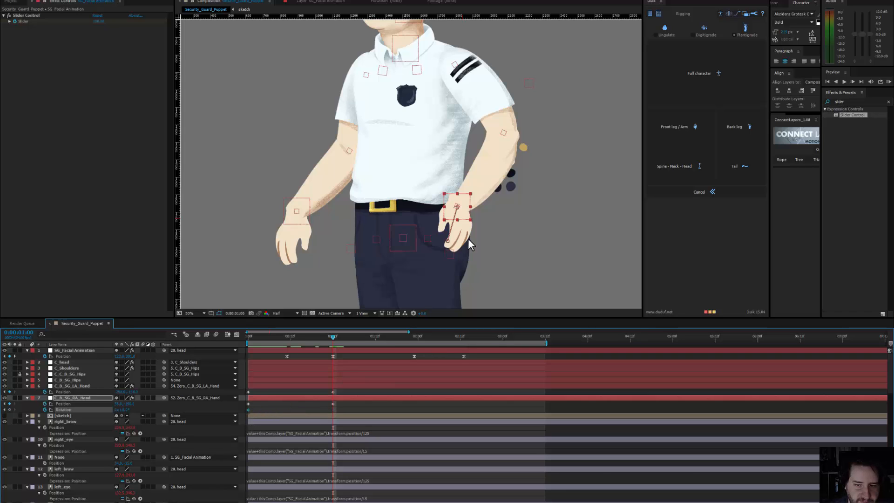
{"action": "left_click_drag", "start_coordinate": [467, 212], "coordinate": [444, 254]}
Step: Shift C_B_SG_LA_Hand's second Position keyframe to 0:00:01:08 and raise the hand to about chest height there
{"action": "left_click", "coordinate": [301, 278]}
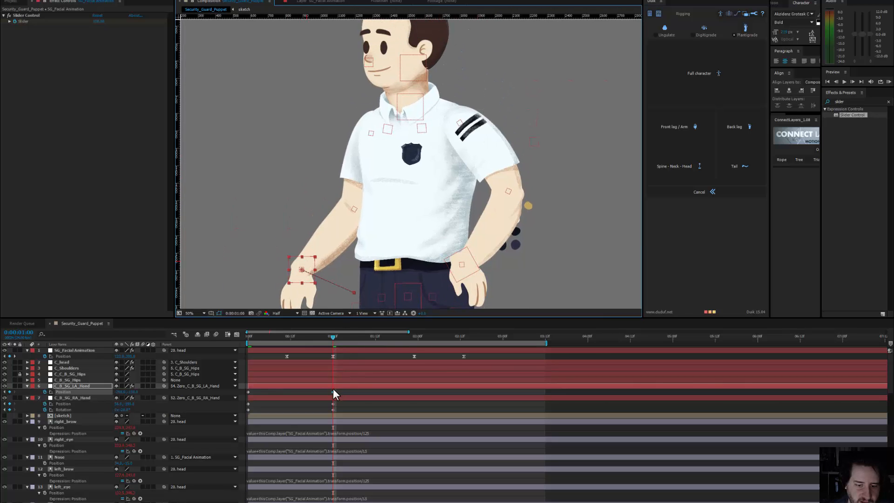
{"action": "left_click_drag", "start_coordinate": [333, 392], "coordinate": [361, 392]}
{"action": "left_click", "coordinate": [361, 338]}
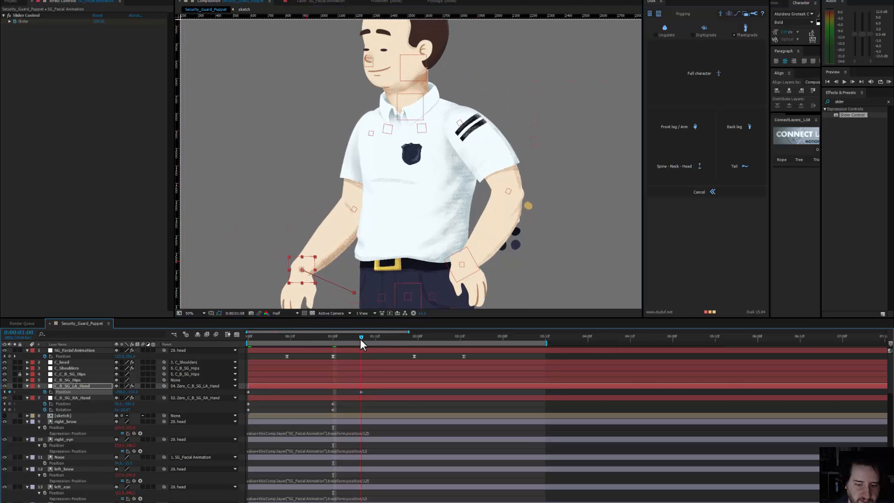
{"action": "left_click_drag", "start_coordinate": [310, 272], "coordinate": [260, 131]}
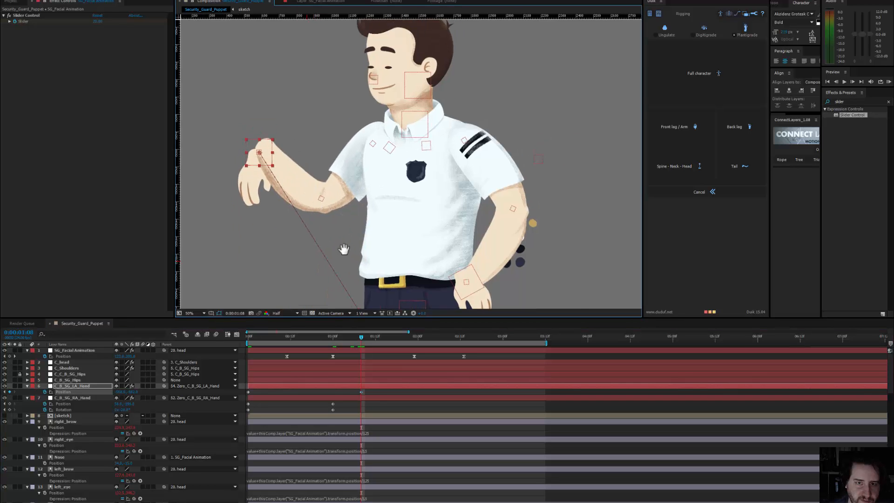
Step: Rotate C_B_SG_LA_Hand so the fingers point upward and move it up beside the head into a waving pose at 0:00:01:08
{"action": "scroll", "coordinate": [351, 259], "scroll_direction": "down", "scroll_amount": 2}
{"action": "left_click_drag", "start_coordinate": [368, 215], "coordinate": [397, 331]}
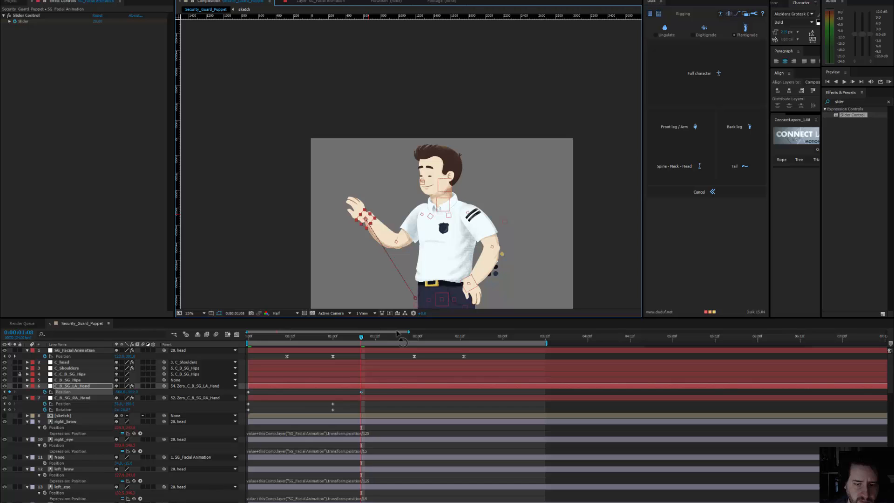
{"action": "key", "text": "period"}
{"action": "key", "text": "period"}
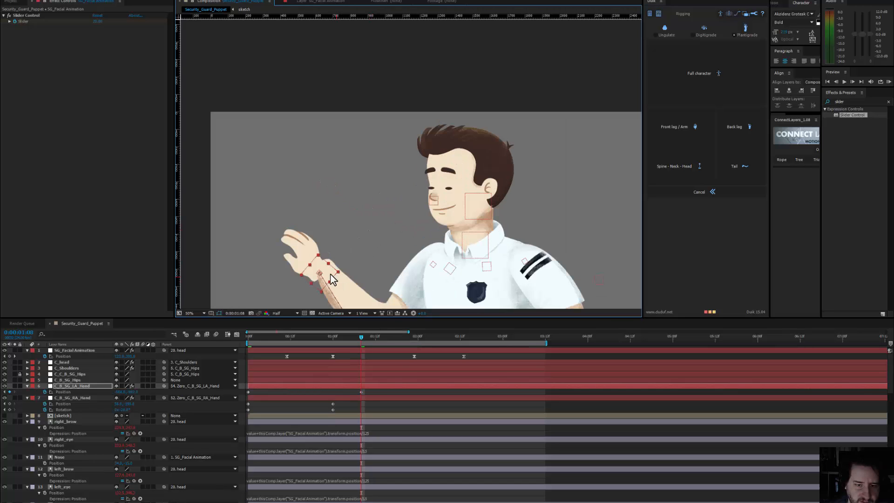
{"action": "left_click_drag", "start_coordinate": [331, 275], "coordinate": [370, 205]}
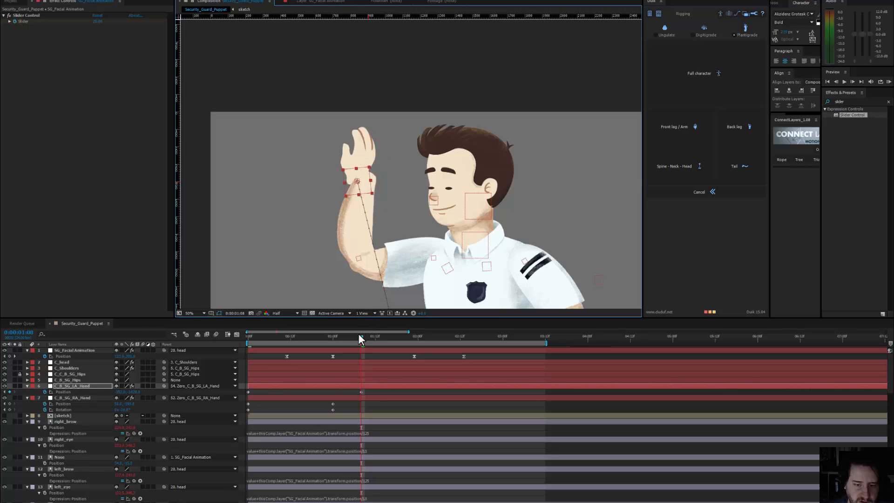
Step: Add Rotation keyframes to C_B_SG_LA_Hand, keeping the raised-hand angle at 0:00:01:08 and resetting the hand to its unrotated angle at 0:00:00:00
{"action": "left_click_drag", "start_coordinate": [360, 335], "coordinate": [311, 343]}
{"action": "left_click_drag", "start_coordinate": [432, 244], "coordinate": [363, 103]}
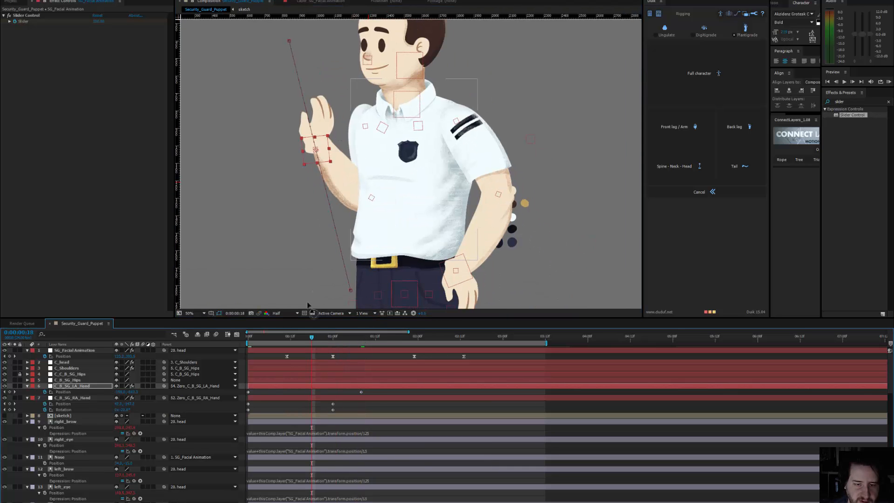
{"action": "left_click_drag", "start_coordinate": [310, 337], "coordinate": [236, 347]}
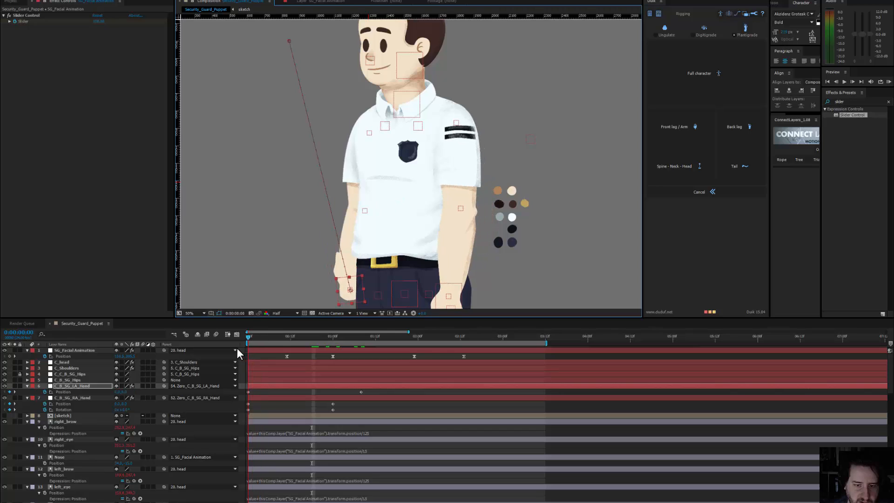
{"action": "key", "text": "shift+r"}
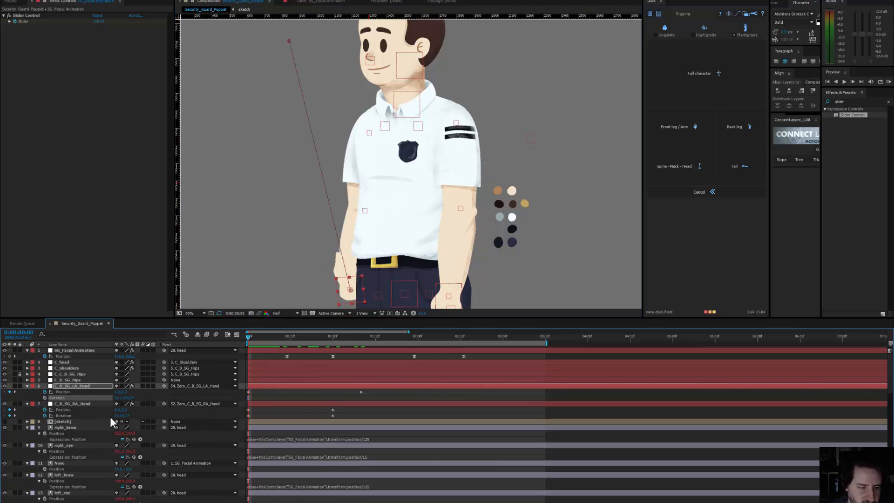
{"action": "left_click", "coordinate": [45, 398]}
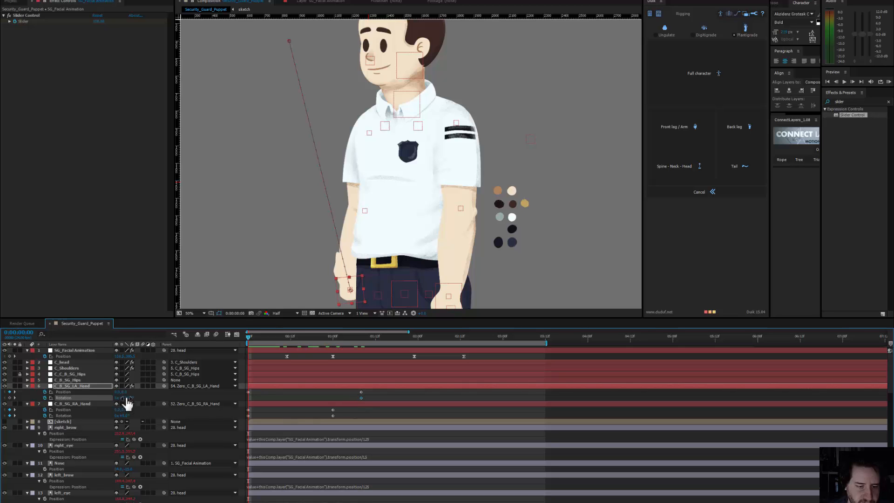
{"action": "key", "text": "Return"}
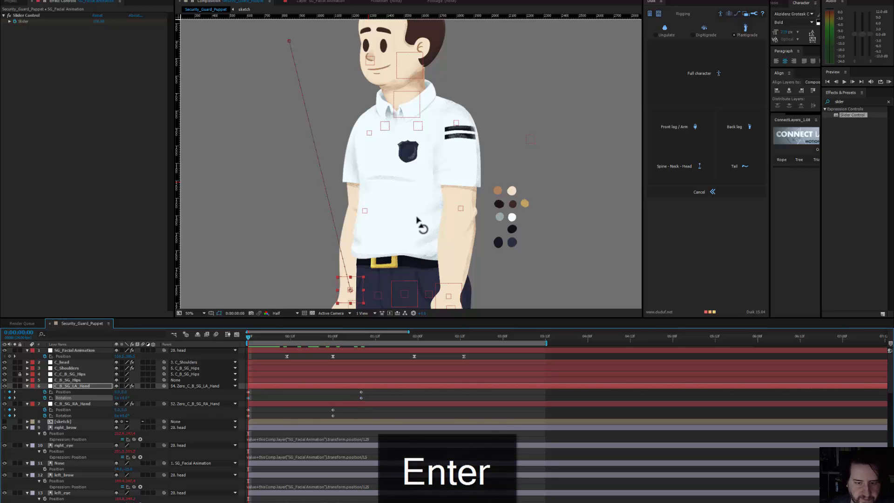
{"action": "left_click_drag", "start_coordinate": [412, 223], "coordinate": [388, 148]}
{"action": "left_click_drag", "start_coordinate": [255, 339], "coordinate": [361, 343]}
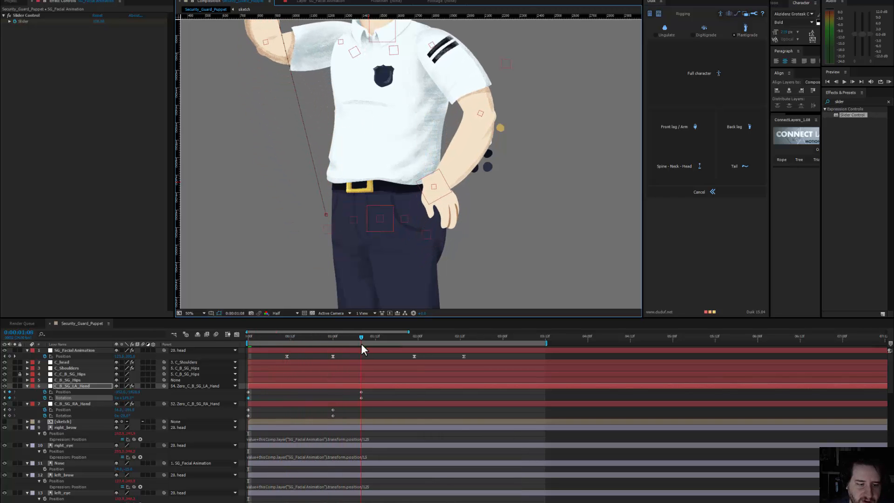
Step: Shift left_hand_default's Anchor Point to the wrist end of the hand and reposition the hand over the left wrist
{"action": "left_click_drag", "start_coordinate": [336, 199], "coordinate": [337, 268]}
{"action": "left_click_drag", "start_coordinate": [276, 122], "coordinate": [284, 219]}
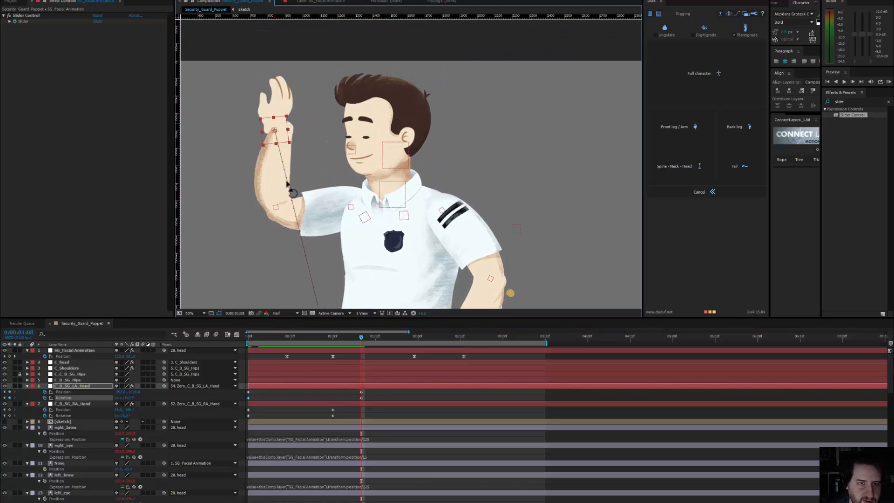
{"action": "left_click", "coordinate": [285, 96]}
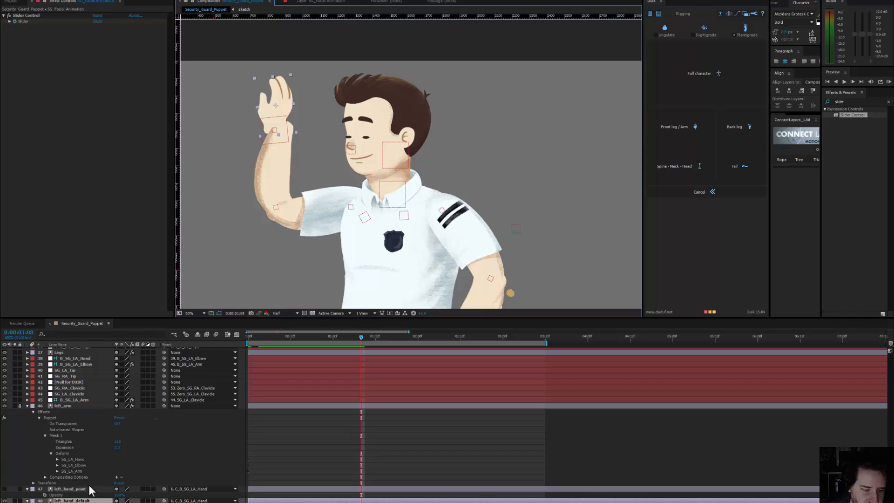
{"action": "scroll", "coordinate": [89, 485], "scroll_direction": "down", "scroll_amount": 3}
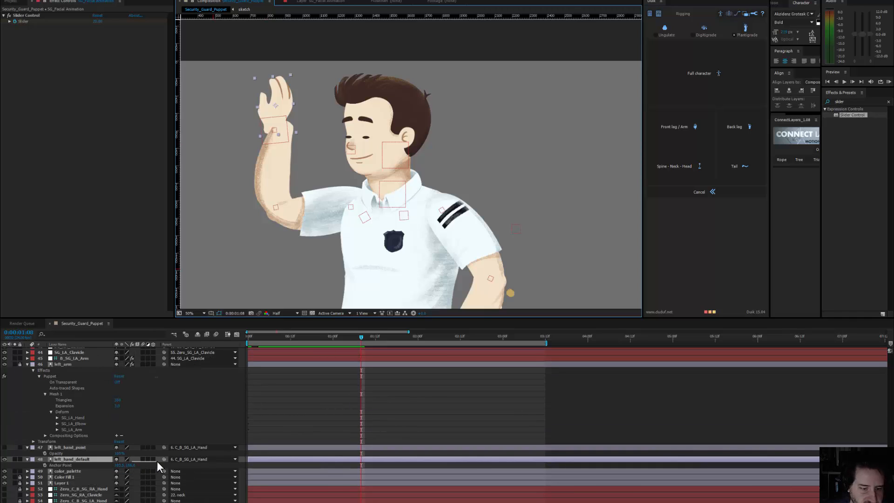
{"action": "left_click_drag", "start_coordinate": [133, 465], "coordinate": [86, 470]}
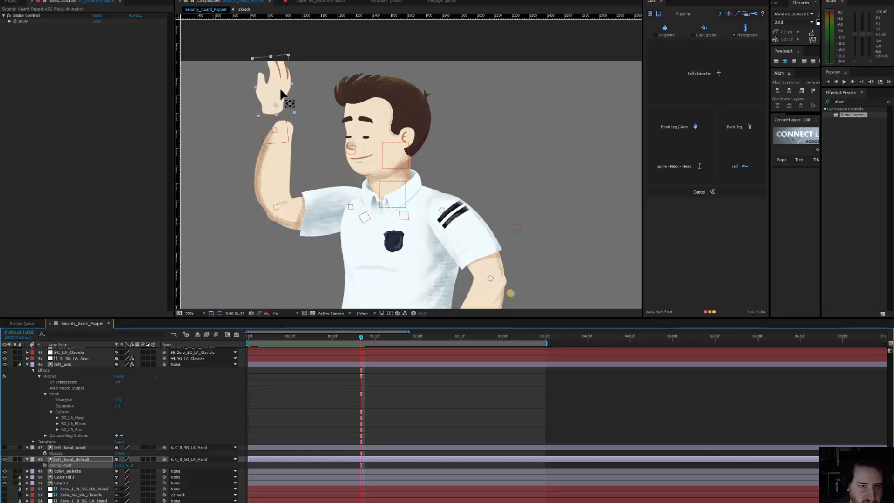
{"action": "left_click_drag", "start_coordinate": [294, 106], "coordinate": [291, 111]}
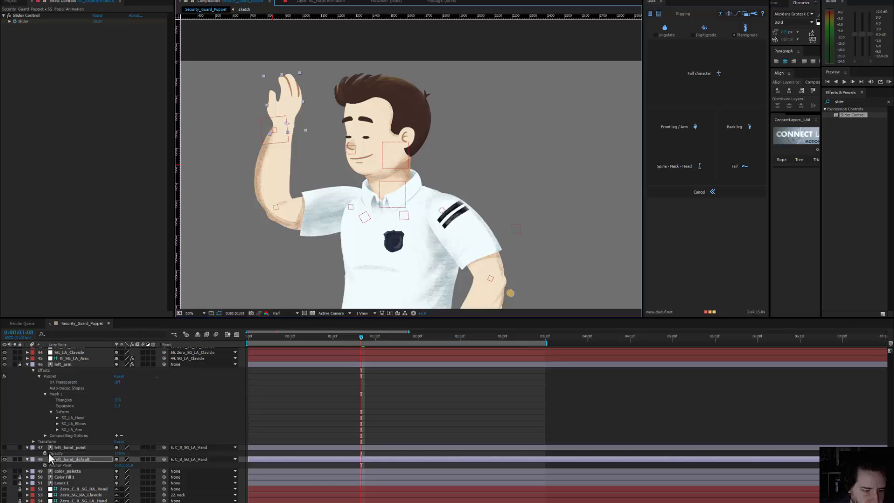
Step: Show left_hand_point in place of left_hand_default and move the pointing hand to line up with the wrist
{"action": "left_click", "coordinate": [4, 447]}
{"action": "left_click", "coordinate": [4, 460]}
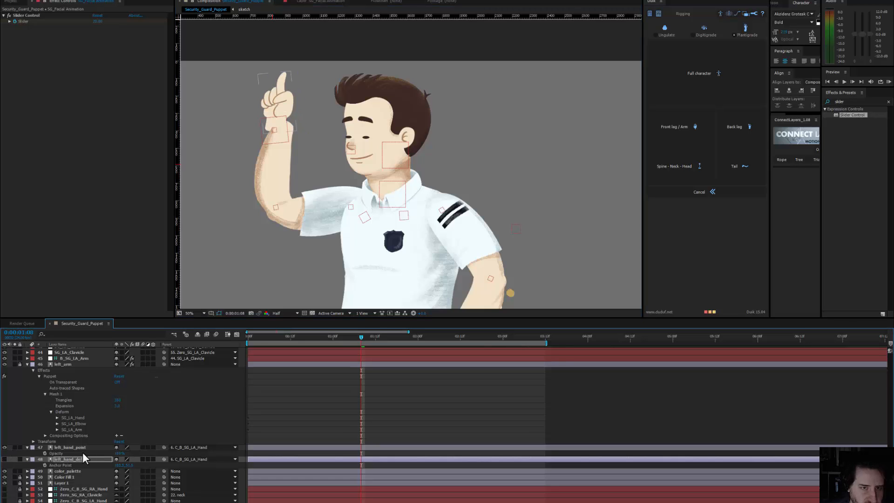
{"action": "left_click", "coordinate": [280, 103]}
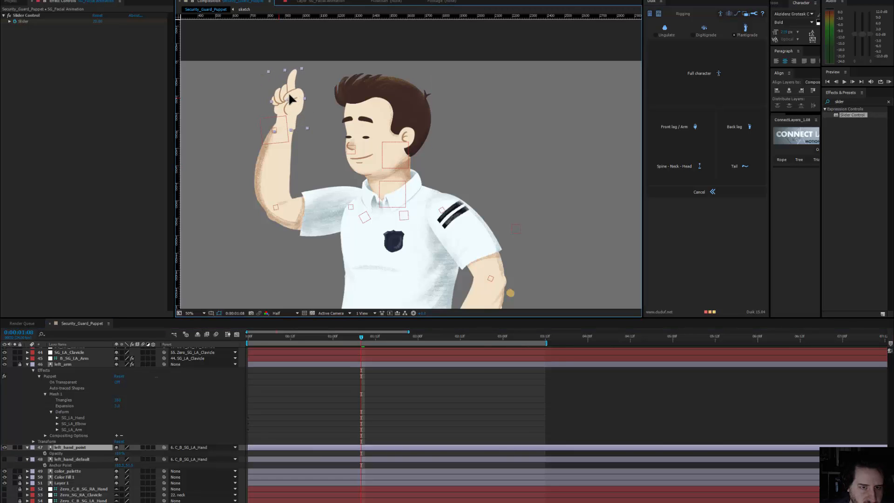
{"action": "left_click_drag", "start_coordinate": [290, 98], "coordinate": [287, 98]}
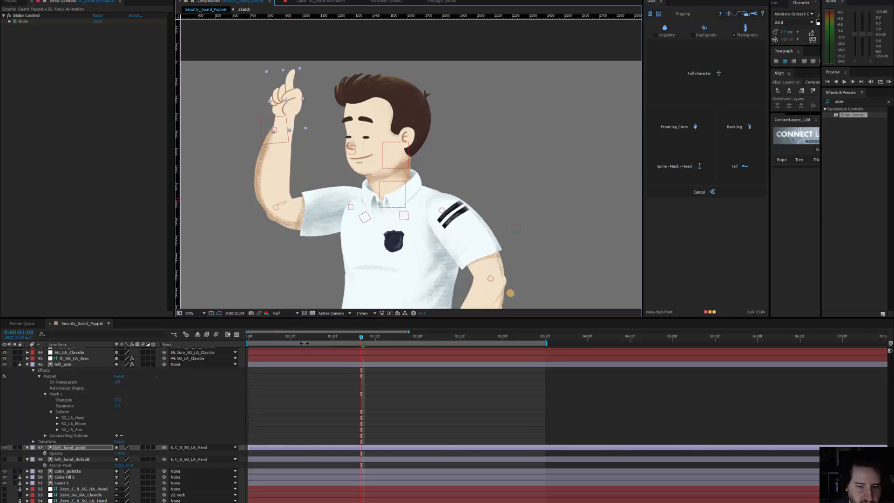
Step: At 0:00:00:09, move left_hand_point closer to the forearm so that it overlaps the wrist
{"action": "left_click_drag", "start_coordinate": [362, 337], "coordinate": [281, 345]}
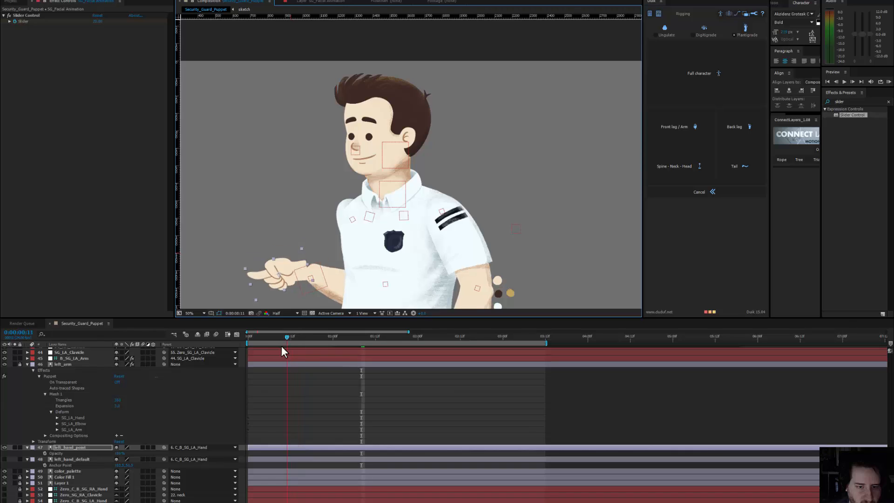
{"action": "left_click_drag", "start_coordinate": [344, 184], "coordinate": [333, 56]}
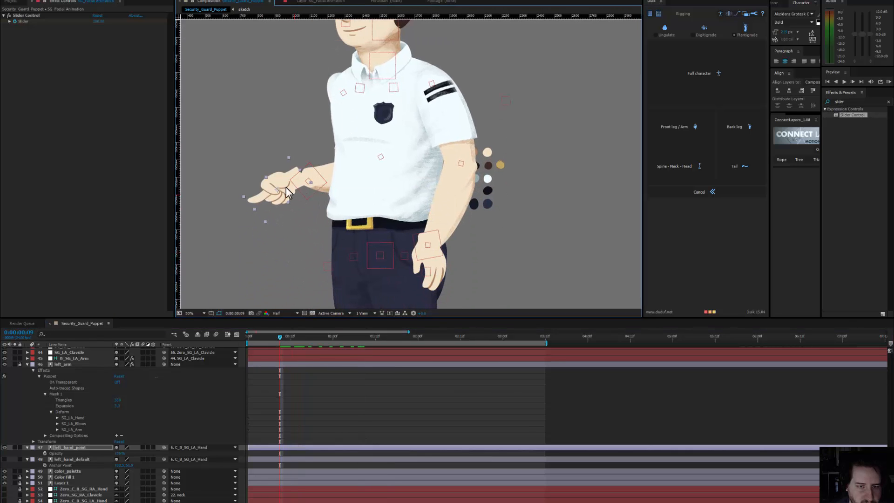
{"action": "left_click_drag", "start_coordinate": [281, 186], "coordinate": [291, 184]}
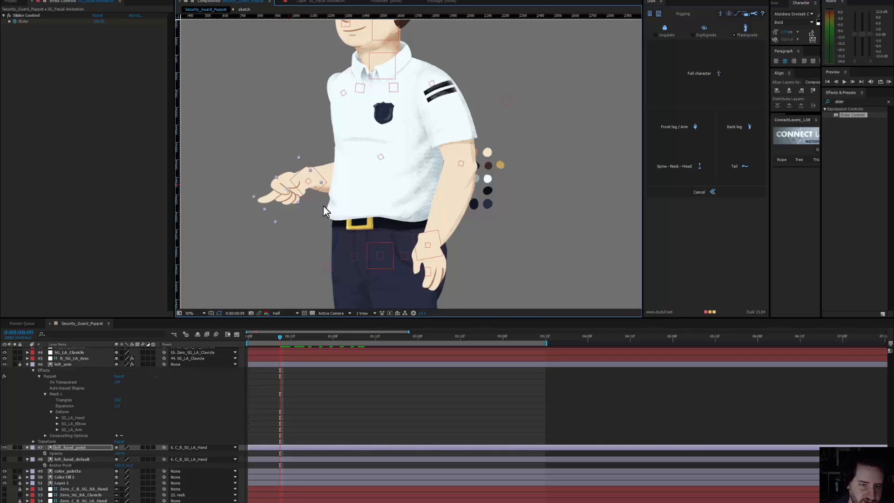
Step: Examine how left_hand_point joins the wrist, from the first frame through to the raised arm at 0:00:01:12
{"action": "left_click", "coordinate": [311, 191]}
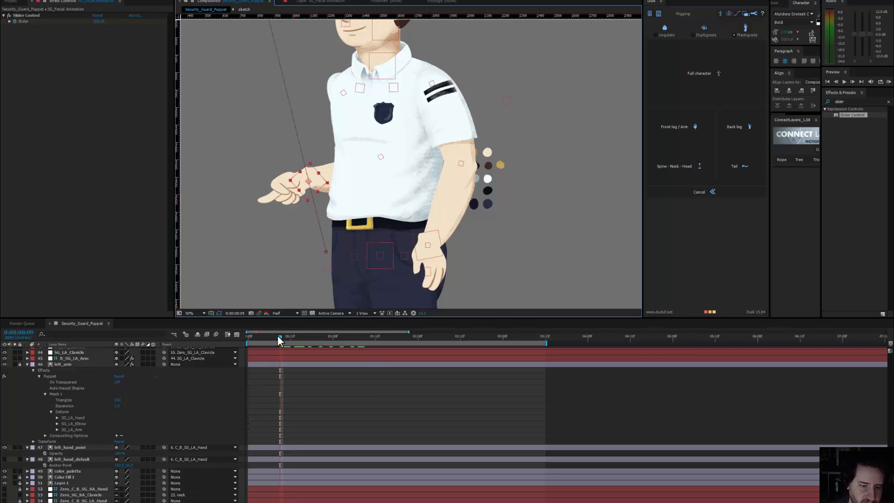
{"action": "left_click_drag", "start_coordinate": [278, 335], "coordinate": [237, 339]}
{"action": "key", "text": "slash"}
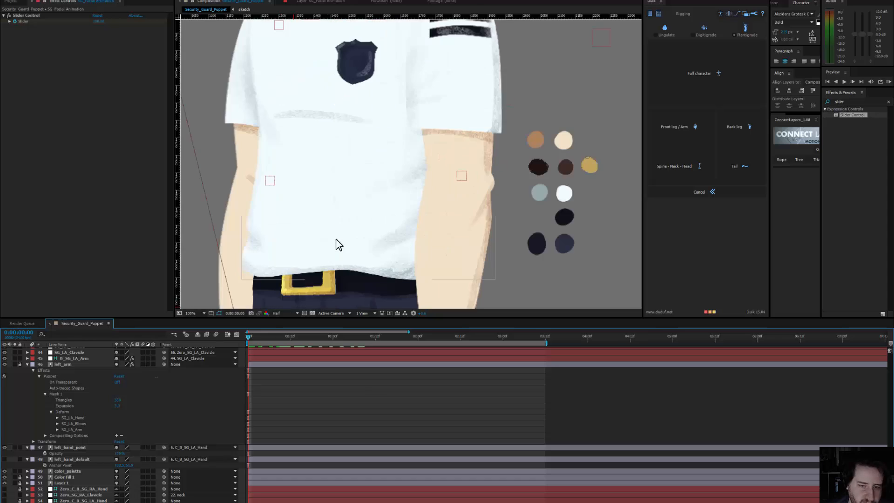
{"action": "left_click_drag", "start_coordinate": [336, 239], "coordinate": [398, 26]}
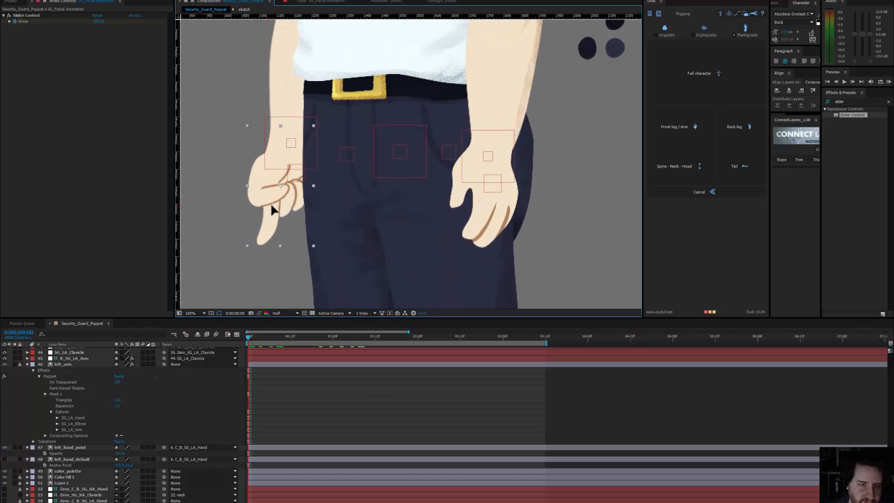
{"action": "left_click", "coordinate": [271, 204]}
{"action": "key", "text": "comma"}
{"action": "left_click_drag", "start_coordinate": [328, 136], "coordinate": [281, 291]}
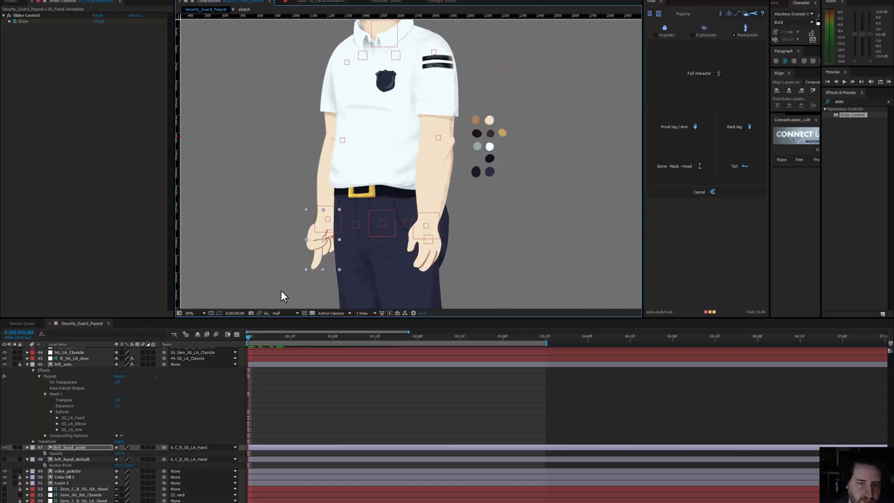
{"action": "left_click_drag", "start_coordinate": [252, 336], "coordinate": [373, 320]}
Step: At 0:00:01:08, nudge left_hand_point slightly toward the face and upward to refine its fit on the raised wrist
{"action": "scroll", "coordinate": [386, 275], "scroll_direction": "up", "scroll_amount": 5}
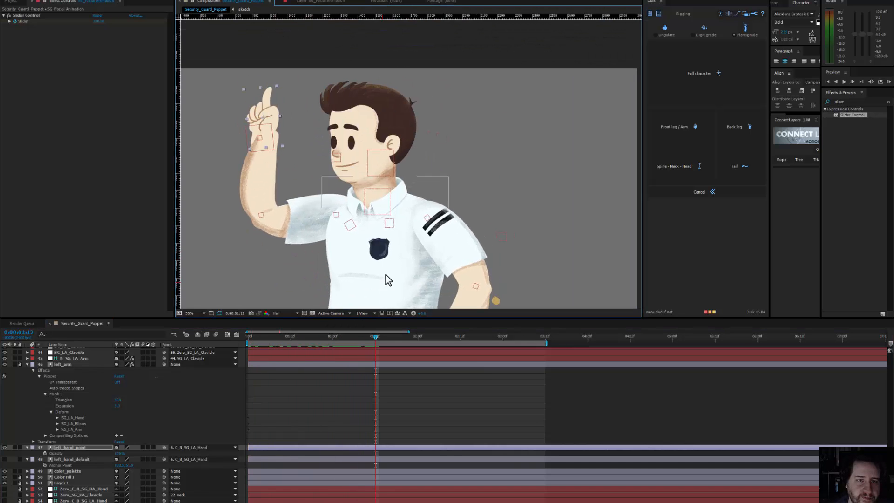
{"action": "scroll", "coordinate": [385, 378], "scroll_direction": "up", "scroll_amount": 15}
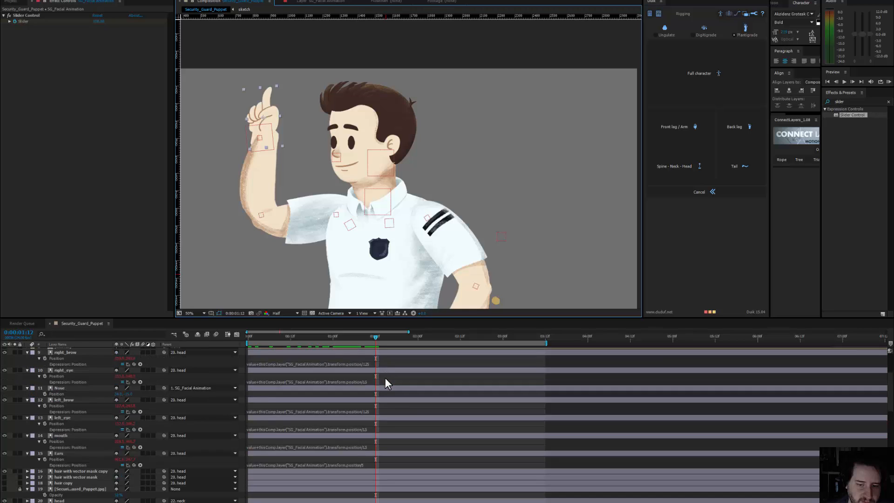
{"action": "scroll", "coordinate": [384, 383], "scroll_direction": "up", "scroll_amount": 5}
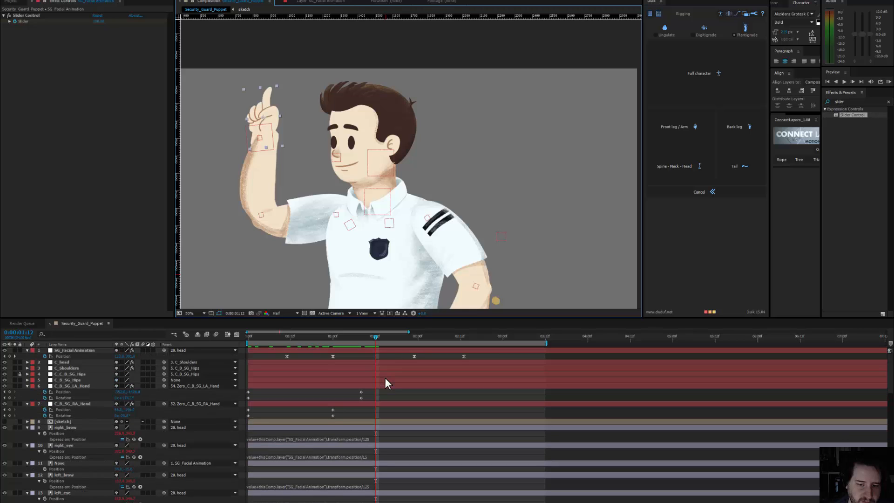
{"action": "left_click", "coordinate": [362, 341]}
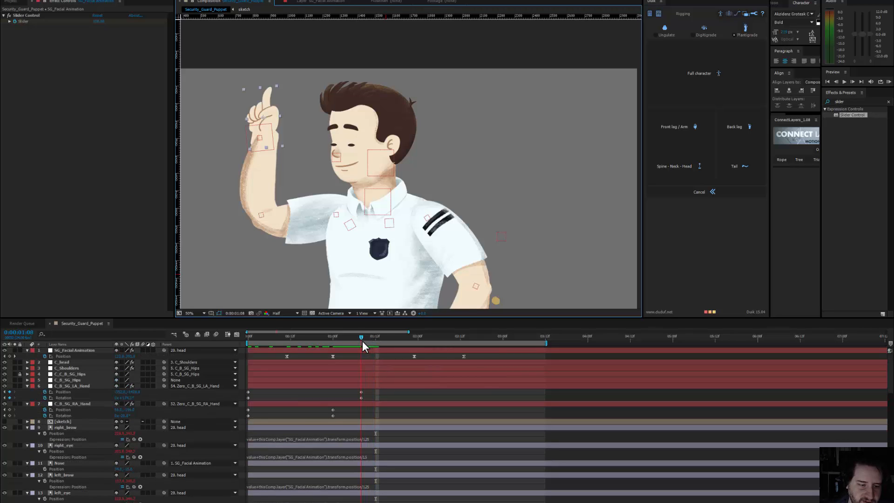
{"action": "left_click", "coordinate": [339, 386]}
{"action": "left_click_drag", "start_coordinate": [250, 116], "coordinate": [390, 100]}
{"action": "scroll", "coordinate": [281, 140], "scroll_direction": "up", "scroll_amount": 1}
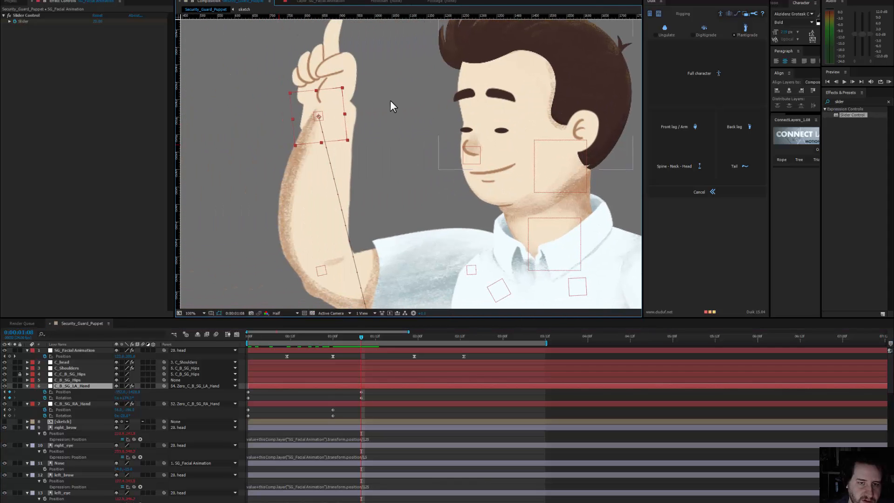
{"action": "left_click_drag", "start_coordinate": [331, 60], "coordinate": [345, 49]}
{"action": "scroll", "coordinate": [395, 224], "scroll_direction": "down", "scroll_amount": 2}
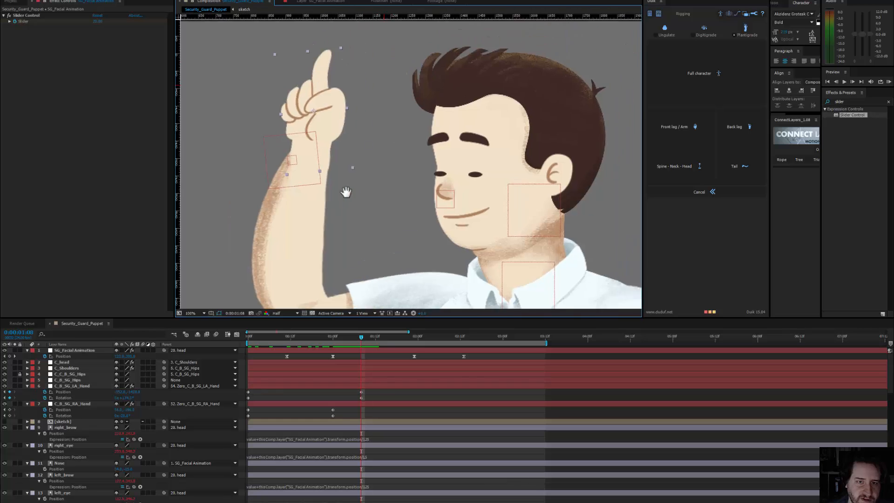
{"action": "left_click_drag", "start_coordinate": [395, 223], "coordinate": [351, 177]}
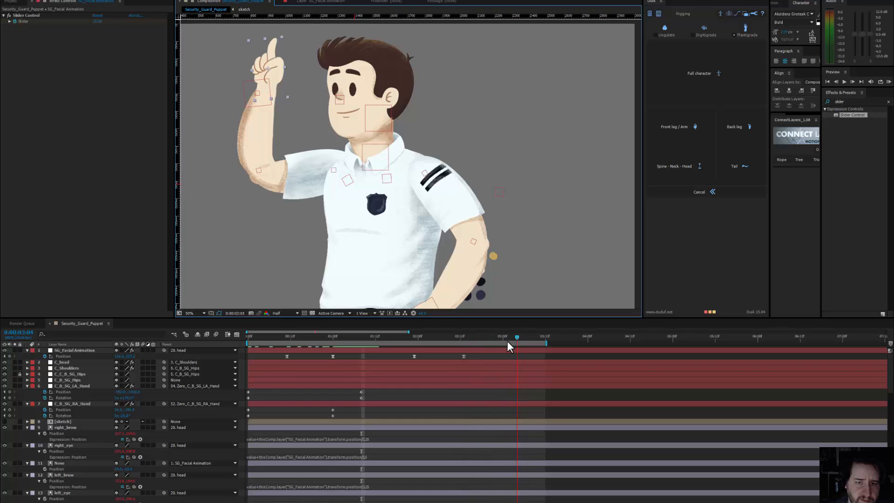
Step: Shift all Position and Rotation keyframes of both hand controllers later together, so the left hand's last ones sit at 0:00:03:11
{"action": "key", "text": "space"}
{"action": "left_click_drag", "start_coordinate": [367, 391], "coordinate": [240, 399]}
{"action": "left_click_drag", "start_coordinate": [372, 392], "coordinate": [429, 414]}
{"action": "left_click_drag", "start_coordinate": [510, 334], "coordinate": [544, 328]}
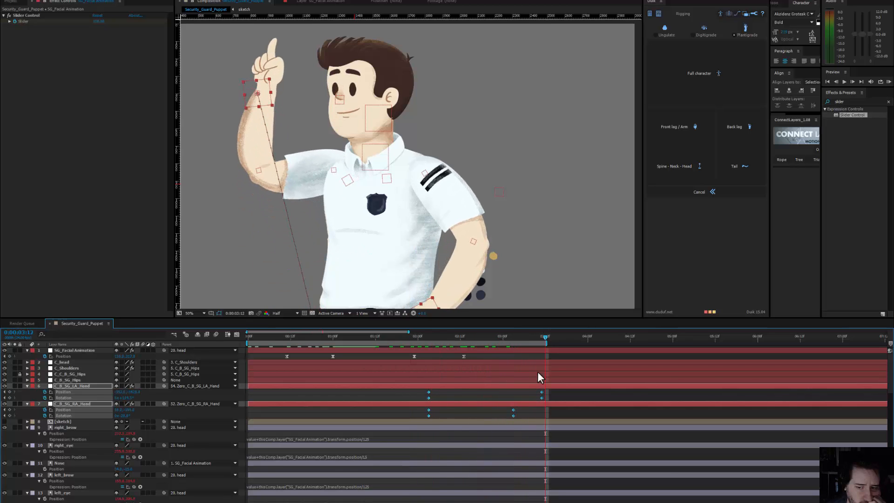
{"action": "left_click_drag", "start_coordinate": [401, 136], "coordinate": [427, 149]}
{"action": "key", "text": "shift+slash"}
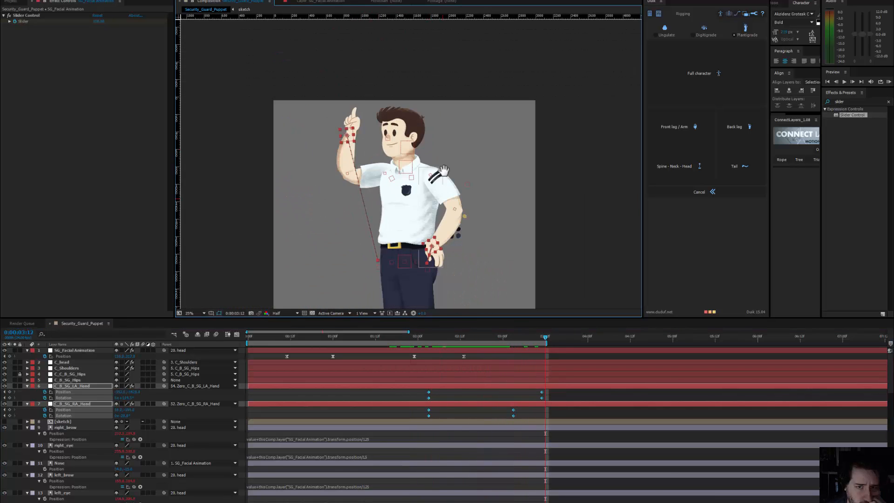
Step: At 0:00:02:13, move the SG_Facial Animation controller slightly toward the pointing hand and review the head turn with the arm motion
{"action": "left_click_drag", "start_coordinate": [532, 334], "coordinate": [464, 339]}
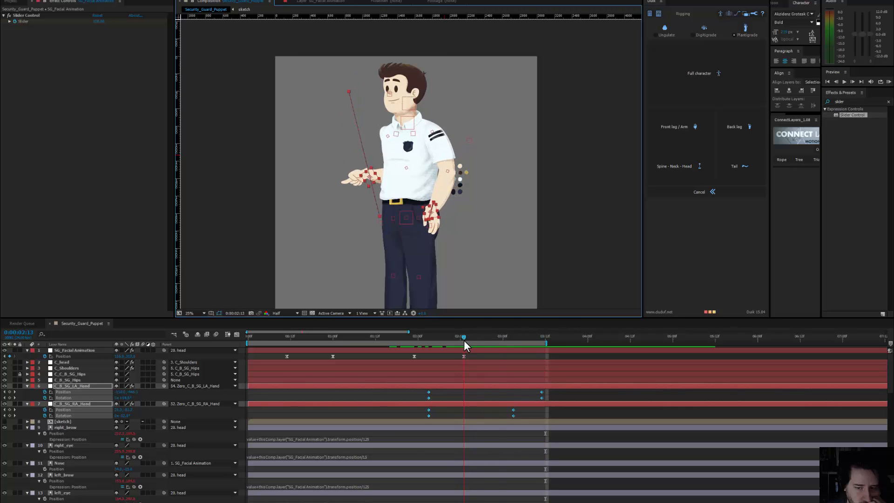
{"action": "key", "text": "period"}
{"action": "scroll", "coordinate": [391, 149], "scroll_direction": "up", "scroll_amount": 5}
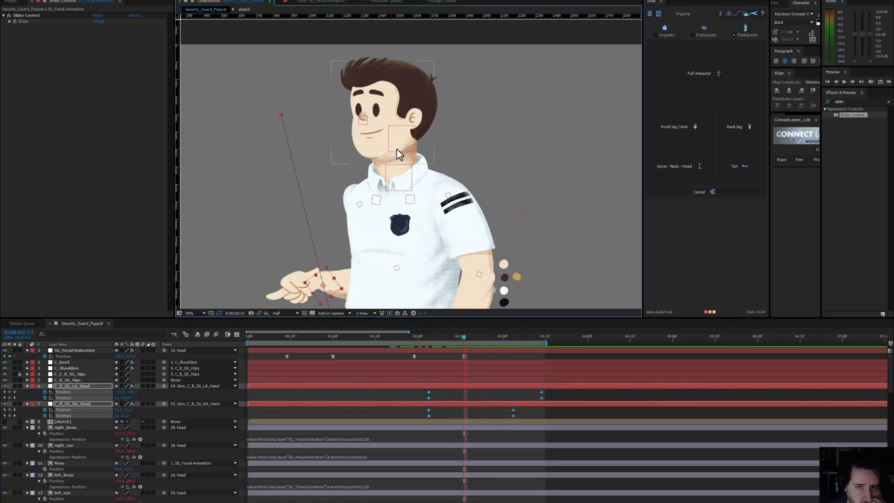
{"action": "left_click_drag", "start_coordinate": [362, 123], "coordinate": [360, 125]}
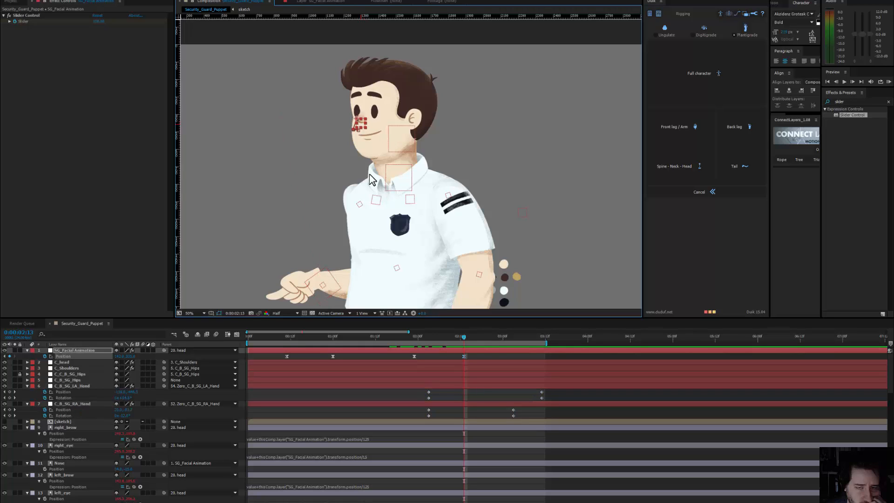
{"action": "left_click_drag", "start_coordinate": [455, 337], "coordinate": [247, 311]}
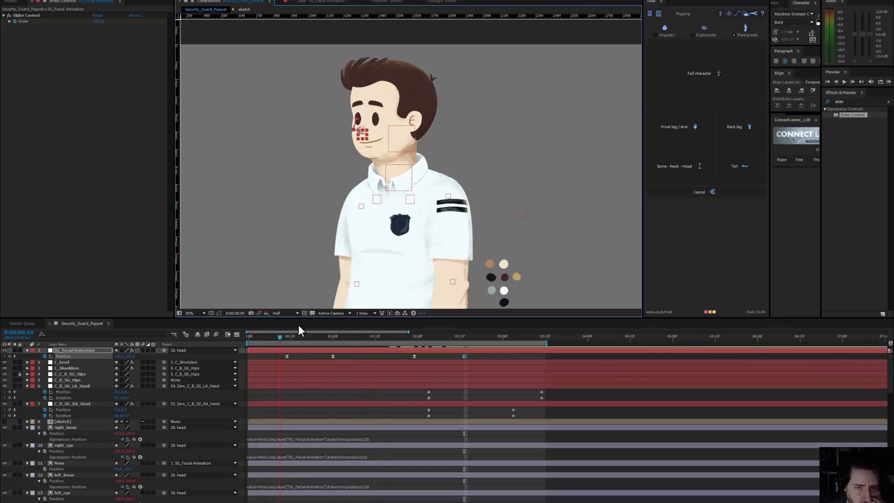
{"action": "left_click", "coordinate": [333, 328]}
{"action": "left_click_drag", "start_coordinate": [403, 336], "coordinate": [577, 343]}
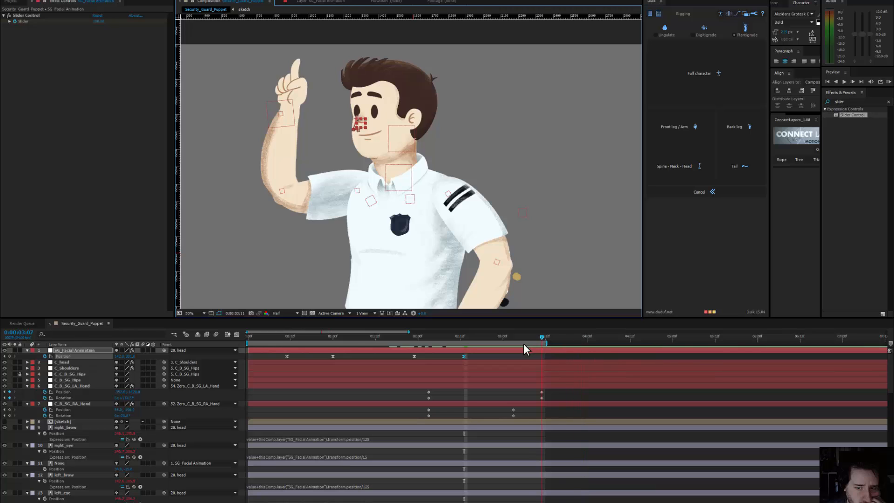
Step: Apply Easy Ease to the last Position and Rotation keyframes of the C_B_SG_LA_Hand controller
{"action": "left_click_drag", "start_coordinate": [524, 343], "coordinate": [523, 344]}
{"action": "left_click_drag", "start_coordinate": [549, 390], "coordinate": [527, 403]}
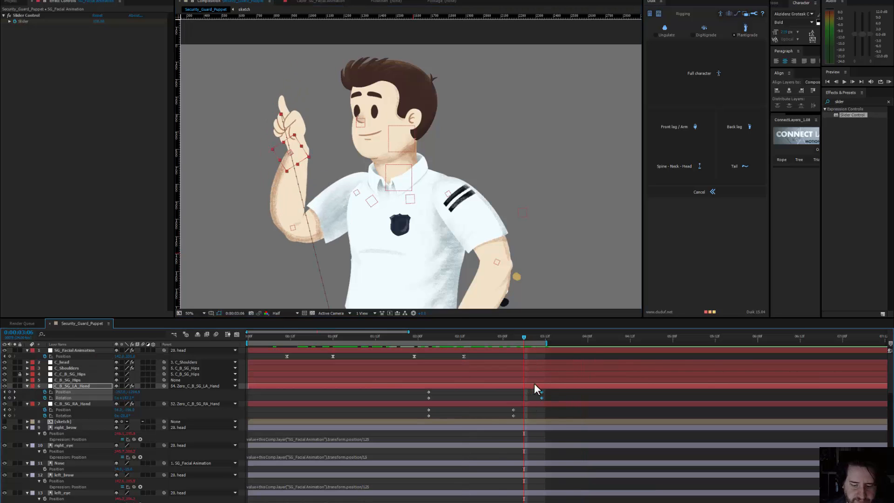
{"action": "key", "text": "F9"}
Step: Reshape the direction handles of C_B_SG_LA_Hand's motion path so the hand rises in an outward-bulging arc
{"action": "left_click_drag", "start_coordinate": [453, 276], "coordinate": [444, 159]}
{"action": "left_click_drag", "start_coordinate": [333, 247], "coordinate": [213, 155]}
{"action": "left_click_drag", "start_coordinate": [262, 118], "coordinate": [295, 233]}
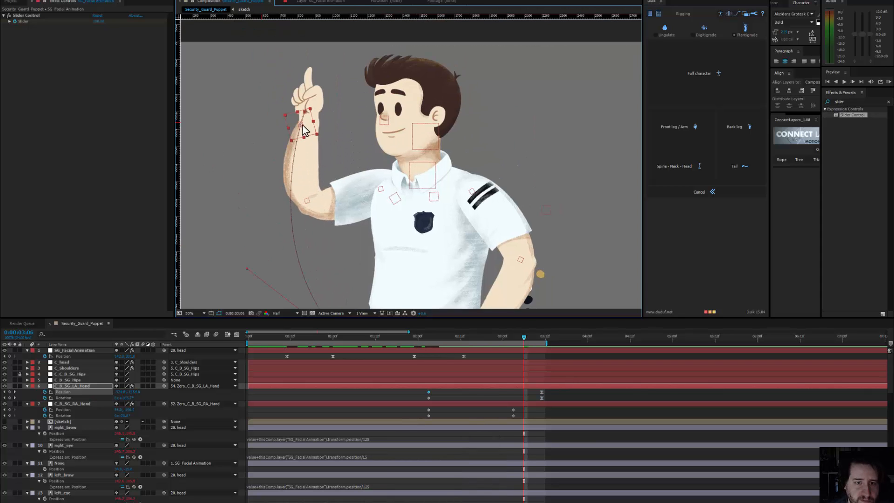
{"action": "left_click_drag", "start_coordinate": [305, 112], "coordinate": [267, 160]}
{"action": "key", "text": "ctrl+z"}
{"action": "left_click_drag", "start_coordinate": [299, 224], "coordinate": [264, 134]}
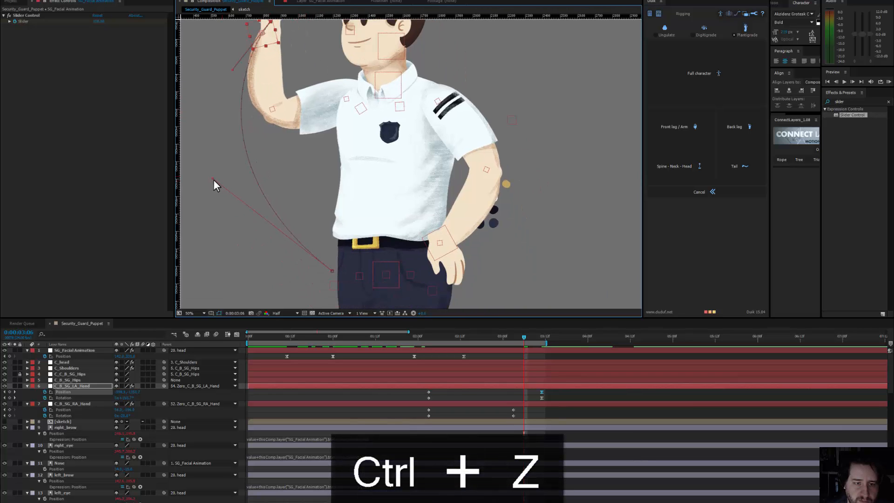
{"action": "left_click_drag", "start_coordinate": [212, 179], "coordinate": [222, 242]}
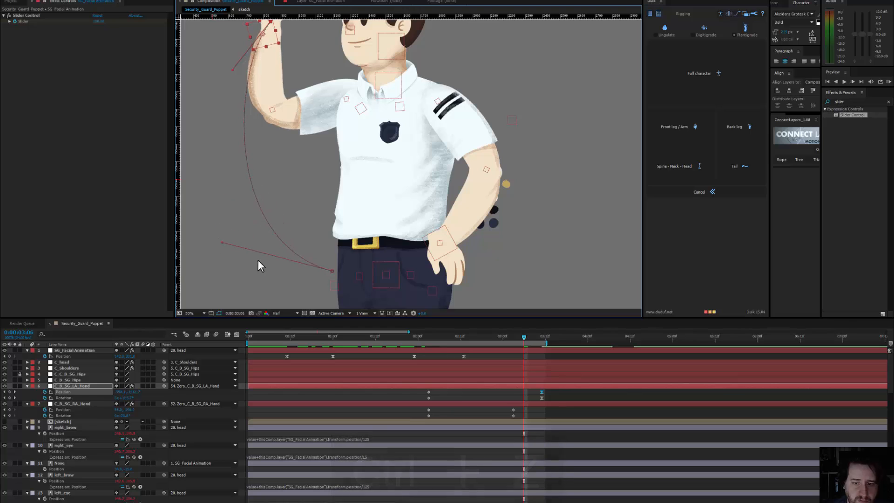
Step: Try to nudge the C_B_SG_RA_Hand controller slightly up and outward at 0:00:03:06, and undo the move
{"action": "left_click", "coordinate": [450, 245]}
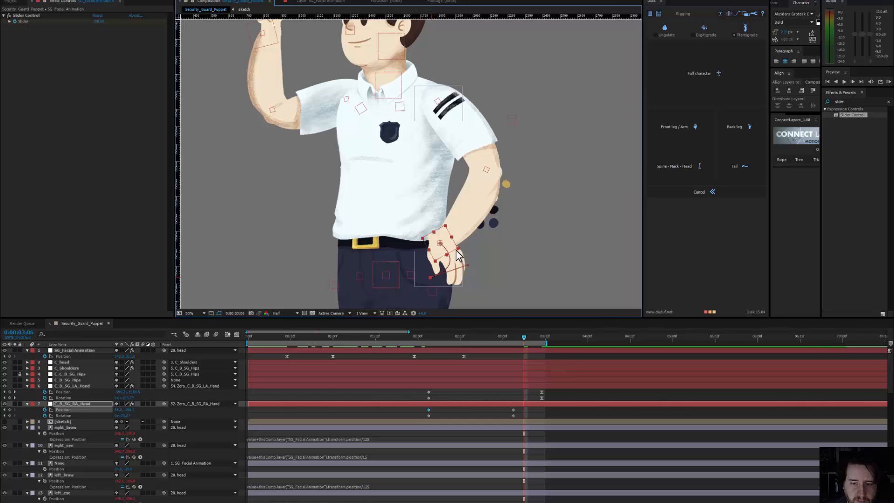
{"action": "left_click_drag", "start_coordinate": [442, 245], "coordinate": [448, 241]}
{"action": "key", "text": "ctrl+z"}
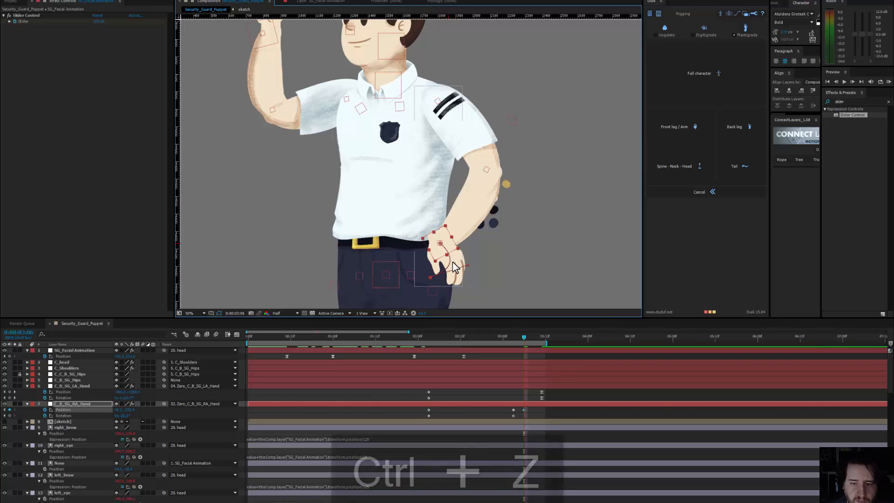
Step: At 0:00:03:17, select the C_B_SG_LA_Hand controller and show its effect controls
{"action": "left_click_drag", "start_coordinate": [287, 337], "coordinate": [325, 337]}
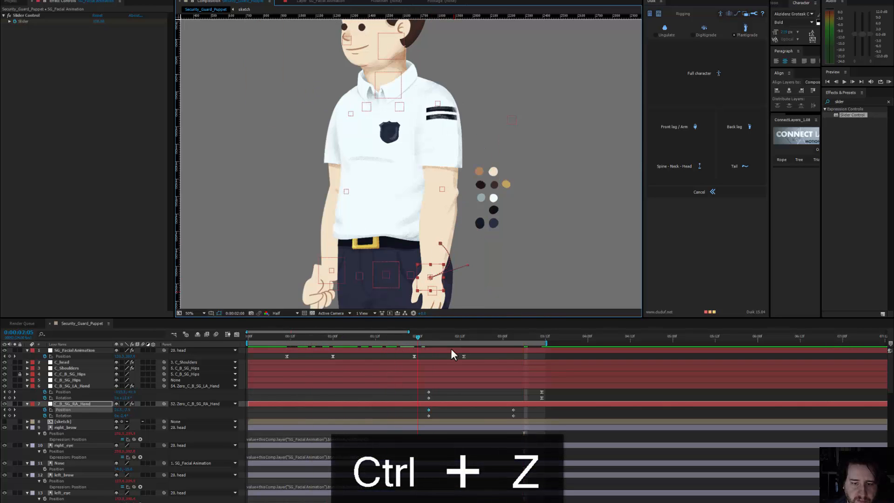
{"action": "left_click_drag", "start_coordinate": [451, 348], "coordinate": [563, 396]}
{"action": "left_click_drag", "start_coordinate": [427, 223], "coordinate": [402, 239]}
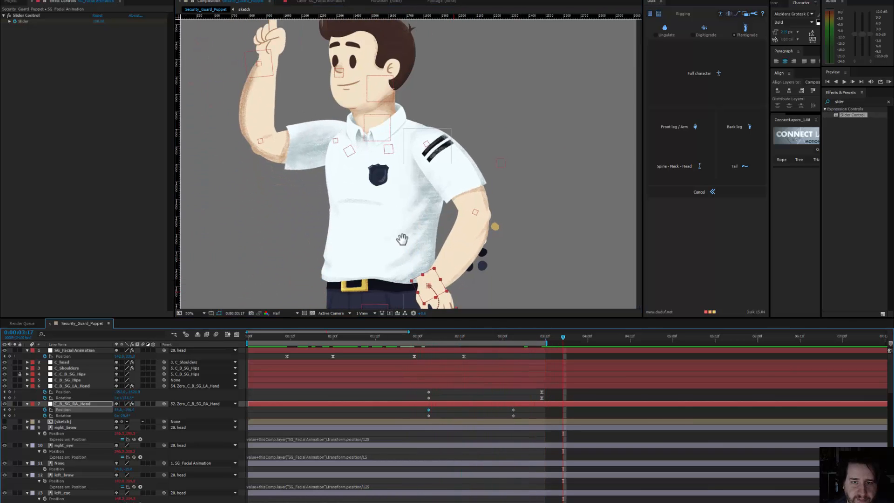
{"action": "key", "text": "comma"}
{"action": "key", "text": "comma"}
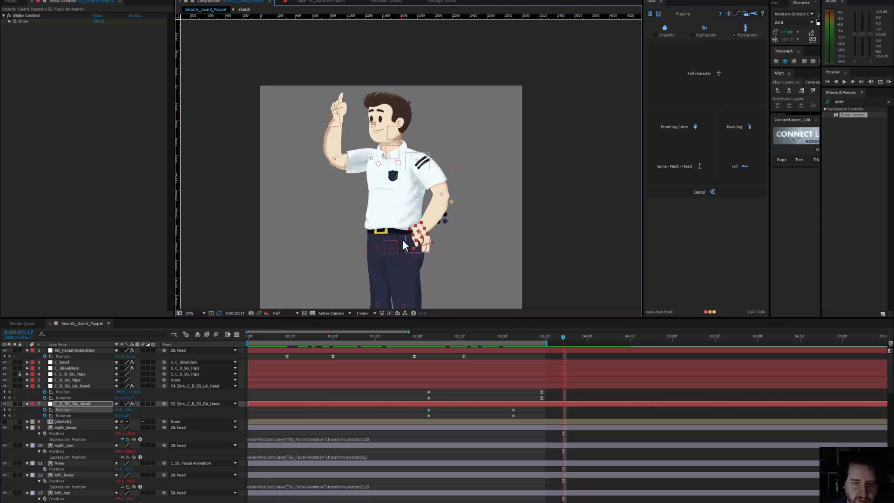
{"action": "left_click", "coordinate": [329, 120]}
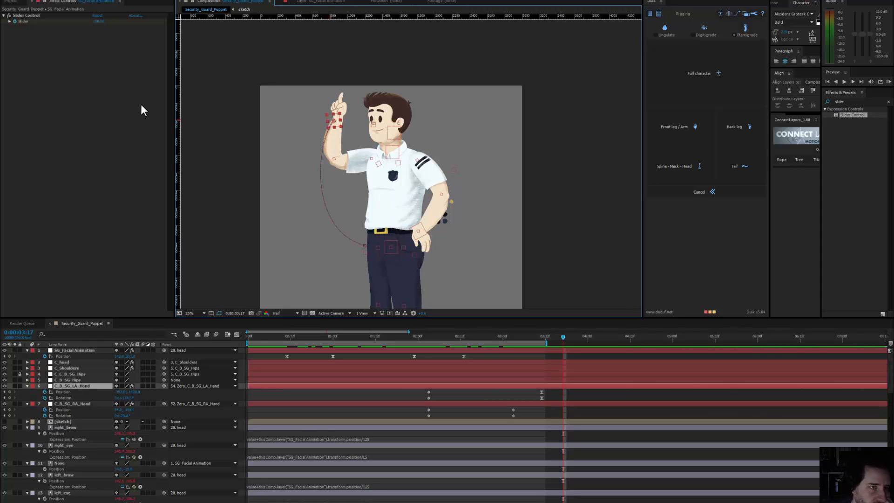
{"action": "left_click", "coordinate": [47, 2]}
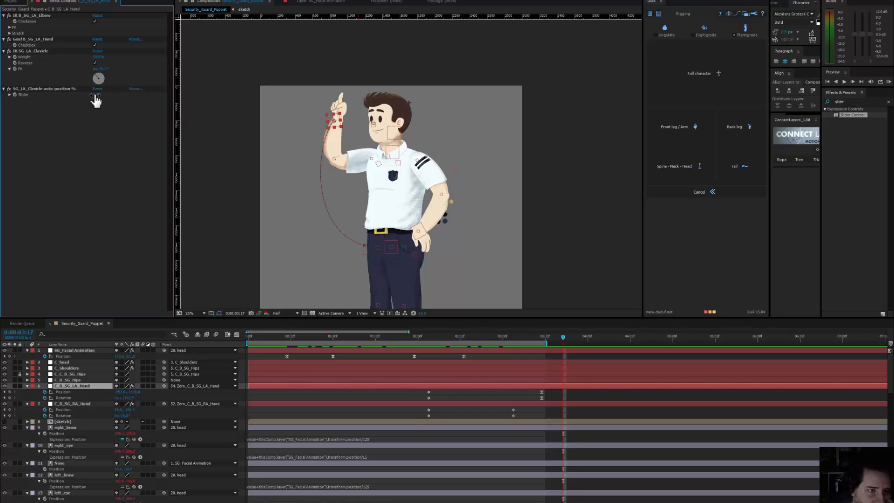
Step: Undo a trial change of the SG_LA_Clavicle auto-position slider, and adjust the elbow IK's Auto-Shrink so the raised elbow sits closer in
{"action": "mouse_move", "coordinate": [95, 100]}
{"action": "left_mouse_down"}
{"action": "mouse_move", "coordinate": [110, 94]}
{"action": "mouse_move", "coordinate": [89, 97]}
{"action": "mouse_move", "coordinate": [97, 98]}
{"action": "left_mouse_up"}
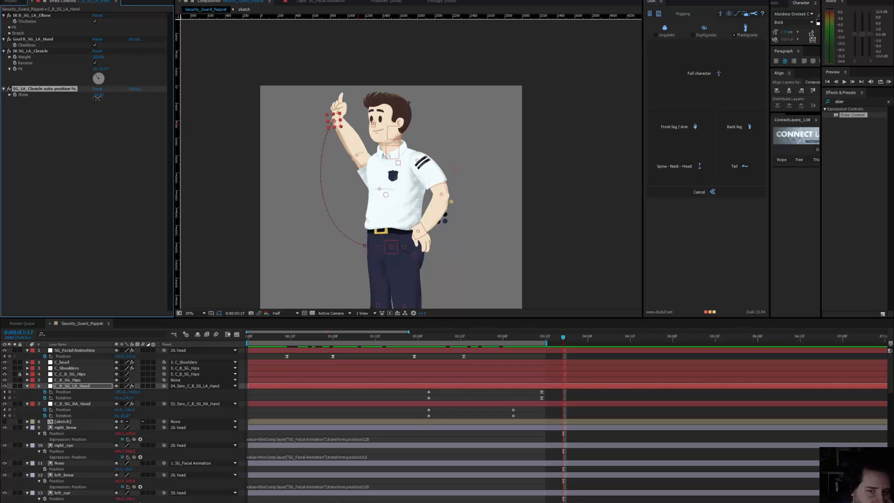
{"action": "key", "text": "ctrl+z"}
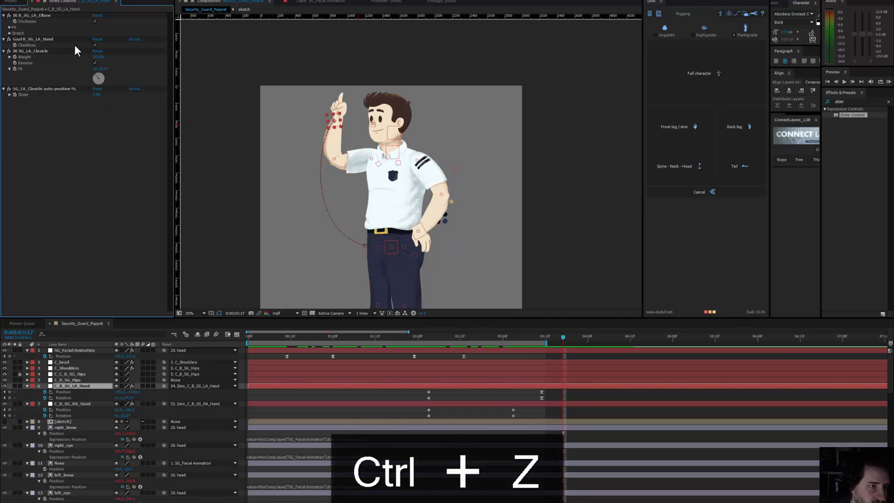
{"action": "left_click", "coordinate": [9, 34]}
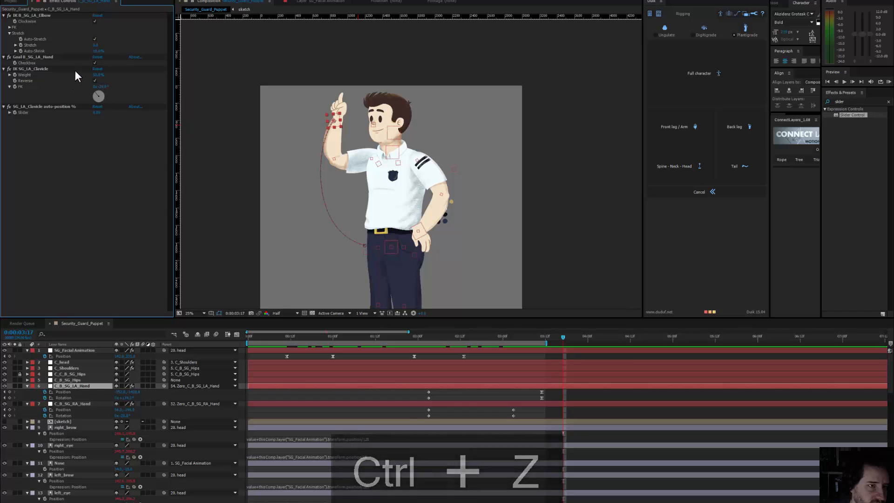
{"action": "left_click", "coordinate": [94, 39]}
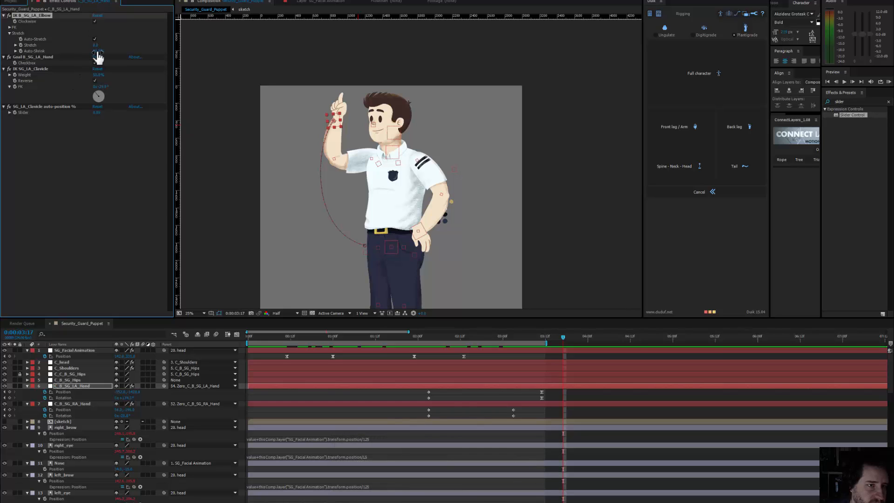
{"action": "left_click_drag", "start_coordinate": [100, 51], "coordinate": [113, 52]}
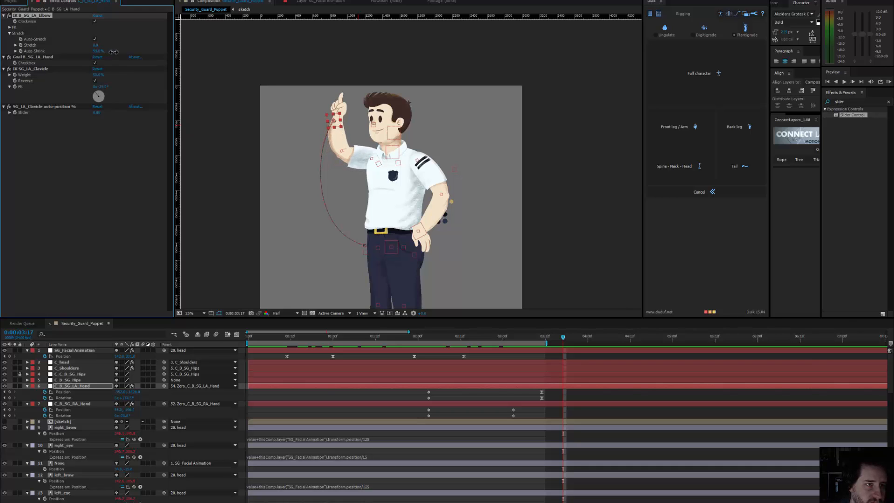
{"action": "left_click_drag", "start_coordinate": [115, 52], "coordinate": [110, 52]}
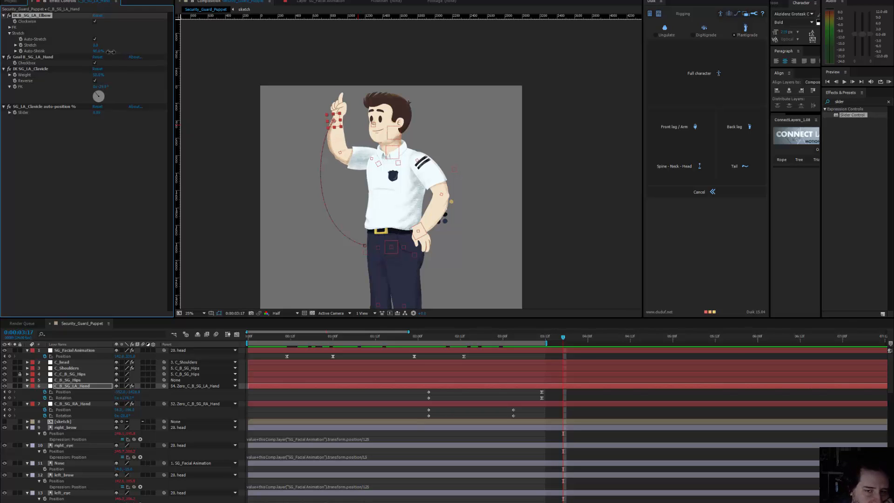
{"action": "left_click_drag", "start_coordinate": [541, 340], "coordinate": [386, 334]}
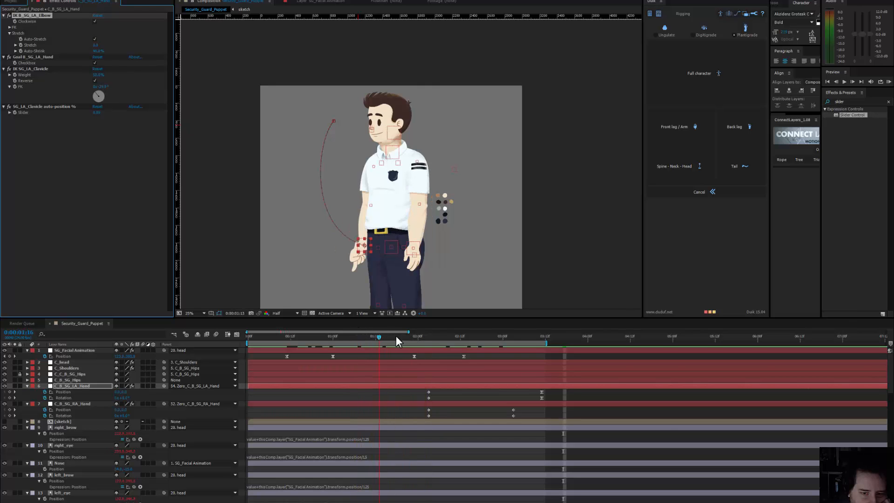
{"action": "left_click_drag", "start_coordinate": [445, 342], "coordinate": [333, 371]}
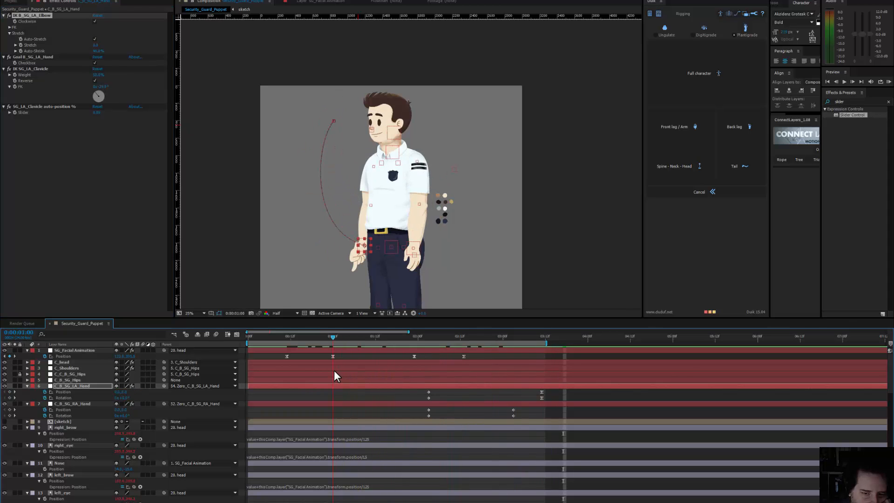
Step: At 0:00:01:00, try posing both arms by moving the two hand controllers up toward the belly, and undo both moves
{"action": "left_click_drag", "start_coordinate": [374, 252], "coordinate": [393, 209]}
{"action": "key", "text": "period"}
{"action": "key", "text": "period"}
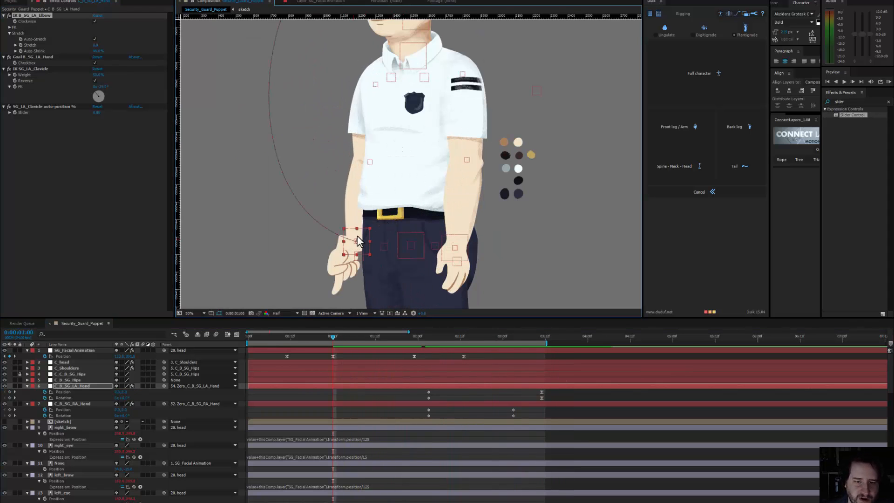
{"action": "left_click_drag", "start_coordinate": [354, 237], "coordinate": [339, 155]}
{"action": "left_click_drag", "start_coordinate": [456, 246], "coordinate": [362, 143]}
{"action": "key", "text": "ctrl+z"}
{"action": "key", "text": "ctrl+z"}
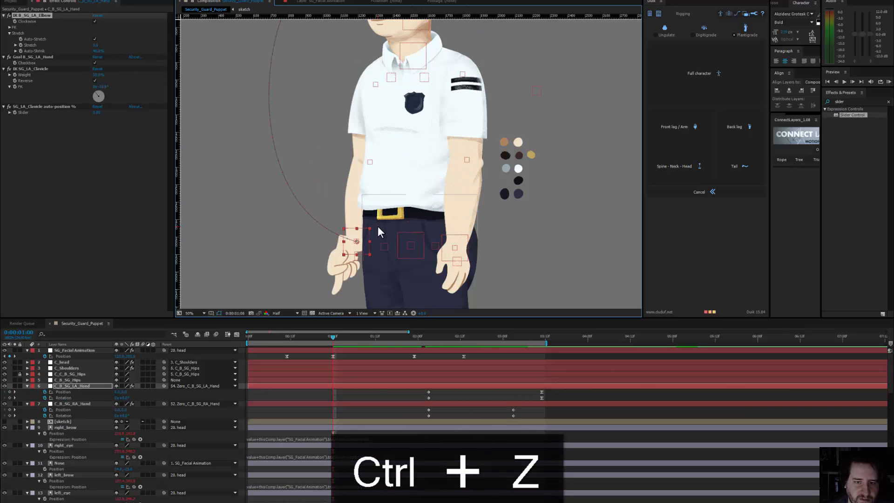
Step: At 0:00:01:00, trim the start of the left_hand_point layer and the end of the left_hand_default layer
{"action": "left_click", "coordinate": [343, 278]}
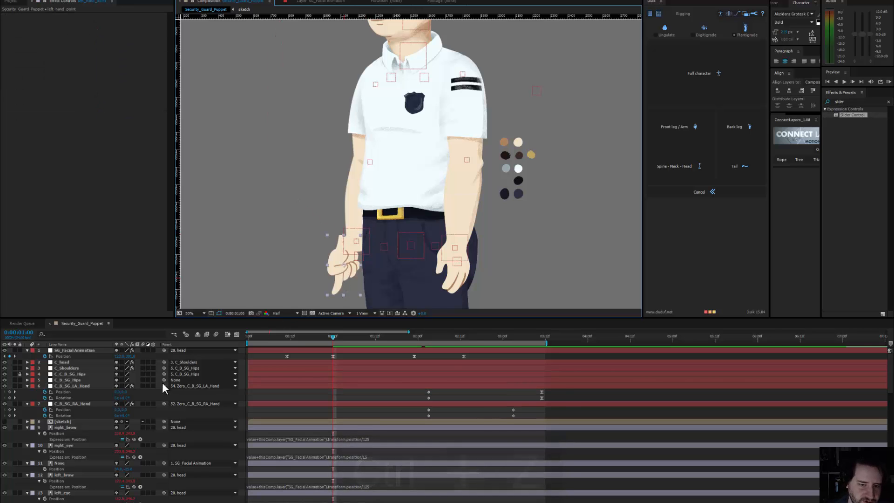
{"action": "scroll", "coordinate": [151, 391], "scroll_direction": "down", "scroll_amount": 10}
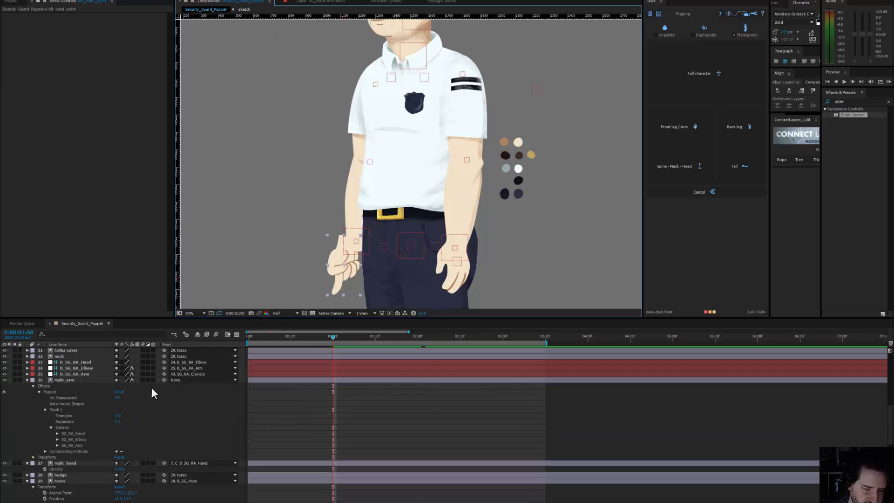
{"action": "scroll", "coordinate": [152, 387], "scroll_direction": "down", "scroll_amount": 10}
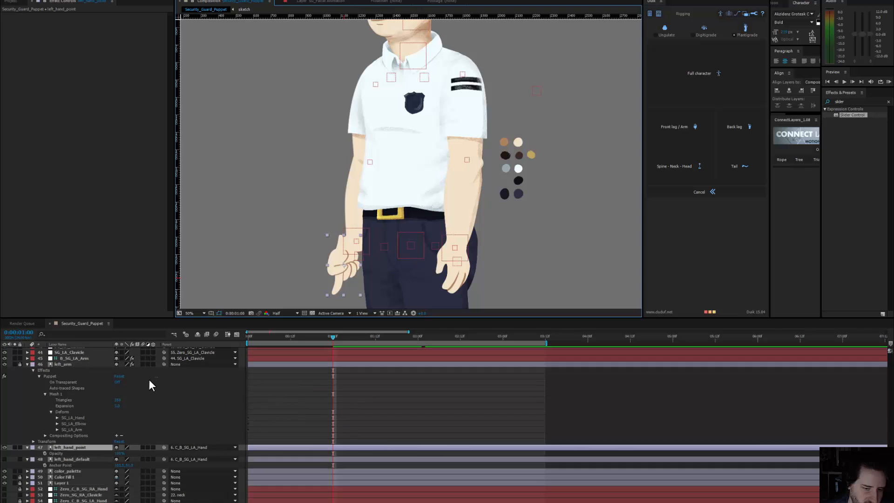
{"action": "key", "text": "alt+bracketleft"}
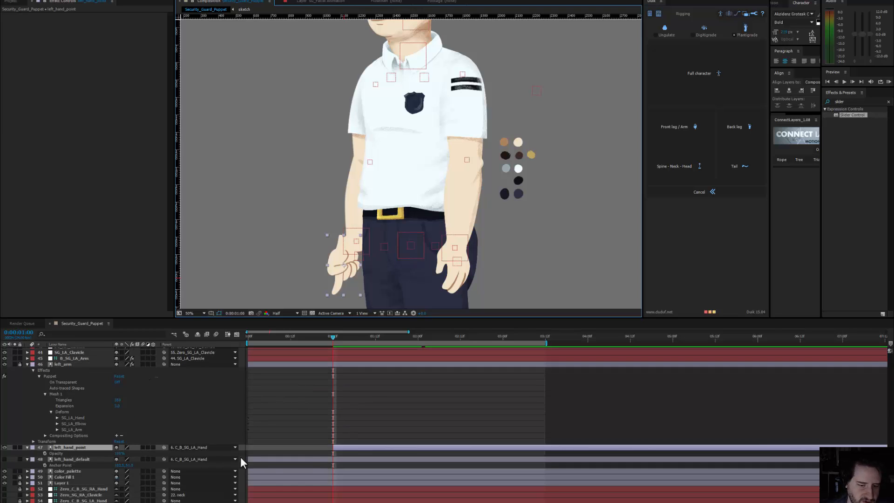
{"action": "left_click", "coordinate": [314, 460]}
{"action": "key", "text": "alt+bracketright"}
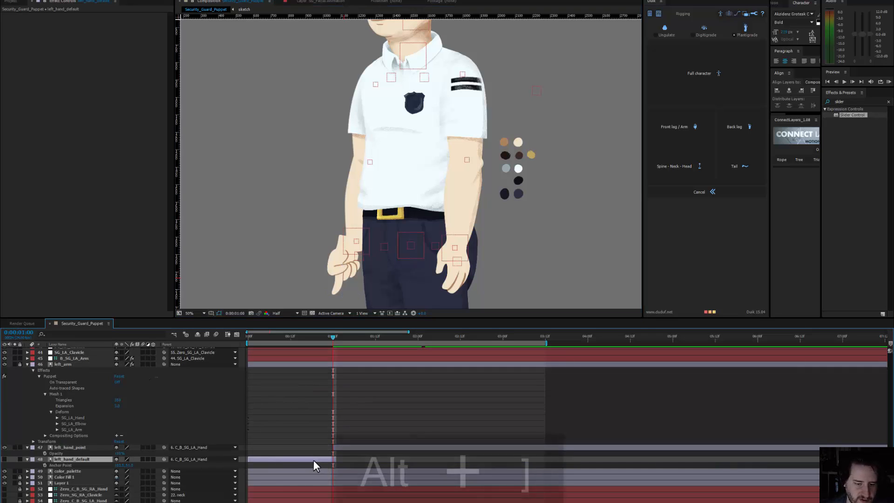
Step: Make the left_hand_default layer visible and, at 0:00:00:23, move its hand onto the left wrist
{"action": "left_click", "coordinate": [4, 460]}
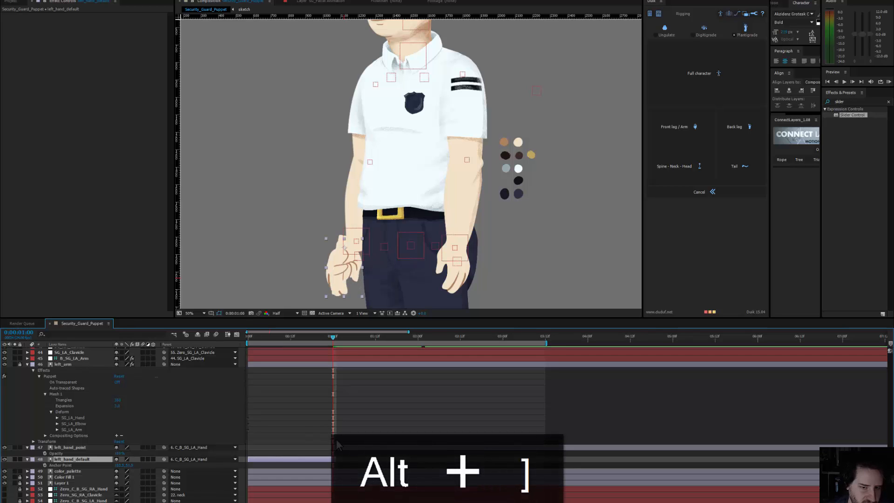
{"action": "left_click_drag", "start_coordinate": [332, 459], "coordinate": [330, 459]}
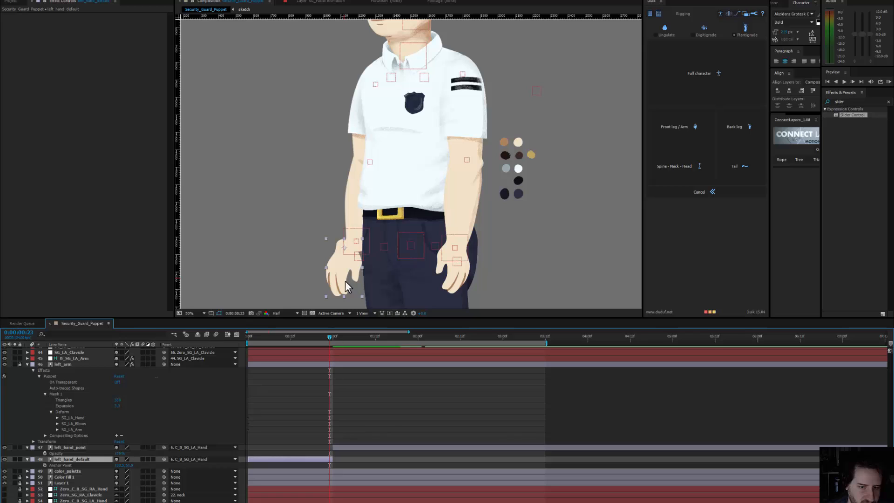
{"action": "left_click_drag", "start_coordinate": [350, 265], "coordinate": [356, 261]}
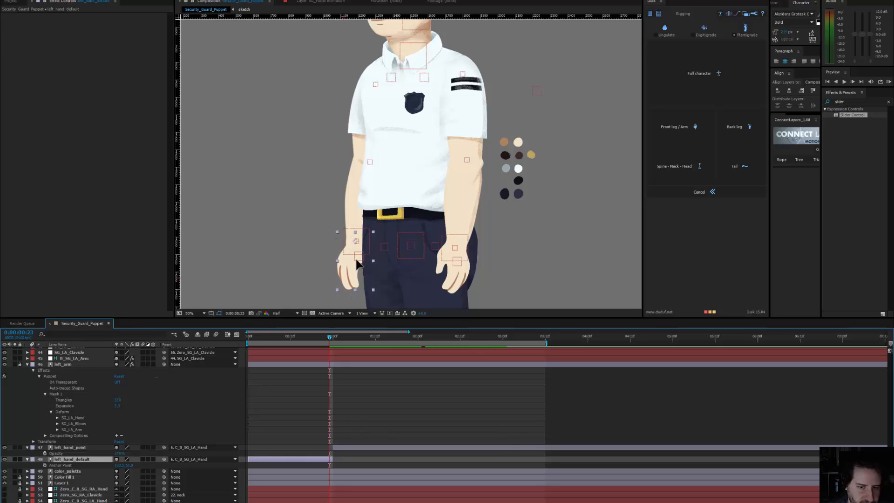
Step: Extend left_hand_default to just past 0:00:02:12, trim left_hand_point to start around there, and review the hand swap through the raised-arm pose
{"action": "left_click_drag", "start_coordinate": [329, 336], "coordinate": [460, 346]}
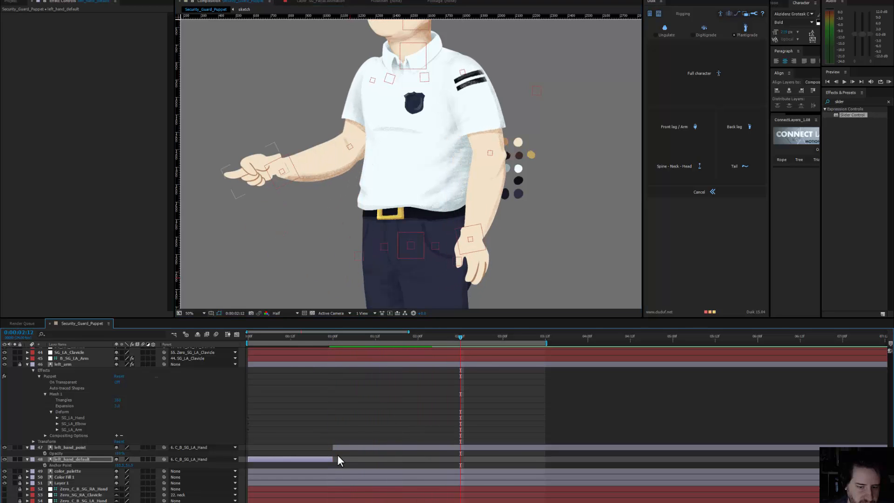
{"action": "left_click_drag", "start_coordinate": [333, 459], "coordinate": [467, 460]}
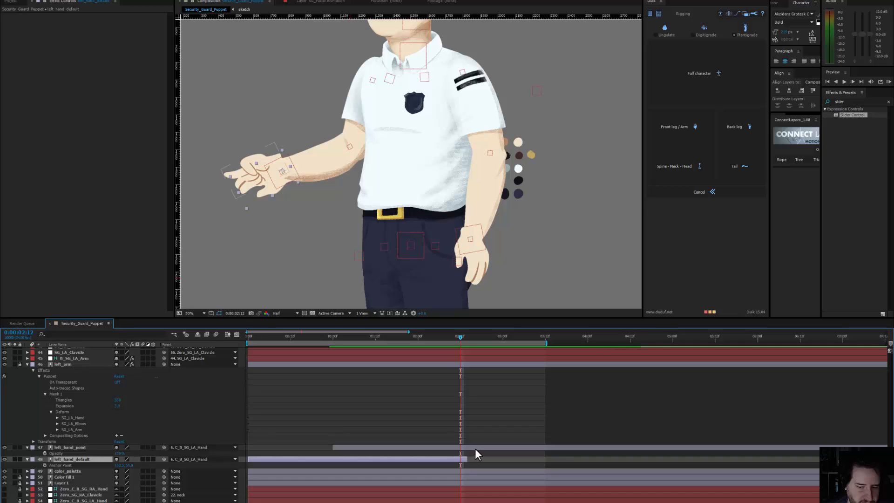
{"action": "left_click", "coordinate": [475, 448]}
{"action": "key", "text": "alt+bracketleft"}
{"action": "left_click_drag", "start_coordinate": [605, 435], "coordinate": [608, 435]}
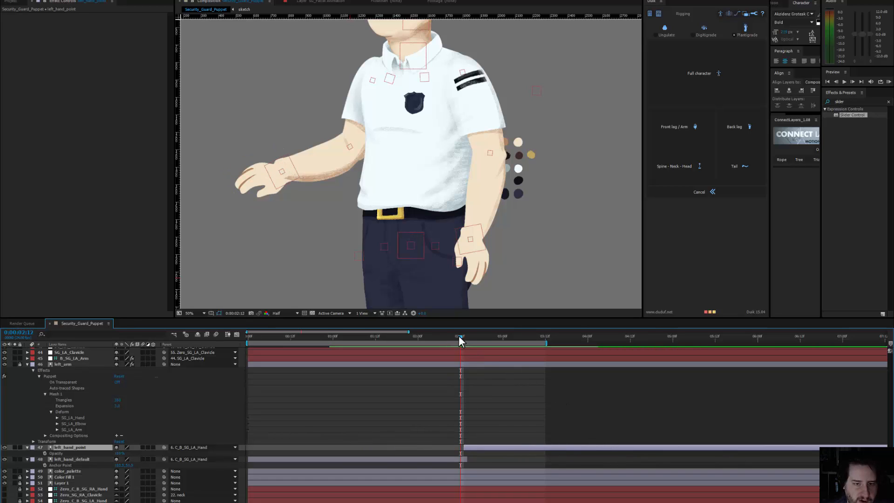
{"action": "left_click_drag", "start_coordinate": [449, 337], "coordinate": [591, 345]}
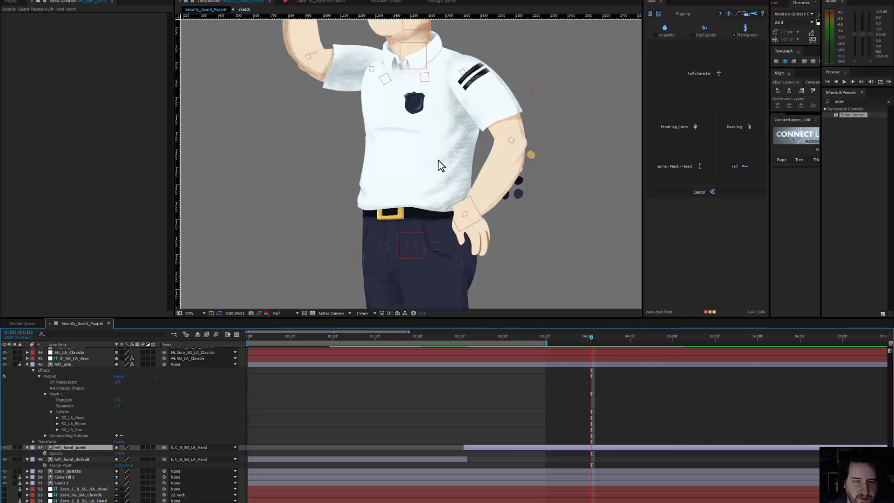
{"action": "scroll", "coordinate": [437, 160], "scroll_direction": "up", "scroll_amount": 5}
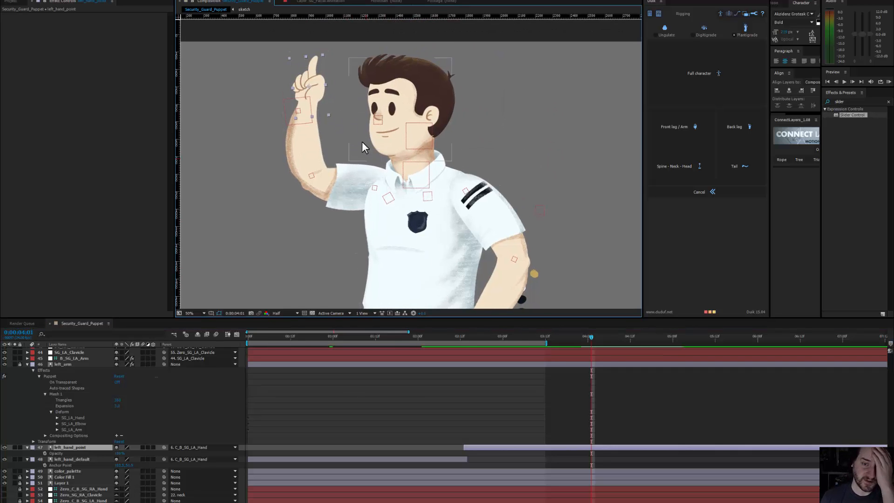
{"action": "scroll", "coordinate": [363, 142], "scroll_direction": "down", "scroll_amount": 1}
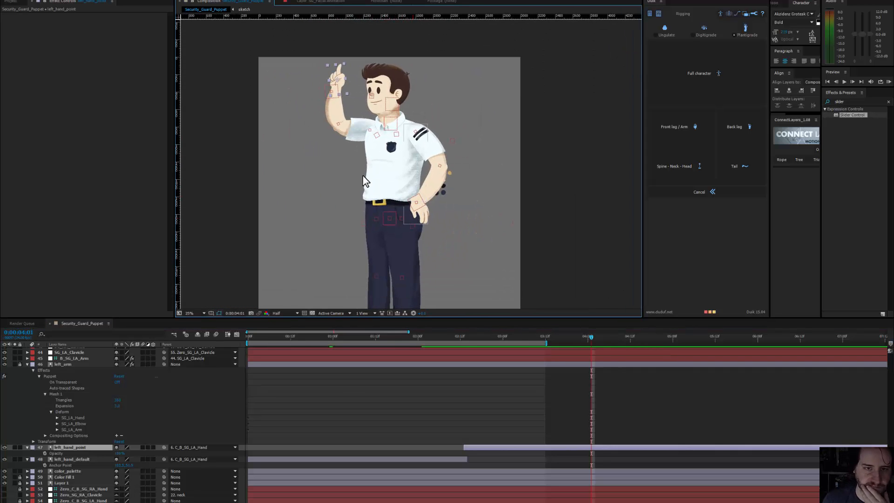
Step: Switch to the Photoshop artwork and pull the right_hand, left_hand_point and left_hand_default layers off the wrists to examine the overlaps
{"action": "key", "text": "alt+Tab"}
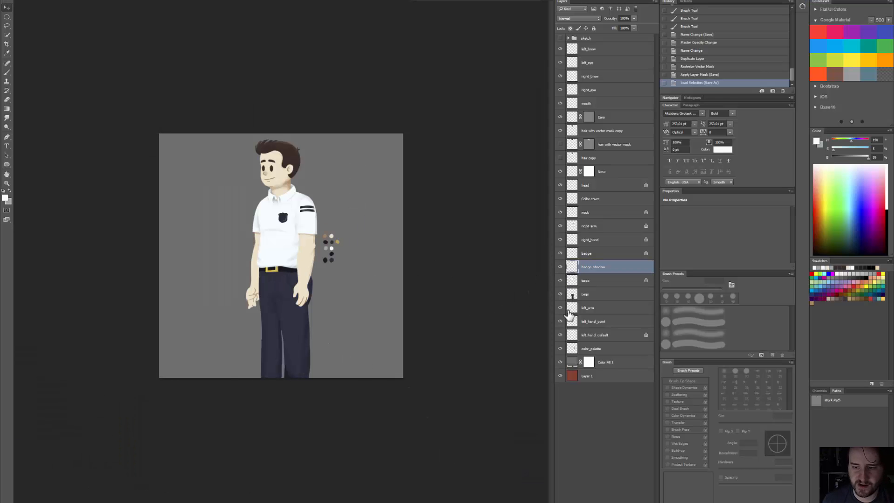
{"action": "key", "text": "z"}
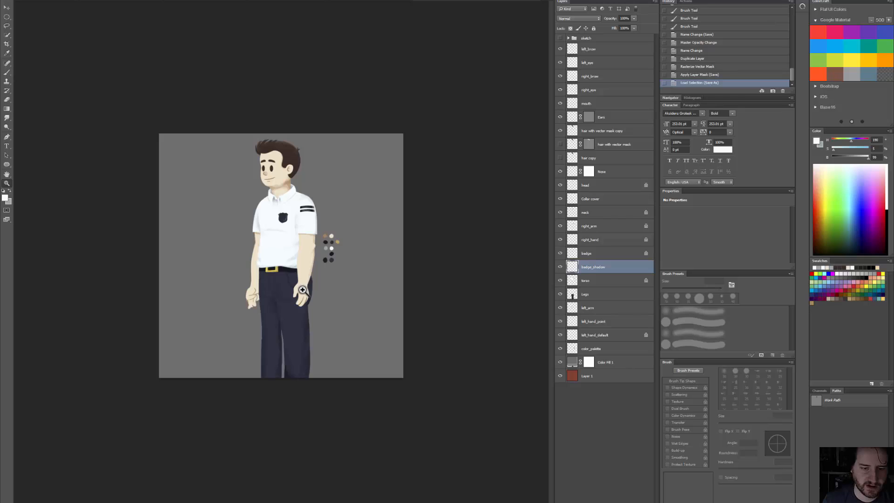
{"action": "mouse_move", "coordinate": [303, 290]}
{"action": "left_mouse_down"}
{"action": "mouse_move", "coordinate": [339, 281]}
{"action": "mouse_move", "coordinate": [344, 289]}
{"action": "mouse_move", "coordinate": [309, 306]}
{"action": "left_mouse_up"}
{"action": "key", "text": "v"}
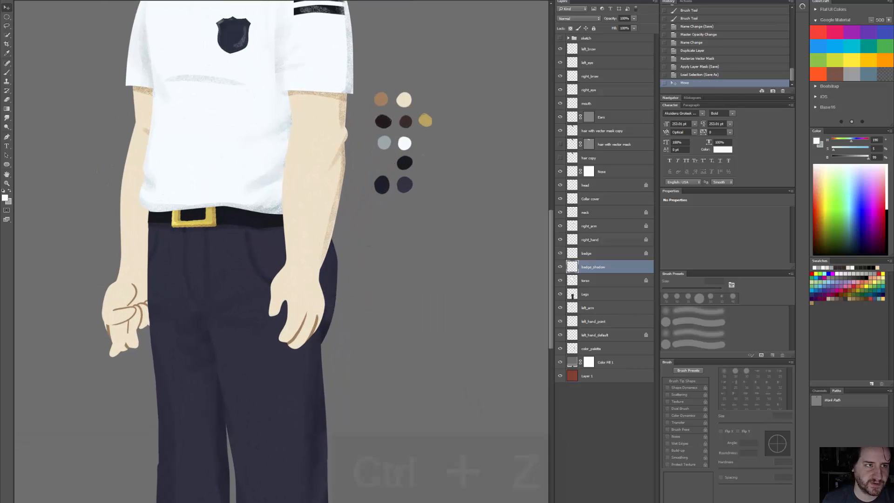
{"action": "key", "text": "ctrl+z"}
{"action": "left_click_drag", "start_coordinate": [302, 293], "coordinate": [377, 315]}
{"action": "key", "text": "ctrl+z"}
{"action": "left_click_drag", "start_coordinate": [124, 313], "coordinate": [73, 306]}
{"action": "left_click", "coordinate": [121, 312]}
{"action": "left_click_drag", "start_coordinate": [132, 307], "coordinate": [83, 310]}
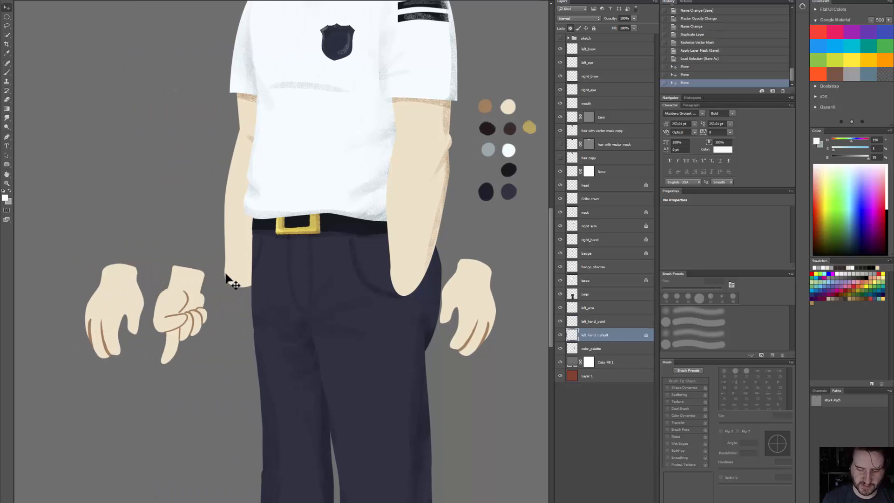
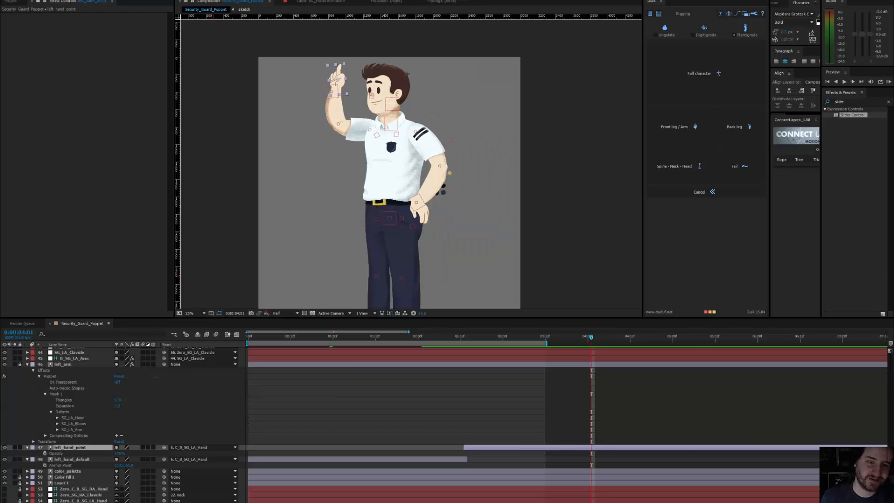
Step: Return to After Effects and solo the left_hand_point layer at 0:00:04:01
{"action": "scroll", "coordinate": [345, 82], "scroll_direction": "up", "scroll_amount": 2}
{"action": "left_click_drag", "start_coordinate": [353, 113], "coordinate": [398, 225]}
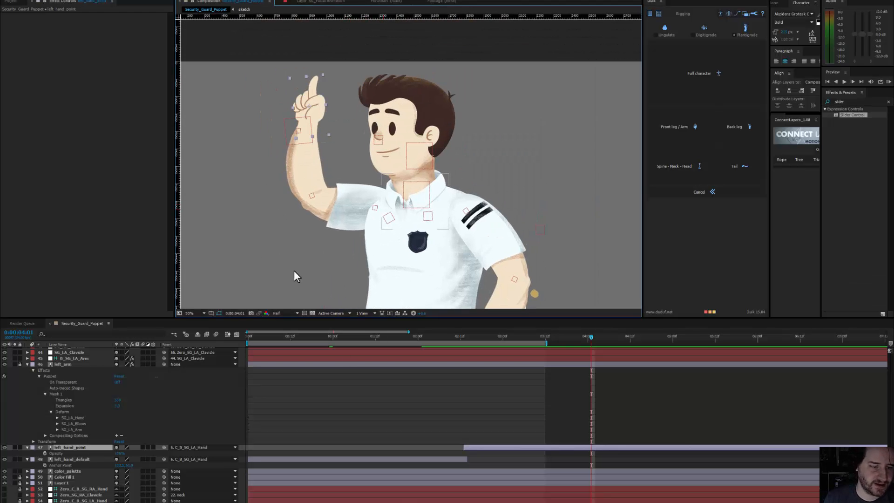
{"action": "left_click", "coordinate": [14, 447]}
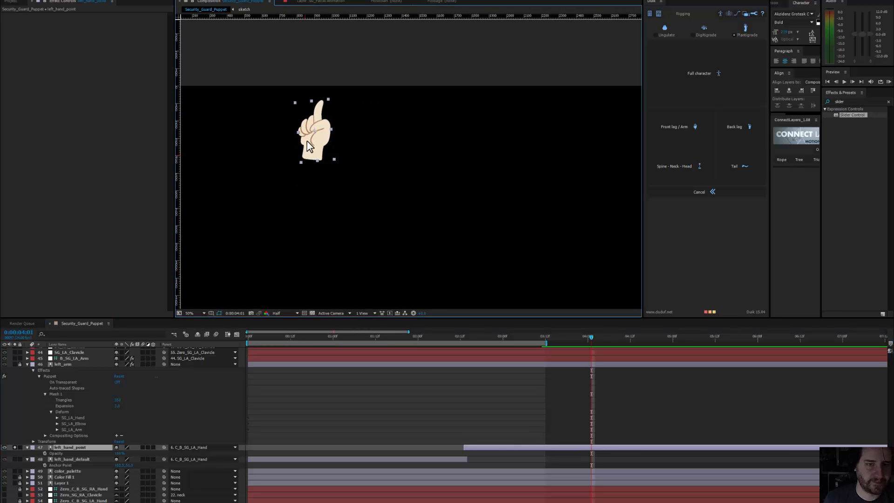
{"action": "scroll", "coordinate": [284, 123], "scroll_direction": "up", "scroll_amount": 1}
{"action": "left_click_drag", "start_coordinate": [215, 136], "coordinate": [269, 146]}
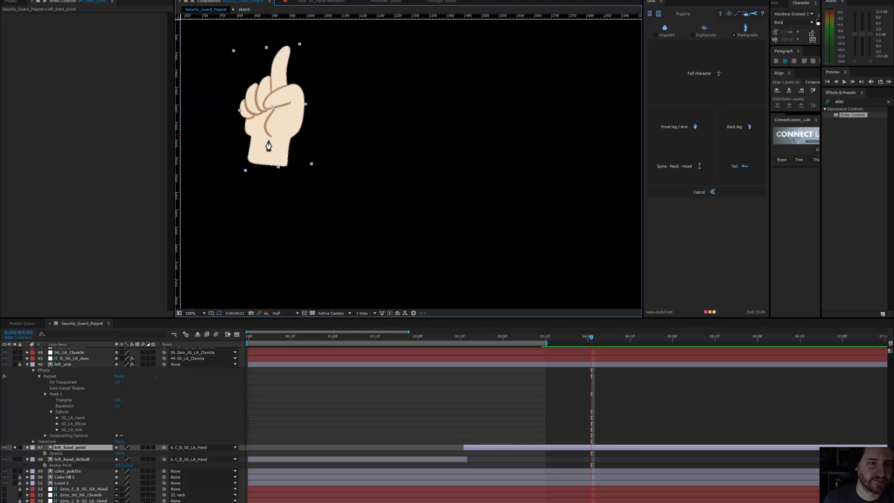
Step: Draw a closed, curved Pen tool mask around the wrist stub of left_hand_point, rounding its corner points
{"action": "left_click", "coordinate": [80, 0]}
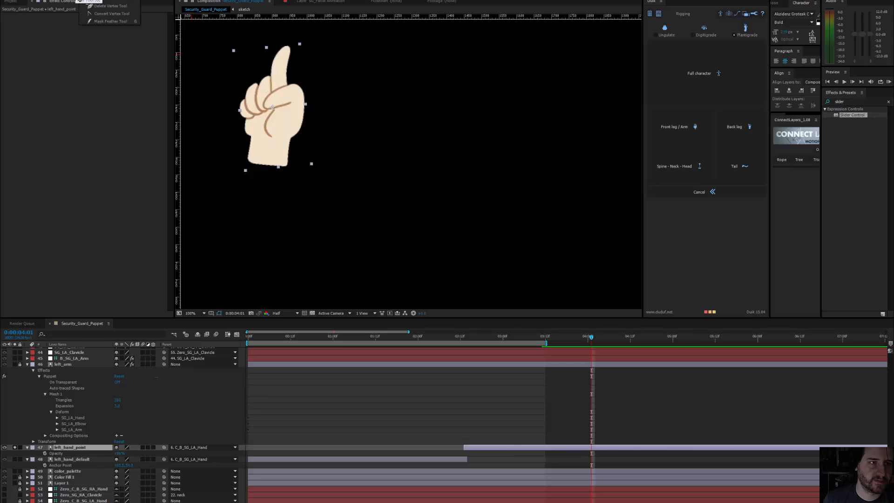
{"action": "left_click", "coordinate": [97, 0]}
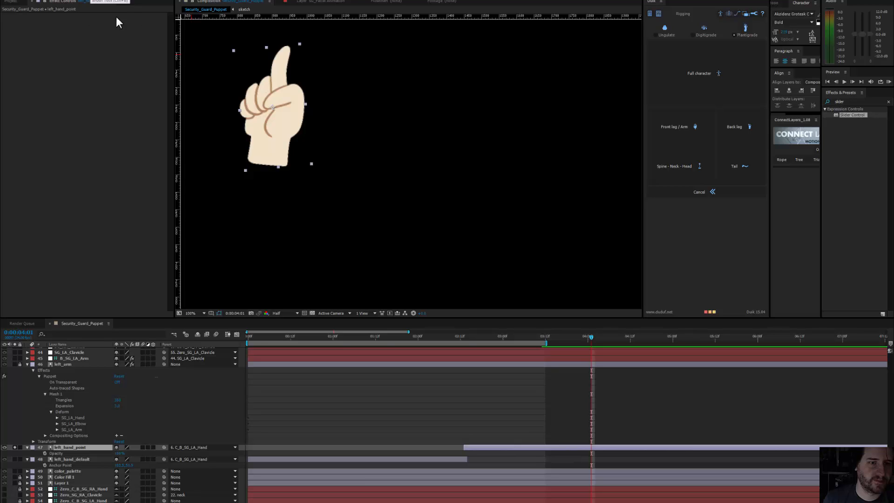
{"action": "left_click", "coordinate": [251, 136]}
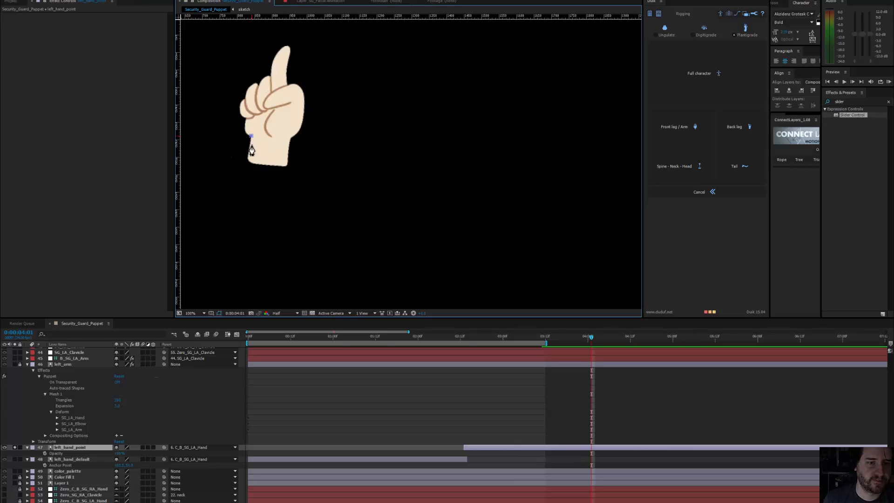
{"action": "left_click_drag", "start_coordinate": [269, 153], "coordinate": [309, 139]}
{"action": "left_click", "coordinate": [311, 191]}
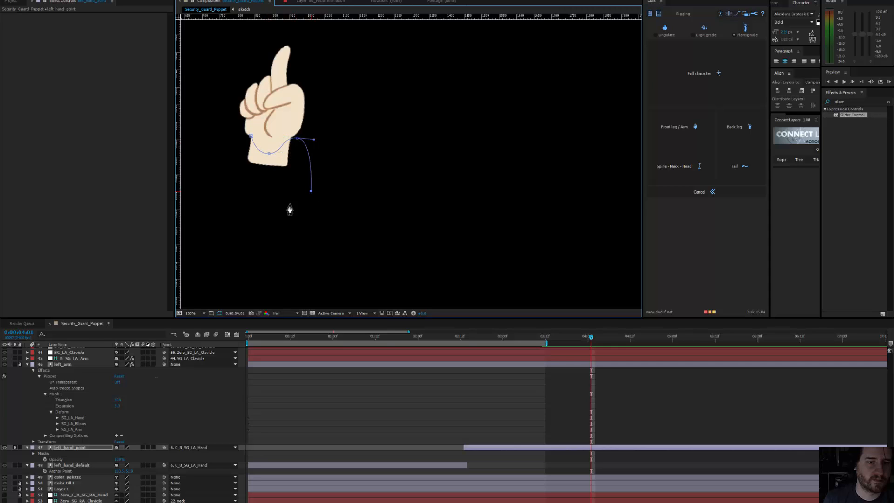
{"action": "left_click", "coordinate": [264, 201]}
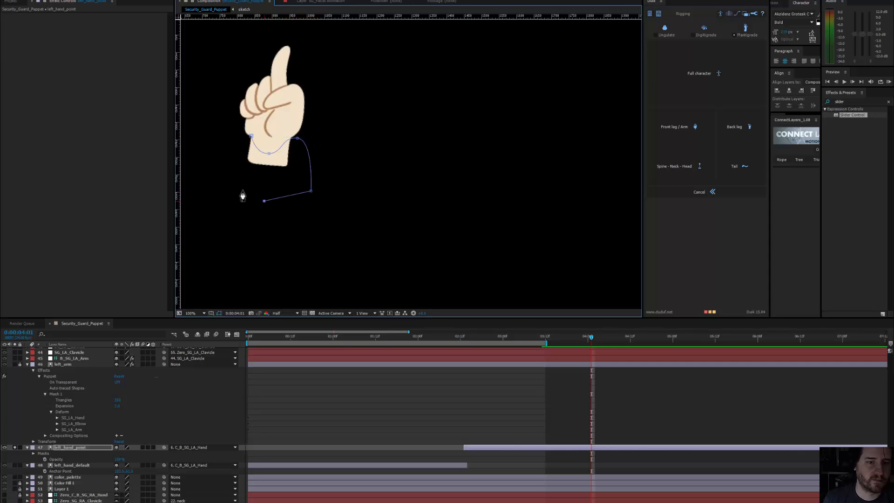
{"action": "left_click", "coordinate": [251, 137]}
{"action": "left_click_drag", "start_coordinate": [251, 136], "coordinate": [234, 134]}
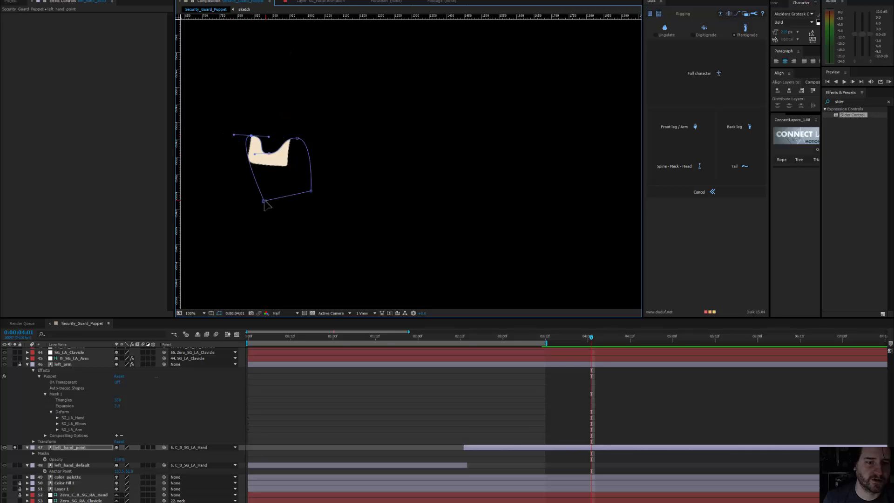
{"action": "mouse_move", "coordinate": [264, 201]}
{"action": "left_mouse_down"}
{"action": "mouse_move", "coordinate": [242, 202]}
{"action": "mouse_move", "coordinate": [286, 203]}
{"action": "mouse_move", "coordinate": [250, 199]}
{"action": "left_mouse_up"}
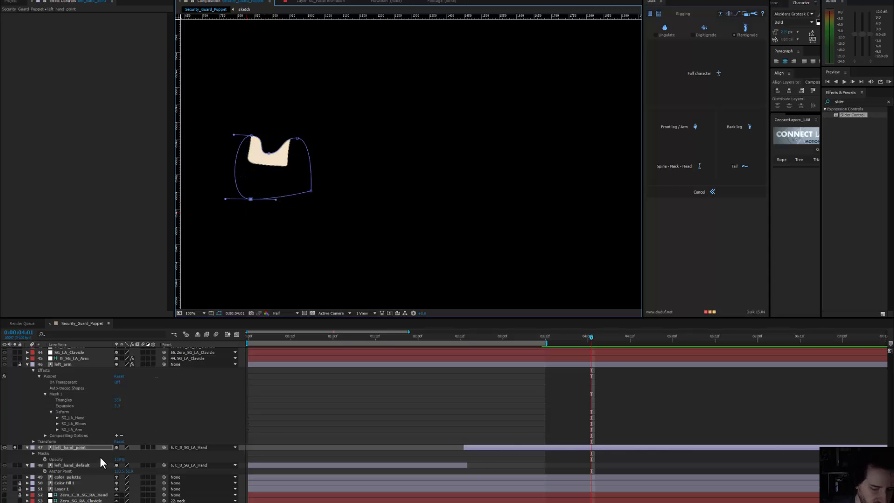
Step: Set the left_hand_point mask mode to Subtract and reshape its upper edge to follow the base of the palm
{"action": "key", "text": "m"}
{"action": "left_click", "coordinate": [126, 453]}
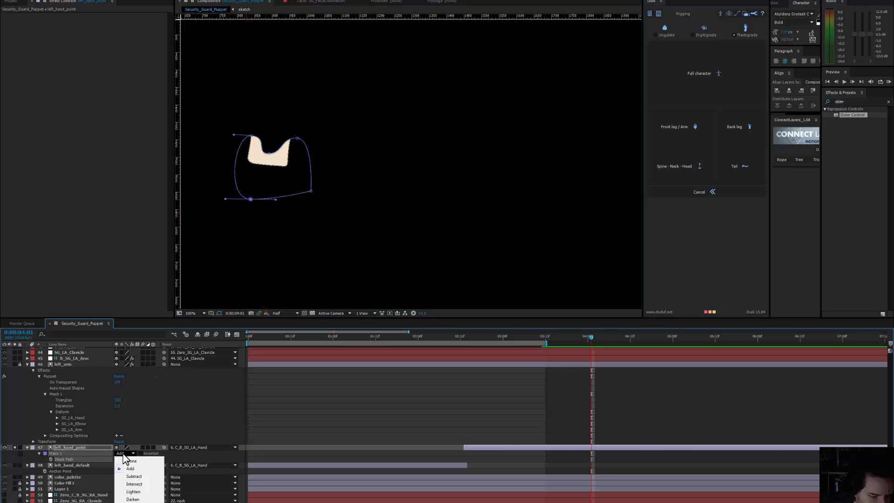
{"action": "left_click", "coordinate": [133, 477]}
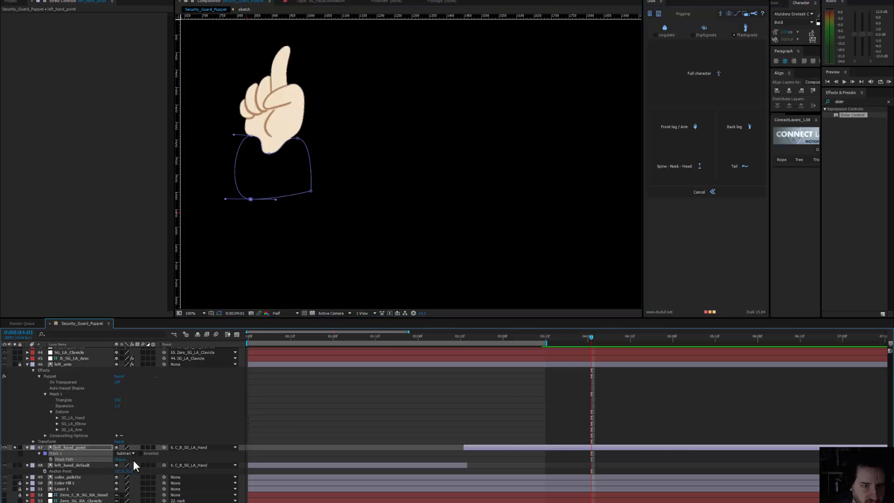
{"action": "left_click", "coordinate": [251, 136]}
{"action": "left_click_drag", "start_coordinate": [268, 139], "coordinate": [289, 146]}
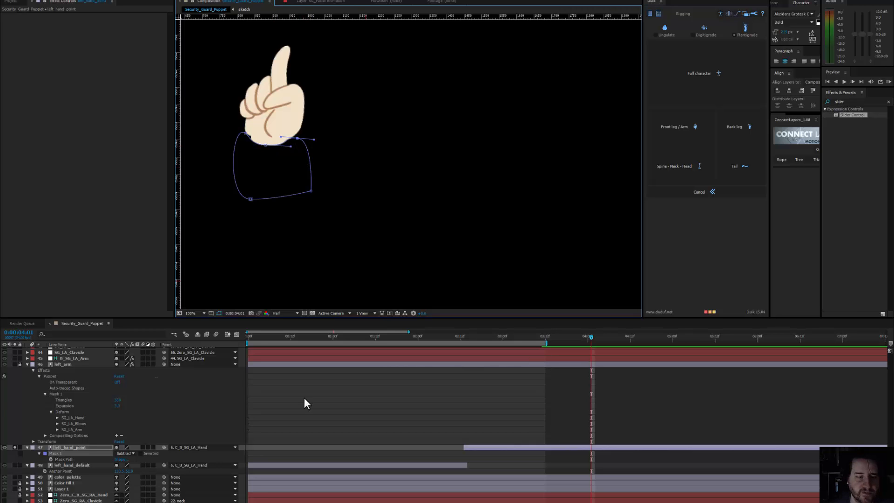
Step: Turn off the solo on left_hand_point and review the masked wrist joint at 0:00:02:17 and 0:00:02:20
{"action": "left_click", "coordinate": [16, 447]}
{"action": "left_click", "coordinate": [16, 446]}
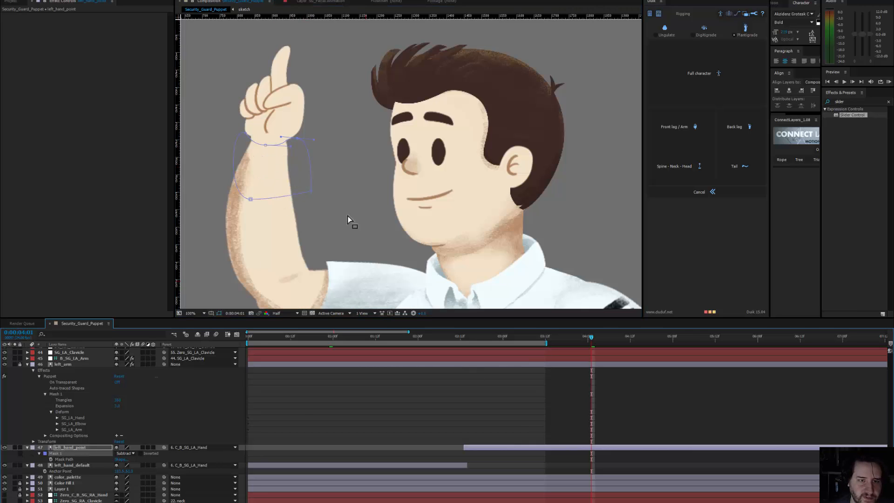
{"action": "left_click_drag", "start_coordinate": [419, 178], "coordinate": [425, 204]}
{"action": "key", "text": "comma"}
{"action": "key", "text": "comma"}
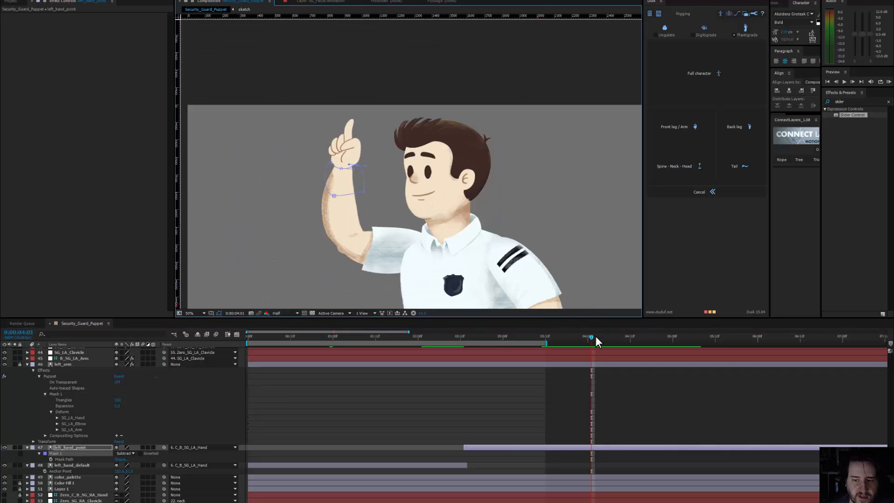
{"action": "left_click_drag", "start_coordinate": [546, 344], "coordinate": [478, 344]}
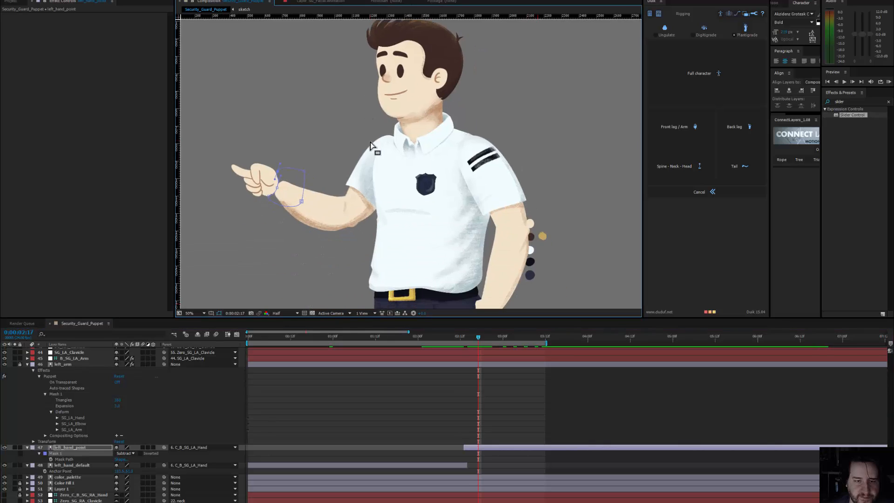
{"action": "left_click_drag", "start_coordinate": [479, 337], "coordinate": [487, 370]}
{"action": "scroll", "coordinate": [422, 149], "scroll_direction": "down", "scroll_amount": 2}
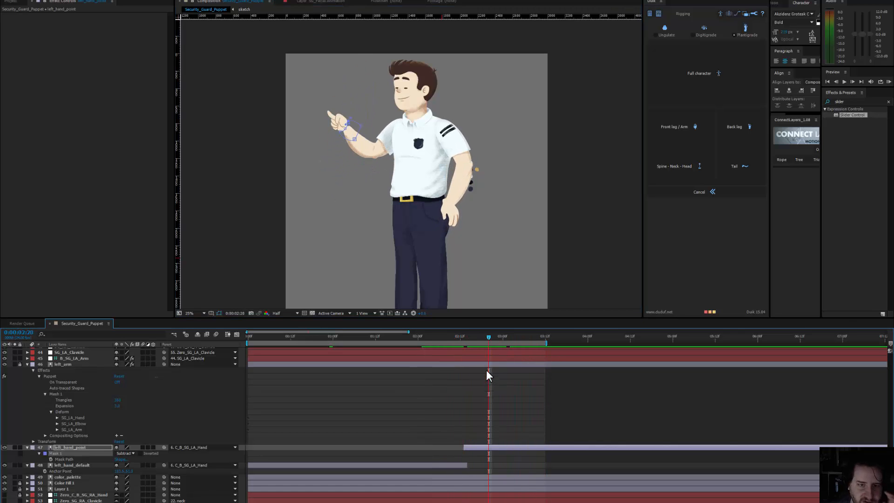
Step: Scale left_hand_point up slightly, nudge it closer onto the wrist, and check the fit at 0:00:03:02
{"action": "left_click", "coordinate": [488, 446]}
{"action": "scroll", "coordinate": [339, 138], "scroll_direction": "up", "scroll_amount": 2}
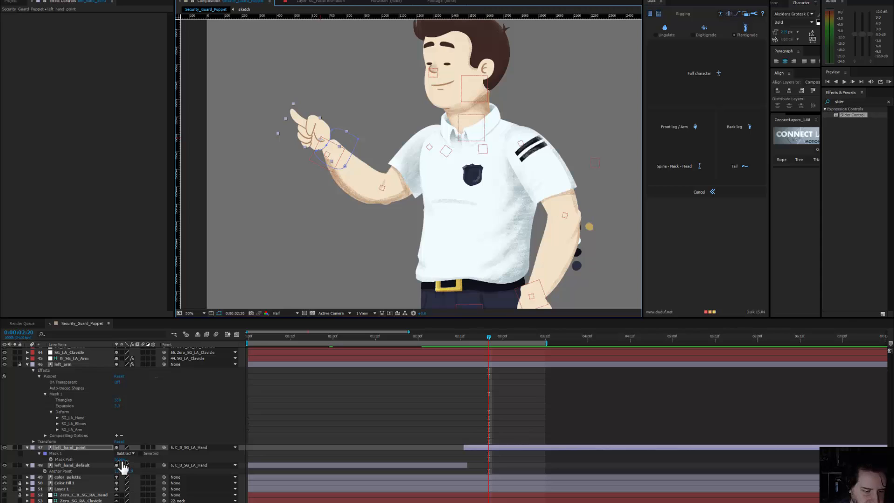
{"action": "key", "text": "s"}
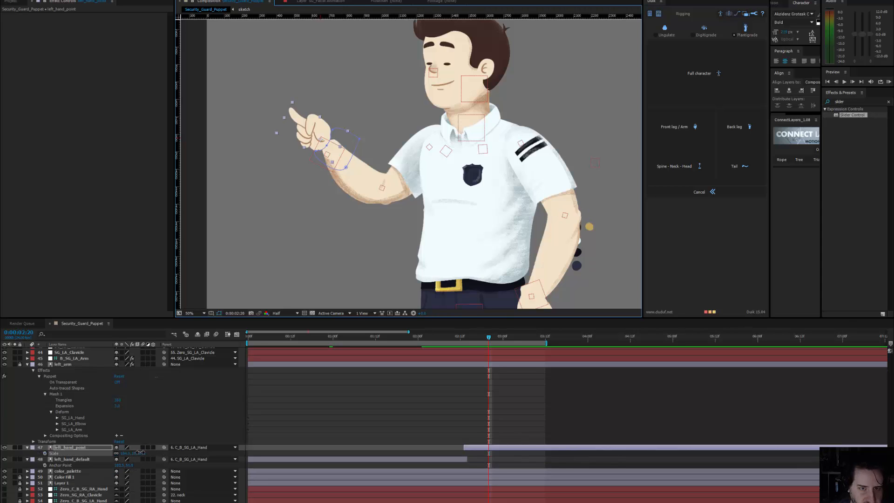
{"action": "left_click_drag", "start_coordinate": [140, 452], "coordinate": [144, 453]}
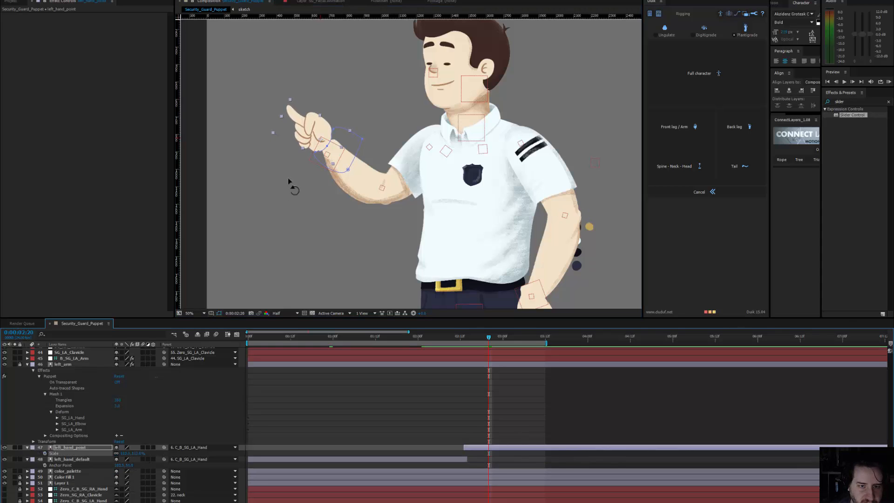
{"action": "left_click_drag", "start_coordinate": [325, 131], "coordinate": [327, 133]}
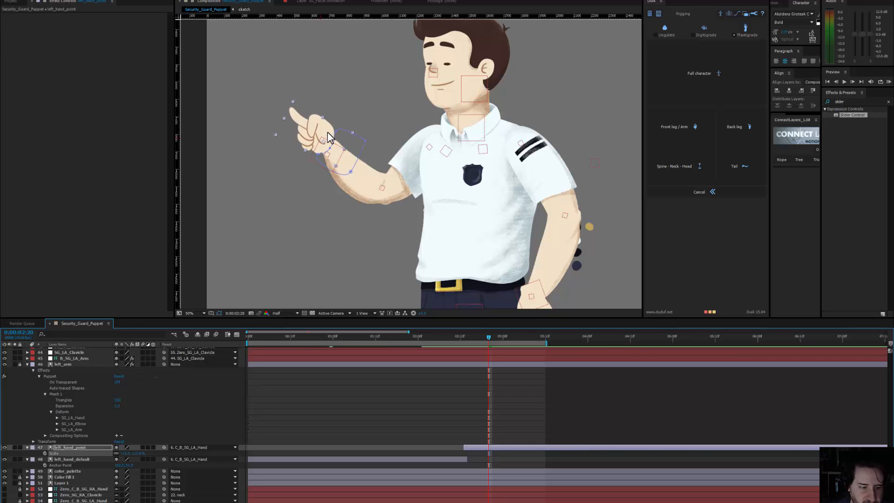
{"action": "left_click_drag", "start_coordinate": [483, 336], "coordinate": [510, 325]}
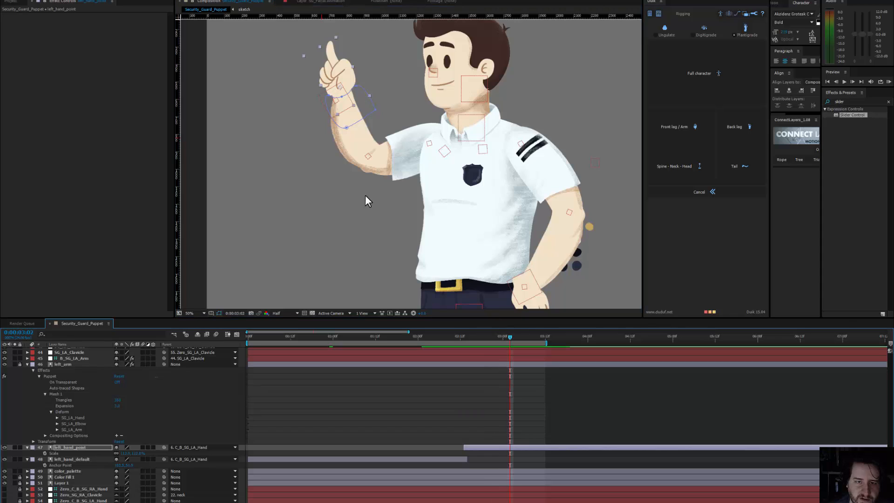
Step: Select the right_hand layer resting on the hip and solo it
{"action": "left_click_drag", "start_coordinate": [343, 168], "coordinate": [300, 101]}
{"action": "left_click_drag", "start_coordinate": [368, 197], "coordinate": [375, 223]}
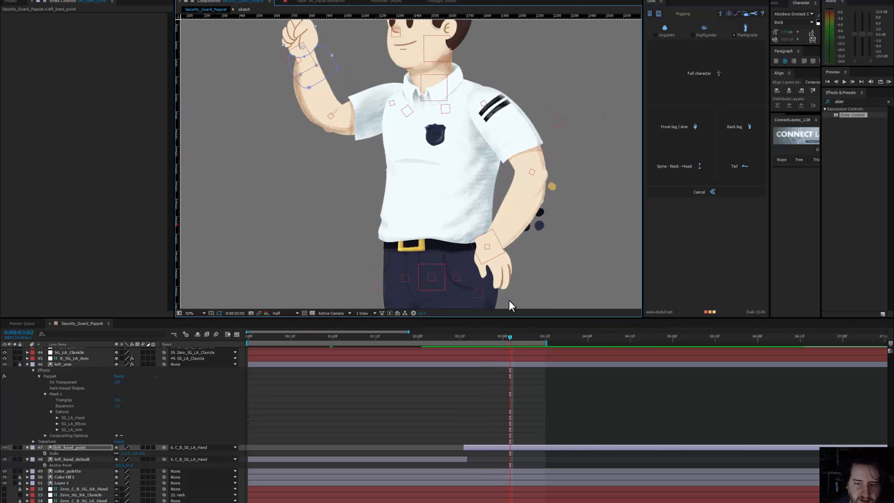
{"action": "left_click", "coordinate": [504, 272]}
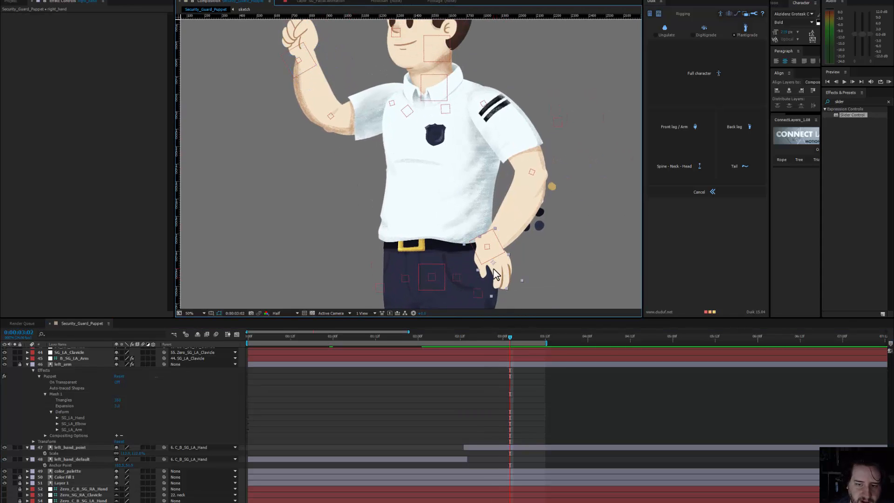
{"action": "scroll", "coordinate": [91, 425], "scroll_direction": "up", "scroll_amount": 10}
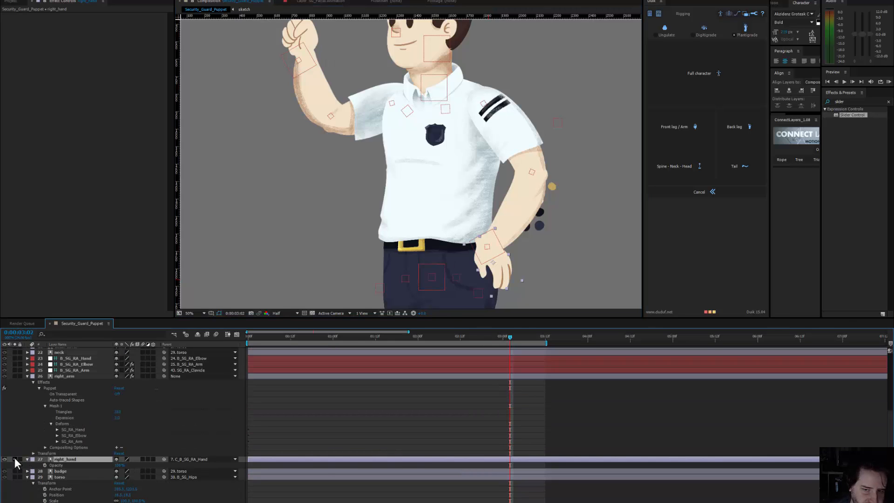
{"action": "left_click", "coordinate": [14, 459]}
{"action": "left_click_drag", "start_coordinate": [505, 214], "coordinate": [407, 164]}
{"action": "scroll", "coordinate": [409, 164], "scroll_direction": "up", "scroll_amount": 2}
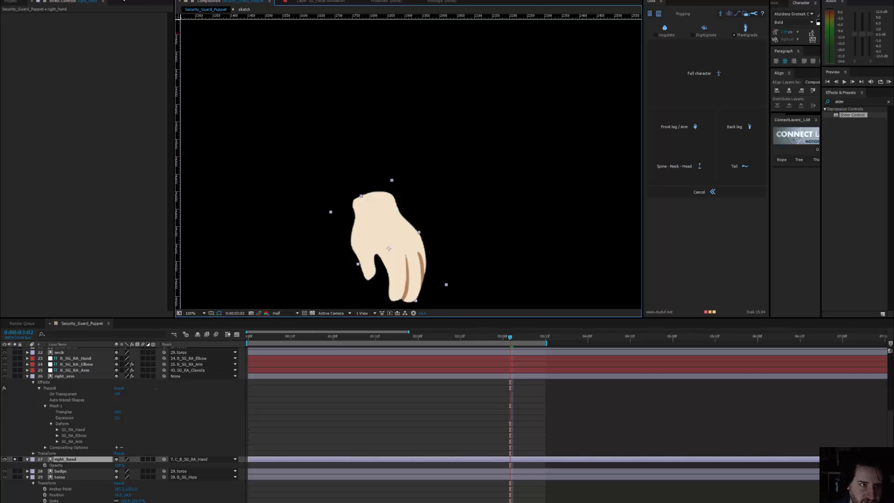
Step: Draw a closed, curved mask over the wrist end of the right_hand layer
{"action": "mouse_move", "coordinate": [354, 160]}
{"action": "left_mouse_down"}
{"action": "mouse_move", "coordinate": [335, 177]}
{"action": "mouse_move", "coordinate": [340, 165]}
{"action": "left_mouse_up"}
{"action": "mouse_move", "coordinate": [339, 214]}
{"action": "left_mouse_down"}
{"action": "mouse_move", "coordinate": [347, 225]}
{"action": "mouse_move", "coordinate": [383, 202]}
{"action": "mouse_move", "coordinate": [418, 198]}
{"action": "mouse_move", "coordinate": [417, 187]}
{"action": "left_mouse_up"}
{"action": "left_click", "coordinate": [355, 160]}
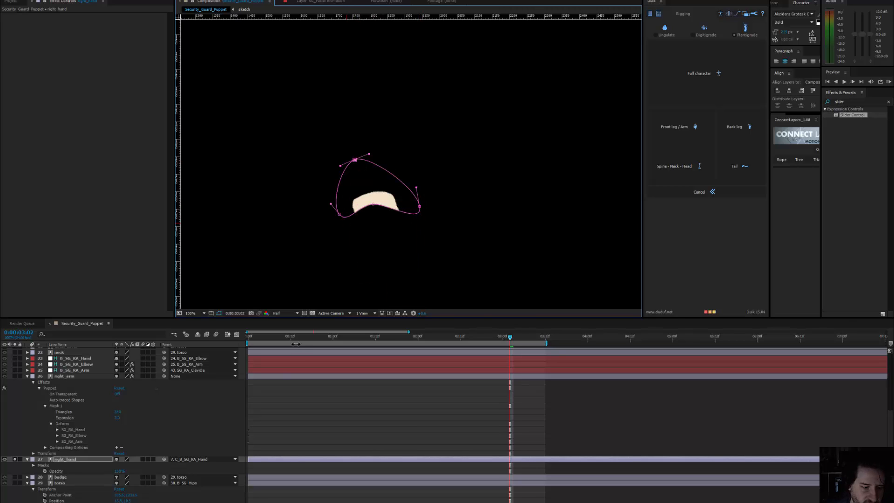
Step: Set the right_hand mask mode to Subtract and lower its thumb-side point to round off the wrist
{"action": "key", "text": "m"}
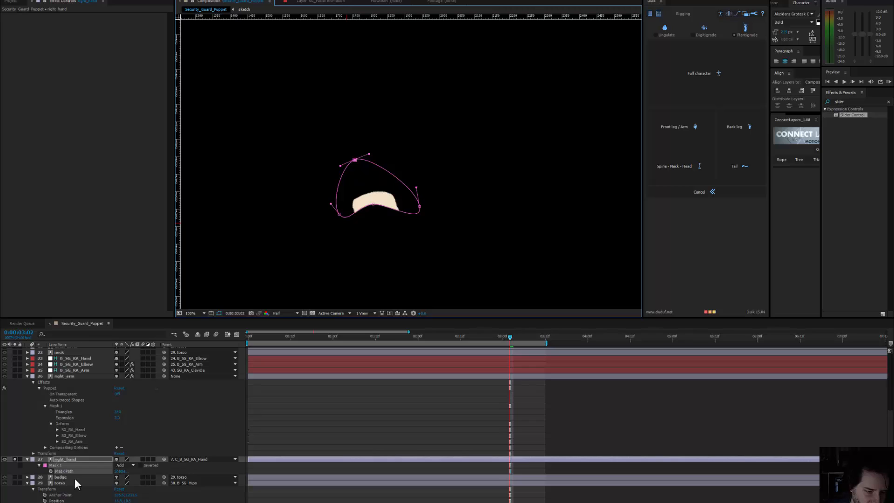
{"action": "left_click", "coordinate": [124, 466]}
{"action": "left_click", "coordinate": [135, 428]}
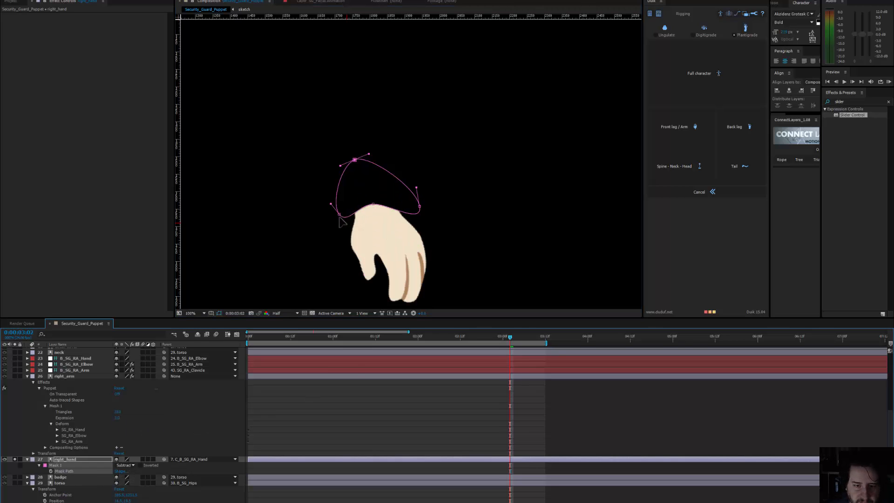
{"action": "left_click_drag", "start_coordinate": [339, 217], "coordinate": [339, 224]}
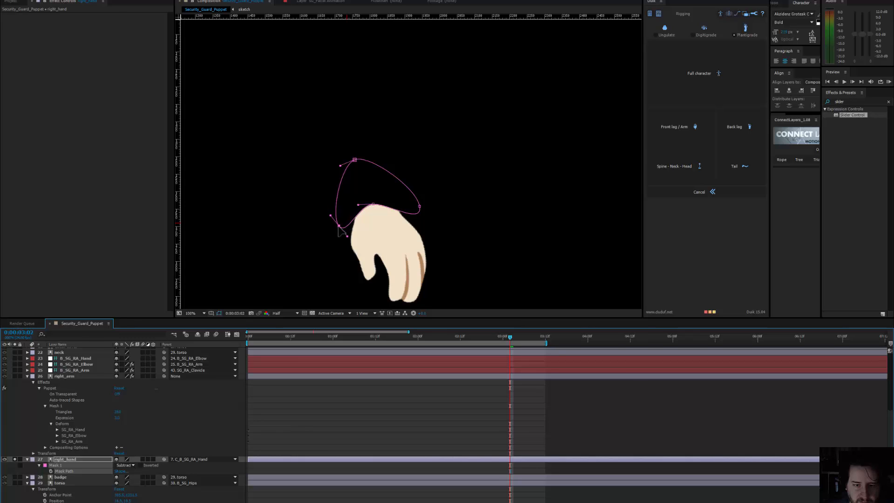
Step: Reshape the right_hand mask by moving its two end points and curve handles onto the hand's edges, rounding the wrist
{"action": "left_click_drag", "start_coordinate": [421, 207], "coordinate": [425, 213]}
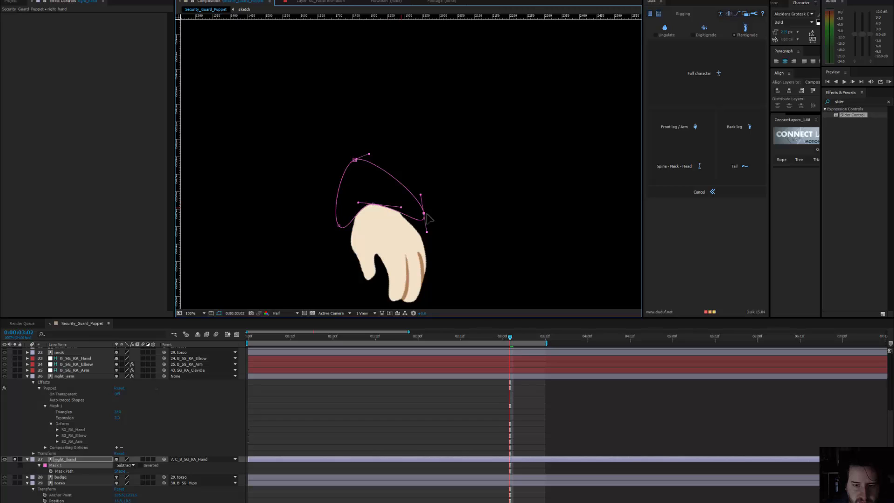
{"action": "left_click_drag", "start_coordinate": [425, 236], "coordinate": [423, 158]}
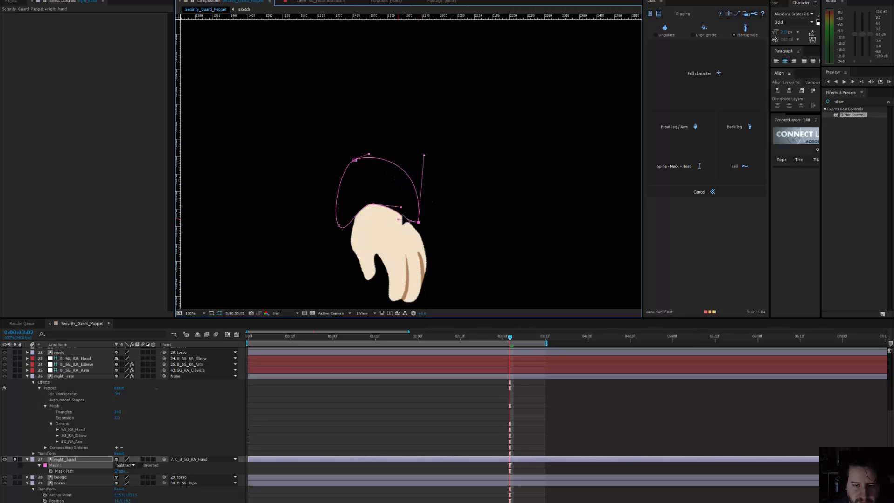
{"action": "mouse_move", "coordinate": [399, 219]}
{"action": "left_mouse_down"}
{"action": "mouse_move", "coordinate": [408, 211]}
{"action": "mouse_move", "coordinate": [412, 226]}
{"action": "left_mouse_up"}
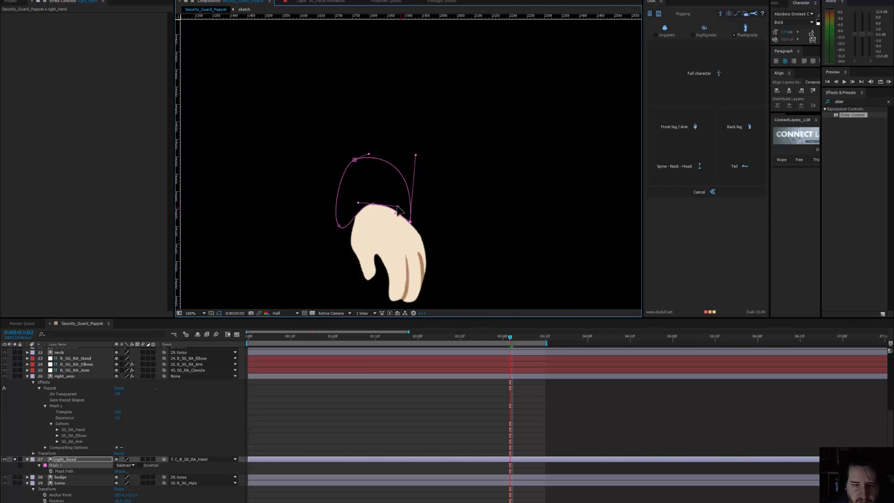
{"action": "left_click_drag", "start_coordinate": [397, 207], "coordinate": [391, 203]}
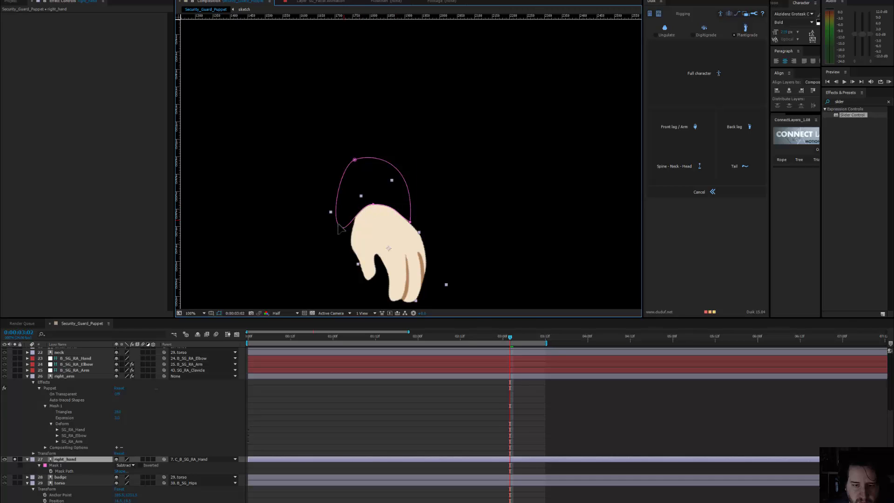
{"action": "left_click_drag", "start_coordinate": [339, 226], "coordinate": [303, 202]}
{"action": "left_click_drag", "start_coordinate": [339, 228], "coordinate": [353, 233]}
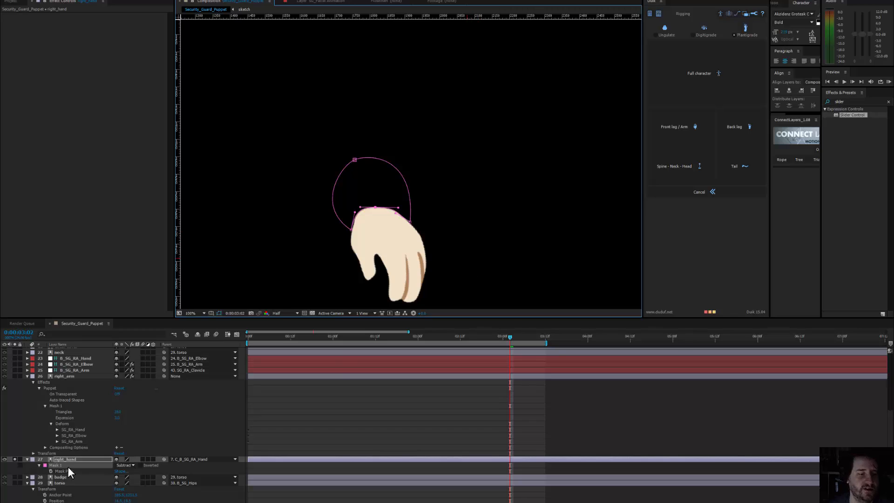
Step: Turn off solo for right_hand and check how its masked wrist meets the forearm on the full character
{"action": "left_click", "coordinate": [14, 459]}
{"action": "scroll", "coordinate": [390, 239], "scroll_direction": "down", "scroll_amount": 2}
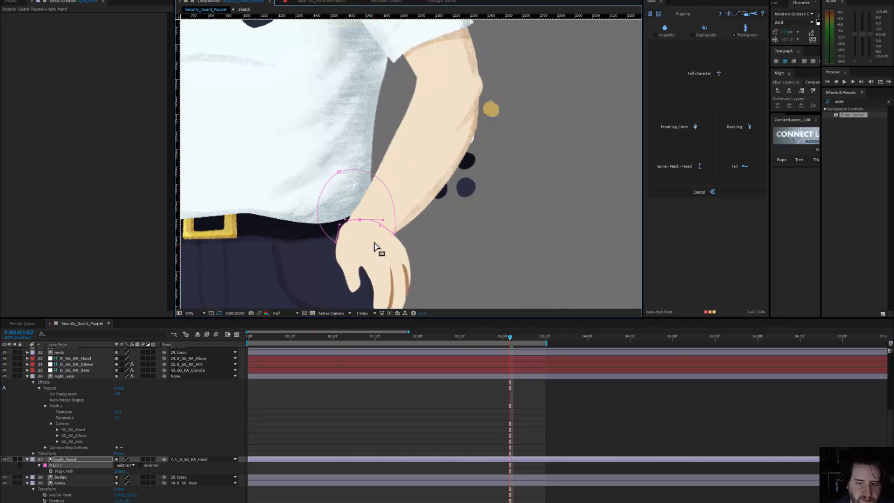
{"action": "key", "text": "v"}
{"action": "left_click", "coordinate": [605, 197]}
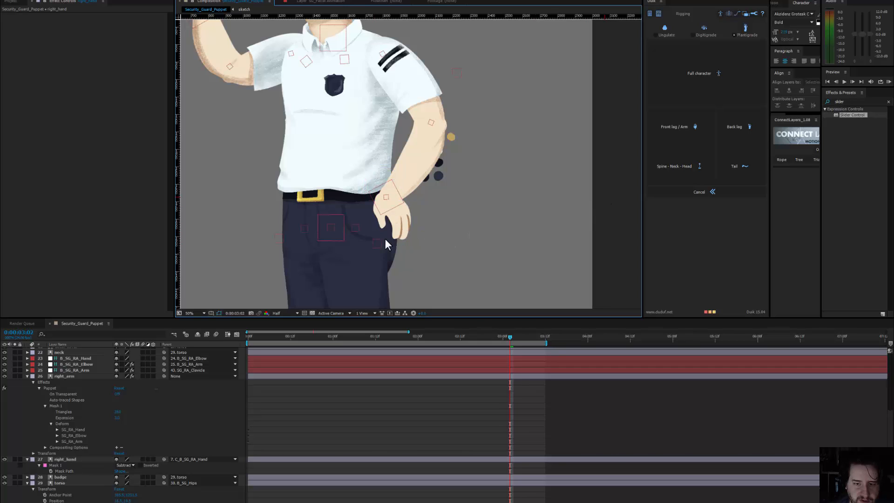
{"action": "left_click", "coordinate": [411, 226]}
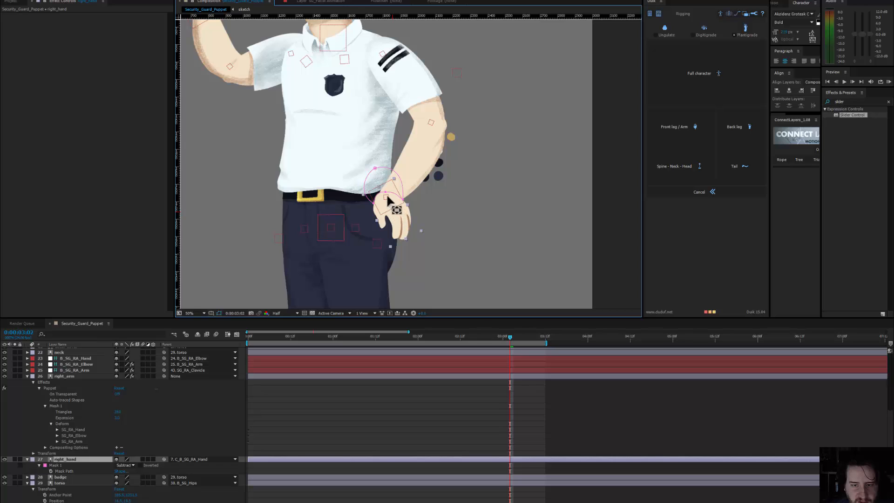
{"action": "left_click_drag", "start_coordinate": [386, 197], "coordinate": [405, 223]}
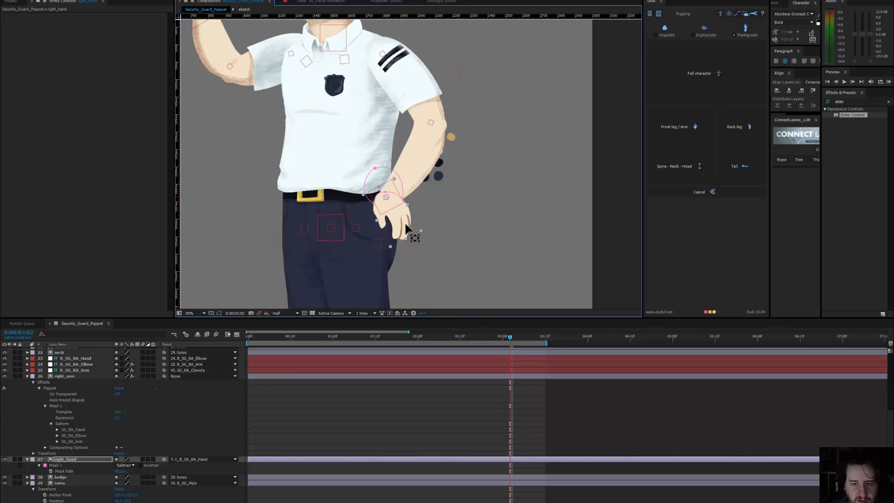
{"action": "key", "text": "comma"}
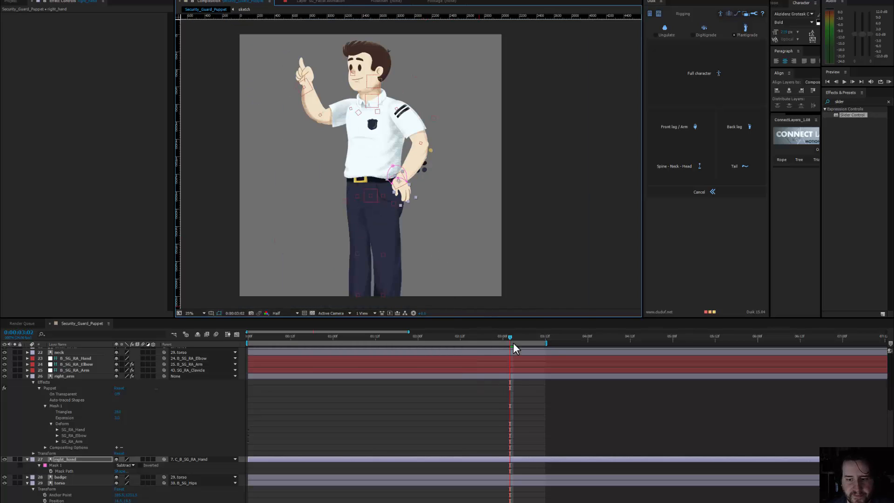
Step: At 0:00:03:03, move the C_B_SG_RA_Hand controller slightly up and inward so the hand sits higher on the hip
{"action": "left_click_drag", "start_coordinate": [509, 337], "coordinate": [506, 365]}
{"action": "scroll", "coordinate": [489, 412], "scroll_direction": "up", "scroll_amount": 8}
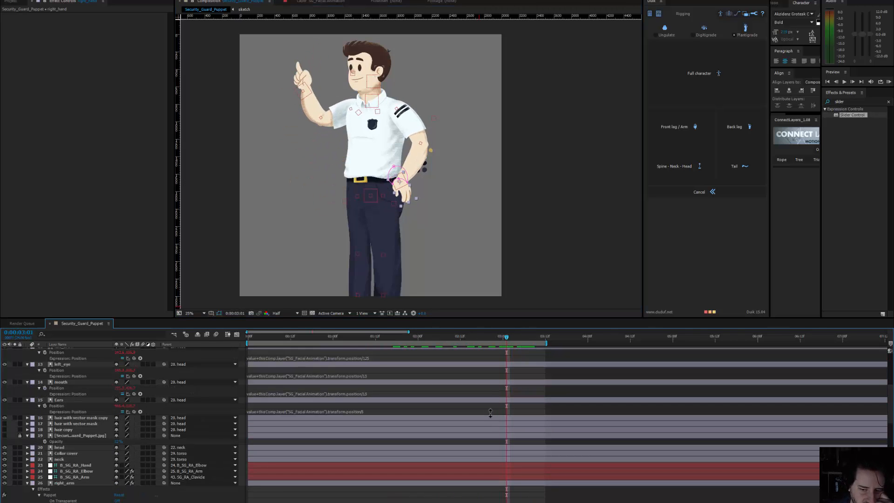
{"action": "scroll", "coordinate": [490, 413], "scroll_direction": "up", "scroll_amount": 4}
{"action": "left_click_drag", "start_coordinate": [507, 337], "coordinate": [512, 336]}
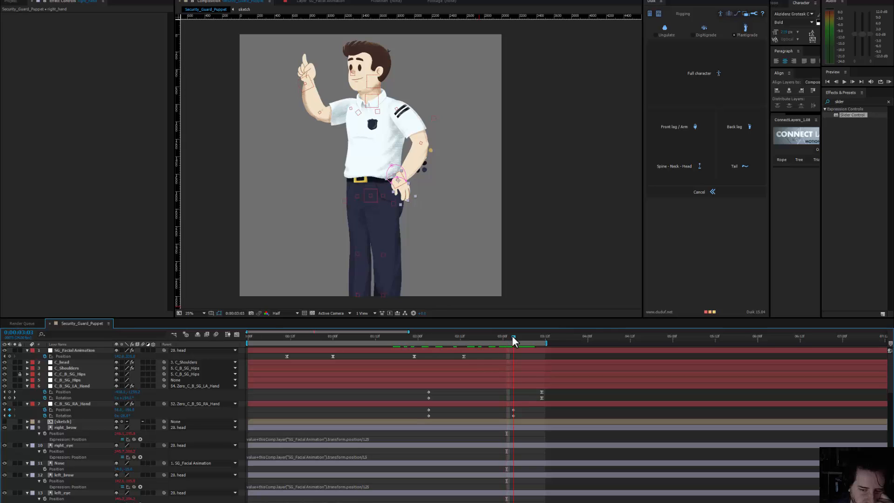
{"action": "scroll", "coordinate": [410, 211], "scroll_direction": "up", "scroll_amount": 4}
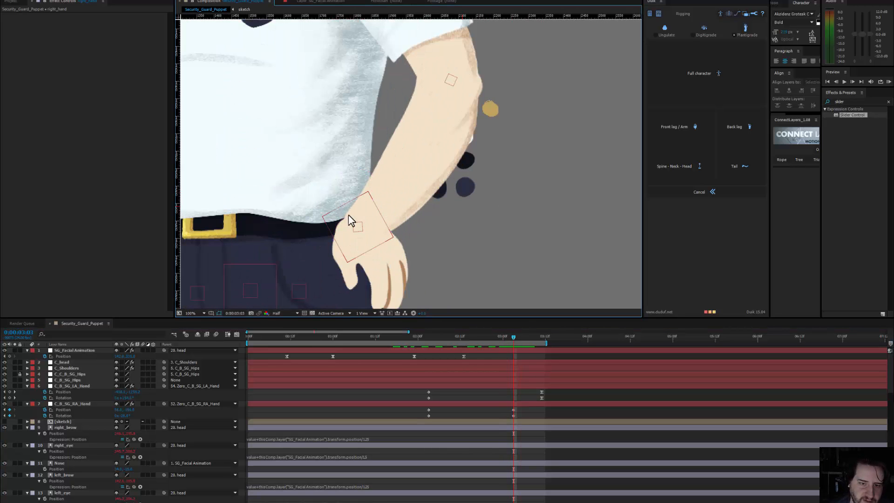
{"action": "left_click", "coordinate": [350, 217]}
{"action": "left_click_drag", "start_coordinate": [349, 217], "coordinate": [339, 196]}
{"action": "key", "text": "comma"}
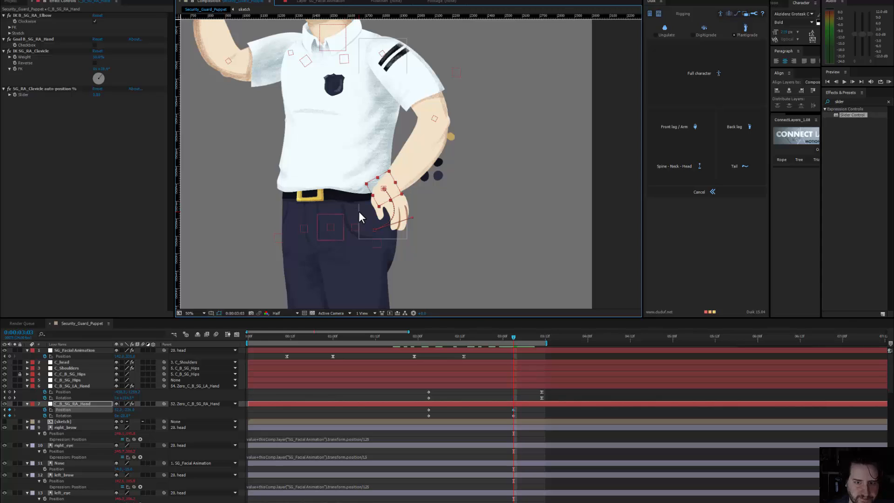
{"action": "key", "text": "ctrl+z"}
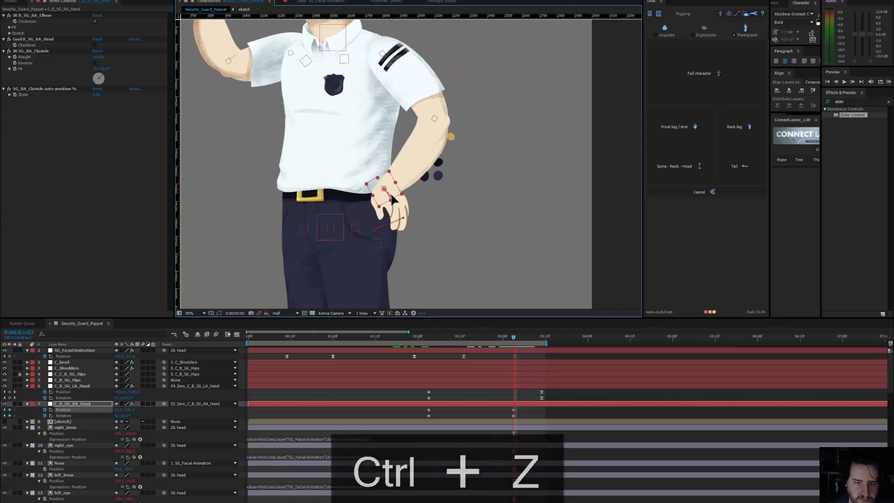
Step: Apply Easy Ease to the C_B_SG_RA_Hand Position and Rotation keyframes at 0:00:03:03 and scrub through the arm movement
{"action": "left_click", "coordinate": [512, 416], "text": "shift"}
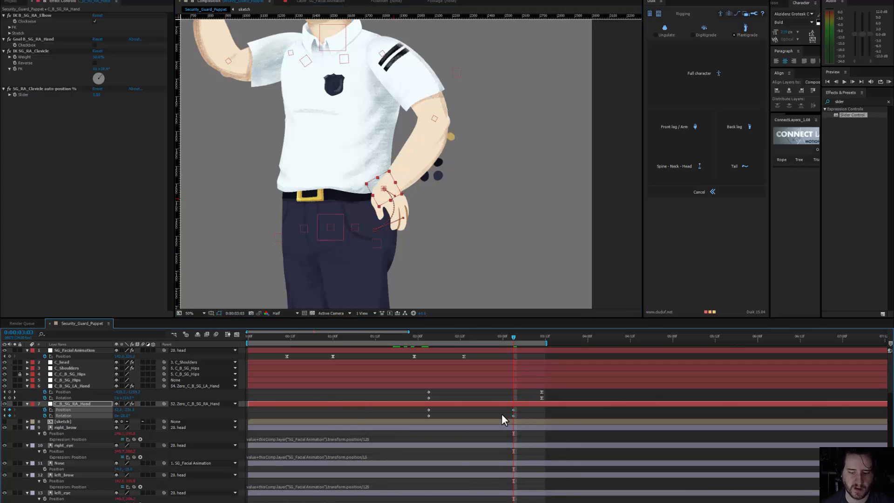
{"action": "key", "text": "F9"}
{"action": "left_click_drag", "start_coordinate": [494, 336], "coordinate": [381, 337]}
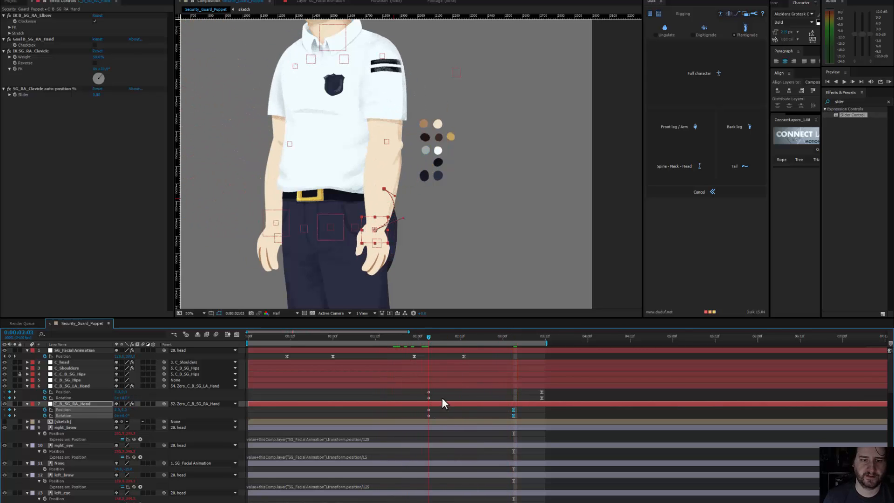
{"action": "left_click_drag", "start_coordinate": [481, 403], "coordinate": [450, 401]}
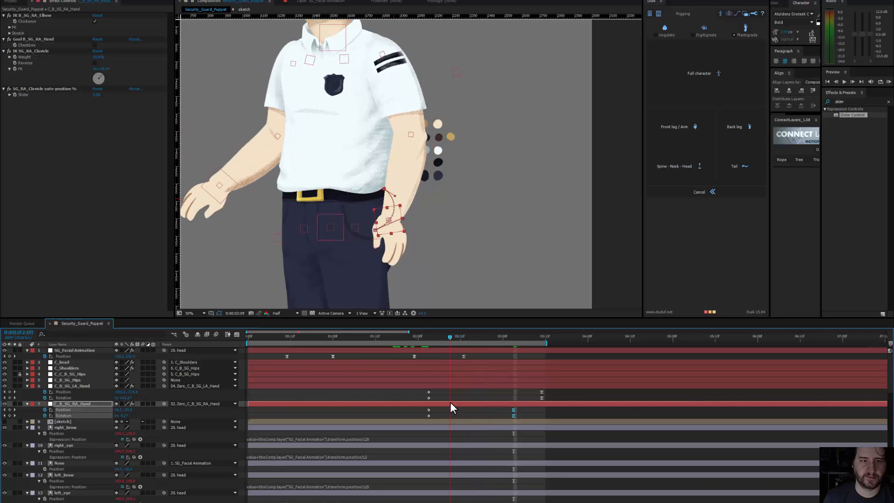
Step: Select the left_hand_default layer at 0:00:02:09 and solo it
{"action": "left_click", "coordinate": [208, 214]}
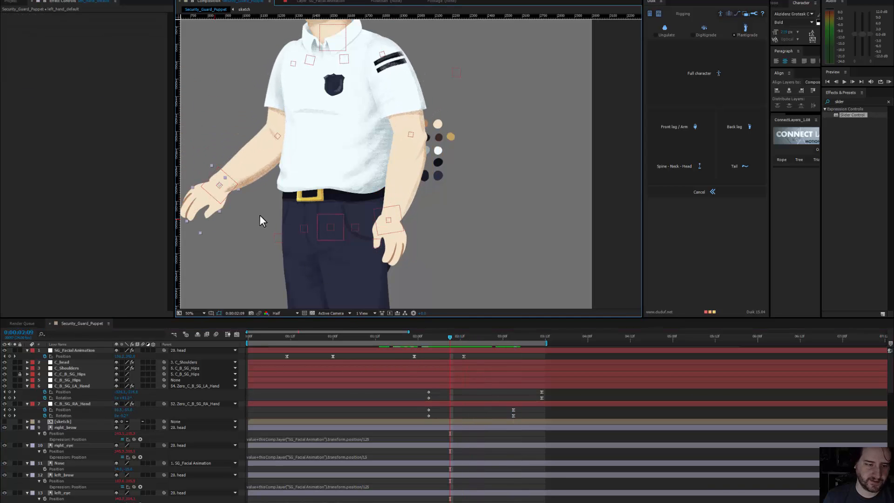
{"action": "left_click_drag", "start_coordinate": [258, 215], "coordinate": [309, 193]}
{"action": "scroll", "coordinate": [74, 424], "scroll_direction": "down", "scroll_amount": 8}
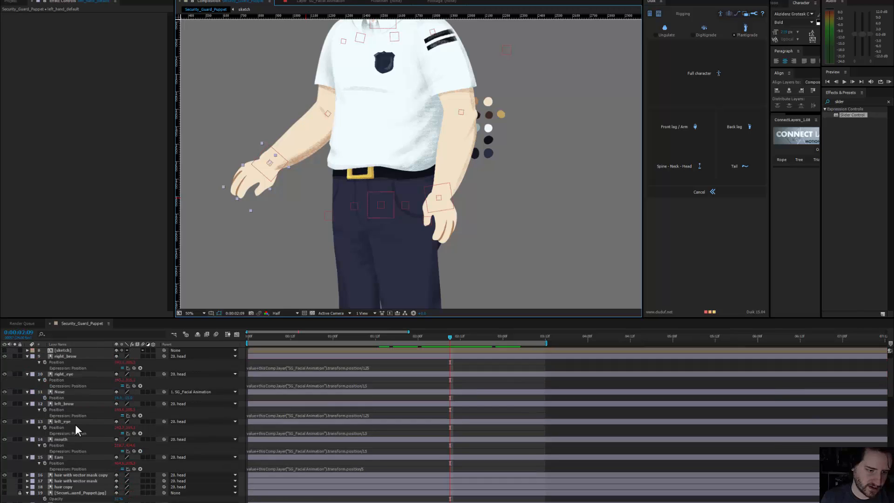
{"action": "scroll", "coordinate": [75, 424], "scroll_direction": "down", "scroll_amount": 12}
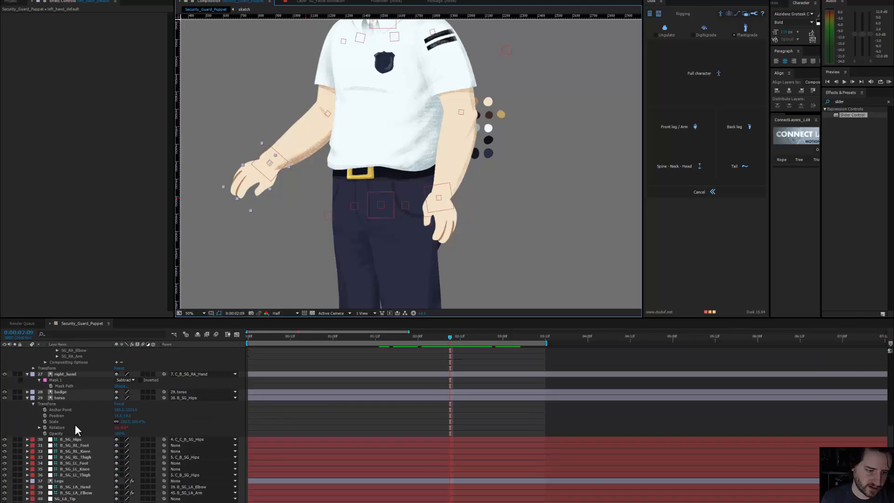
{"action": "scroll", "coordinate": [74, 424], "scroll_direction": "down", "scroll_amount": 3}
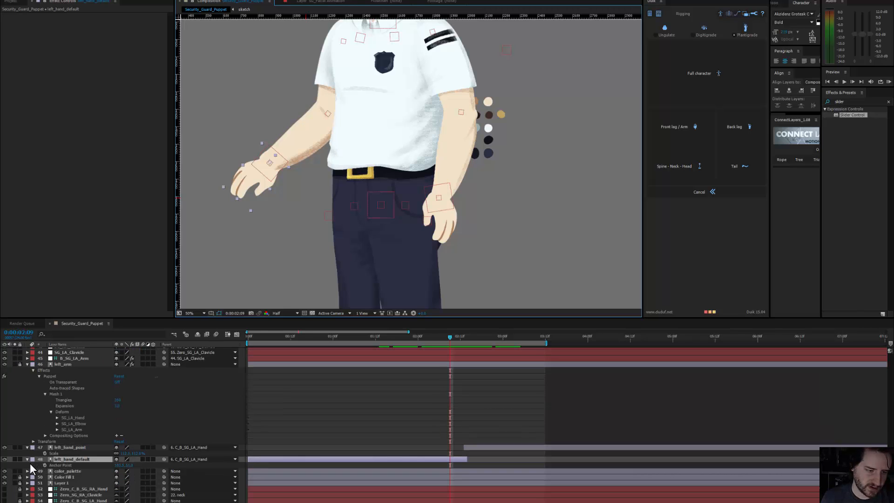
{"action": "left_click", "coordinate": [15, 459]}
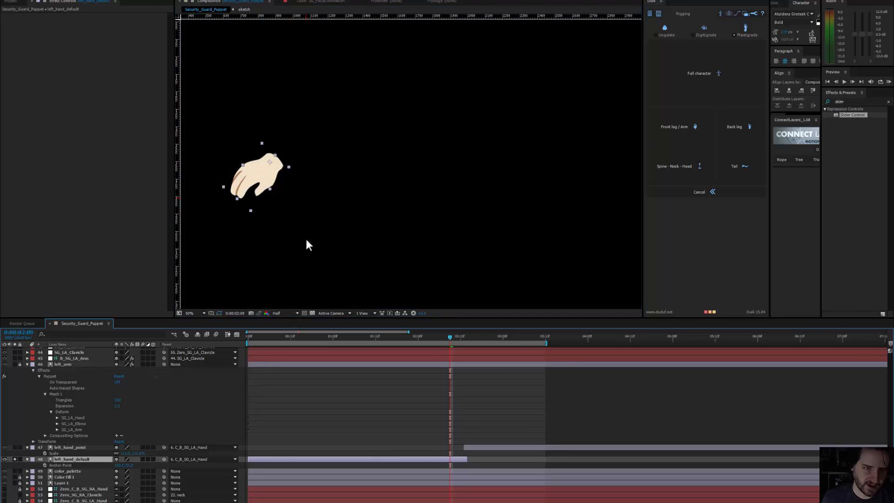
Step: Draw a closed, curved mask over the wrist end of left_hand_default and set its mode to Subtract
{"action": "scroll", "coordinate": [308, 189], "scroll_direction": "up", "scroll_amount": 2}
{"action": "left_click_drag", "start_coordinate": [285, 186], "coordinate": [426, 181]}
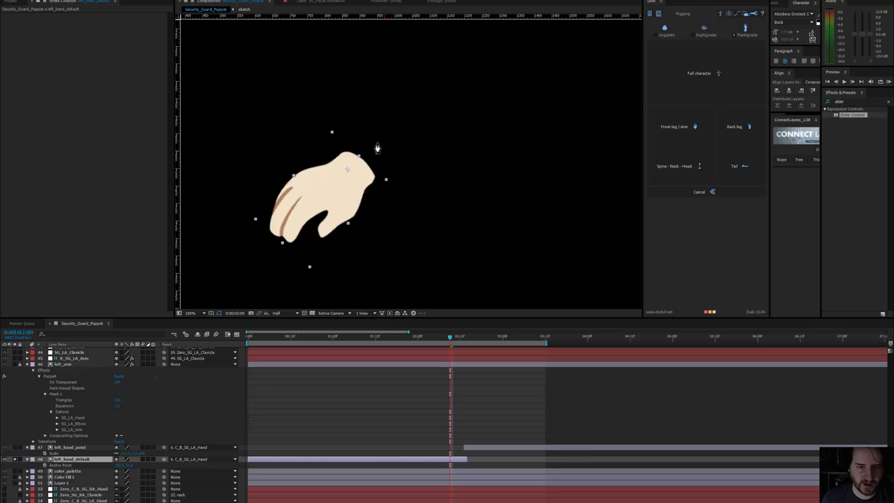
{"action": "left_click_drag", "start_coordinate": [367, 138], "coordinate": [324, 162]}
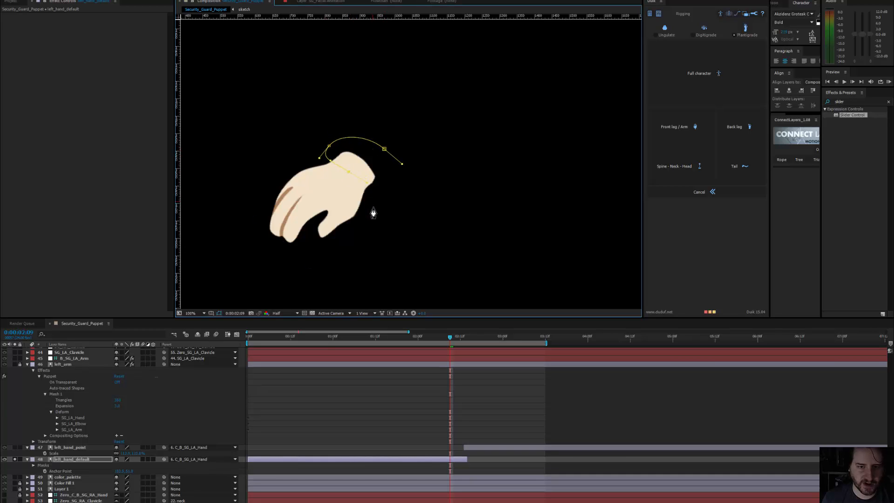
{"action": "left_click_drag", "start_coordinate": [403, 183], "coordinate": [402, 175]}
{"action": "left_click", "coordinate": [385, 150]}
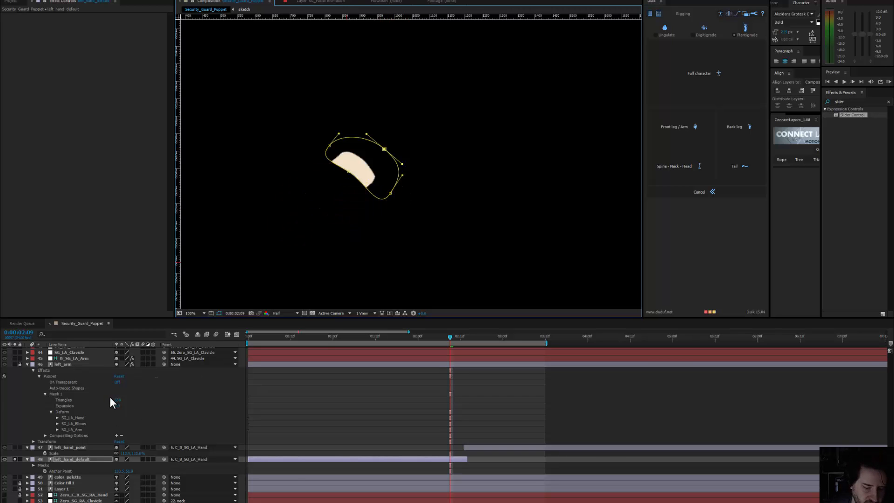
{"action": "key", "text": "m"}
{"action": "left_click", "coordinate": [124, 466]}
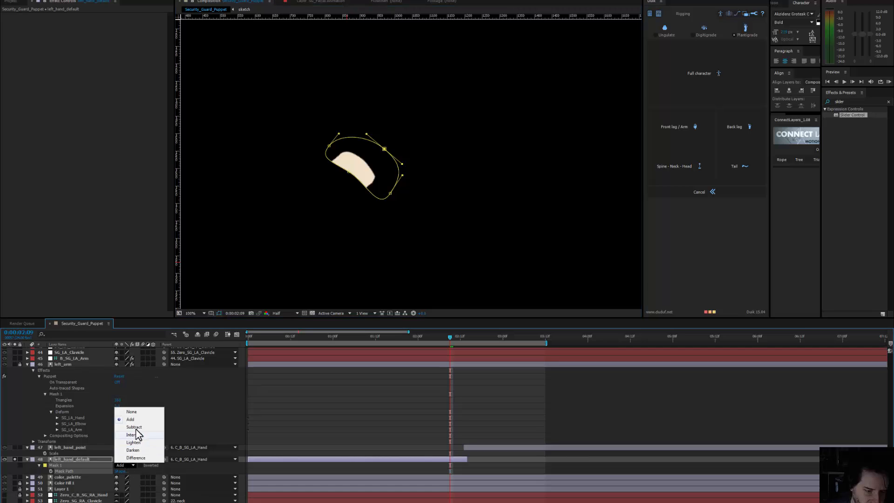
{"action": "left_click", "coordinate": [131, 427]}
Step: Reshape the left_hand_default mask by moving its end points onto the hand's edges and adjusting the curve handles to round the wrist
{"action": "key", "text": "period"}
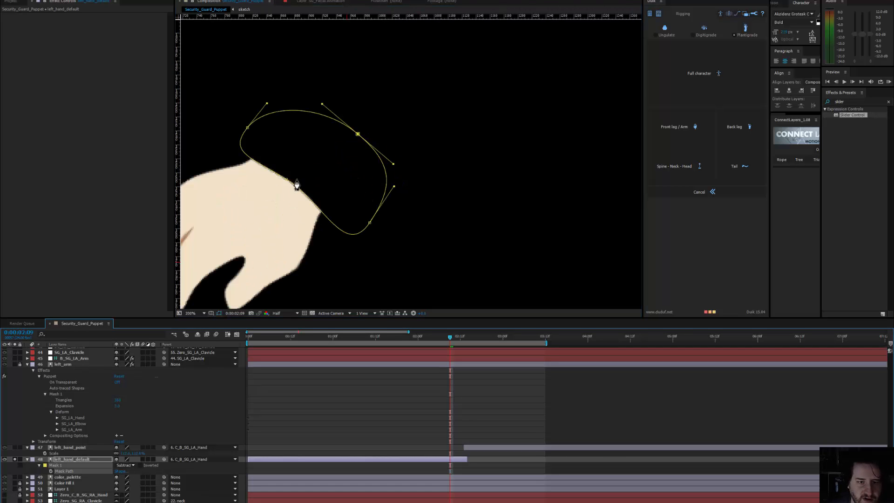
{"action": "left_click", "coordinate": [285, 178]}
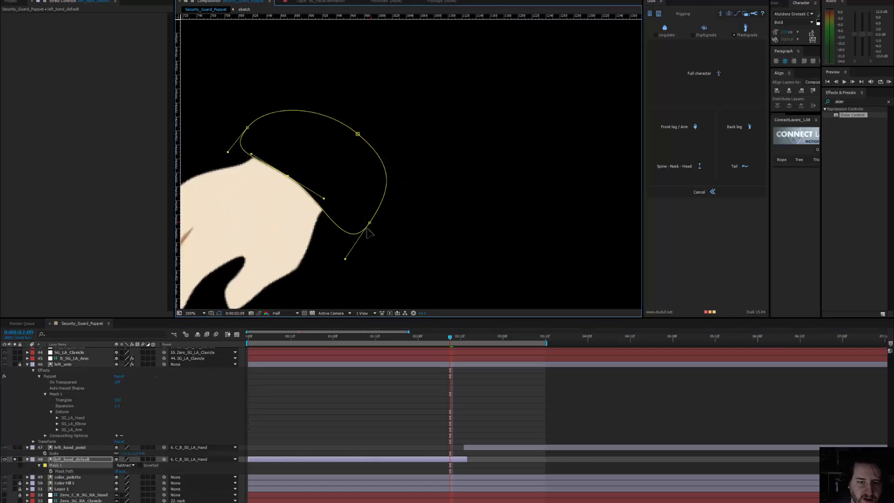
{"action": "left_click_drag", "start_coordinate": [345, 259], "coordinate": [356, 188]}
{"action": "left_click_drag", "start_coordinate": [370, 223], "coordinate": [324, 231]}
{"action": "left_click_drag", "start_coordinate": [313, 196], "coordinate": [384, 250]}
{"action": "left_click_drag", "start_coordinate": [300, 153], "coordinate": [290, 187]}
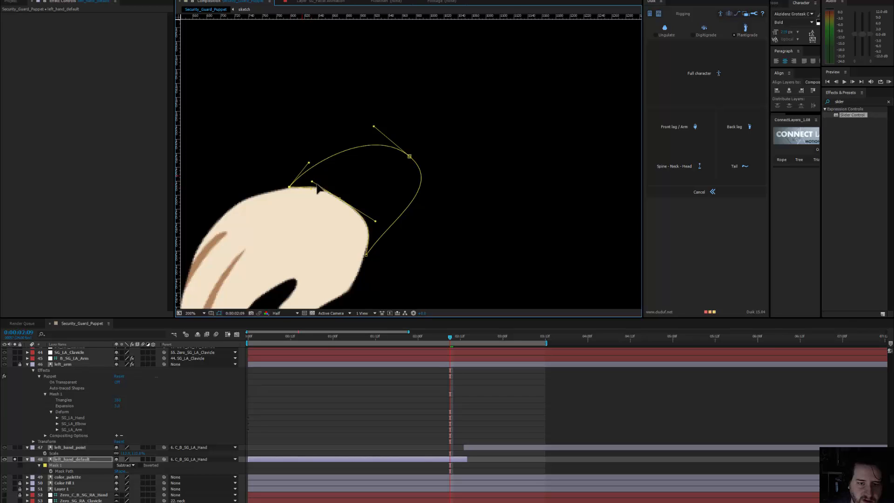
{"action": "left_click_drag", "start_coordinate": [316, 185], "coordinate": [321, 189]}
{"action": "left_click", "coordinate": [339, 198]}
{"action": "left_click_drag", "start_coordinate": [375, 219], "coordinate": [369, 217]}
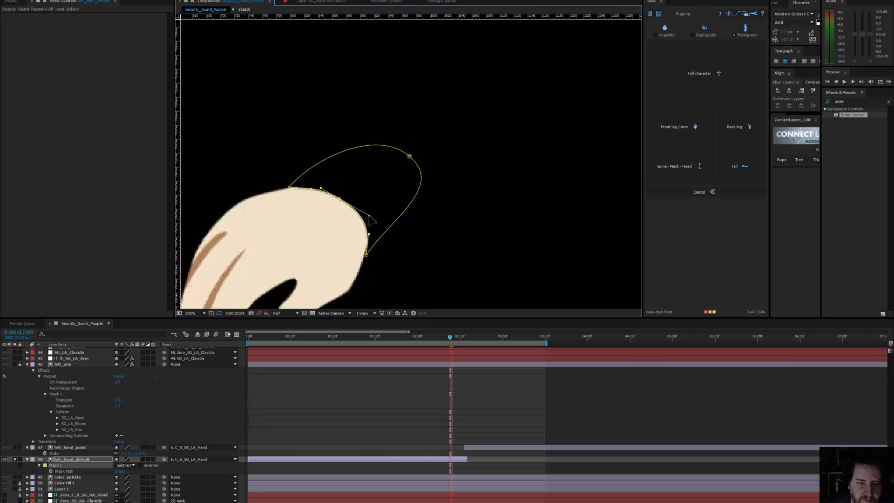
Step: Hide the mask outline to inspect the left_hand_default wrist, and shift the mask point on the back of the hand slightly toward the fingers
{"action": "left_click", "coordinate": [220, 314]}
{"action": "scroll", "coordinate": [370, 206], "scroll_direction": "down", "scroll_amount": 2}
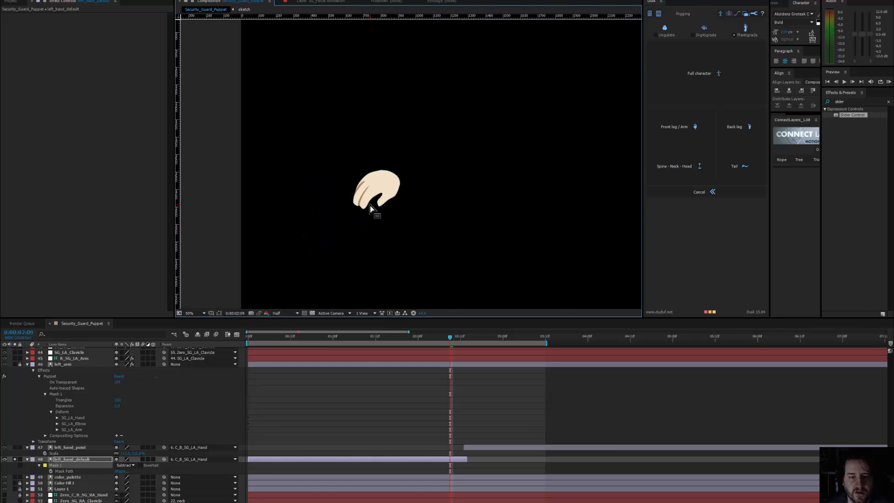
{"action": "scroll", "coordinate": [370, 206], "scroll_direction": "up", "scroll_amount": 2}
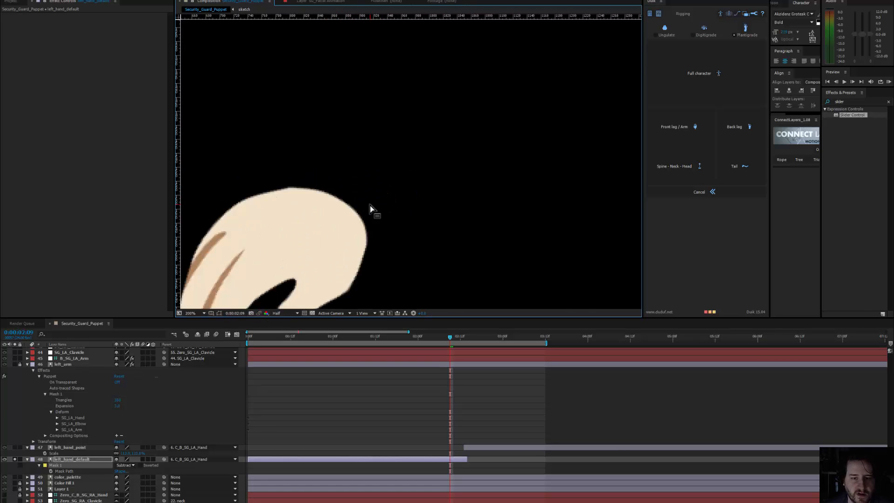
{"action": "left_click", "coordinate": [220, 313]}
{"action": "left_click_drag", "start_coordinate": [289, 188], "coordinate": [286, 187]}
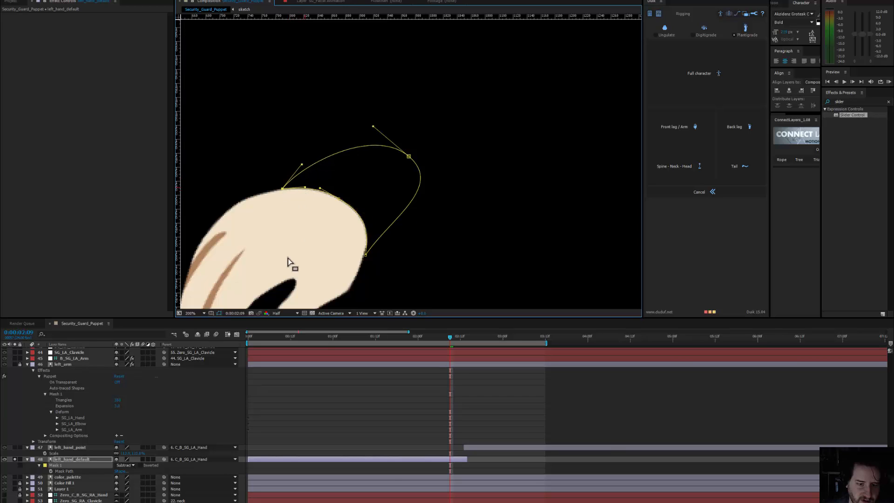
{"action": "left_click", "coordinate": [219, 312]}
{"action": "key", "text": "comma"}
{"action": "key", "text": "comma"}
{"action": "key", "text": "comma"}
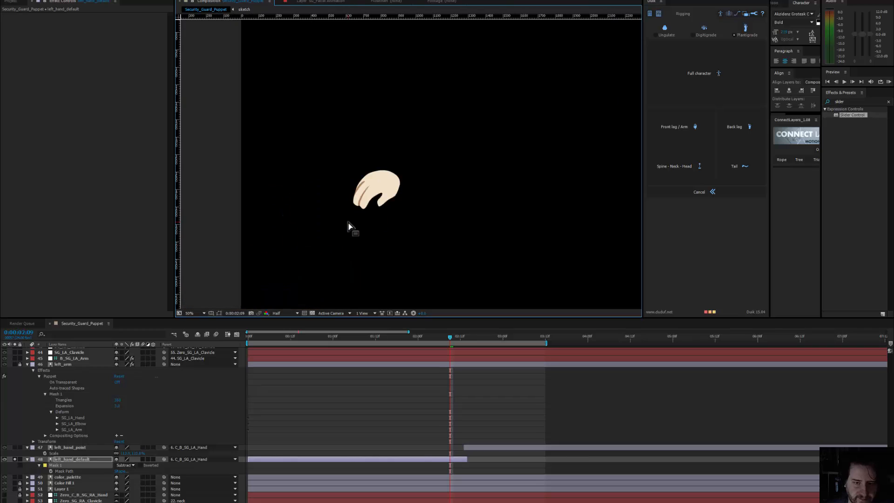
Step: Unsolo left_hand_default and adjust its anchor point so the hand tucks closely into the left wrist at 0:00:02:09
{"action": "left_click", "coordinate": [14, 459]}
{"action": "left_click_drag", "start_coordinate": [373, 246], "coordinate": [361, 252]}
{"action": "left_click", "coordinate": [360, 199]}
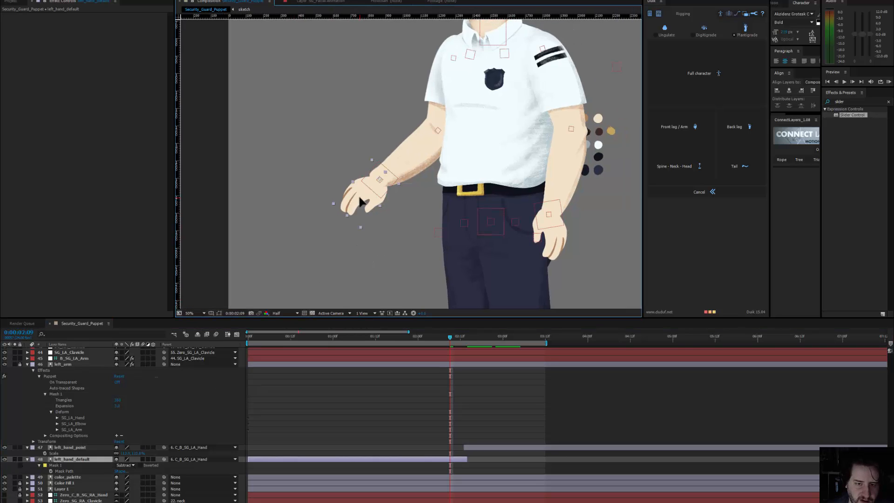
{"action": "key", "text": "period"}
{"action": "key", "text": "period"}
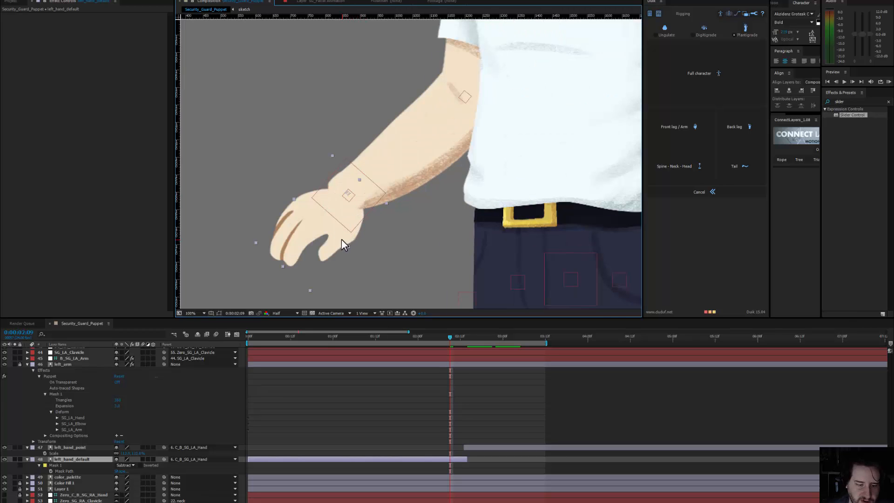
{"action": "key", "text": "a"}
{"action": "mouse_move", "coordinate": [116, 465]}
{"action": "left_mouse_down"}
{"action": "mouse_move", "coordinate": [140, 465]}
{"action": "mouse_move", "coordinate": [118, 465]}
{"action": "left_mouse_up"}
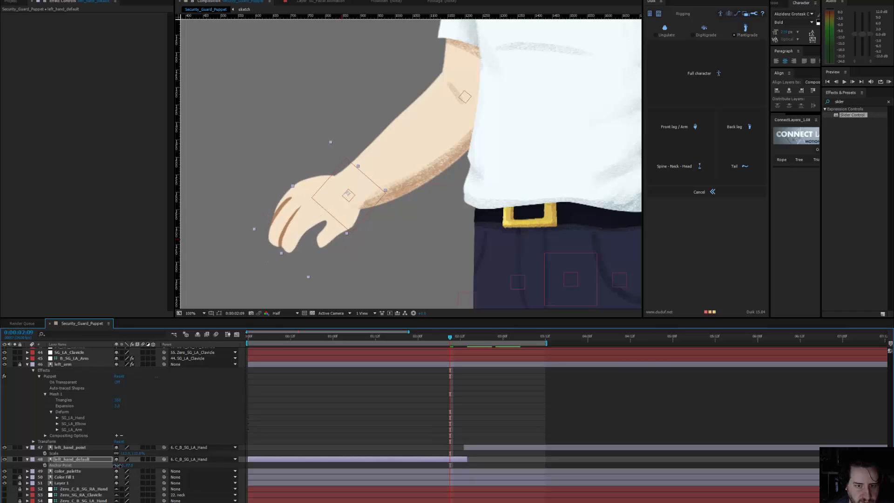
Step: Scrub the animation back to 0:00:01:05 and on to 0:00:03:01 to check the hands, undoing any accidental rotation of the torso
{"action": "scroll", "coordinate": [398, 296], "scroll_direction": "down", "scroll_amount": 4}
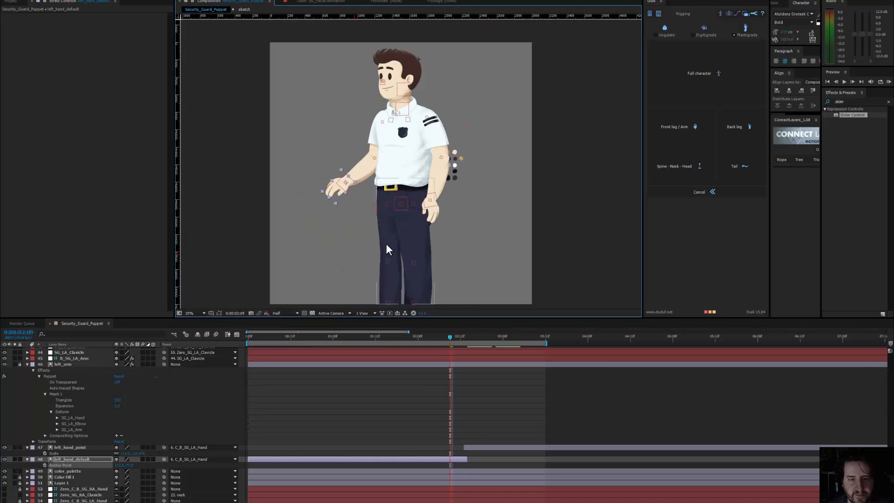
{"action": "left_click_drag", "start_coordinate": [391, 244], "coordinate": [333, 266]}
{"action": "left_click_drag", "start_coordinate": [450, 336], "coordinate": [406, 365]}
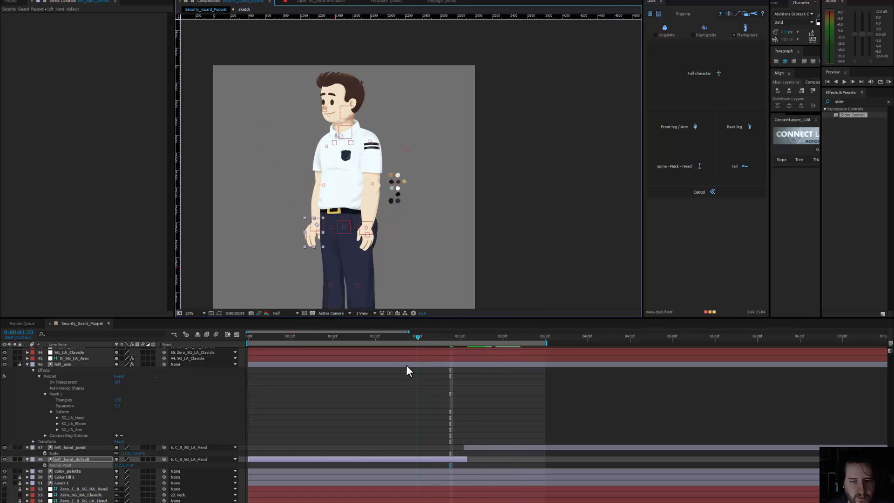
{"action": "scroll", "coordinate": [332, 220], "scroll_direction": "up", "scroll_amount": 2}
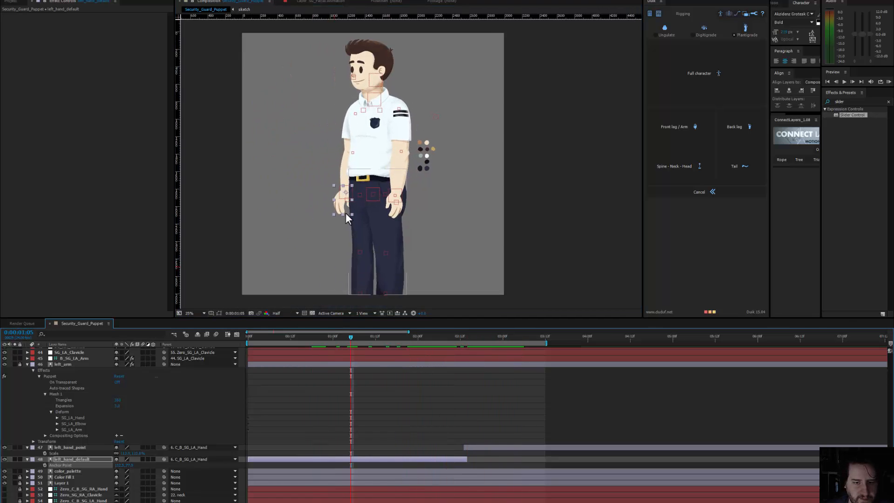
{"action": "left_click_drag", "start_coordinate": [272, 241], "coordinate": [282, 246]}
{"action": "key", "text": "w"}
{"action": "scroll", "coordinate": [334, 396], "scroll_direction": "up", "scroll_amount": 14}
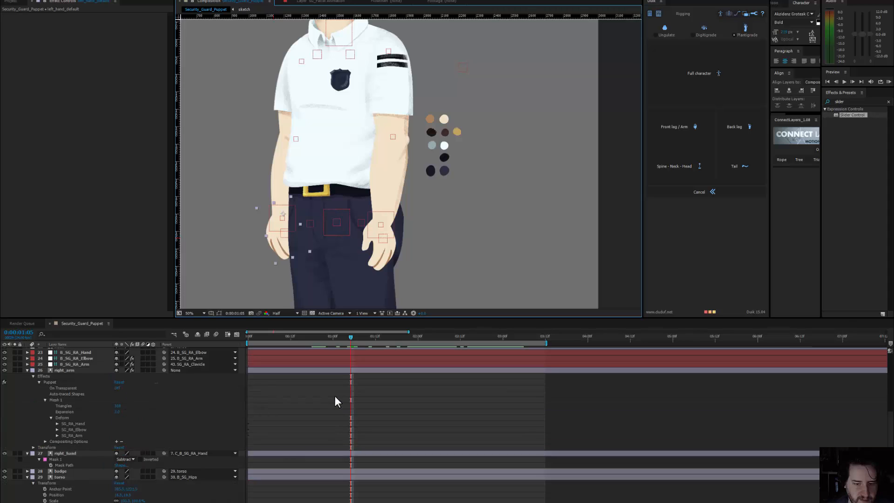
{"action": "scroll", "coordinate": [334, 397], "scroll_direction": "up", "scroll_amount": 10}
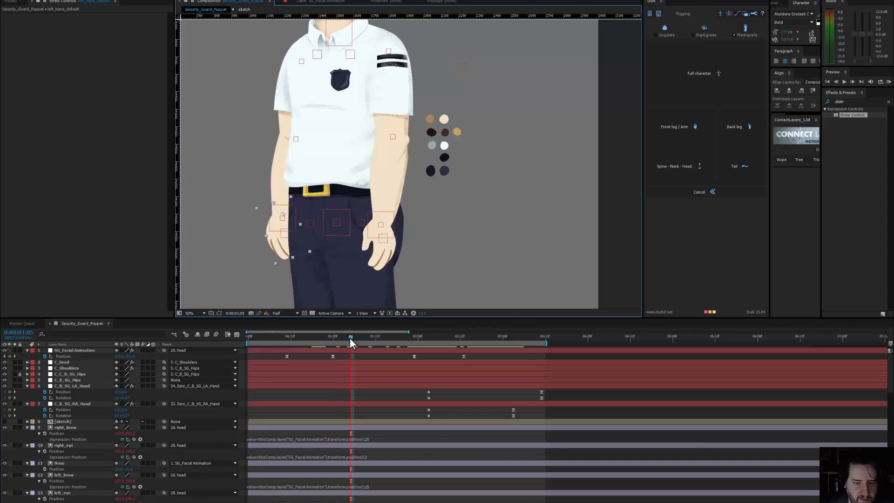
{"action": "left_click_drag", "start_coordinate": [417, 345], "coordinate": [507, 357]}
{"action": "left_click_drag", "start_coordinate": [303, 164], "coordinate": [341, 165]}
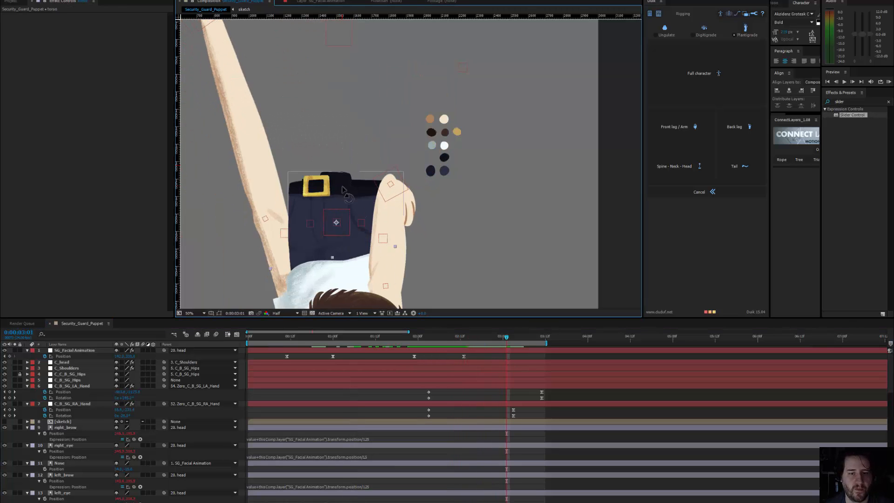
{"action": "key", "text": "ctrl+z"}
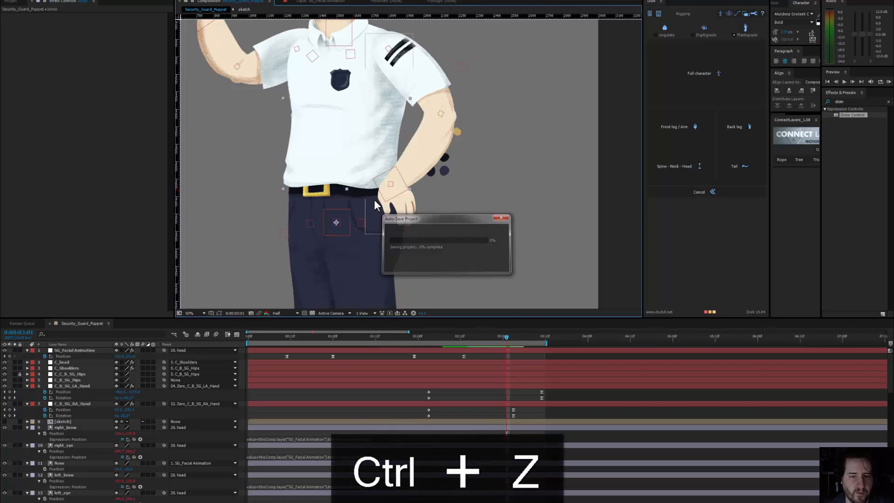
Step: Preview the full puppet animation and scrub through it from the opening frames to 0:00:03:12 to review the arm movement
{"action": "scroll", "coordinate": [475, 233], "scroll_direction": "down", "scroll_amount": 2}
{"action": "key", "text": "space"}
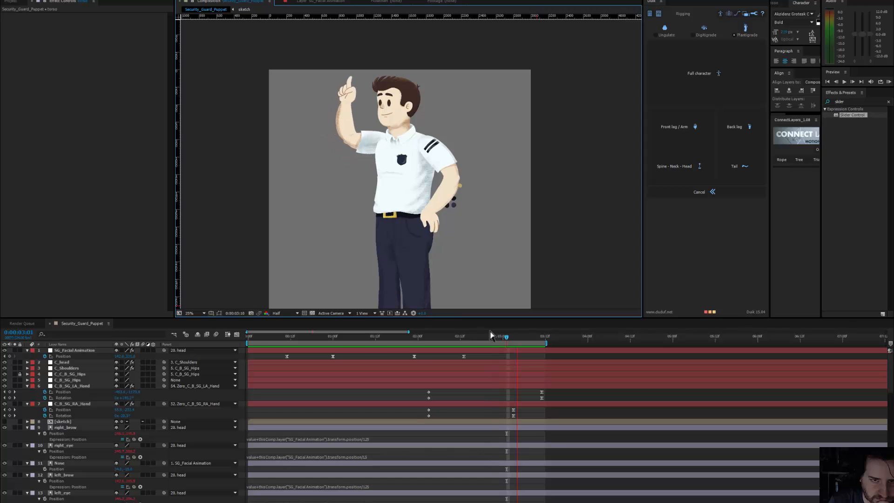
{"action": "key", "text": "space"}
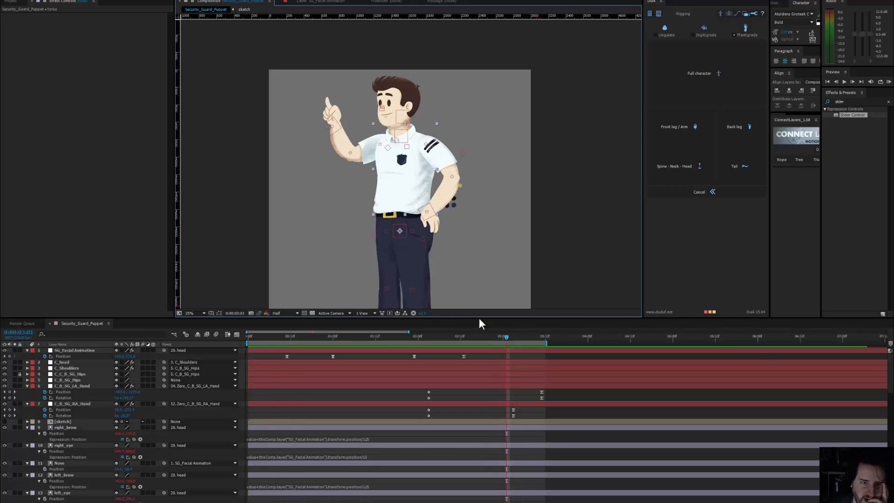
{"action": "left_click_drag", "start_coordinate": [504, 336], "coordinate": [386, 336]}
{"action": "left_click_drag", "start_coordinate": [313, 332], "coordinate": [254, 332]}
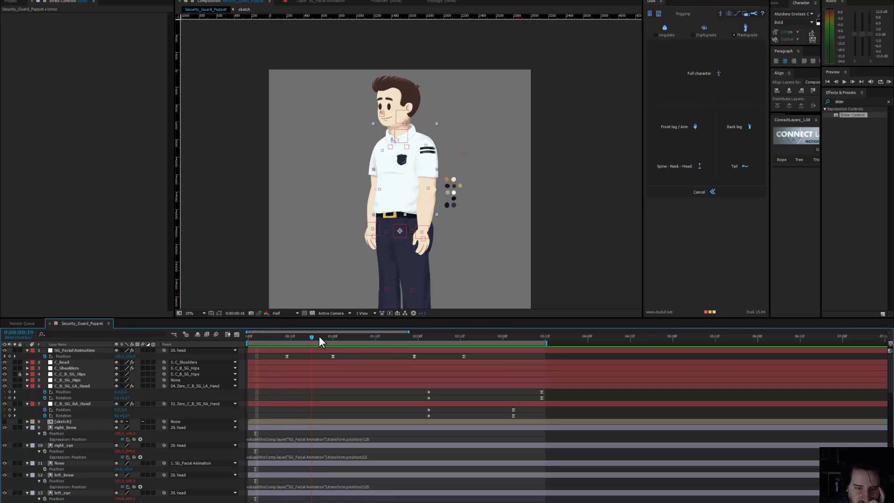
{"action": "left_click_drag", "start_coordinate": [458, 345], "coordinate": [337, 367]}
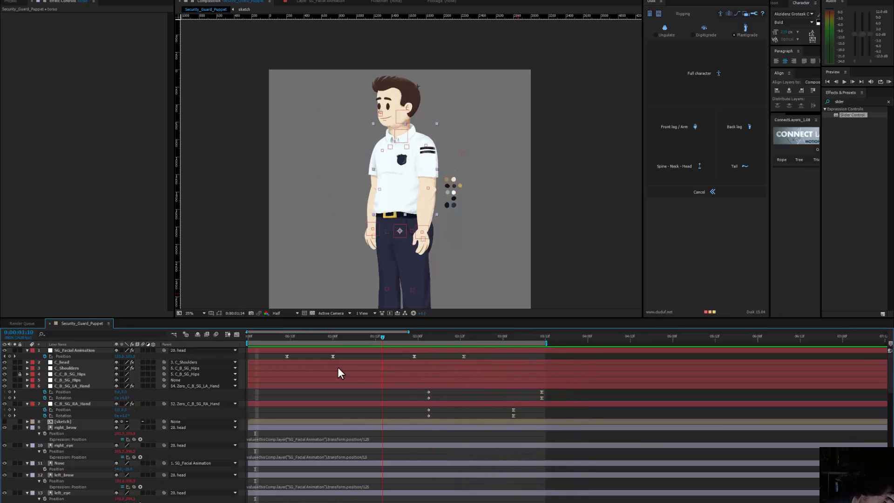
{"action": "left_click_drag", "start_coordinate": [412, 360], "coordinate": [545, 348]}
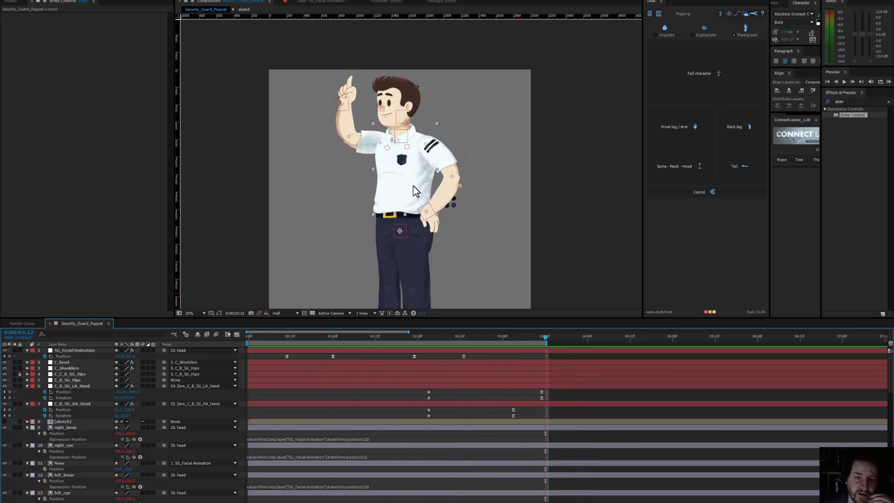
Step: Capture the composition at 0:00:03:11, showing the guard's final pose, with the Snipping Tool and copy the snip
{"action": "left_click_drag", "start_coordinate": [429, 197], "coordinate": [424, 166]}
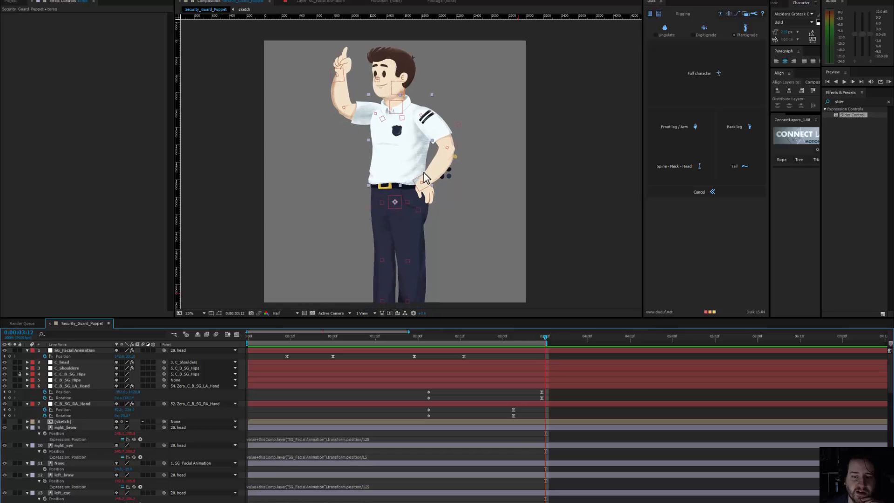
{"action": "left_click", "coordinate": [541, 336]}
{"action": "key", "text": "alt+Tab"}
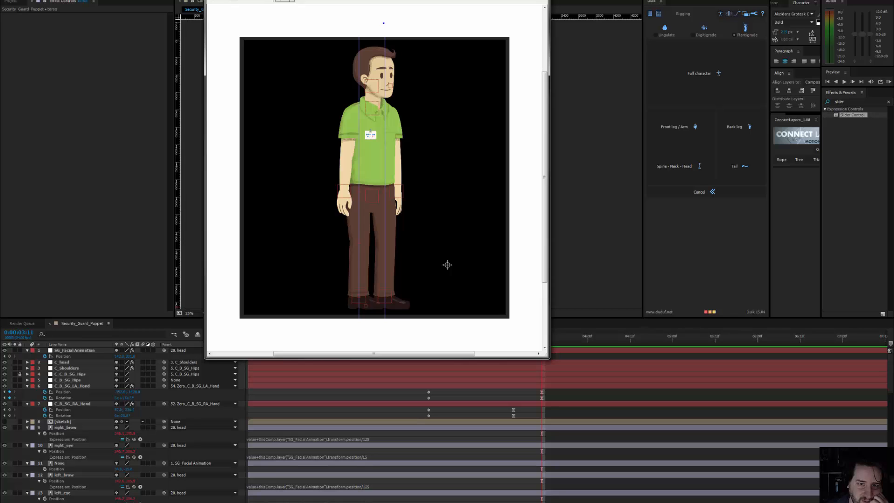
{"action": "left_click_drag", "start_coordinate": [329, 0], "coordinate": [130, 11]}
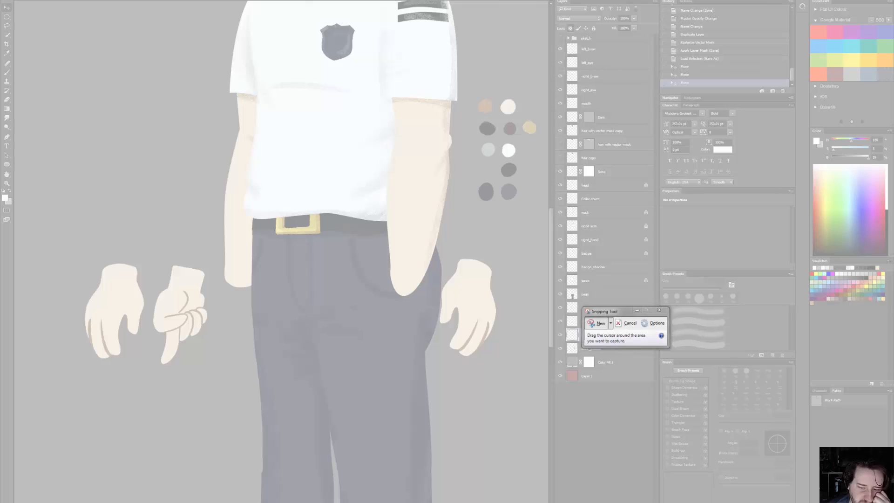
{"action": "left_click", "coordinate": [633, 323]}
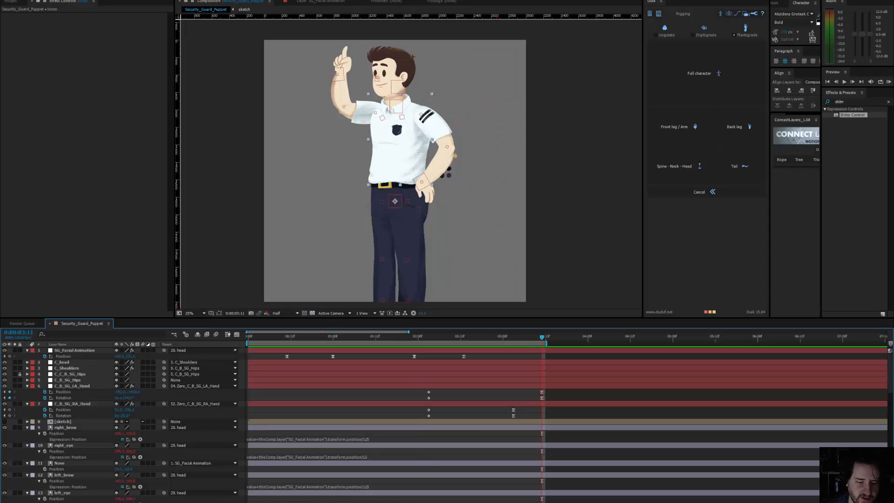
{"action": "key", "text": "alt+Tab"}
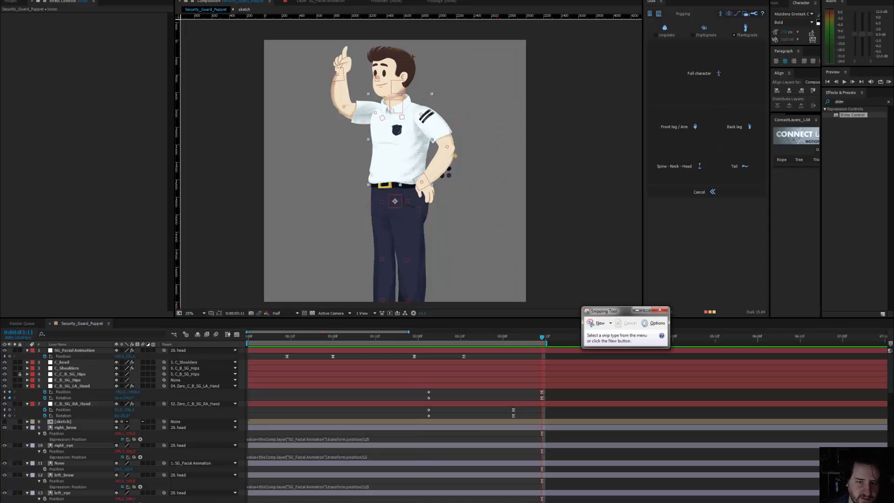
{"action": "key", "text": "ctrl+n"}
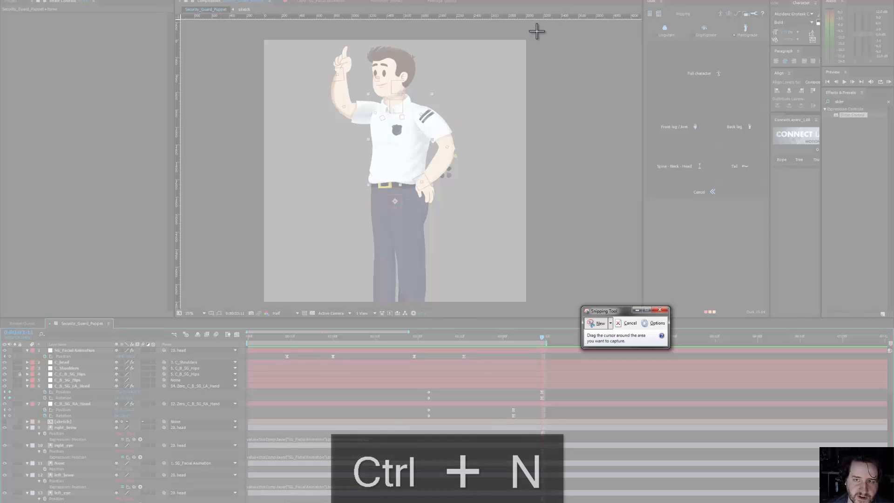
{"action": "left_click_drag", "start_coordinate": [534, 35], "coordinate": [254, 307]}
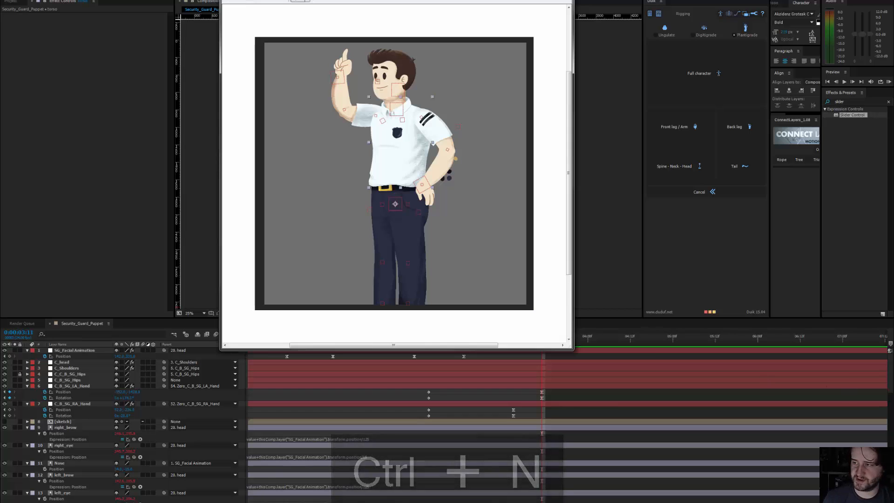
{"action": "key", "text": "ctrl+c"}
Step: Switch to the UP Security Priority and Task Sheet document and replace the Security Guard row's Rigged status text with the copied snip
{"action": "left_click_drag", "start_coordinate": [893, 210], "coordinate": [255, 106]}
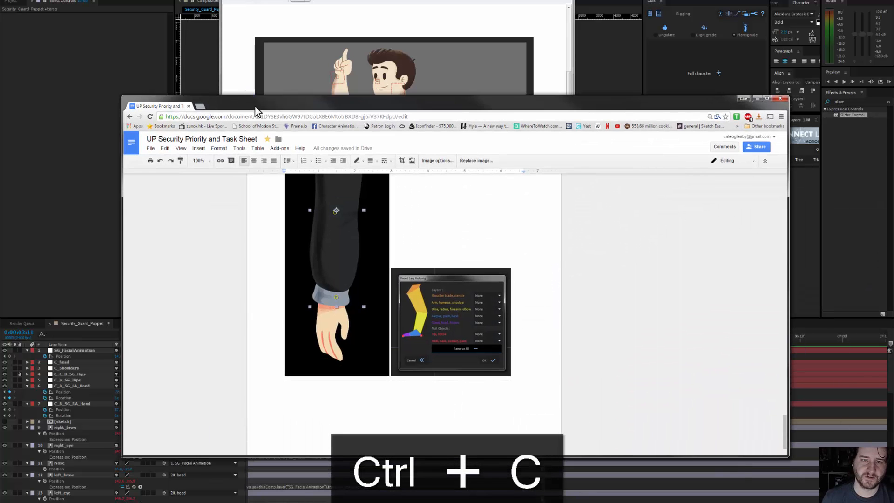
{"action": "scroll", "coordinate": [387, 256], "scroll_direction": "up", "scroll_amount": 5}
{"action": "scroll", "coordinate": [387, 256], "scroll_direction": "up", "scroll_amount": 15}
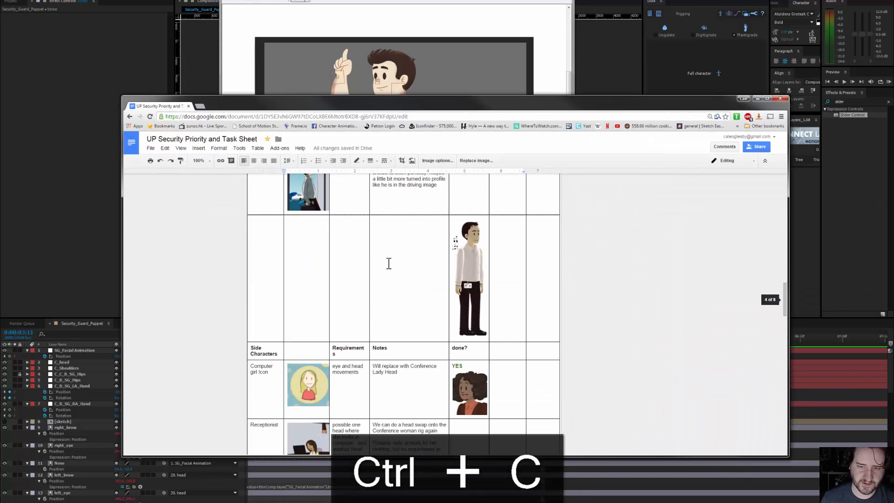
{"action": "scroll", "coordinate": [387, 264], "scroll_direction": "up", "scroll_amount": 10}
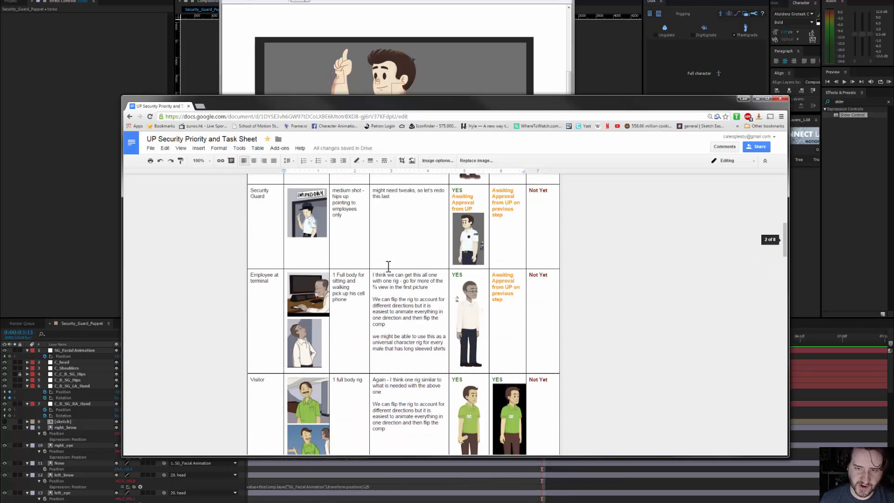
{"action": "left_click_drag", "start_coordinate": [506, 217], "coordinate": [493, 190]}
{"action": "key", "text": "ctrl+v"}
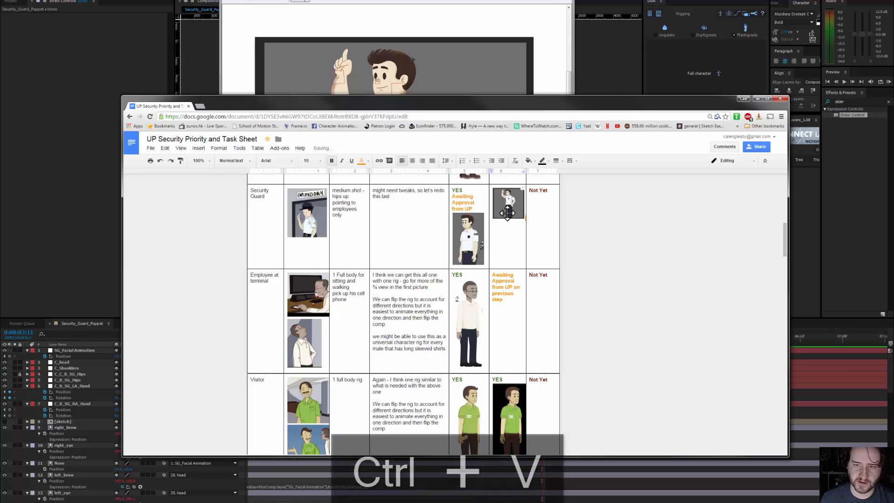
Step: Enlarge the pasted snip to the height of the Security Guard row and crop its sides closely around the figure to fit the Rigged cell
{"action": "left_click", "coordinate": [518, 213]}
{"action": "left_click_drag", "start_coordinate": [521, 217], "coordinate": [539, 264]}
{"action": "right_click", "coordinate": [523, 225]}
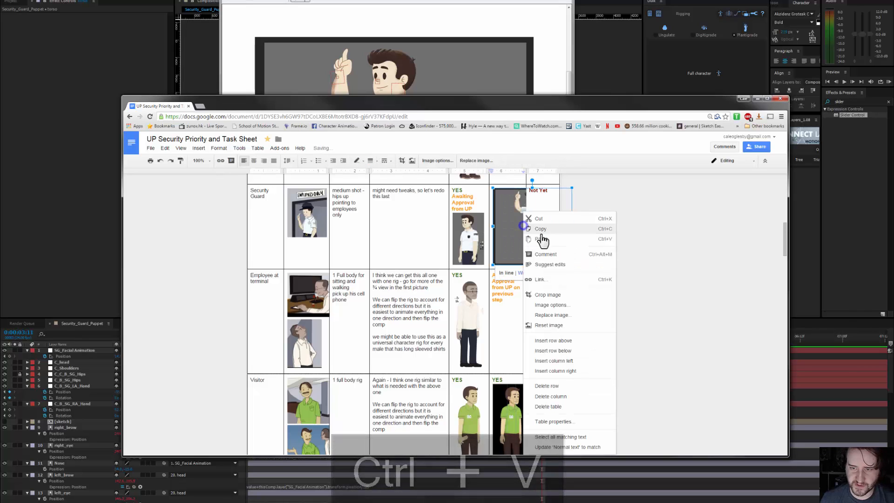
{"action": "left_click", "coordinate": [551, 295]}
{"action": "left_click_drag", "start_coordinate": [545, 242], "coordinate": [525, 226]}
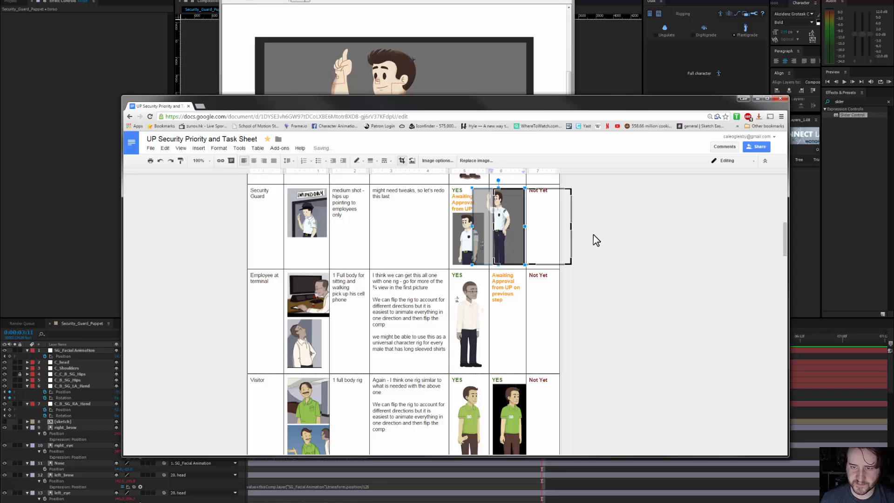
{"action": "key", "text": "ctrl+z"}
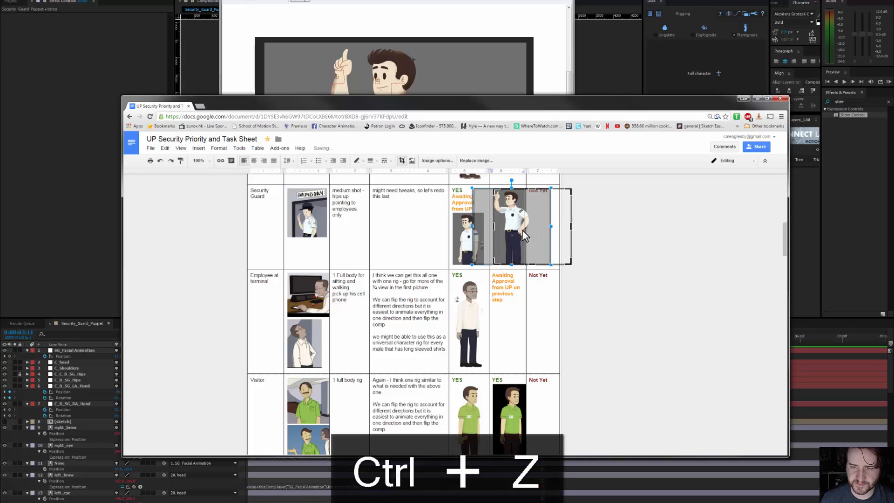
{"action": "left_click", "coordinate": [614, 237]}
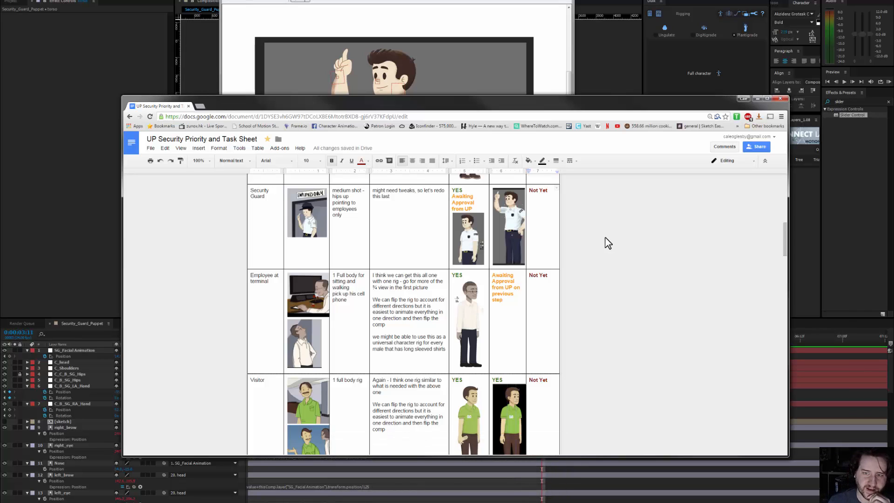
Step: Copy the green YES from the Security Guard's Final Art cell into the Rigged cell, placing it above the image
{"action": "scroll", "coordinate": [605, 239], "scroll_direction": "up", "scroll_amount": 2}
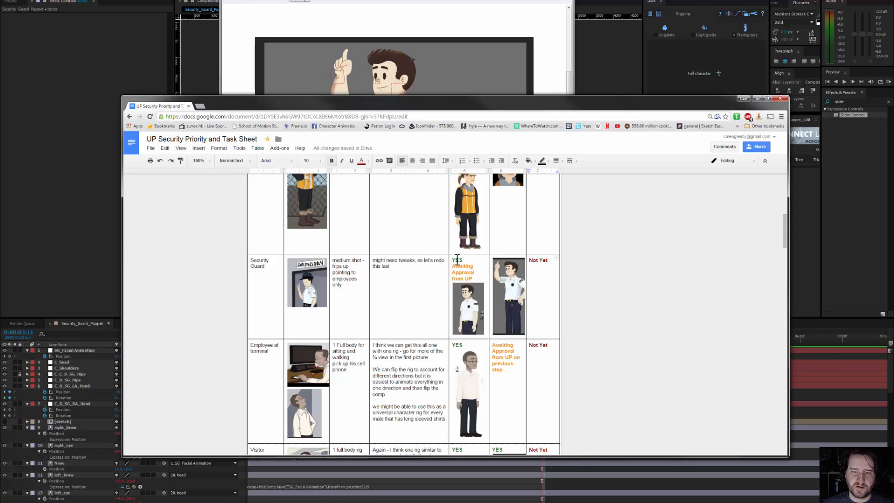
{"action": "key", "text": "ctrl+c"}
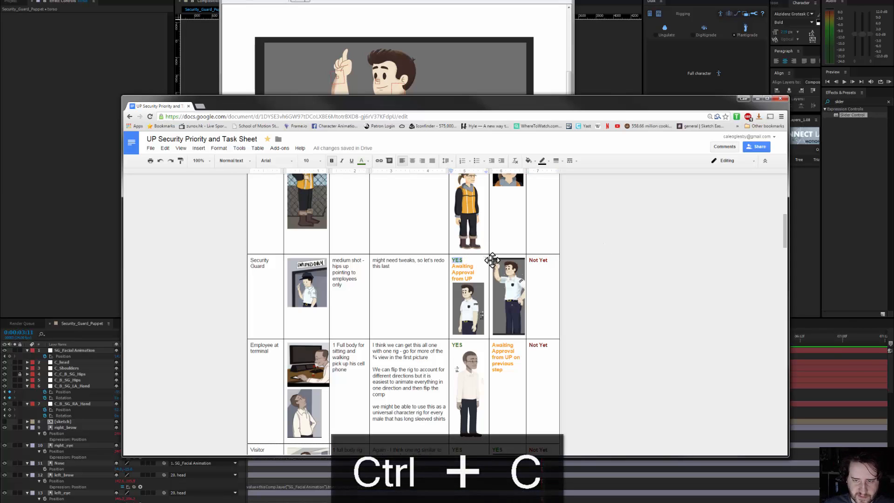
{"action": "left_click", "coordinate": [522, 285]}
{"action": "key", "text": "Left"}
{"action": "key", "text": "ctrl+v"}
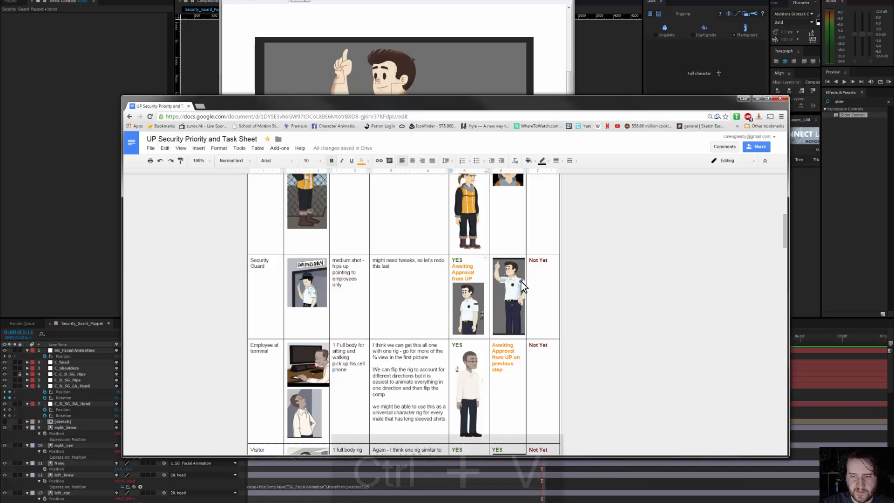
{"action": "key", "text": "ctrl+z"}
{"action": "key", "text": "Right"}
{"action": "key", "text": "ctrl+v"}
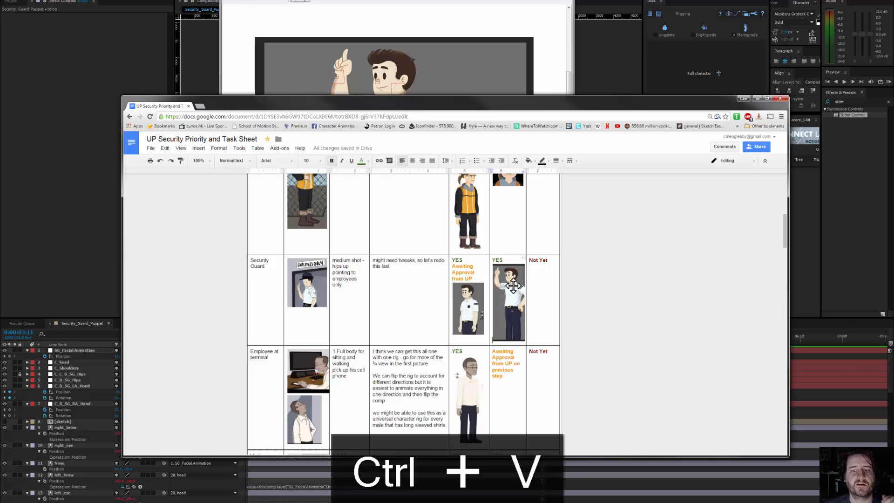
{"action": "scroll", "coordinate": [514, 284], "scroll_direction": "up", "scroll_amount": 8}
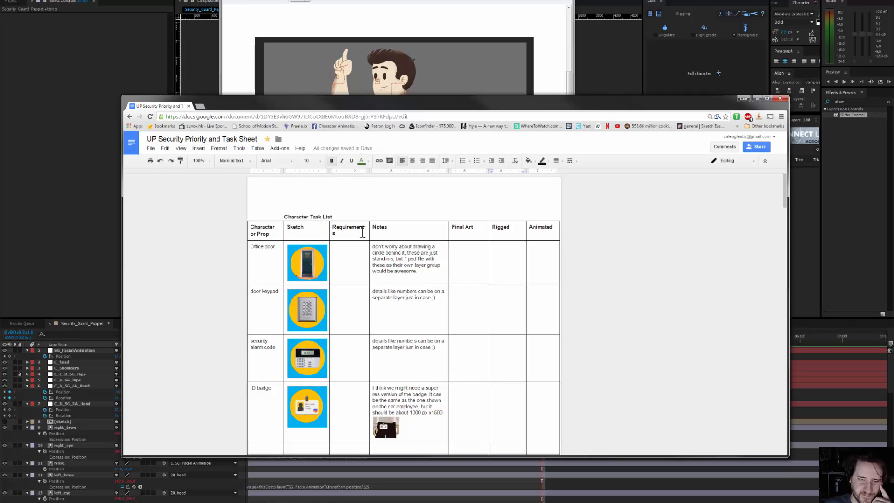
Step: Review the task sheet's character rows from Outside Worker to Employee in car, checking the Sketch, Final Art and Rigged entries
{"action": "scroll", "coordinate": [388, 317], "scroll_direction": "down", "scroll_amount": 5}
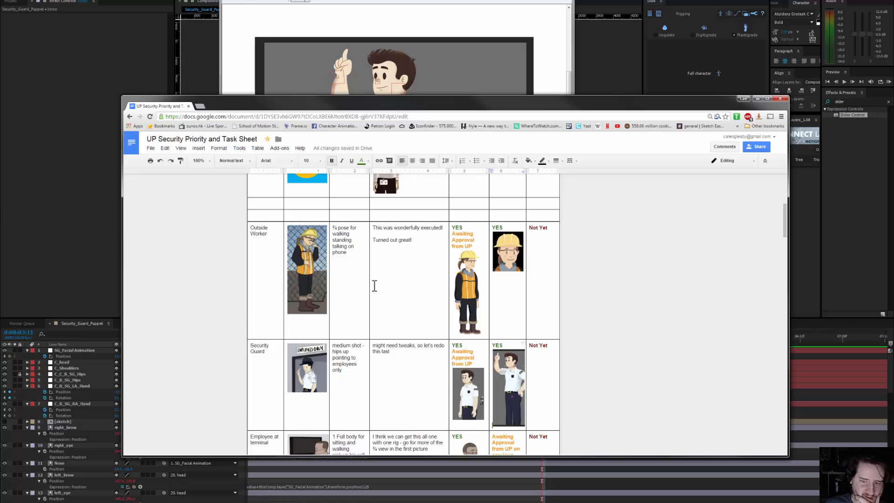
{"action": "scroll", "coordinate": [374, 285], "scroll_direction": "down", "scroll_amount": 3}
{"action": "scroll", "coordinate": [374, 285], "scroll_direction": "down", "scroll_amount": 2}
{"action": "scroll", "coordinate": [507, 347], "scroll_direction": "down", "scroll_amount": 2}
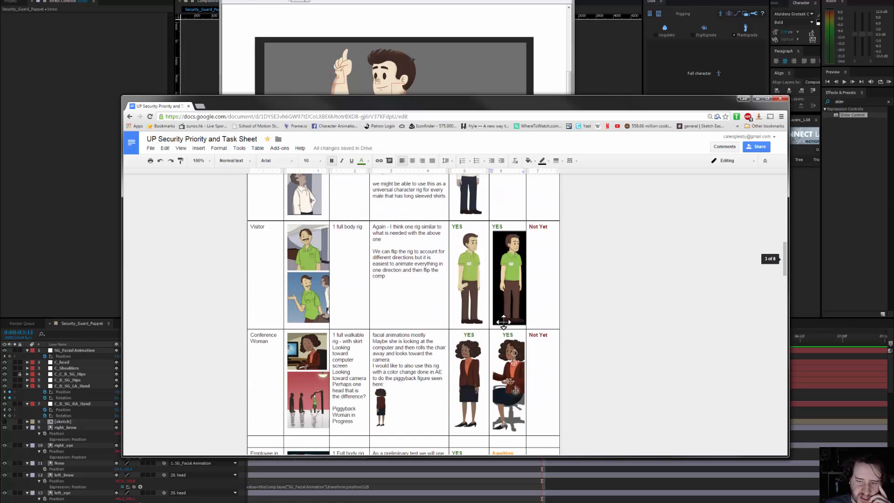
{"action": "scroll", "coordinate": [515, 345], "scroll_direction": "down", "scroll_amount": 2}
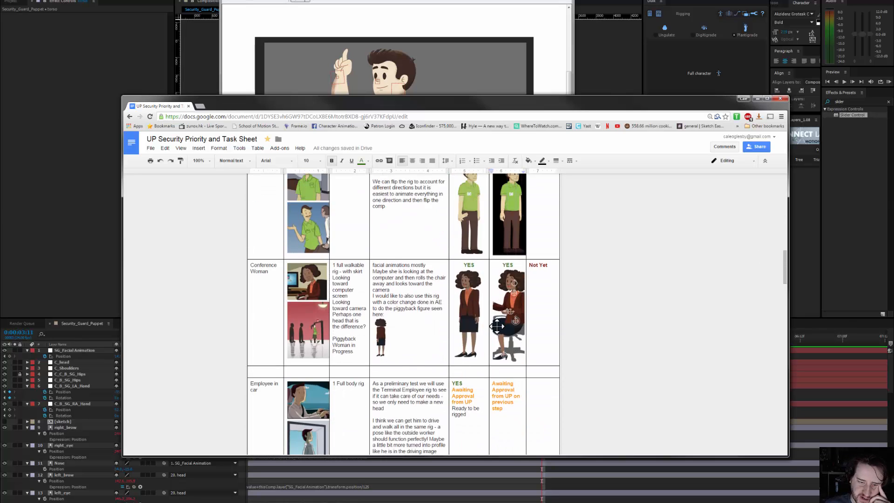
{"action": "scroll", "coordinate": [497, 326], "scroll_direction": "down", "scroll_amount": 7}
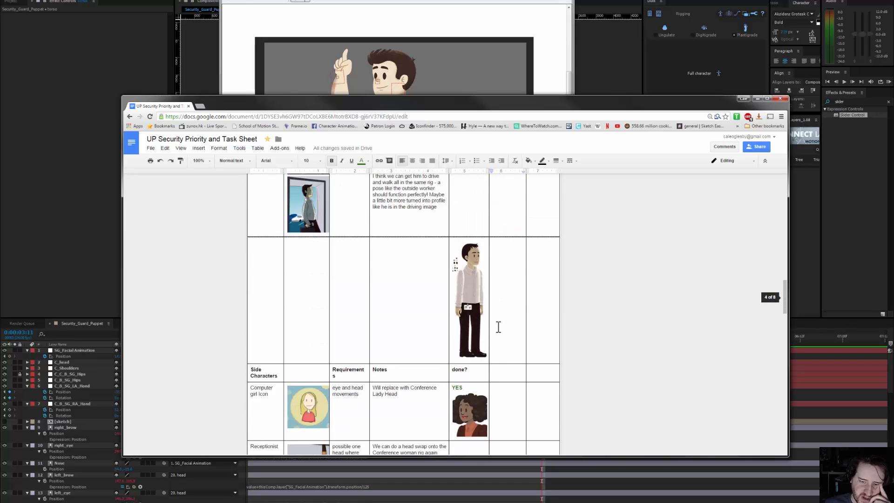
{"action": "scroll", "coordinate": [498, 327], "scroll_direction": "down", "scroll_amount": 4}
{"action": "scroll", "coordinate": [498, 326], "scroll_direction": "up", "scroll_amount": 11}
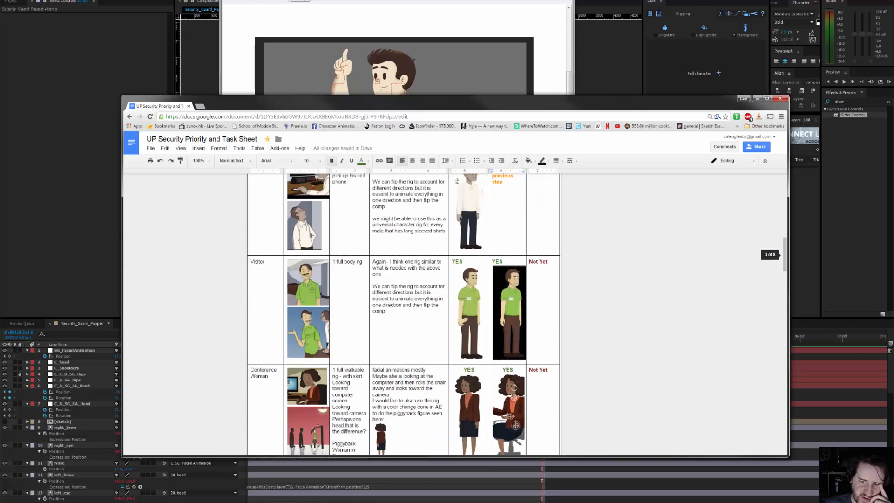
{"action": "scroll", "coordinate": [499, 327], "scroll_direction": "up", "scroll_amount": 3}
{"action": "left_click", "coordinate": [473, 304]}
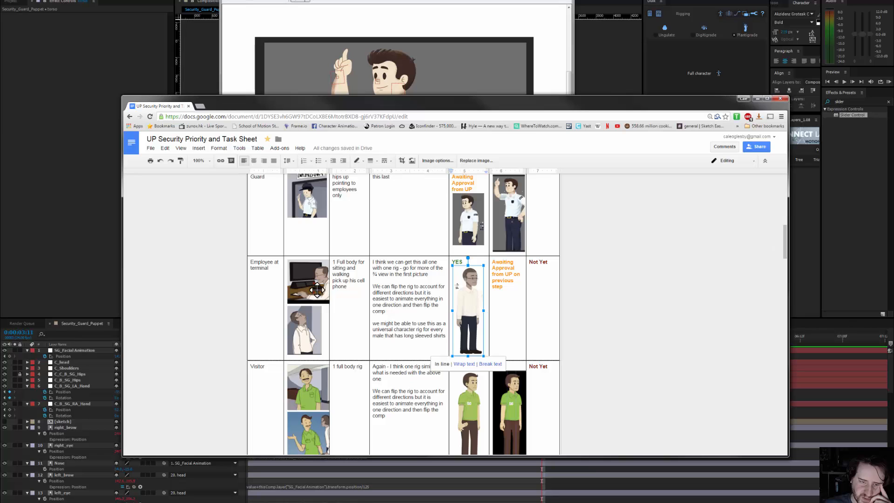
{"action": "scroll", "coordinate": [364, 320], "scroll_direction": "up", "scroll_amount": 3}
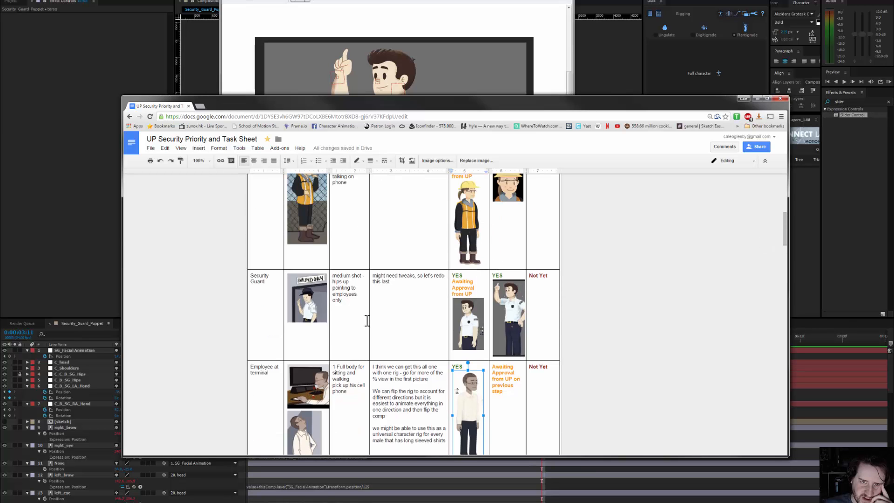
{"action": "scroll", "coordinate": [367, 320], "scroll_direction": "up", "scroll_amount": 8}
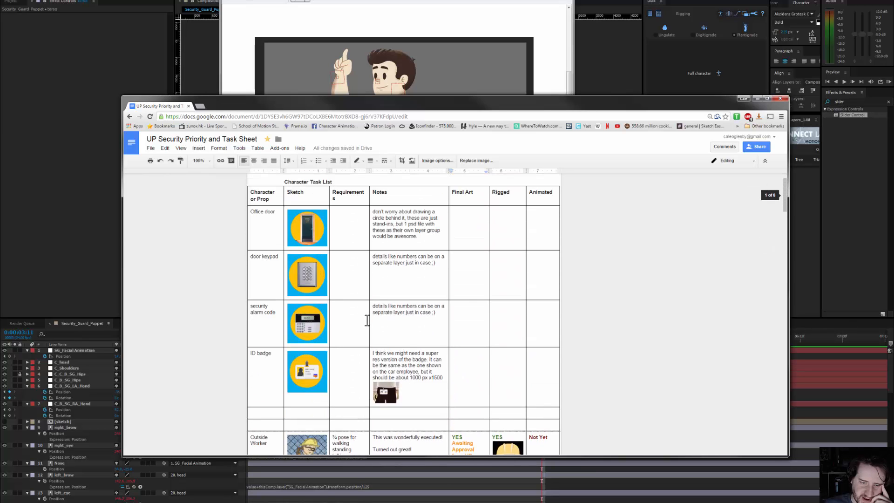
Step: Examine the Employee in car row and the Side Characters section, and compare them with the Conference Woman, Visitor and Employee at terminal rows
{"action": "scroll", "coordinate": [366, 320], "scroll_direction": "down", "scroll_amount": 8}
{"action": "scroll", "coordinate": [367, 320], "scroll_direction": "down", "scroll_amount": 3}
{"action": "scroll", "coordinate": [438, 364], "scroll_direction": "down", "scroll_amount": 7}
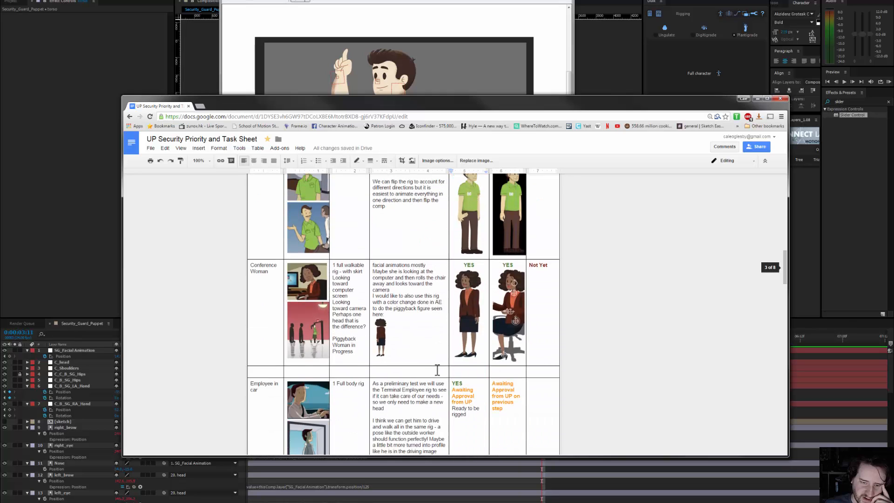
{"action": "scroll", "coordinate": [438, 365], "scroll_direction": "down", "scroll_amount": 3}
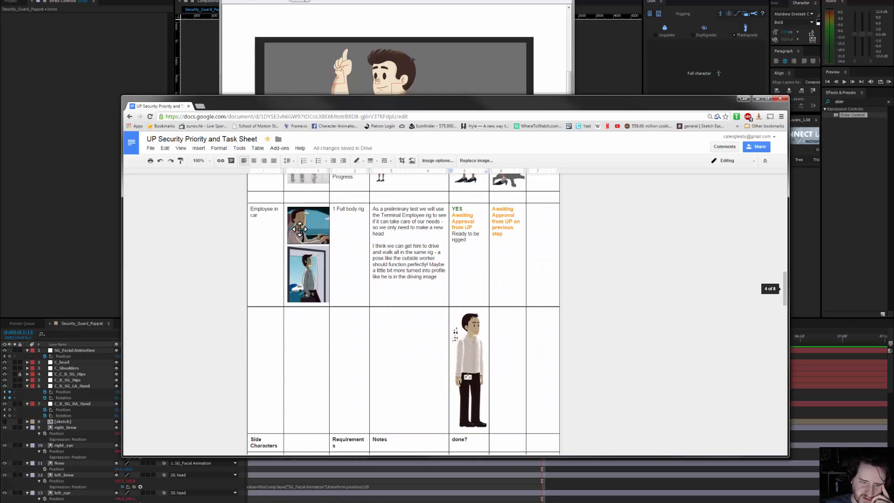
{"action": "left_click", "coordinate": [300, 275]}
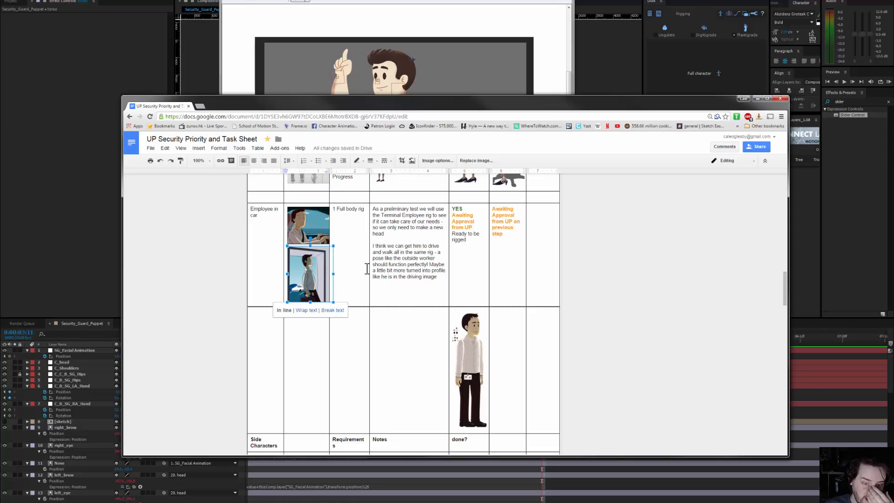
{"action": "scroll", "coordinate": [367, 270], "scroll_direction": "up", "scroll_amount": 3}
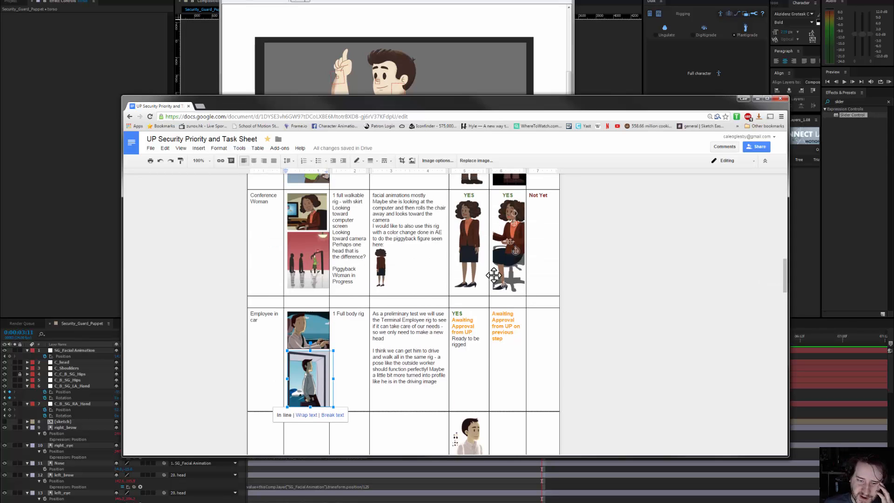
{"action": "scroll", "coordinate": [505, 310], "scroll_direction": "up", "scroll_amount": 4}
{"action": "scroll", "coordinate": [484, 238], "scroll_direction": "up", "scroll_amount": 2}
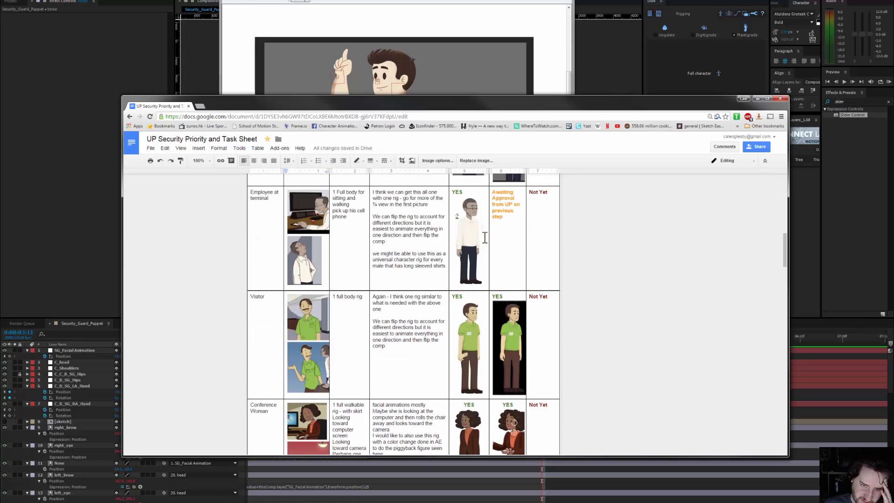
{"action": "scroll", "coordinate": [484, 275], "scroll_direction": "up", "scroll_amount": 1}
{"action": "scroll", "coordinate": [496, 299], "scroll_direction": "down", "scroll_amount": 5}
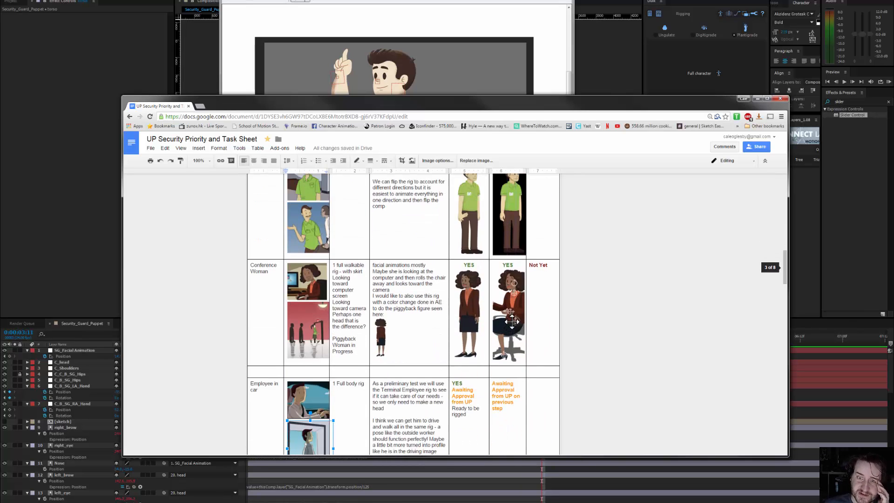
{"action": "scroll", "coordinate": [482, 295], "scroll_direction": "down", "scroll_amount": 4}
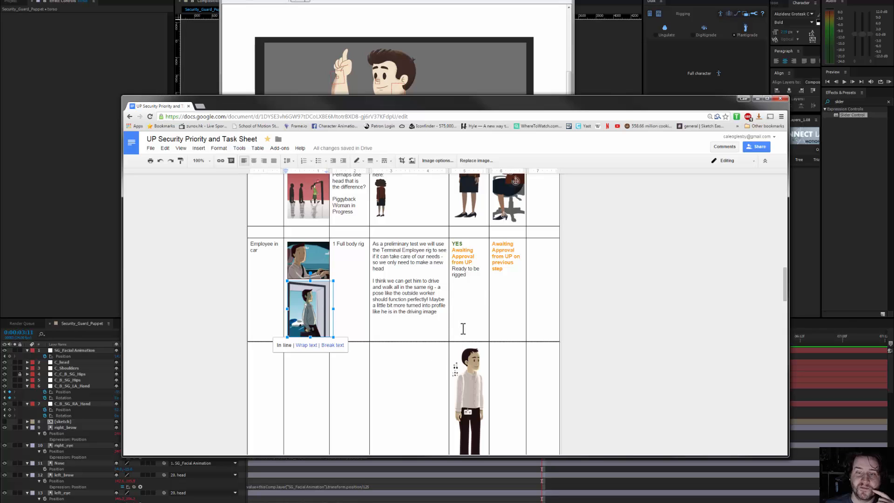
{"action": "scroll", "coordinate": [472, 315], "scroll_direction": "down", "scroll_amount": 8}
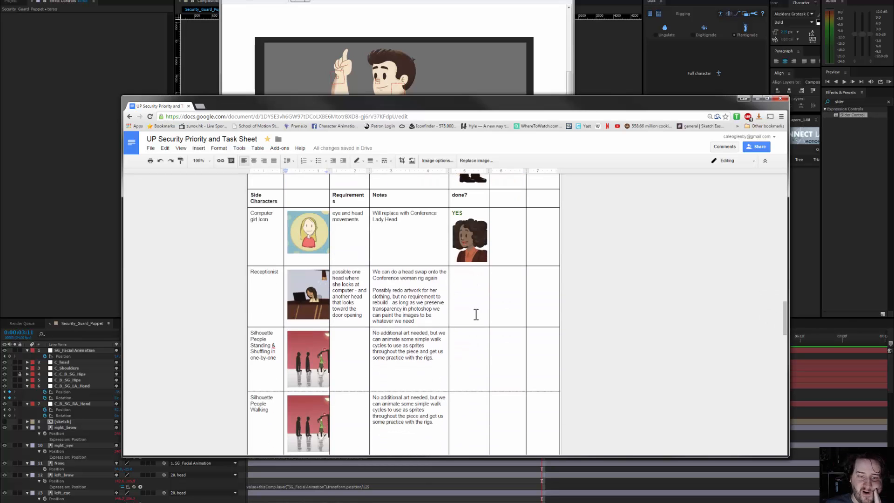
{"action": "scroll", "coordinate": [475, 314], "scroll_direction": "up", "scroll_amount": 8}
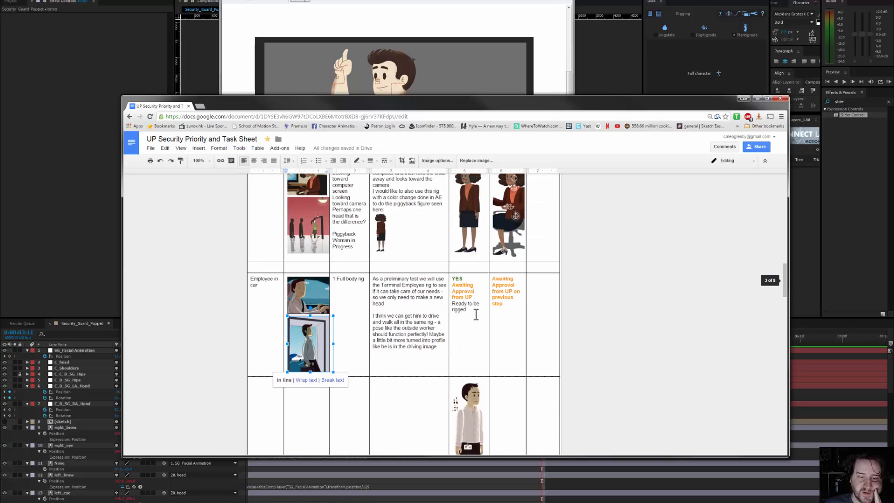
{"action": "scroll", "coordinate": [442, 297], "scroll_direction": "up", "scroll_amount": 2}
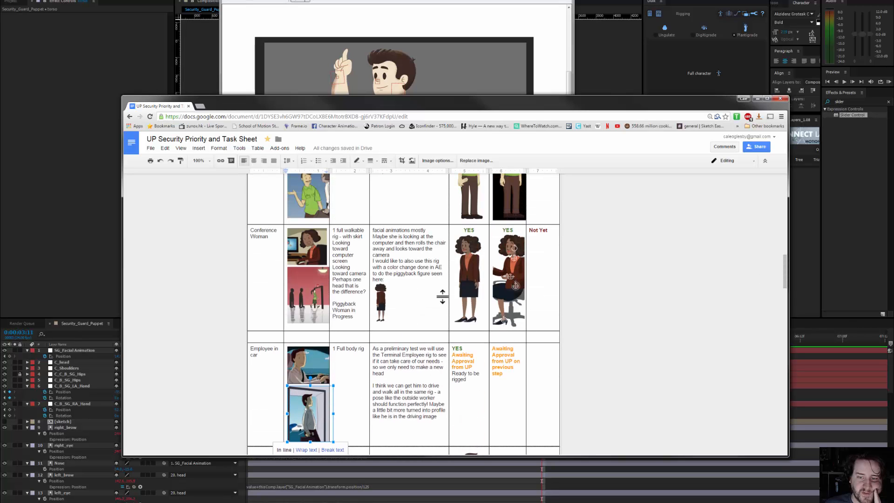
{"action": "scroll", "coordinate": [445, 297], "scroll_direction": "up", "scroll_amount": 4}
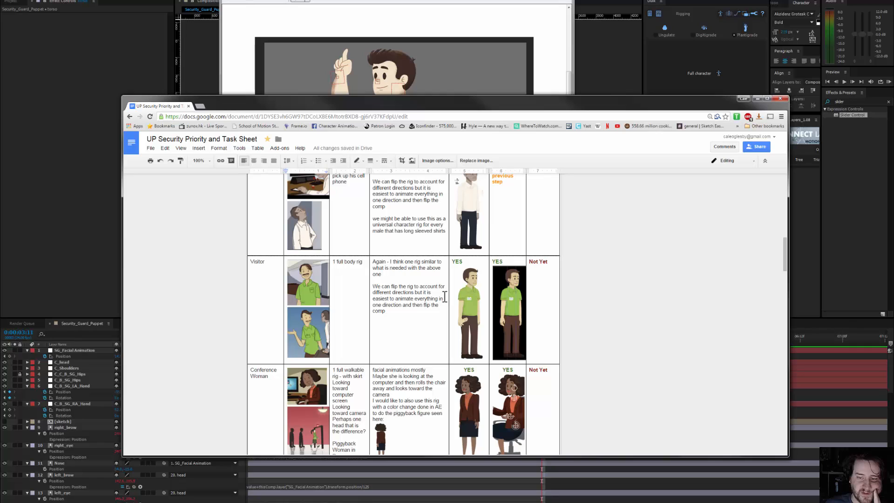
Step: Tighten the crop of the Visitor's Rigged snapshot so that the image fits inside its table cell
{"action": "scroll", "coordinate": [445, 297], "scroll_direction": "up", "scroll_amount": 1}
{"action": "left_click", "coordinate": [516, 306]}
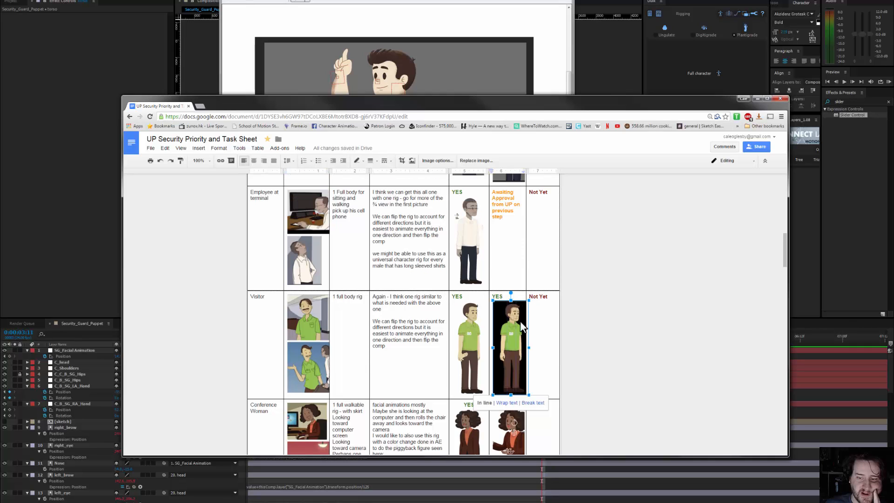
{"action": "right_click", "coordinate": [516, 339]}
{"action": "left_click", "coordinate": [524, 301]}
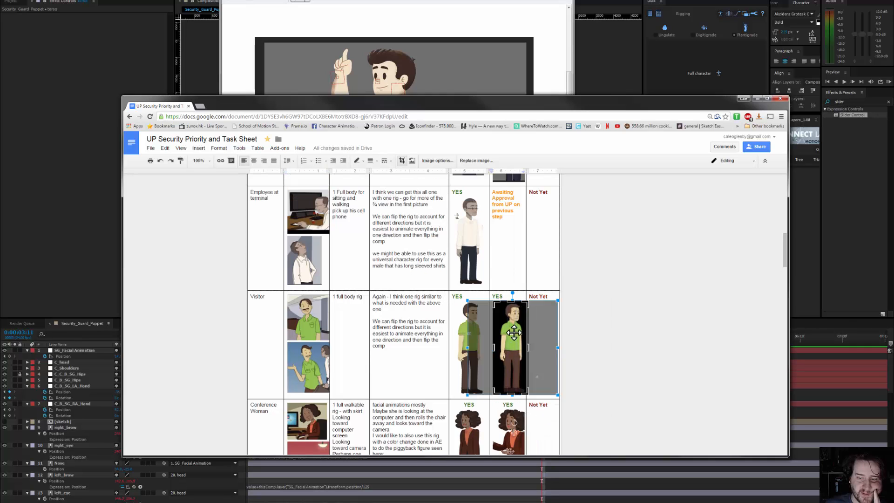
{"action": "left_click_drag", "start_coordinate": [509, 341], "coordinate": [521, 346]}
{"action": "left_click", "coordinate": [619, 346]}
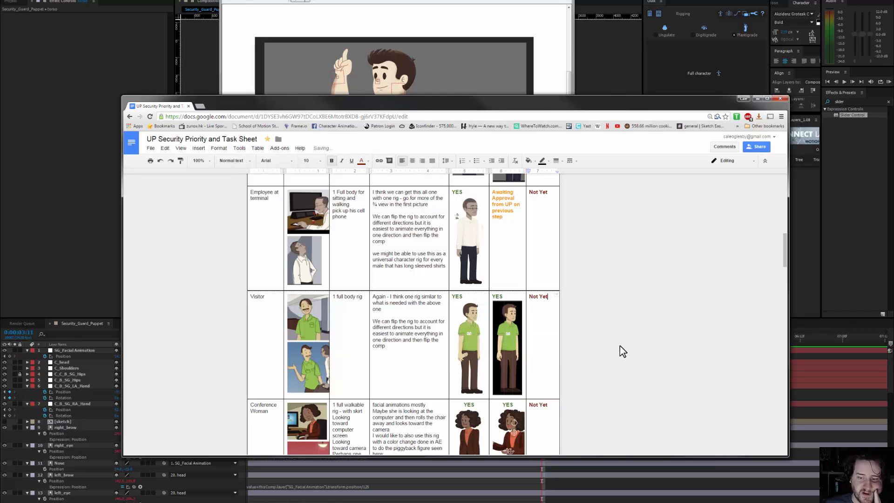
{"action": "scroll", "coordinate": [606, 351], "scroll_direction": "up", "scroll_amount": 3}
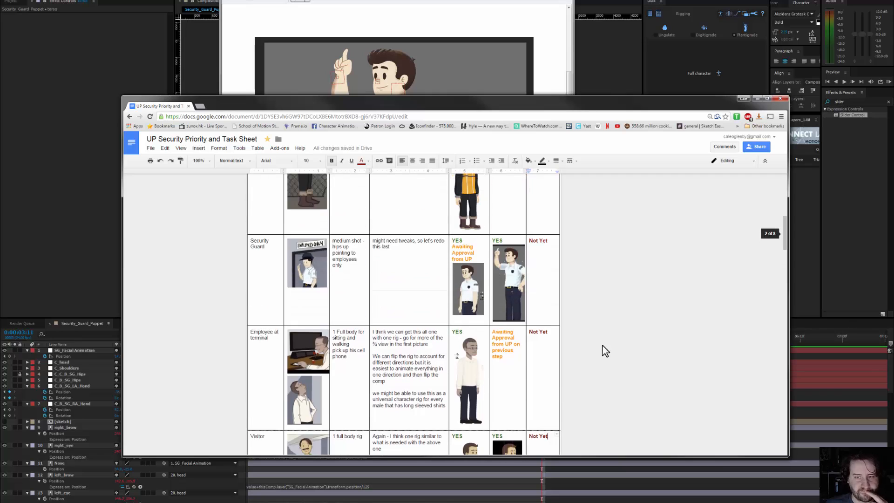
{"action": "scroll", "coordinate": [596, 336], "scroll_direction": "down", "scroll_amount": 2}
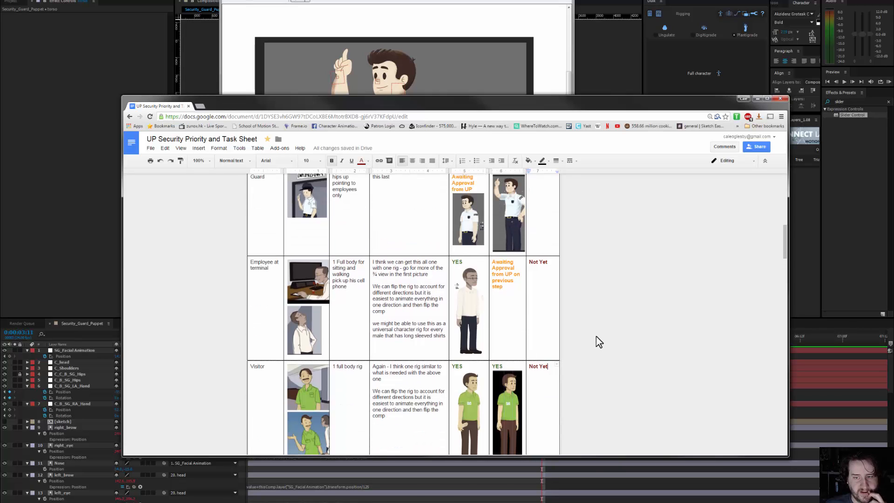
{"action": "scroll", "coordinate": [596, 336], "scroll_direction": "up", "scroll_amount": 2}
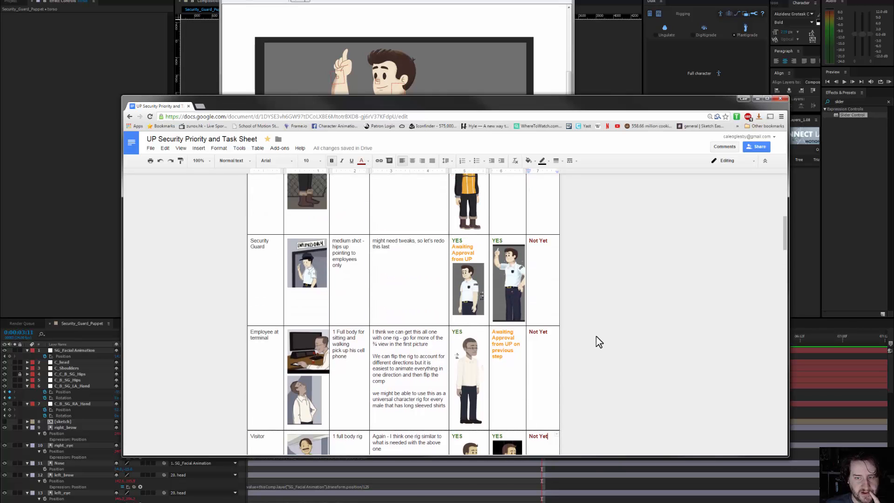
Step: Switch back to After Effects, preview the guard's test animation and scrub through it to 0:00:03:04
{"action": "key", "text": "alt+Tab"}
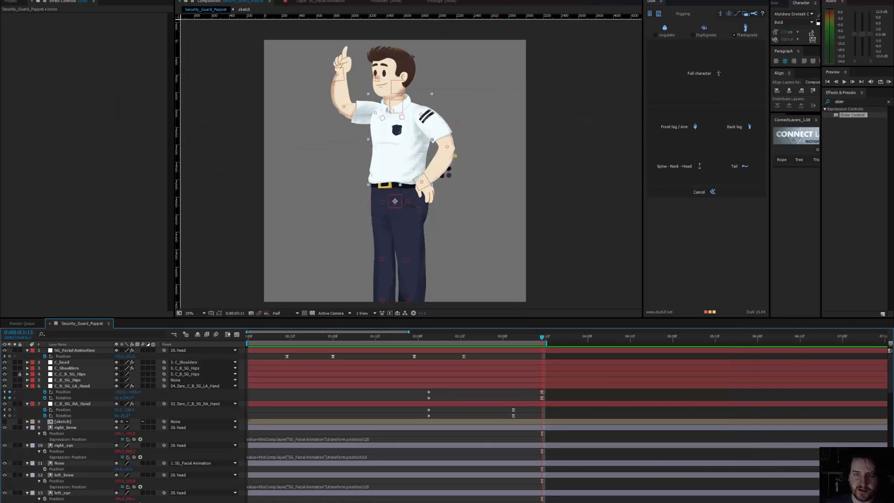
{"action": "key", "text": "space"}
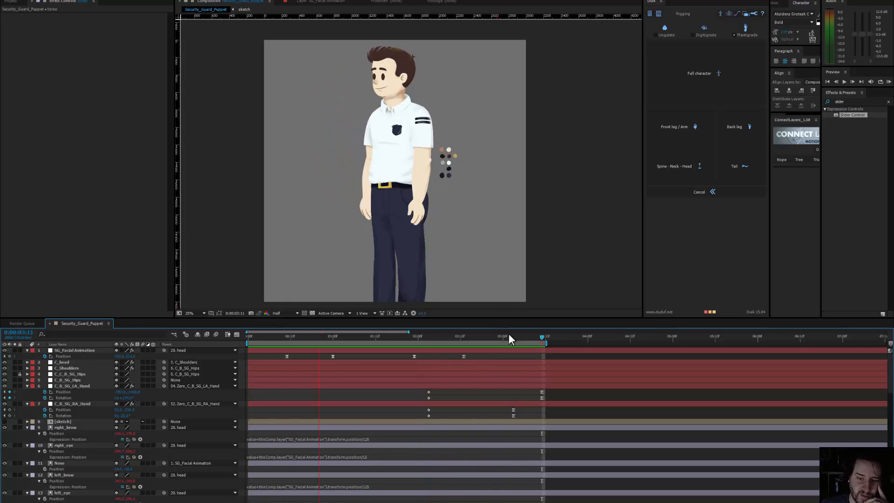
{"action": "left_click_drag", "start_coordinate": [509, 334], "coordinate": [415, 334]}
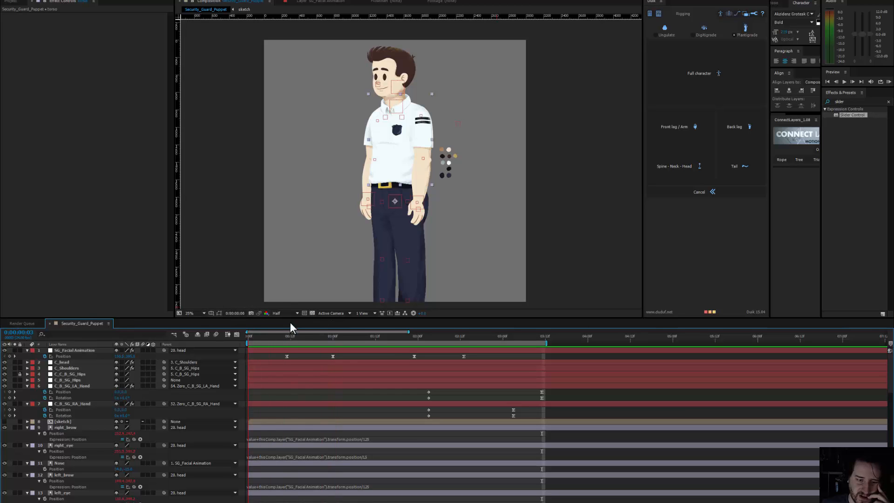
{"action": "left_click_drag", "start_coordinate": [385, 340], "coordinate": [529, 354]}
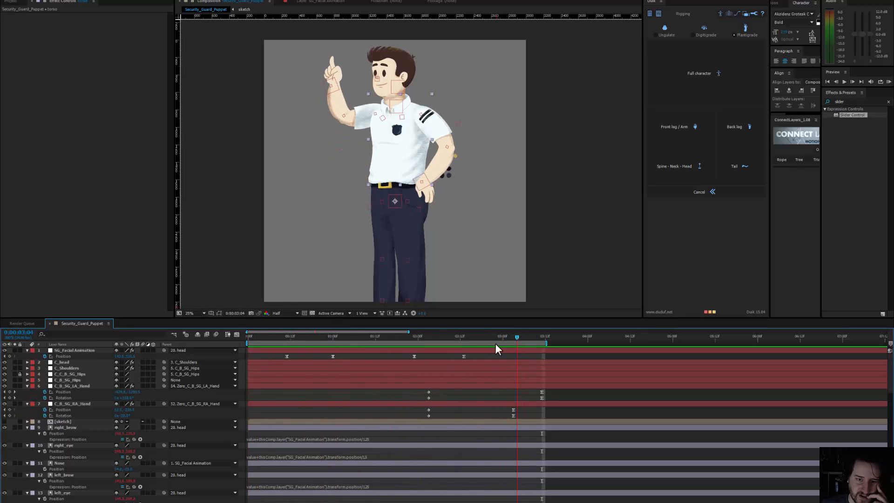
Step: Try lowering the guard's hips with the C_B_SG_Hips controller at 0:00:03:04, and undo the move
{"action": "left_click_drag", "start_coordinate": [399, 196], "coordinate": [395, 216]}
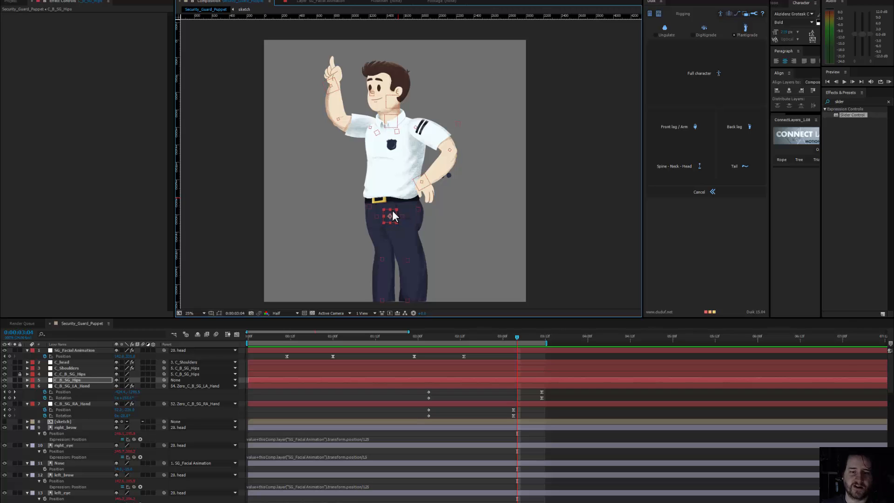
{"action": "key", "text": "ctrl+z"}
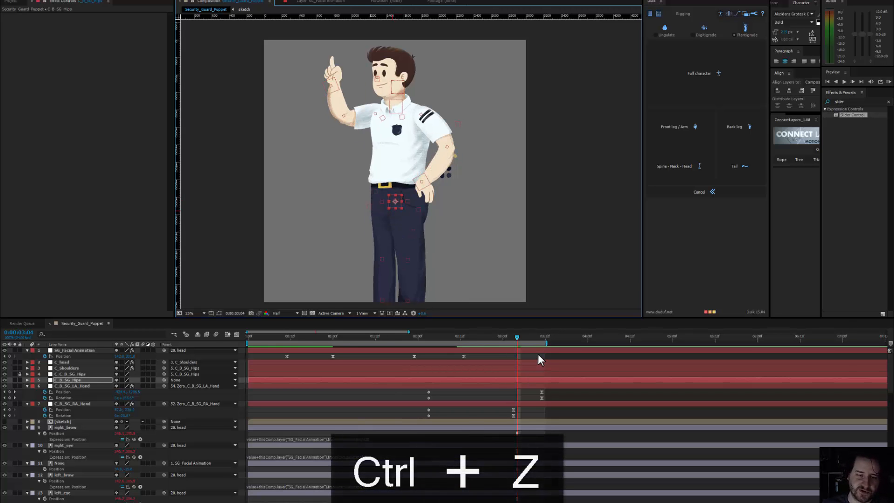
Step: Examine the guard's head, arms and torso at 50% magnification throughout the test animation, ending at 0:00:00:00
{"action": "scroll", "coordinate": [413, 218], "scroll_direction": "up", "scroll_amount": 2}
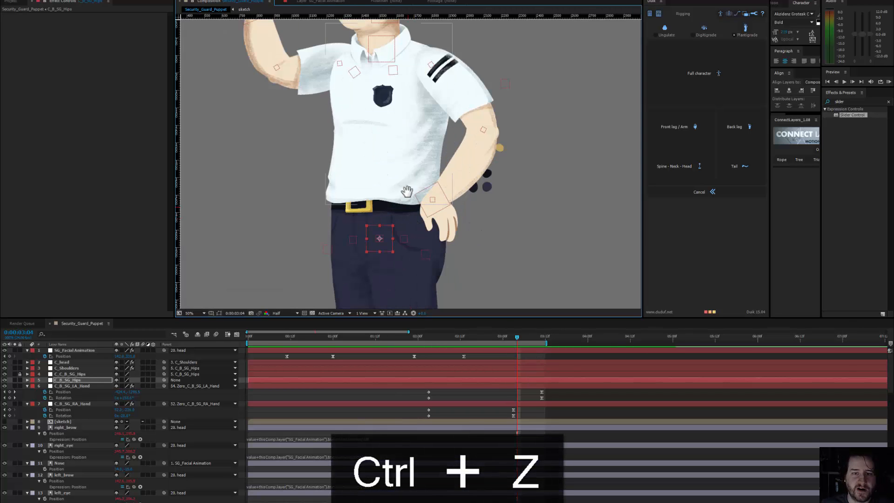
{"action": "left_click_drag", "start_coordinate": [400, 160], "coordinate": [410, 256]}
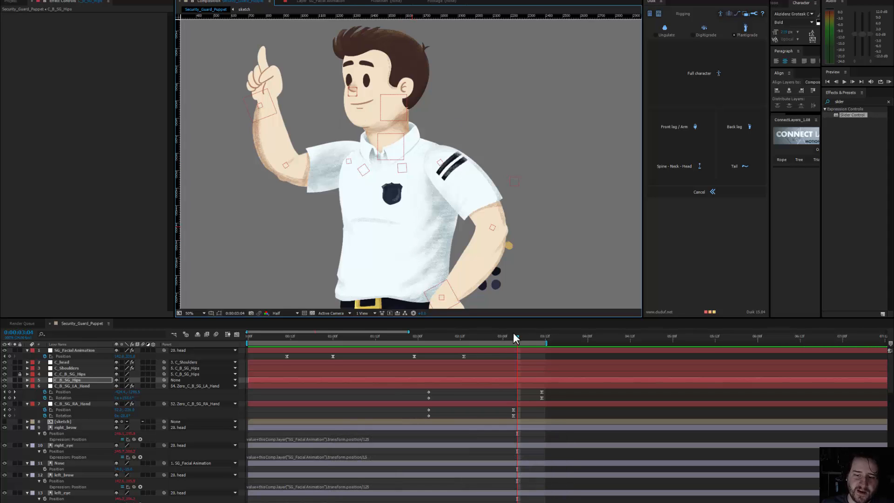
{"action": "left_click_drag", "start_coordinate": [507, 337], "coordinate": [244, 314]}
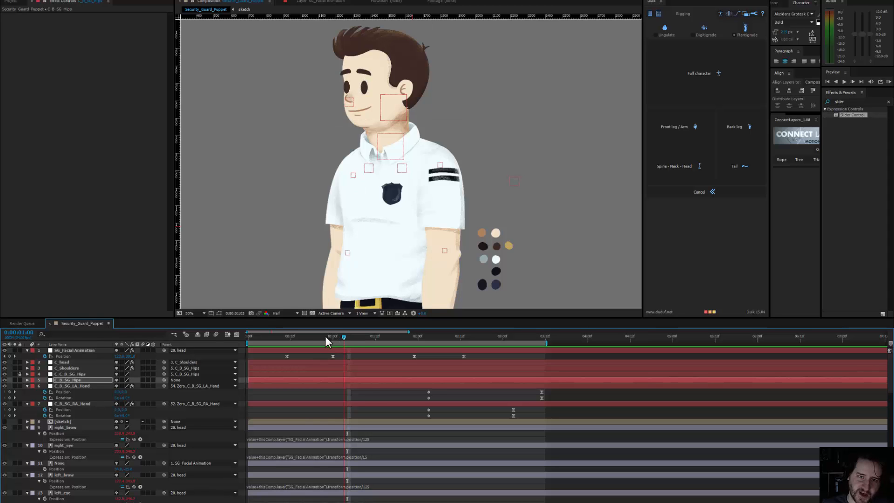
{"action": "left_click_drag", "start_coordinate": [325, 336], "coordinate": [447, 321]}
{"action": "left_click_drag", "start_coordinate": [533, 324], "coordinate": [257, 332]}
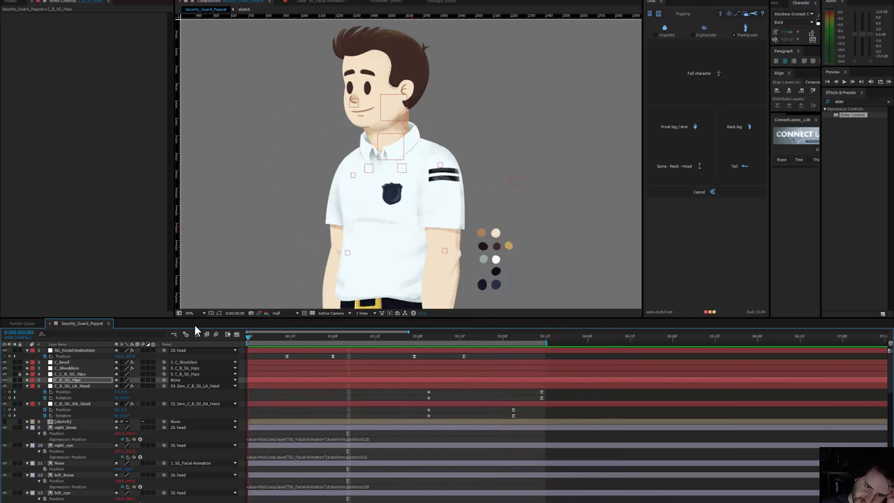
Step: Scale the guard's right_hand layer down slightly at 0:00:00:00
{"action": "scroll", "coordinate": [440, 204], "scroll_direction": "down", "scroll_amount": 5}
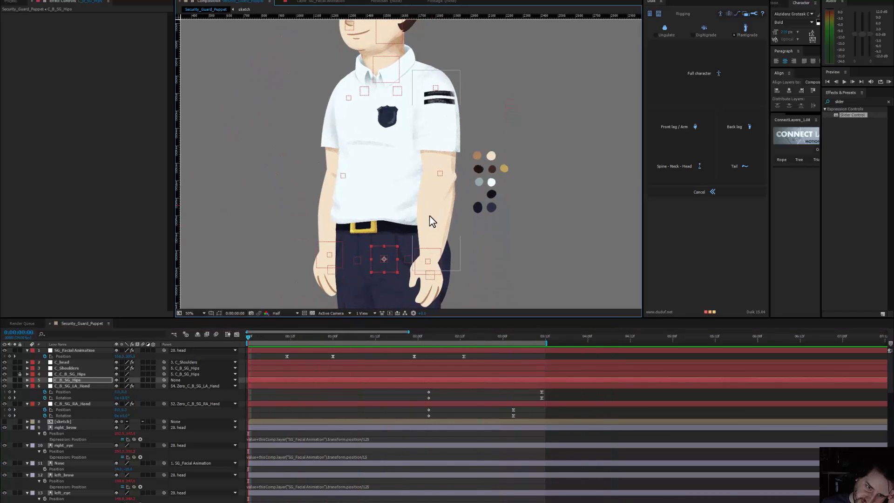
{"action": "scroll", "coordinate": [433, 223], "scroll_direction": "down", "scroll_amount": 3}
{"action": "left_click", "coordinate": [439, 229]}
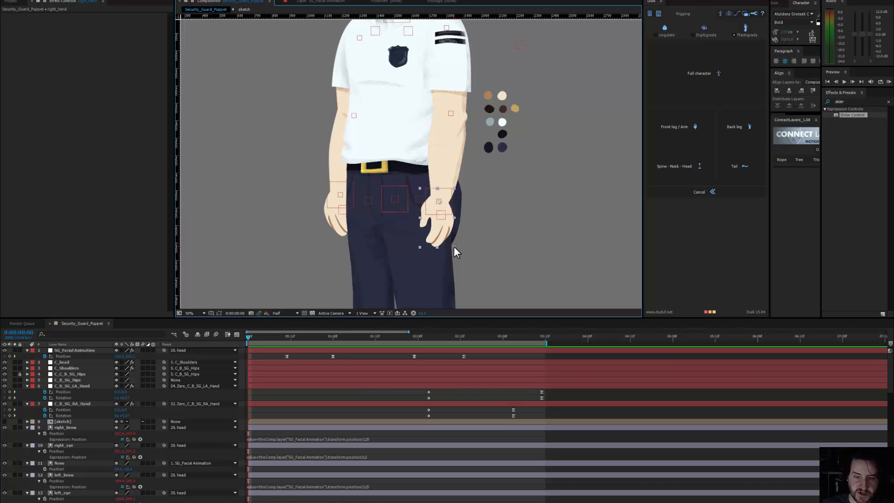
{"action": "left_click_drag", "start_coordinate": [453, 245], "coordinate": [453, 244]}
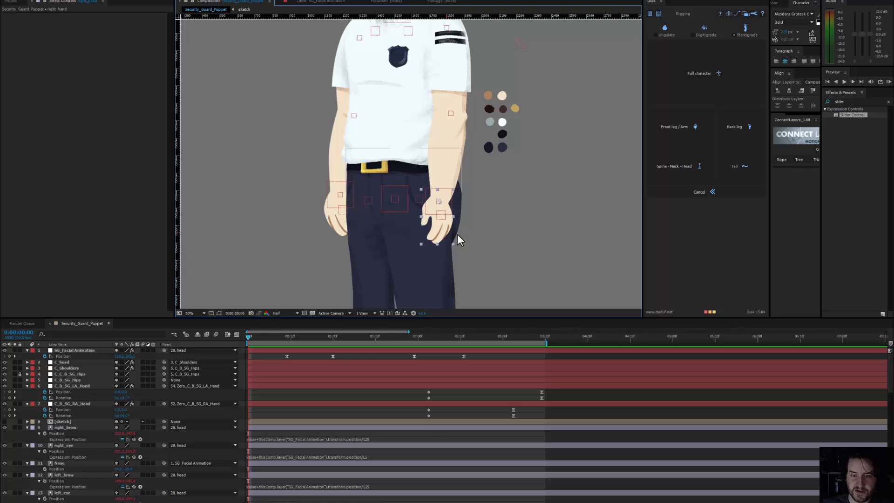
Step: Move the left_hand_point and left_hand_default layers directly above the left_arm layer in the stacking order
{"action": "left_click", "coordinate": [336, 224]}
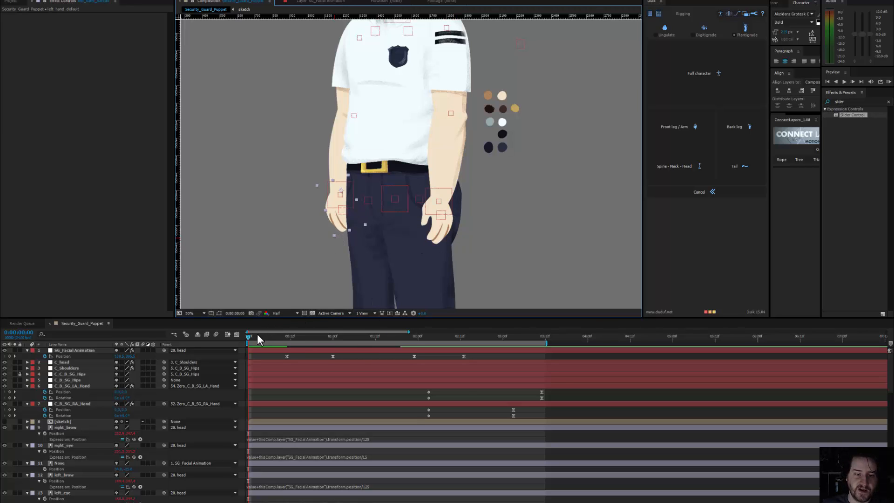
{"action": "mouse_move", "coordinate": [438, 332]}
{"action": "left_mouse_down"}
{"action": "mouse_move", "coordinate": [494, 335]}
{"action": "mouse_move", "coordinate": [445, 339]}
{"action": "left_mouse_up"}
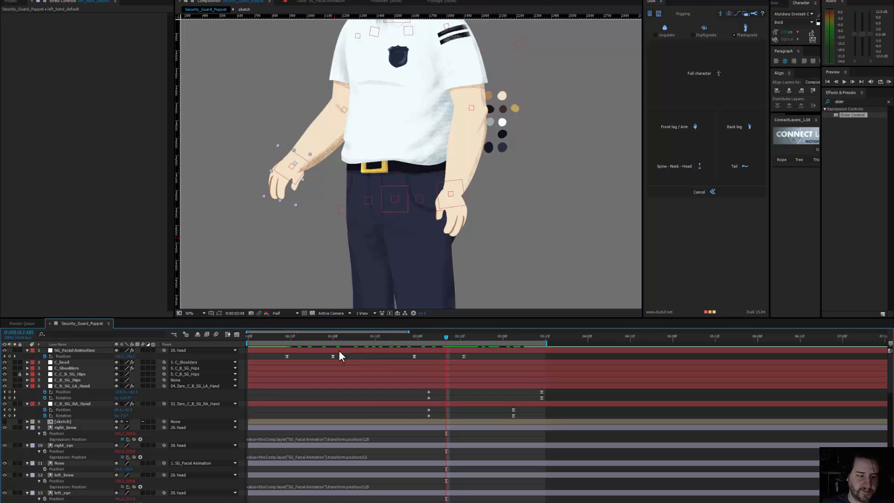
{"action": "scroll", "coordinate": [110, 450], "scroll_direction": "down", "scroll_amount": 15}
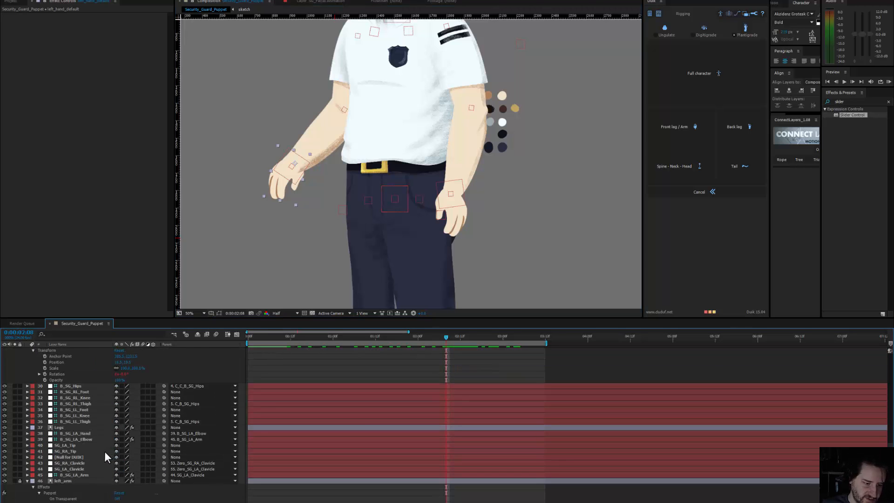
{"action": "scroll", "coordinate": [104, 452], "scroll_direction": "down", "scroll_amount": 8}
{"action": "scroll", "coordinate": [105, 457], "scroll_direction": "down", "scroll_amount": 2}
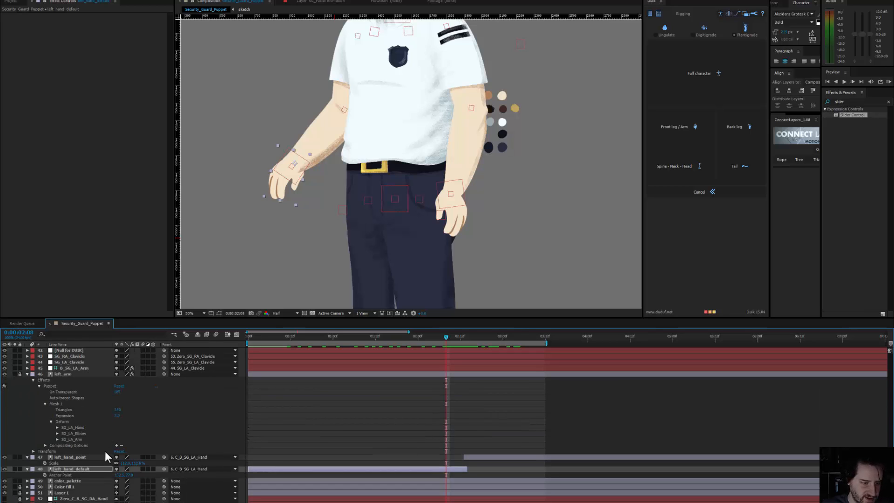
{"action": "left_click", "coordinate": [75, 457], "text": "ctrl"}
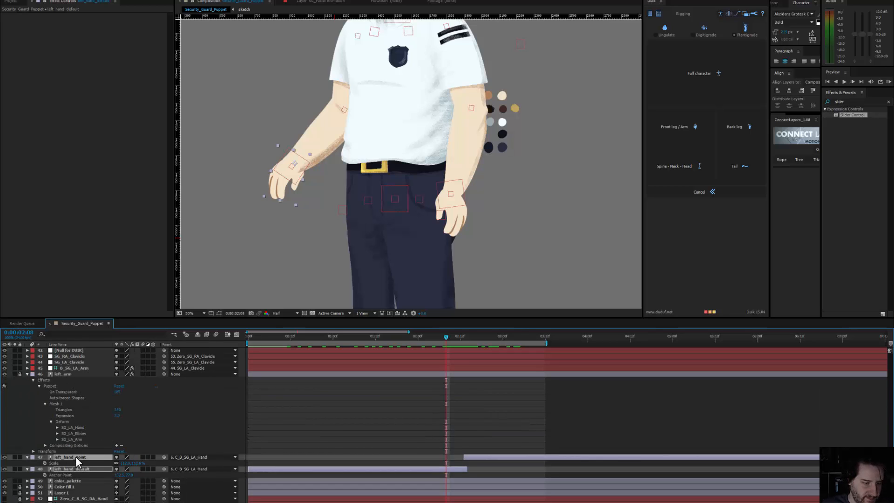
{"action": "left_click_drag", "start_coordinate": [75, 456], "coordinate": [75, 369]}
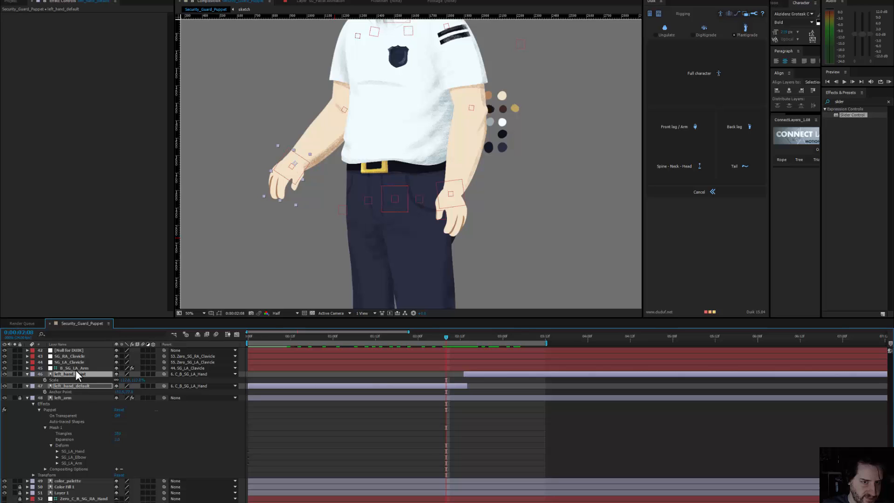
Step: Preview the guard's test animation at 25% magnification to check the hand changes
{"action": "left_click_drag", "start_coordinate": [369, 170], "coordinate": [406, 245]}
{"action": "scroll", "coordinate": [406, 235], "scroll_direction": "down", "scroll_amount": 2}
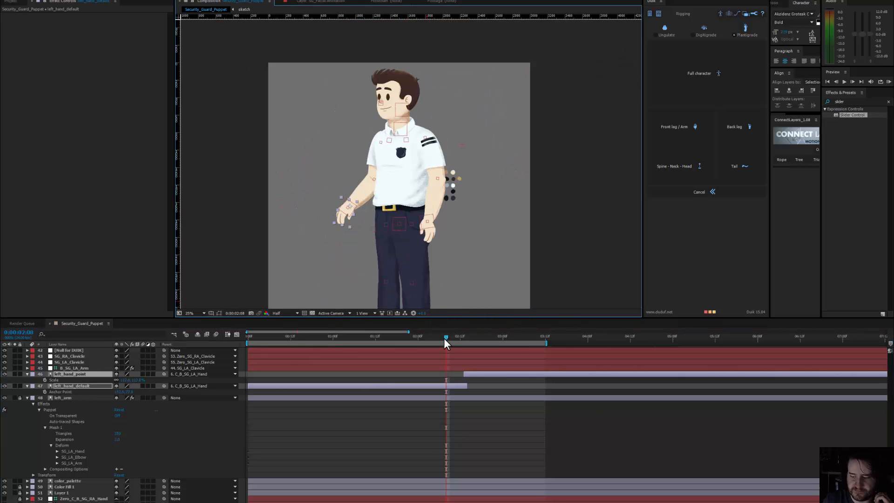
{"action": "key", "text": "space"}
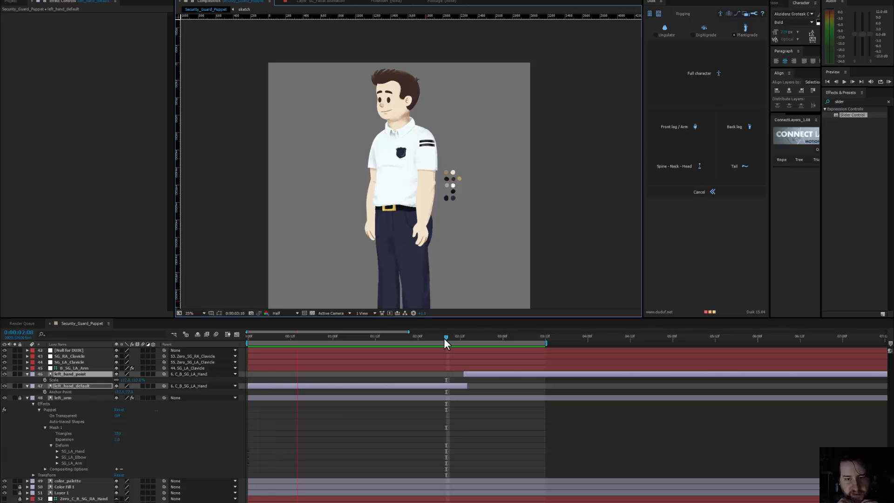
{"action": "key", "text": "space"}
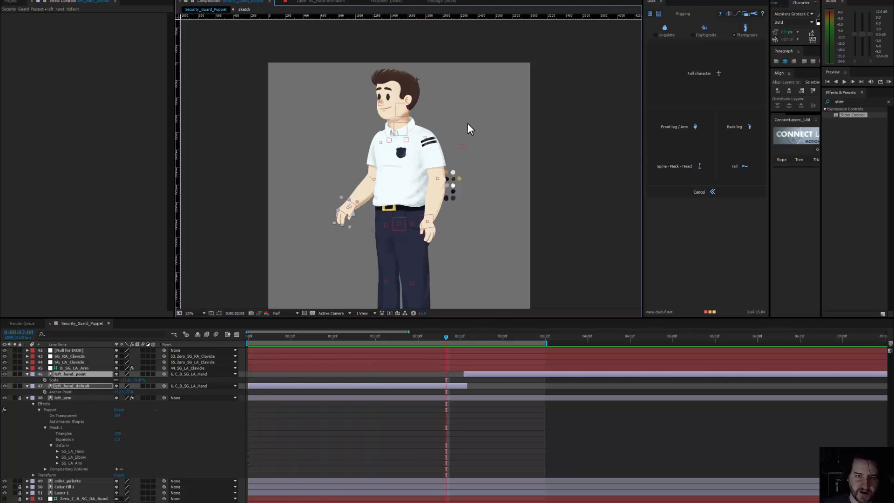
Step: Set the current time to 0:00:03:08, at the guard's raised-finger pose, and save the project
{"action": "left_click", "coordinate": [531, 335]}
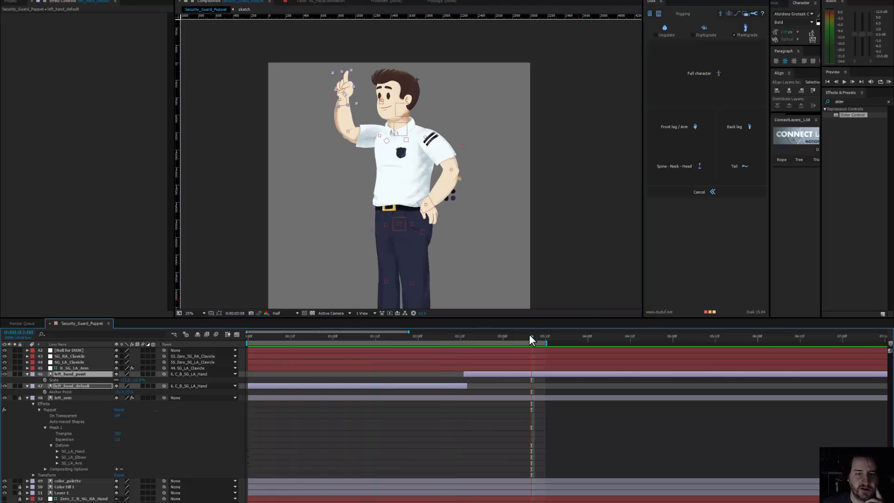
{"action": "left_click", "coordinate": [10, 1]}
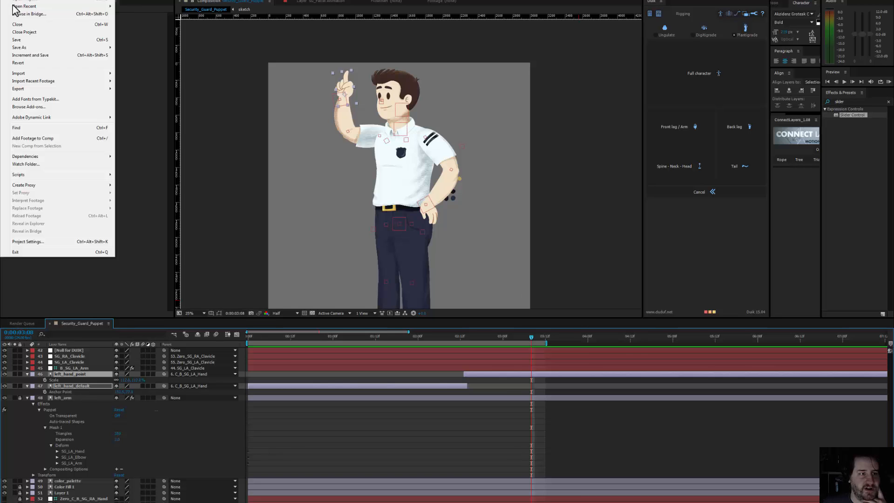
{"action": "left_click", "coordinate": [17, 39]}
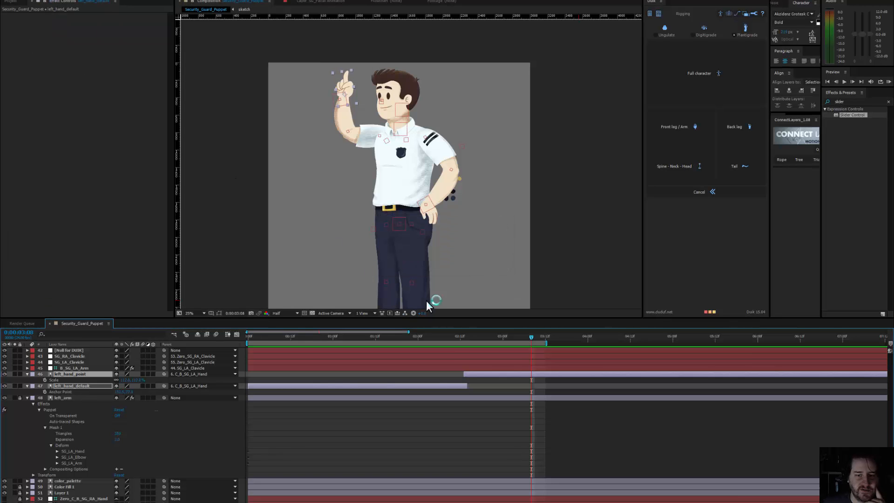